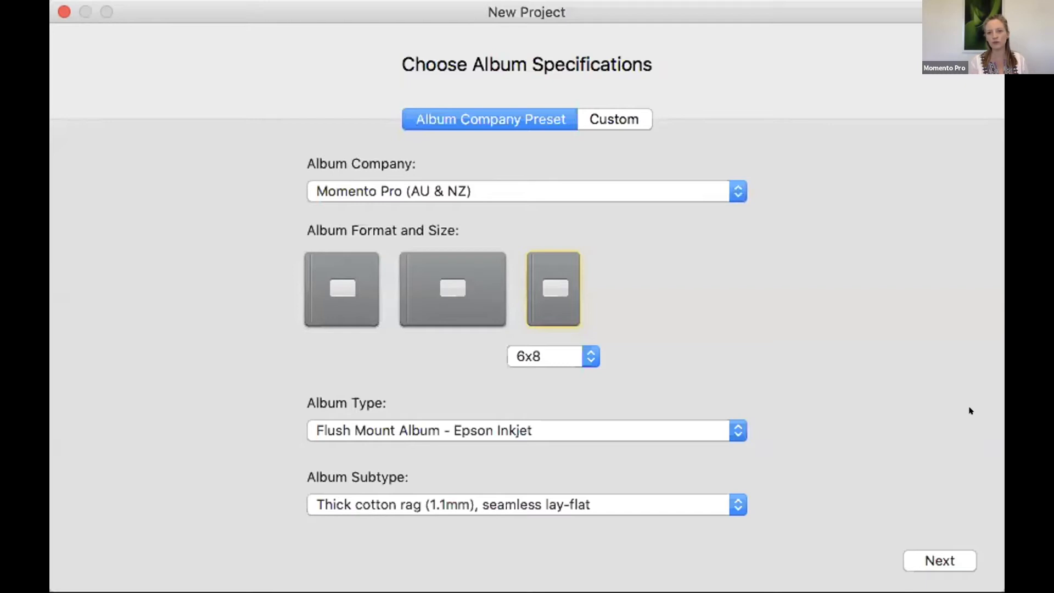
Step: Set the Momento Pro flush-mount album to 8x11 on Thin cotton rag (0.6mm) and continue
click(947, 4)
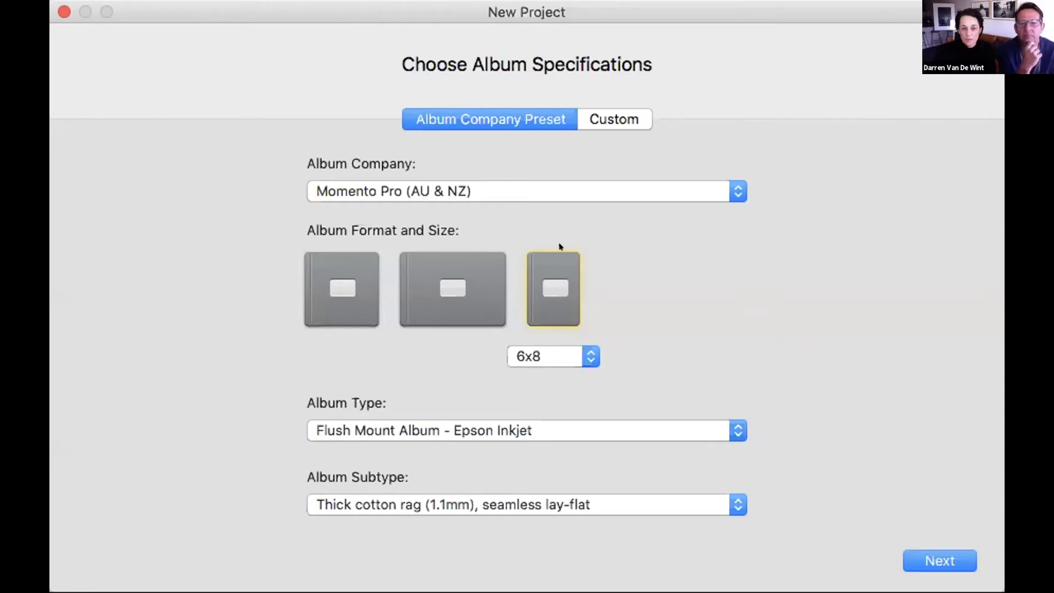
click(581, 352)
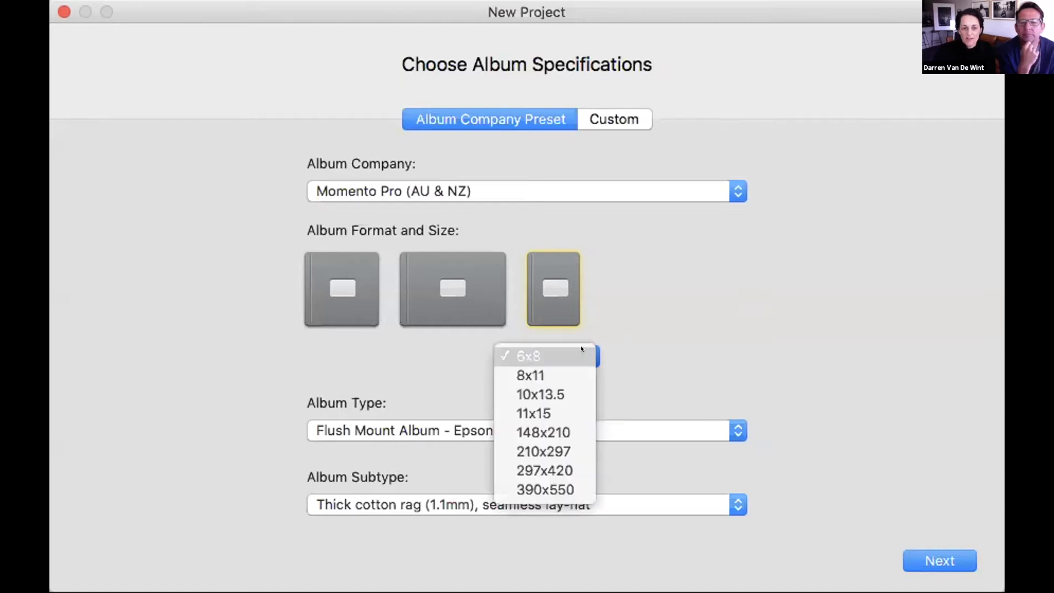
click(564, 368)
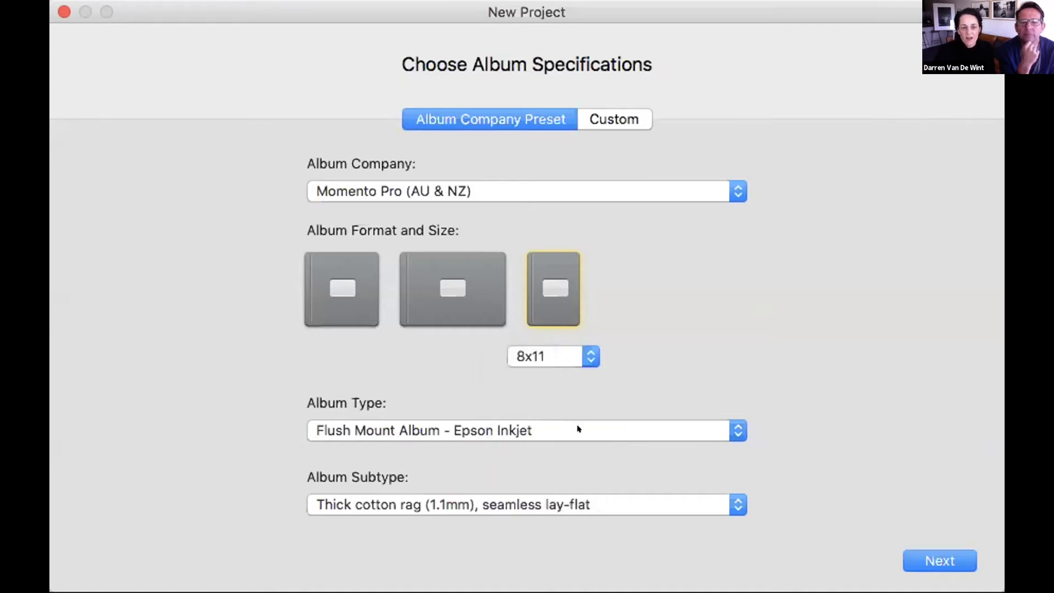
click(578, 429)
click(578, 428)
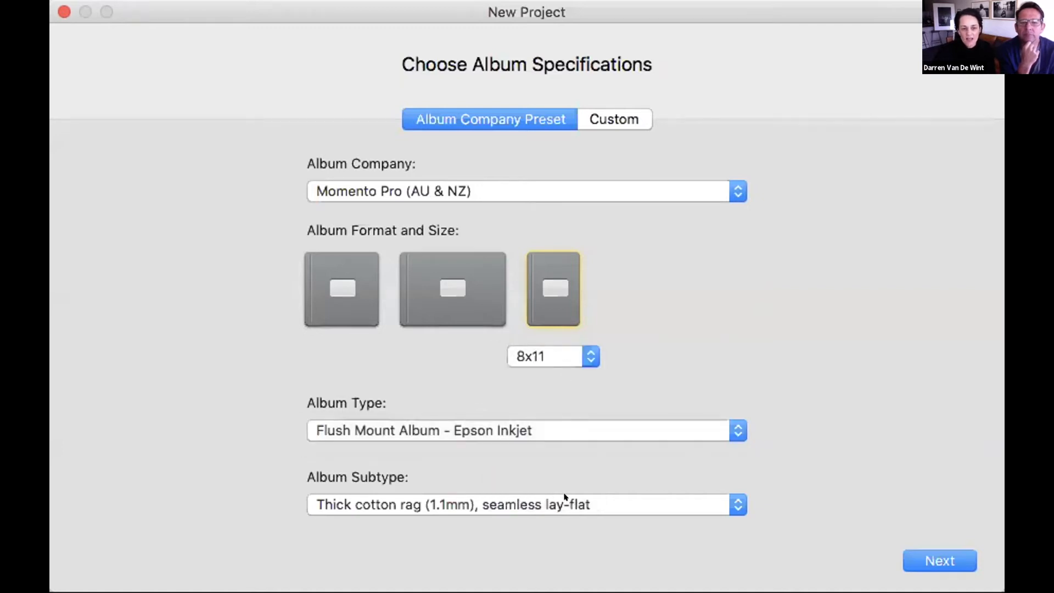
click(565, 499)
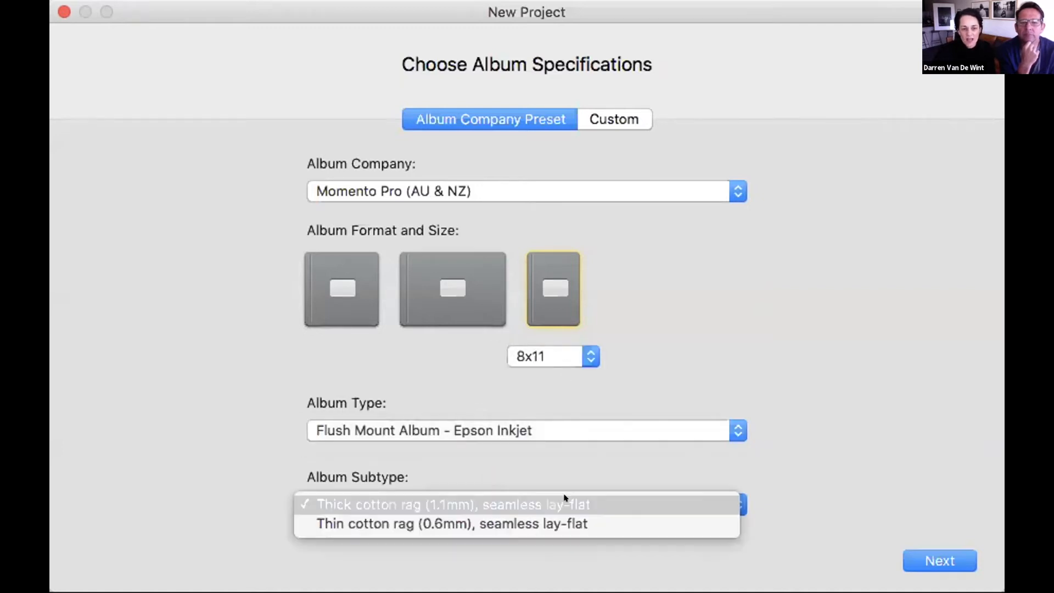
click(562, 526)
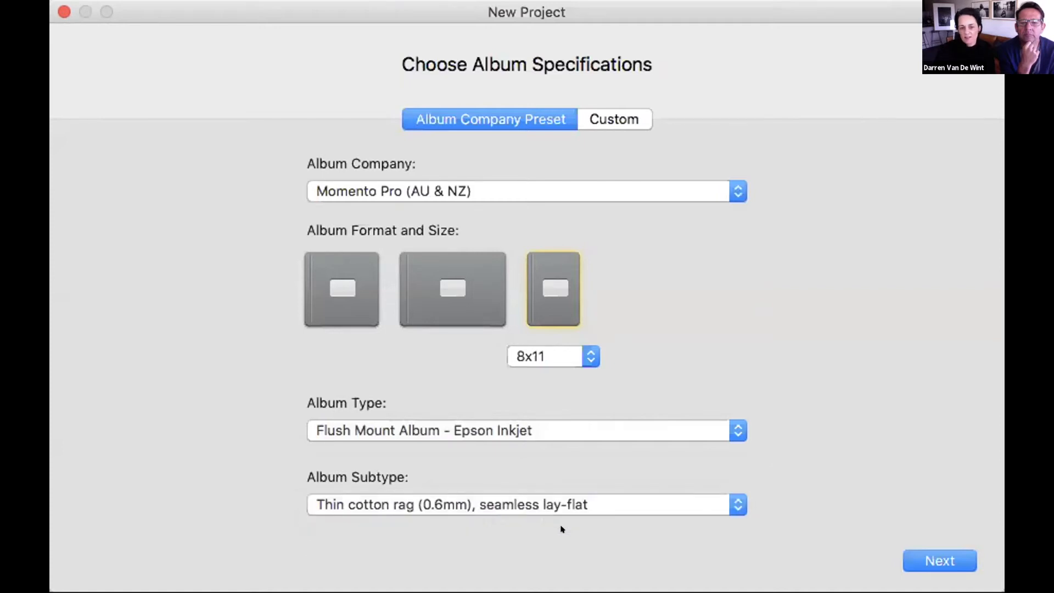
click(917, 550)
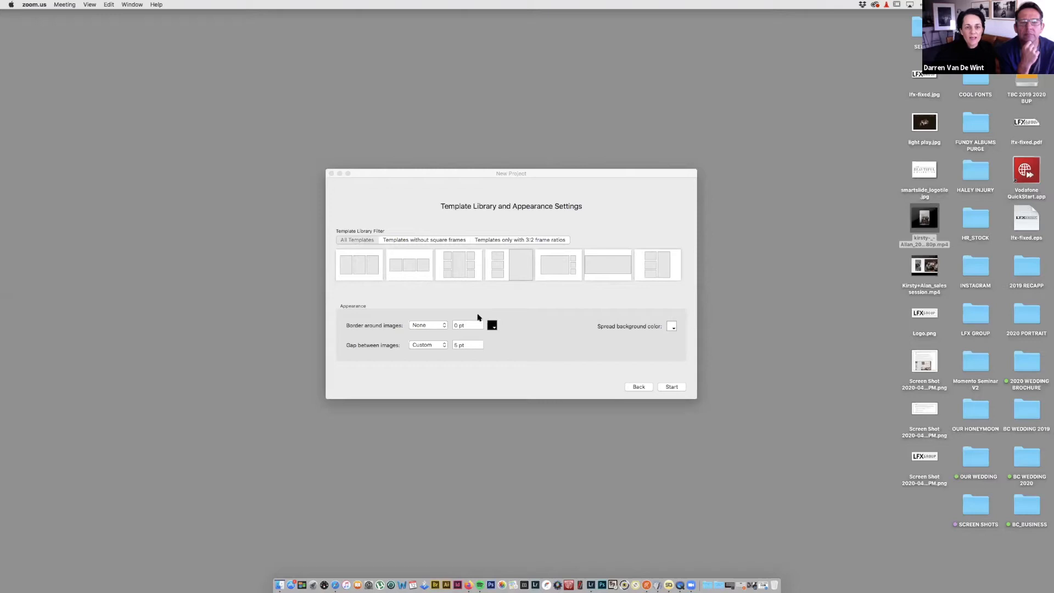
Step: Bring the Template Library and Appearance Settings page of the new project setup to the front
click(360, 241)
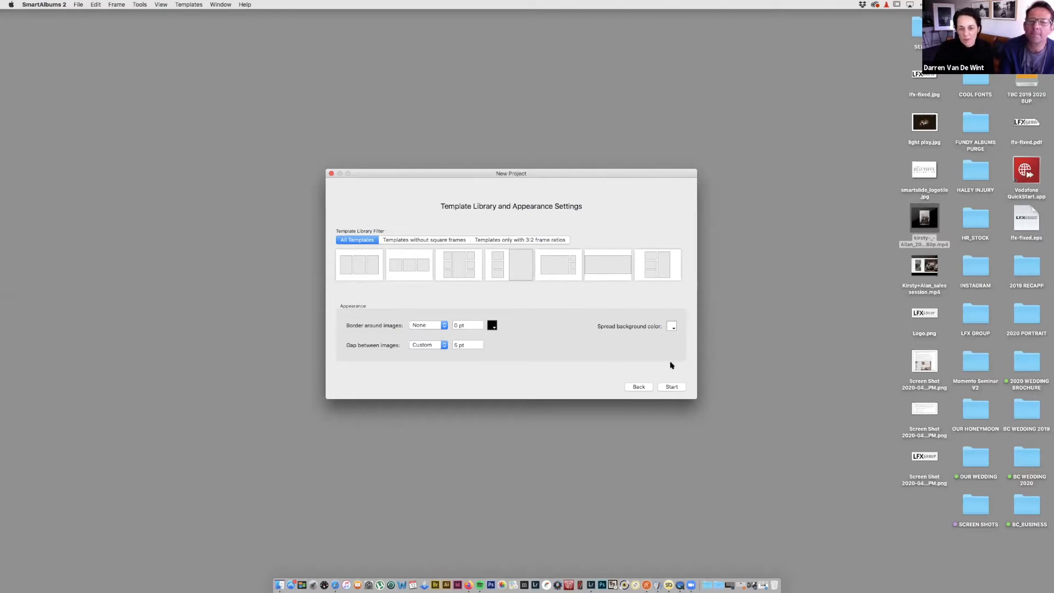
Step: Create the project and save it to the Desktop under the couple's names with a _BRbook suffix
click(671, 387)
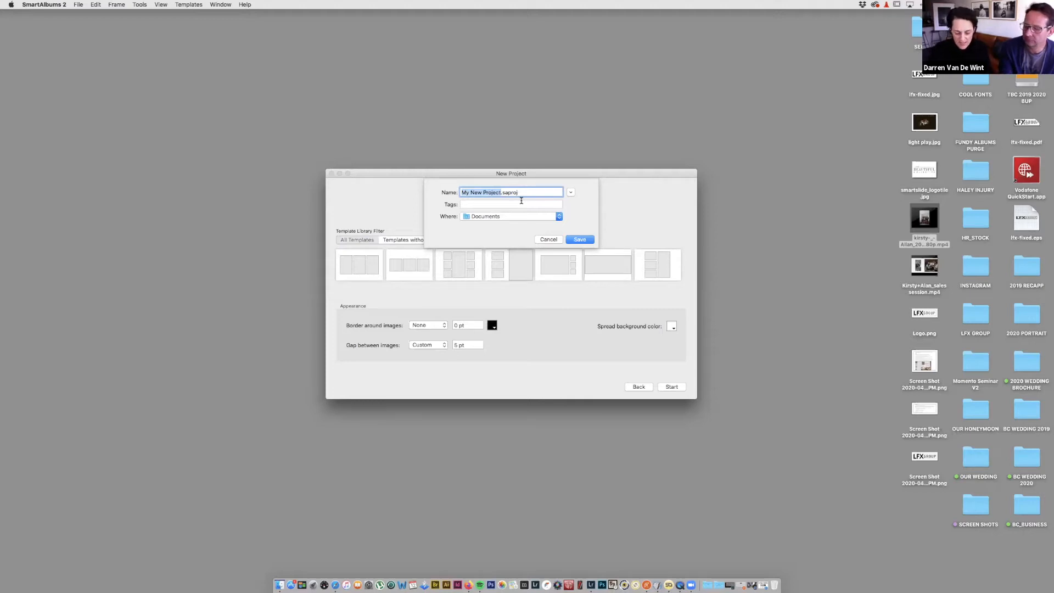
text(Sam)
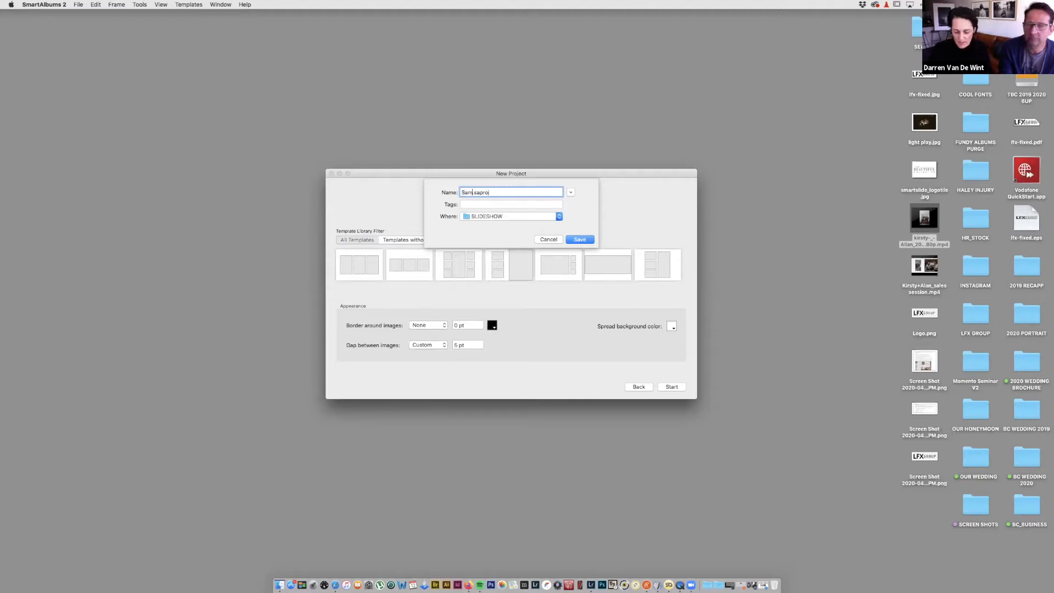
text(+Isabel)
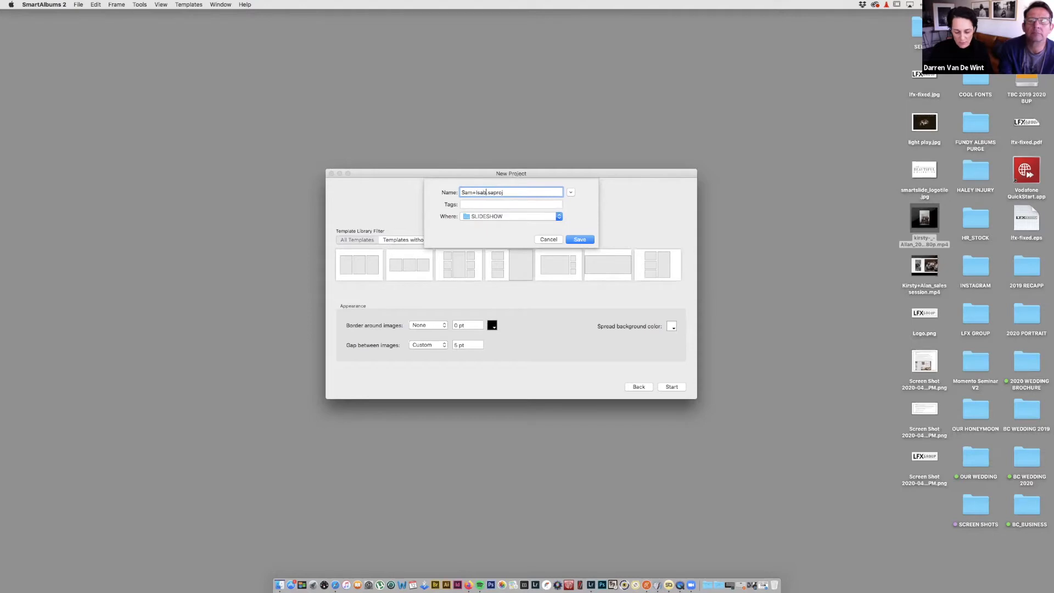
text(la)
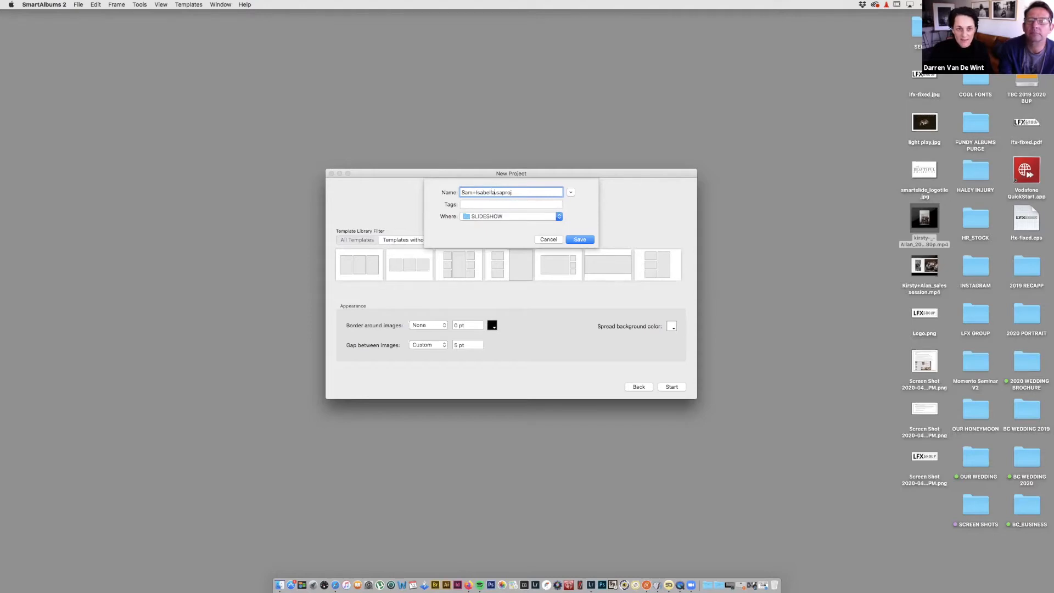
text(_BR)
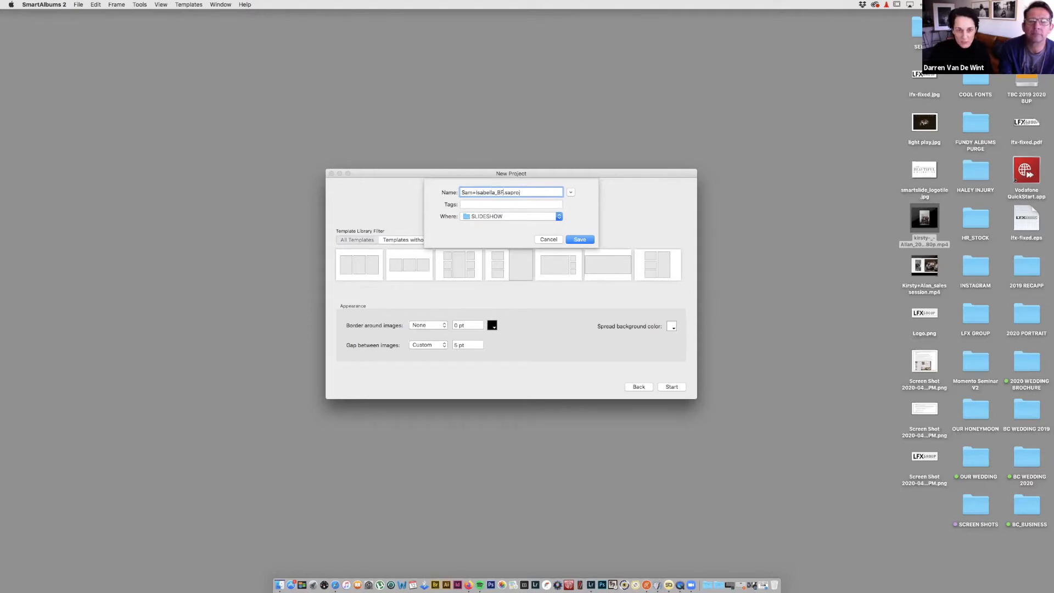
text(book)
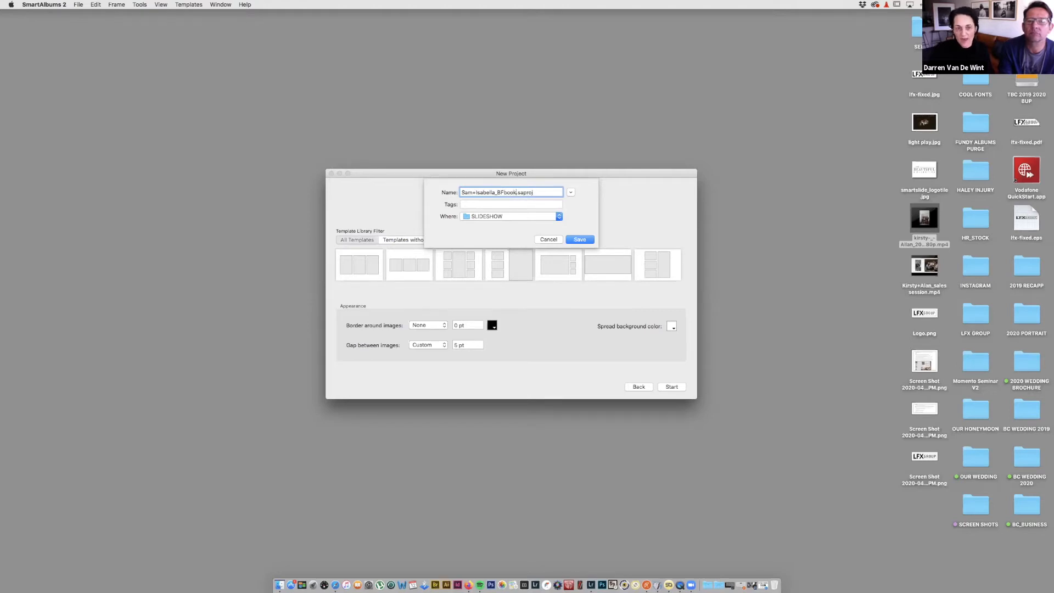
click(500, 217)
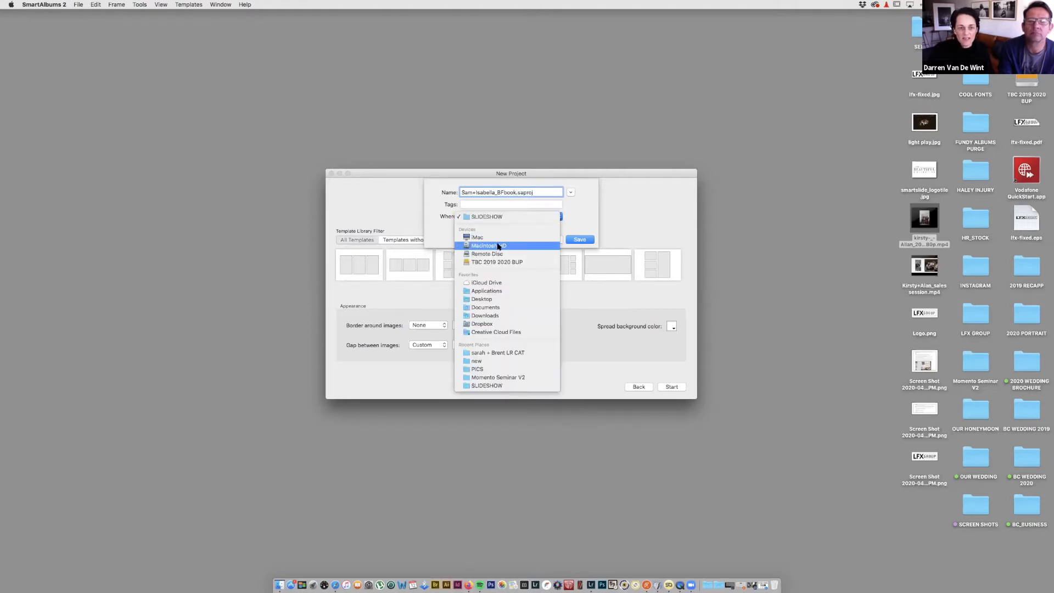
click(490, 300)
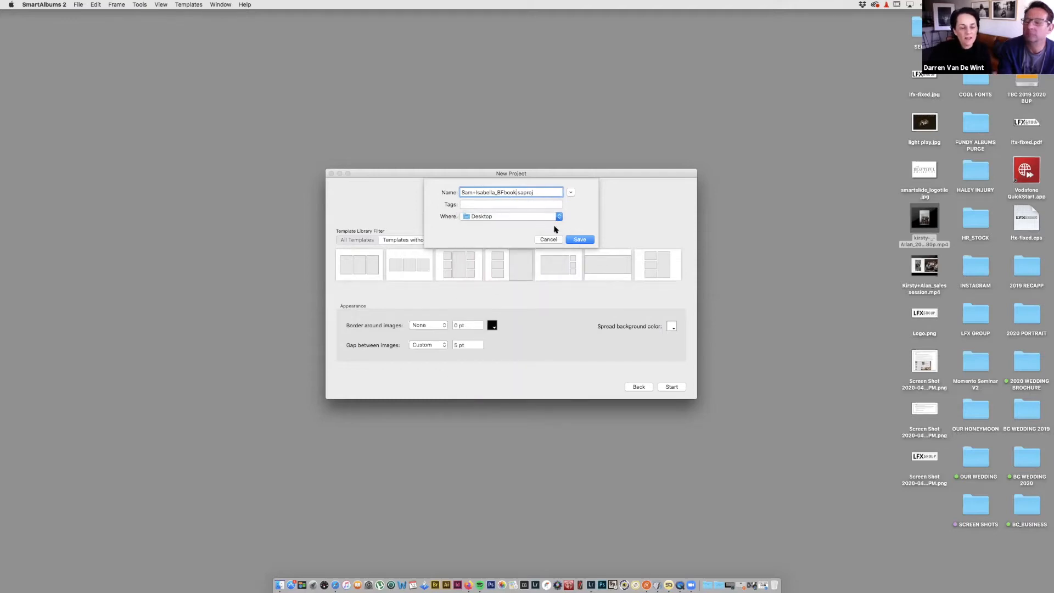
click(581, 240)
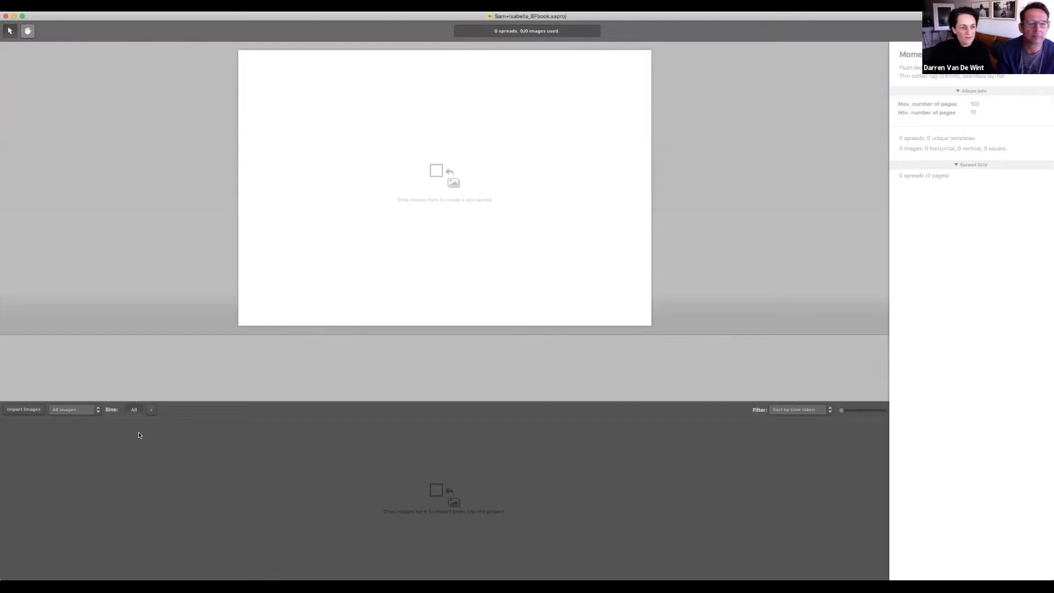
Step: Import the 113 photos from the couple's SLIDESHOW folder on the backup drive's BEFORE FOREVER 2019 folder
click(20, 411)
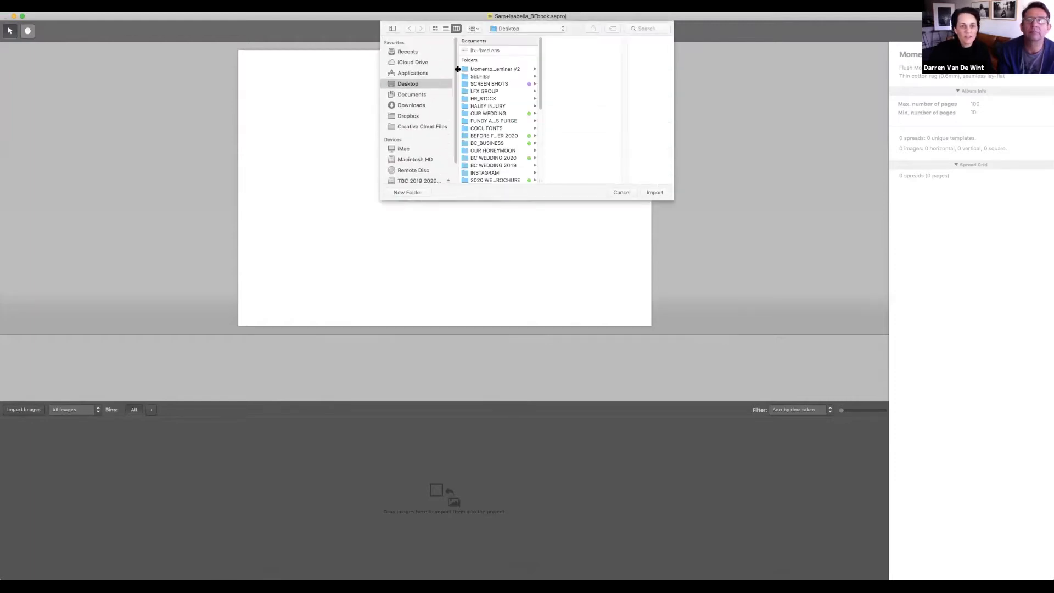
click(422, 156)
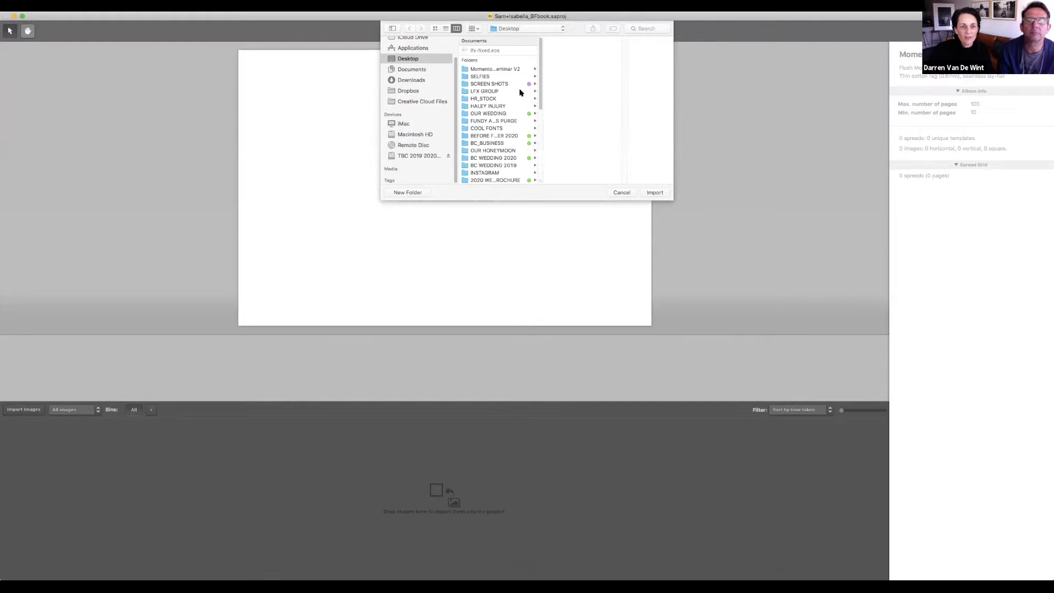
click(508, 74)
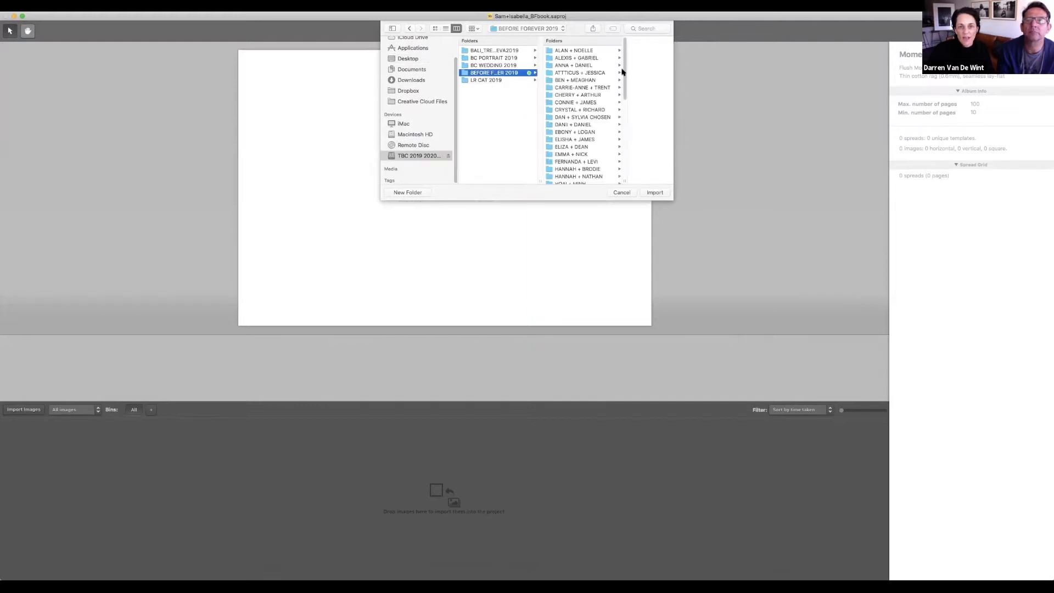
drag(624, 88, 618, 148)
click(597, 140)
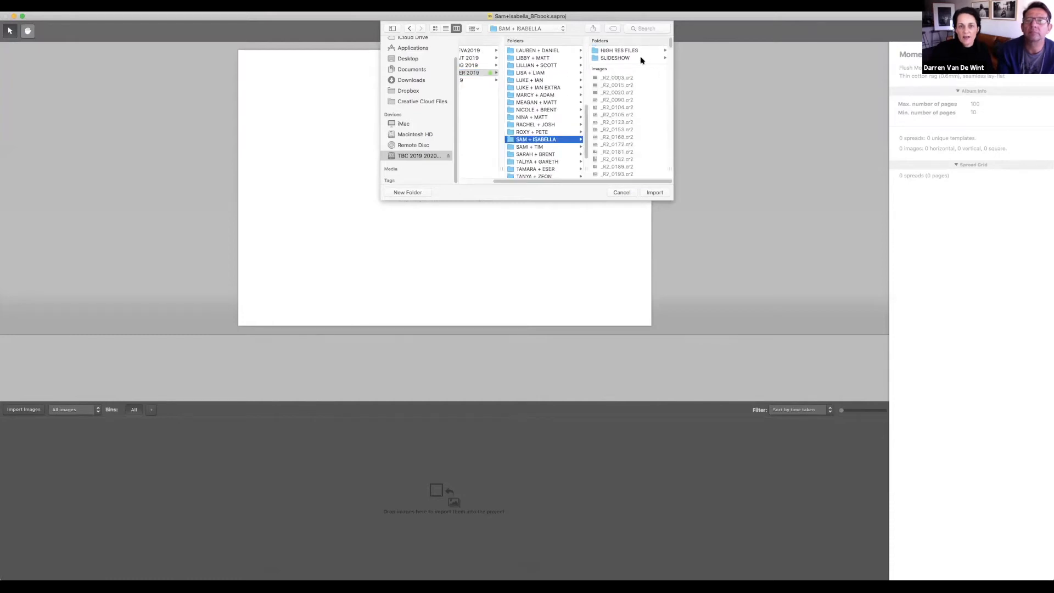
click(641, 59)
click(662, 193)
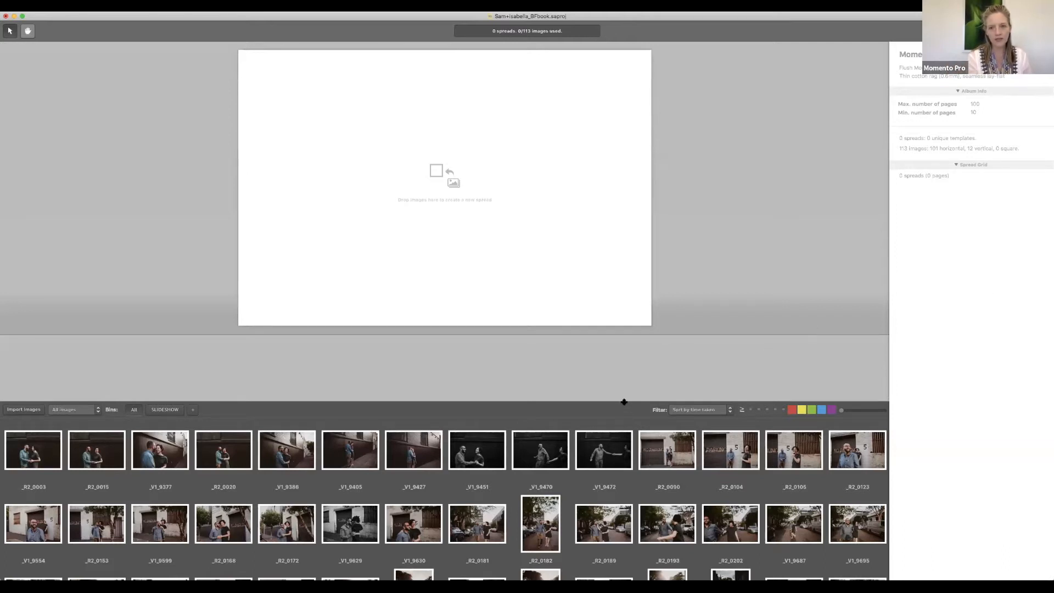
drag(624, 402, 622, 417)
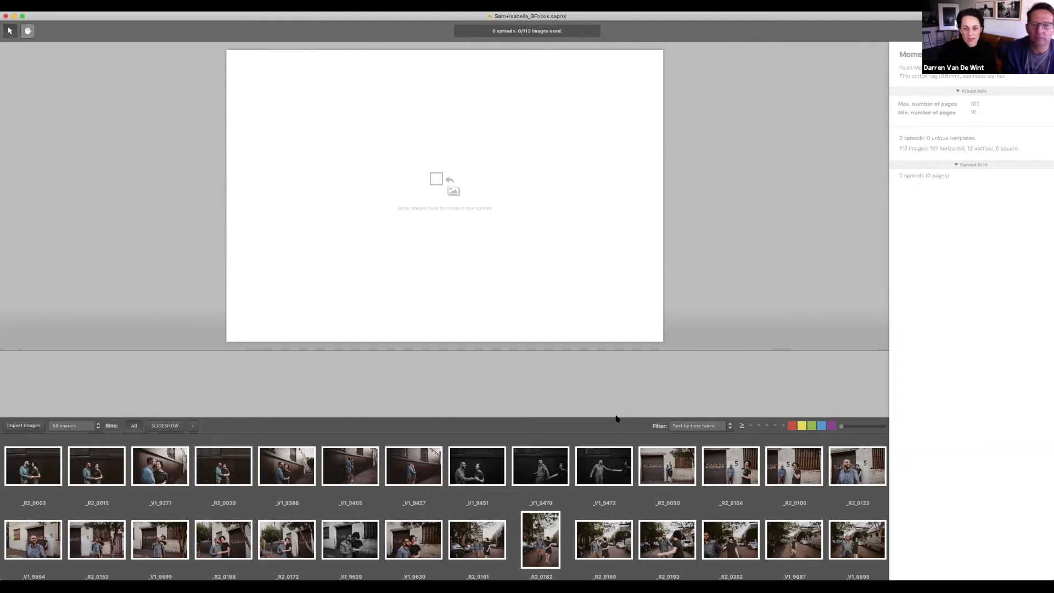
drag(616, 416, 618, 399)
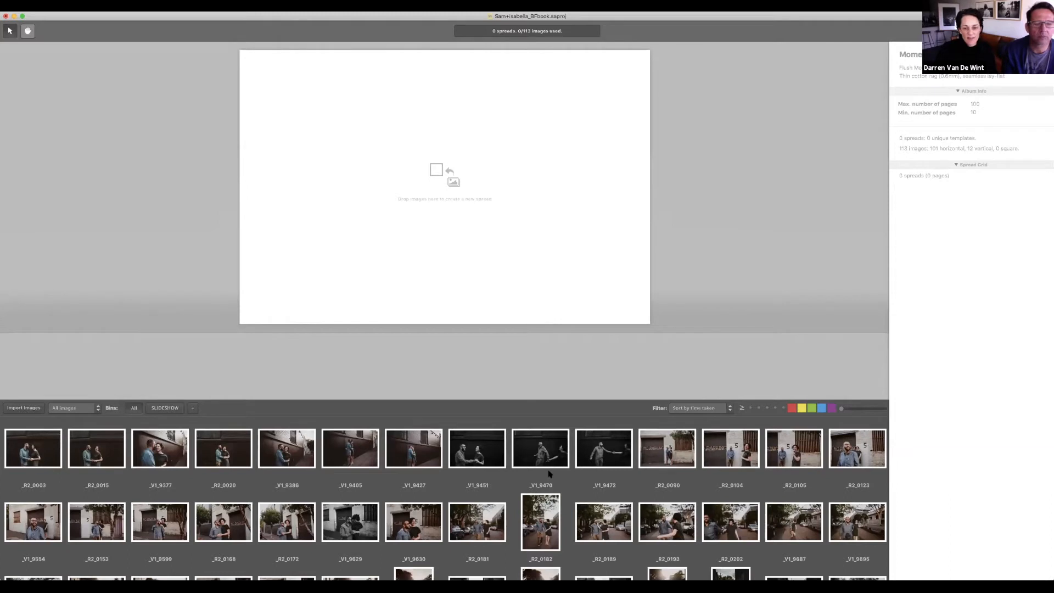
scroll(548, 473, down, 15)
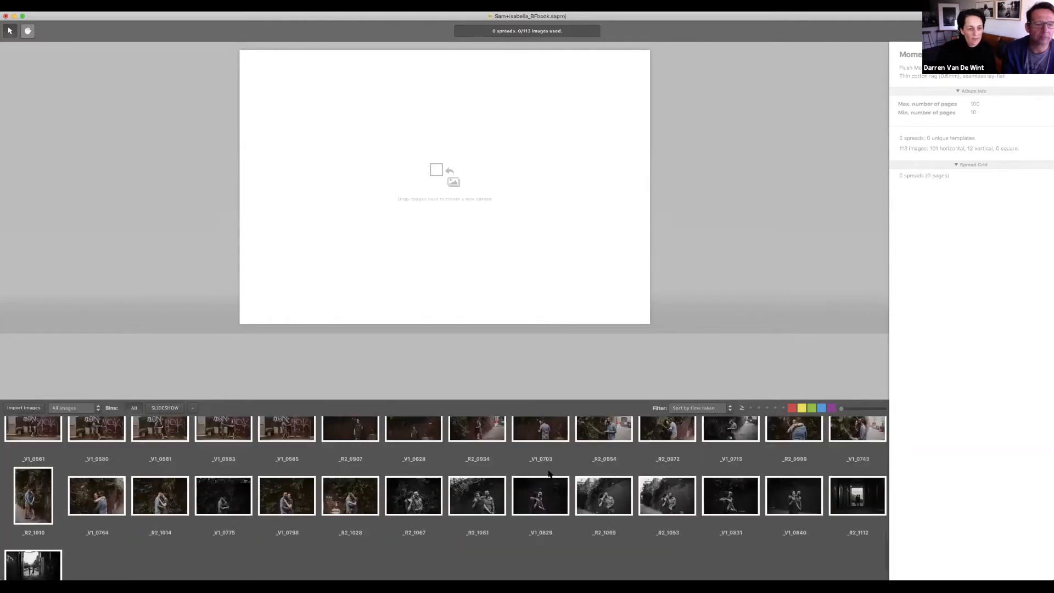
scroll(549, 473, up, 15)
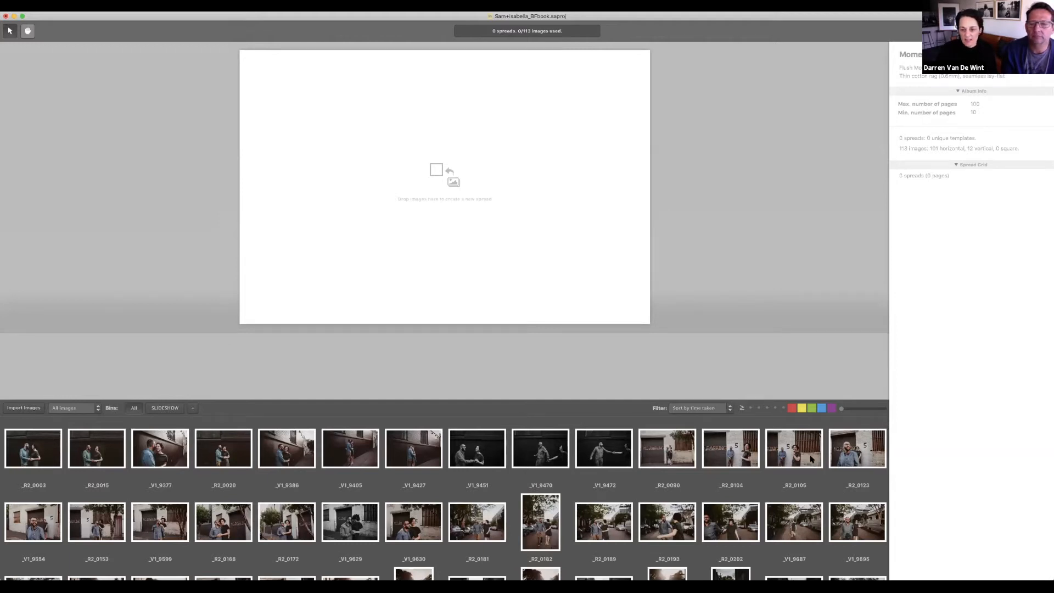
scroll(811, 458, down, 3)
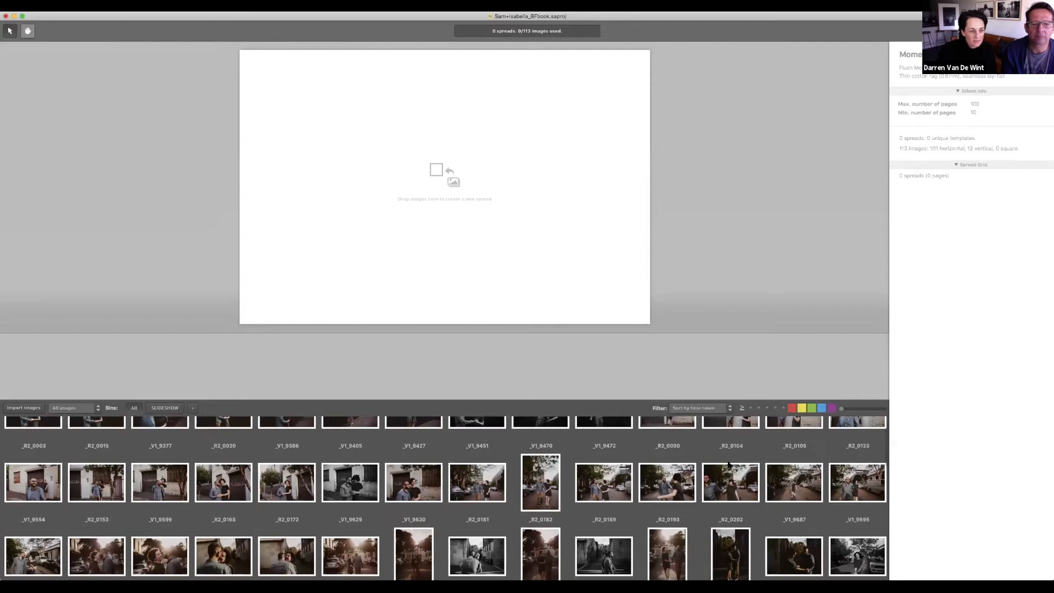
scroll(39, 437, up, 3)
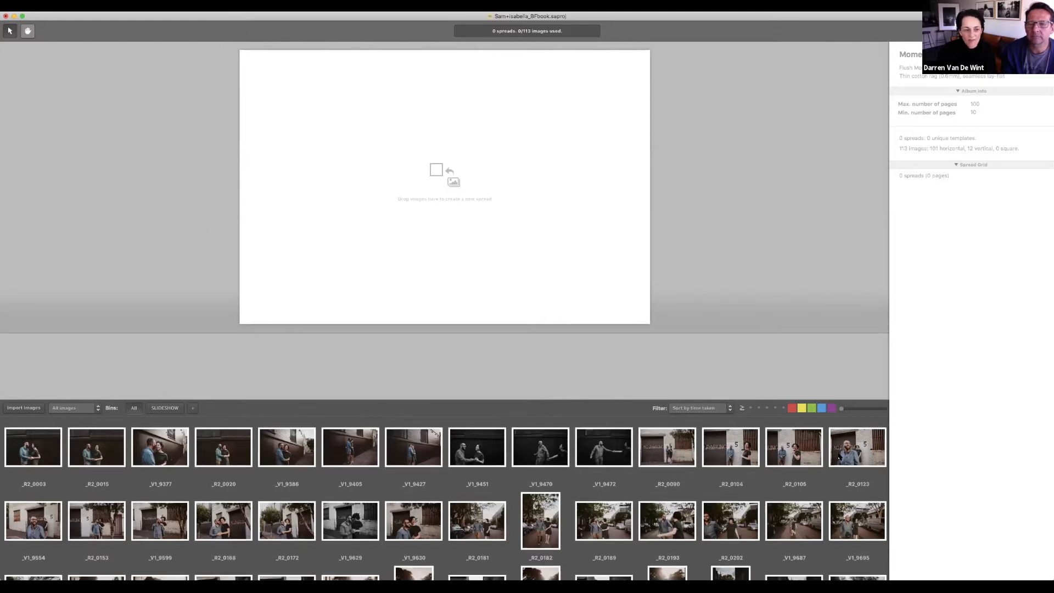
scroll(840, 456, down, 5)
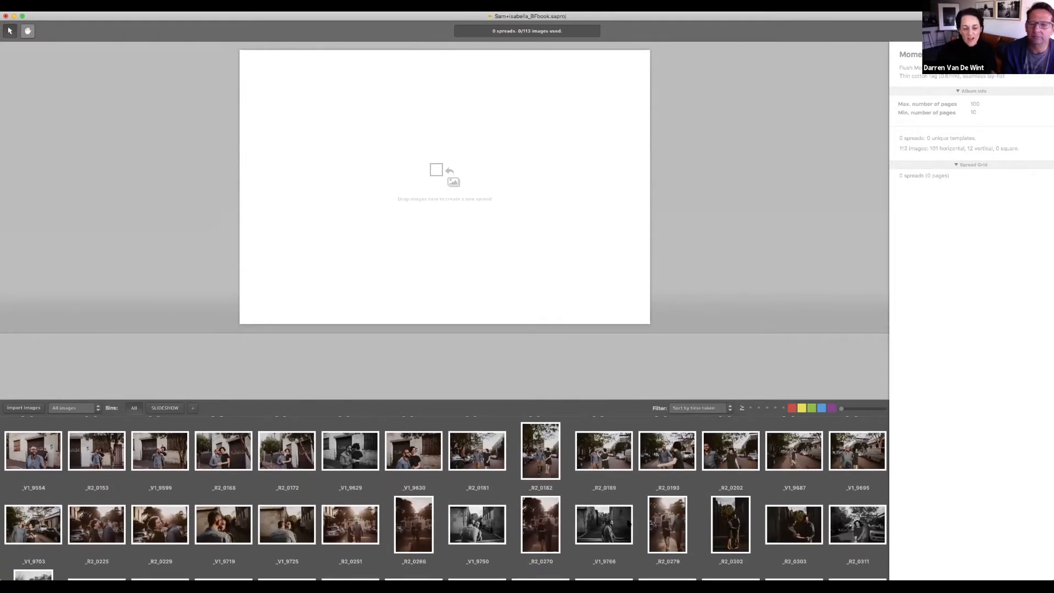
click(686, 409)
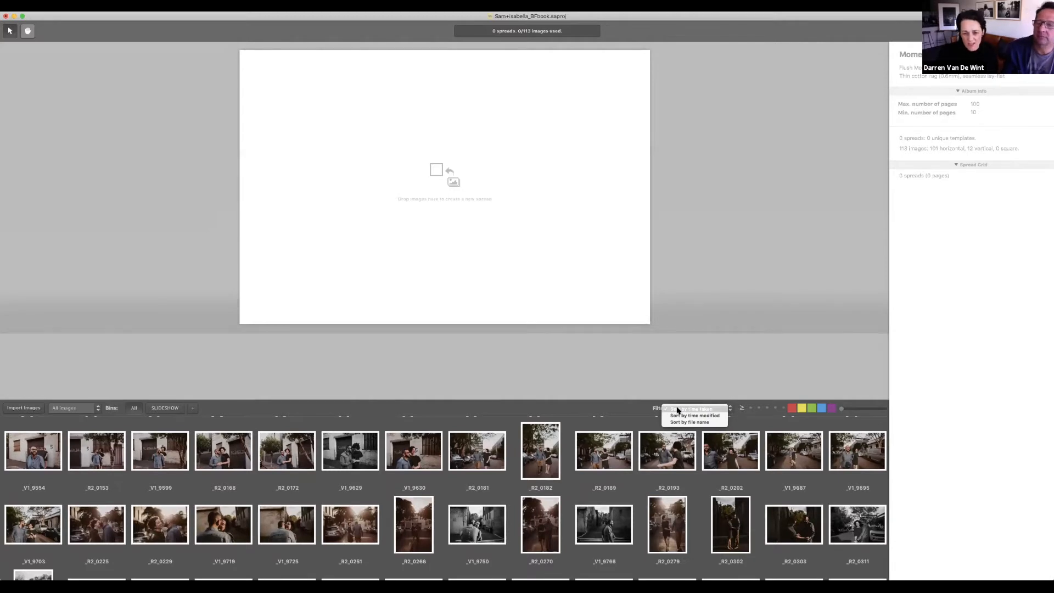
click(679, 409)
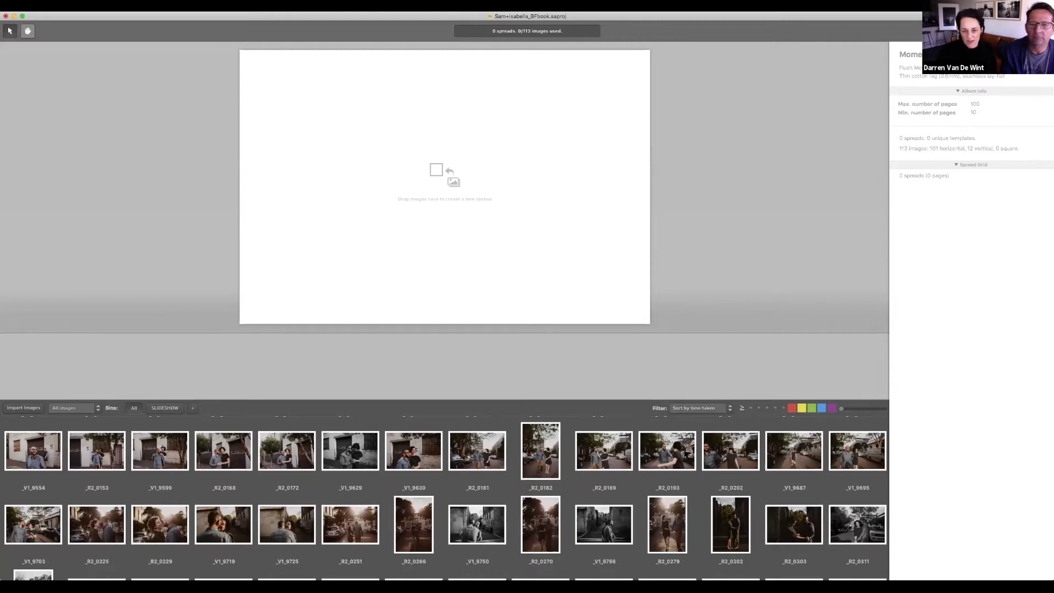
scroll(684, 454, down, 2)
scroll(684, 453, up, 4)
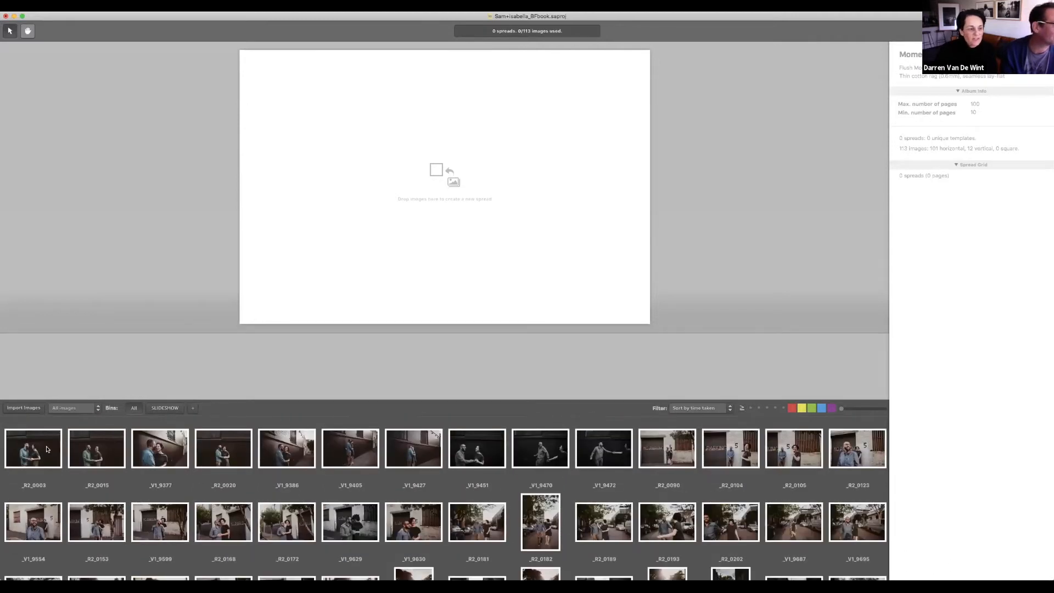
click(47, 449)
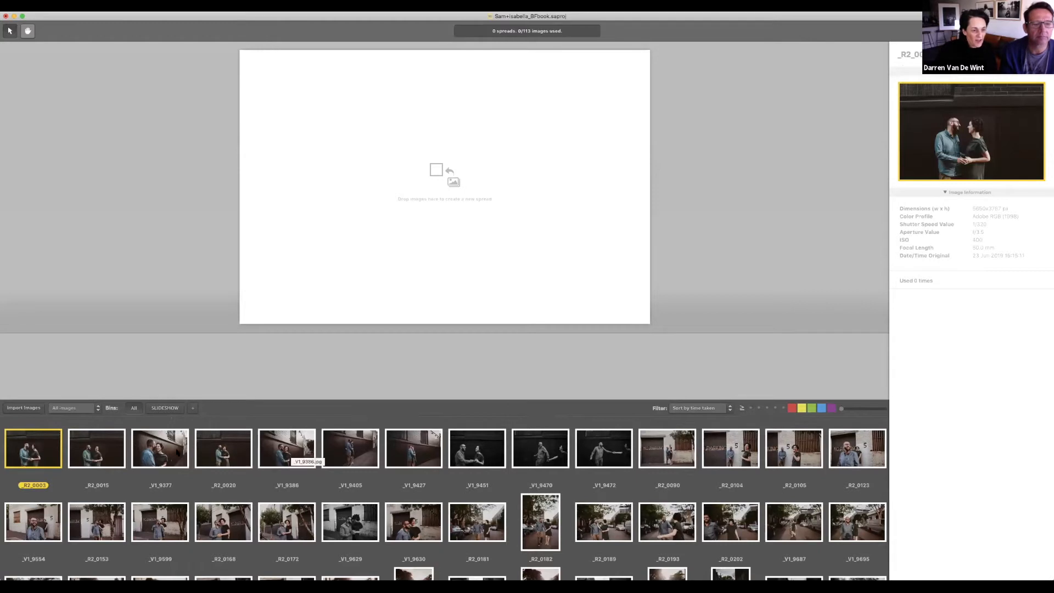
Step: Build a five-image spread ending at _V1_9386 and a spread of _V1_9405 and _V1_9427
shift+click(272, 449)
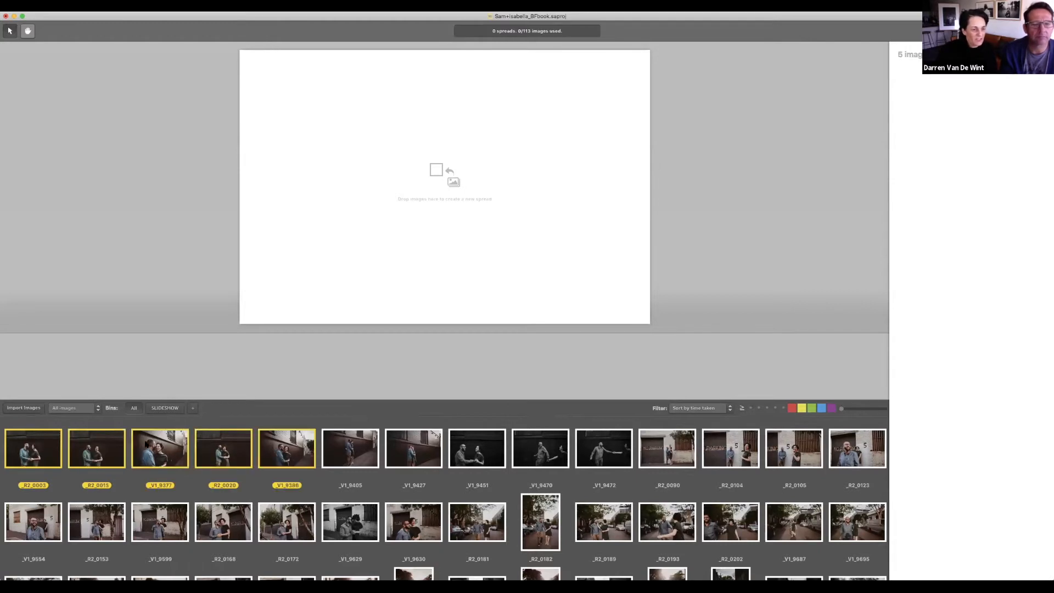
drag(81, 369, 138, 364)
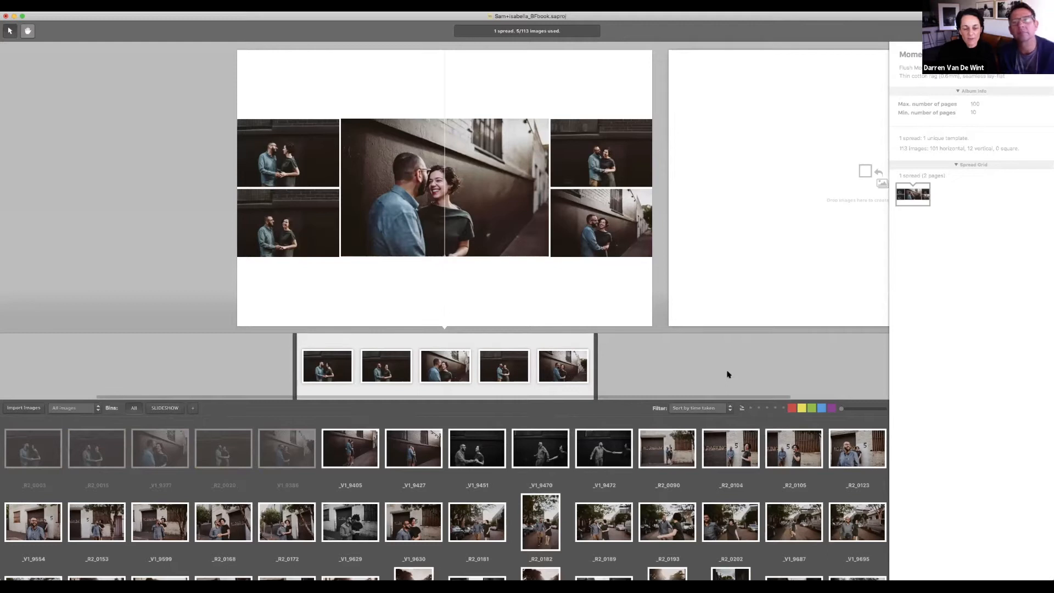
click(372, 452)
shift+click(413, 457)
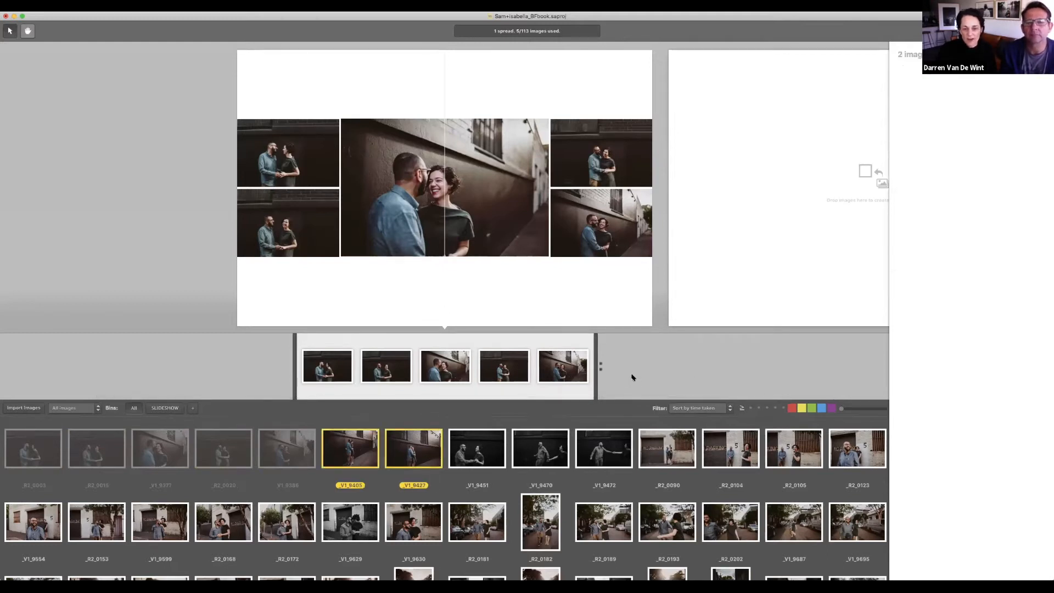
drag(631, 375, 631, 375)
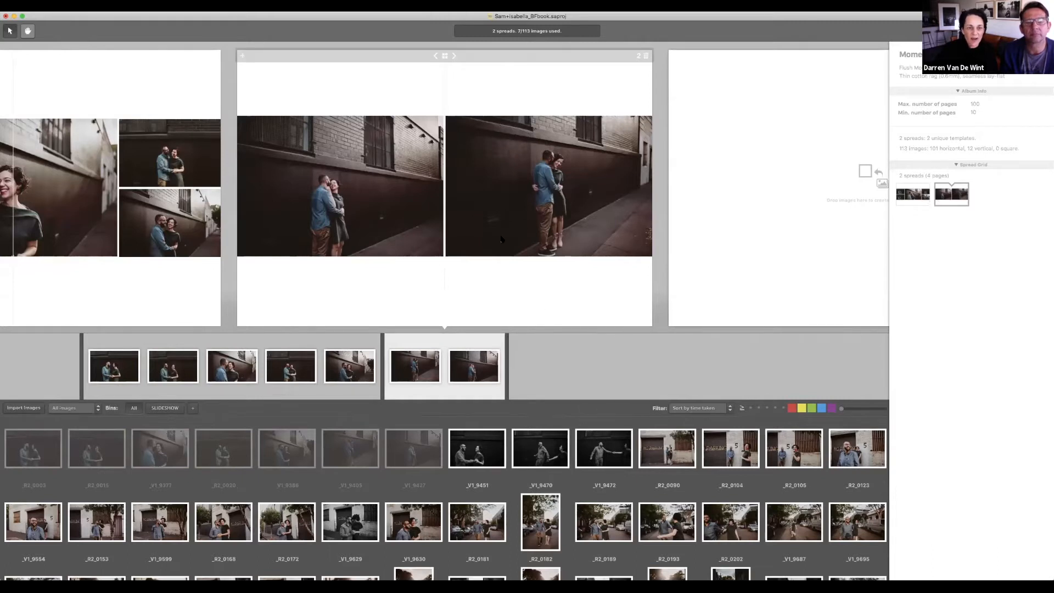
Step: Add spreads of _V1_9451 through _V1_9472 and the four parking shots from _R2_0090
click(477, 448)
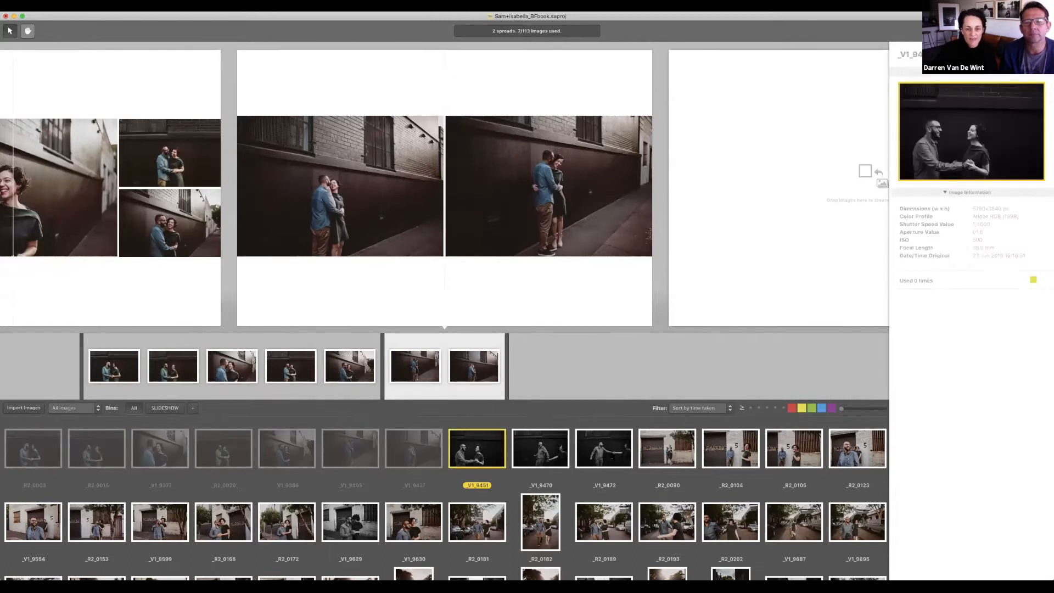
shift+click(609, 457)
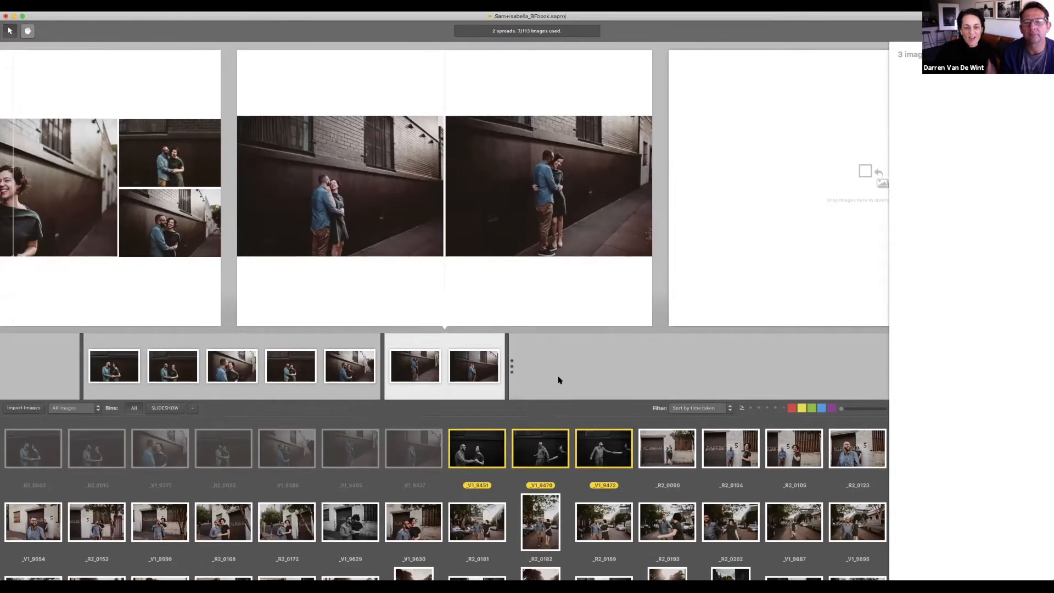
key(Return)
click(667, 448)
shift+click(838, 448)
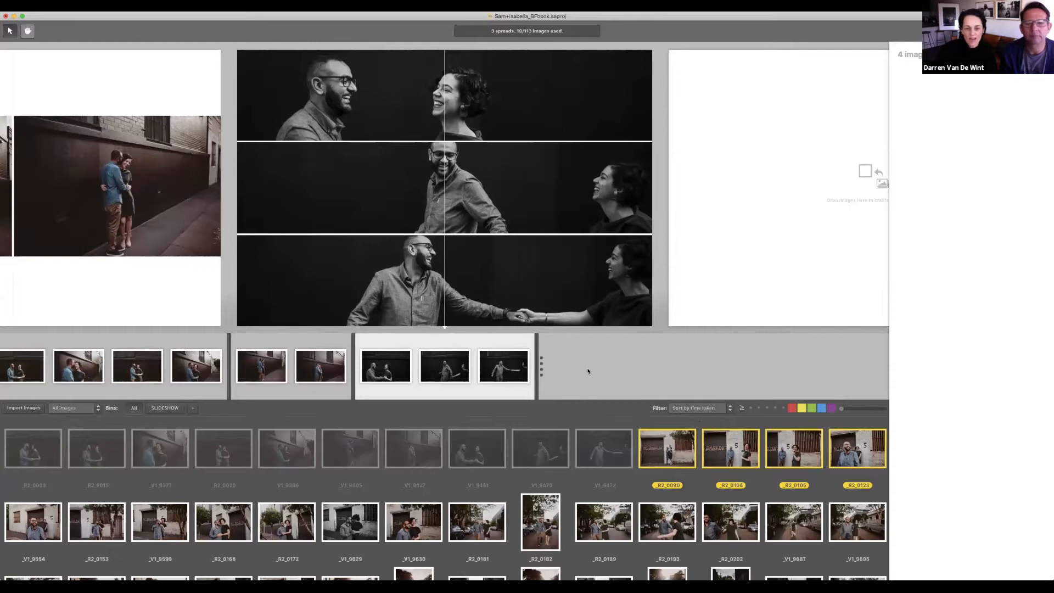
key(Return)
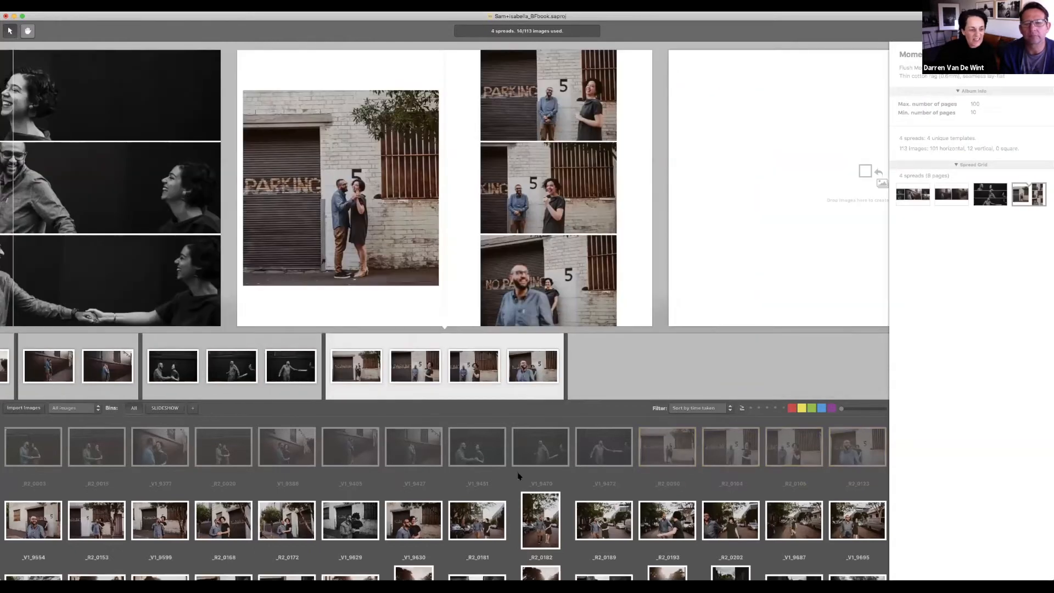
Step: Add spreads of _V1_9554 through _R2_0168 and _R2_0181 through _R2_0202
scroll(518, 476, down, 2)
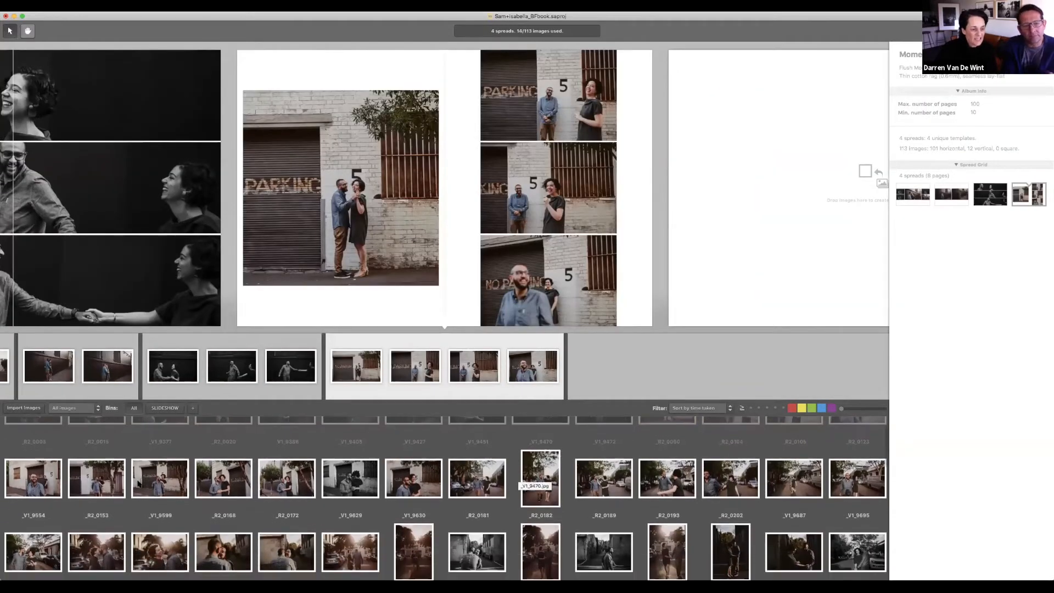
click(38, 479)
shift+click(220, 481)
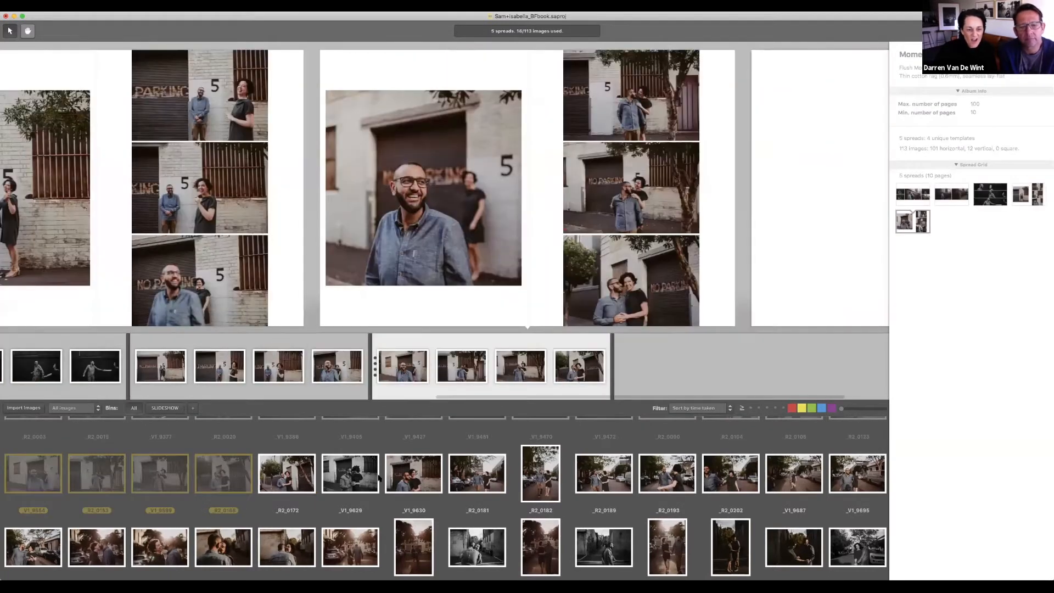
drag(375, 477, 619, 378)
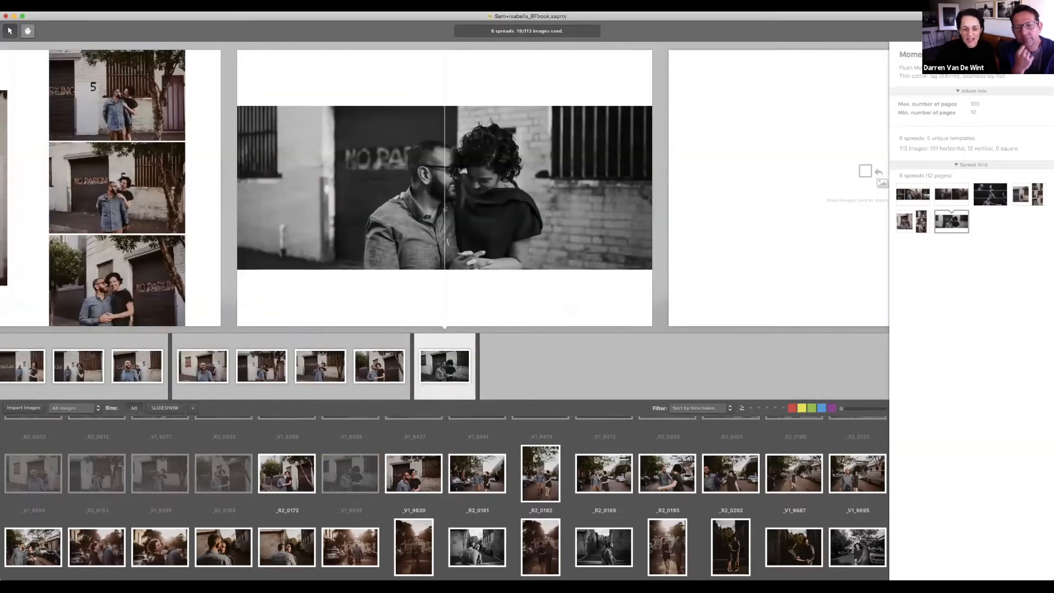
click(480, 475)
shift+click(729, 474)
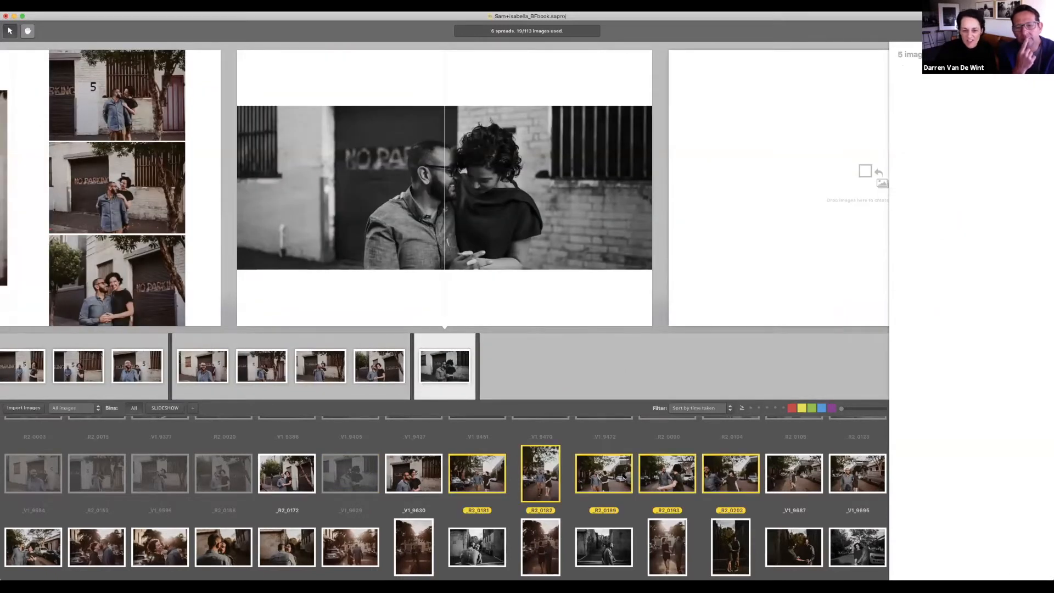
drag(602, 476, 580, 366)
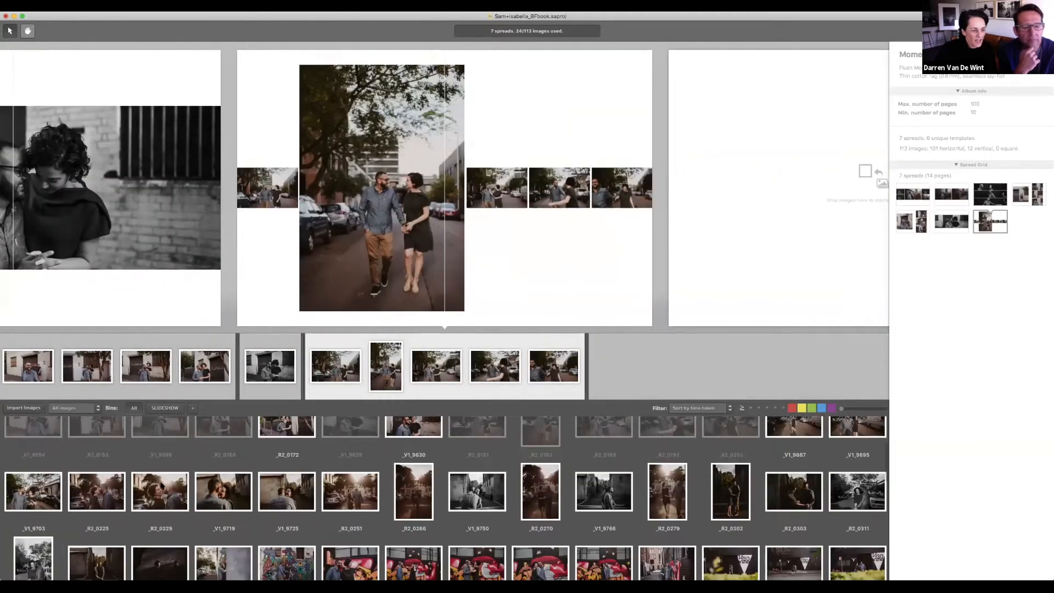
Step: Add spreads of _R2_0225 through _V1_9719 and of _V1_9750 with _V1_9766
scroll(164, 486, down, 3)
click(96, 480)
shift+click(223, 479)
mouse_move(224, 480)
mouse_down()
mouse_move(619, 368)
mouse_move(575, 389)
mouse_up()
click(299, 495)
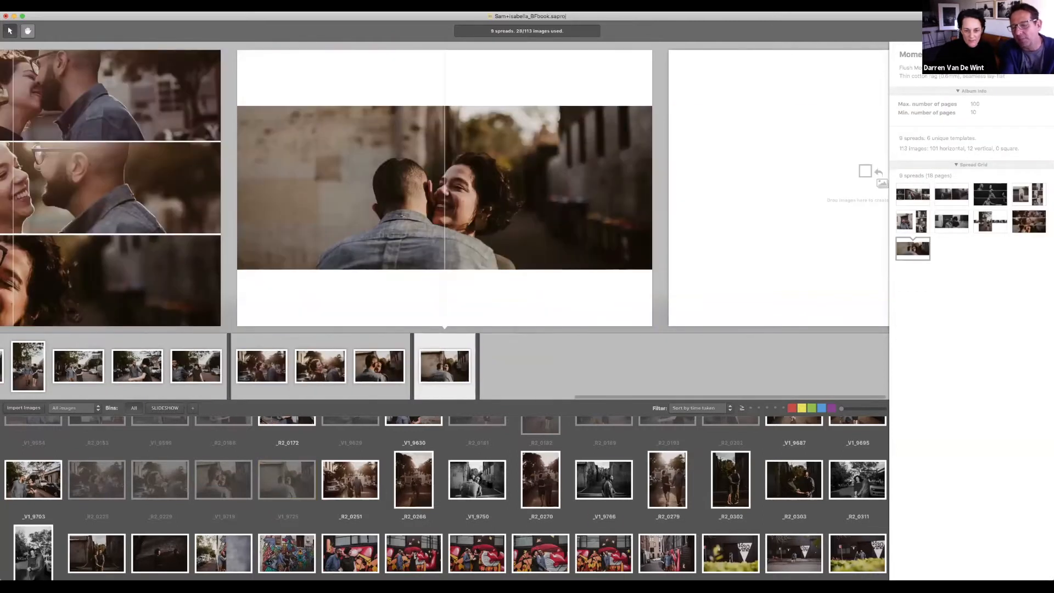
click(477, 479)
super+click(604, 480)
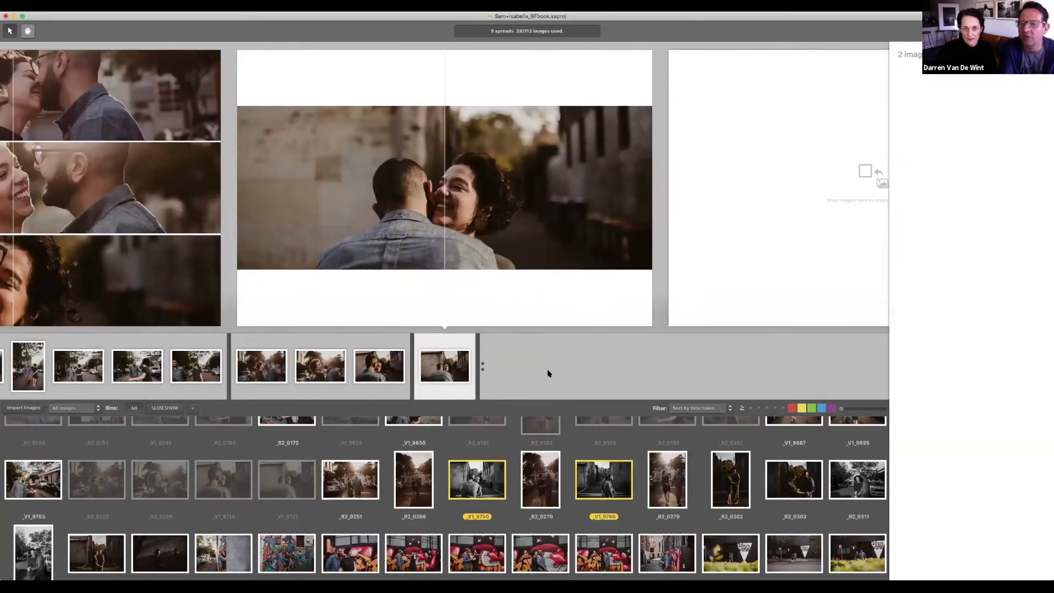
drag(549, 374, 571, 374)
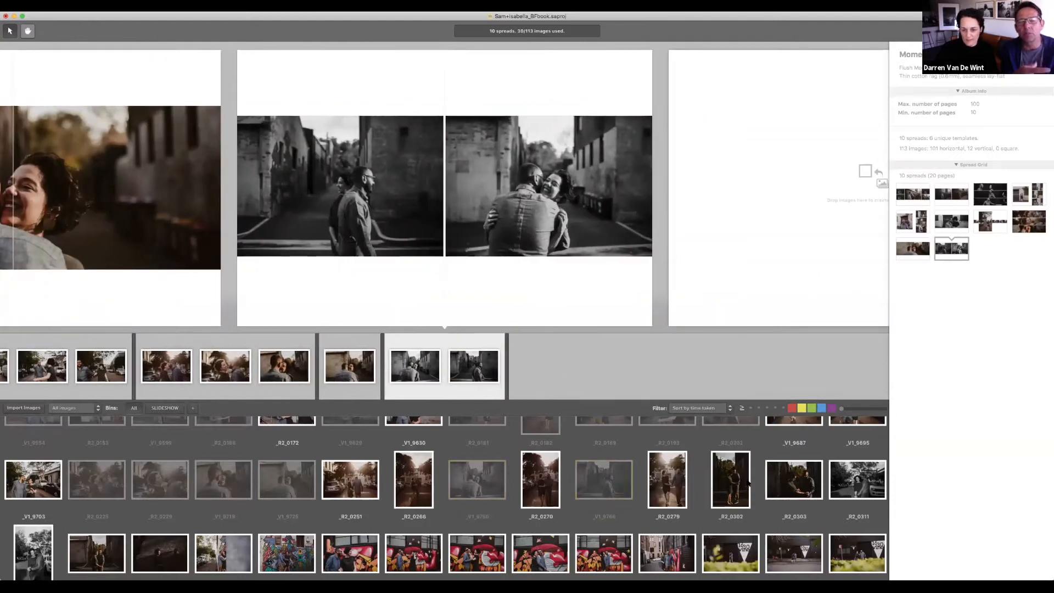
Step: Add spreads of _R2_0302 with _R2_0303, the single _V1_9961, and four graffiti images from _V1_9988
click(730, 480)
super+click(794, 479)
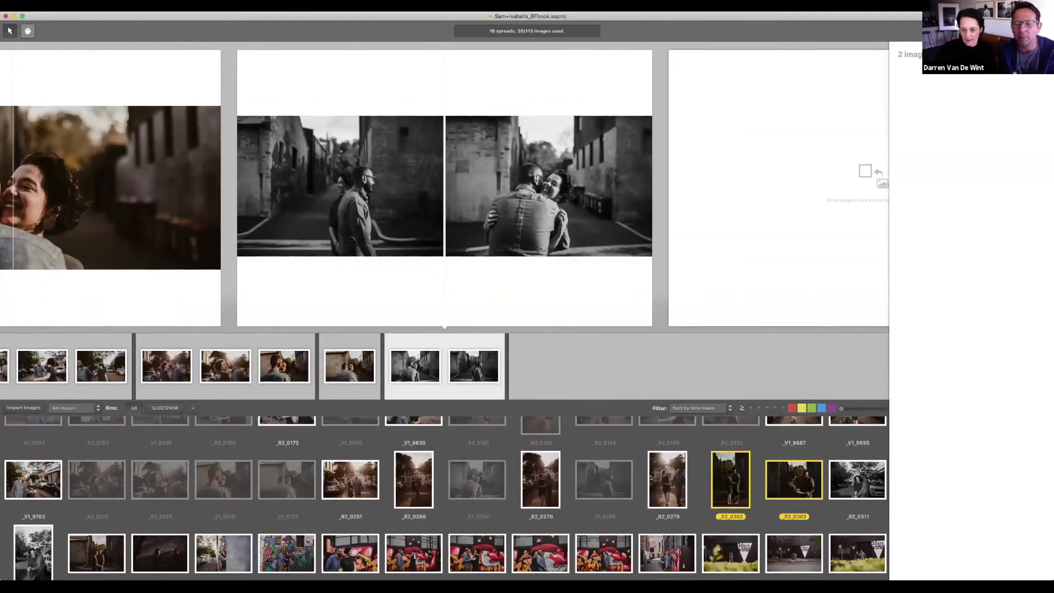
drag(604, 394, 567, 372)
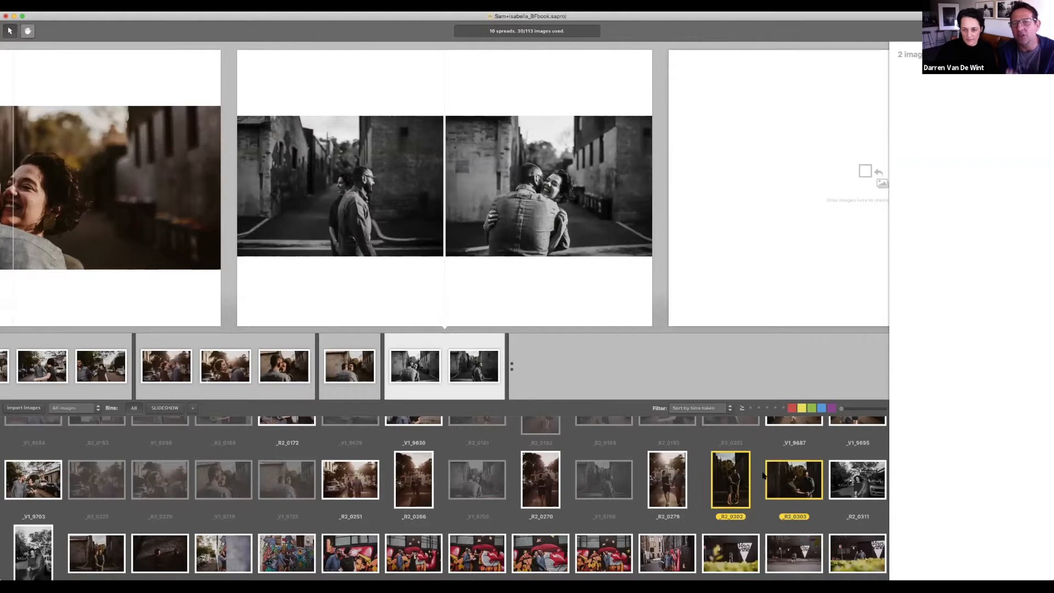
scroll(207, 475, down, 3)
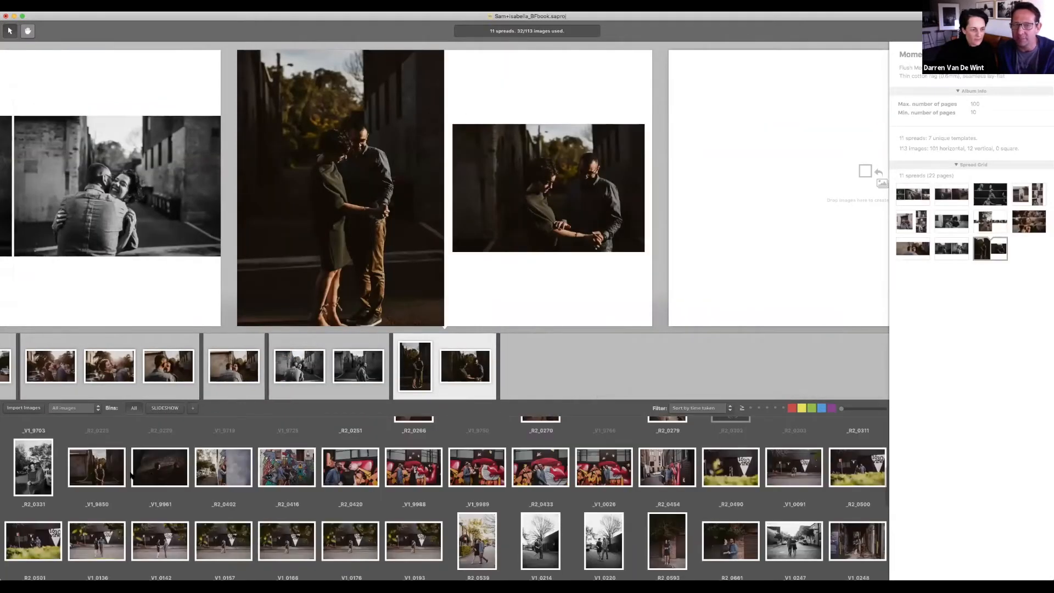
drag(160, 467, 549, 378)
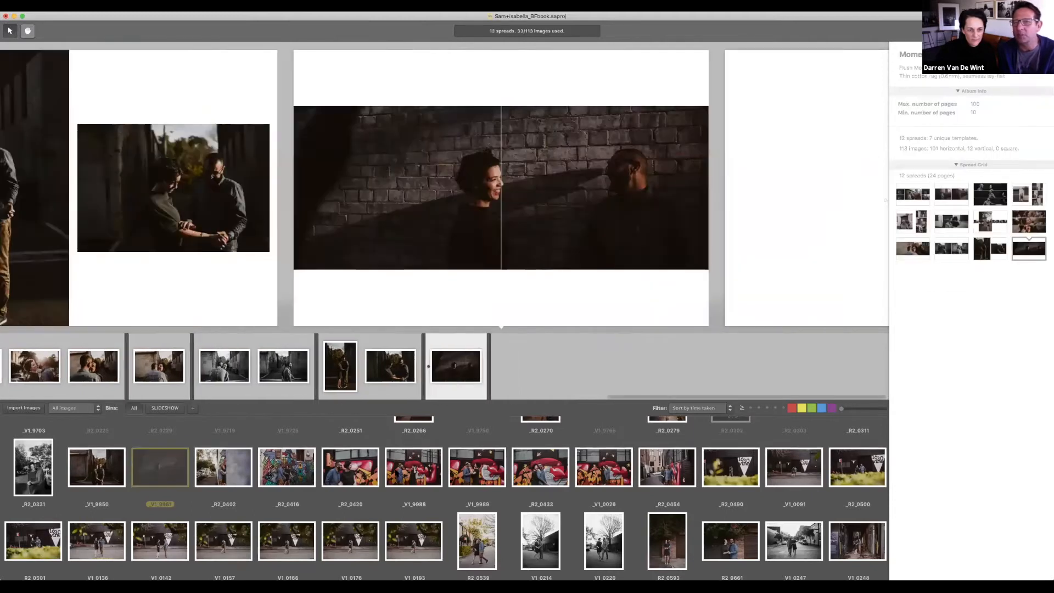
click(414, 468)
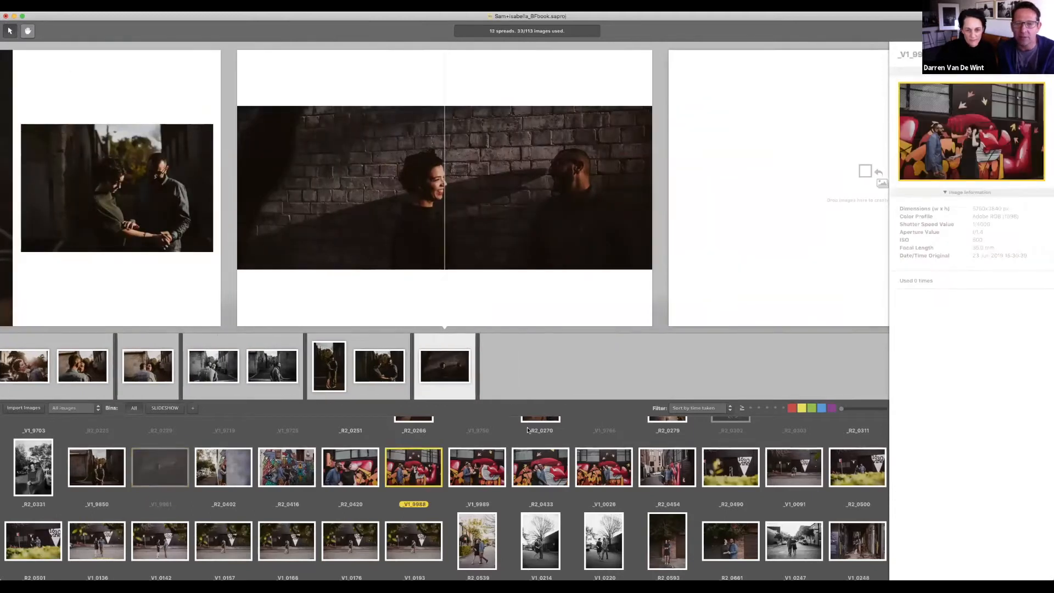
shift+click(604, 468)
drag(526, 381, 526, 382)
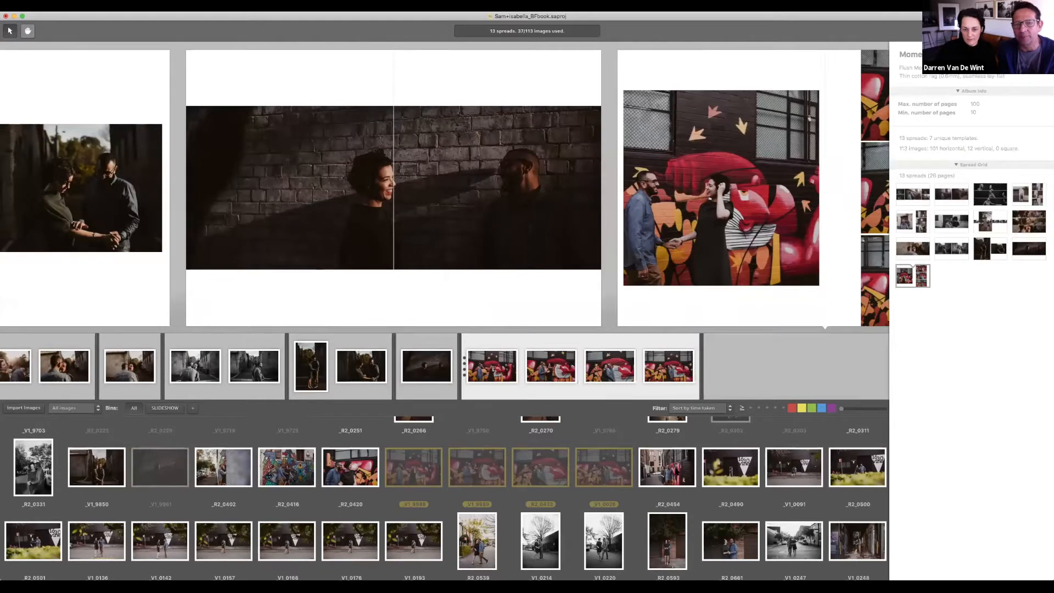
Step: Add spreads of _V1_0136 through _V1_0166, the black-and-white trio _V1_0214, _V1_0220, _V1_0247, and _V1_0248
scroll(336, 498, down, 2)
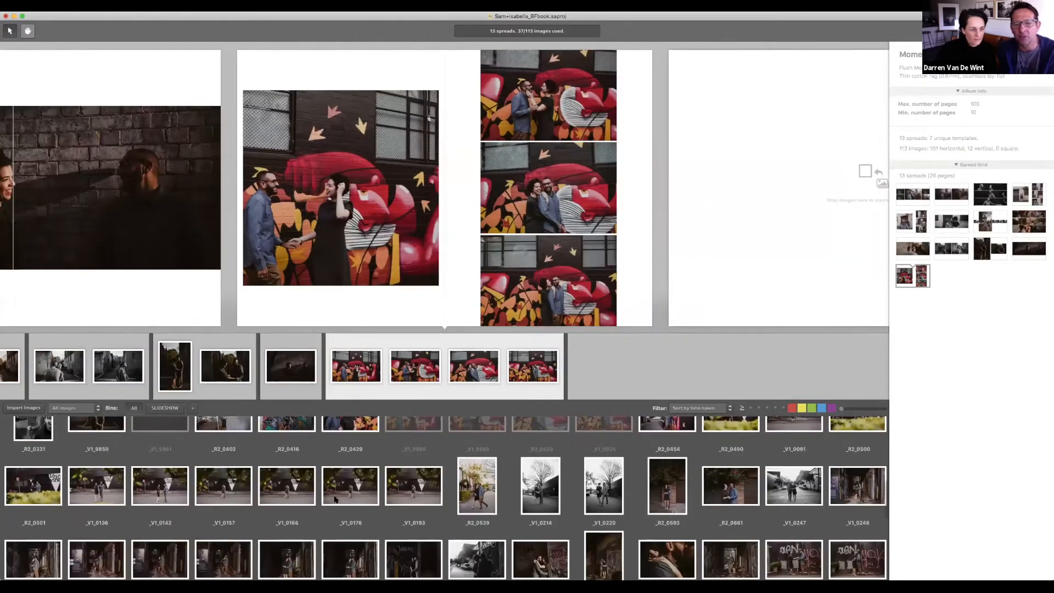
click(113, 496)
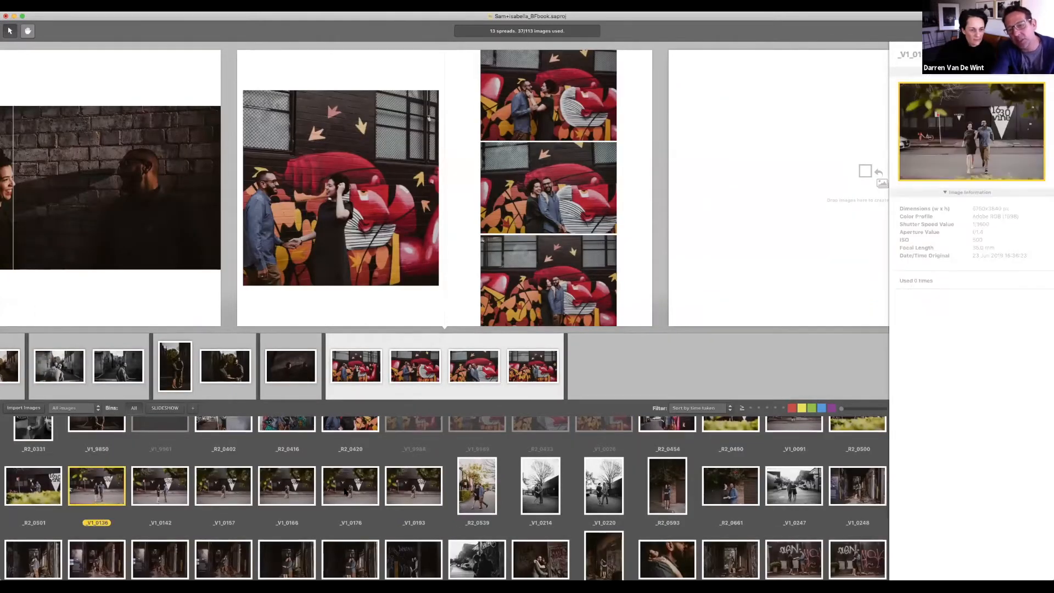
drag(513, 433, 612, 379)
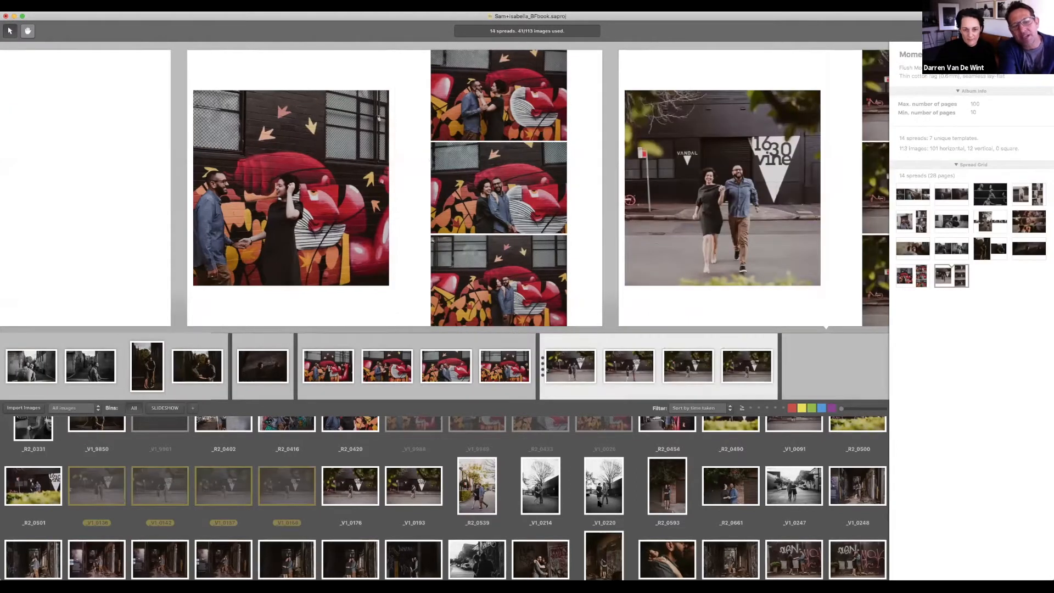
click(544, 496)
super+click(605, 496)
super+click(796, 498)
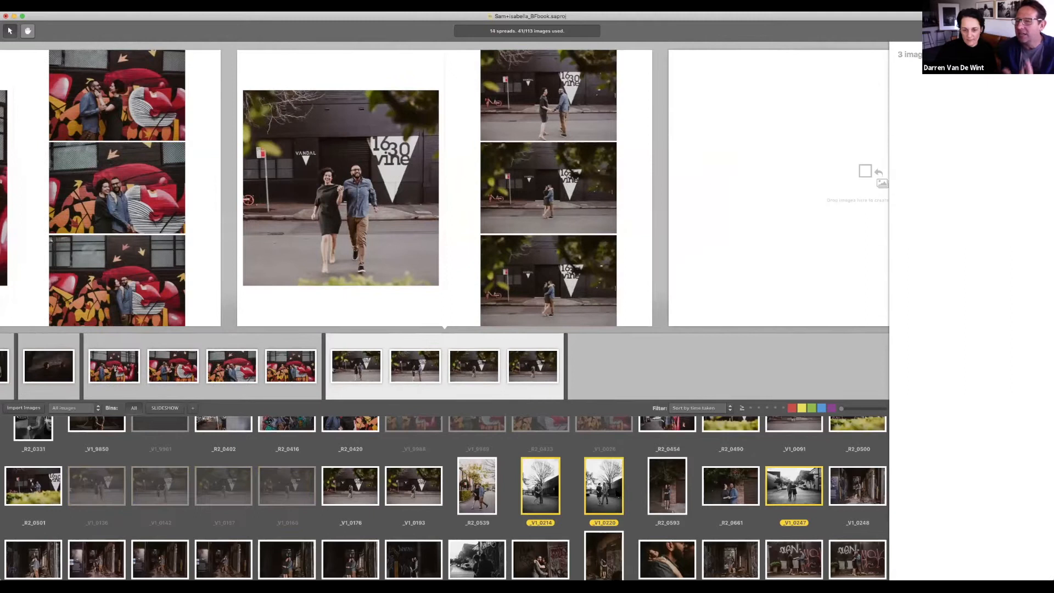
drag(617, 383, 617, 383)
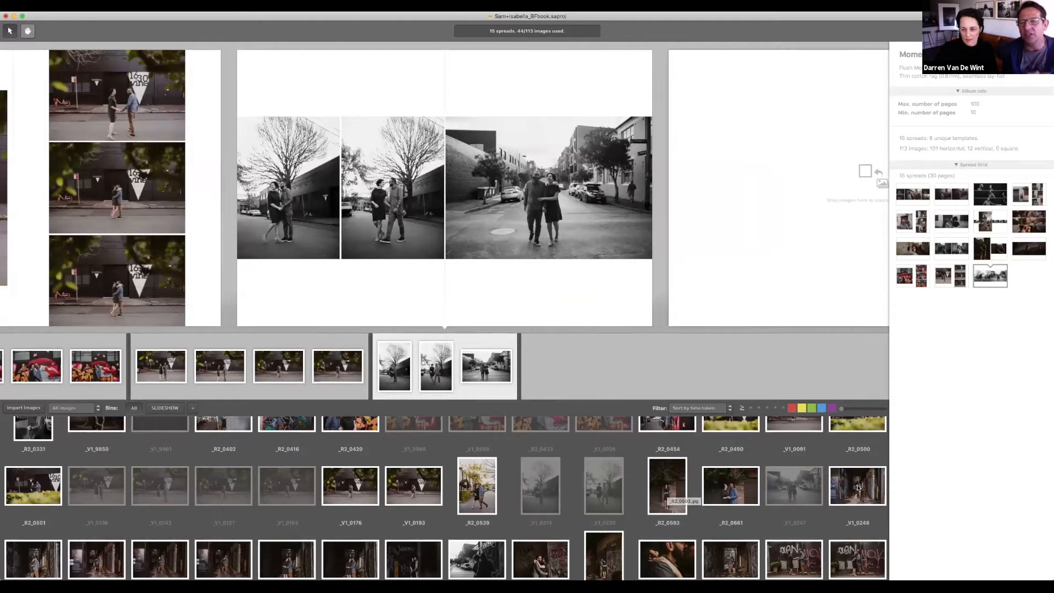
drag(600, 386, 581, 371)
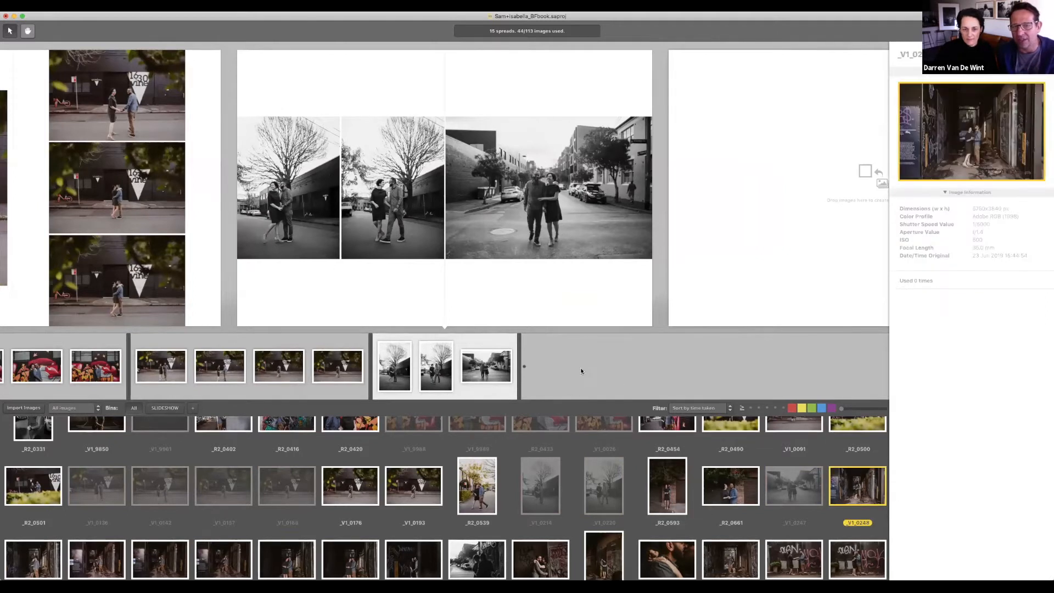
Step: Add a spread of four alley photos _R2_0710 through _V1_0282 and a single _R2_0770 spread
scroll(789, 509, up, 2)
scroll(789, 508, down, 4)
scroll(56, 485, down, 1)
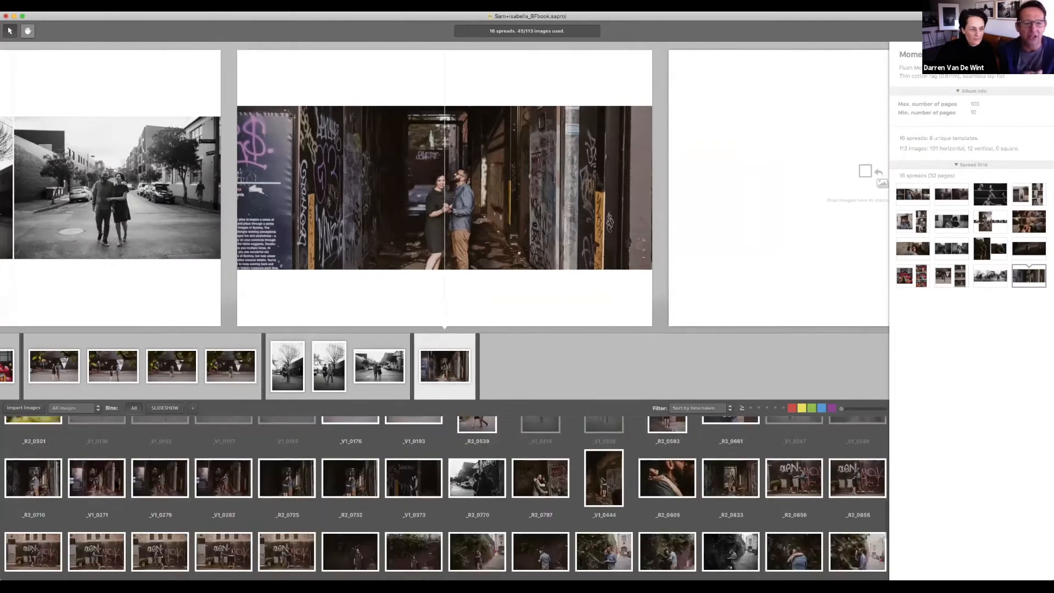
click(56, 478)
shift+click(236, 484)
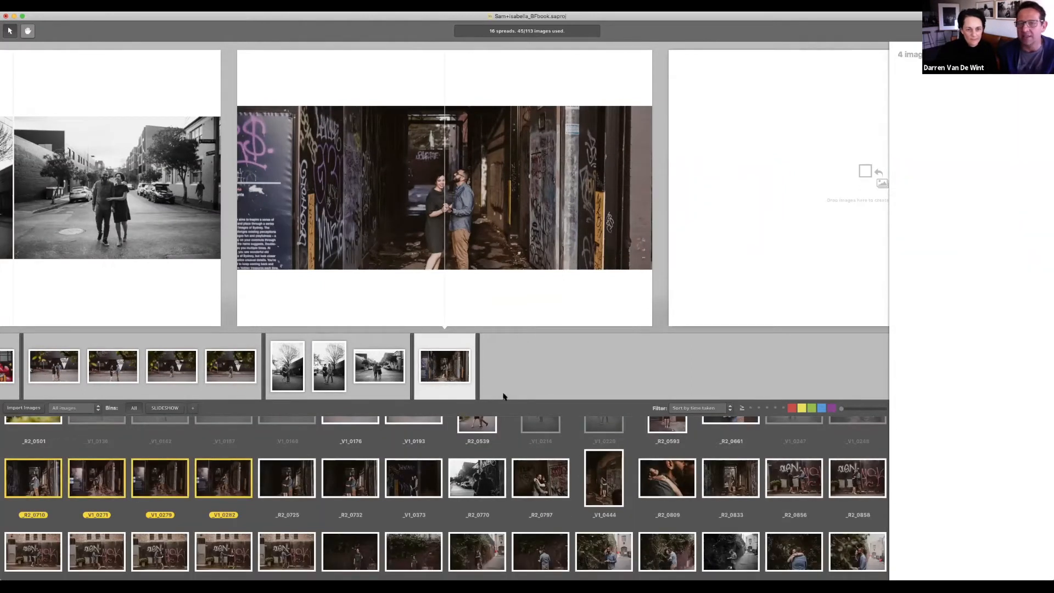
drag(223, 479, 510, 373)
mouse_move(477, 479)
mouse_down()
mouse_move(557, 441)
mouse_move(602, 374)
mouse_up()
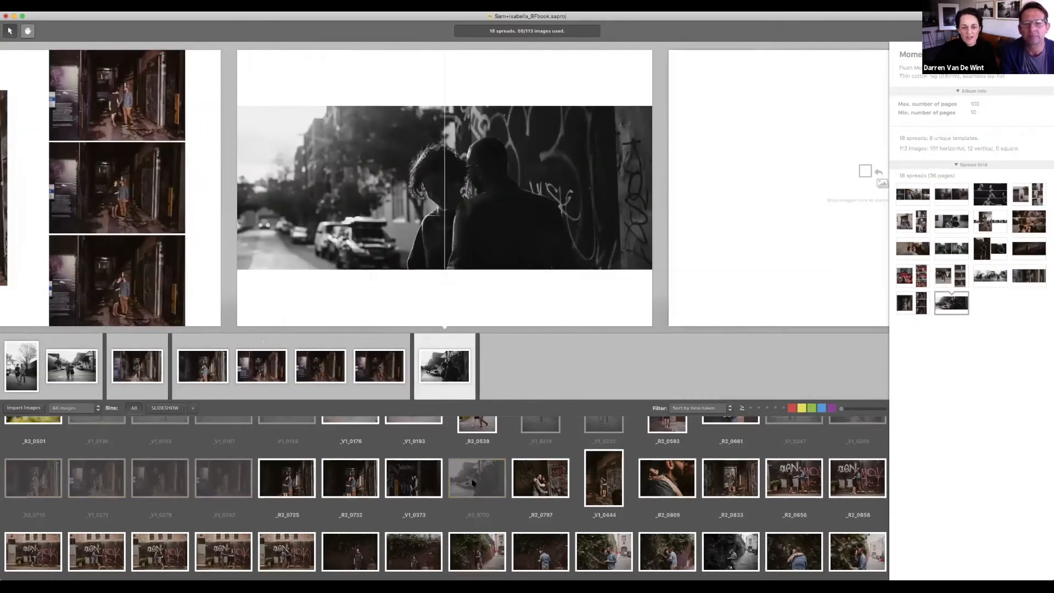
Step: Make a five-photo spread of _R2_0725, _V1_0373, _R2_0732, _R2_0797, _V1_0444, then a single _R2_0809 spread
click(287, 478)
super+click(413, 478)
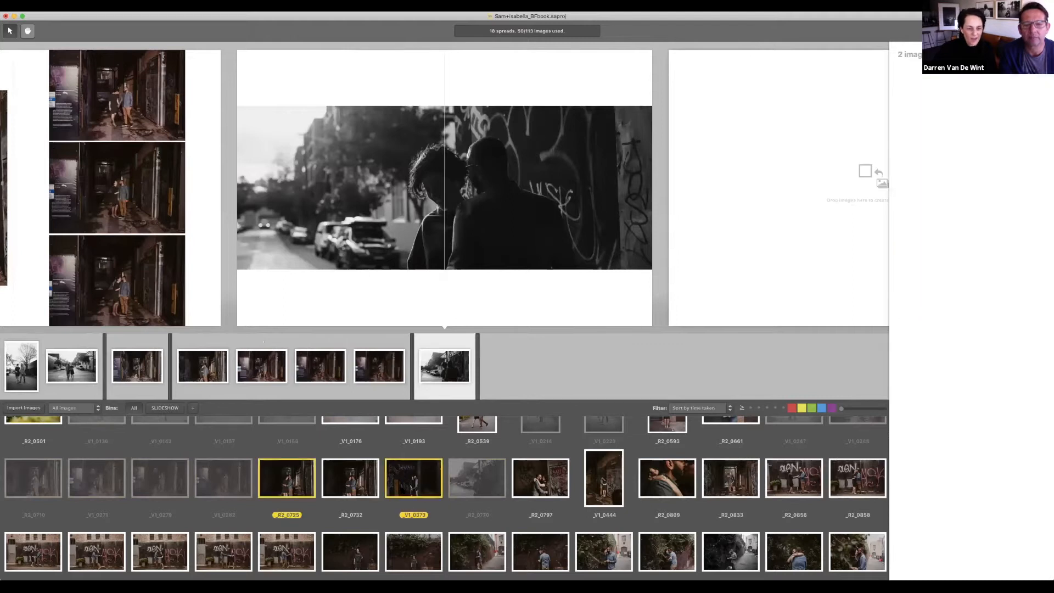
super+click(371, 485)
super+click(529, 477)
super+click(608, 488)
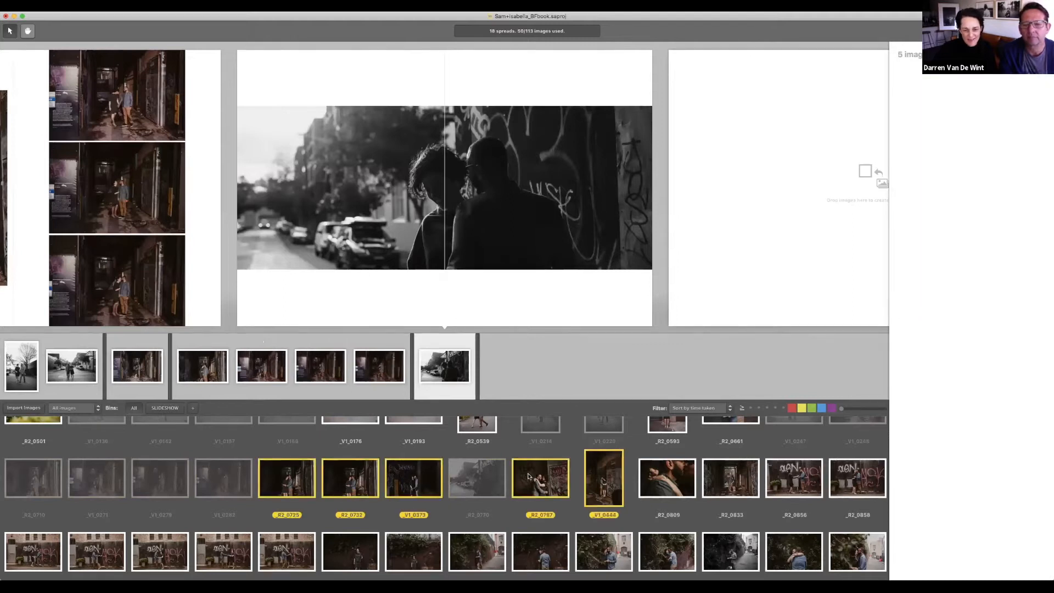
key(Return)
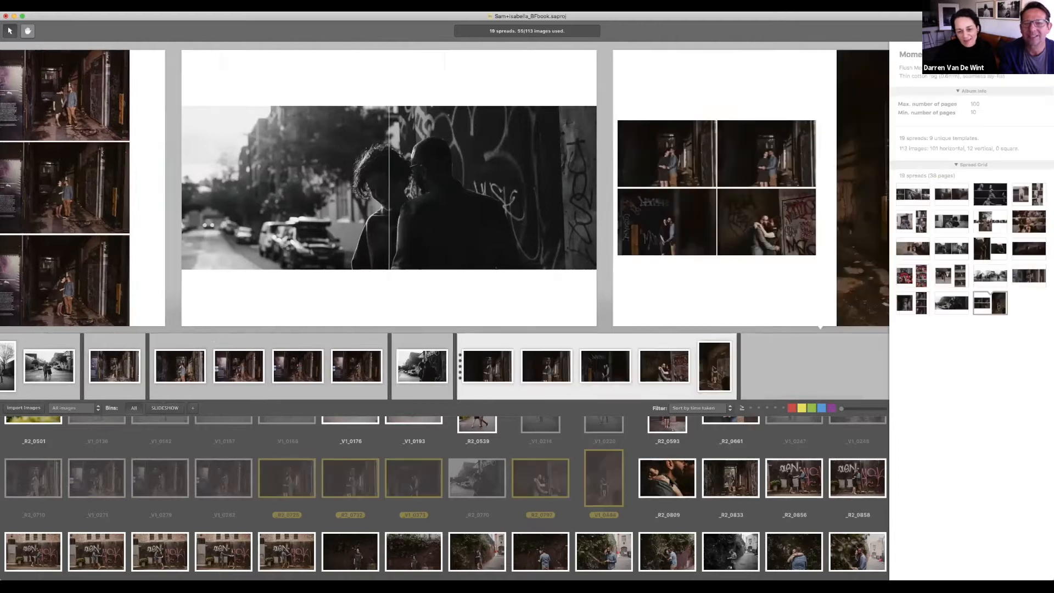
click(670, 483)
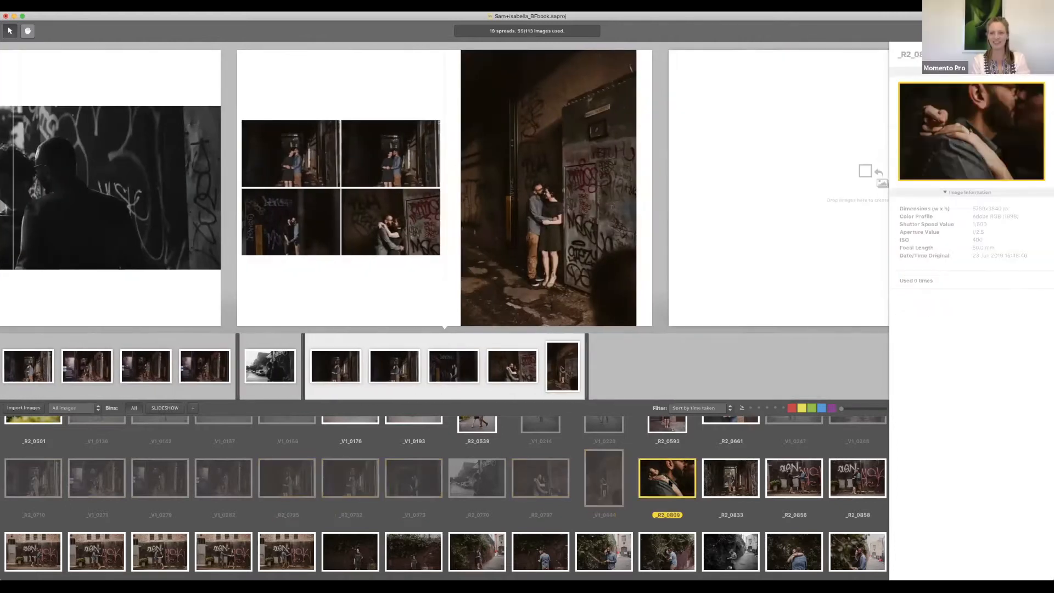
key(Return)
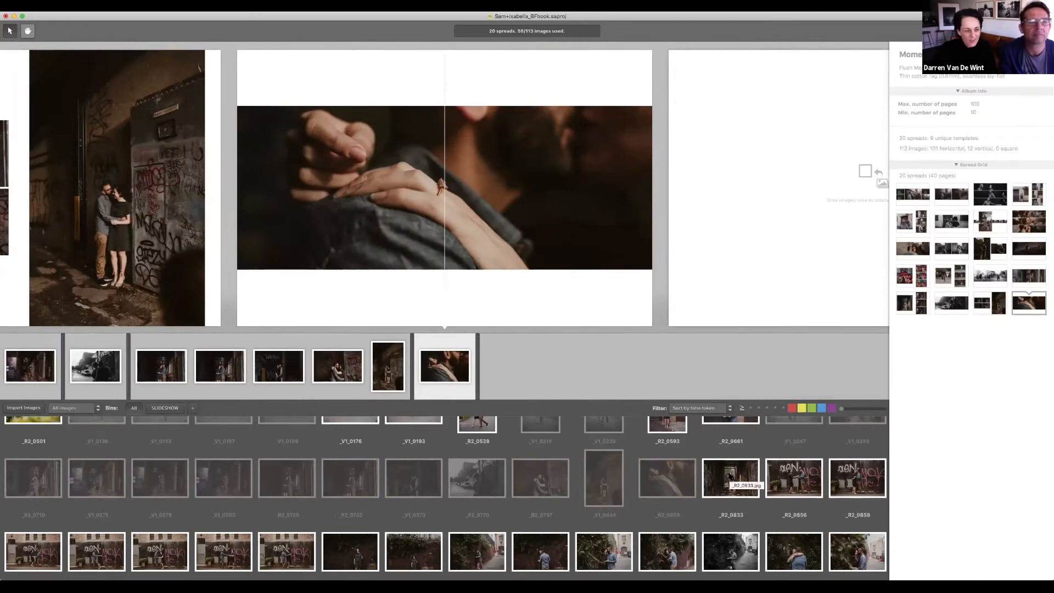
Step: Add the alley kiss _R2_0833 and dark foliage _V1_0775 as single-photo spreads
scroll(757, 453, down, 1)
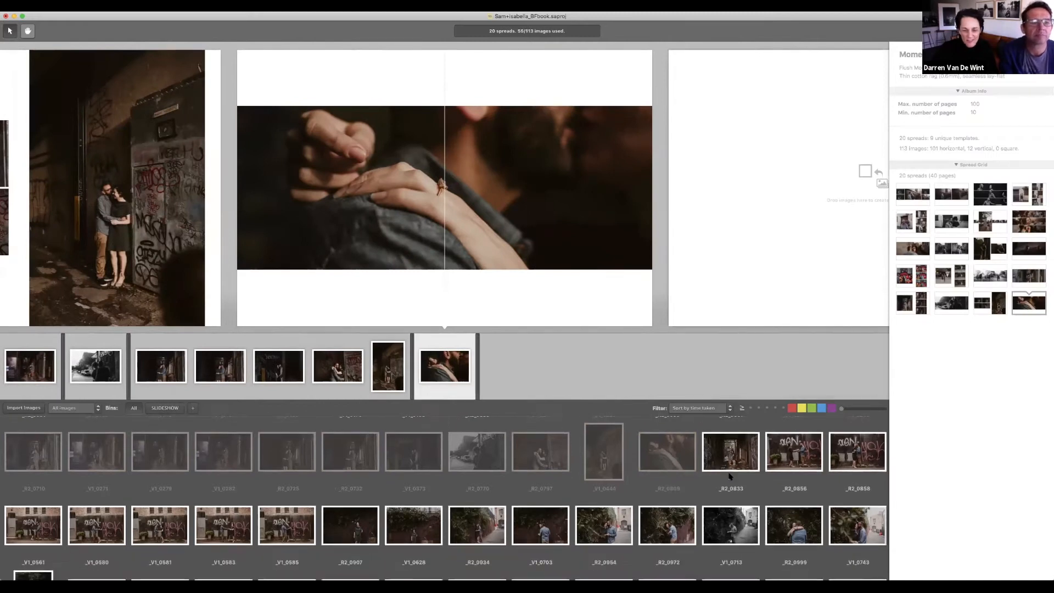
click(753, 453)
drag(742, 458, 548, 376)
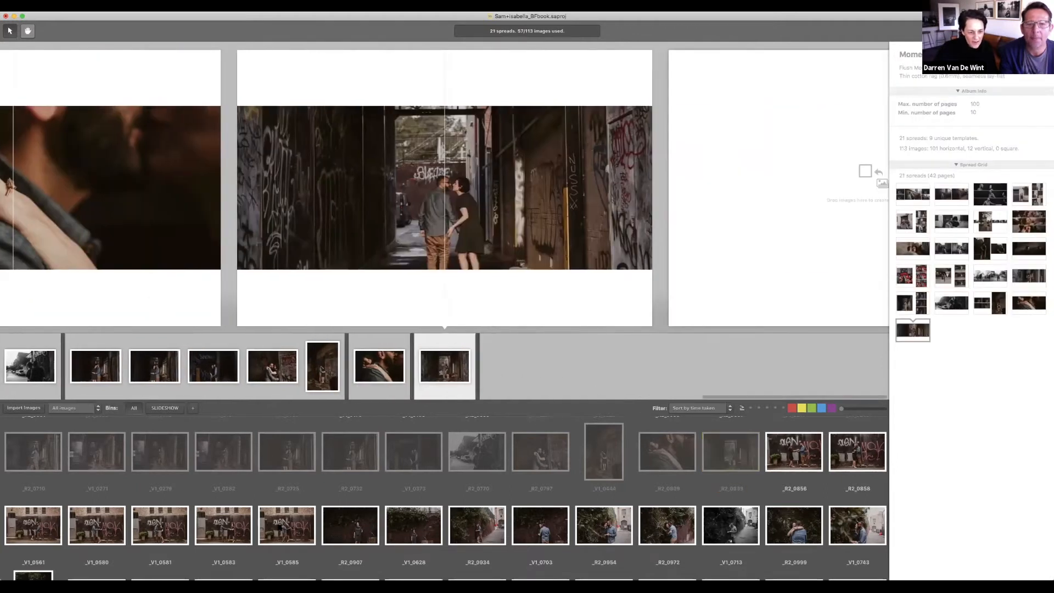
drag(62, 530, 264, 529)
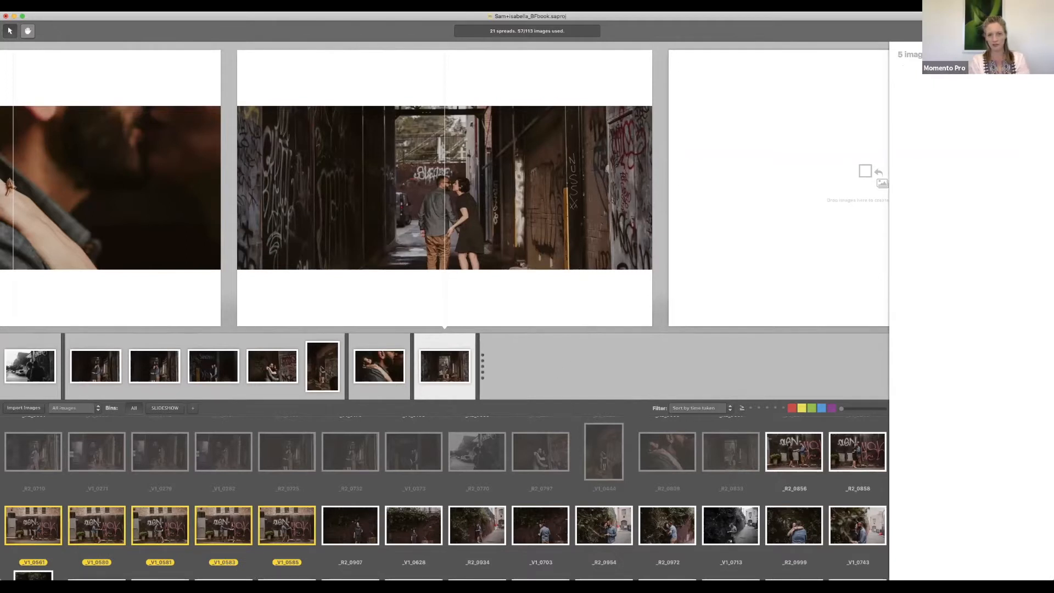
scroll(496, 498, down, 2)
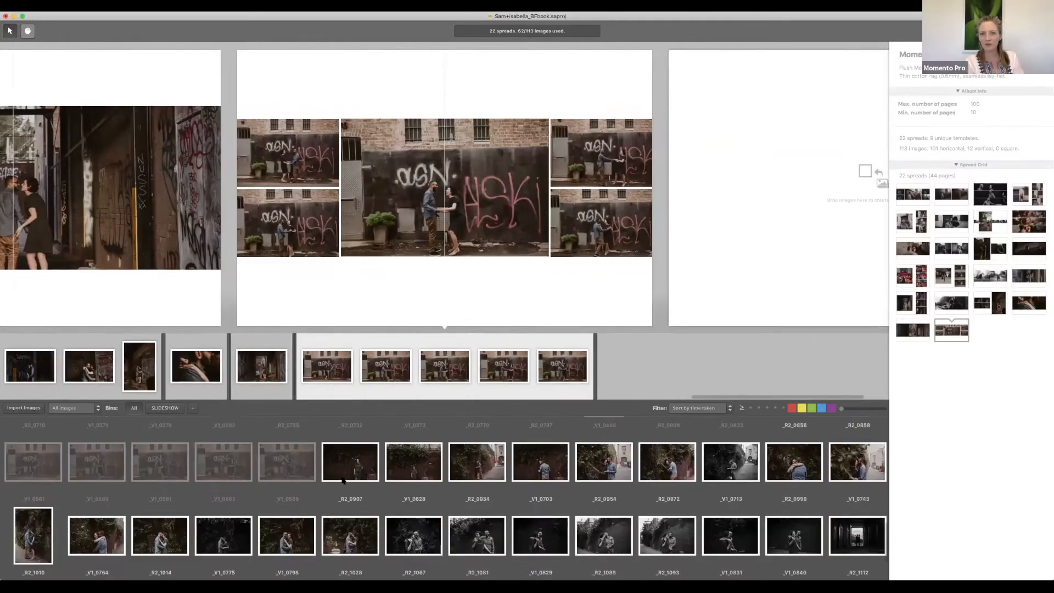
click(223, 535)
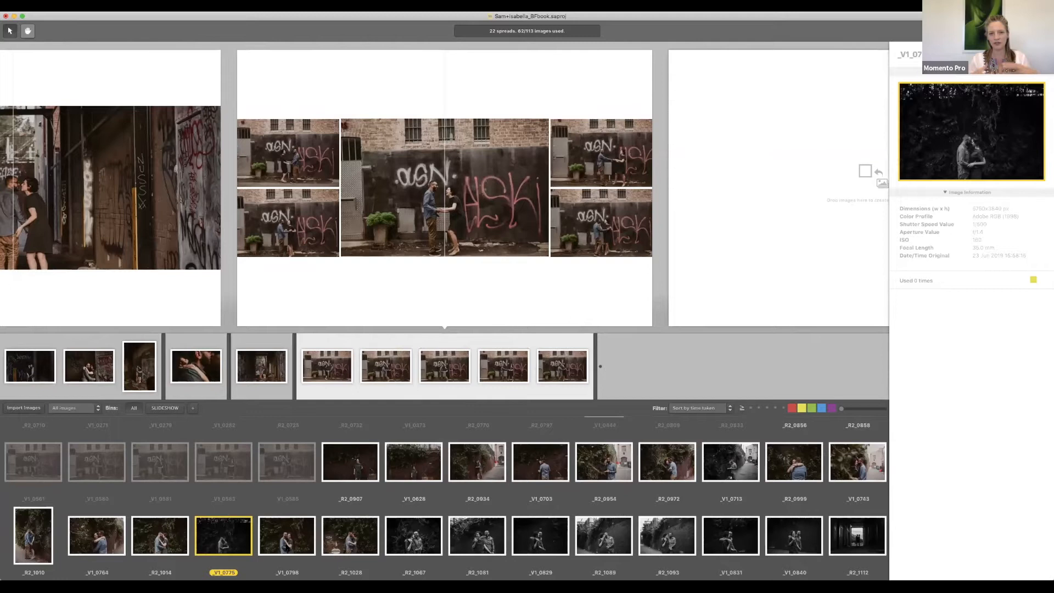
key(Return)
Step: Add a _R2_1067–_V1_0829 spread, a hug spread with portrait _R2_1010, and the doorway silhouette _R2_1112
click(413, 536)
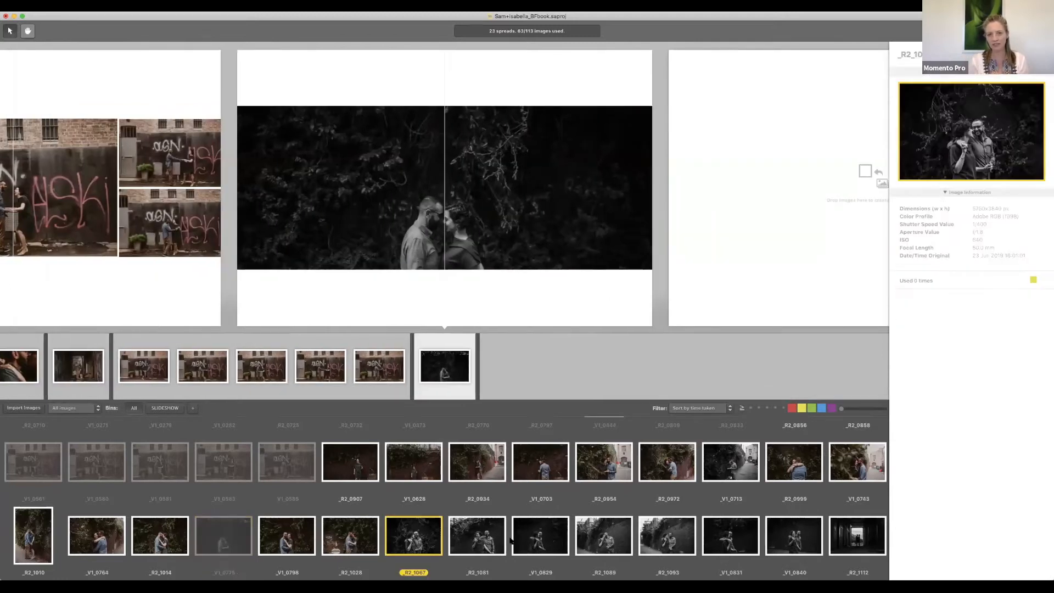
shift+click(531, 539)
key(Return)
click(793, 468)
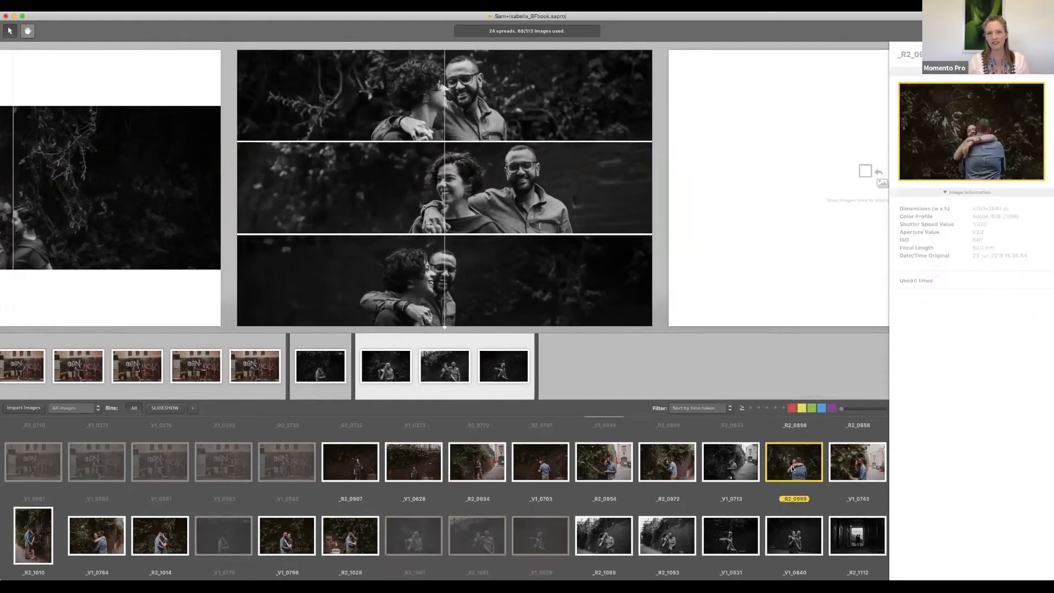
key(Return)
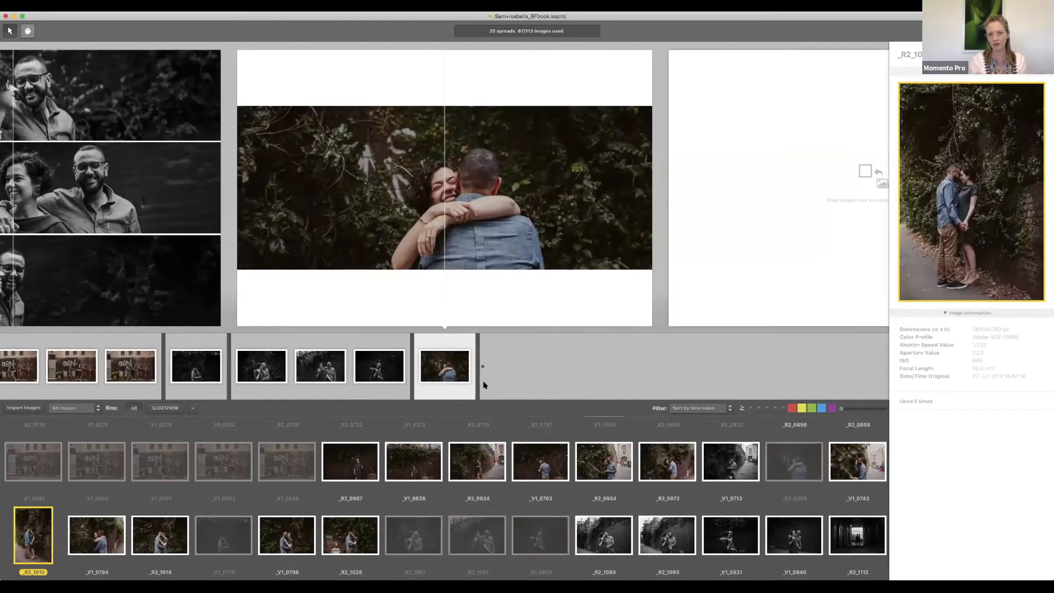
click(473, 367)
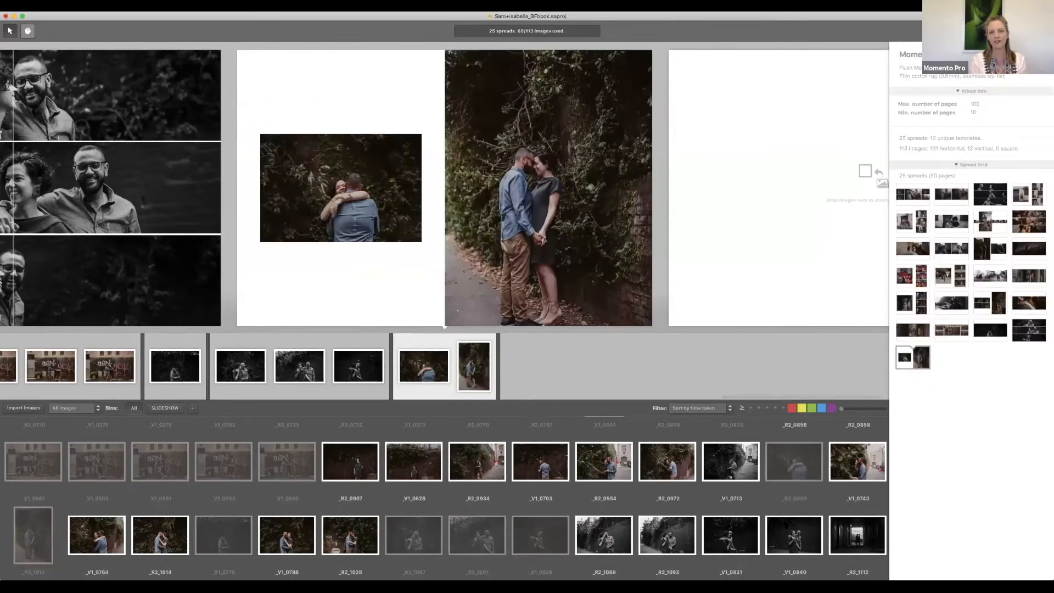
scroll(785, 524, down, 2)
click(858, 473)
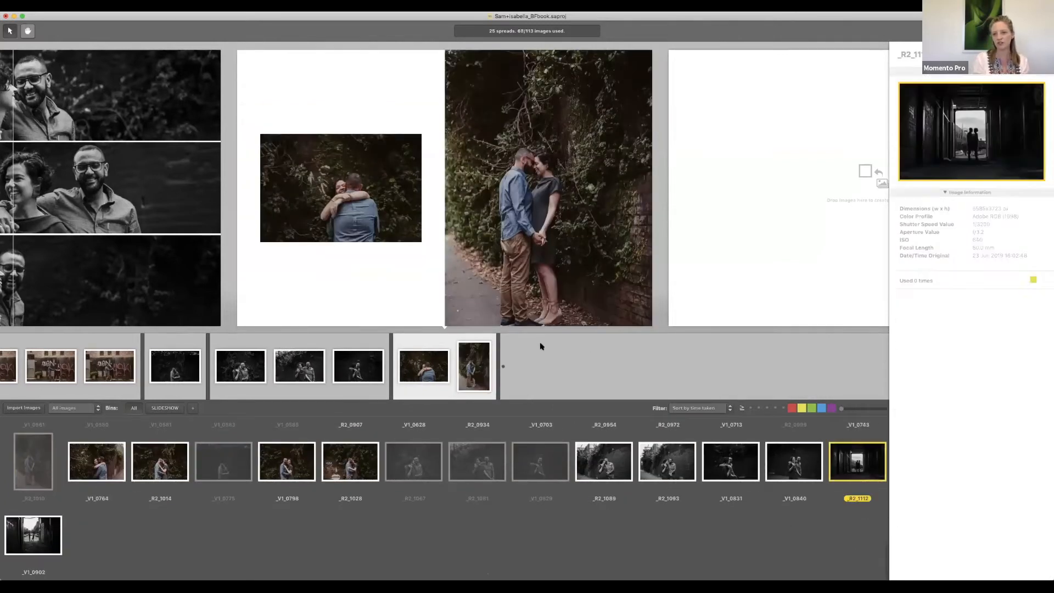
click(561, 370)
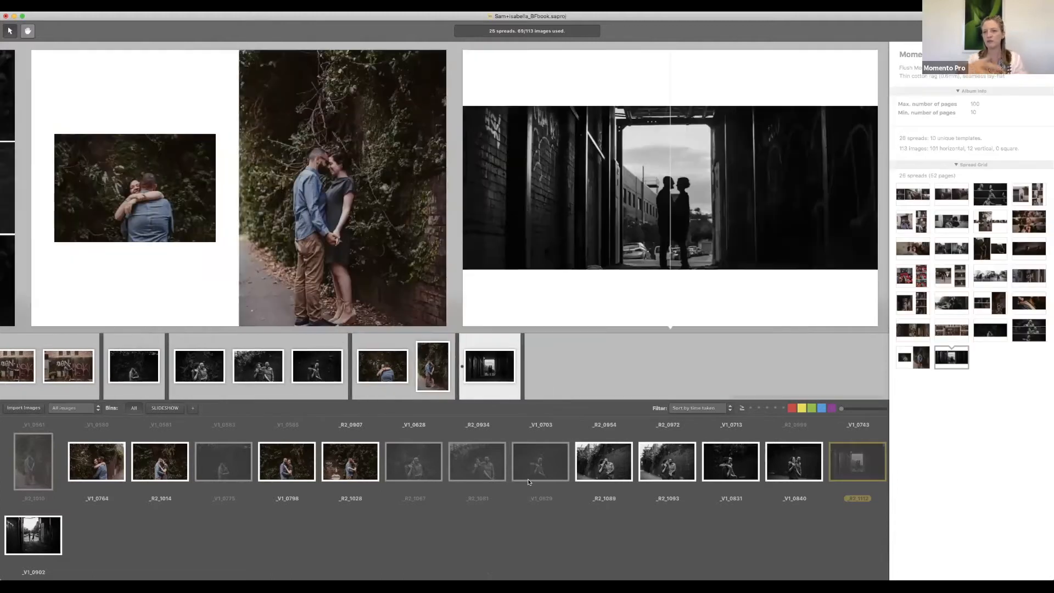
Step: Drag the dark foliage spread in the Spread Grid ahead of the brick-wall spread at the album's start
scroll(500, 190, left, 20)
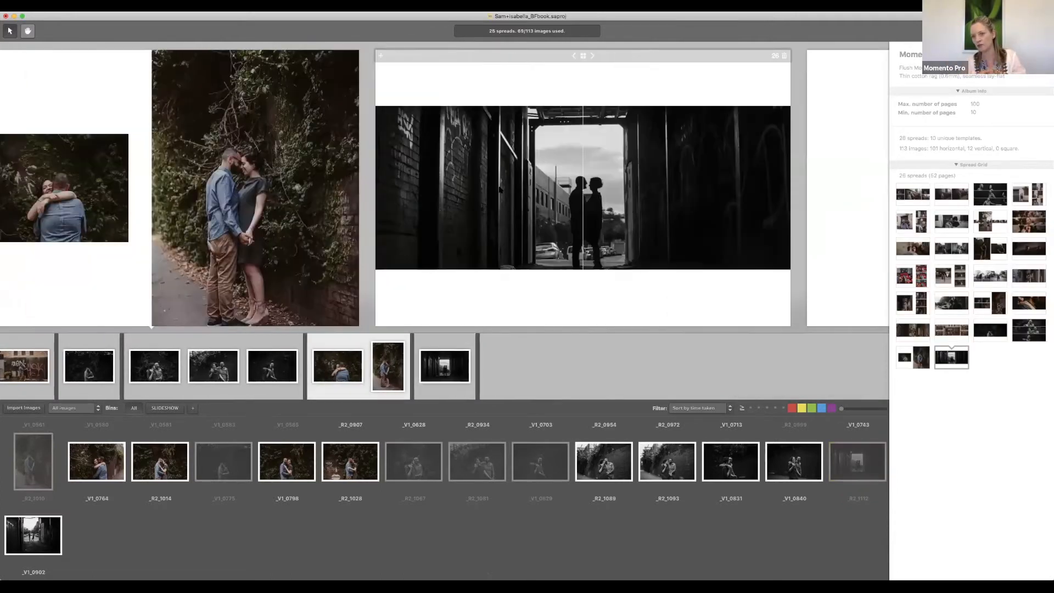
scroll(500, 190, left, 20)
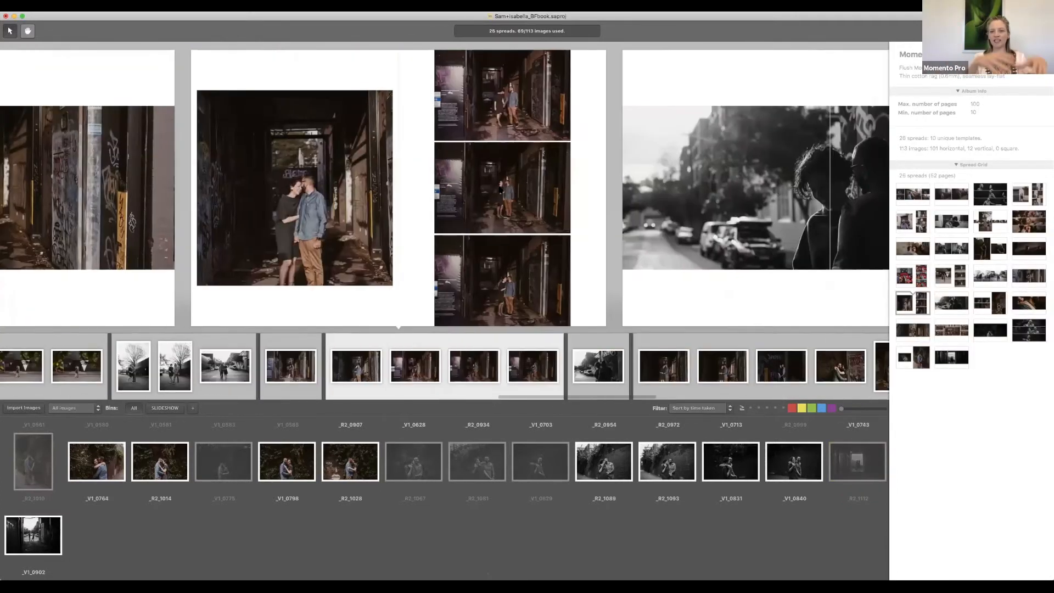
scroll(500, 190, left, 20)
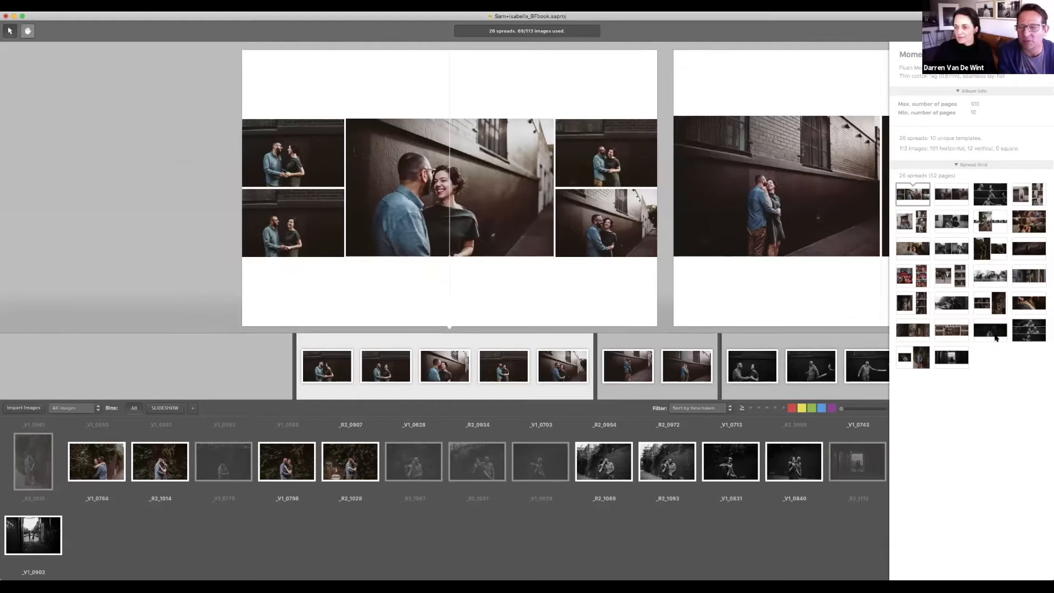
drag(990, 323, 921, 200)
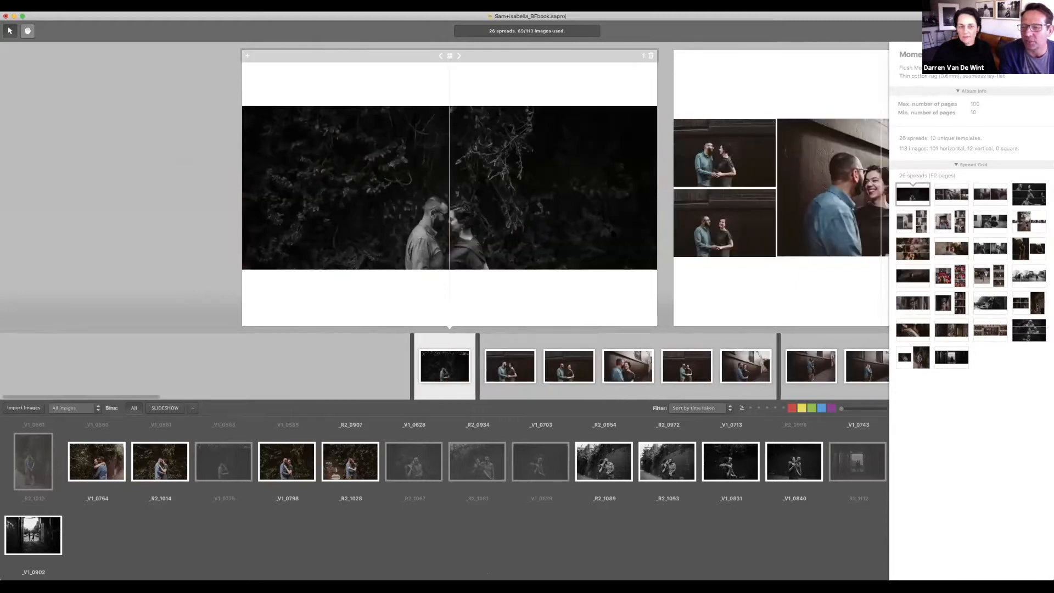
Step: Drop the foliage spread into the first spread position
click(564, 188)
scroll(587, 218, right, 1)
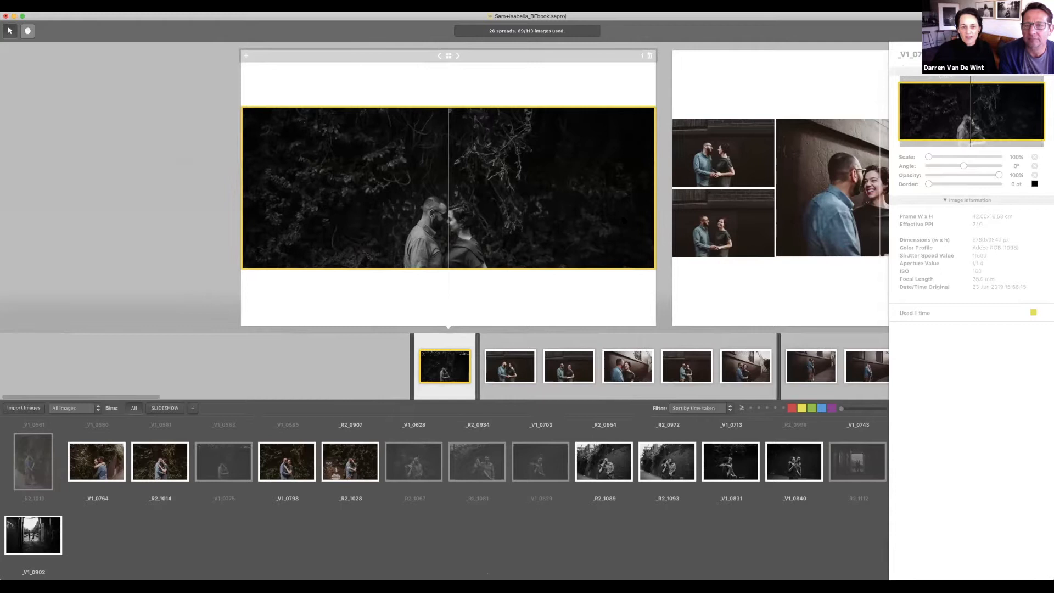
scroll(623, 218, right, 10)
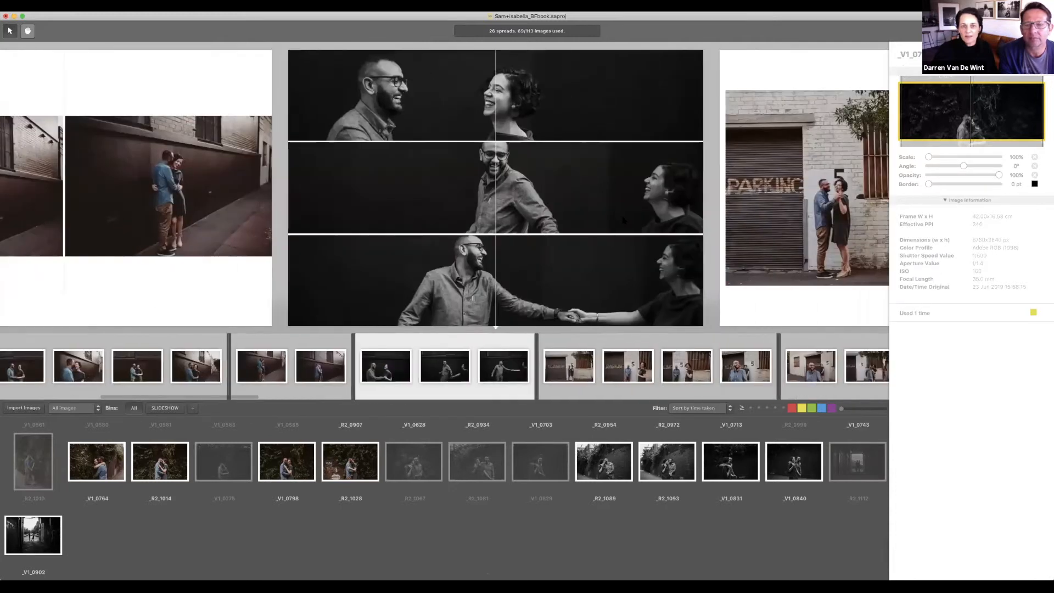
scroll(623, 218, left, 15)
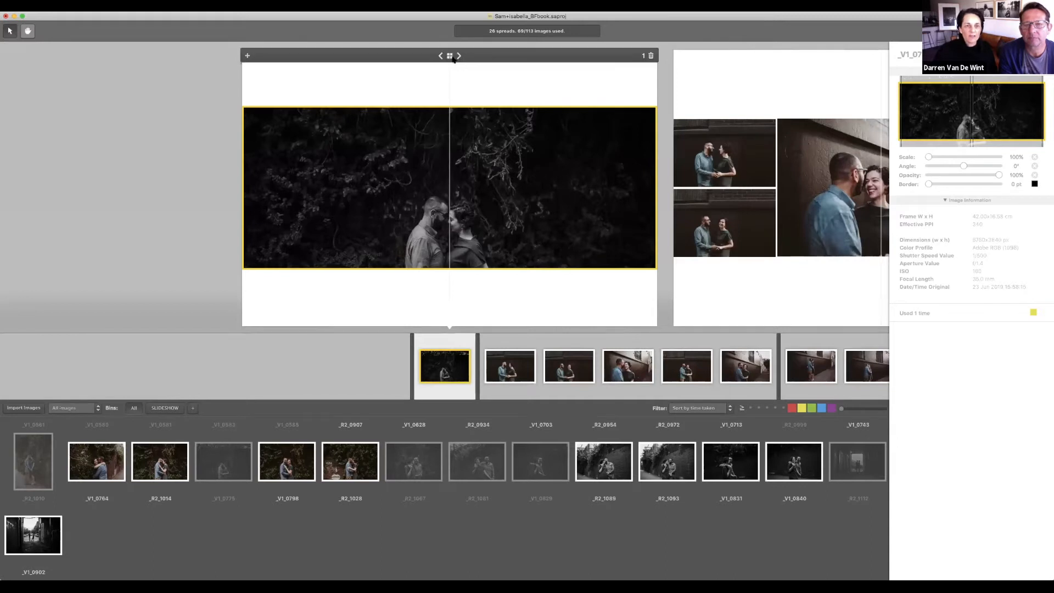
Step: Cycle the first spread's layouts until the single photo spans both pages inside a white margin
click(459, 55)
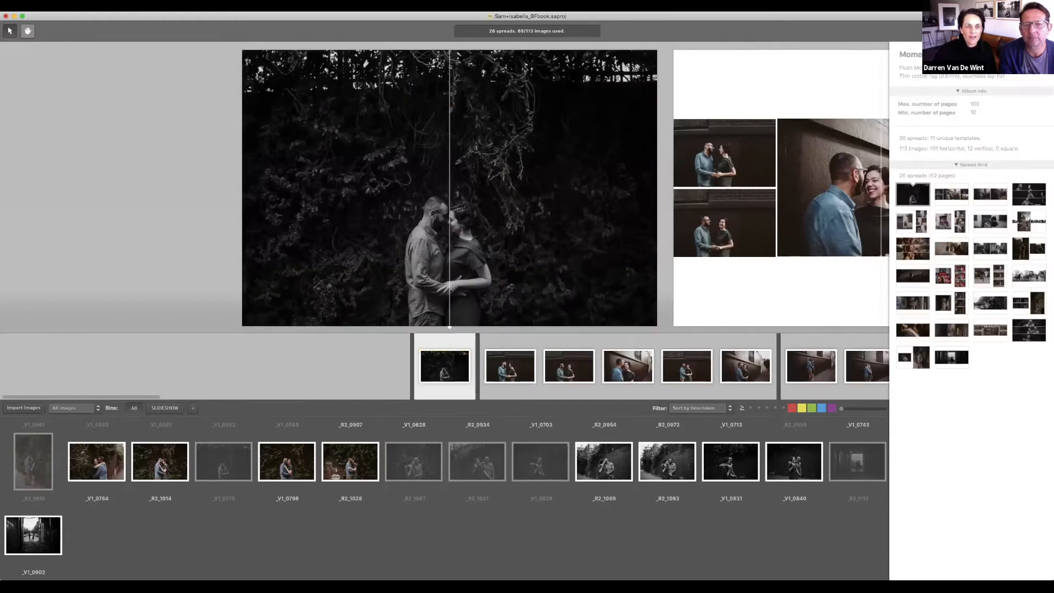
click(459, 56)
click(459, 56)
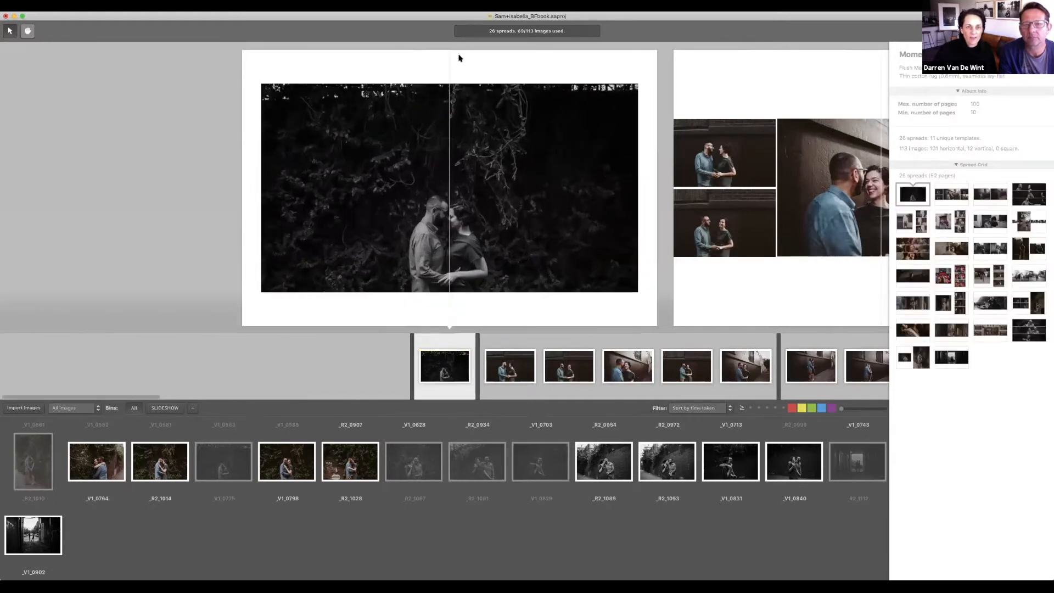
click(459, 56)
click(460, 57)
click(460, 57)
click(459, 58)
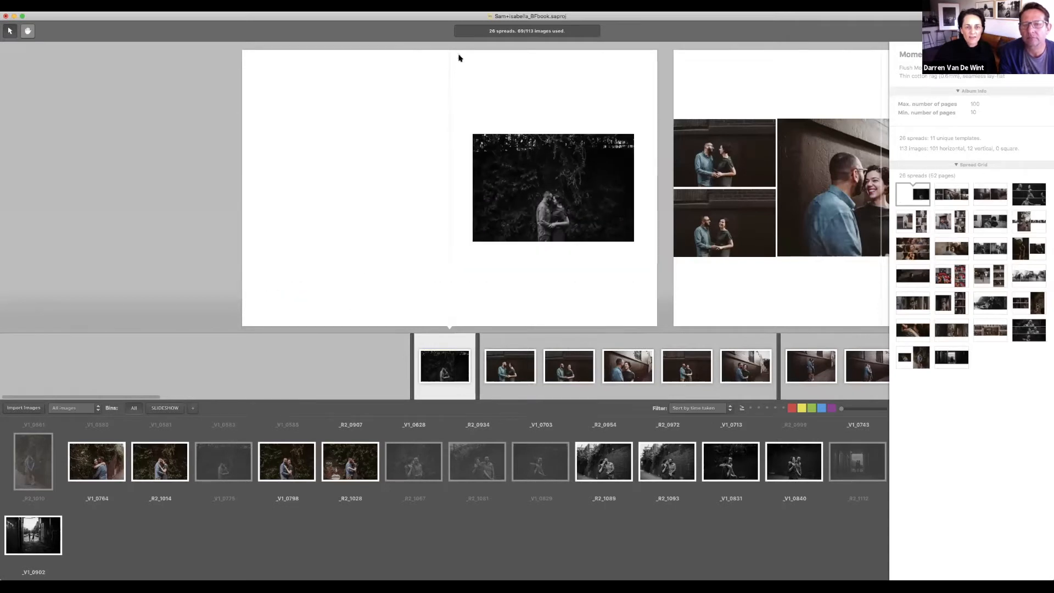
click(459, 57)
click(460, 57)
click(459, 57)
click(460, 57)
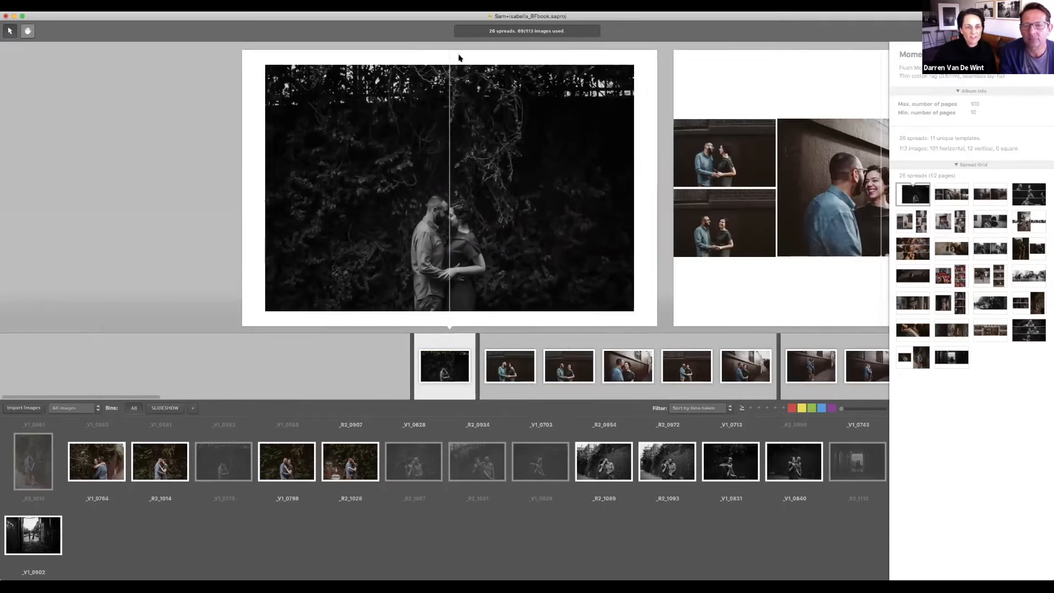
click(459, 57)
click(459, 58)
click(458, 57)
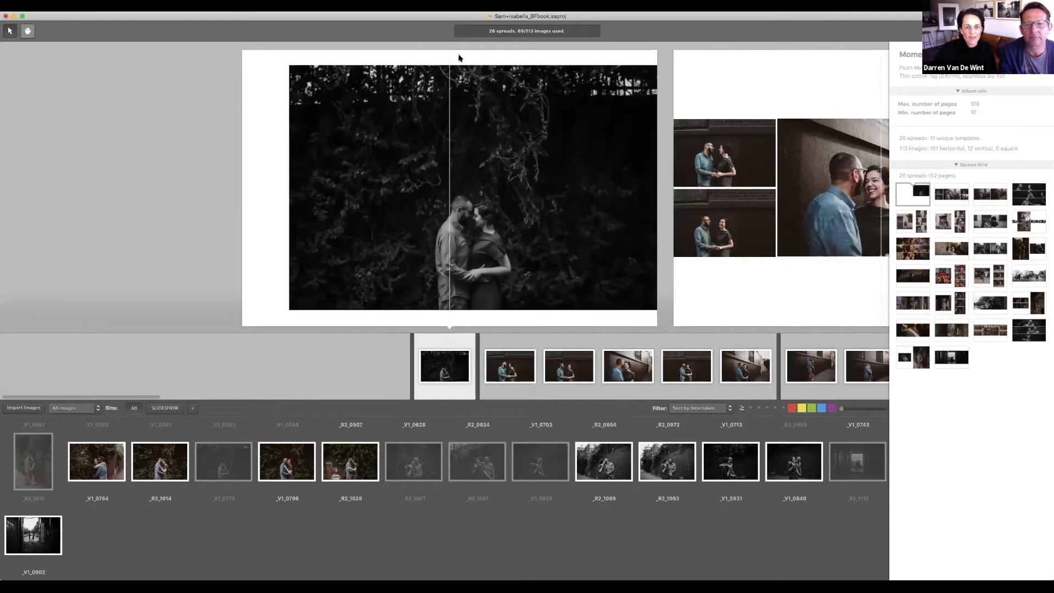
click(459, 57)
click(459, 57)
click(459, 57)
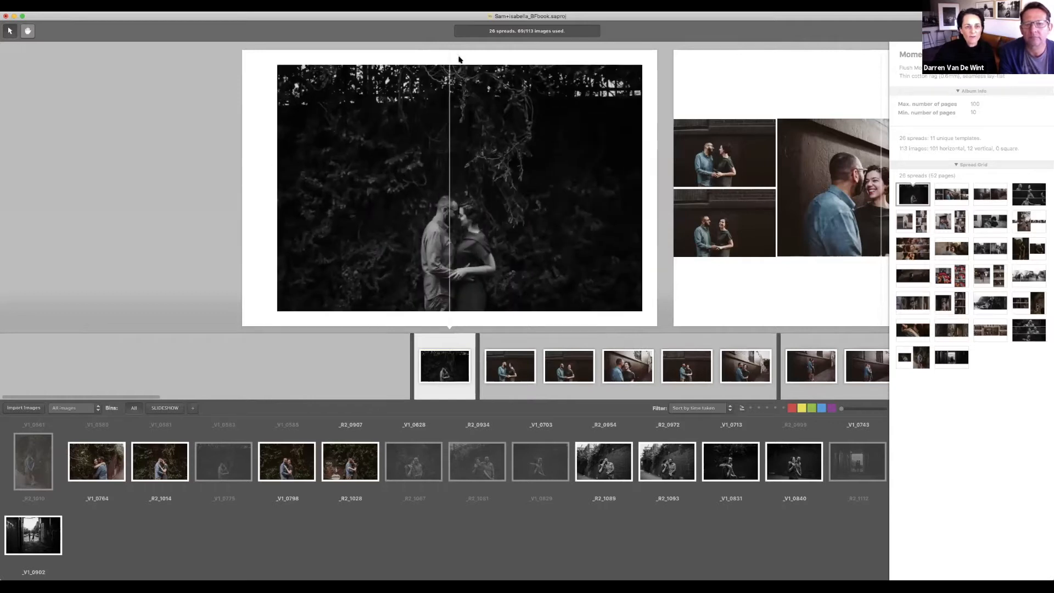
double_click(553, 172)
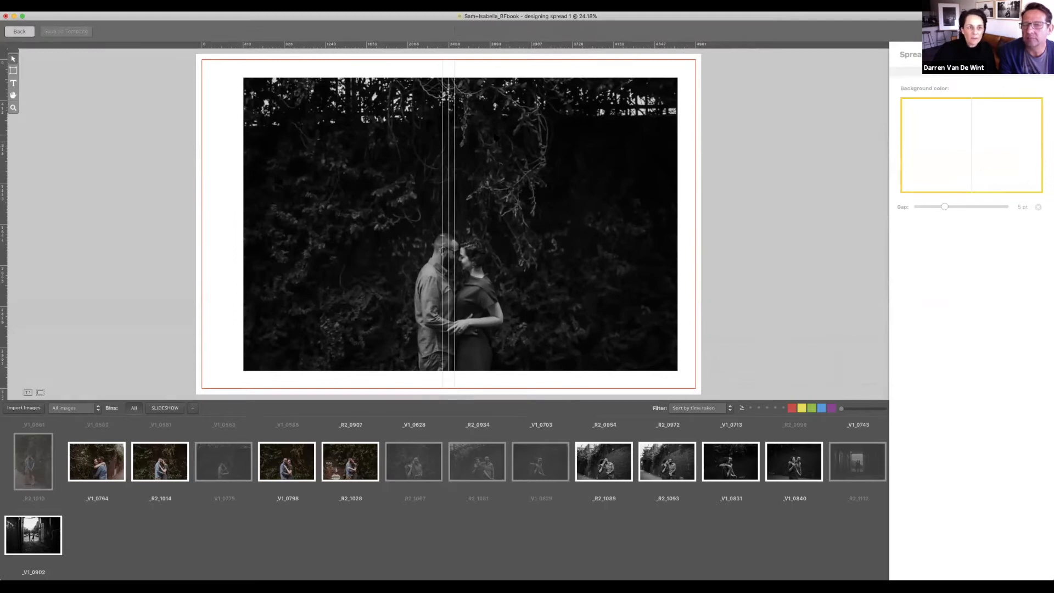
Step: Scale the opening photo to 118.3% and shift it and its frame right, away from the gutter
click(553, 172)
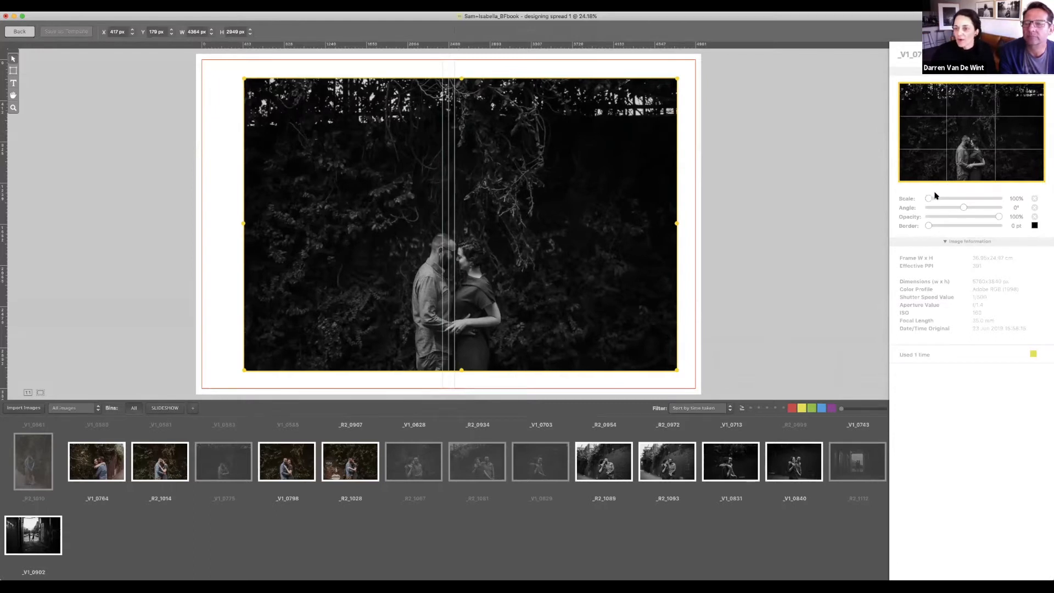
drag(931, 199, 941, 199)
drag(976, 148, 989, 123)
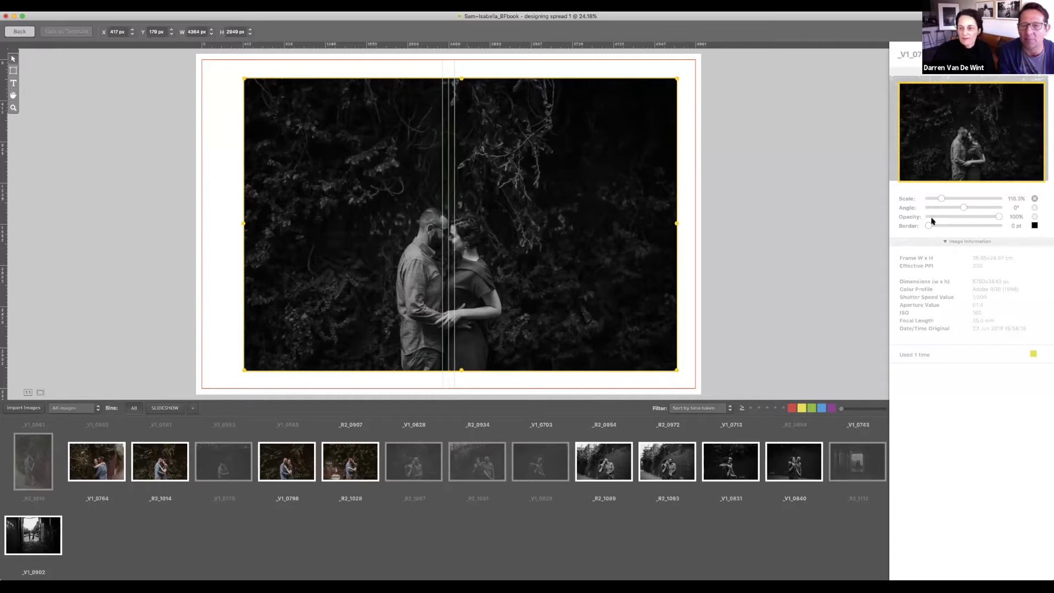
mouse_move(560, 233)
mouse_down()
mouse_move(582, 232)
mouse_move(570, 233)
mouse_up()
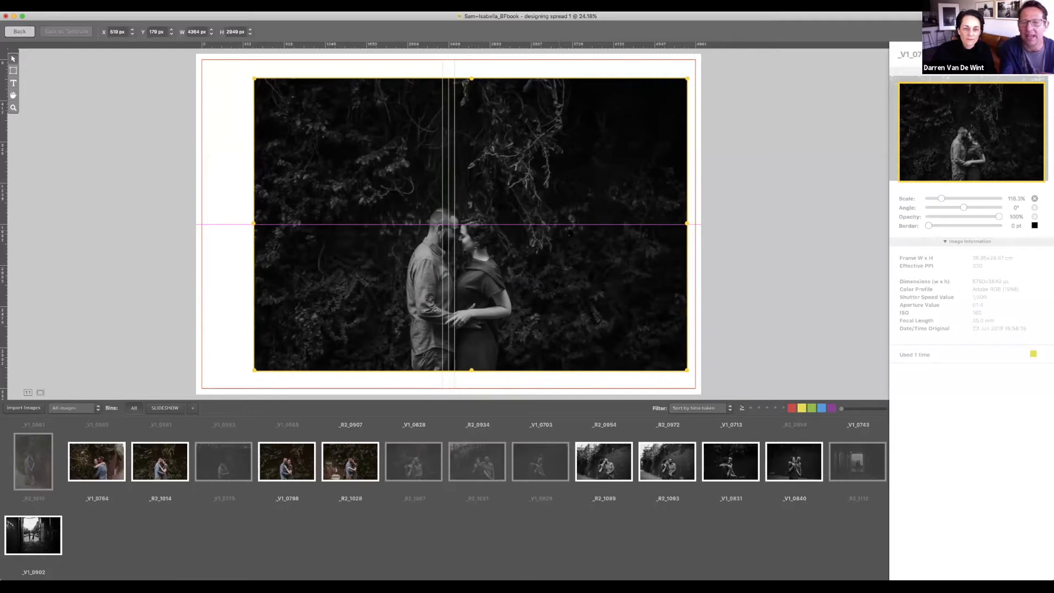
drag(570, 234, 570, 234)
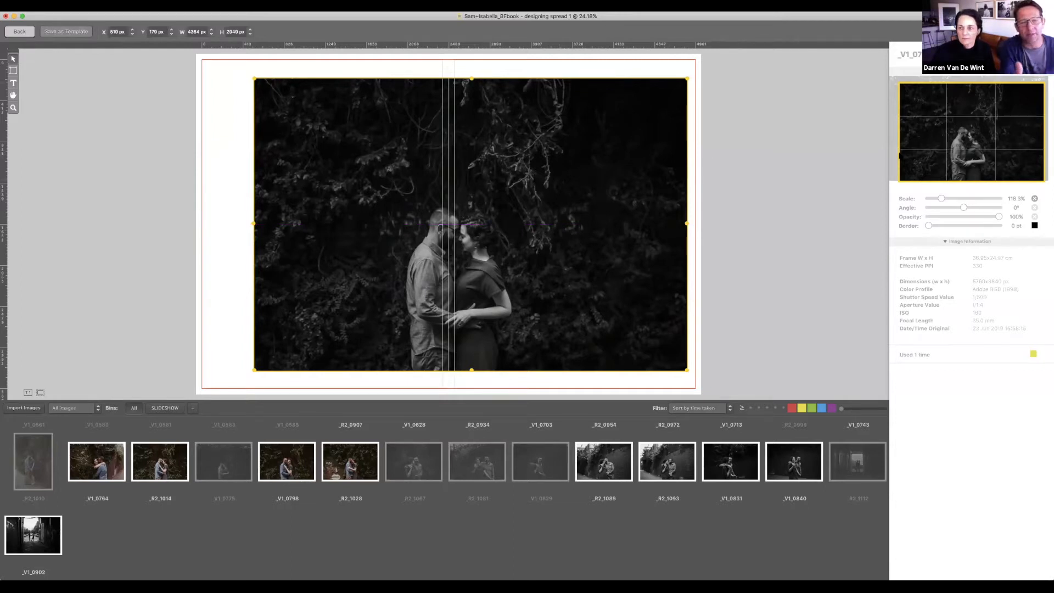
mouse_move(951, 152)
mouse_down()
mouse_move(963, 152)
mouse_move(944, 152)
mouse_up()
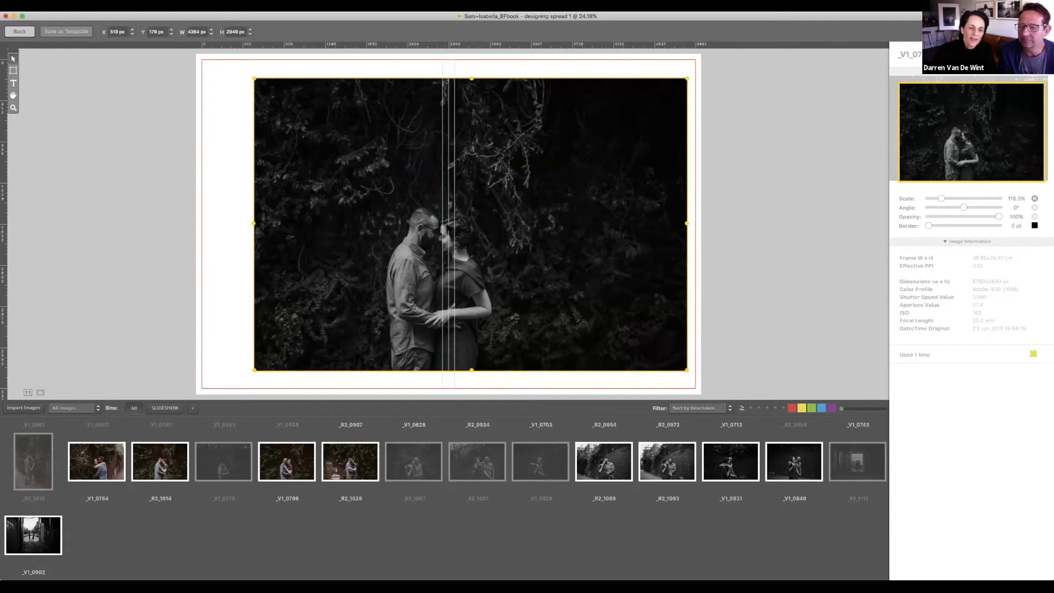
drag(930, 184, 936, 166)
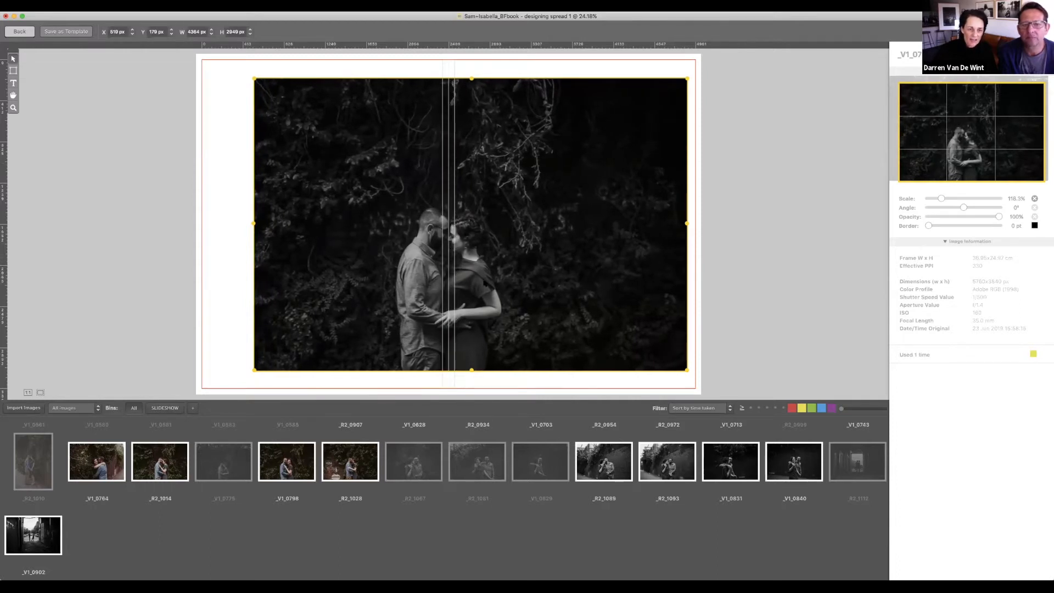
mouse_move(970, 116)
mouse_down()
mouse_move(981, 117)
mouse_move(958, 115)
mouse_up()
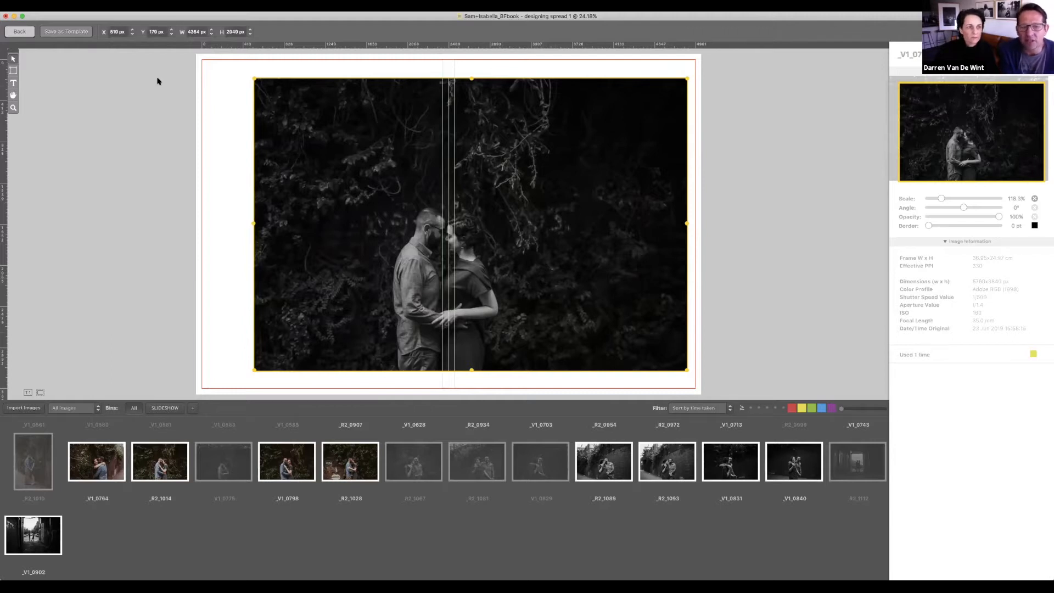
click(19, 31)
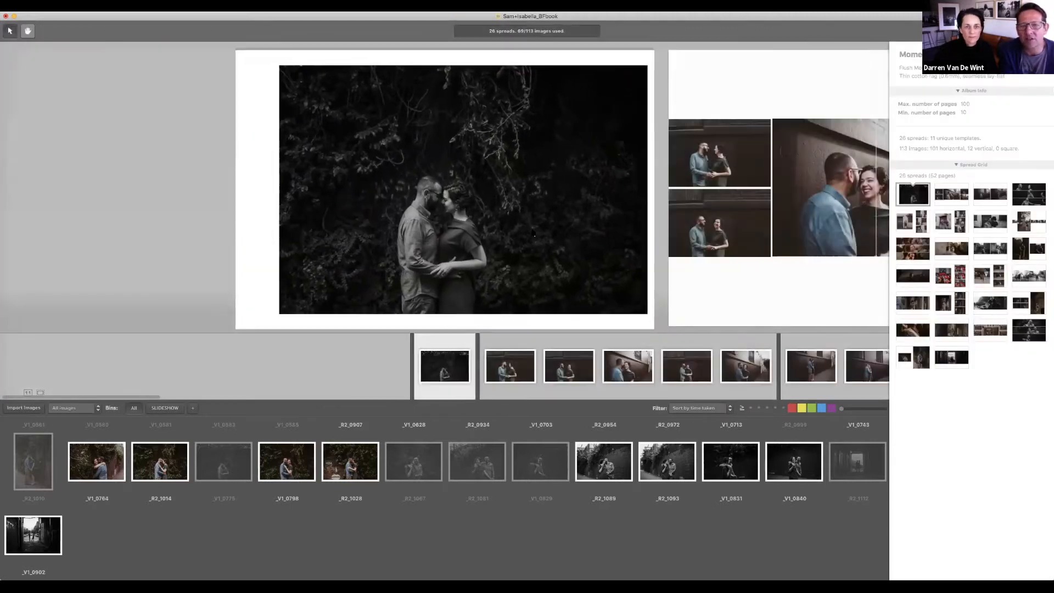
Step: Switch the first spread to the full-bleed template and slide its photo slightly right
click(533, 233)
click(455, 58)
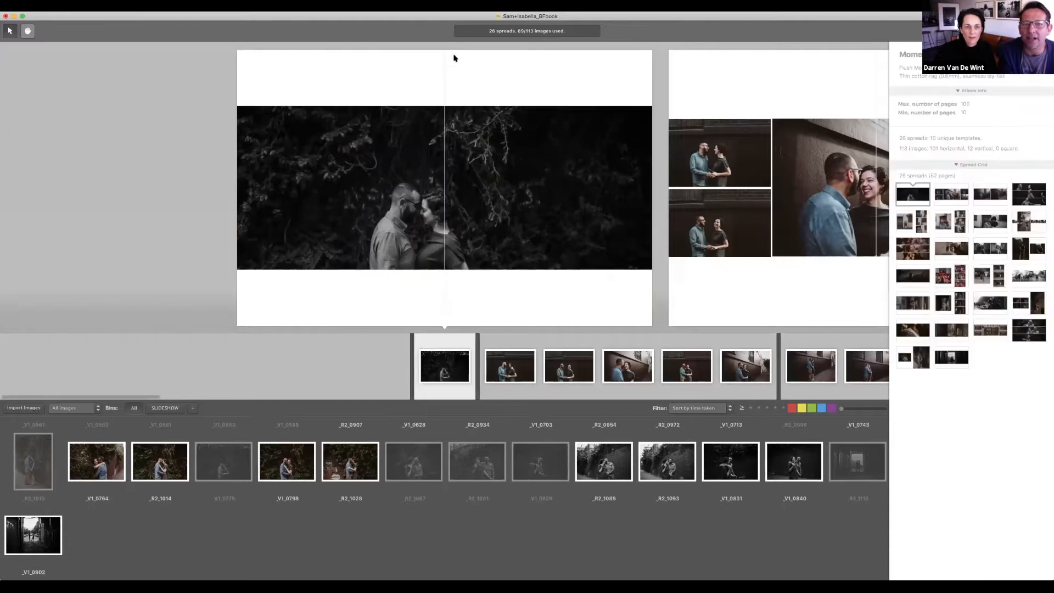
click(453, 57)
click(502, 188)
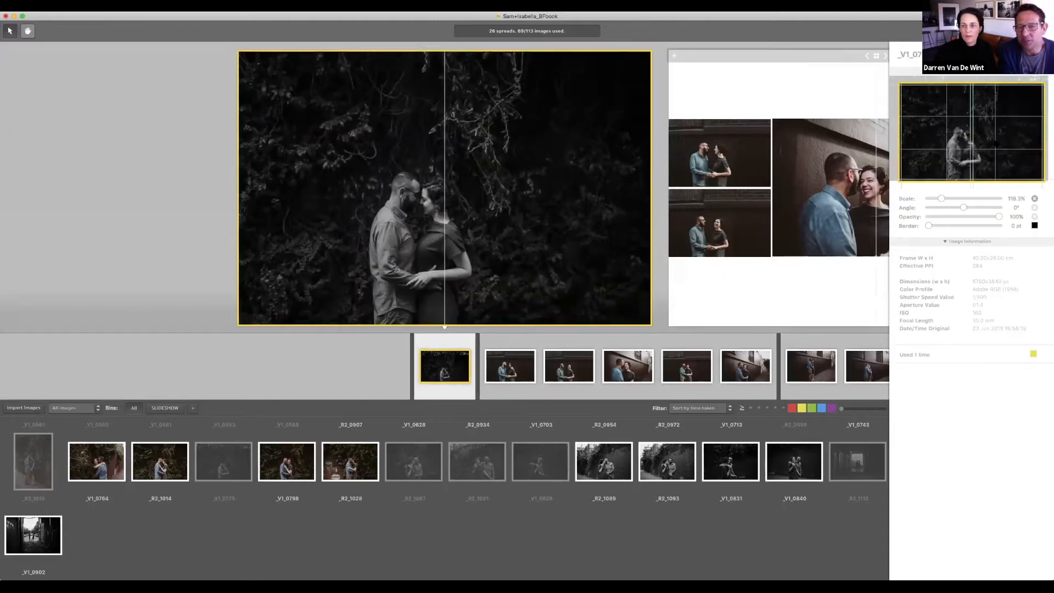
drag(997, 149, 1004, 148)
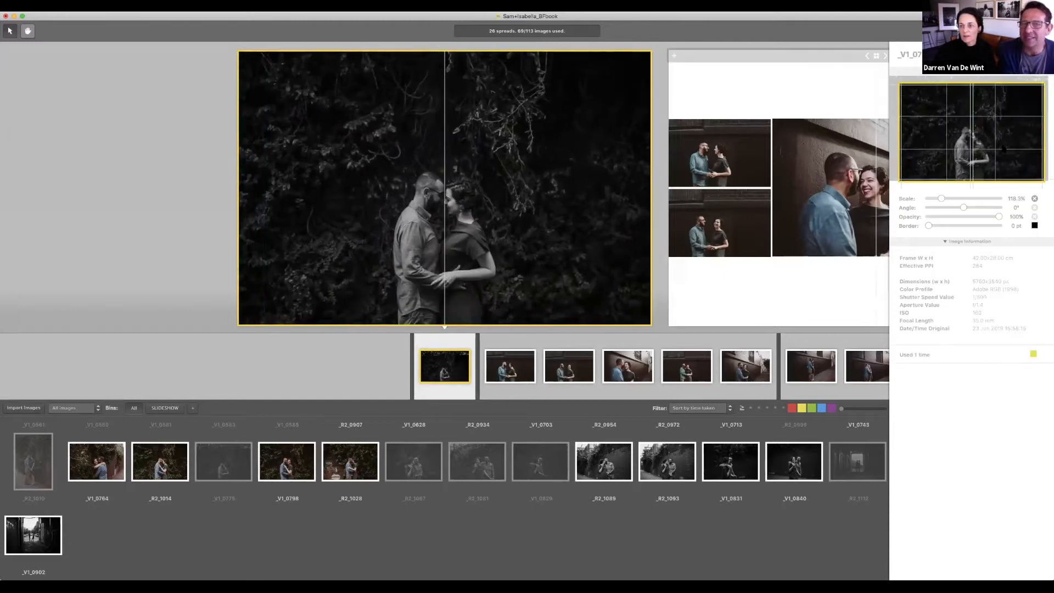
click(807, 275)
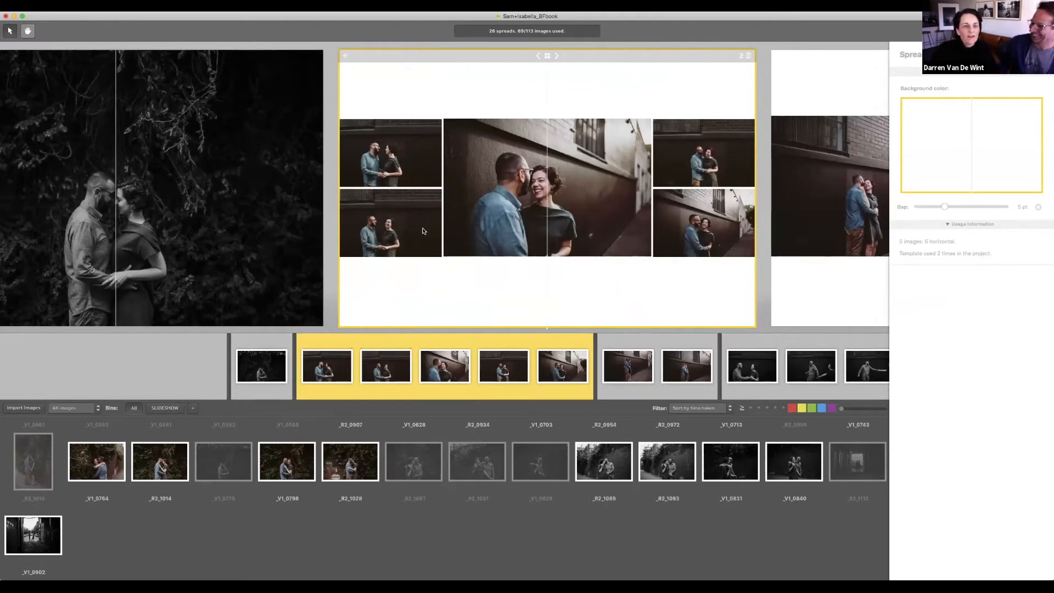
Step: Delete three photos from the second spread, leaving two
click(711, 231)
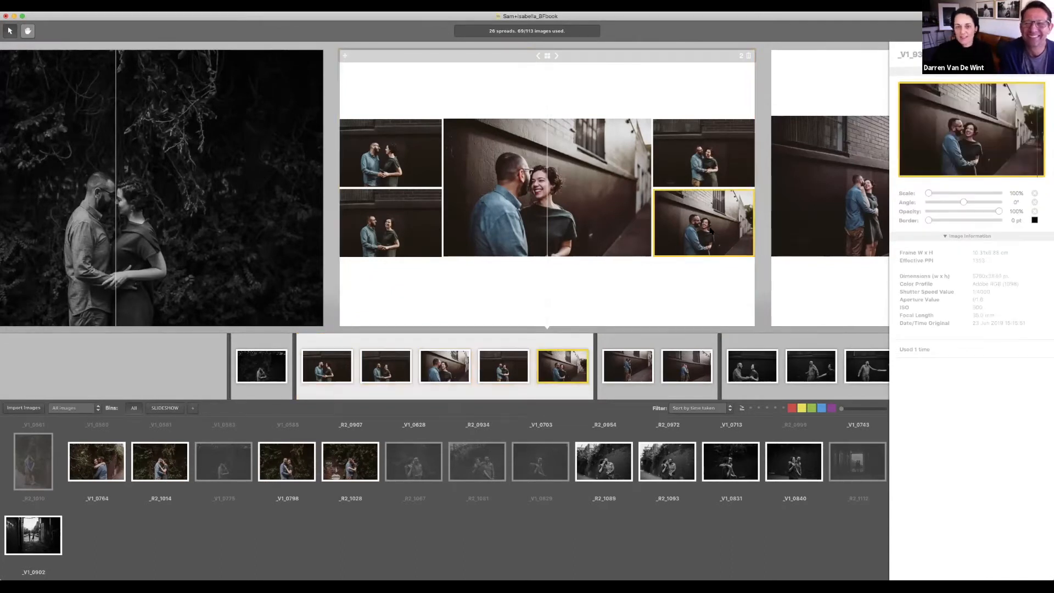
key(Delete)
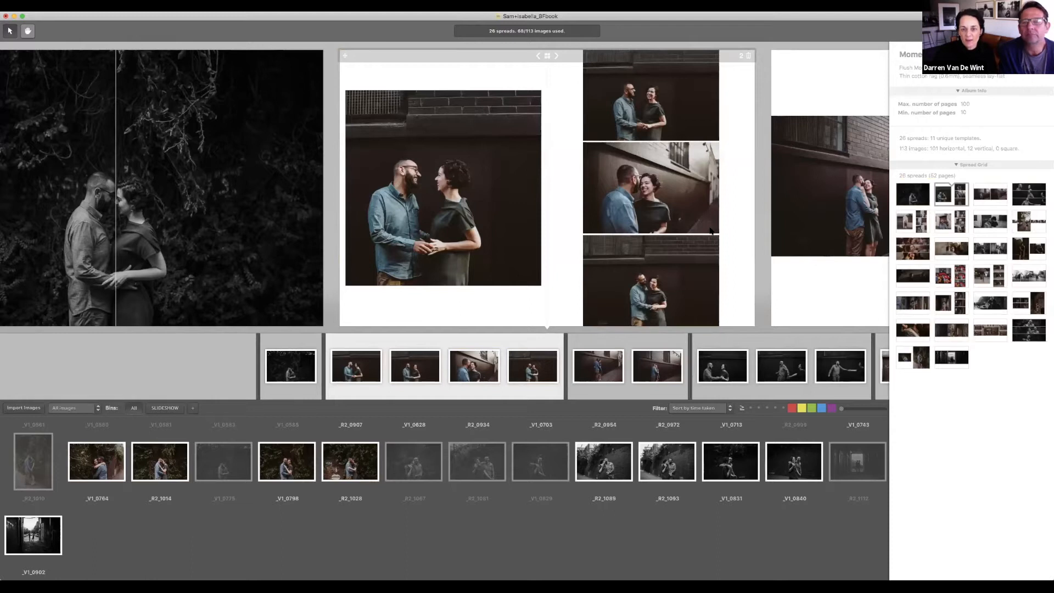
click(686, 283)
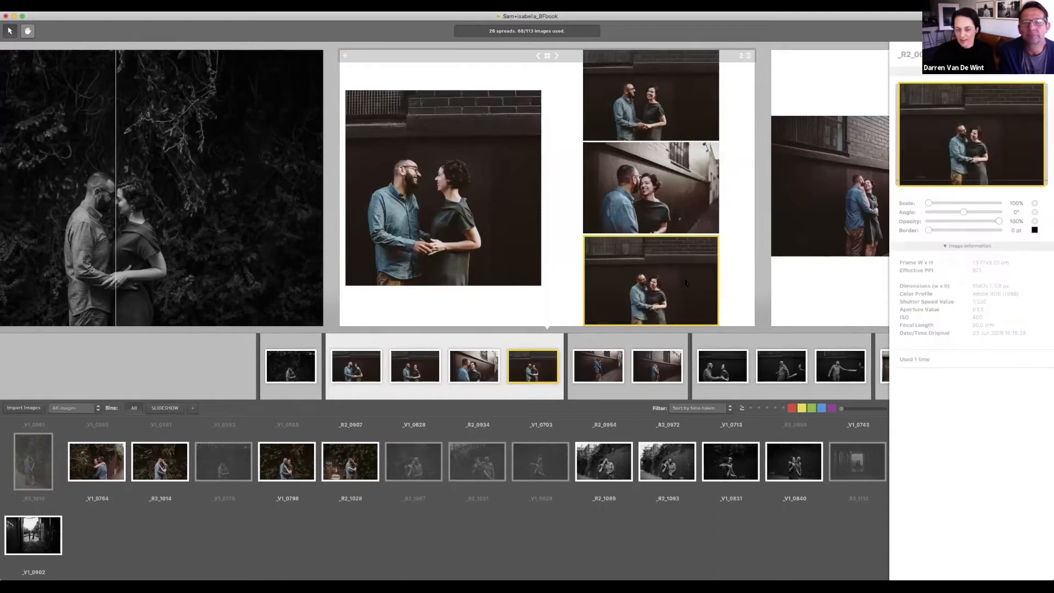
key(Delete)
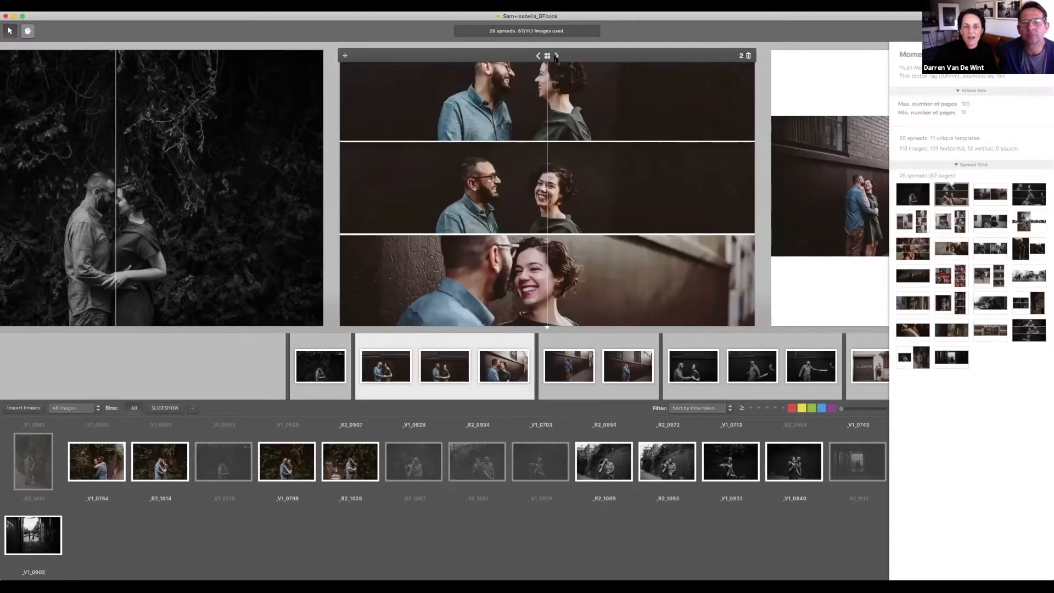
click(557, 56)
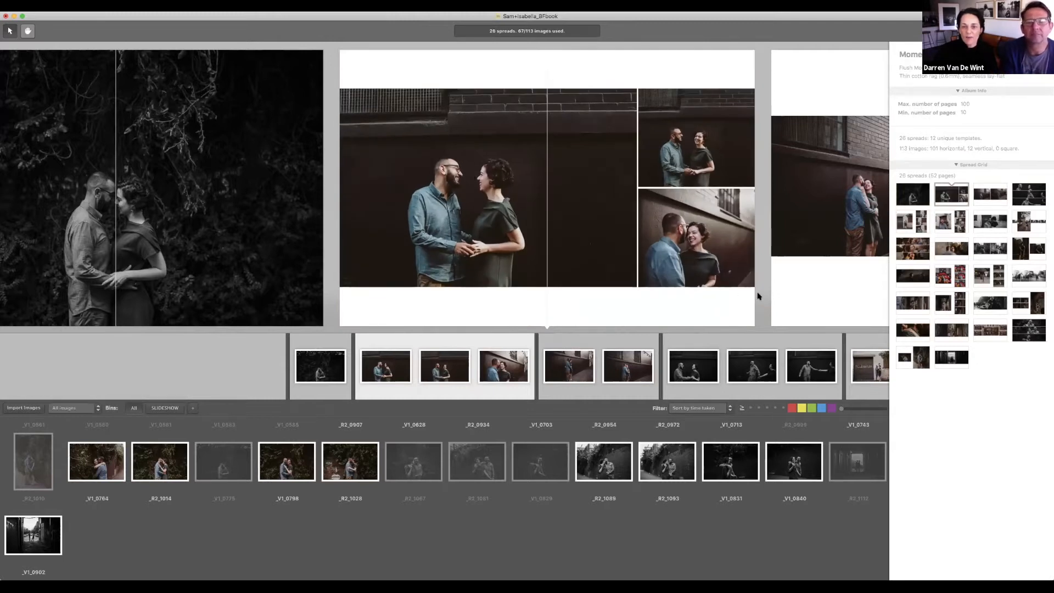
click(705, 164)
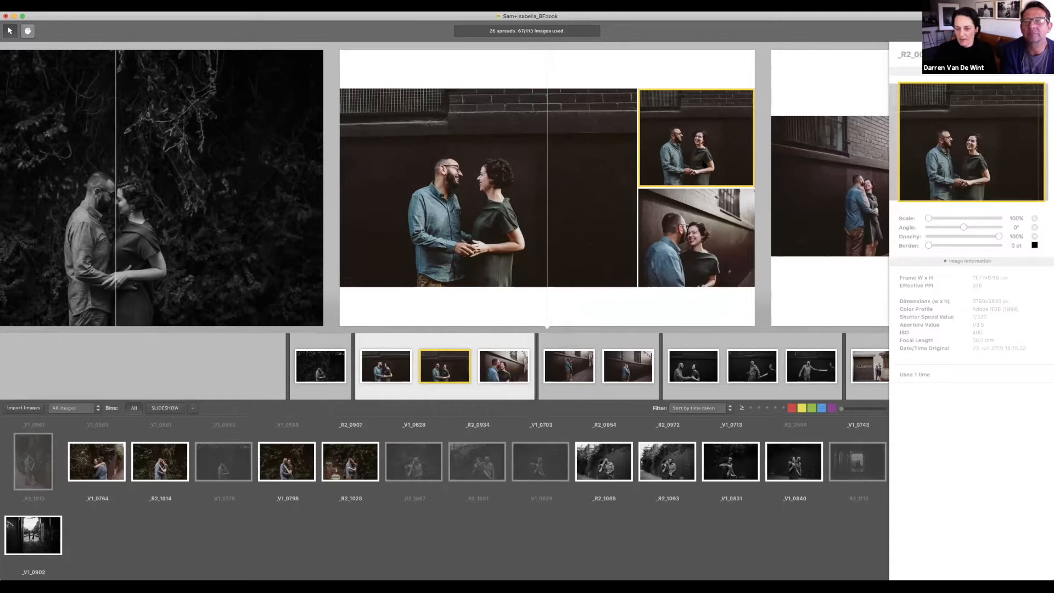
key(Delete)
Step: Cycle layouts until the two photos sit stacked on the right page, left page blank
click(557, 56)
click(558, 56)
click(556, 56)
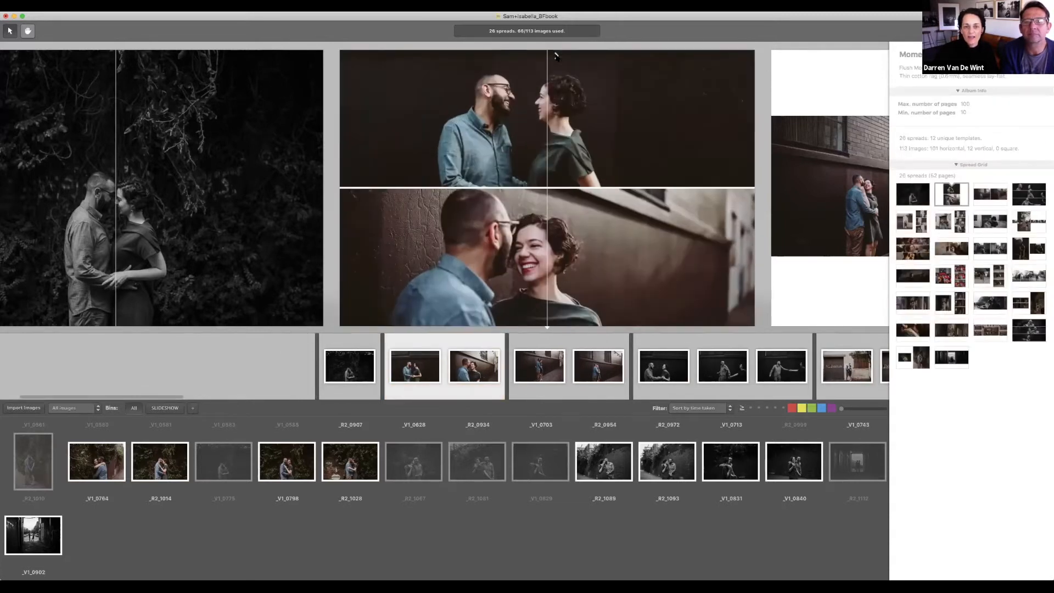
click(556, 56)
click(556, 56)
click(556, 56)
click(556, 56)
click(556, 56)
click(556, 57)
click(556, 57)
click(556, 56)
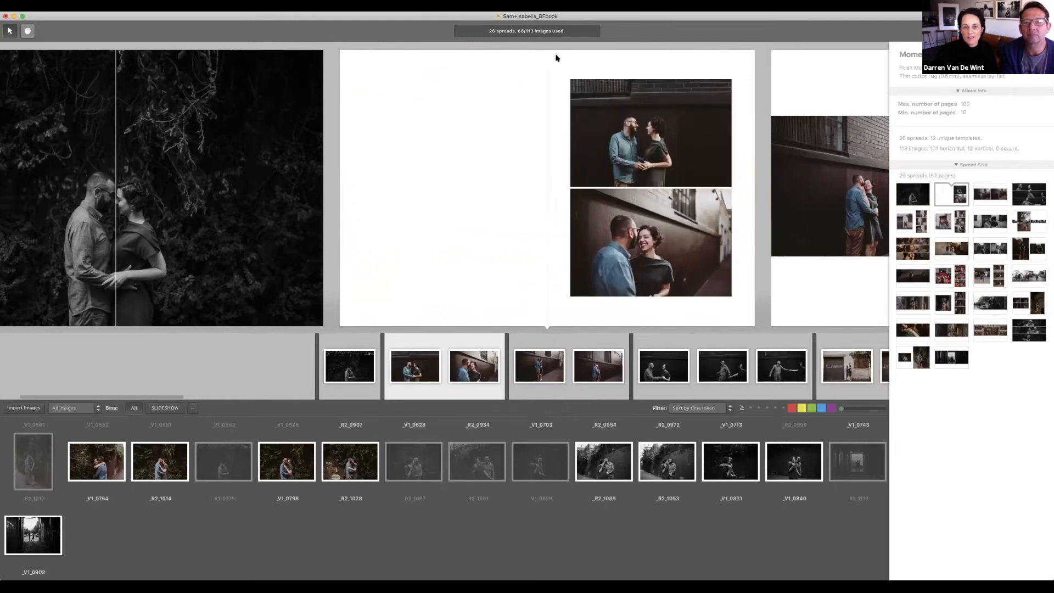
click(556, 56)
click(556, 56)
click(556, 57)
click(556, 56)
click(556, 57)
click(556, 57)
click(556, 56)
click(556, 56)
click(556, 57)
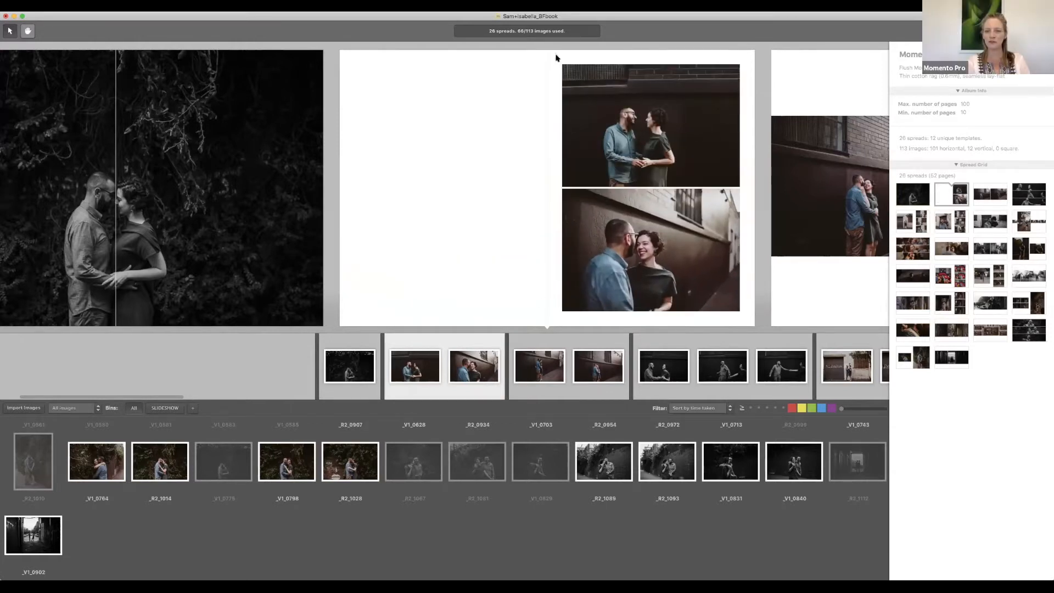
click(847, 192)
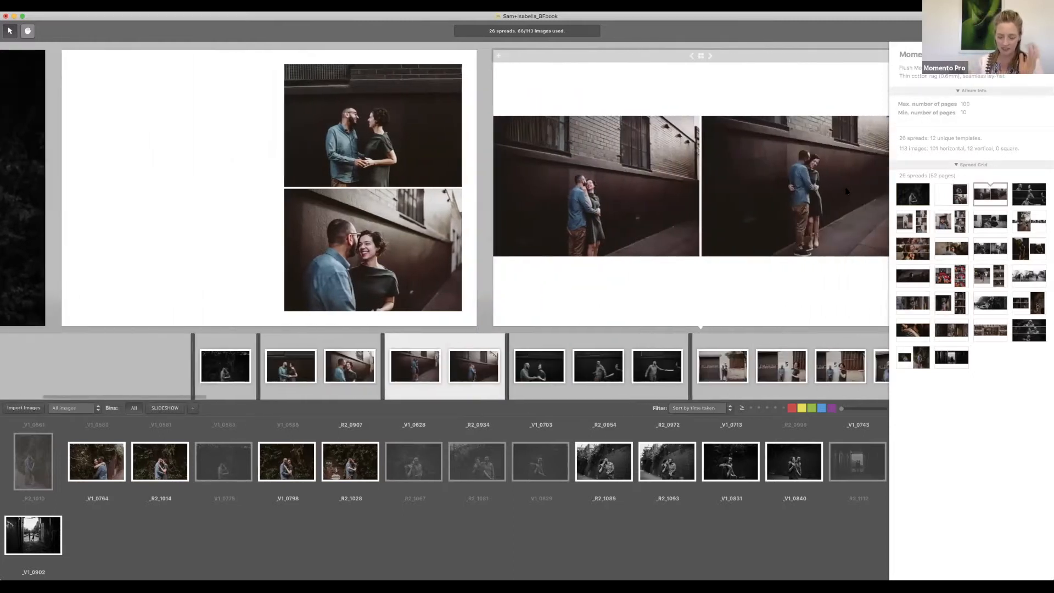
Step: Move the right photo from the third spread onto the second spread's left page
scroll(847, 191, right, 2)
scroll(847, 191, left, 5)
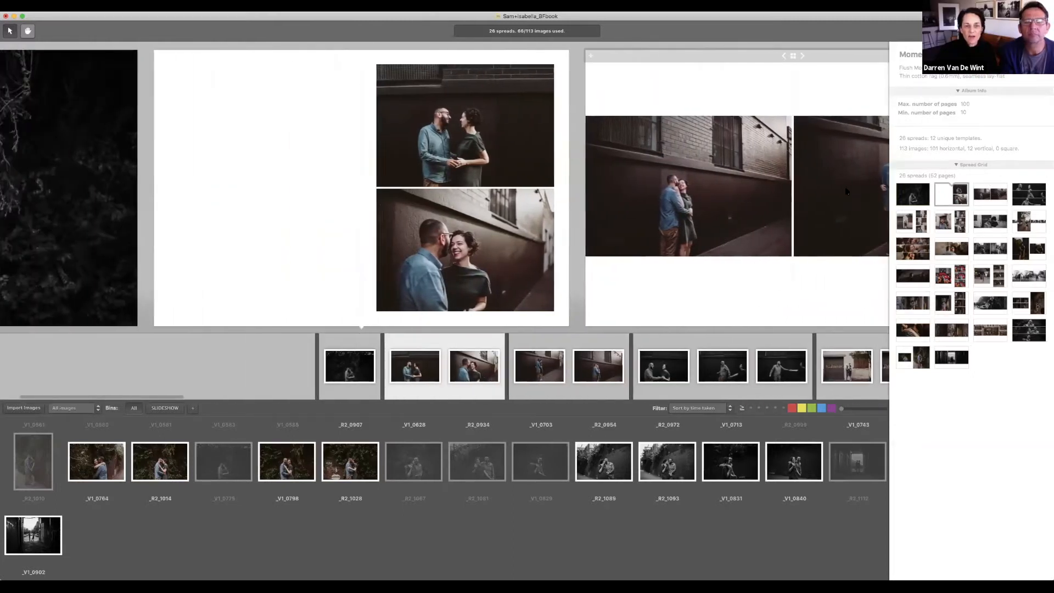
click(845, 191)
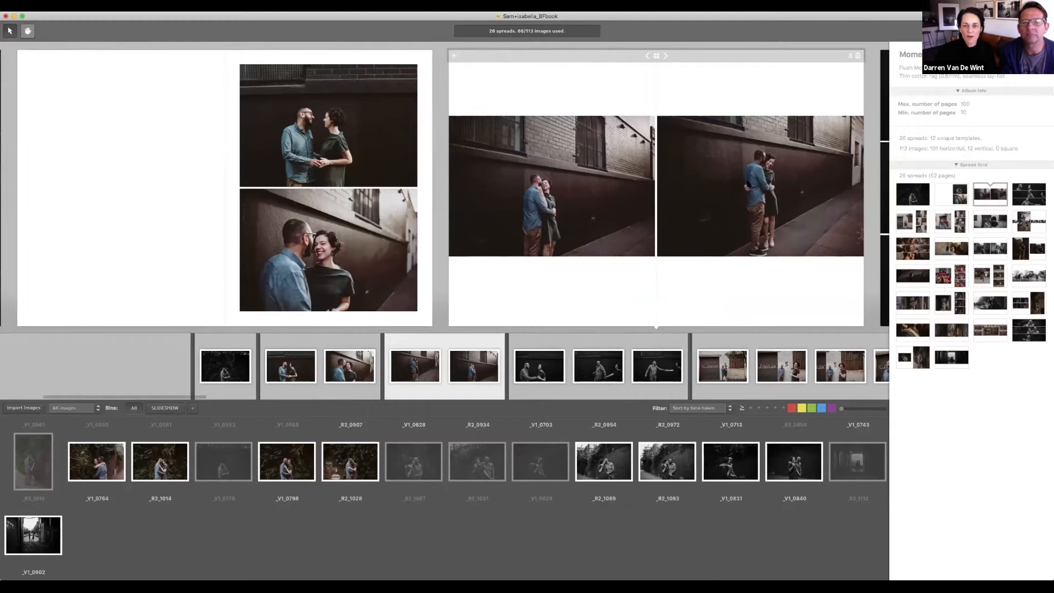
drag(720, 250, 156, 201)
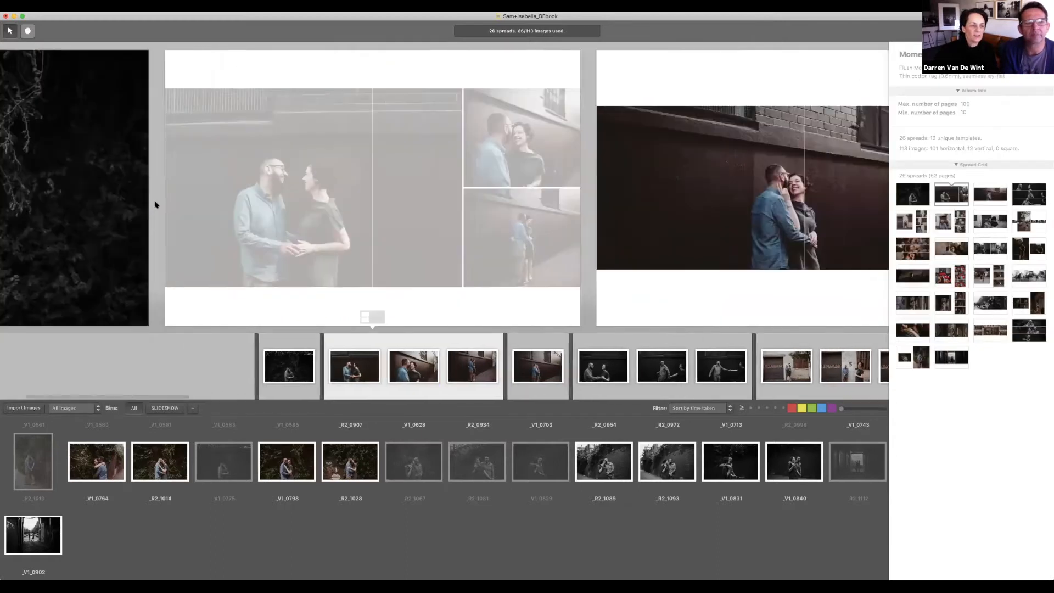
click(745, 211)
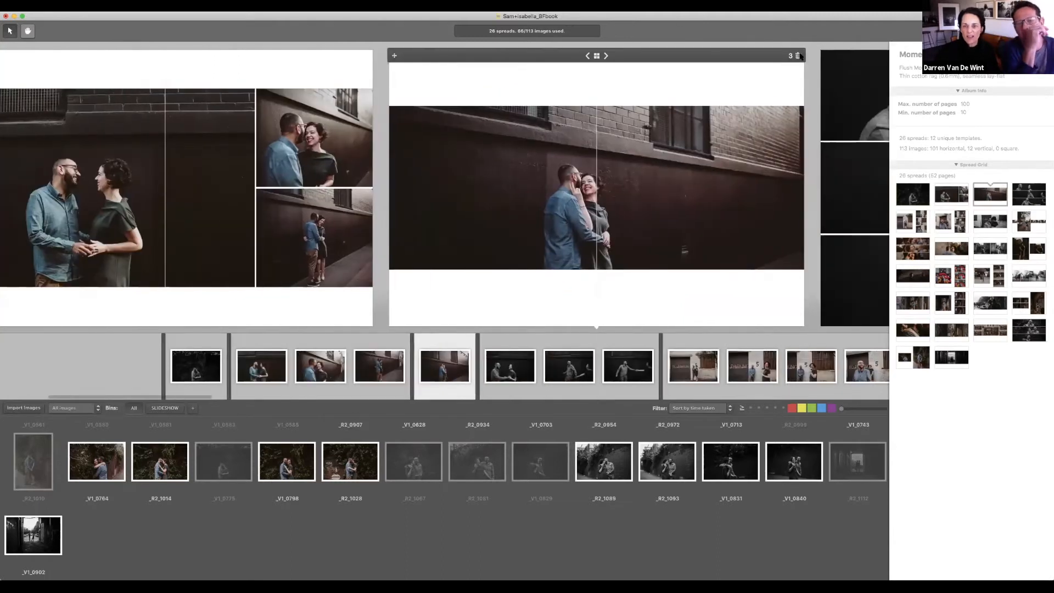
Step: Delete the emptied third spread and swap the lower-right photo with the large one
key(Delete)
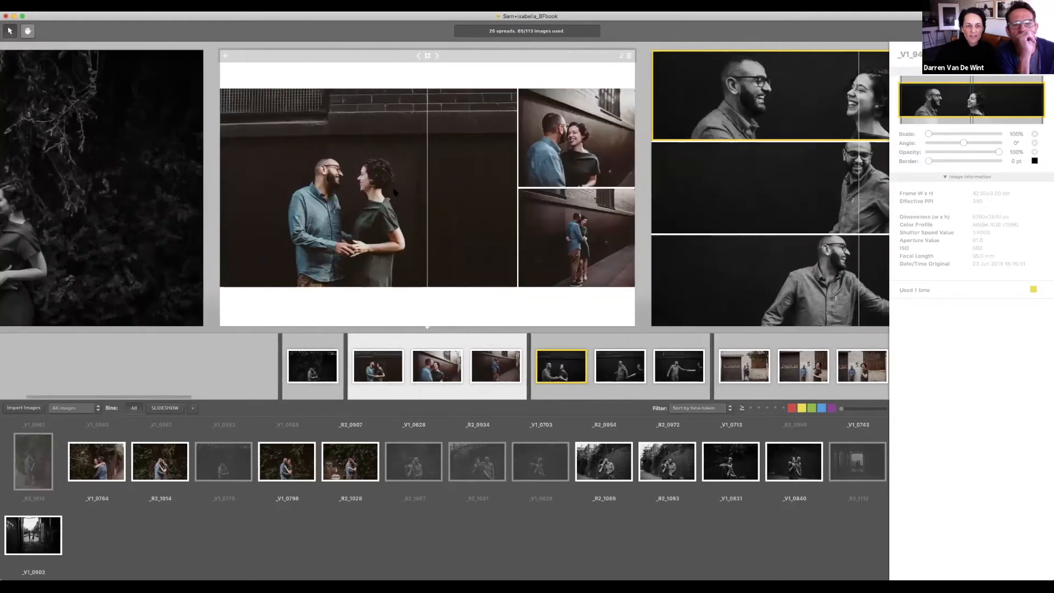
drag(549, 236, 524, 229)
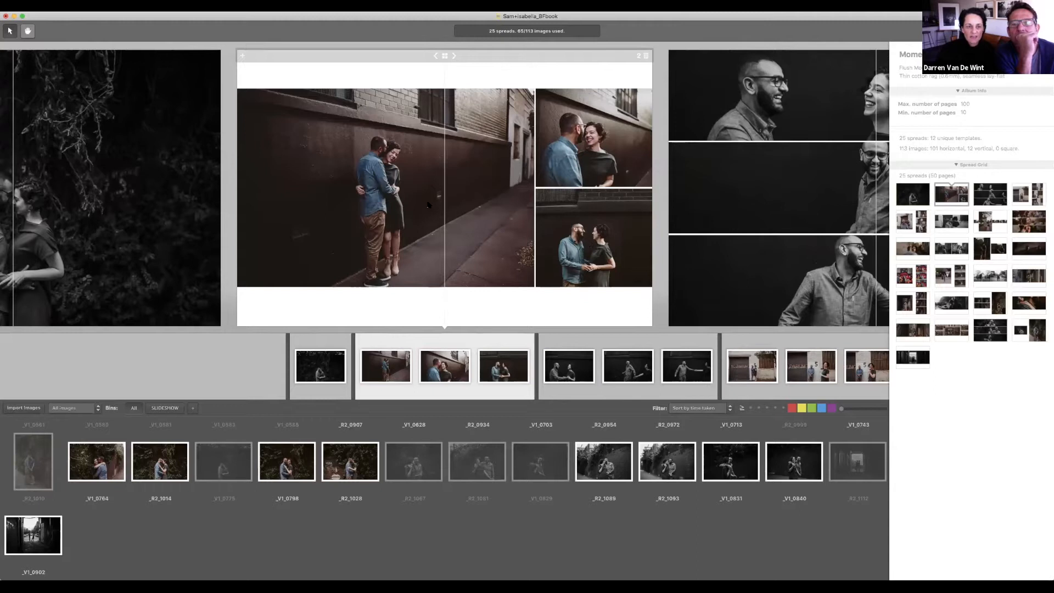
click(422, 198)
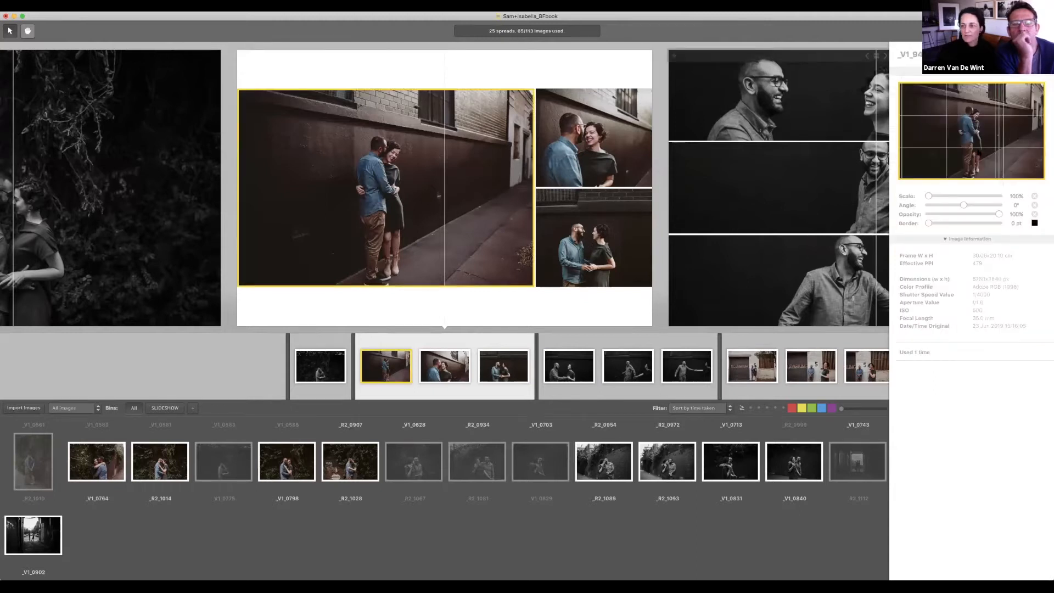
scroll(581, 225, right, 5)
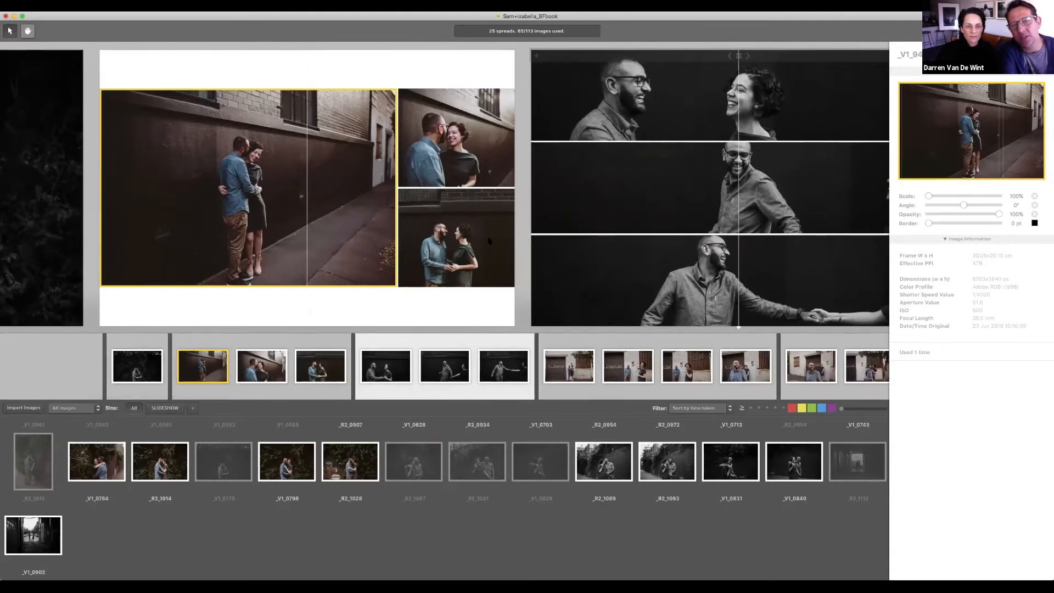
Step: Scale the lower-right photo to about 121%, shift it upward and tilt it slightly
click(489, 240)
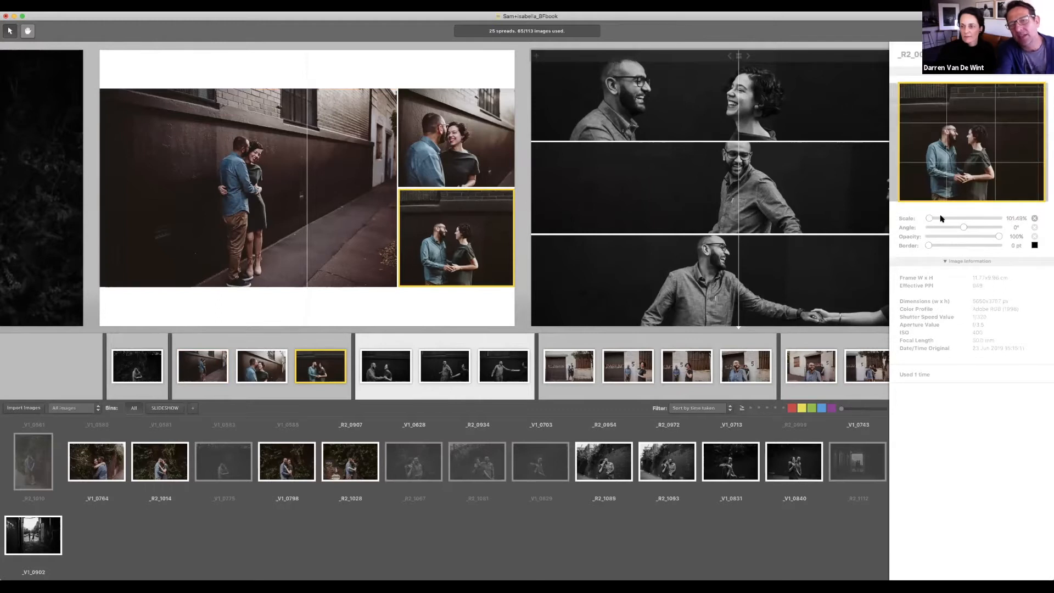
click(941, 218)
drag(941, 218, 949, 217)
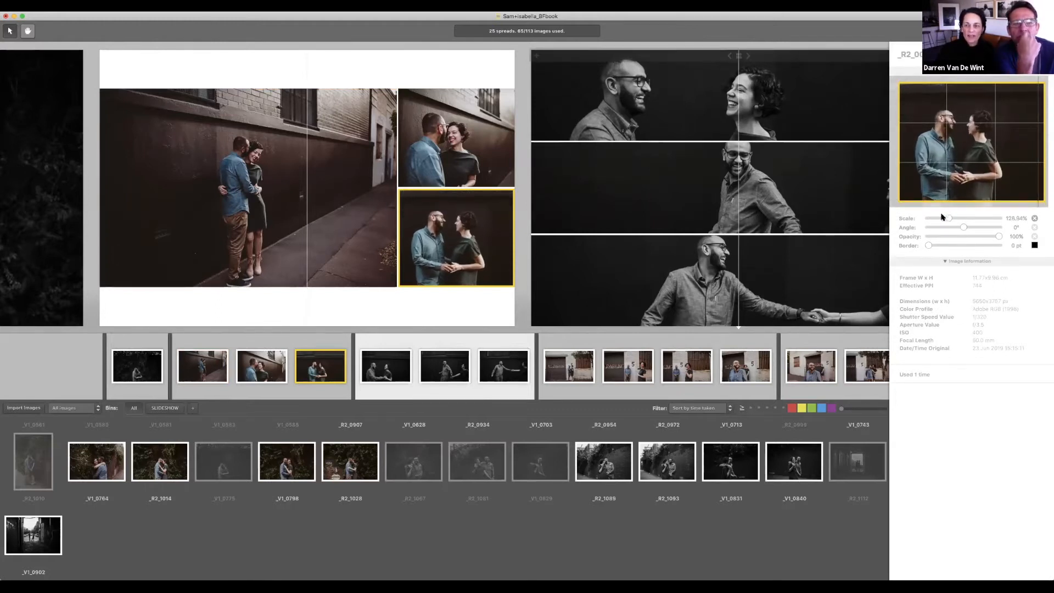
click(942, 218)
drag(942, 218, 943, 218)
mouse_move(951, 173)
mouse_down()
mouse_move(944, 158)
mouse_move(960, 155)
mouse_up()
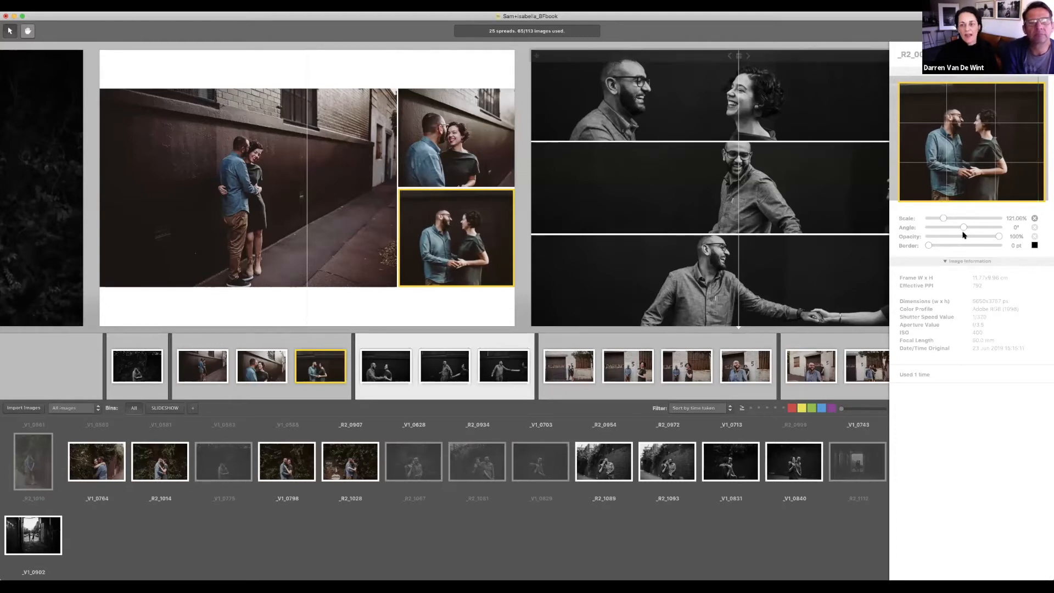
drag(964, 228, 962, 226)
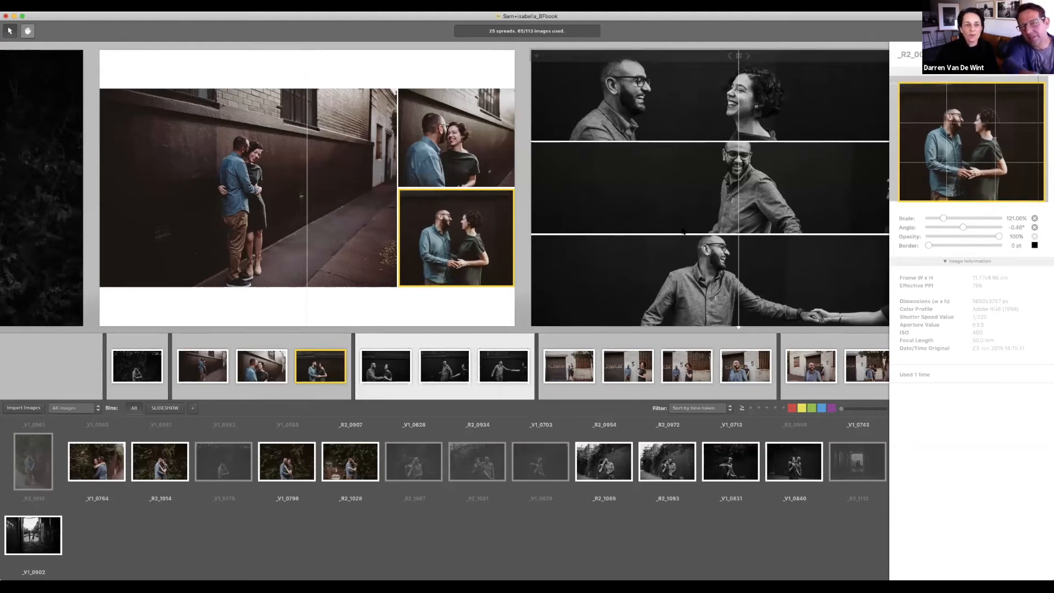
Step: Enlarge the large alley photo to about 106% and reposition it in its frame
click(368, 171)
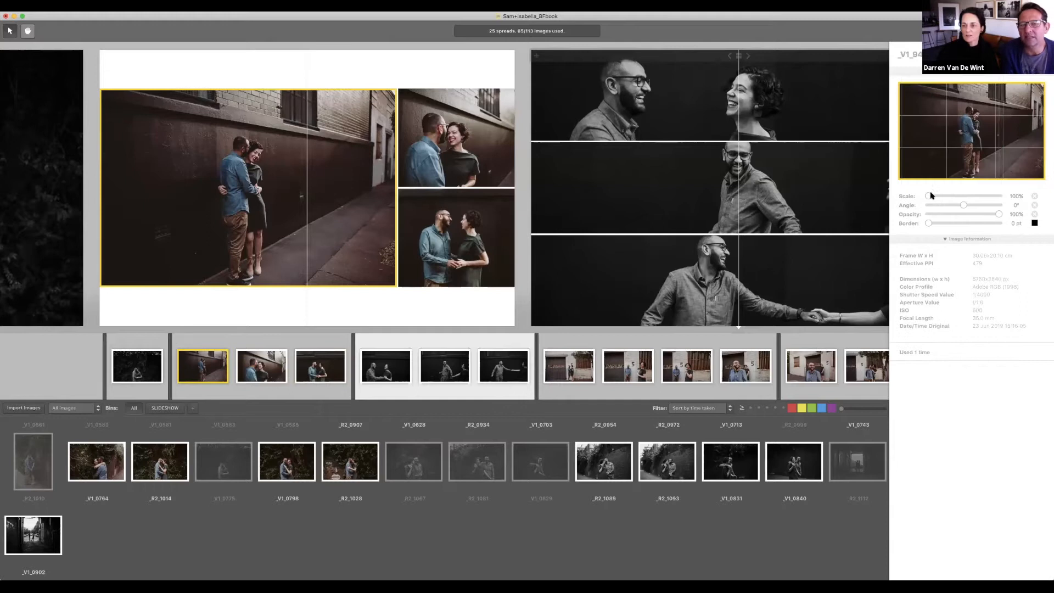
drag(930, 196, 933, 196)
drag(983, 135, 986, 125)
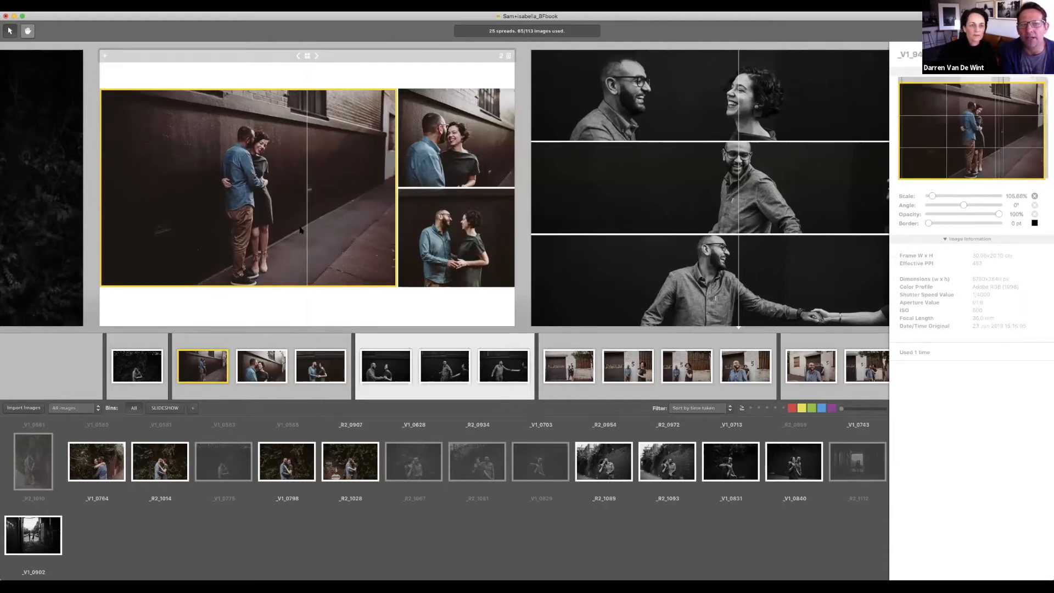
Step: Switch the black-and-white spread to a three-photos-in-a-row layout
scroll(301, 230, right, 5)
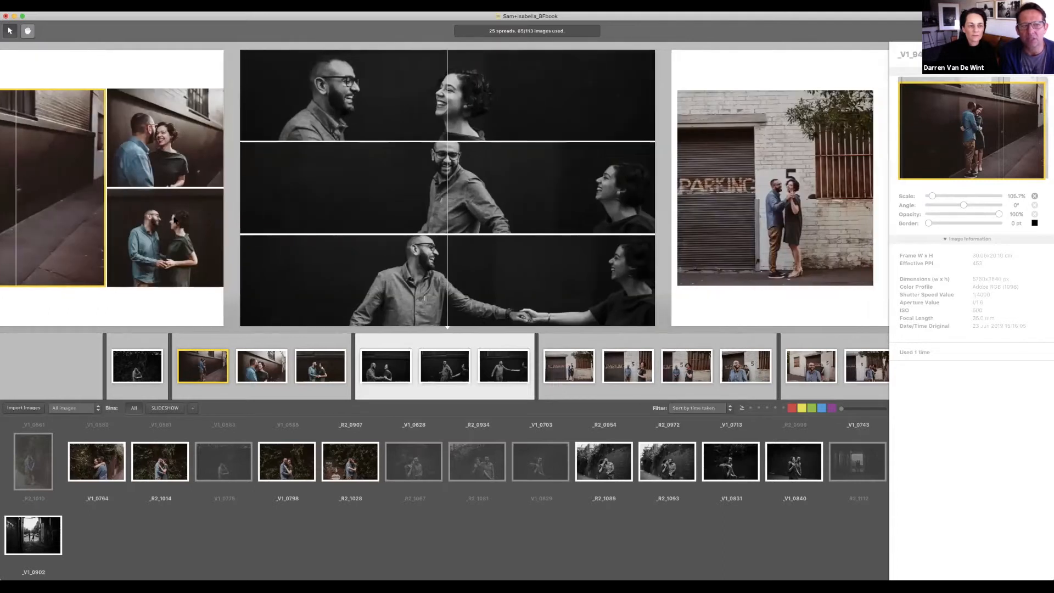
scroll(746, 218, left, 4)
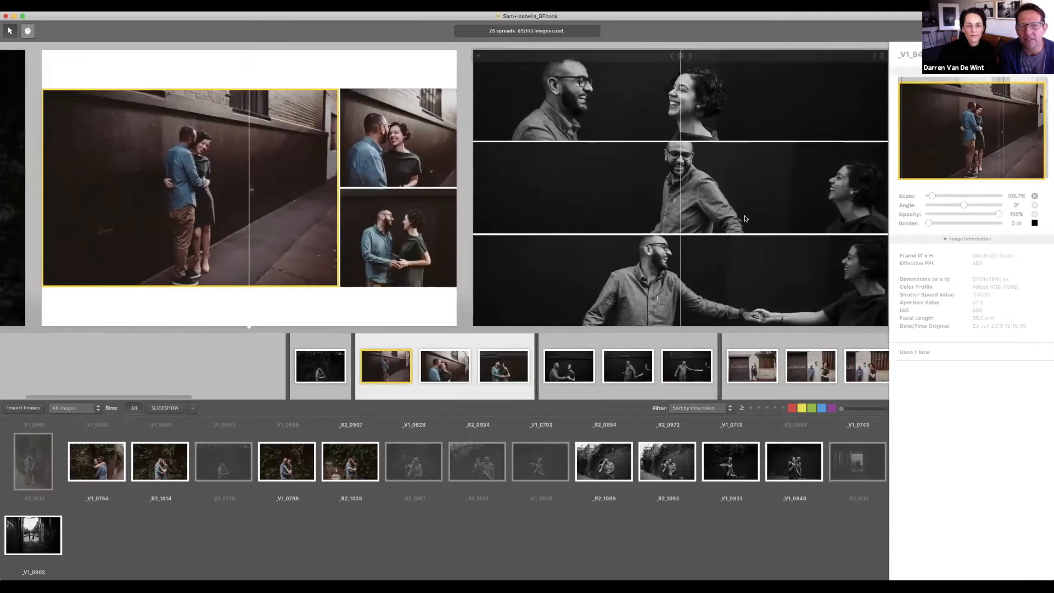
scroll(746, 218, right, 3)
click(686, 192)
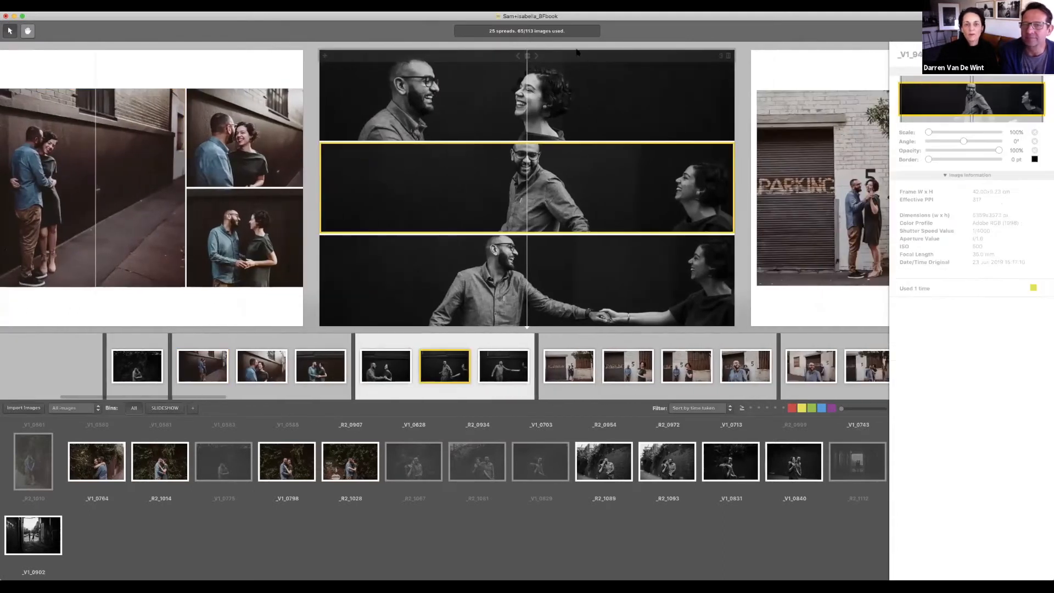
click(537, 55)
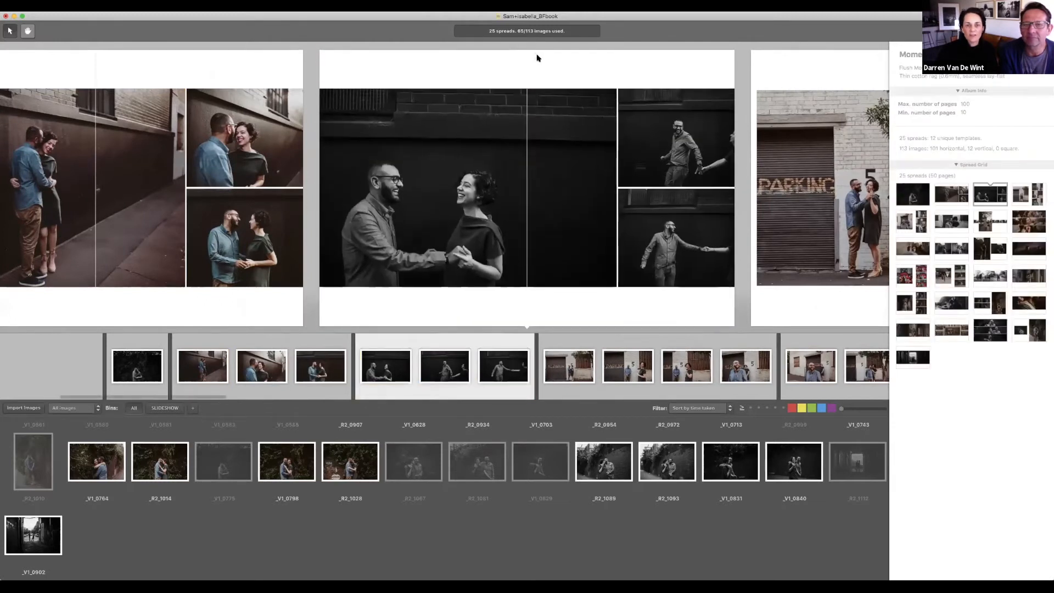
click(536, 57)
click(537, 57)
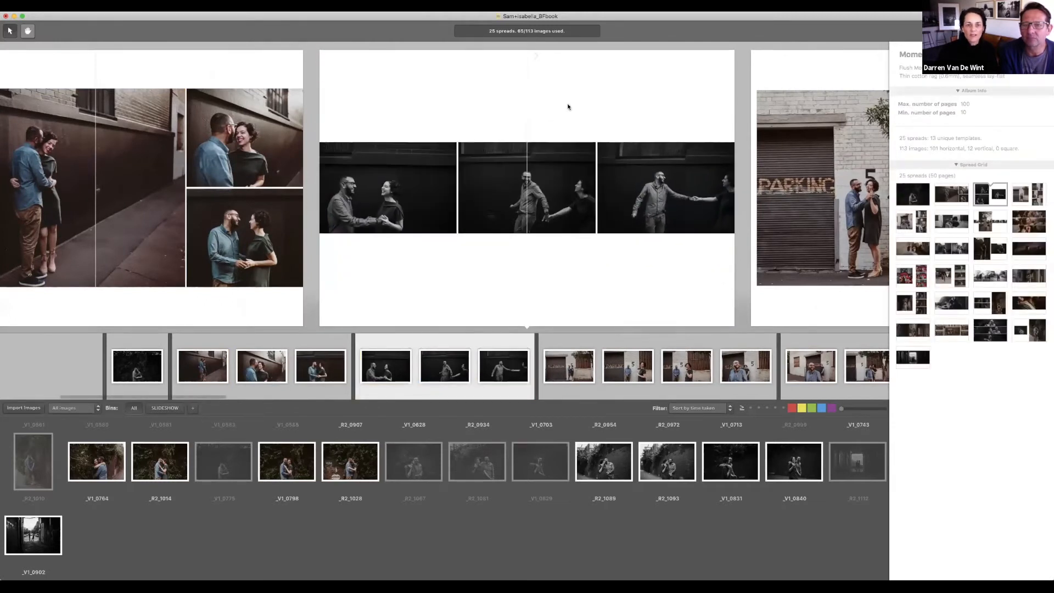
Step: Enlarge and recrop the first photo, and scale the middle one to about 120%
scroll(657, 203, left, 1)
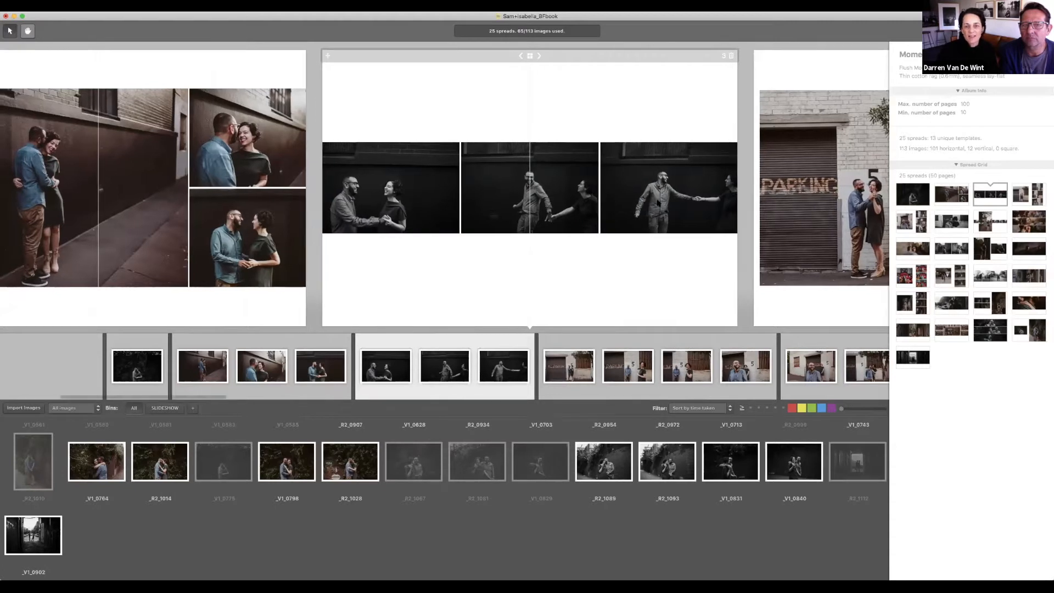
click(390, 186)
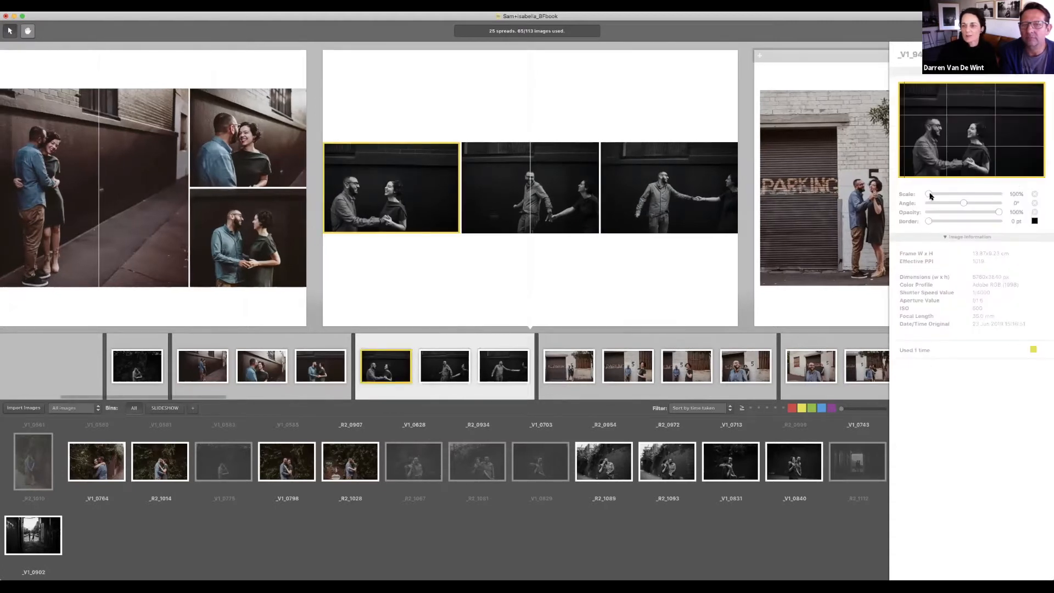
drag(929, 194, 936, 193)
drag(956, 139, 971, 131)
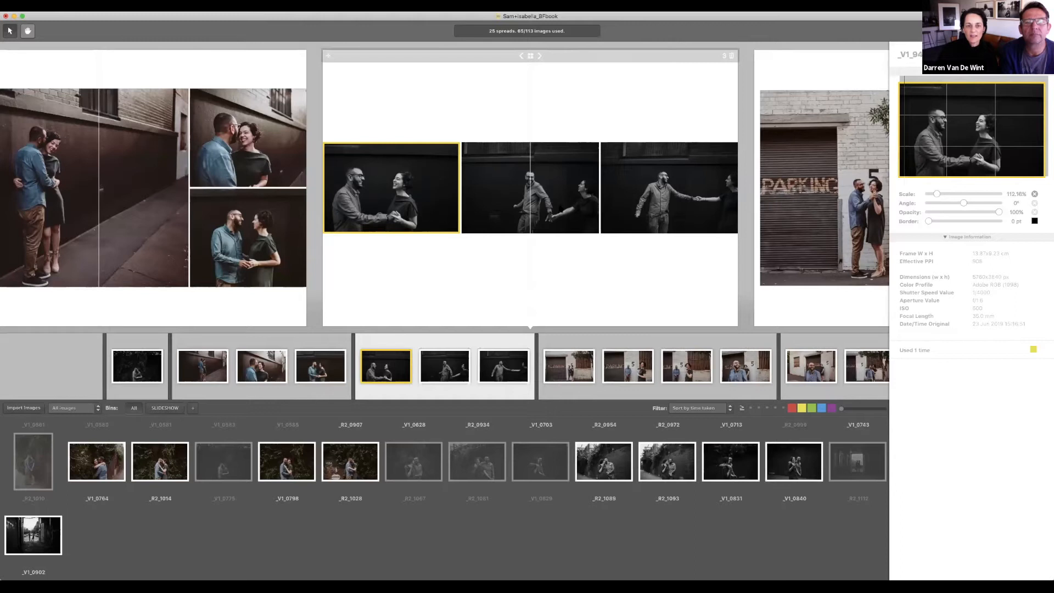
click(535, 187)
drag(927, 197, 942, 197)
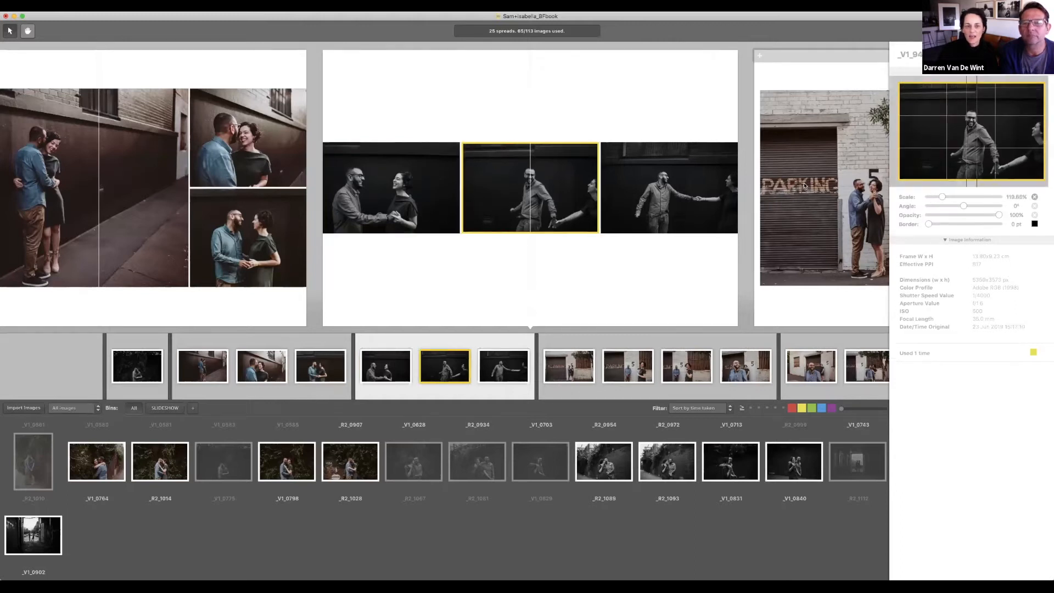
drag(974, 142, 963, 132)
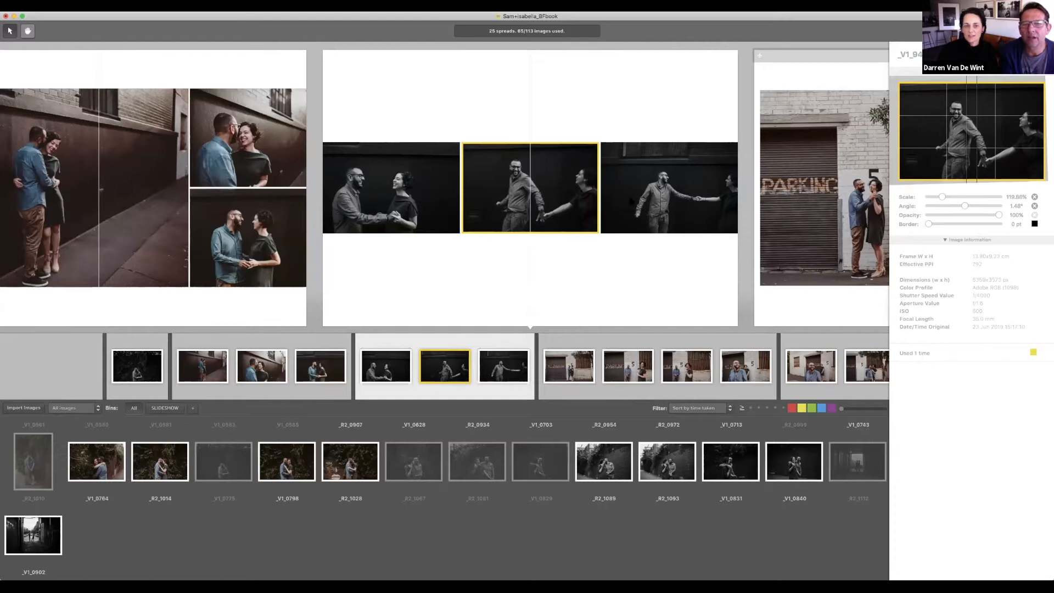
Step: Enlarge the right photo to about 116% and pan it up-left in its frame
click(717, 200)
drag(929, 195, 935, 195)
drag(959, 156, 953, 150)
drag(927, 194, 940, 195)
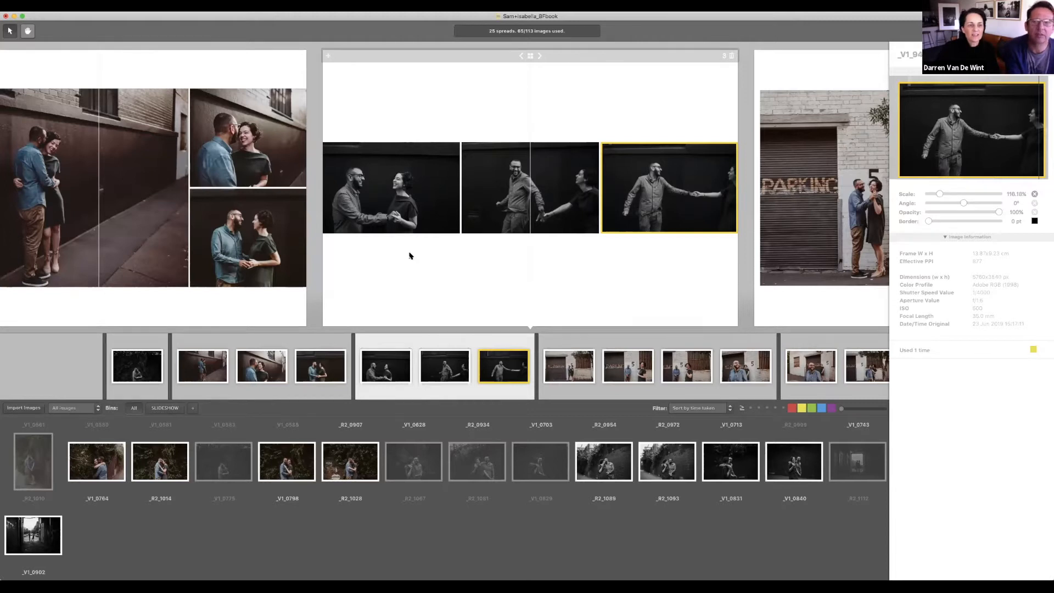
Step: Scroll forward through the album to the PARKING brick-wall spreads
scroll(411, 256, left, 6)
scroll(410, 256, left, 6)
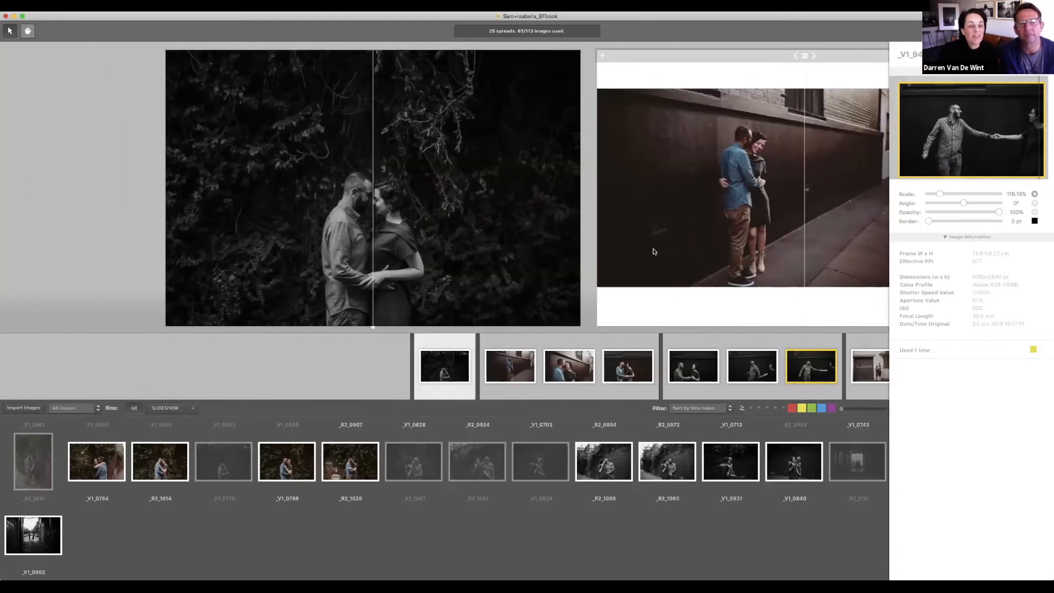
scroll(654, 251, right, 5)
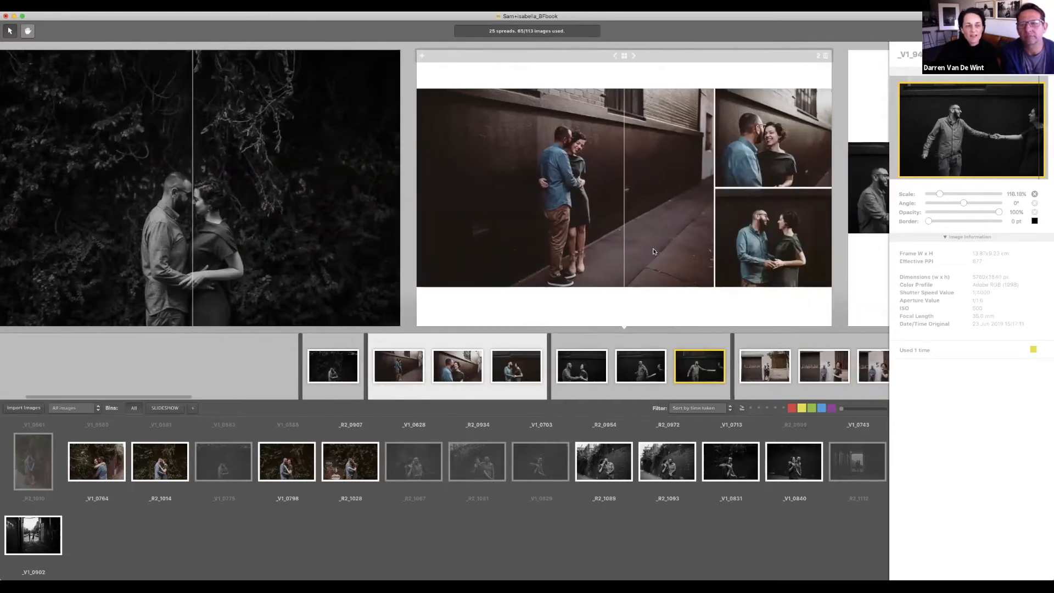
scroll(653, 251, right, 2)
scroll(653, 251, left, 4)
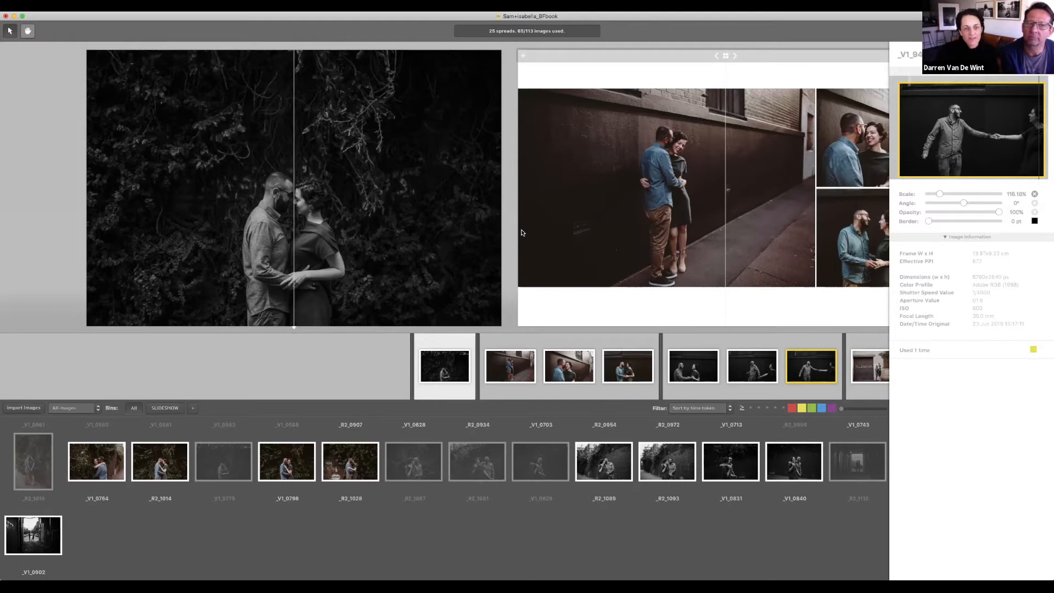
scroll(521, 232, right, 5)
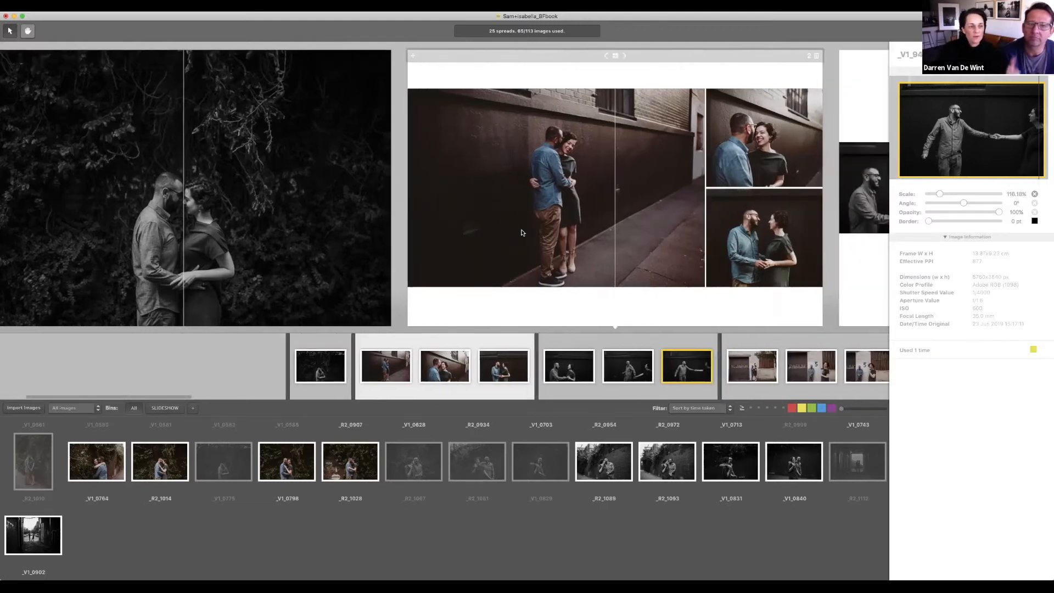
scroll(522, 232, right, 5)
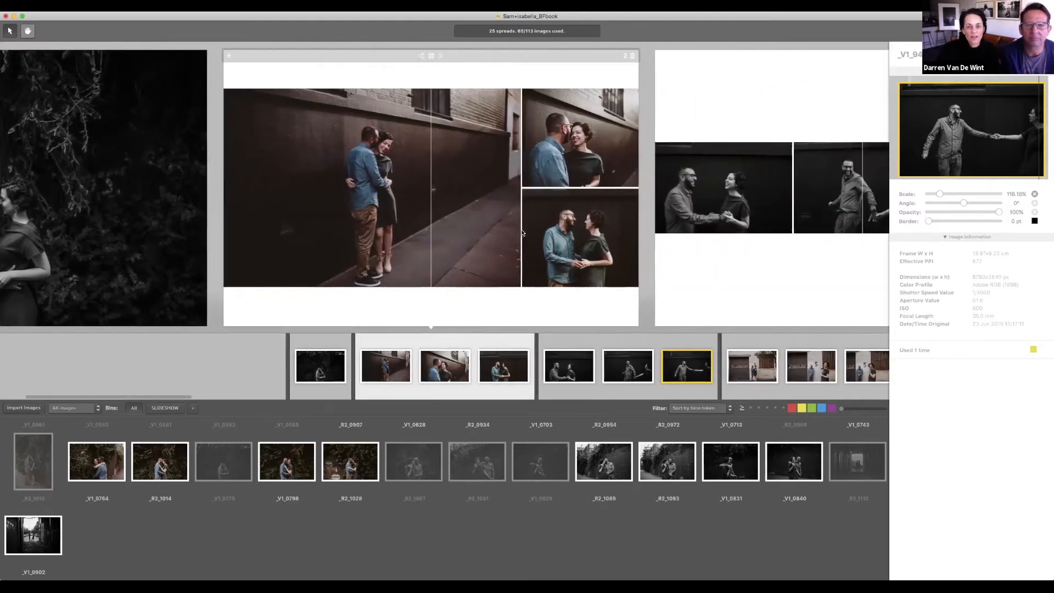
scroll(522, 232, right, 5)
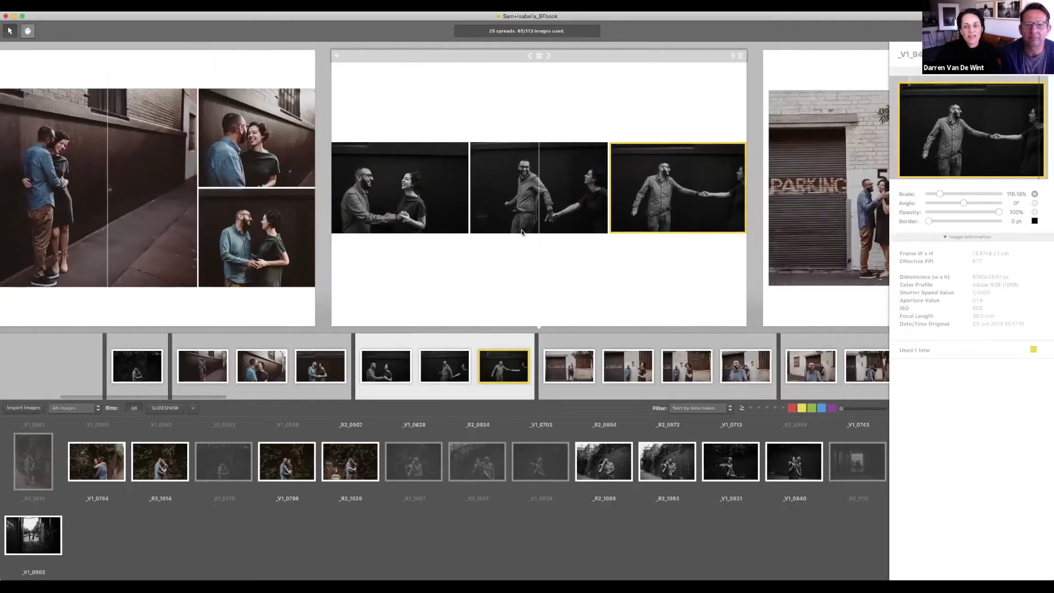
scroll(521, 232, right, 5)
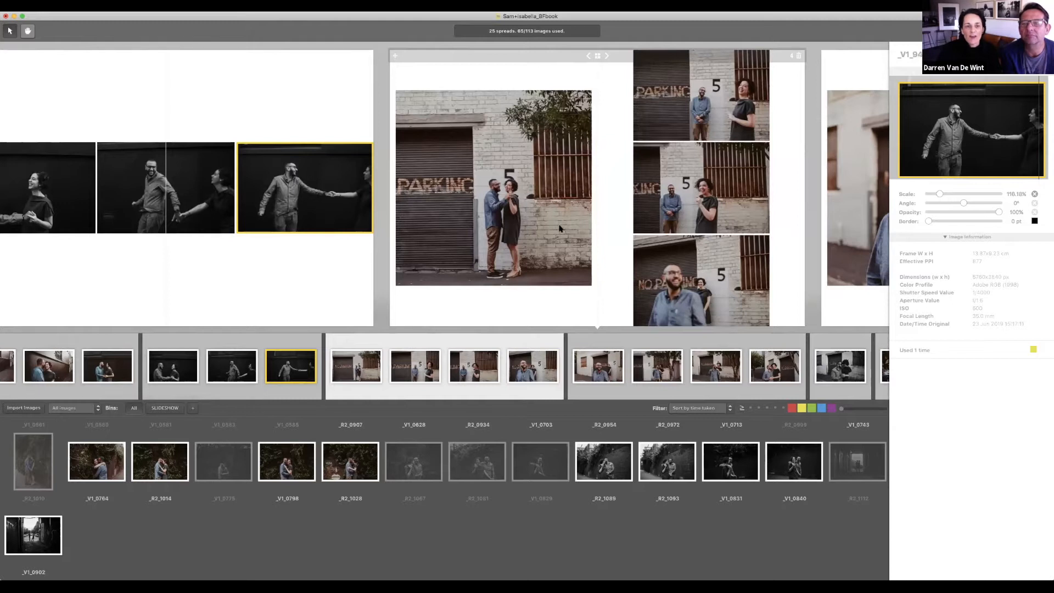
scroll(719, 224, right, 2)
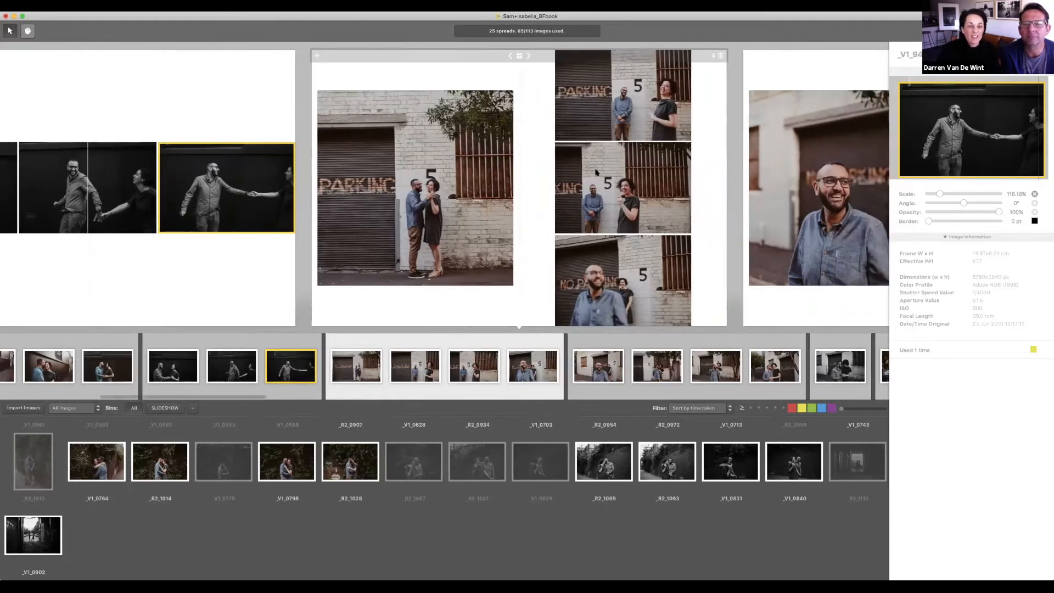
scroll(559, 218, right, 6)
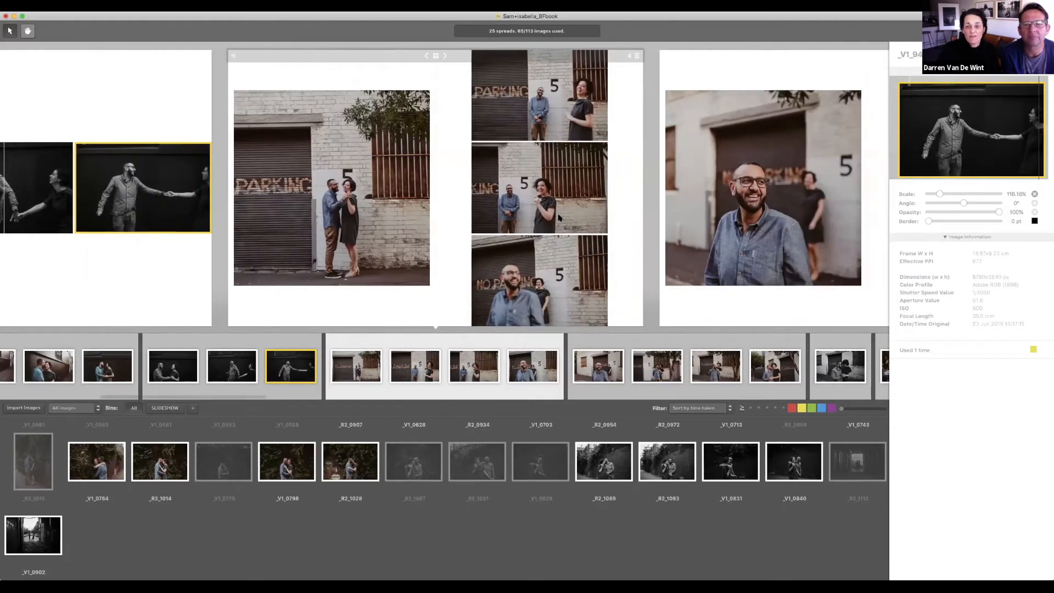
scroll(621, 238, right, 2)
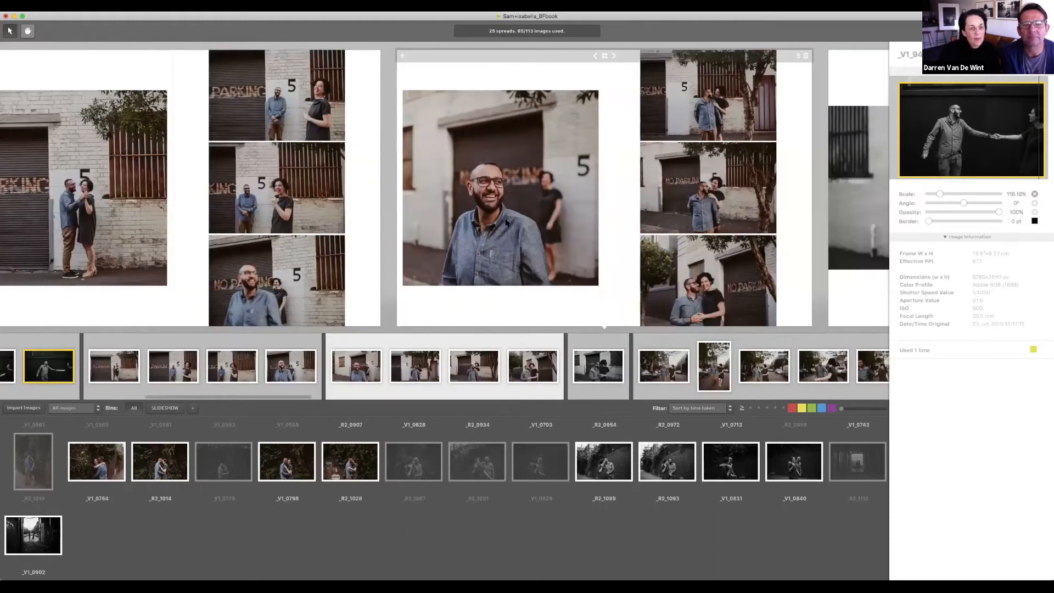
scroll(476, 219, left, 2)
scroll(475, 219, left, 3)
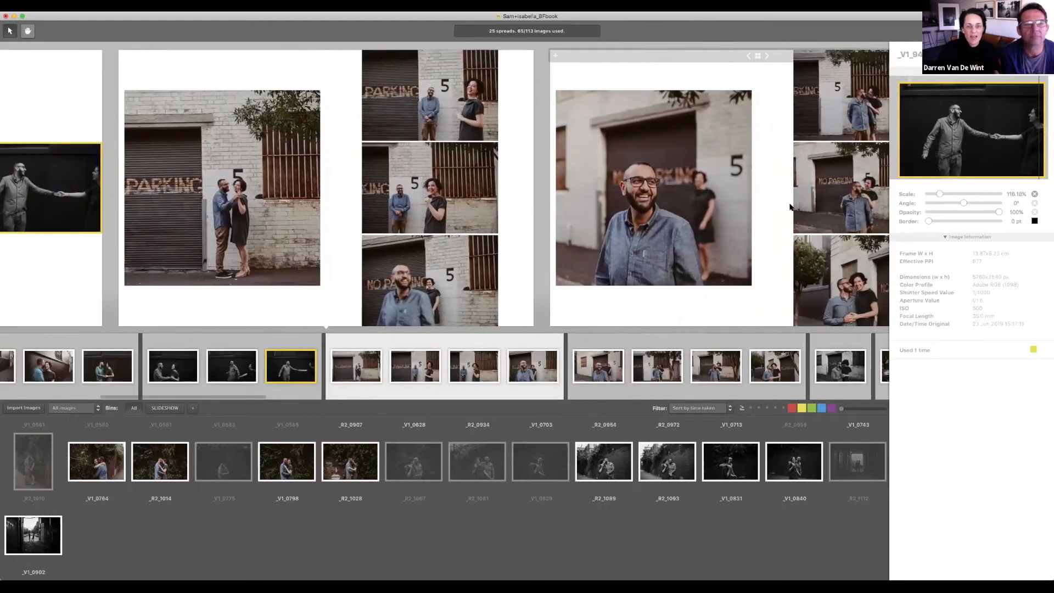
scroll(790, 207, right, 2)
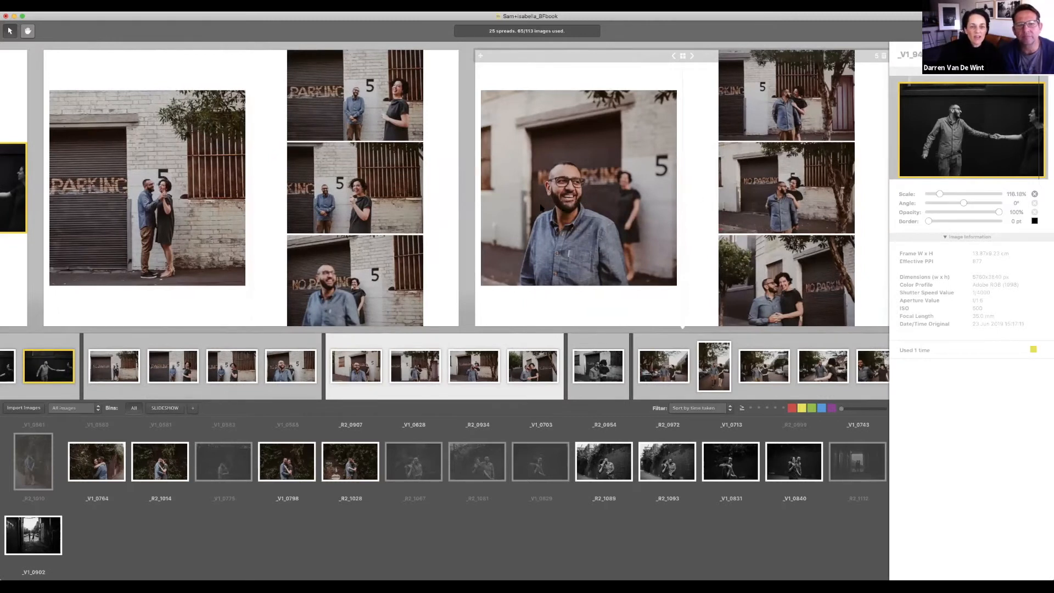
Step: Place the smiling man portrait and the embracing couple photo on spread 4's right page
mouse_move(561, 193)
mouse_down()
mouse_move(419, 158)
mouse_move(362, 181)
mouse_move(371, 100)
mouse_up()
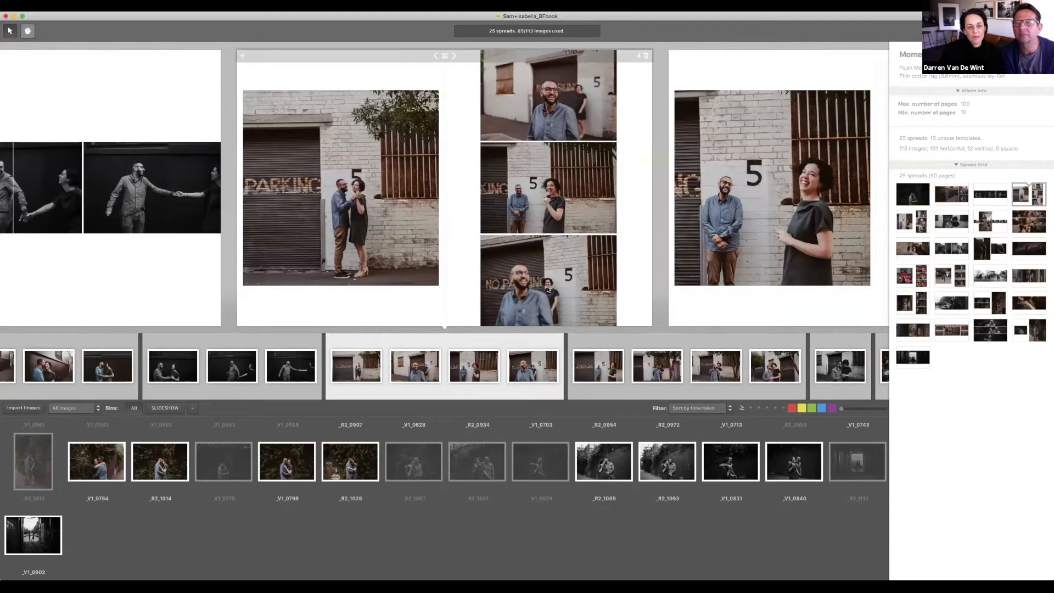
scroll(763, 192, right, 5)
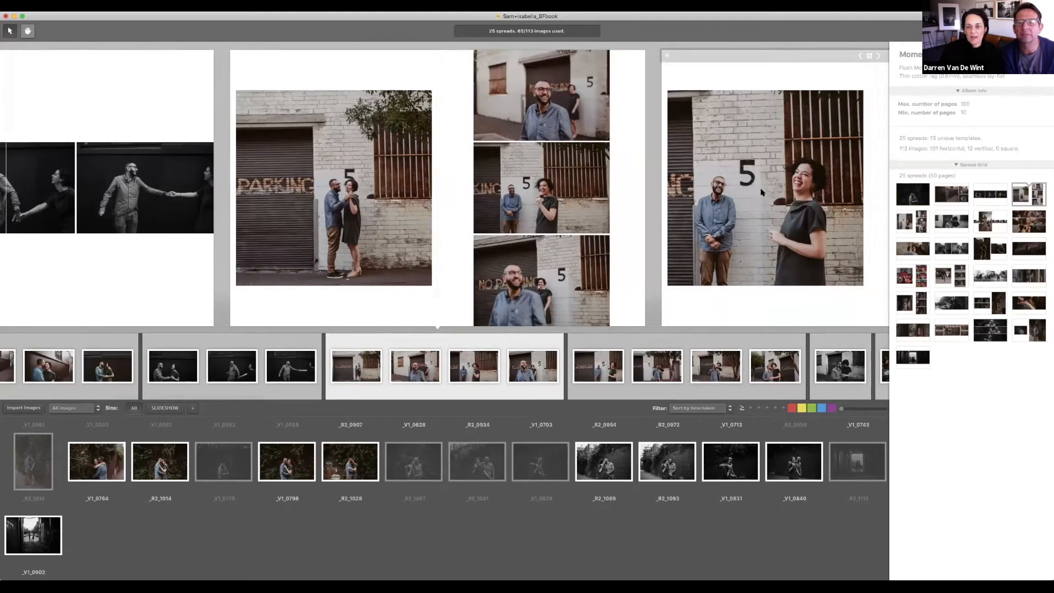
scroll(763, 192, right, 5)
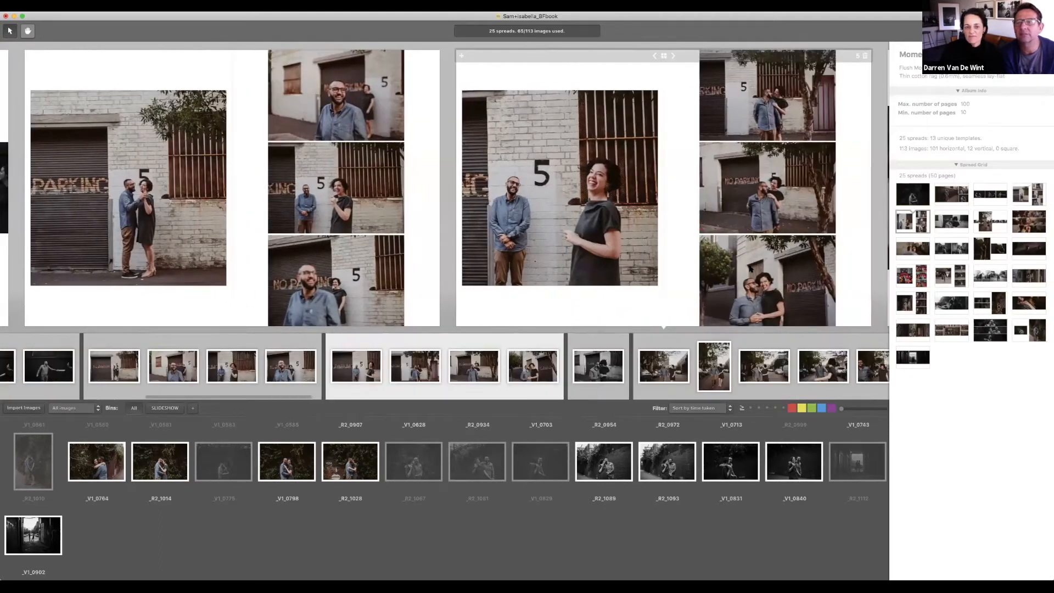
scroll(752, 270, left, 1)
drag(768, 292, 489, 198)
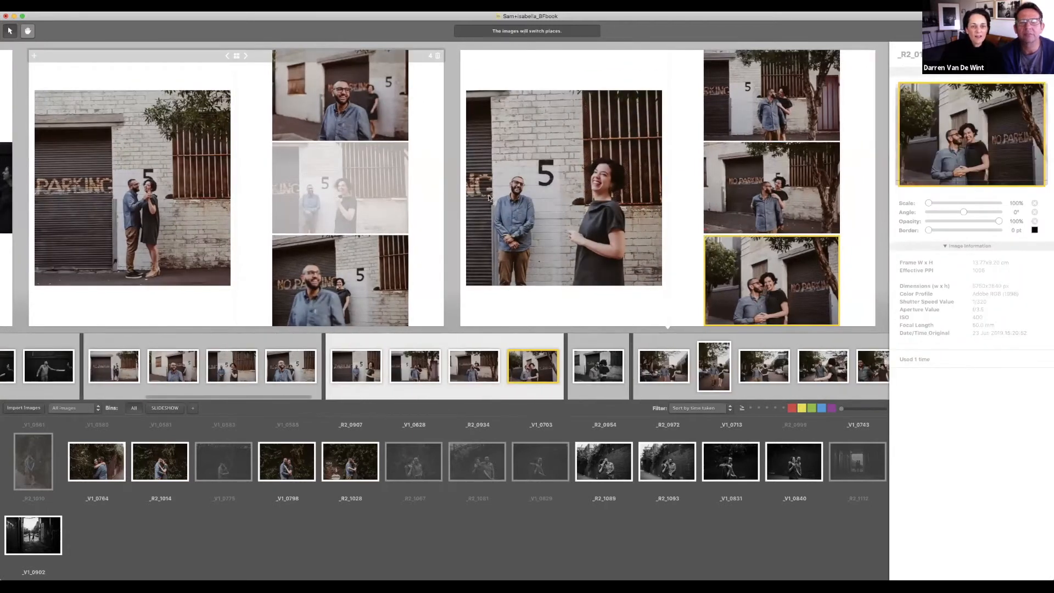
scroll(573, 199, left, 6)
scroll(676, 214, right, 4)
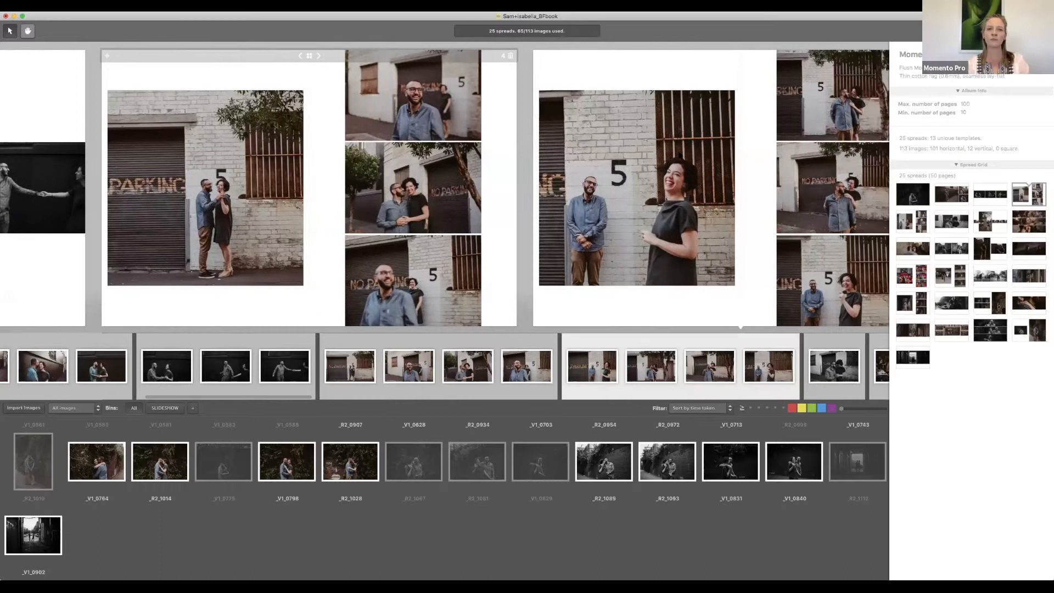
scroll(843, 59, right, 3)
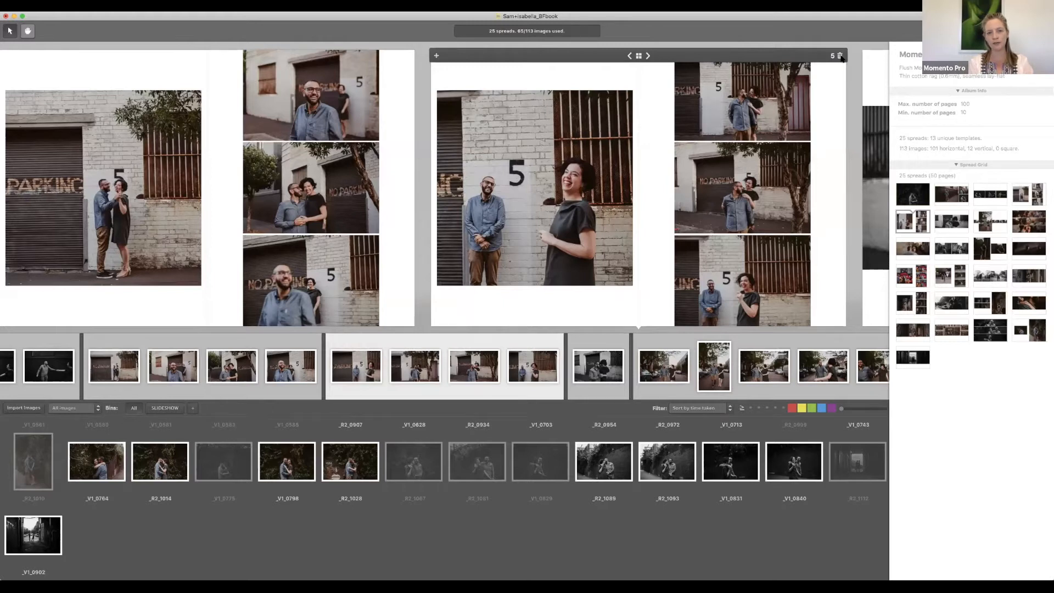
Step: Enlarge the stacked photos to about 121%, 110% and 112%, shifting the top one up
click(349, 106)
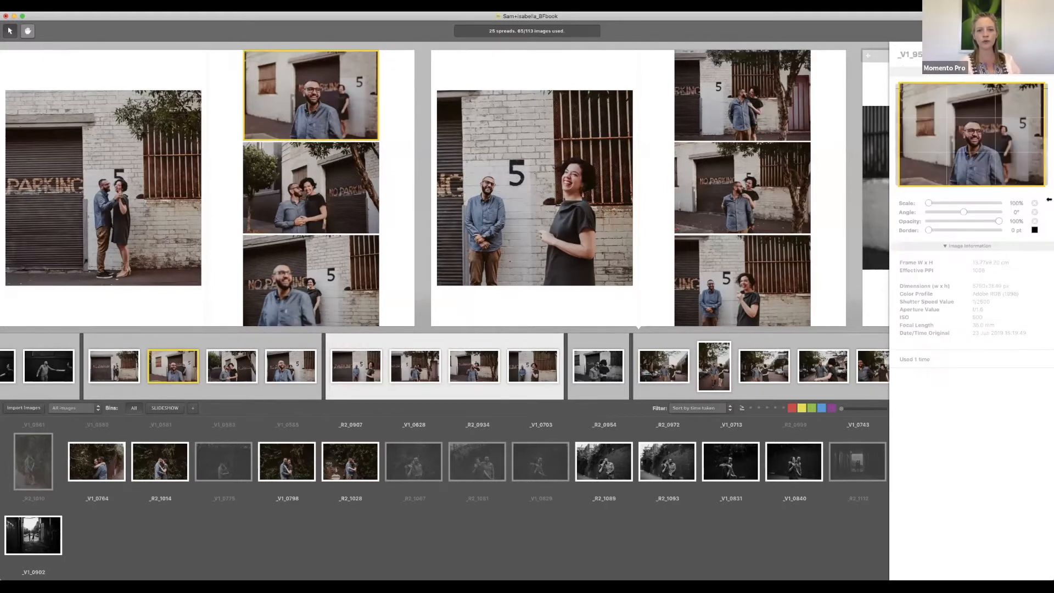
drag(928, 204, 945, 203)
drag(976, 164, 973, 156)
click(337, 206)
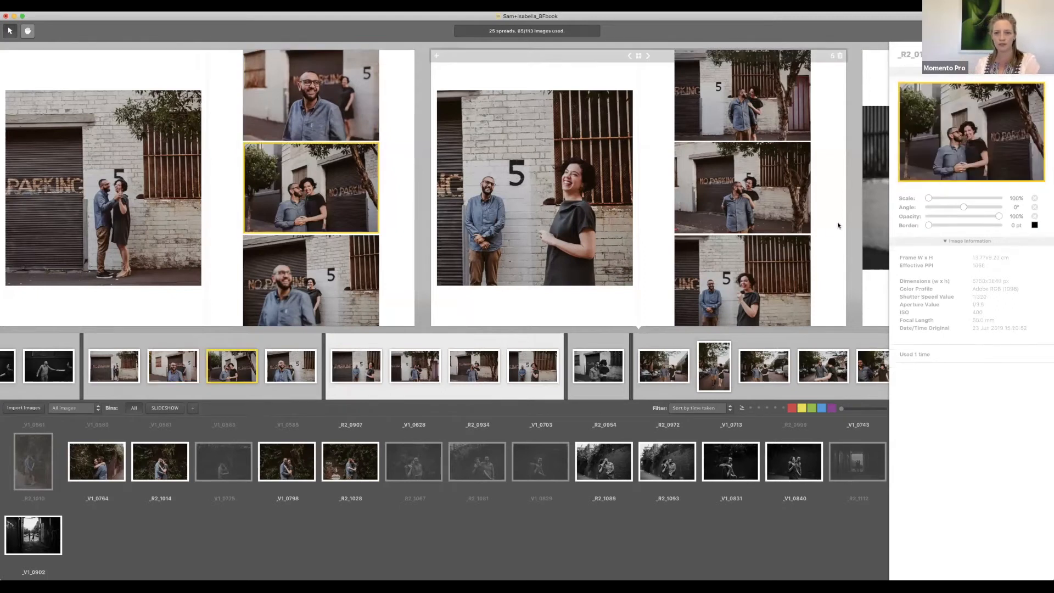
drag(930, 198, 937, 198)
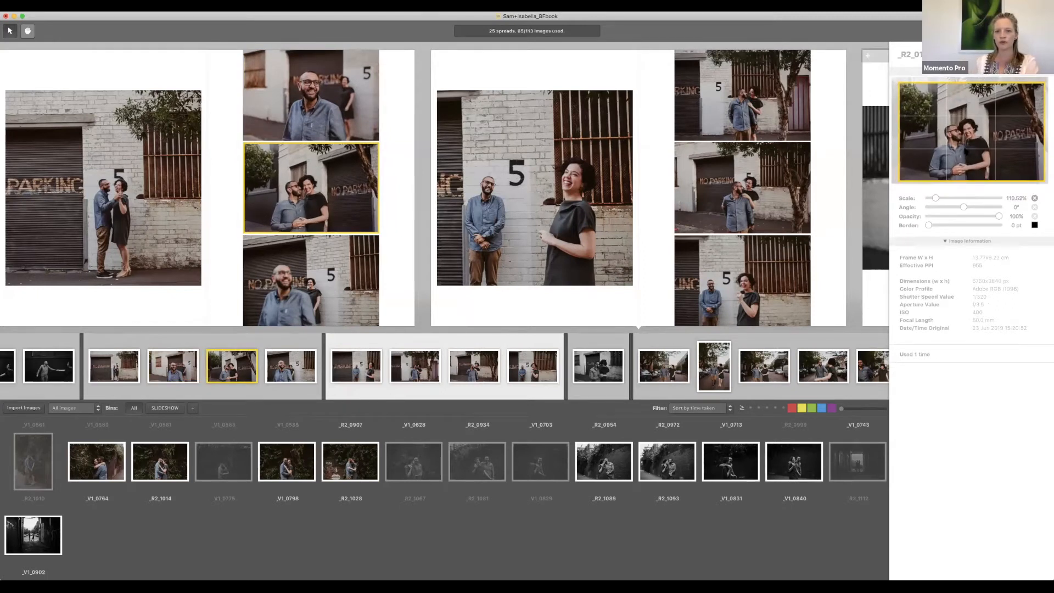
click(310, 275)
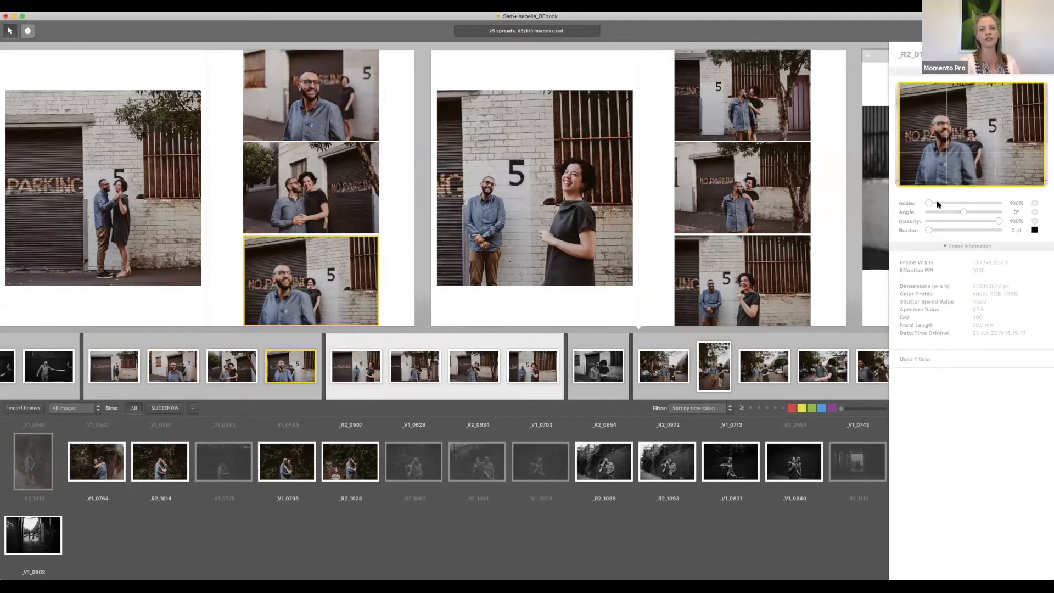
drag(929, 203, 937, 203)
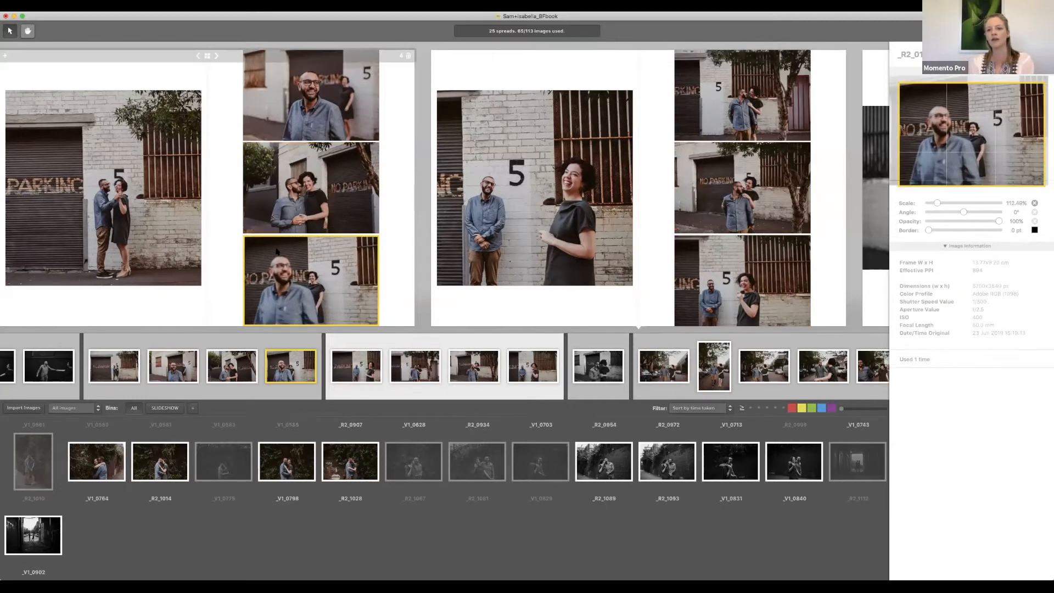
scroll(280, 251, left, 5)
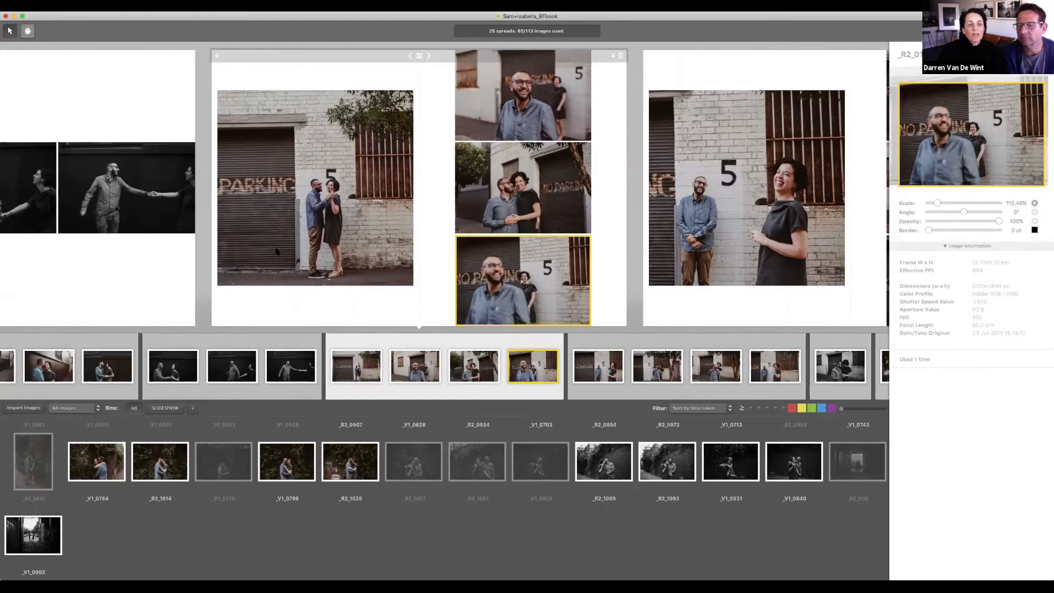
scroll(277, 251, left, 18)
scroll(278, 251, left, 9)
scroll(278, 251, right, 20)
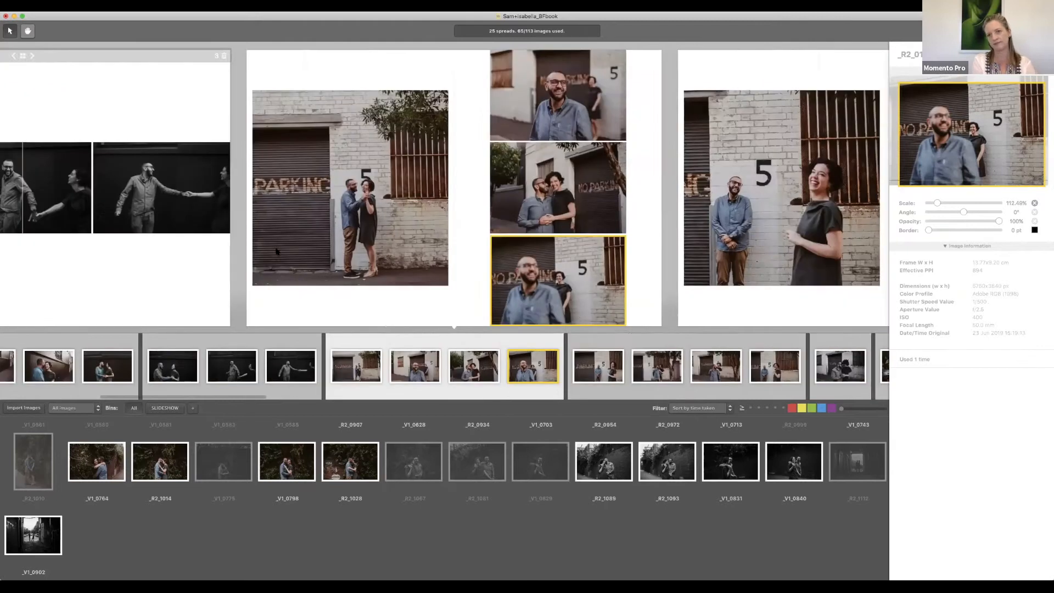
scroll(278, 251, right, 10)
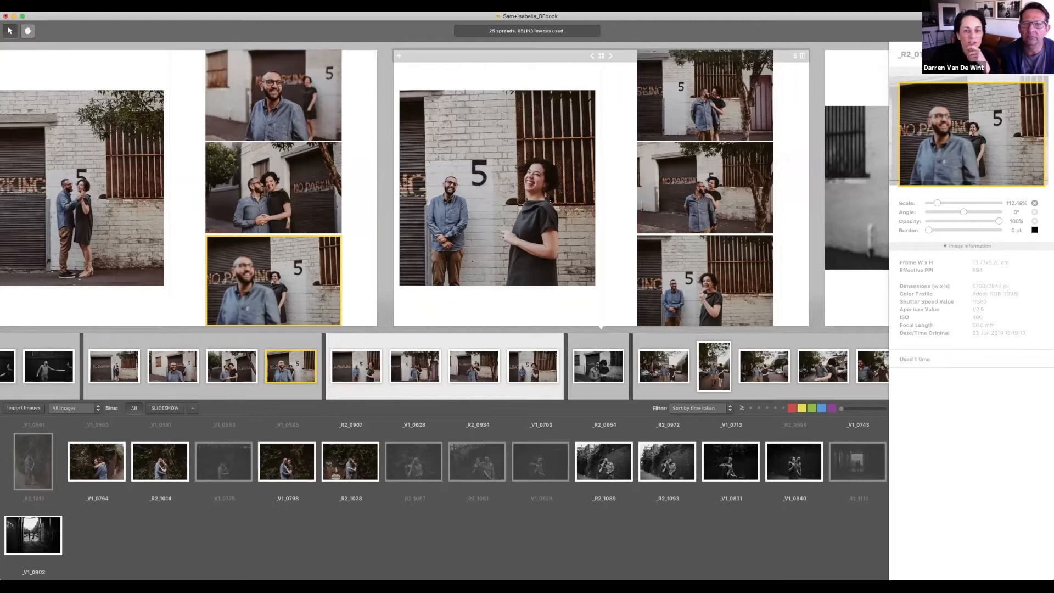
key(Left)
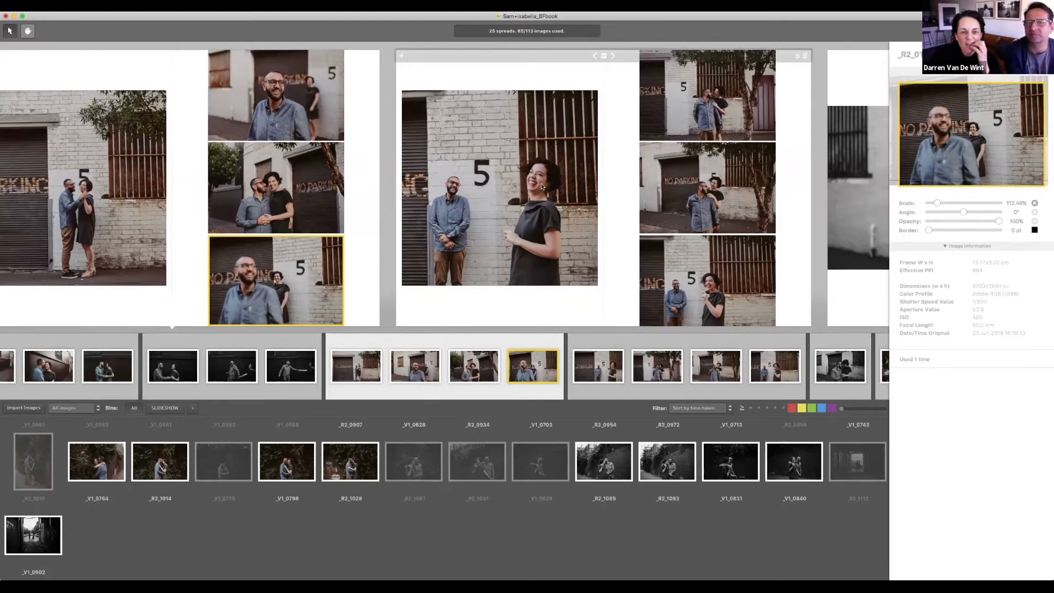
scroll(539, 201, left, 1)
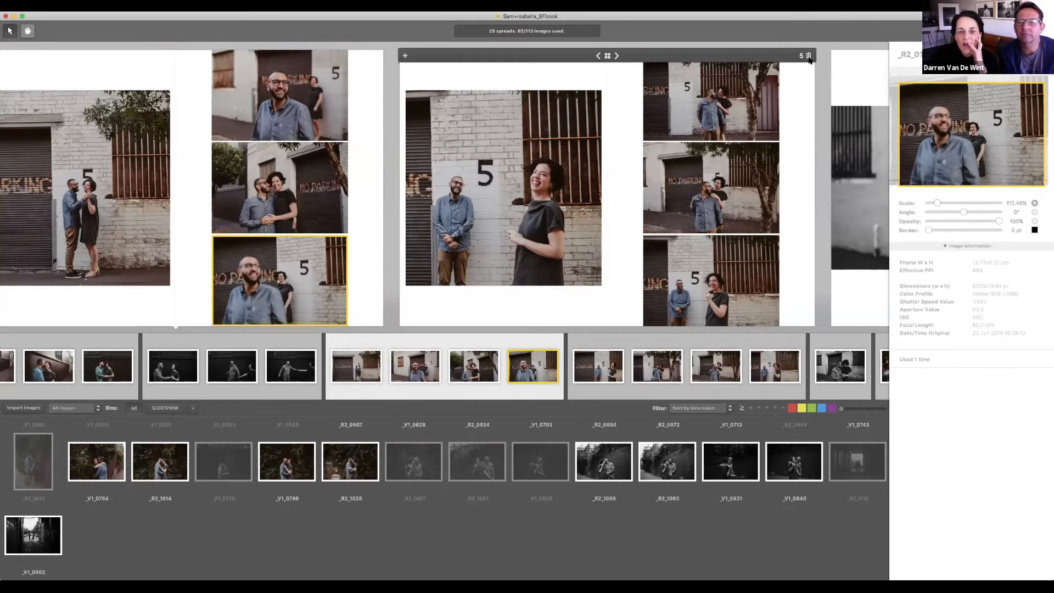
Step: Delete the spread of the couple by the painted 5
click(809, 56)
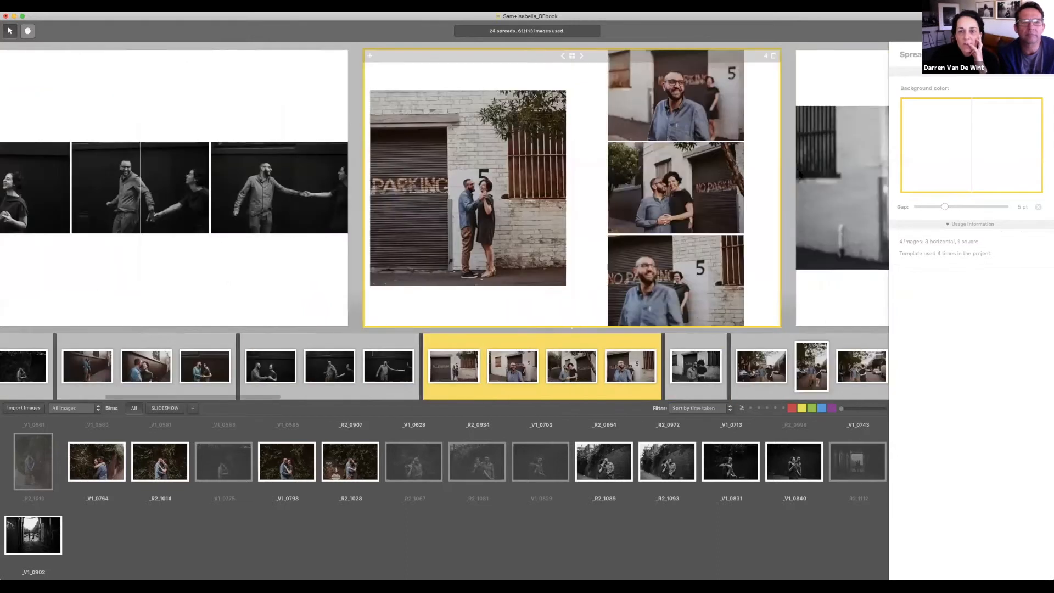
scroll(800, 174, right, 5)
scroll(800, 174, right, 3)
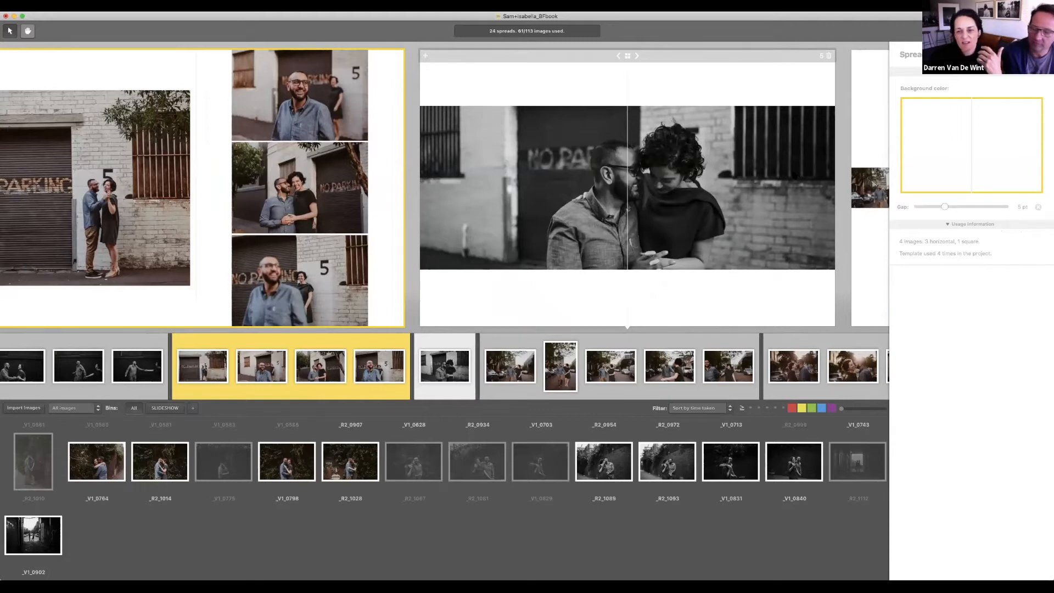
Step: Raise the black-and-white couple photo in its frame and make it full-bleed
click(794, 173)
drag(996, 128, 996, 123)
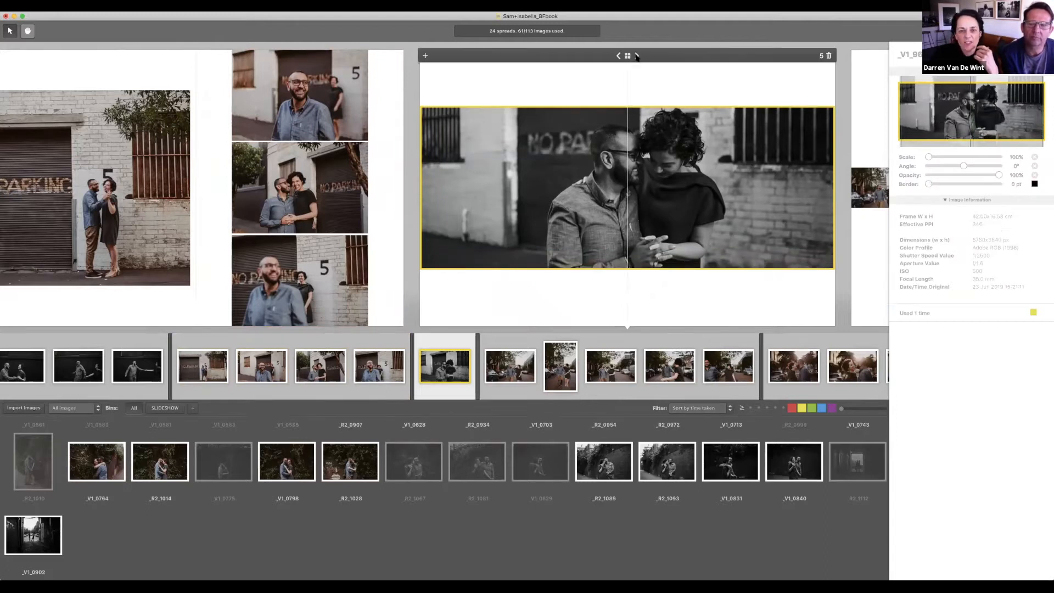
click(637, 57)
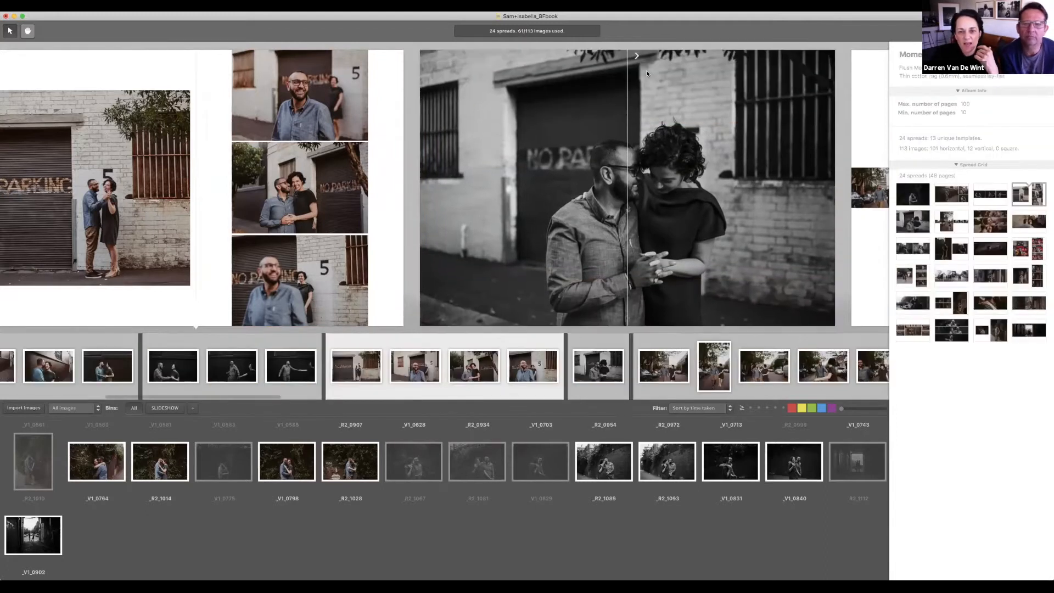
click(742, 157)
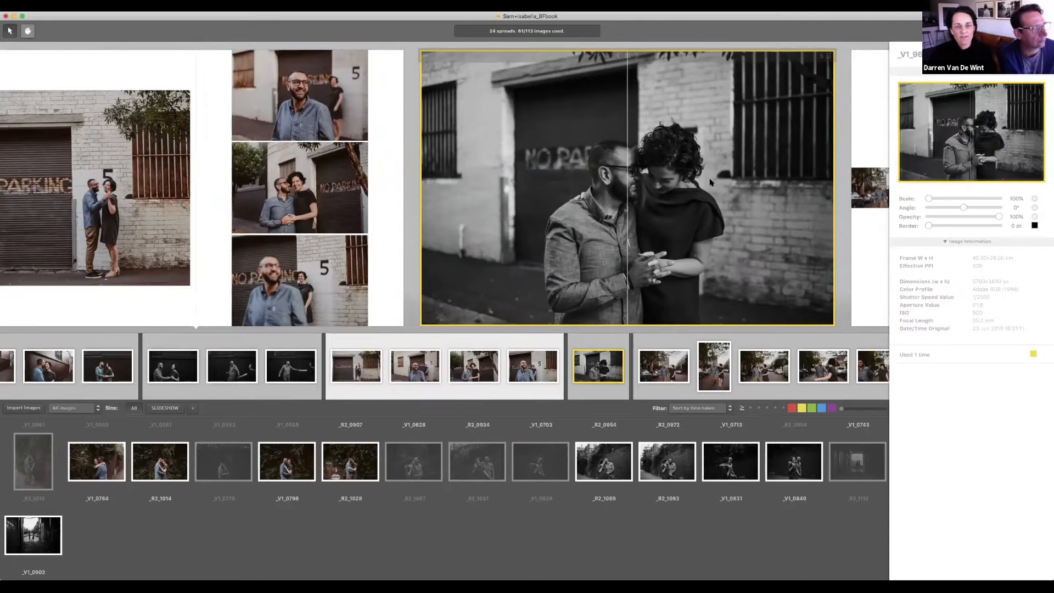
scroll(711, 182, left, 8)
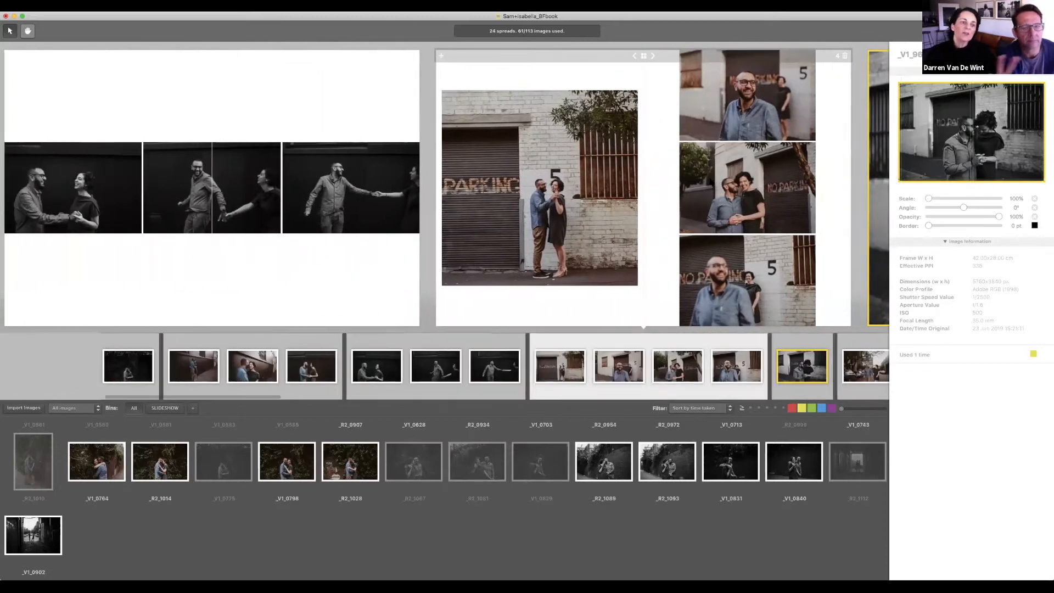
scroll(445, 186, left, 10)
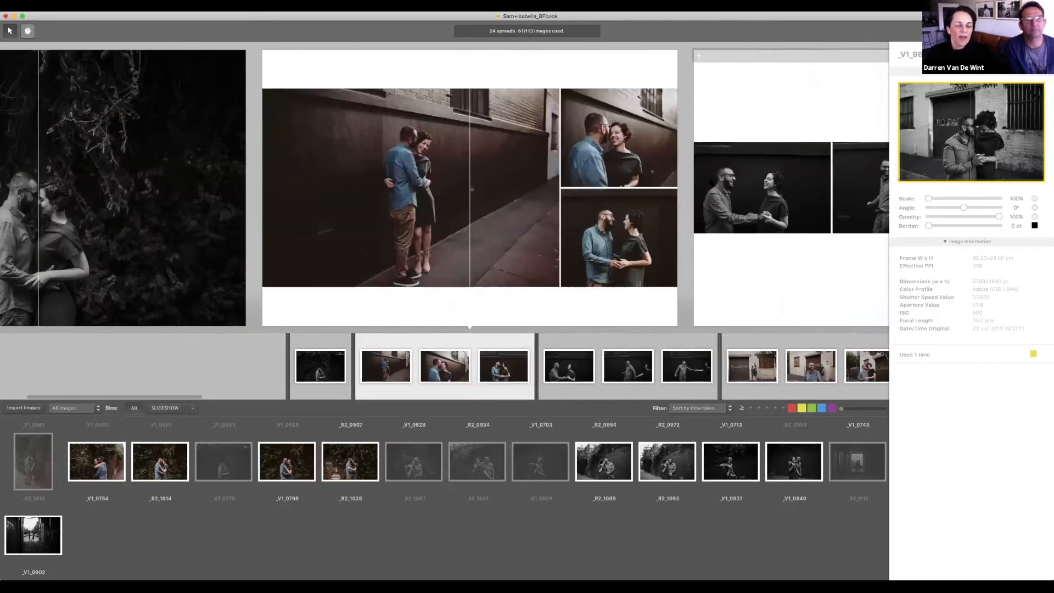
scroll(710, 182, left, 3)
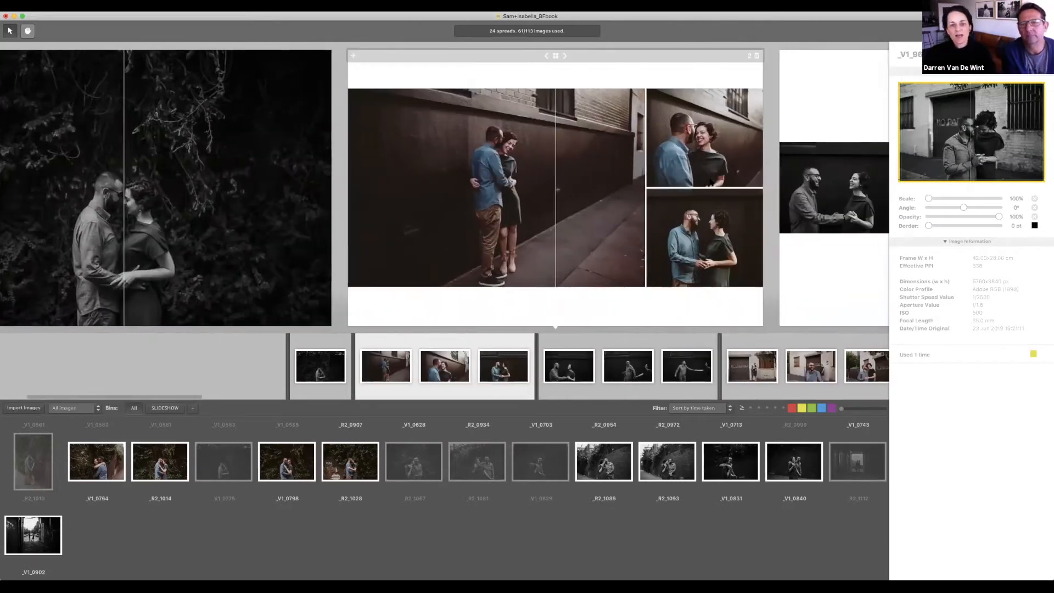
scroll(711, 183, right, 10)
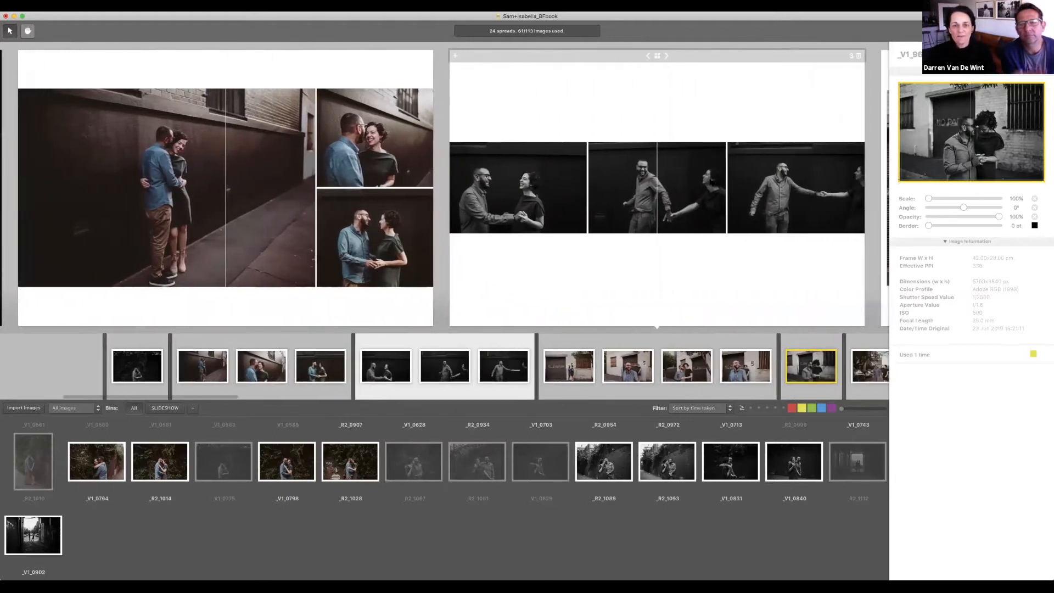
scroll(711, 182, right, 3)
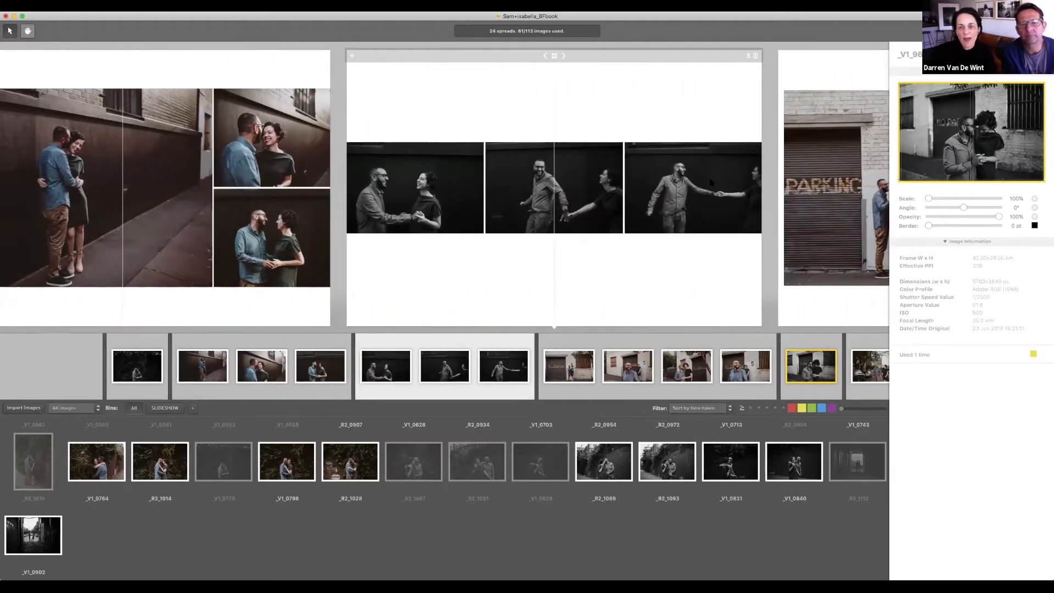
scroll(711, 183, right, 9)
scroll(709, 182, right, 3)
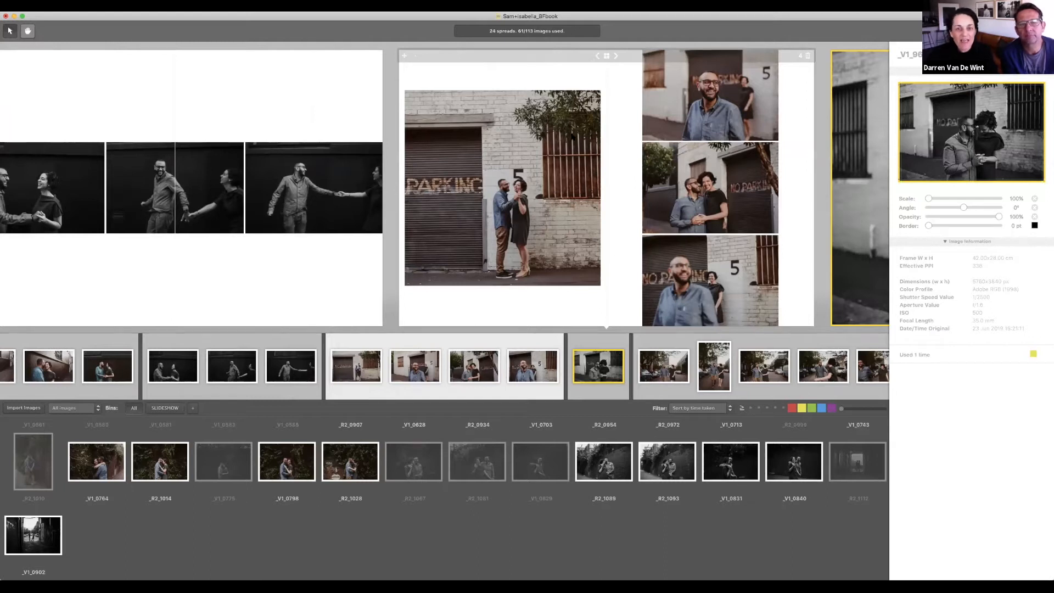
scroll(719, 195, right, 5)
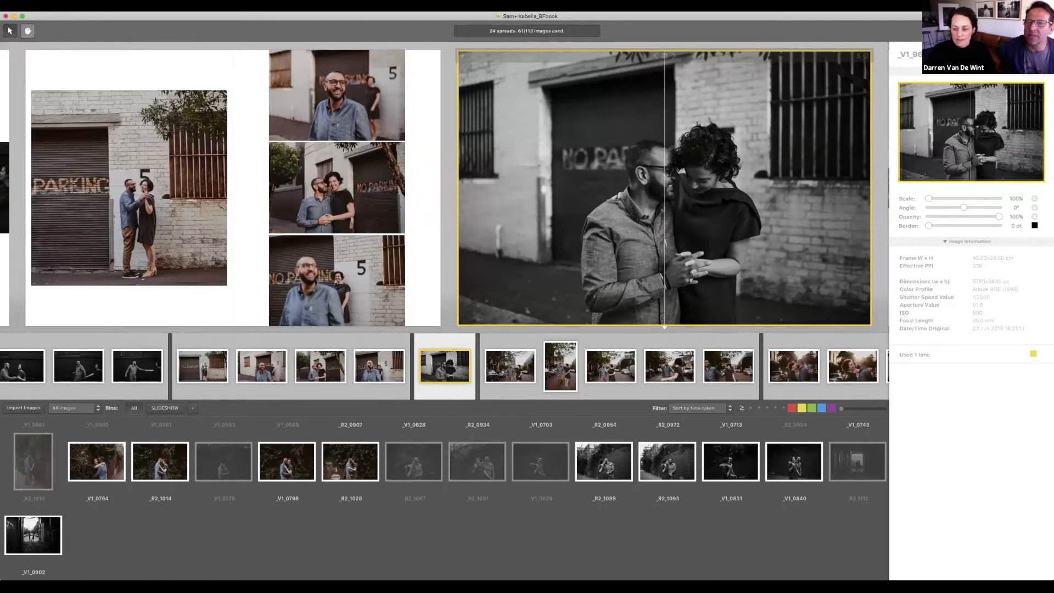
scroll(722, 201, right, 2)
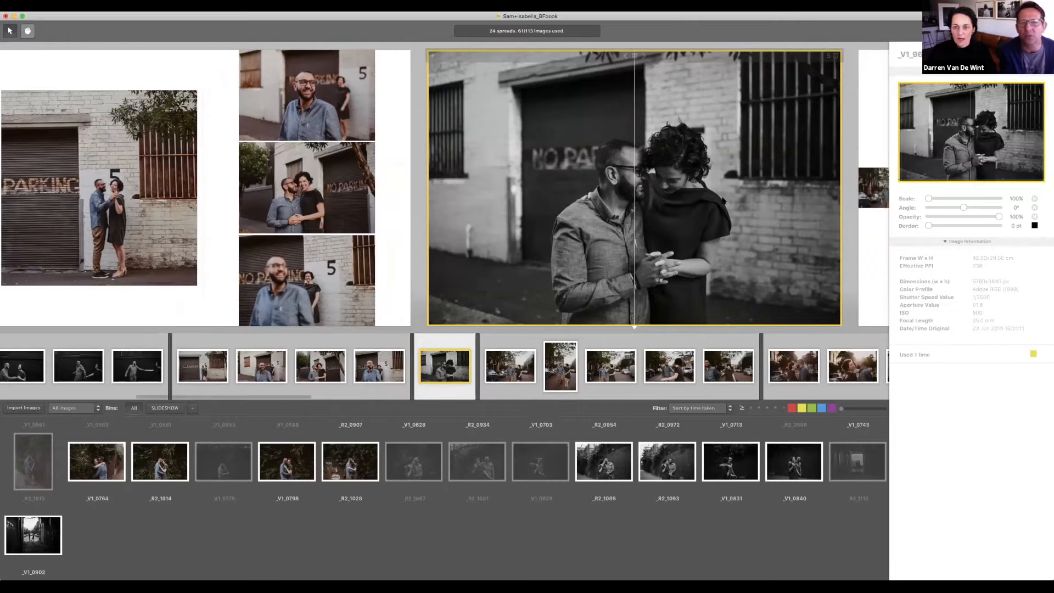
scroll(722, 201, right, 3)
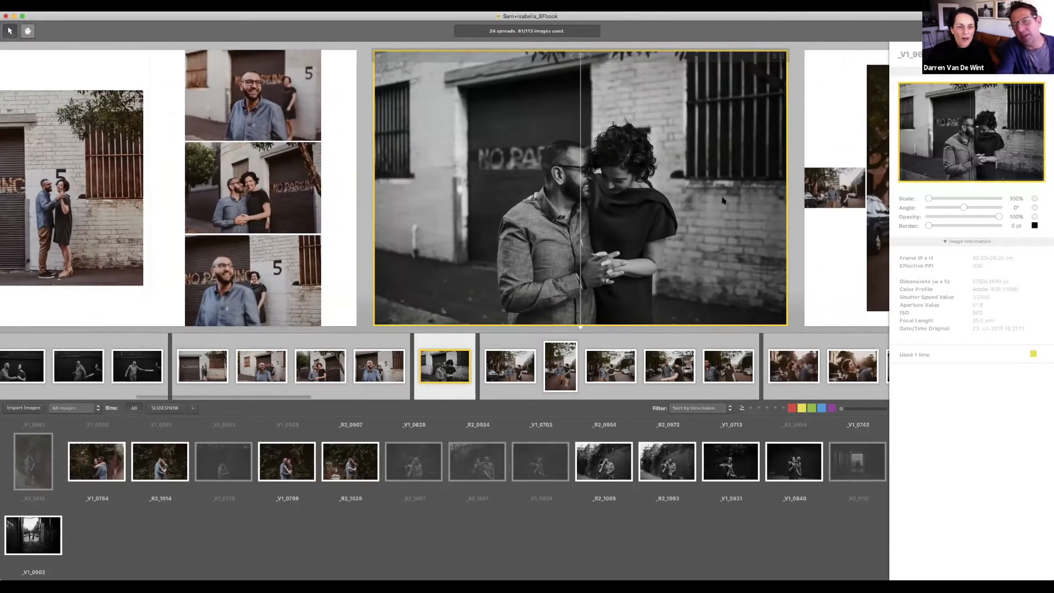
scroll(722, 201, right, 1)
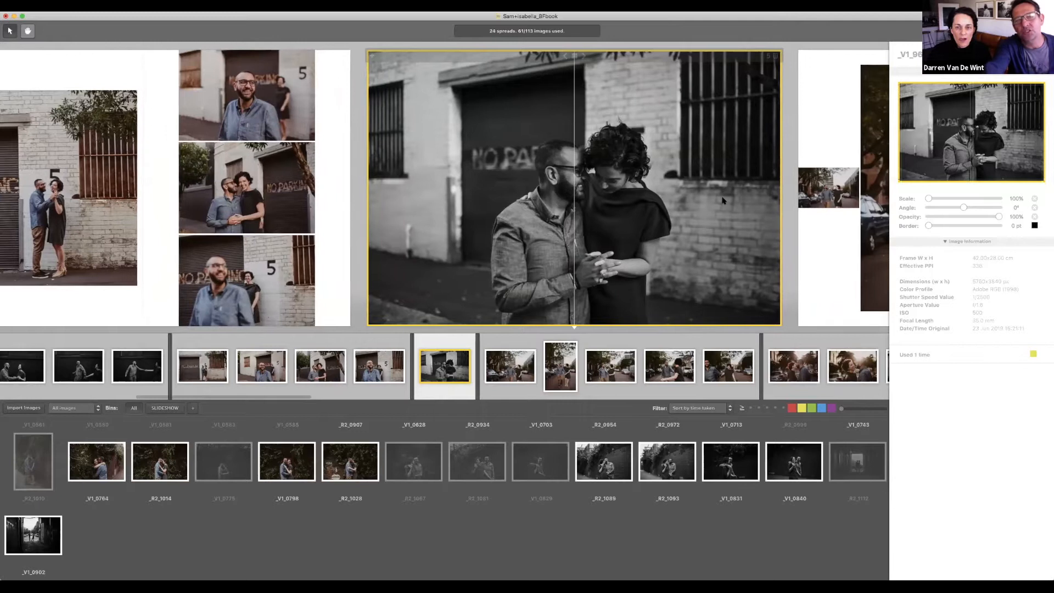
scroll(723, 201, right, 3)
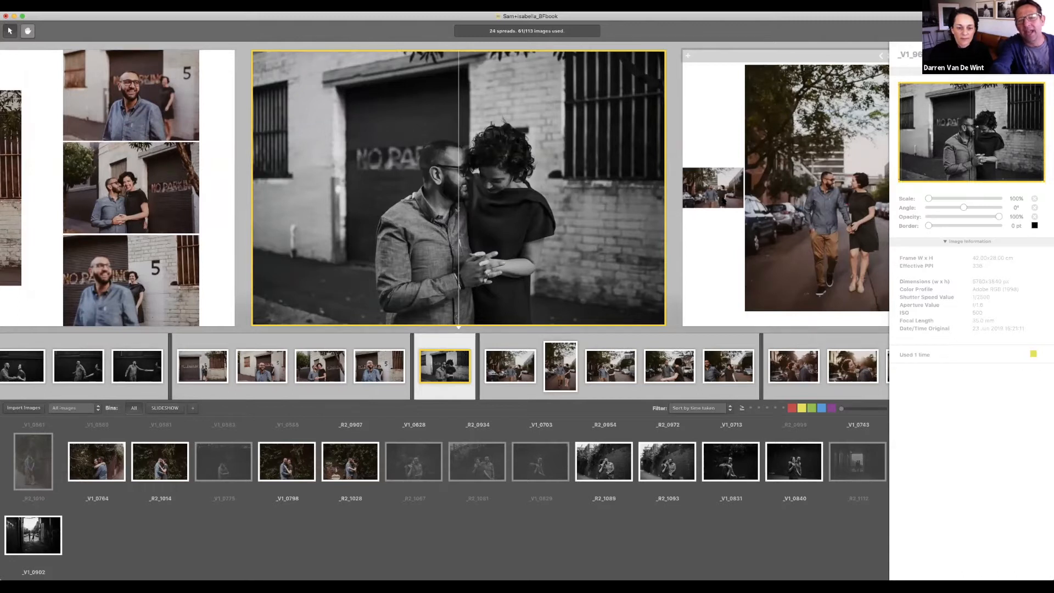
scroll(723, 201, right, 1)
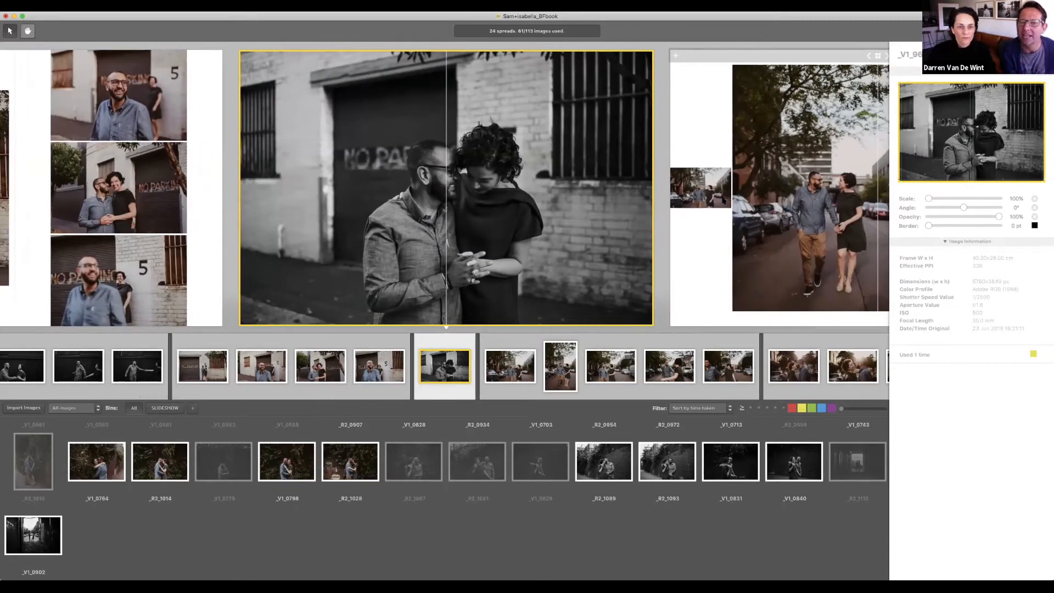
scroll(723, 201, right, 1)
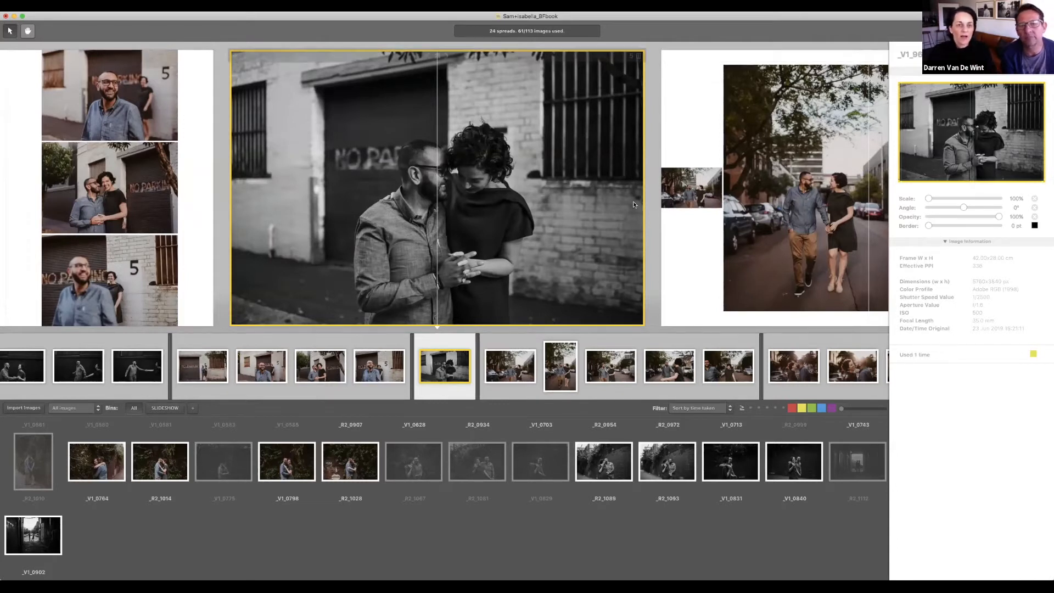
scroll(523, 199, left, 2)
scroll(524, 198, left, 4)
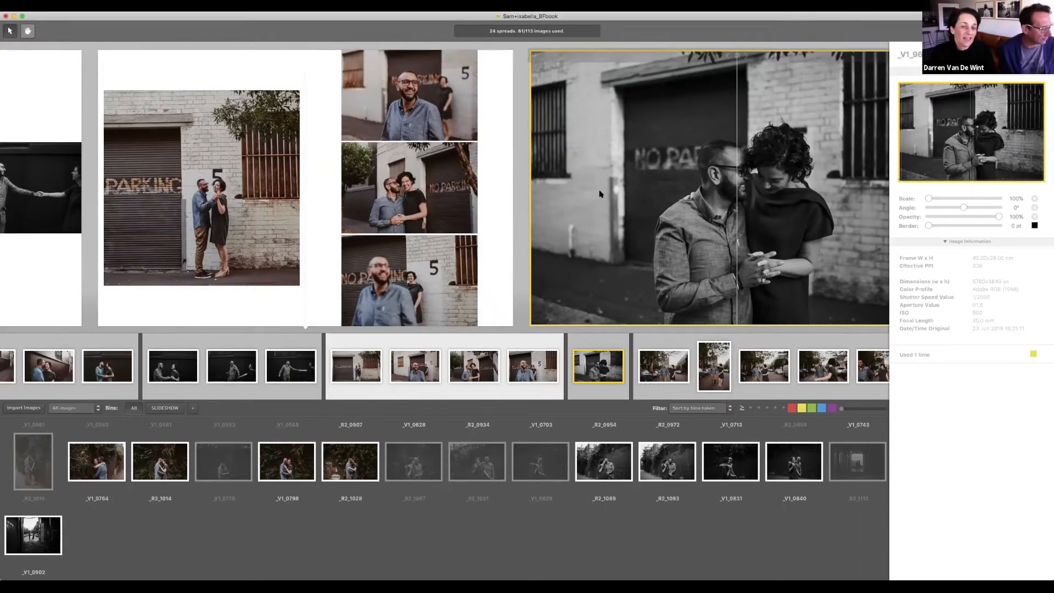
scroll(601, 193, right, 7)
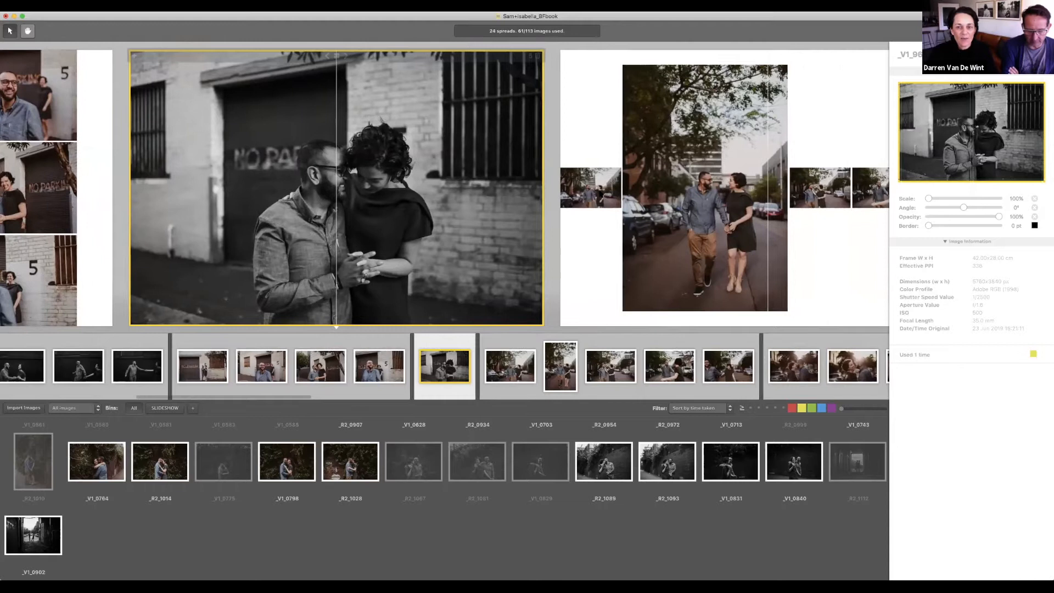
scroll(600, 193, right, 1)
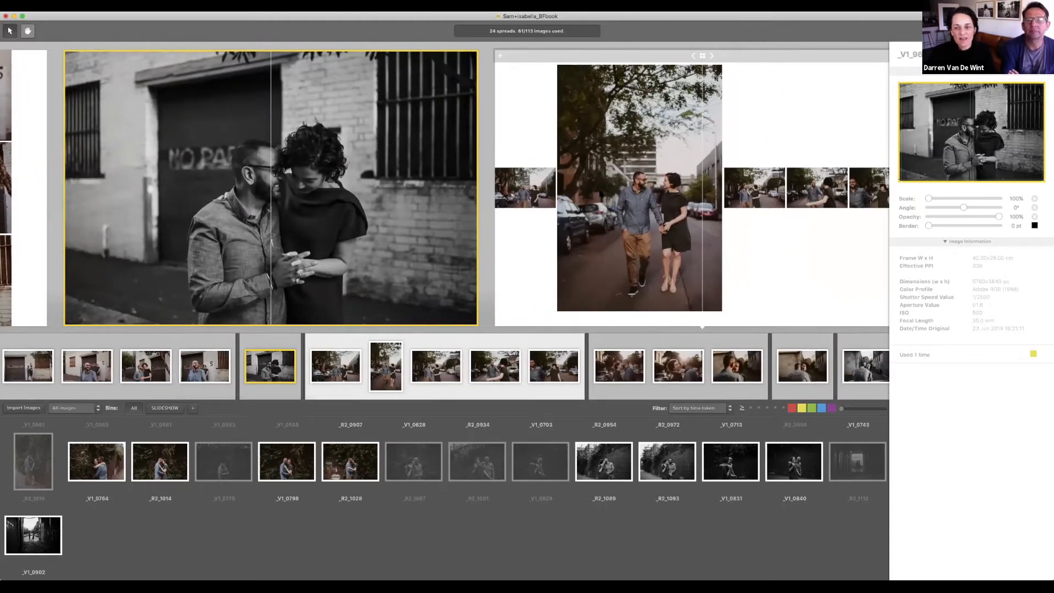
scroll(689, 203, right, 1)
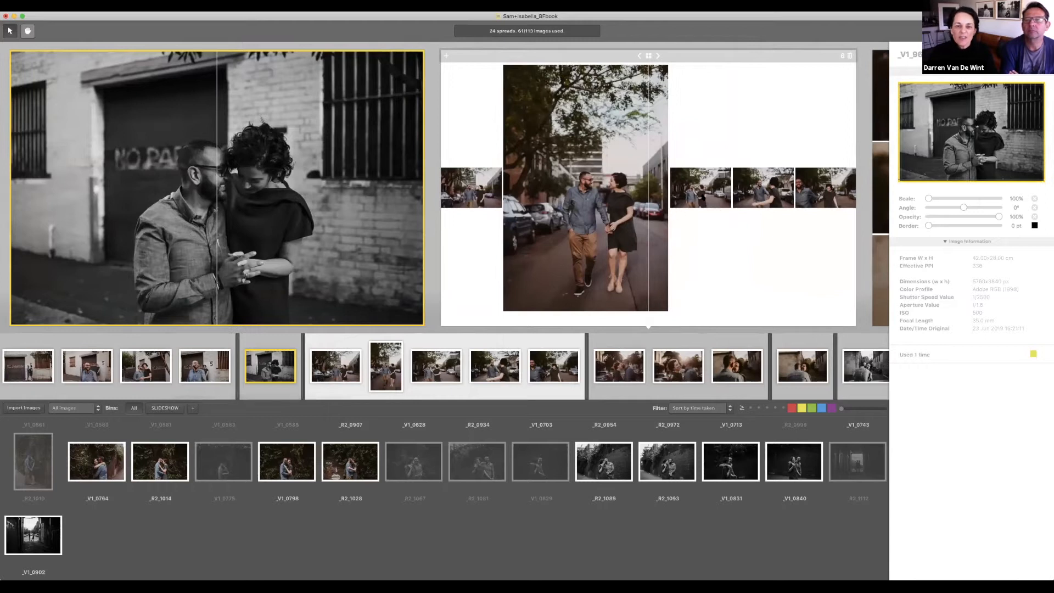
Step: Delete the spread of the couple walking down the street
click(658, 56)
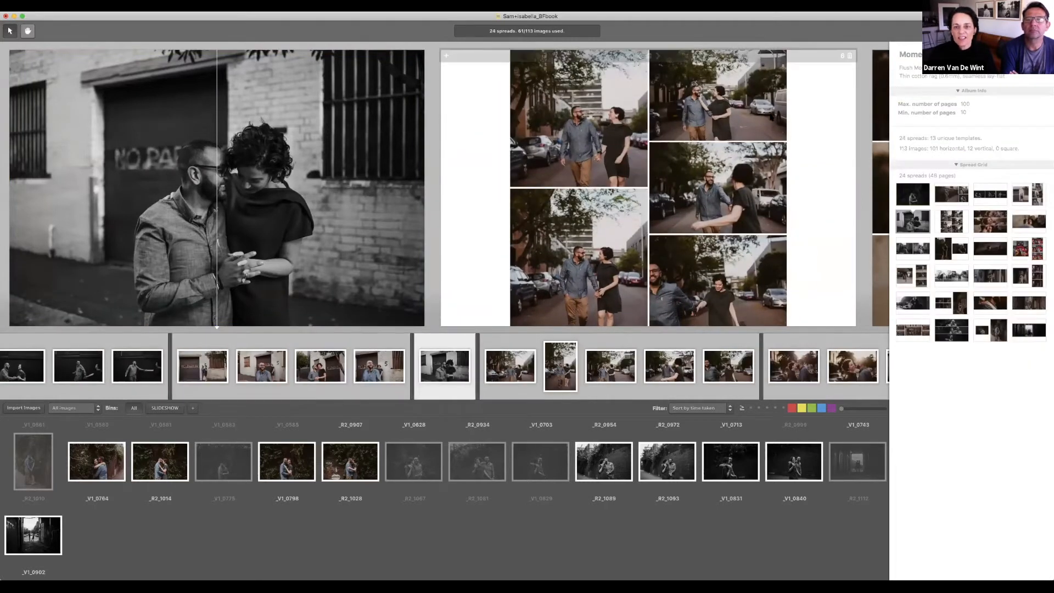
scroll(765, 99, right, 2)
click(763, 57)
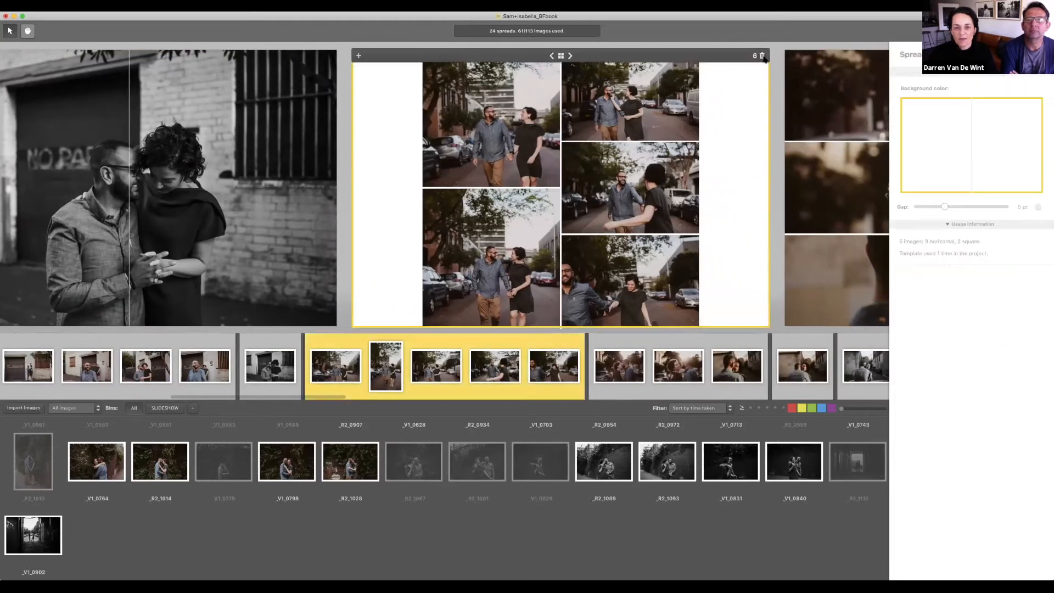
key(BackSpace)
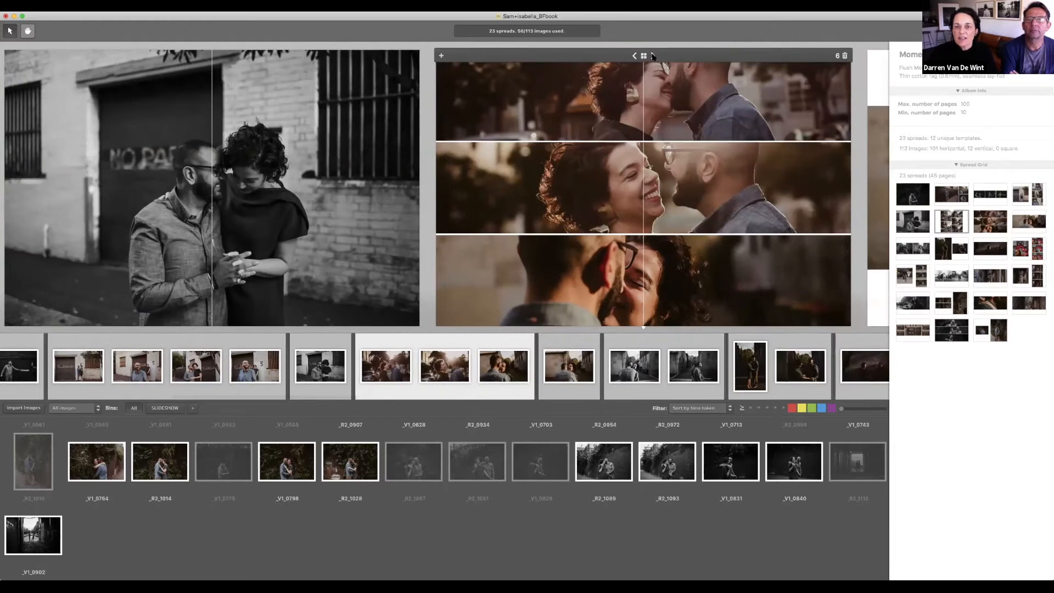
Step: Remove both small photos from the kiss spread so one photo remains
click(653, 57)
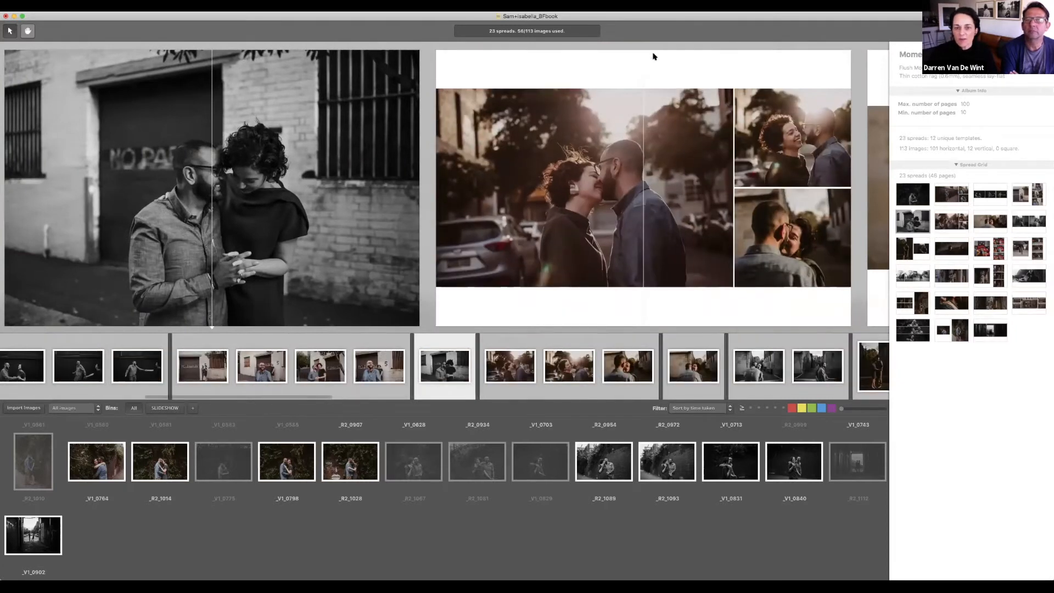
click(767, 168)
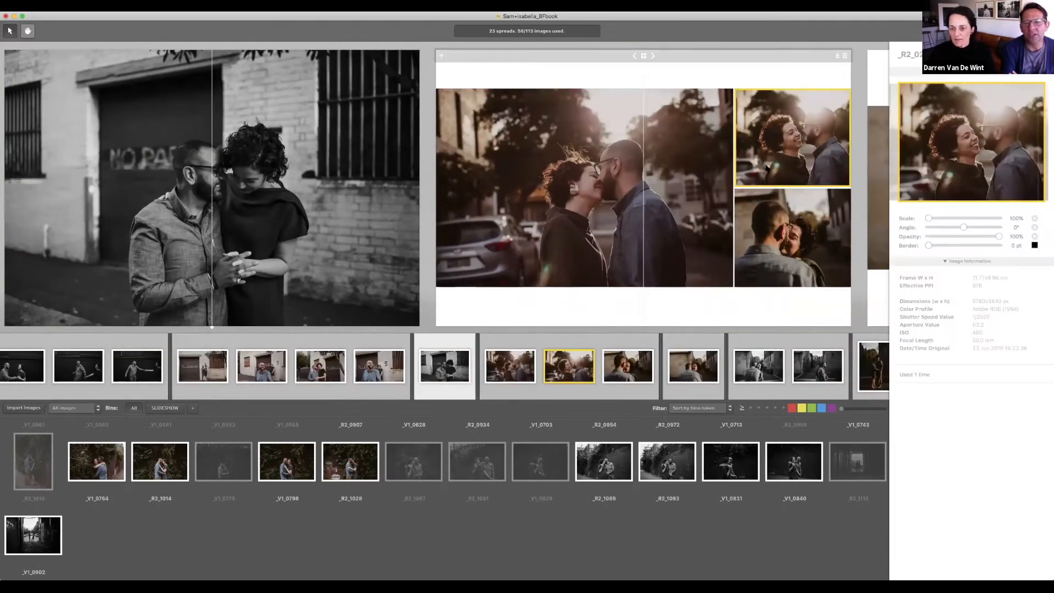
key(Delete)
click(765, 242)
key(Delete)
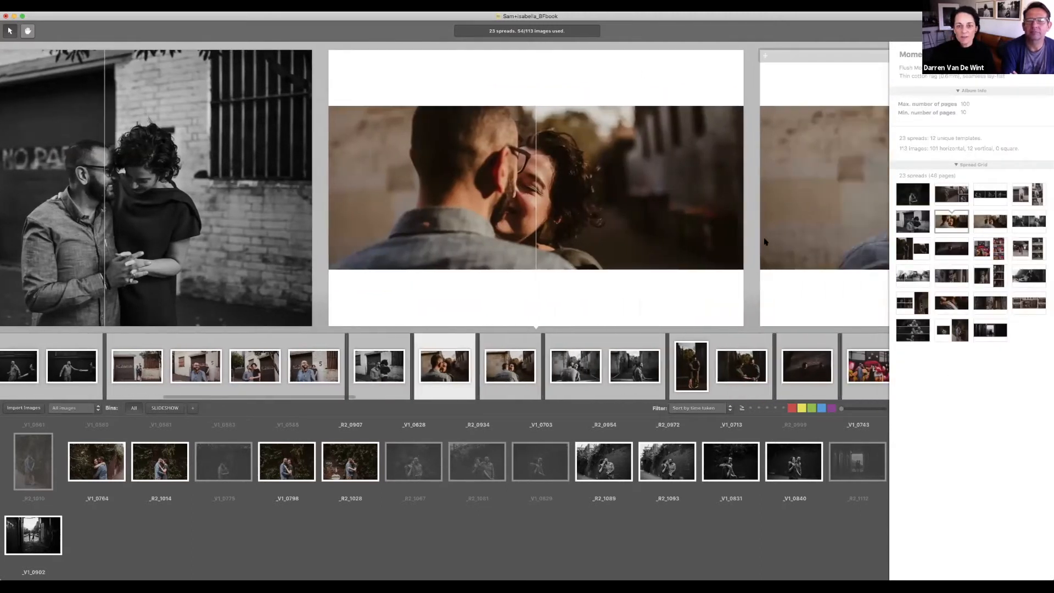
Step: Delete the spread with the couple's smiling close-up
scroll(766, 242, right, 5)
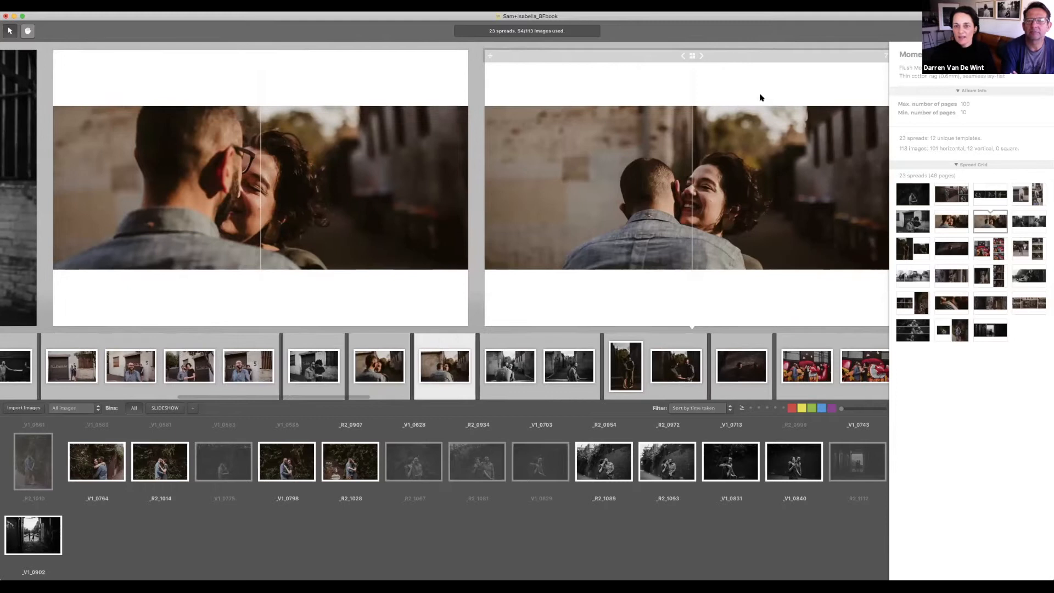
scroll(790, 82, right, 2)
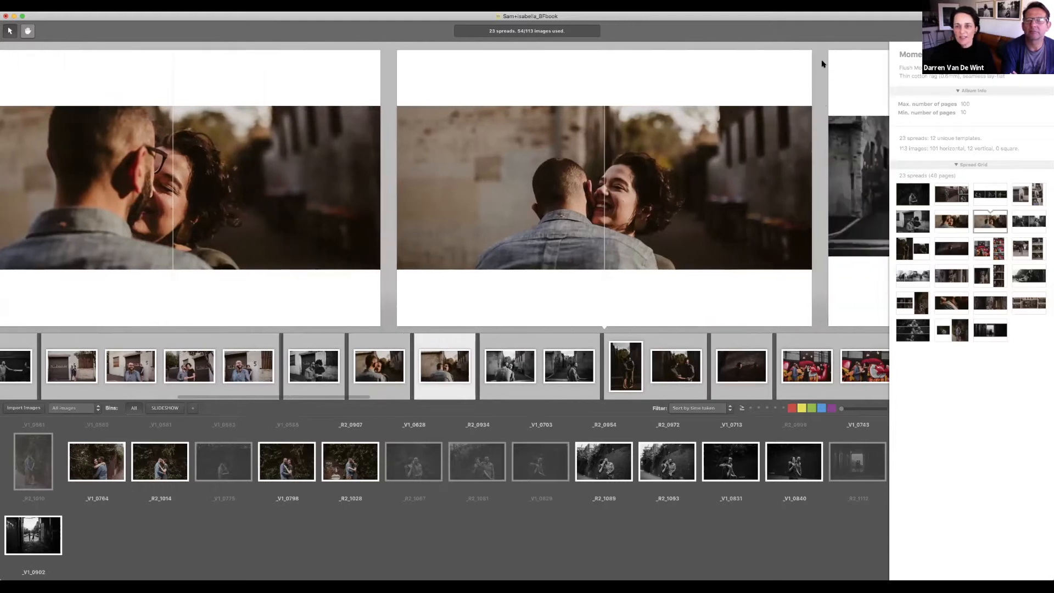
click(806, 55)
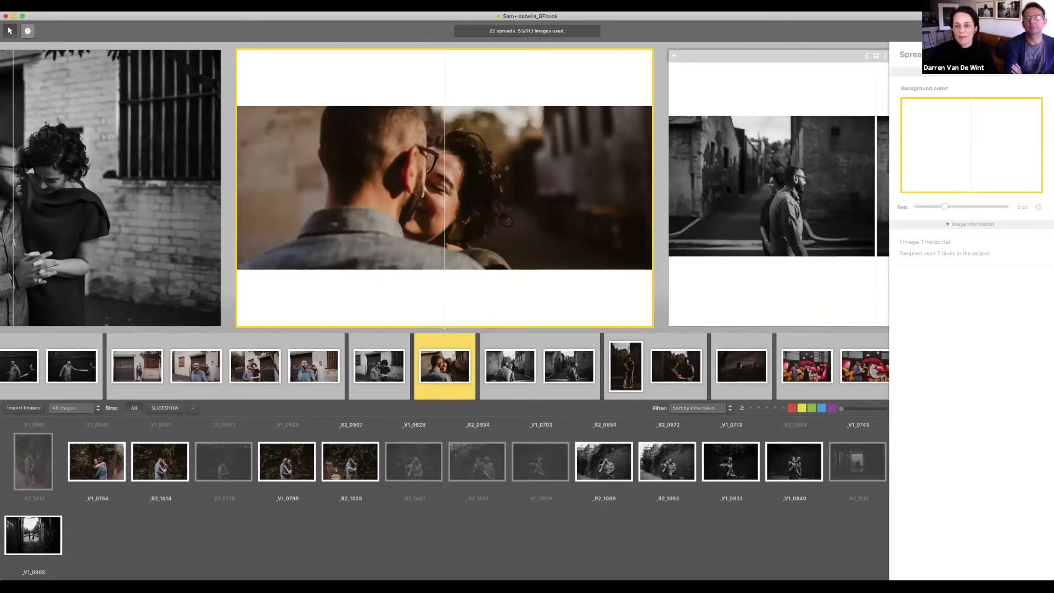
Step: Remove the hugging photo from the alley spread and make the remaining photo full-bleed
scroll(728, 190, right, 5)
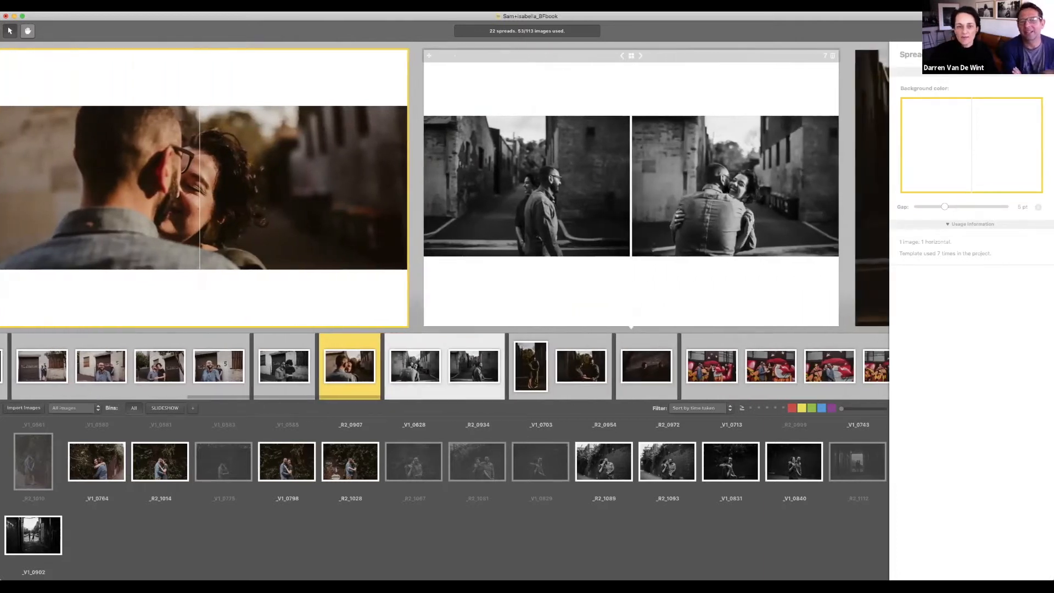
click(713, 200)
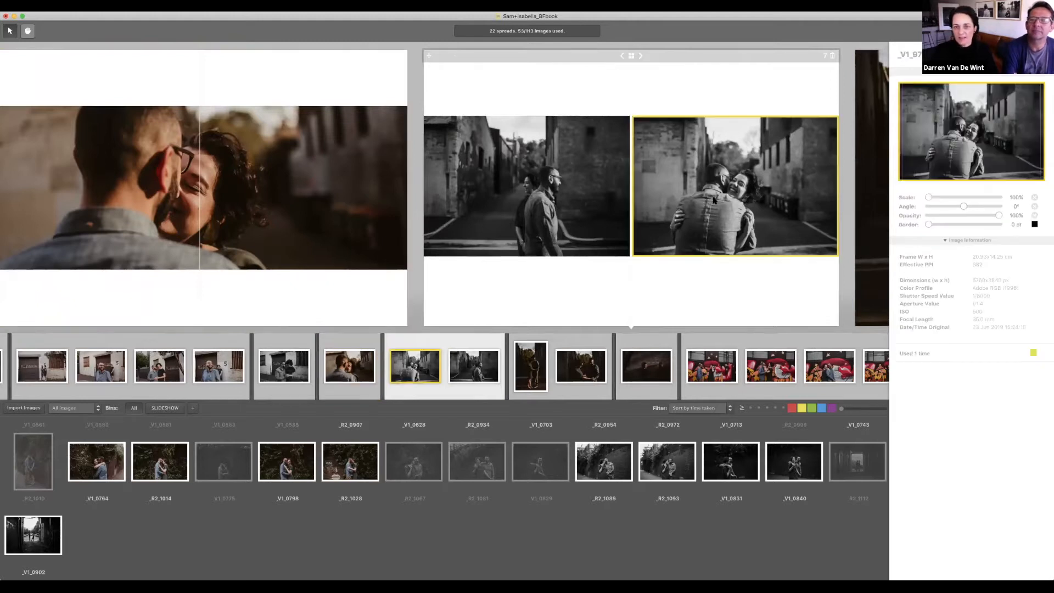
key(Delete)
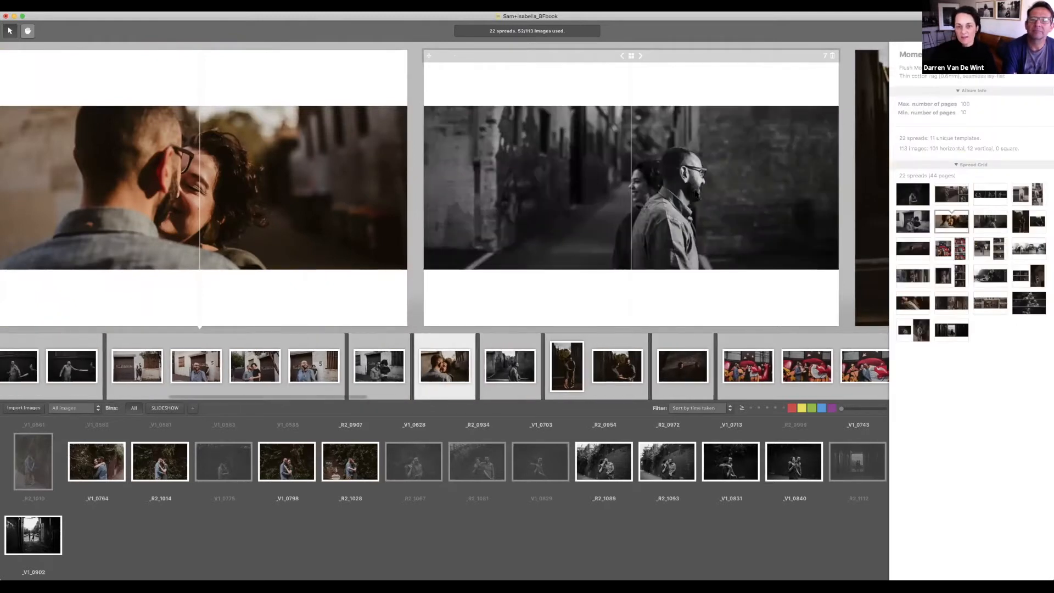
click(639, 56)
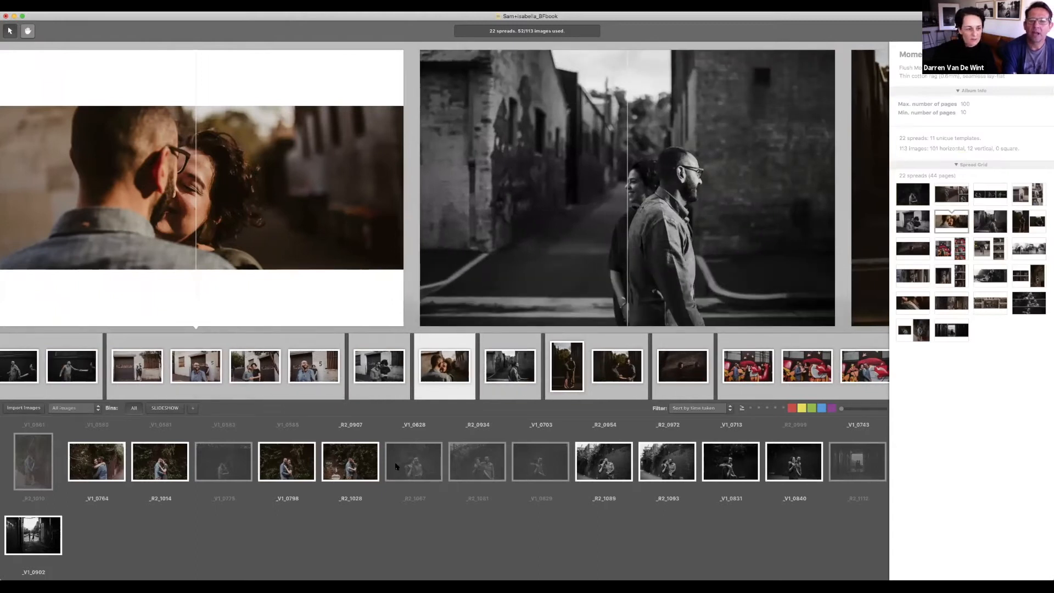
Step: Place the _V1_9750 hug shot on the right-hand spread
scroll(397, 466, up, 5)
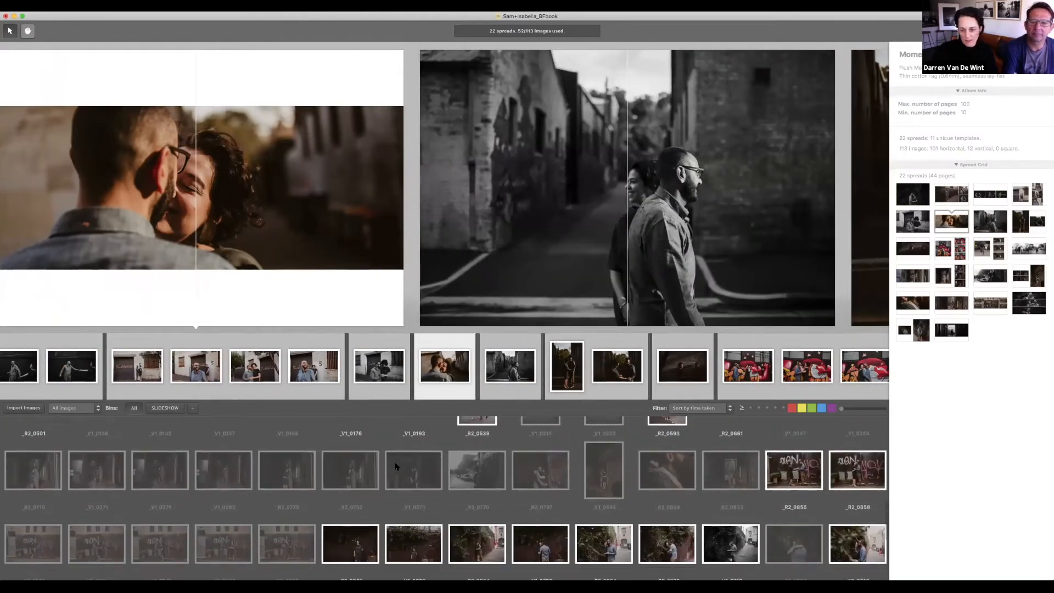
scroll(396, 466, up, 2)
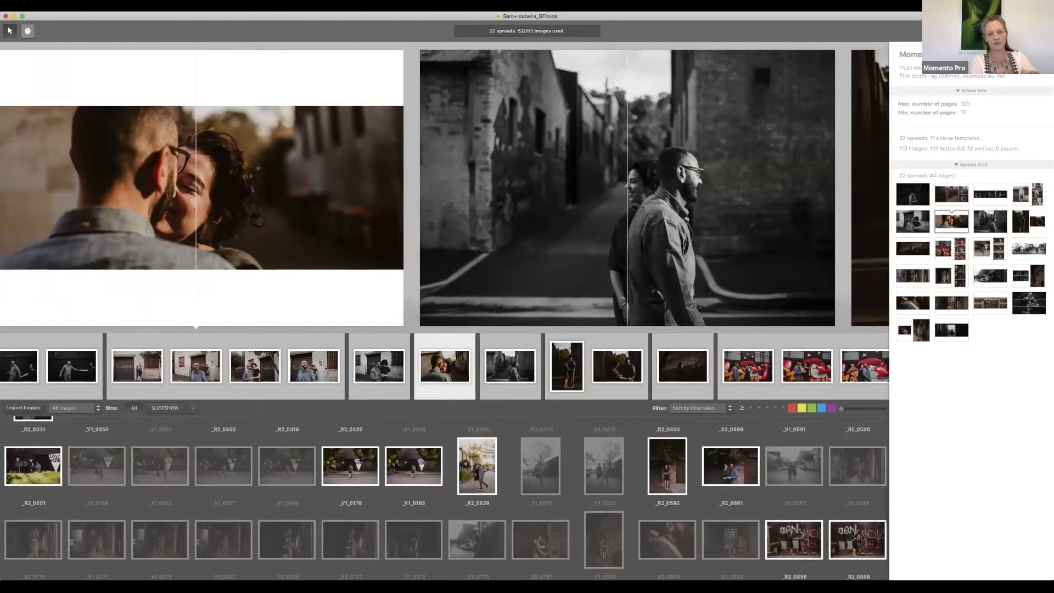
scroll(396, 466, up, 3)
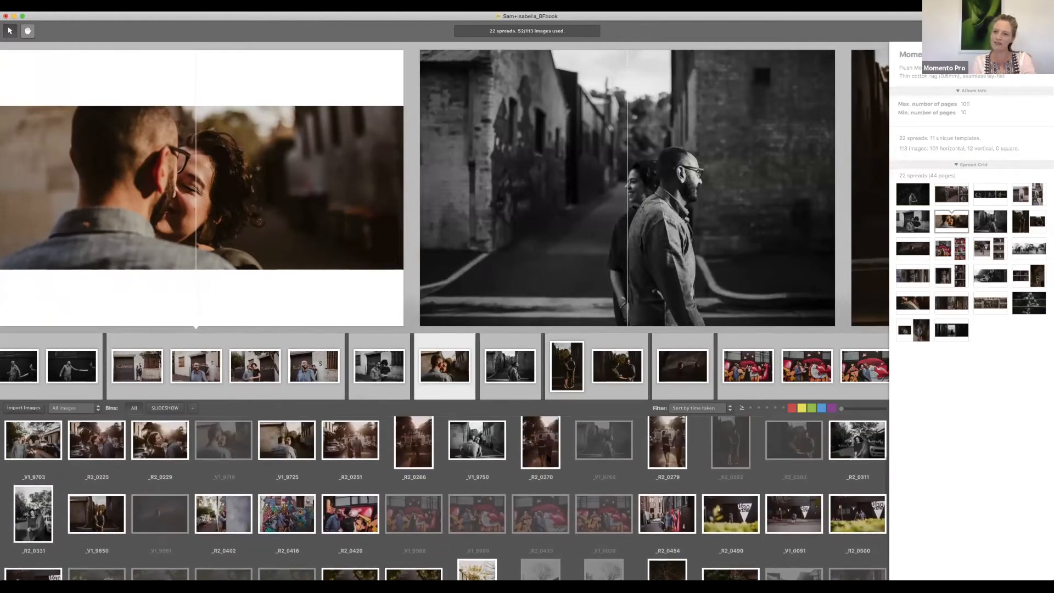
drag(476, 439, 511, 234)
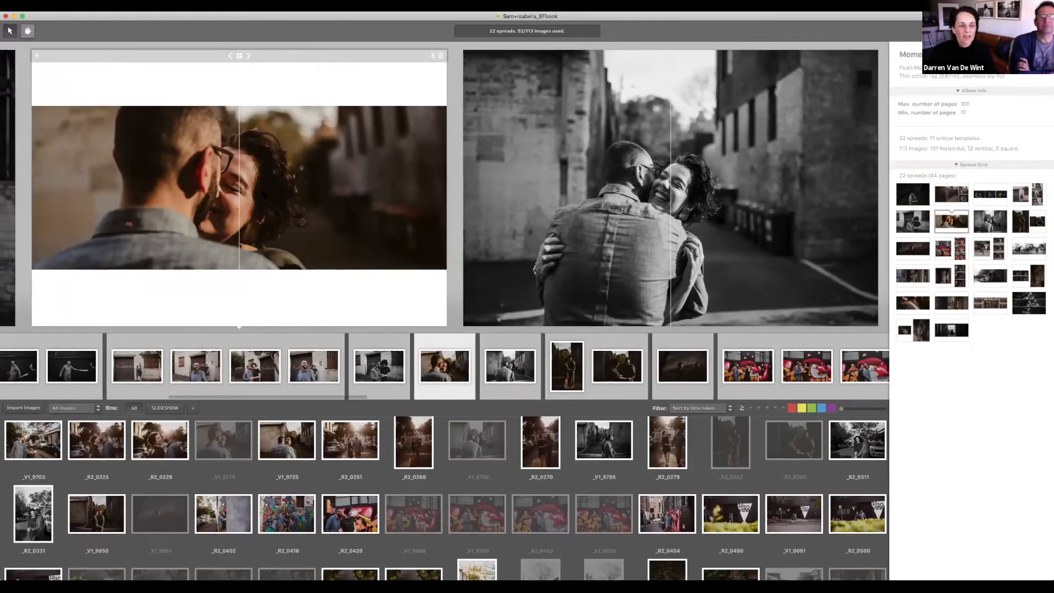
Step: Merge the kiss and hug spreads into one spread with both photos side by side
click(444, 207)
drag(447, 210, 484, 318)
drag(415, 262, 400, 226)
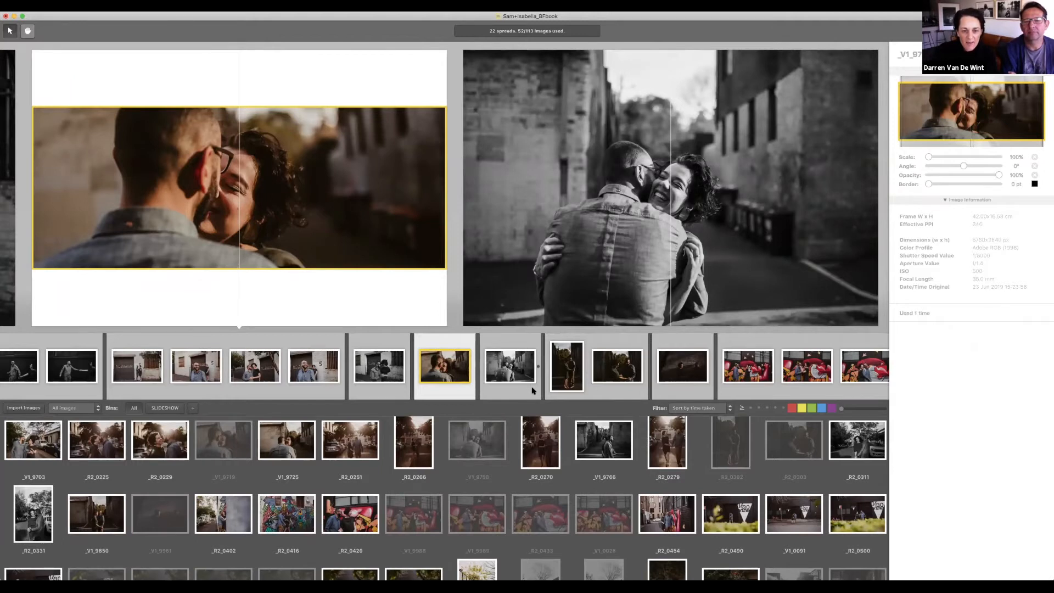
key(super+z)
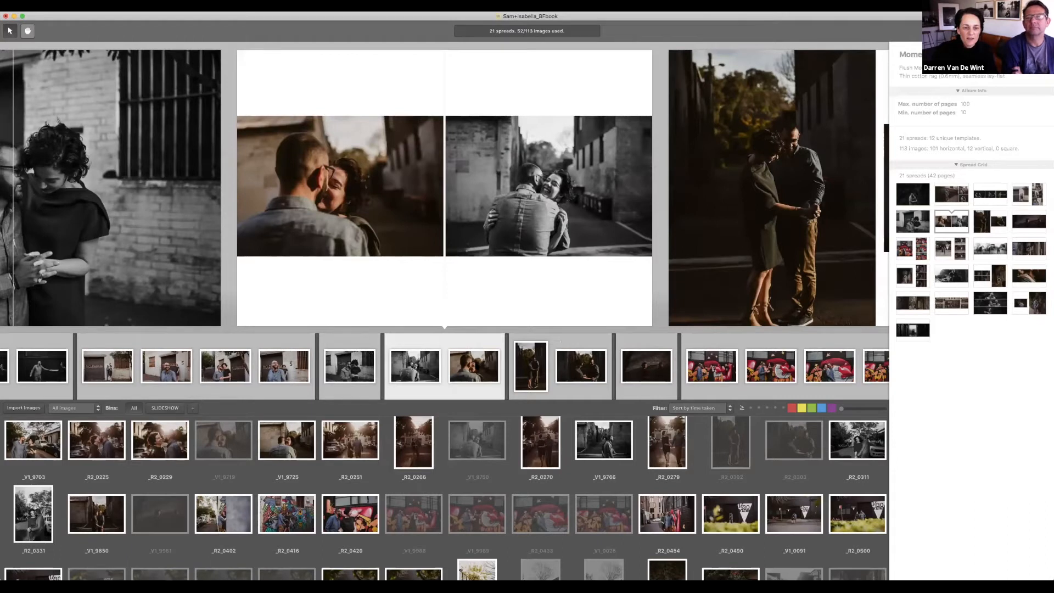
drag(477, 366, 507, 362)
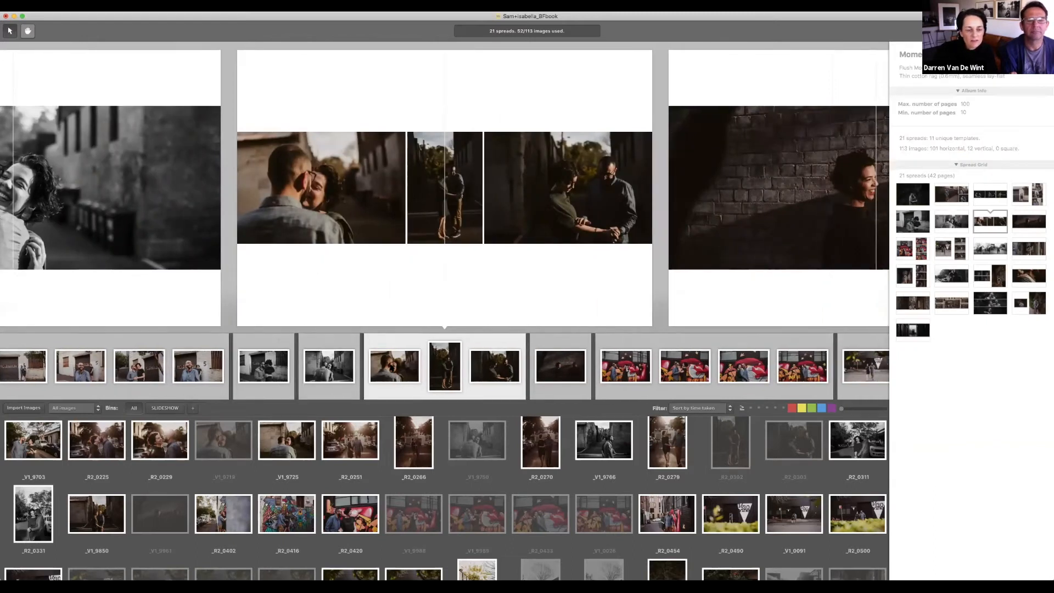
click(322, 188)
drag(387, 366, 358, 364)
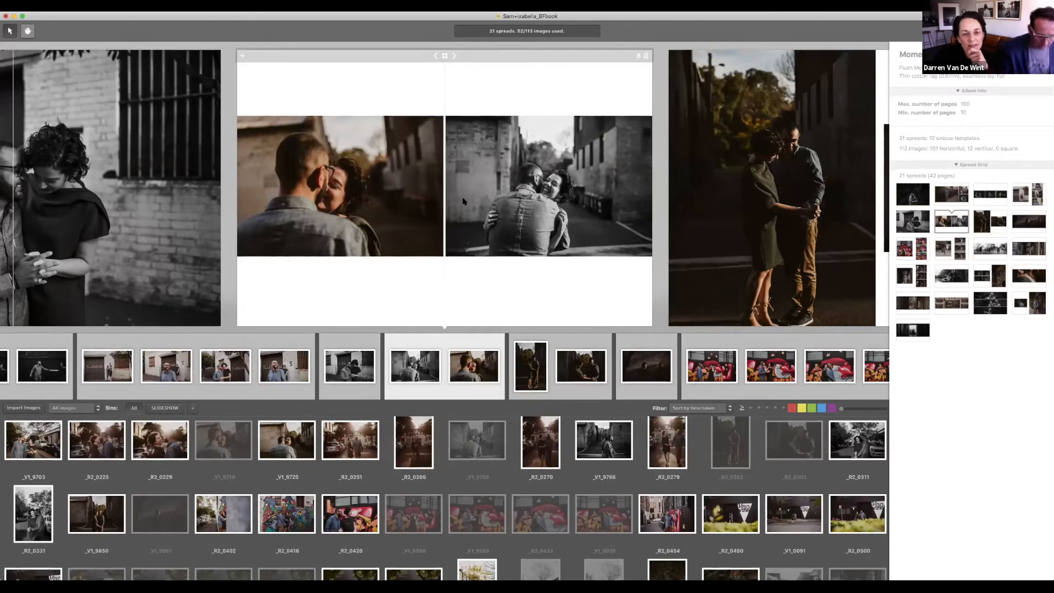
Step: Delete the colour kiss photo from the merged spread, keeping only the black-and-white hug photo
double_click(462, 202)
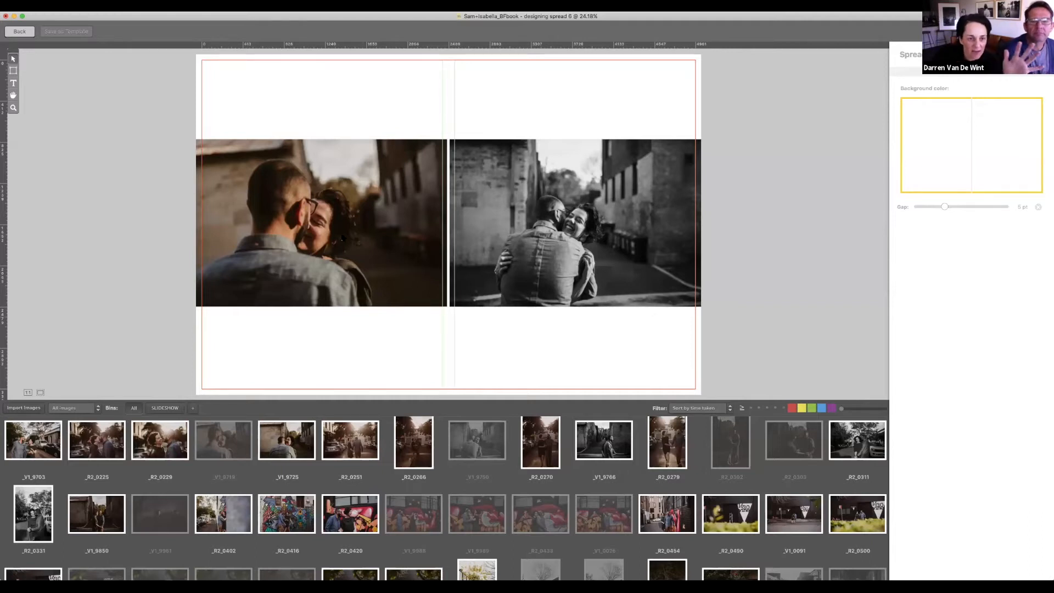
click(361, 238)
key(Delete)
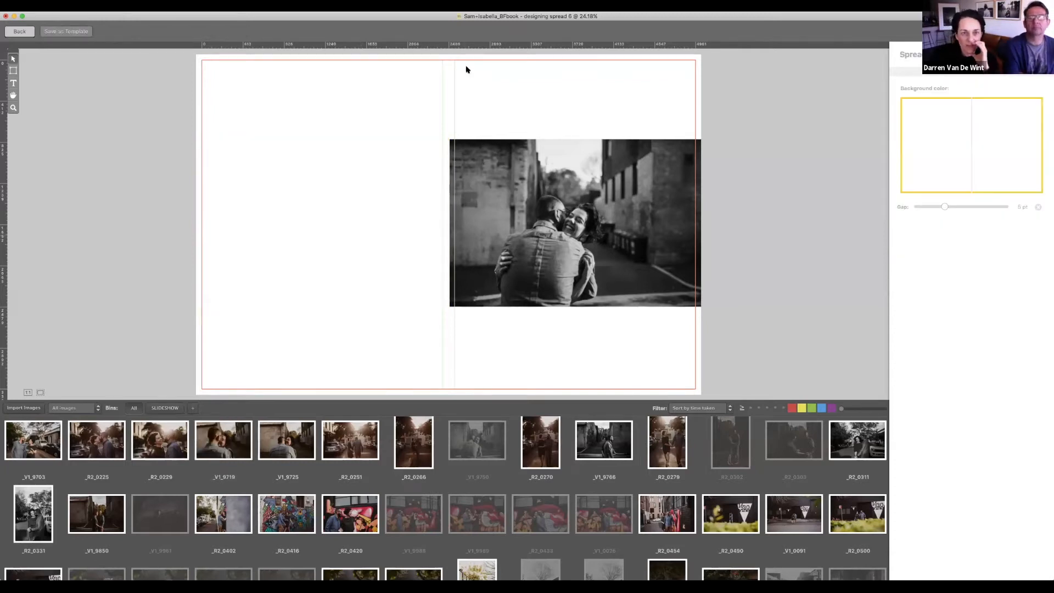
click(477, 202)
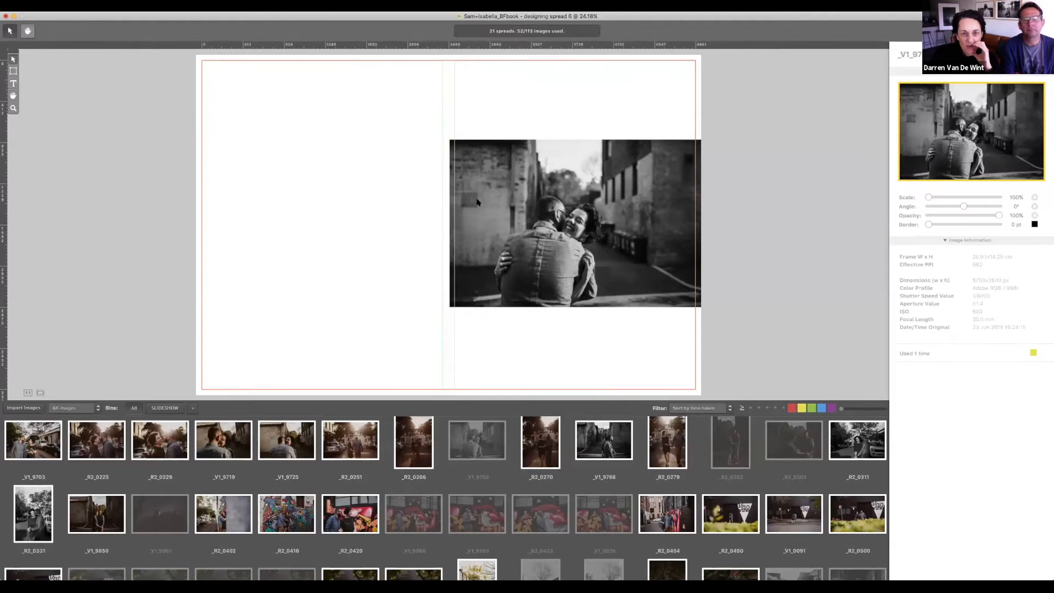
key(Escape)
Step: Give the hug photo a full-bleed layout and move it onto the garage-door couple's spread
click(455, 60)
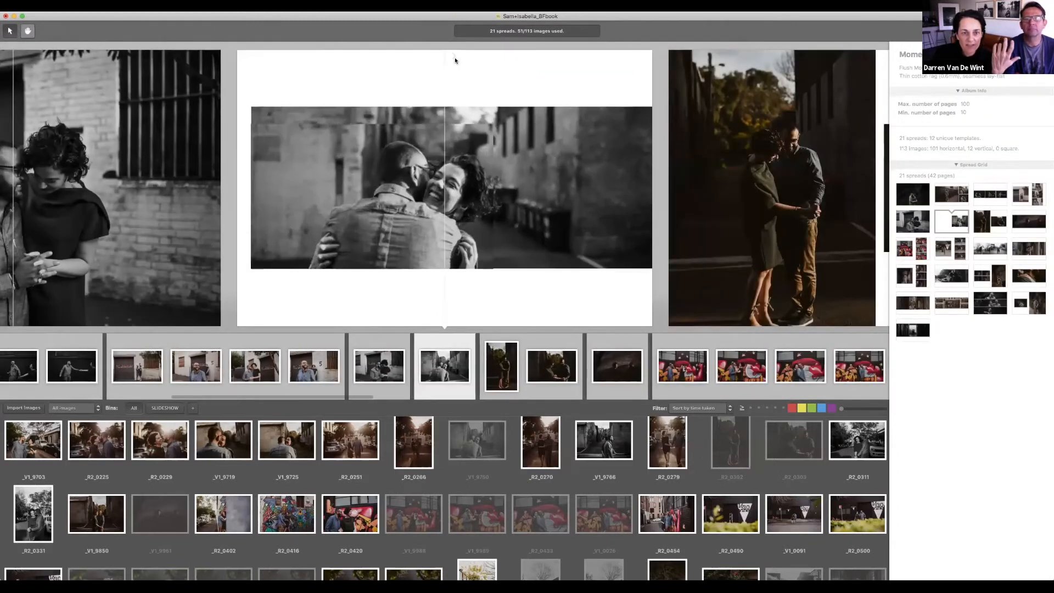
click(455, 60)
click(455, 60)
click(455, 60)
click(455, 59)
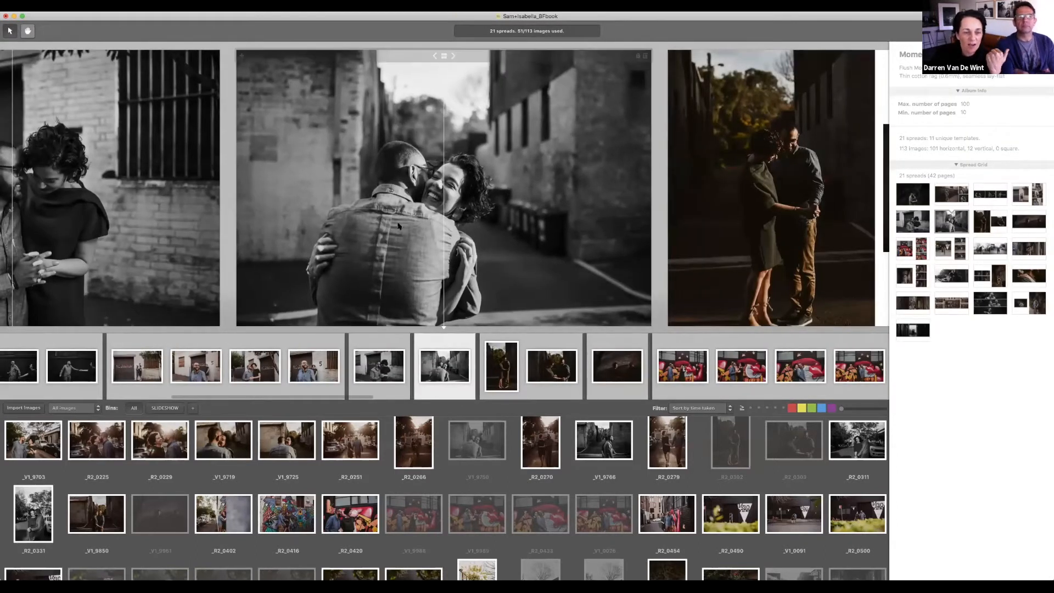
scroll(398, 226, left, 5)
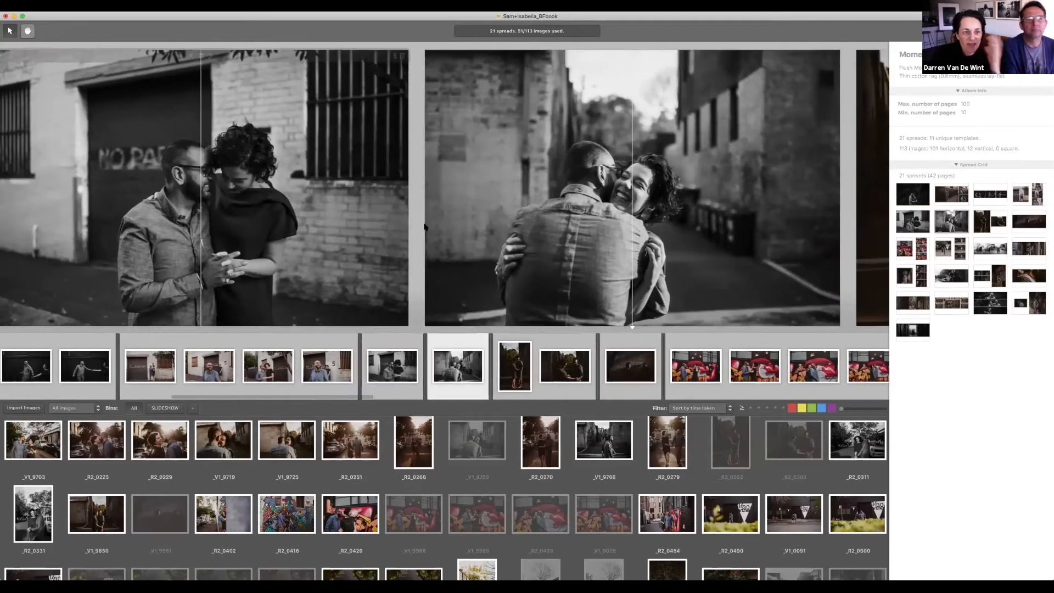
drag(450, 221, 402, 379)
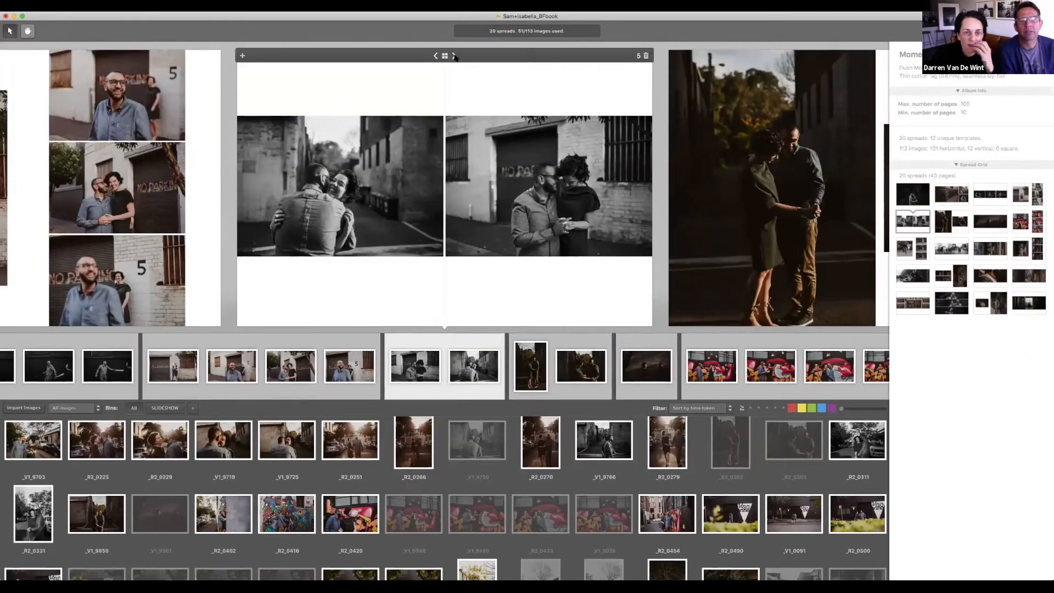
Step: Try a stacked layout, then settle on side-by-side photos with white margins and review the 20 spreads
click(454, 56)
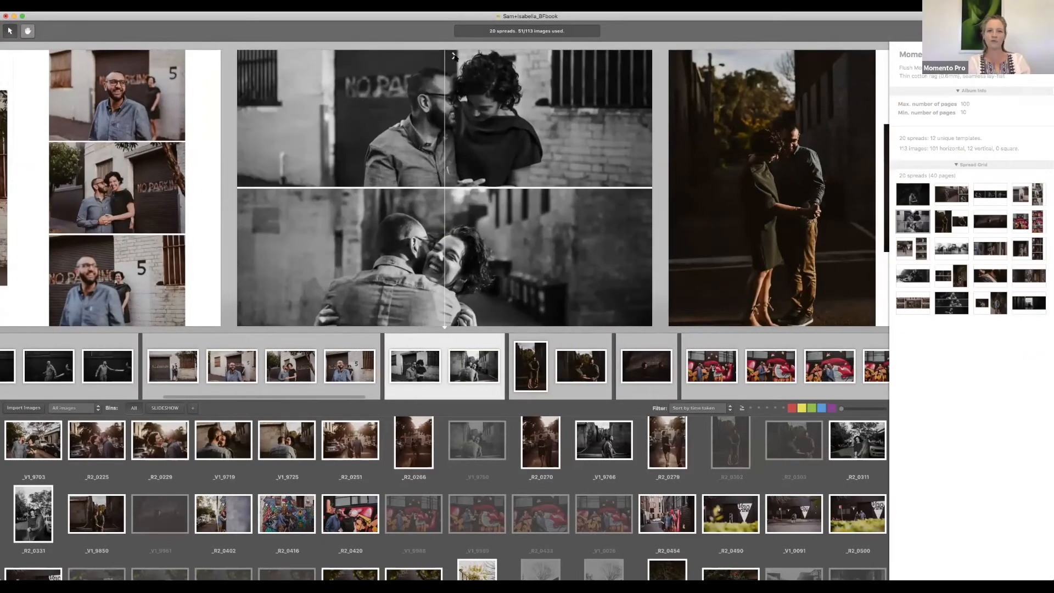
click(455, 56)
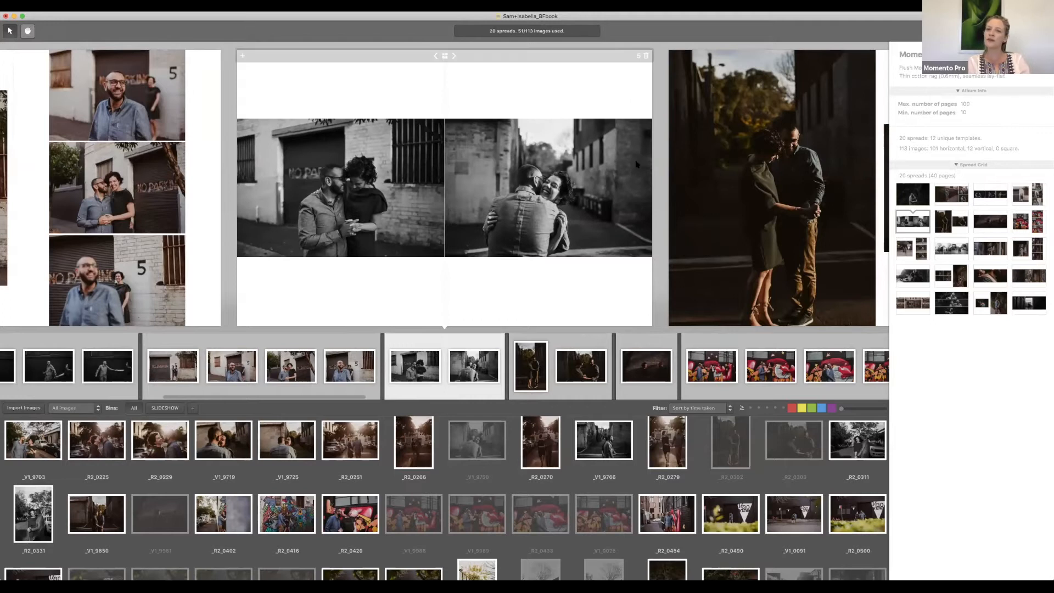
scroll(635, 164, right, 3)
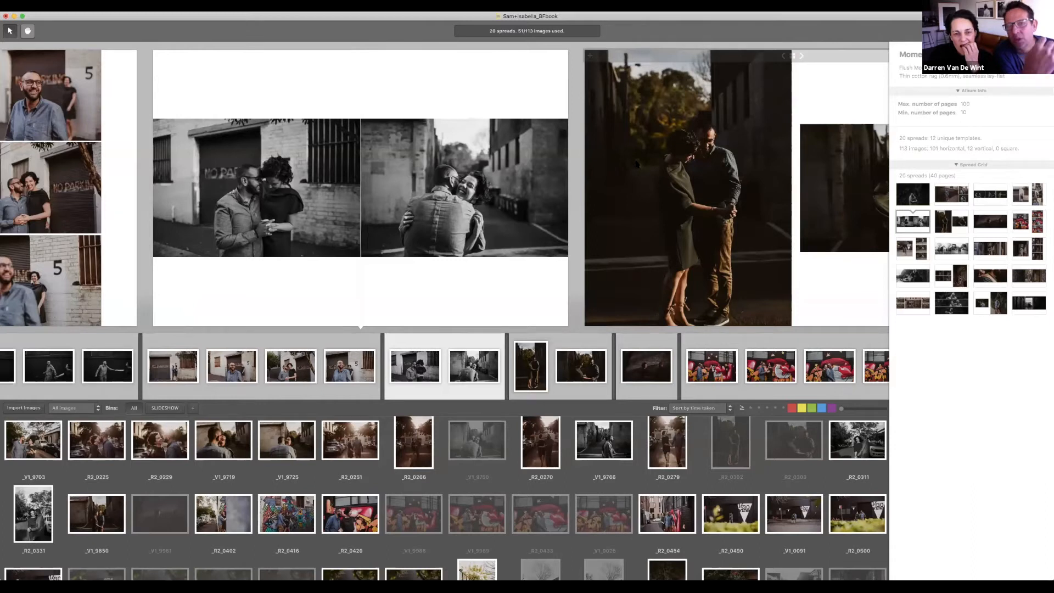
scroll(635, 164, right, 1)
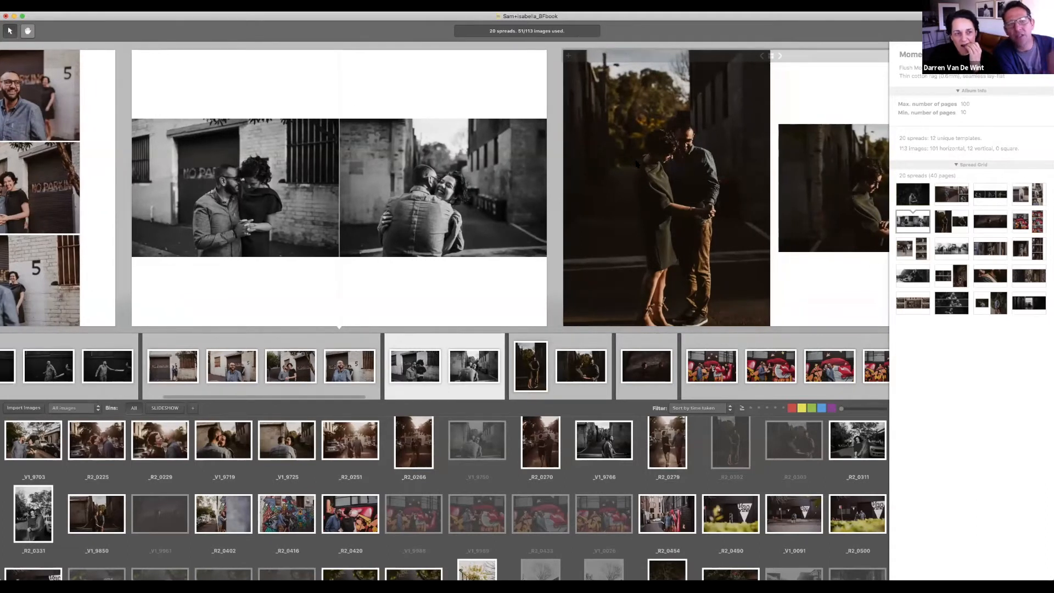
scroll(635, 164, right, 3)
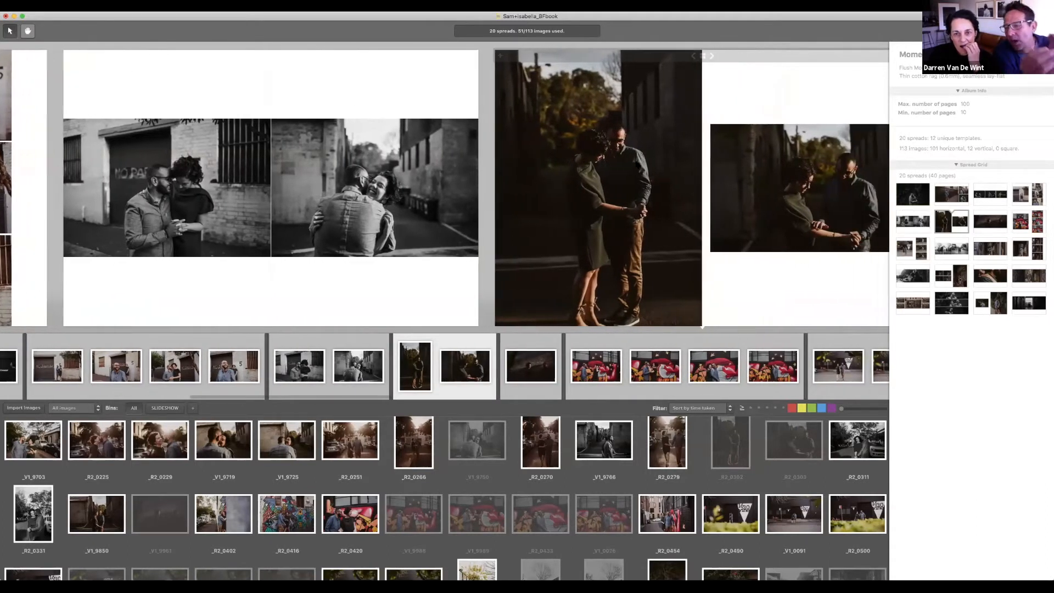
scroll(637, 164, right, 2)
scroll(636, 164, right, 2)
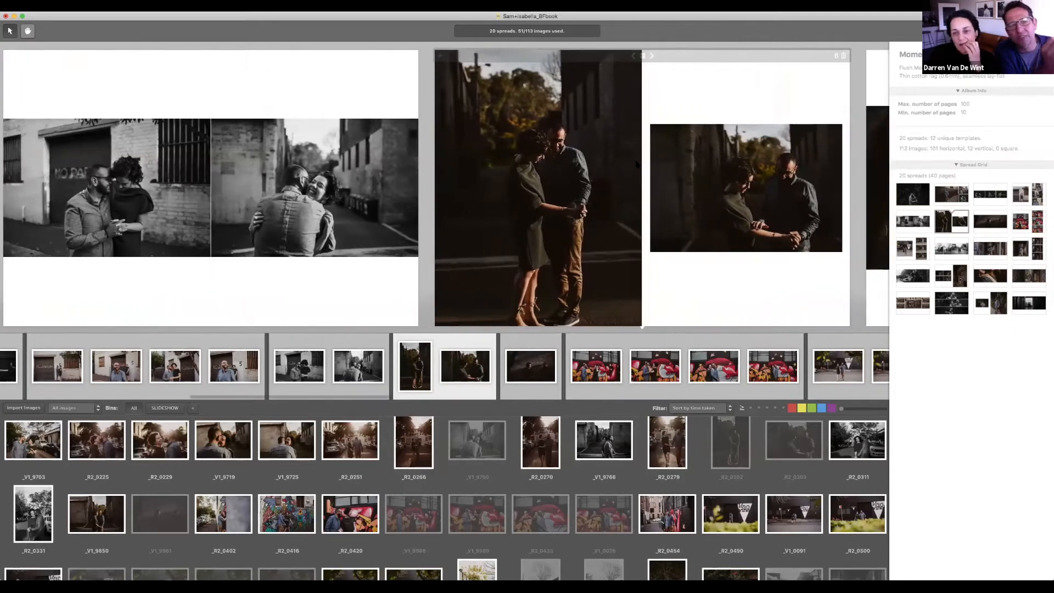
scroll(635, 164, right, 5)
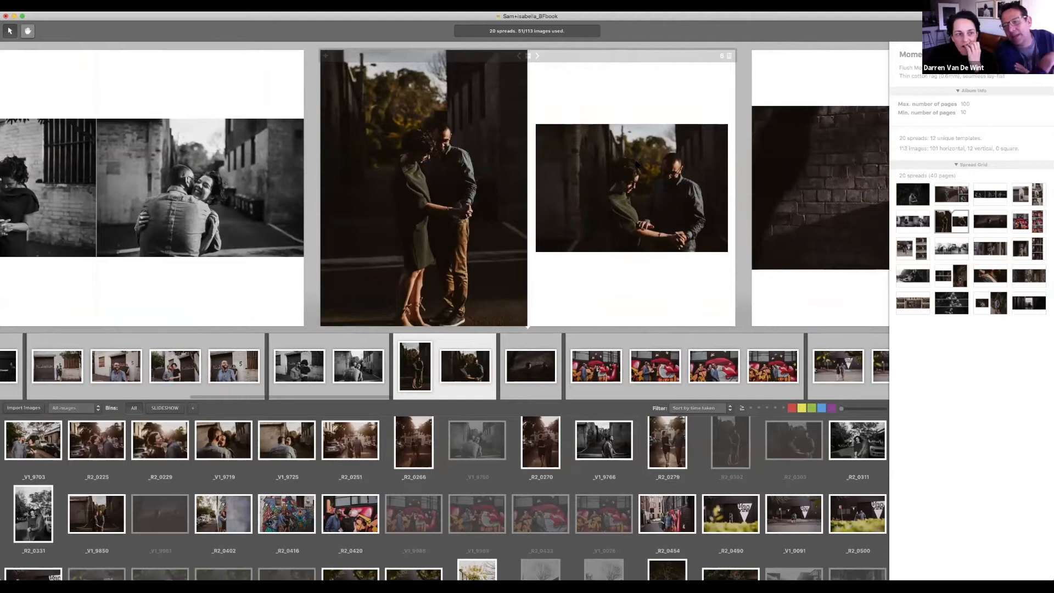
scroll(636, 164, left, 8)
scroll(637, 164, left, 1)
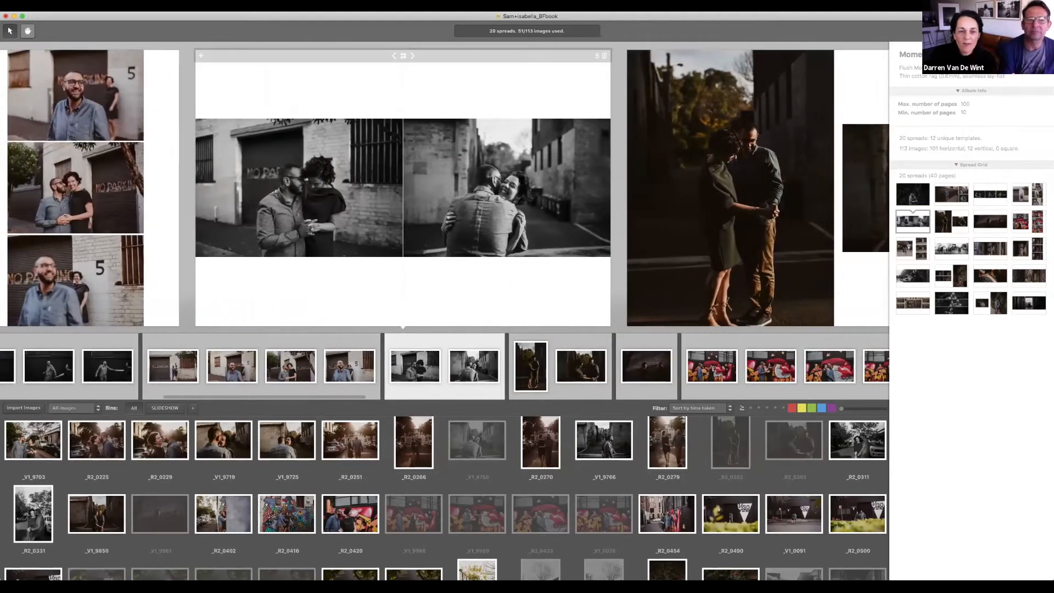
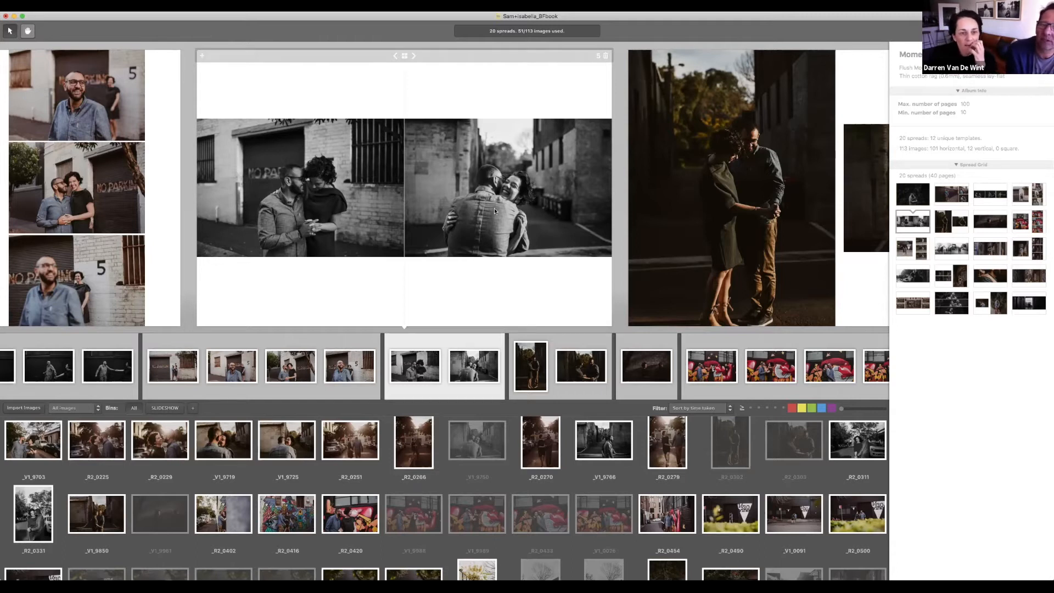
Step: Delete the dancing-couple alley spread, leaving 19 spreads that use 49 images
scroll(494, 211, right, 2)
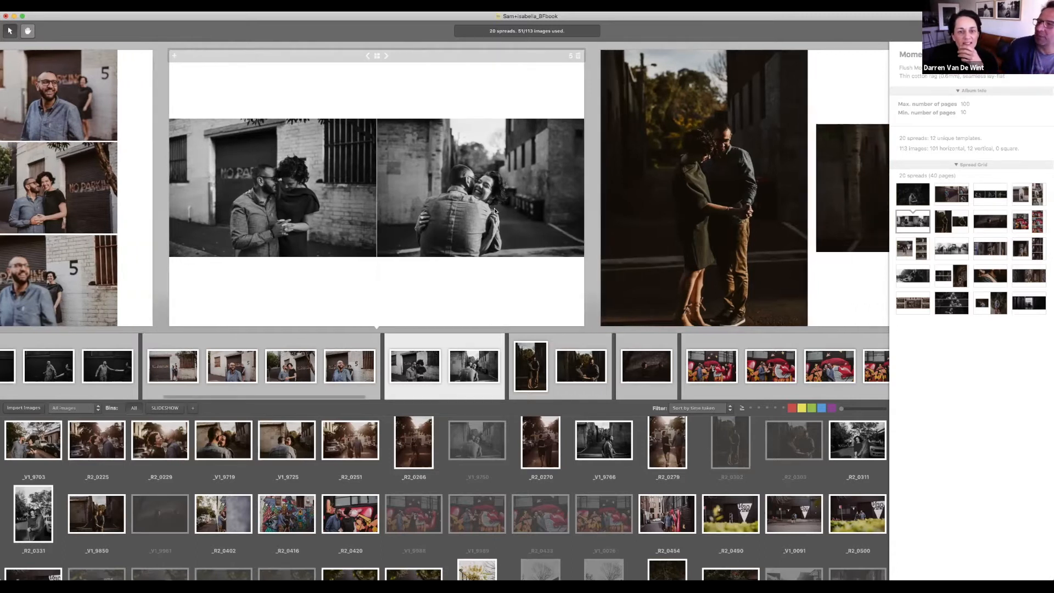
scroll(494, 211, right, 5)
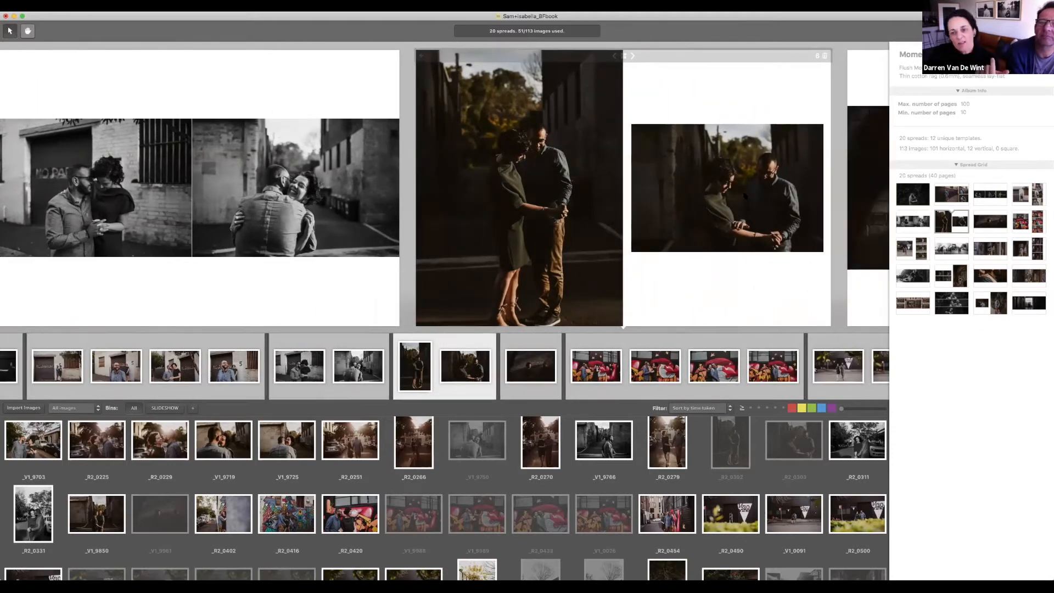
scroll(743, 195, left, 1)
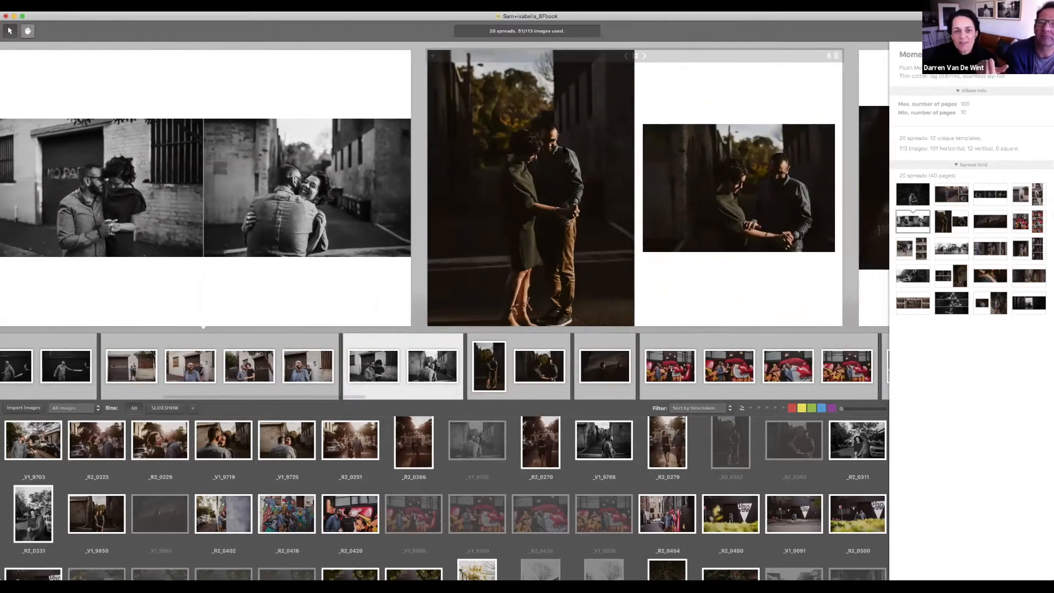
click(836, 58)
click(836, 56)
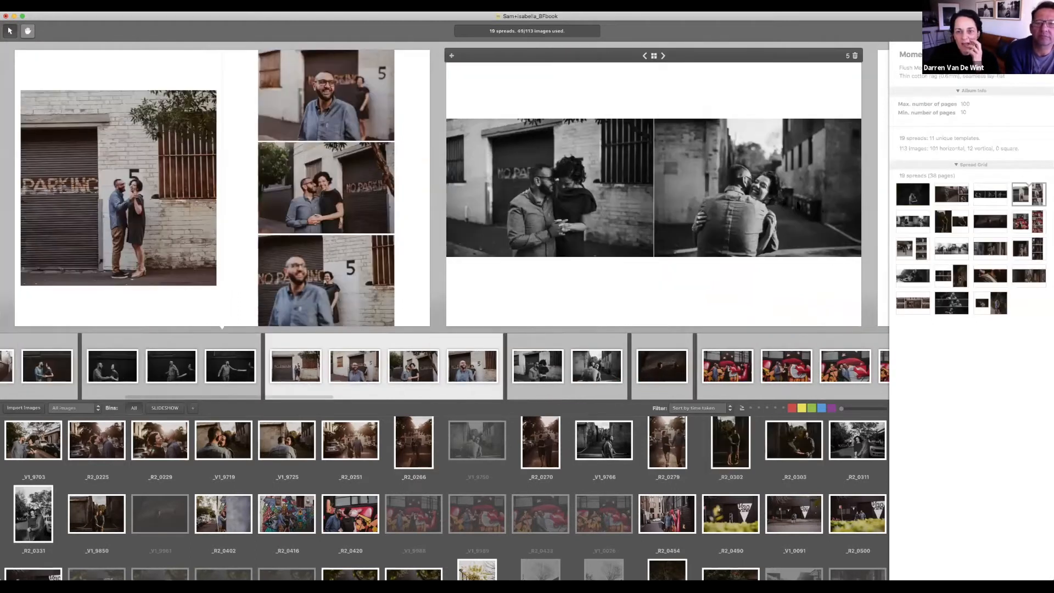
Step: Rearrange the graffiti mural spread from one large photo into an even four-photo grid
scroll(656, 225, right, 15)
scroll(656, 226, left, 6)
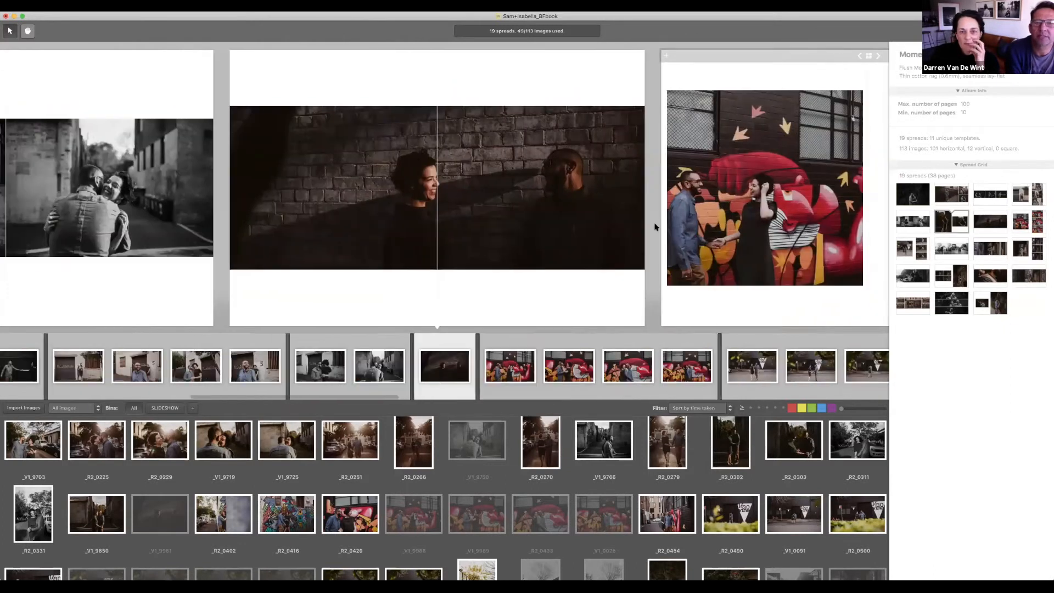
click(655, 227)
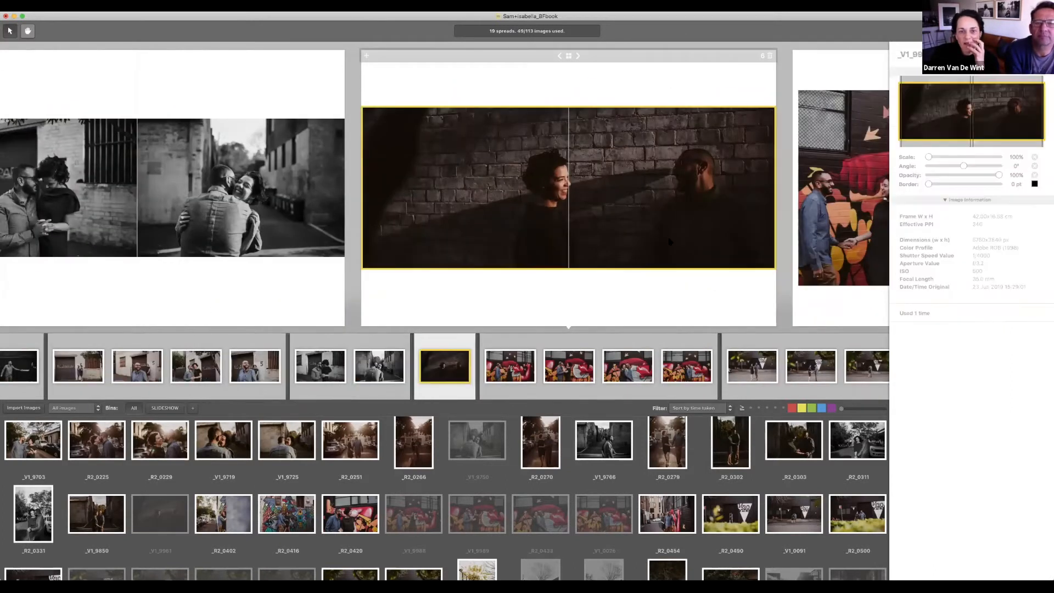
scroll(669, 242, right, 5)
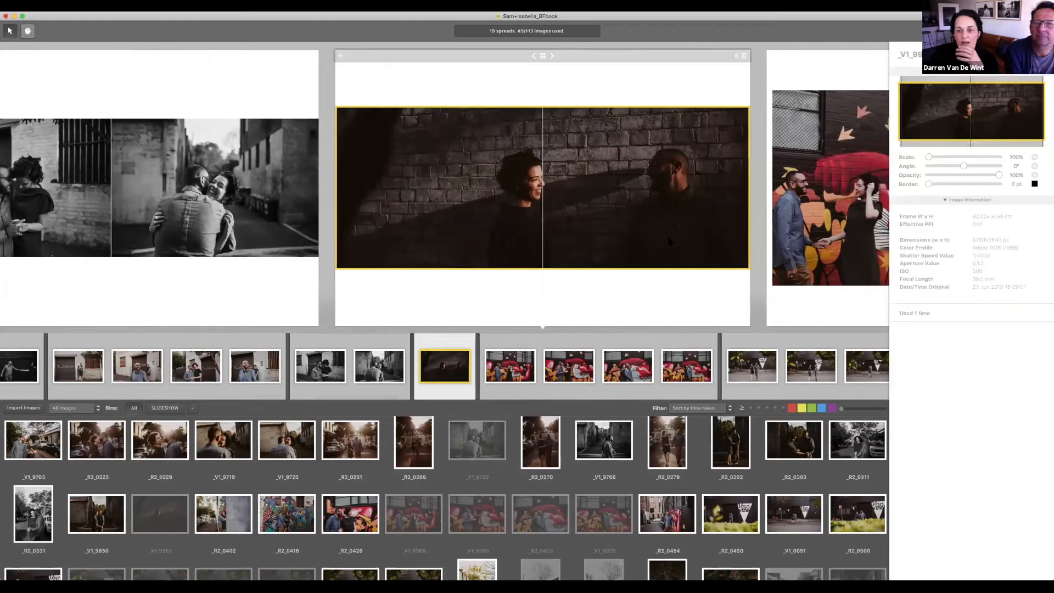
scroll(668, 240, right, 3)
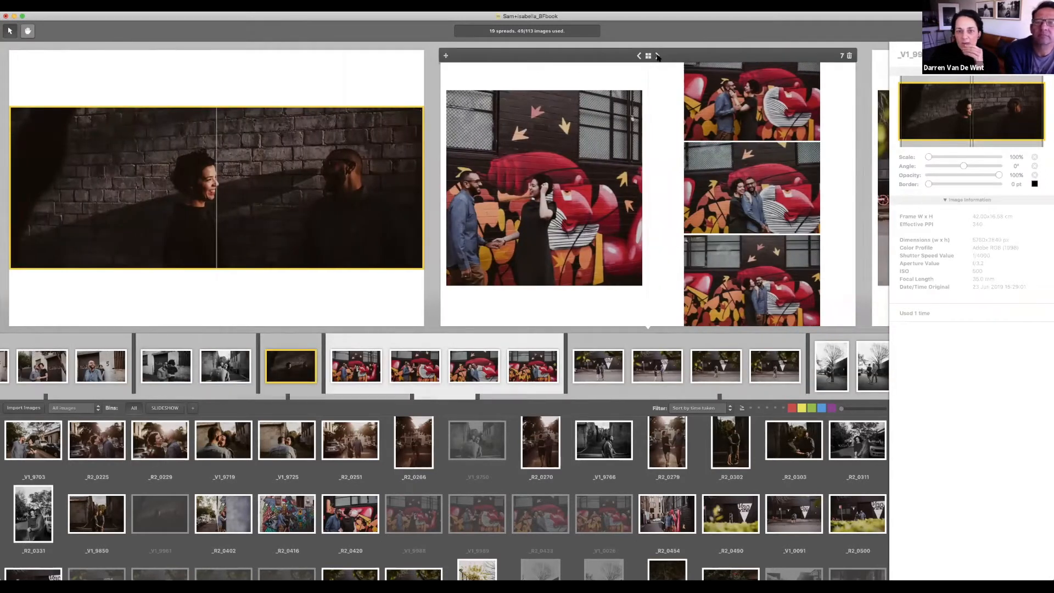
click(658, 56)
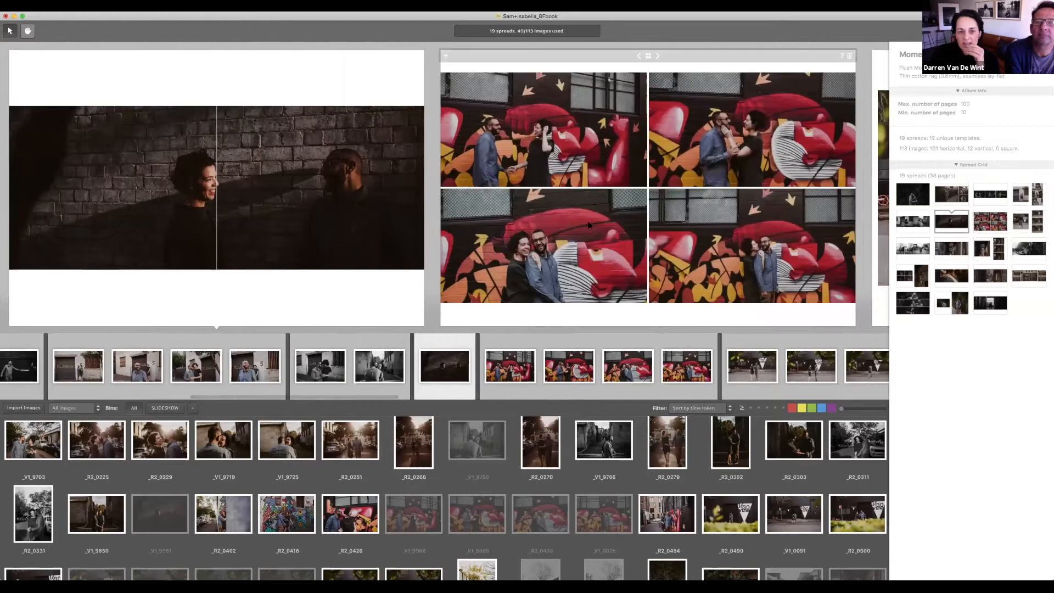
click(740, 251)
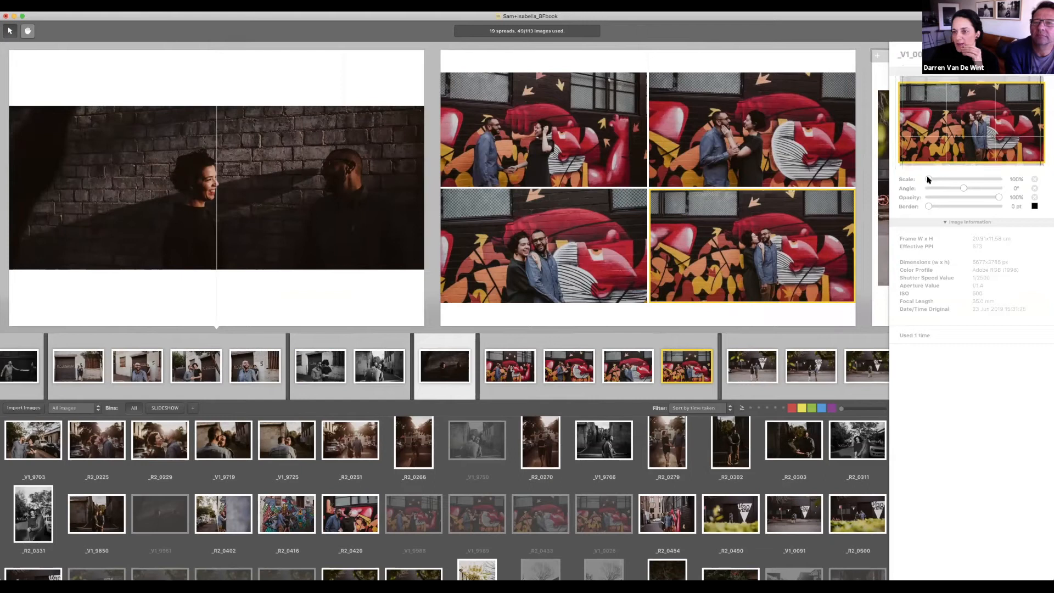
Step: Enlarge the bottom-right graffiti photo to 135.27% and shift it down and left in its frame
drag(929, 179, 938, 179)
drag(999, 103, 998, 126)
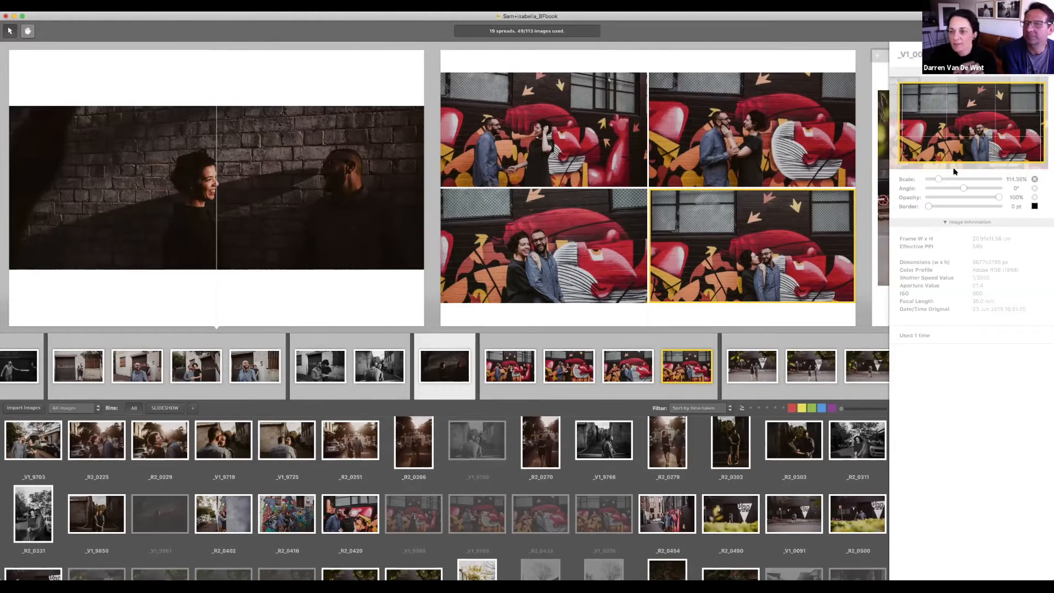
drag(938, 179, 958, 179)
drag(989, 113, 982, 119)
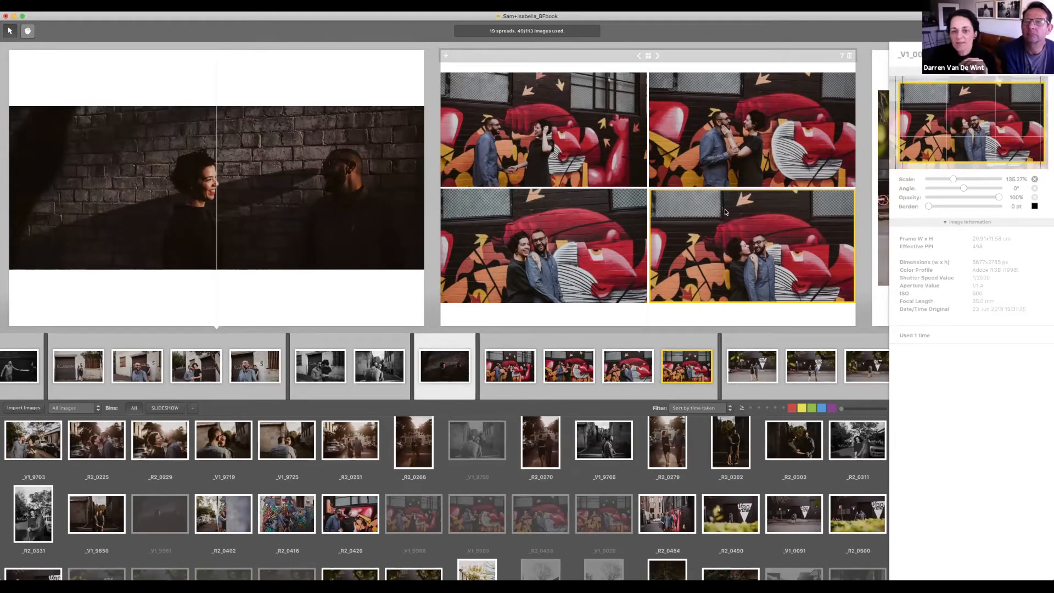
Step: Switch the graffiti spread to one large plus three small photos, with the hugging photo large
click(657, 57)
click(658, 57)
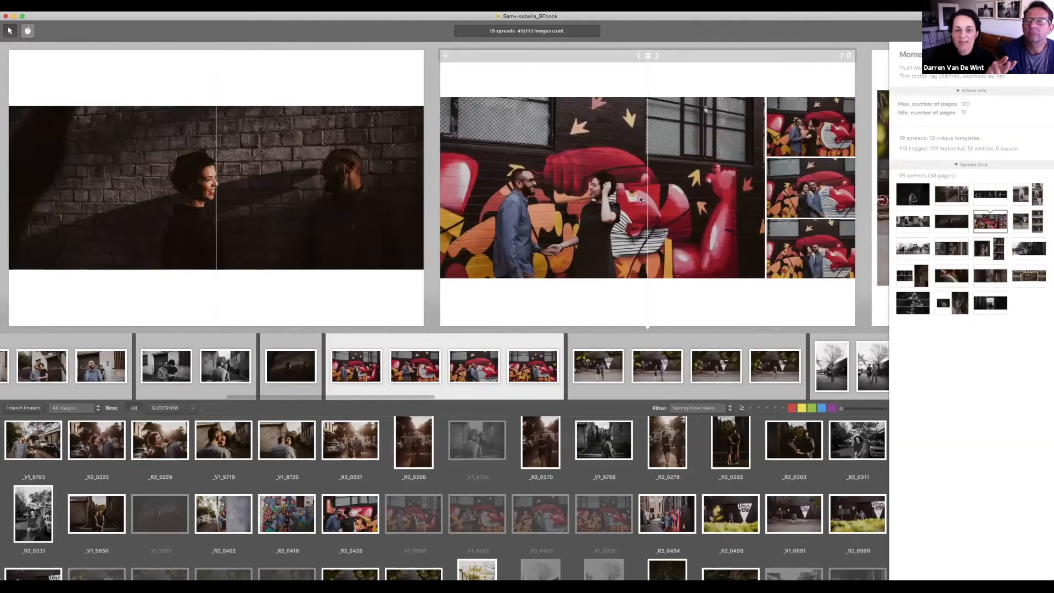
click(640, 197)
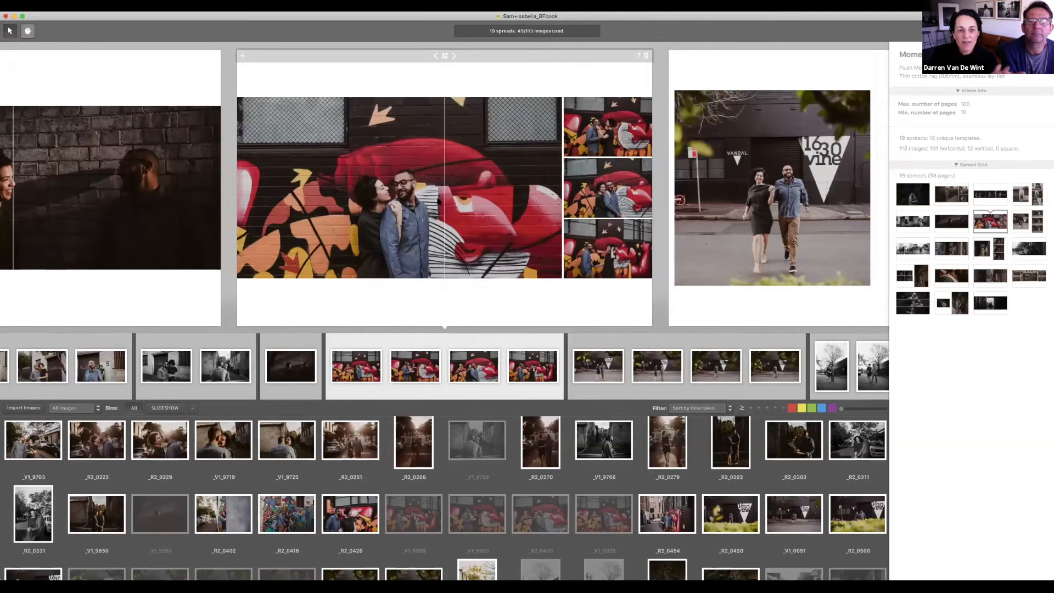
Step: Zoom the large hugging photo back out to 103.86%
click(427, 199)
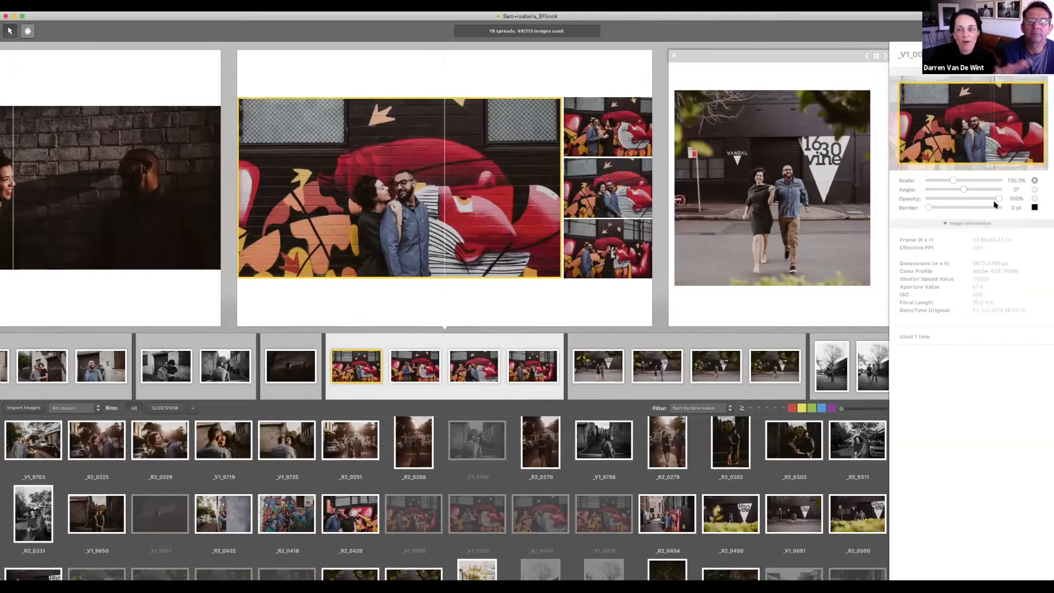
click(932, 180)
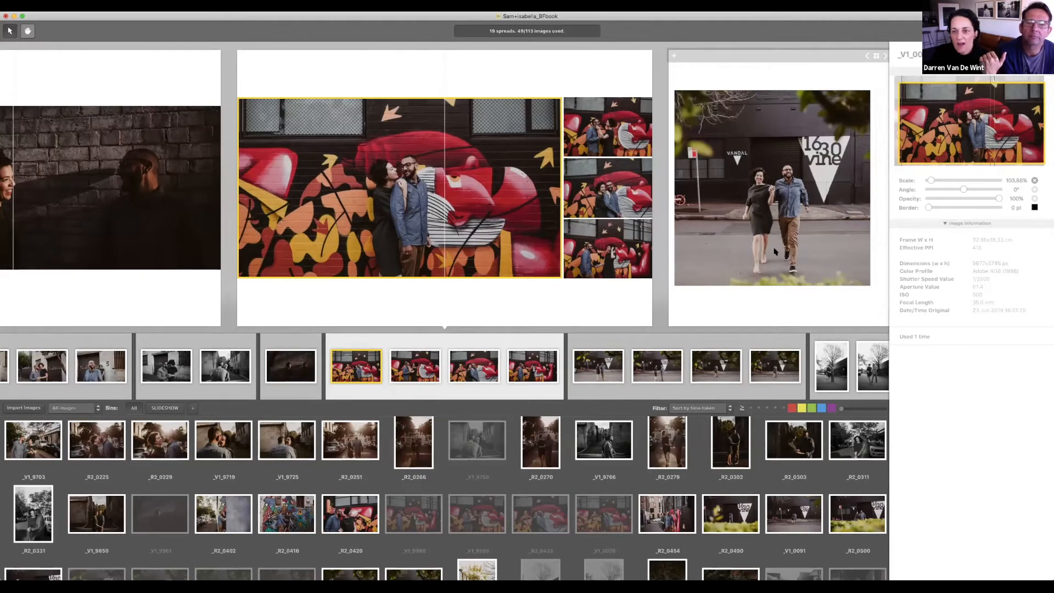
scroll(775, 251, right, 8)
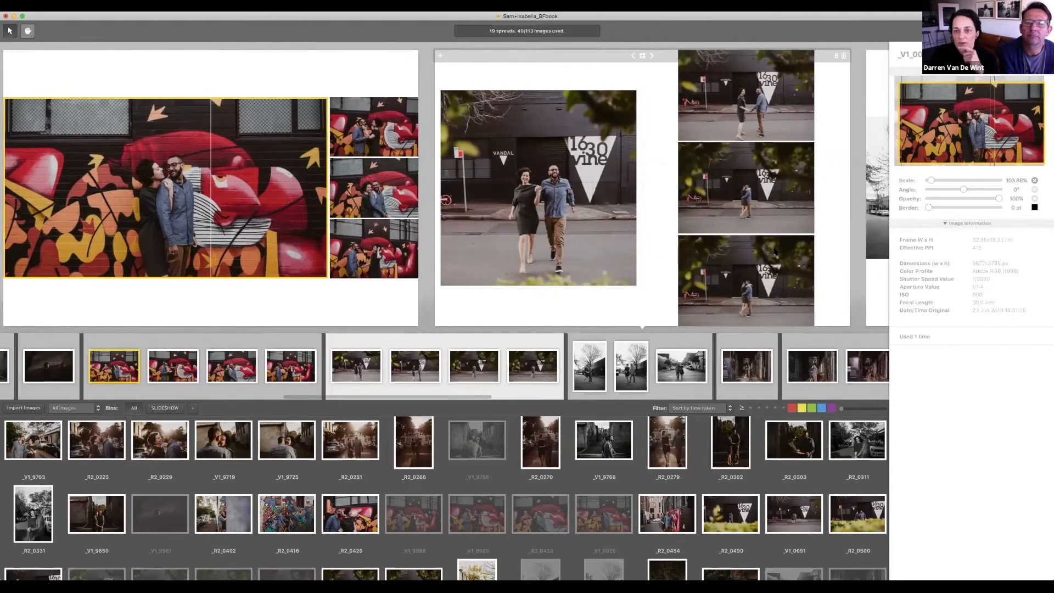
scroll(774, 251, right, 4)
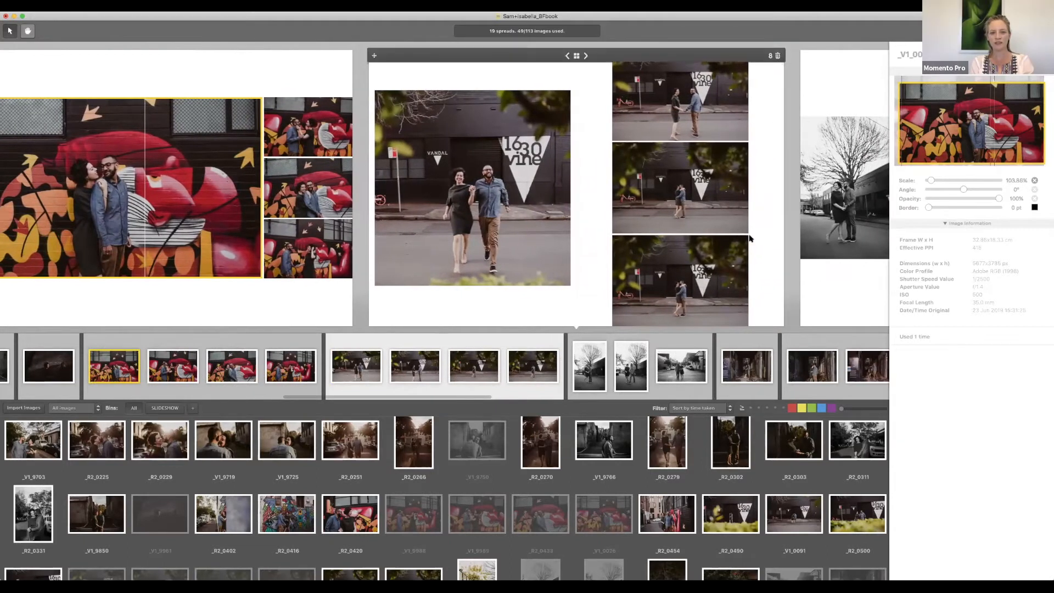
Step: Delete the vine-wall spread and move the alley panorama onto spread 9
key(Delete)
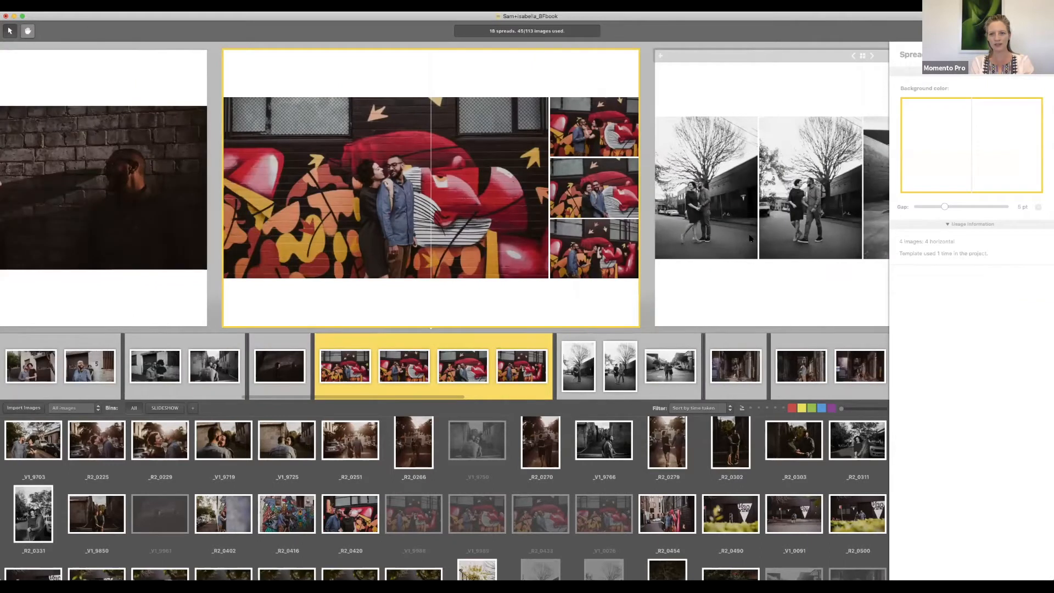
scroll(750, 237, right, 5)
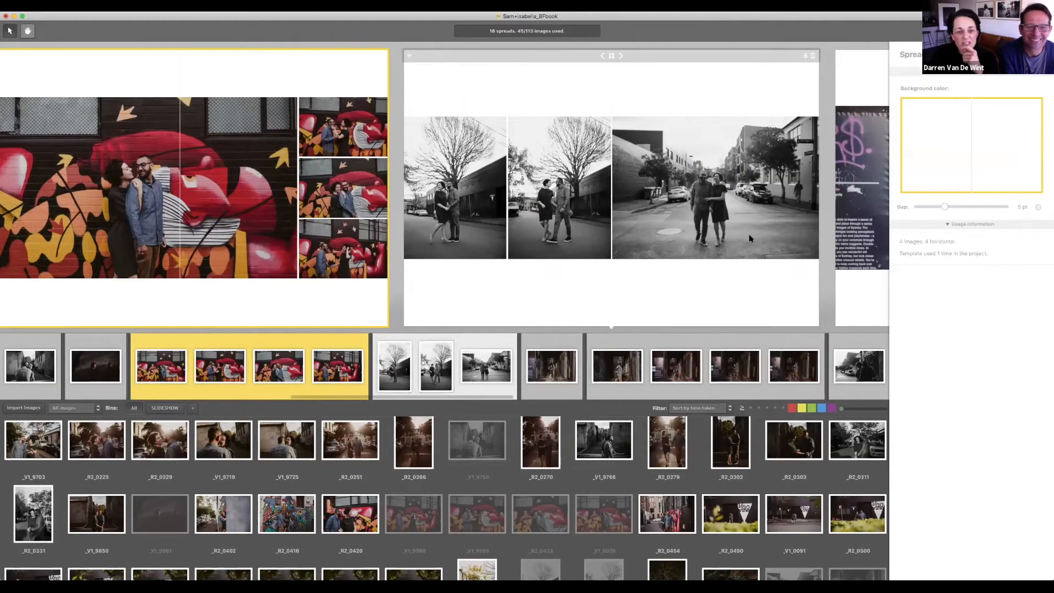
scroll(750, 237, right, 2)
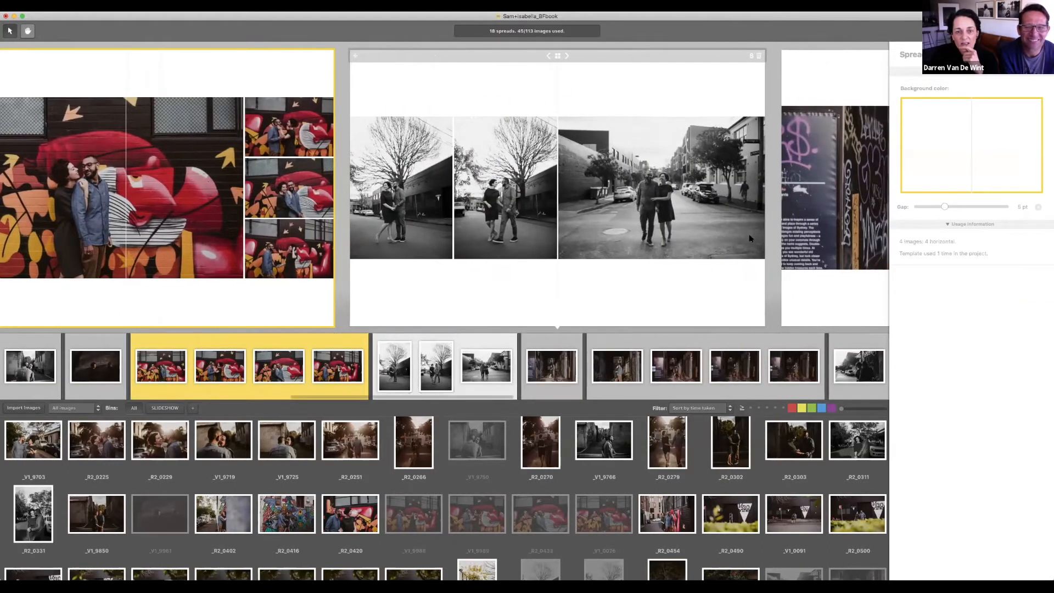
scroll(750, 237, right, 3)
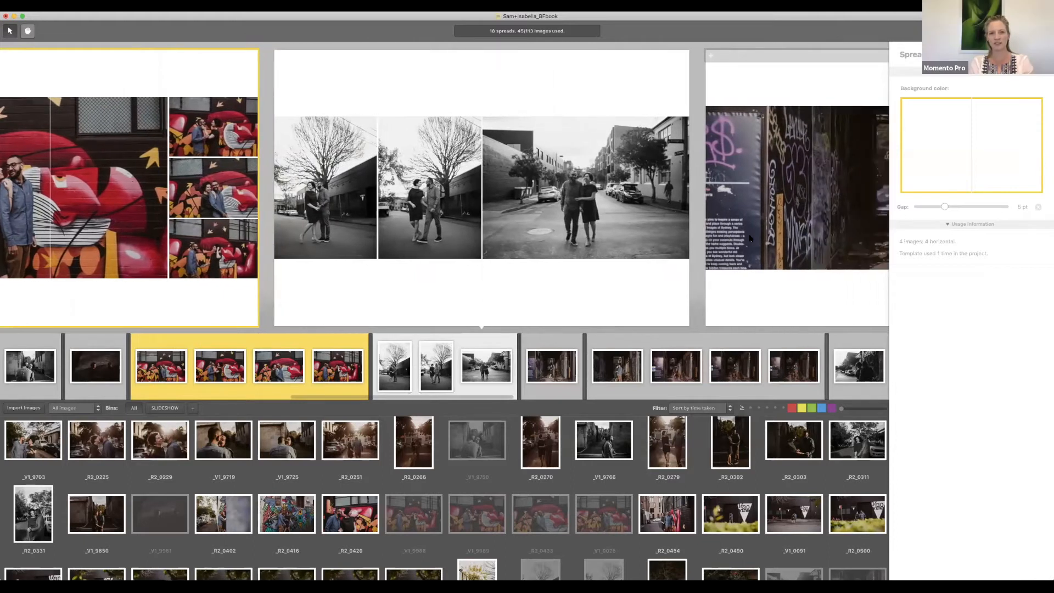
scroll(750, 237, right, 5)
click(792, 211)
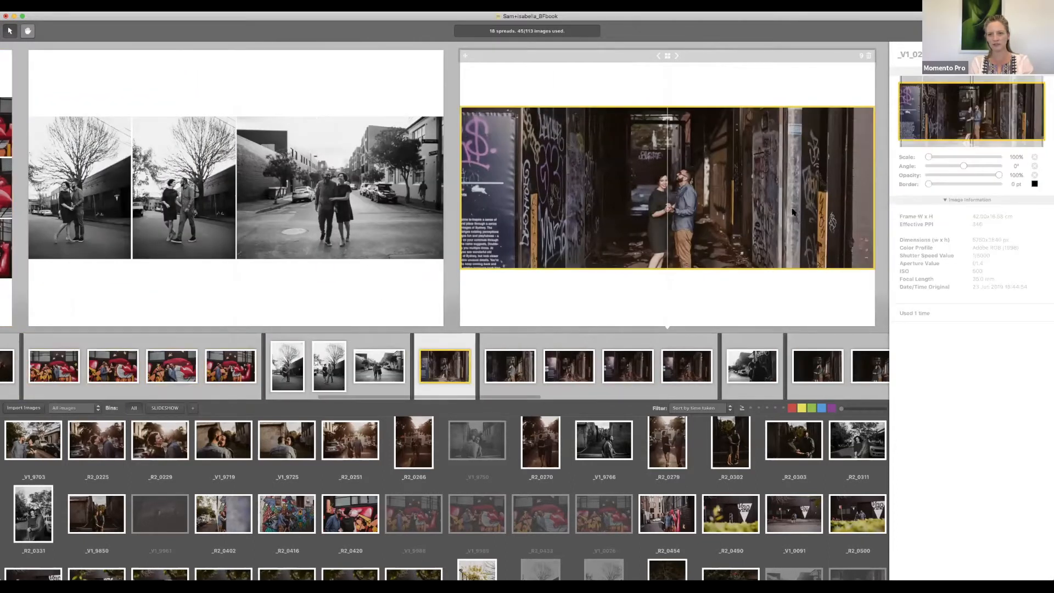
scroll(793, 212, right, 6)
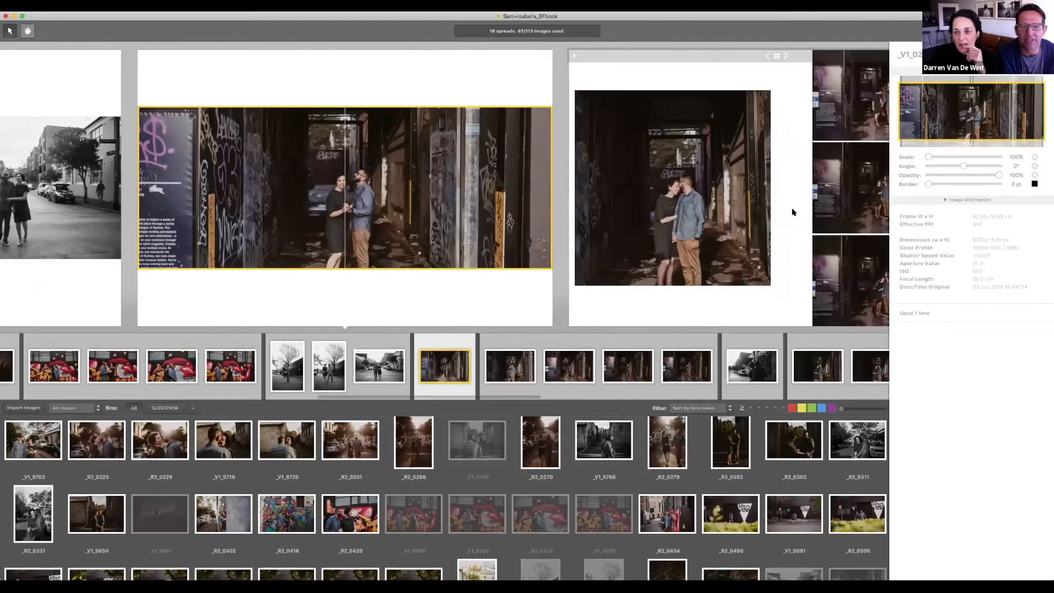
scroll(792, 212, right, 2)
scroll(792, 212, right, 2)
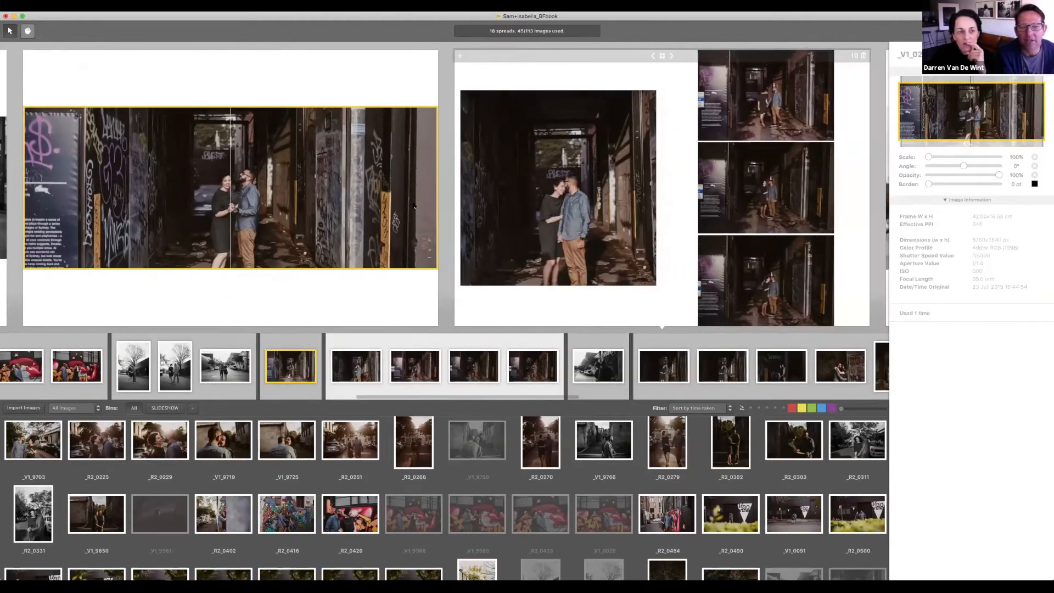
click(465, 217)
drag(434, 217, 403, 282)
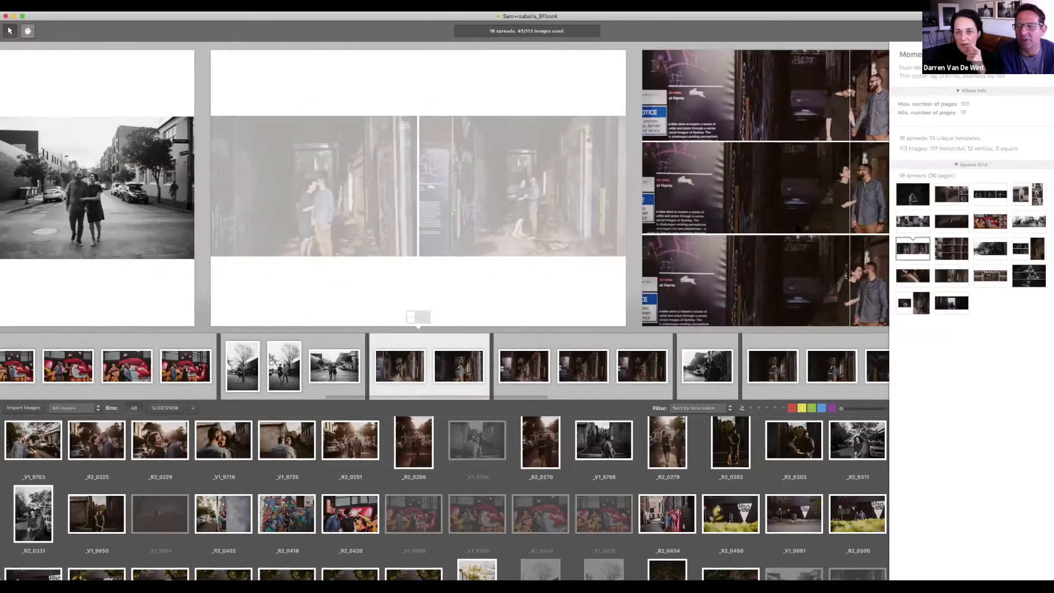
Step: Delete the three-panorama spread
click(799, 228)
scroll(799, 228, right, 3)
scroll(788, 228, right, 3)
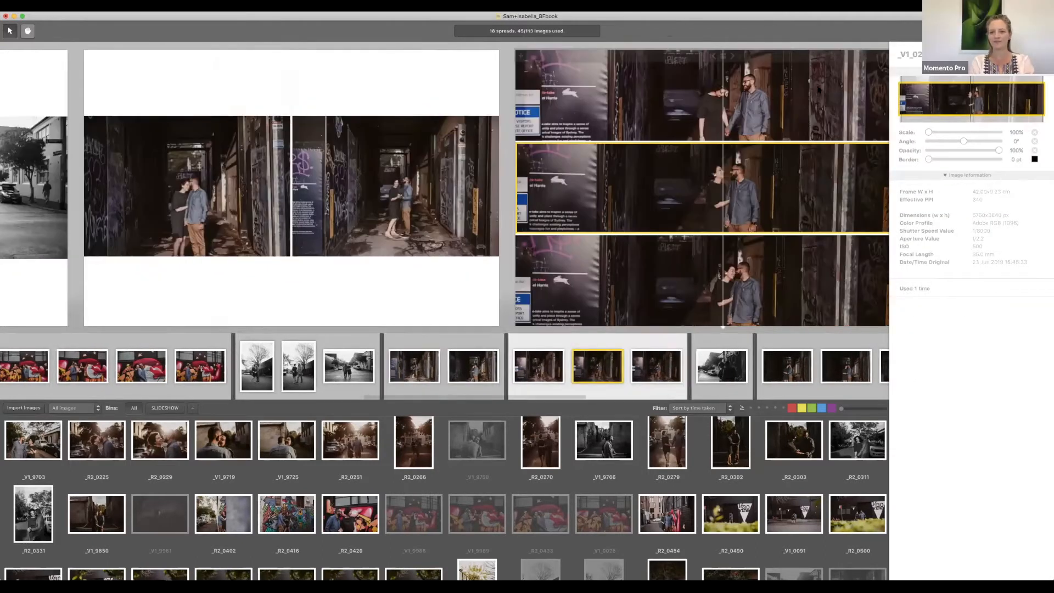
key(Delete)
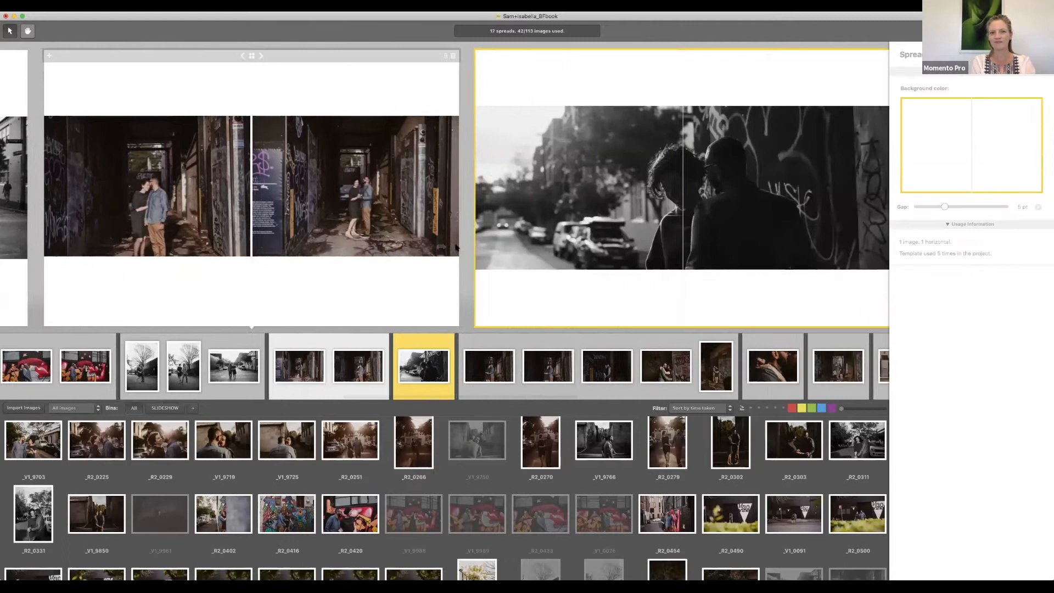
Step: Cycle spread 9's layout until it shows two alley photos side by side
click(458, 247)
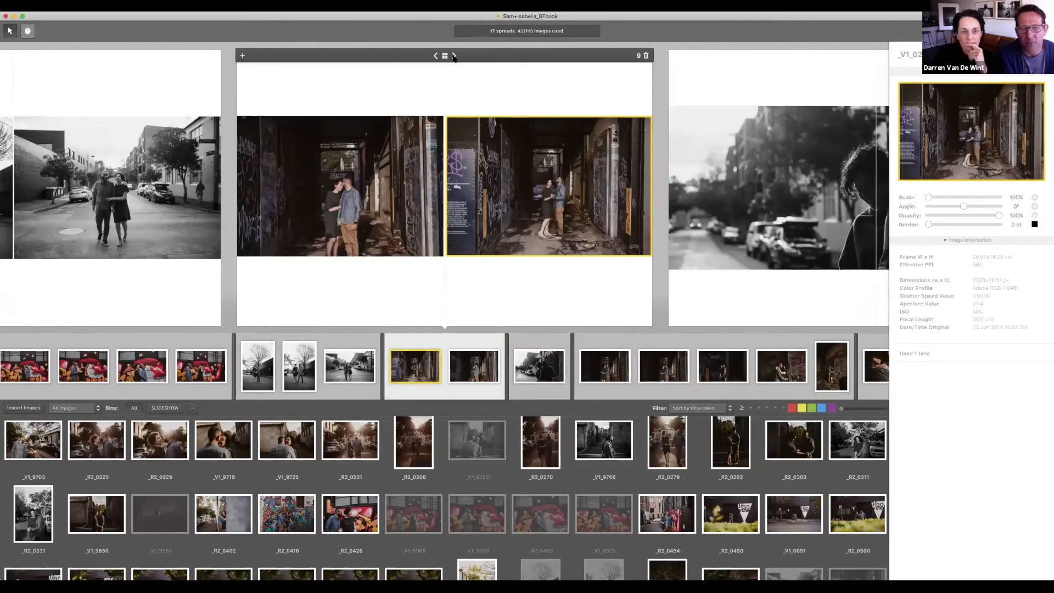
click(453, 56)
click(453, 56)
click(454, 56)
click(453, 56)
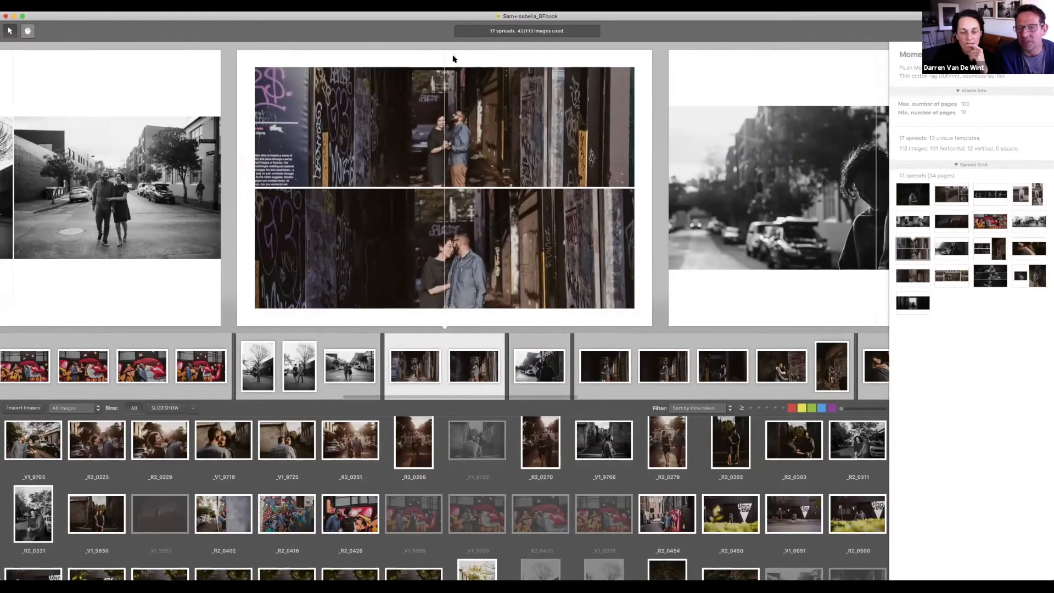
click(453, 57)
click(453, 57)
click(454, 57)
click(453, 57)
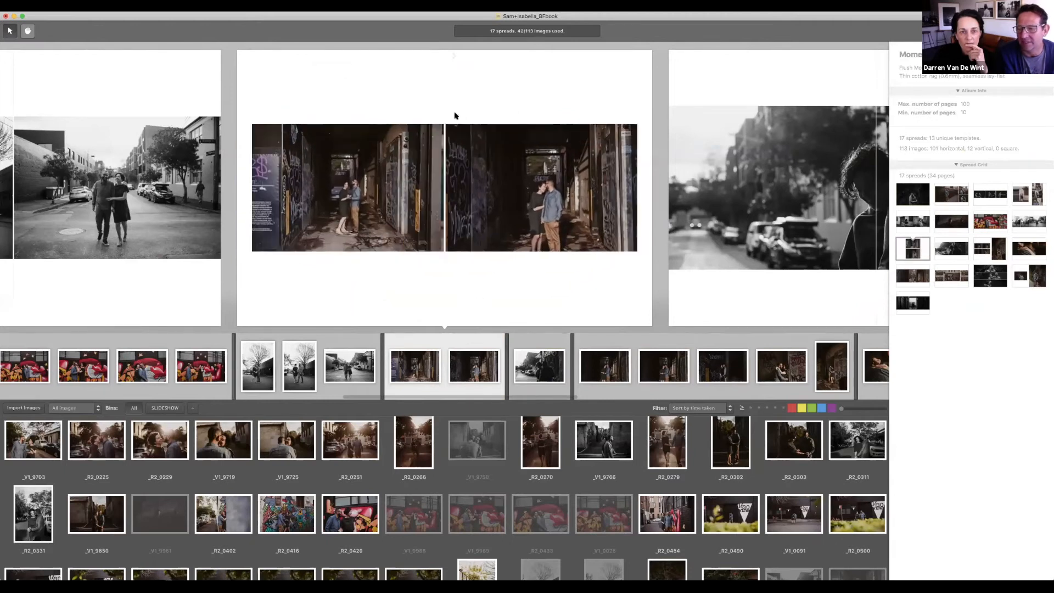
Step: Open spread 9 in the designer and stretch the right alley photo over the right page
double_click(490, 226)
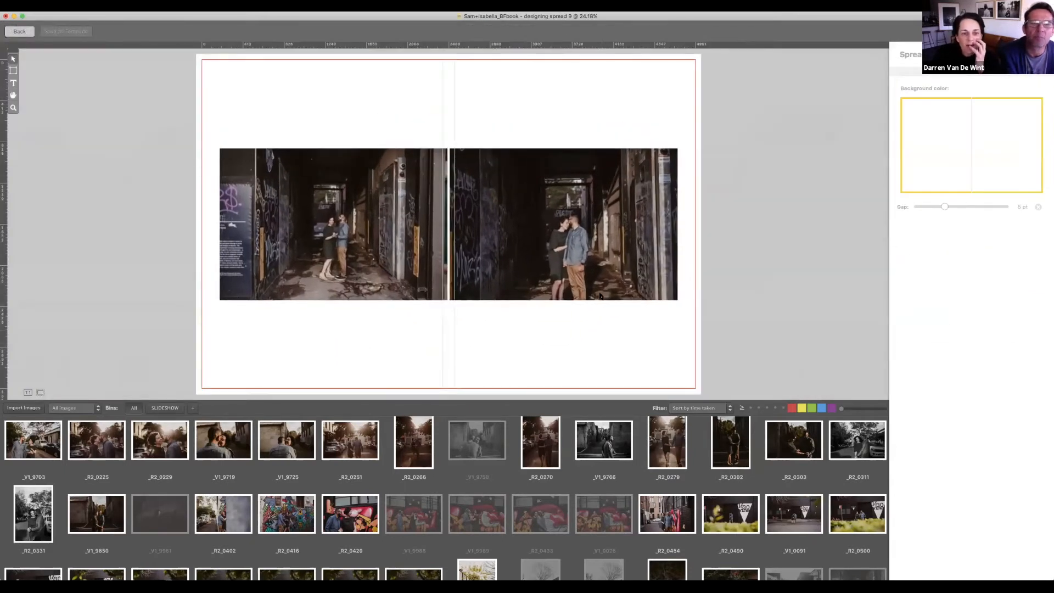
scroll(602, 291, up, 1)
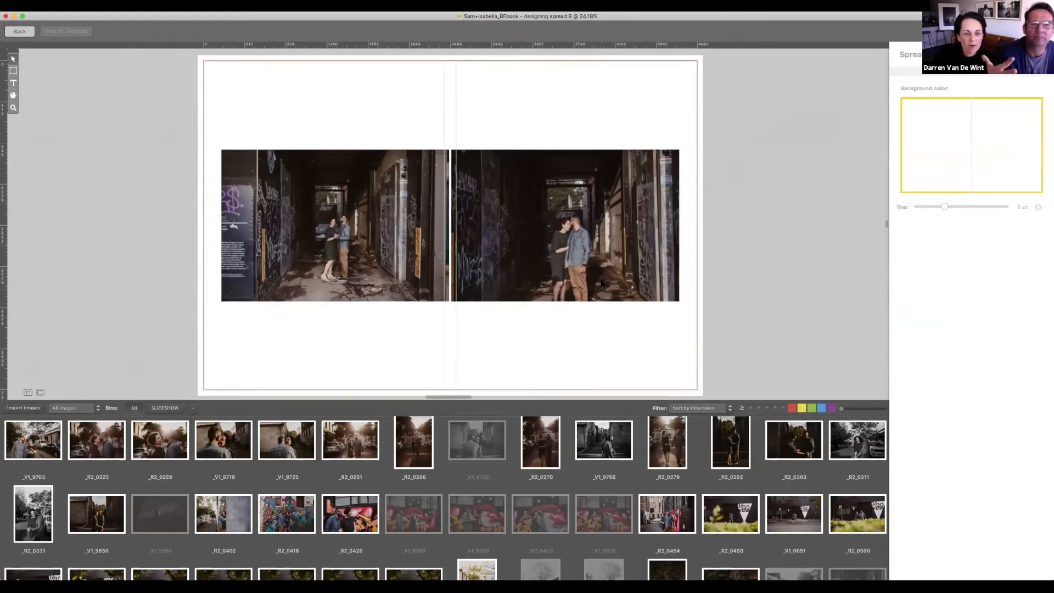
click(602, 283)
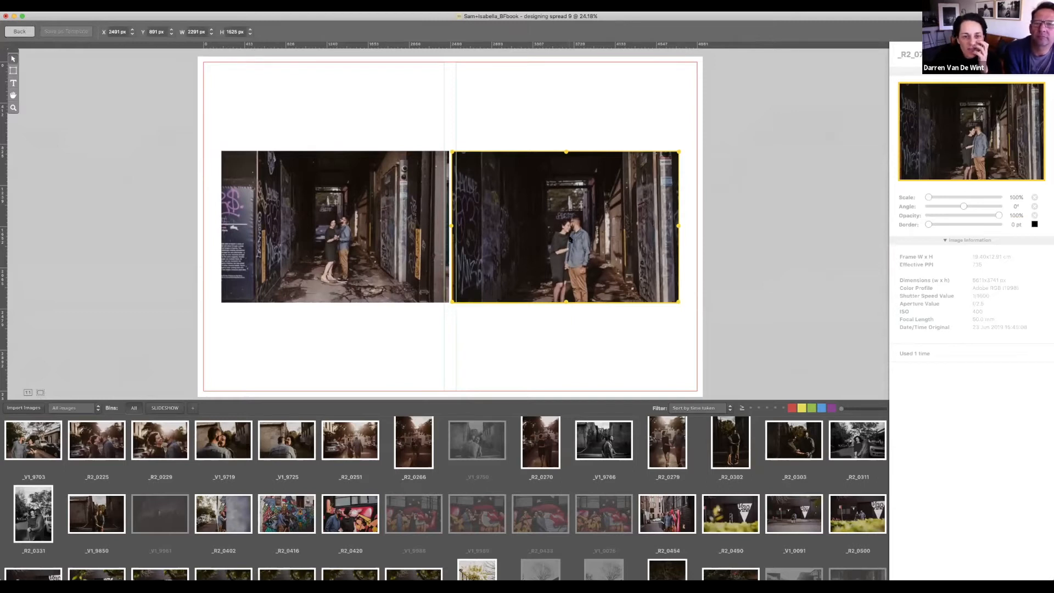
drag(680, 150, 703, 57)
drag(451, 324, 448, 410)
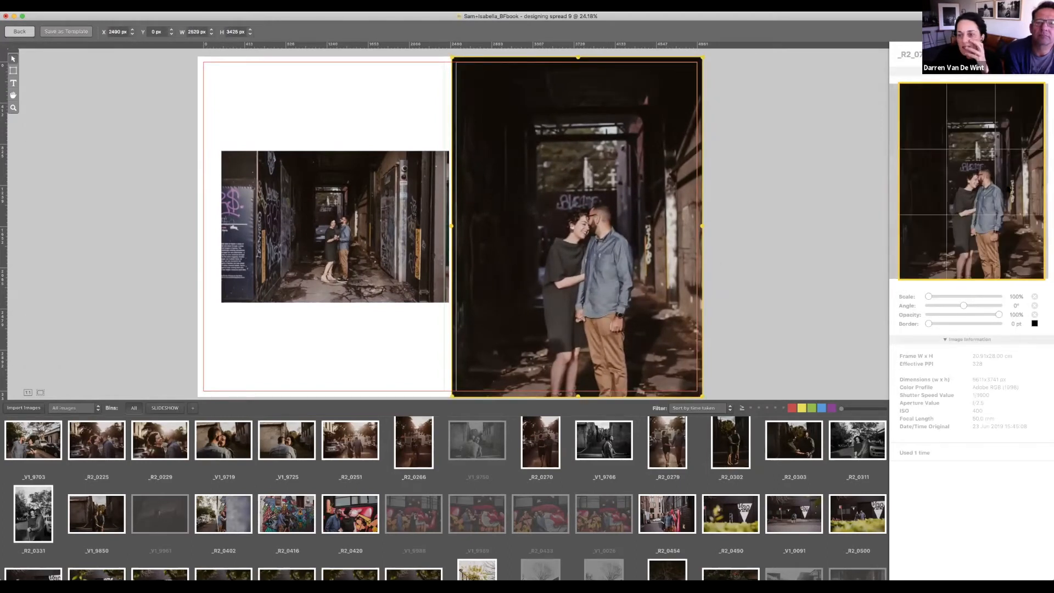
drag(982, 217, 971, 218)
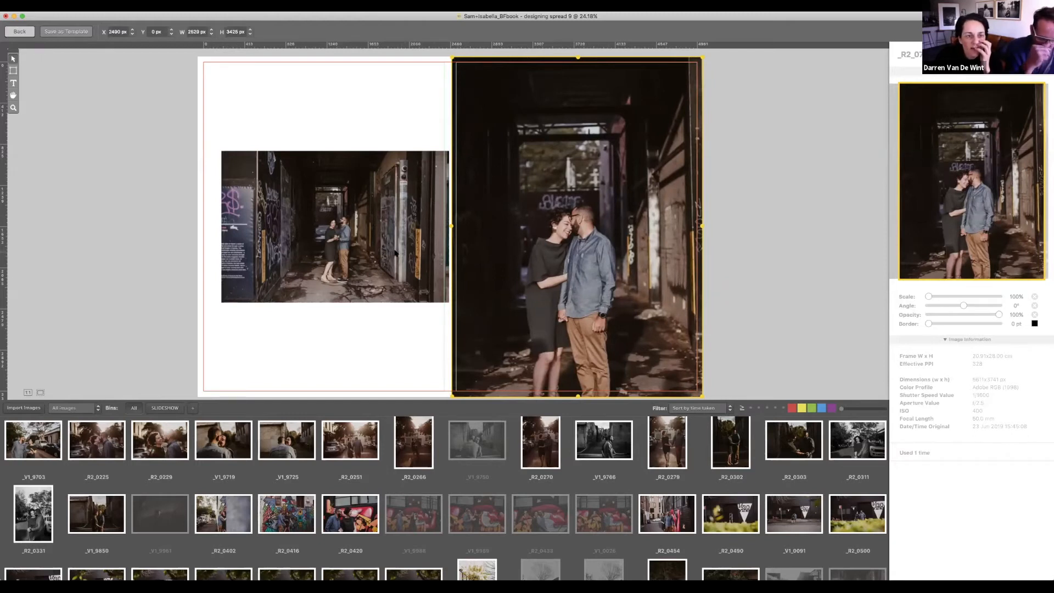
Step: Snap the right photo to the page edges, align the left photo, and save as template
drag(386, 250, 366, 227)
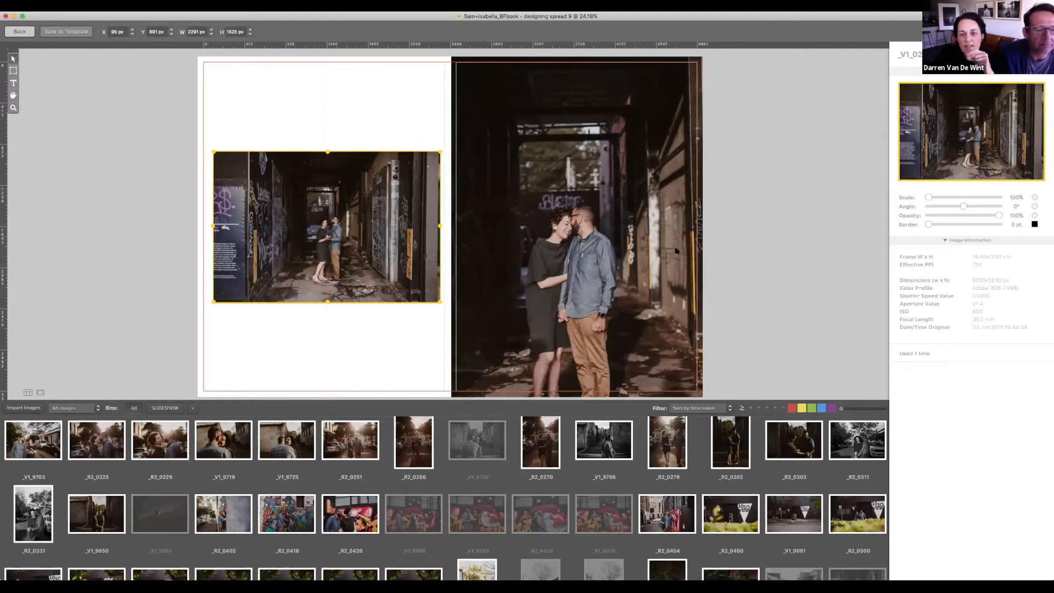
click(602, 229)
mouse_move(704, 58)
mouse_down()
mouse_move(687, 99)
mouse_move(718, 52)
mouse_up()
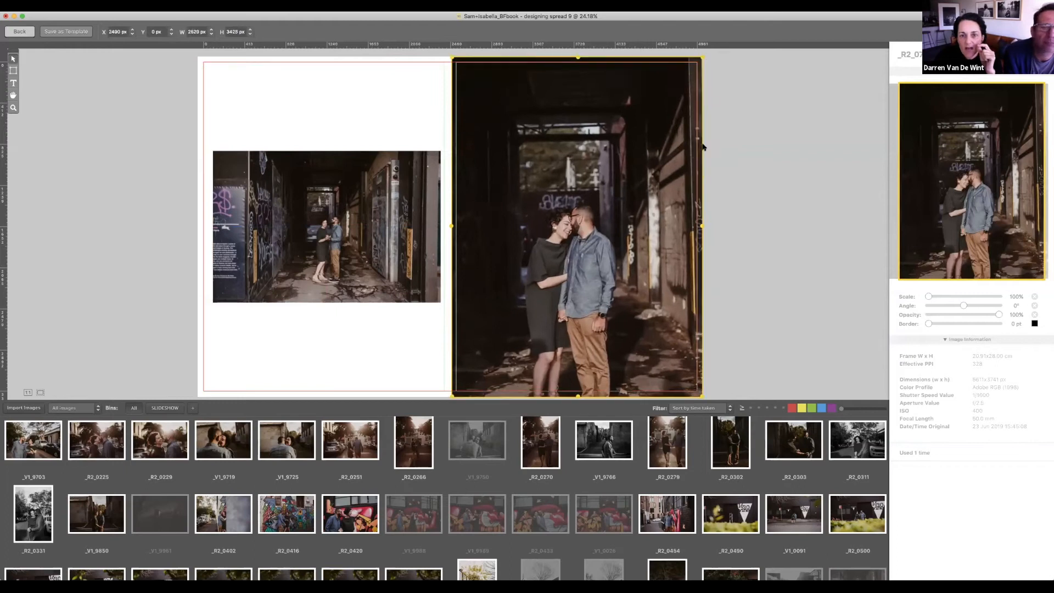
drag(1001, 207, 1005, 207)
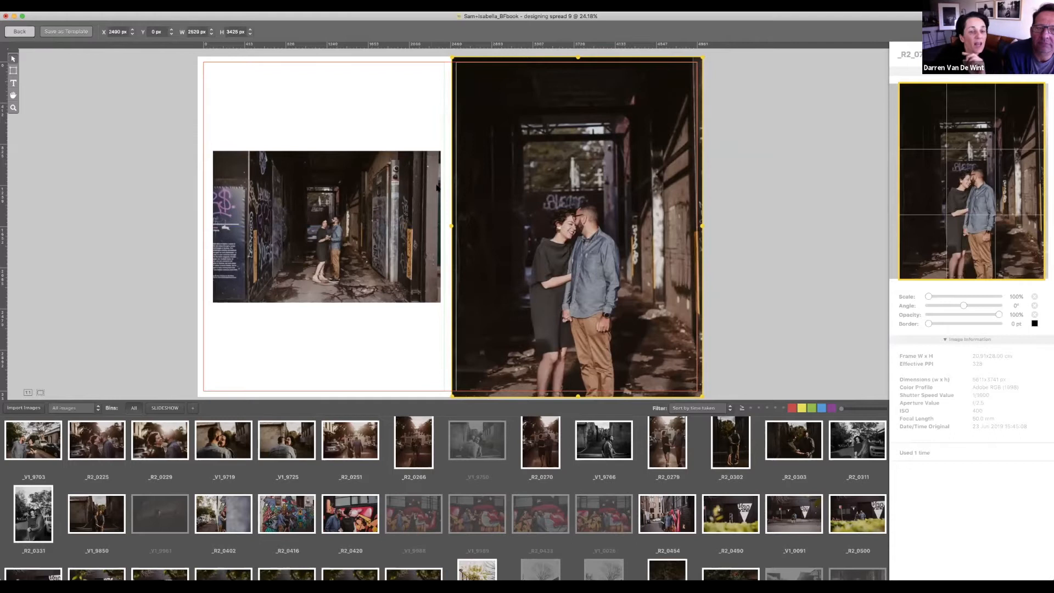
scroll(536, 189, left, 1)
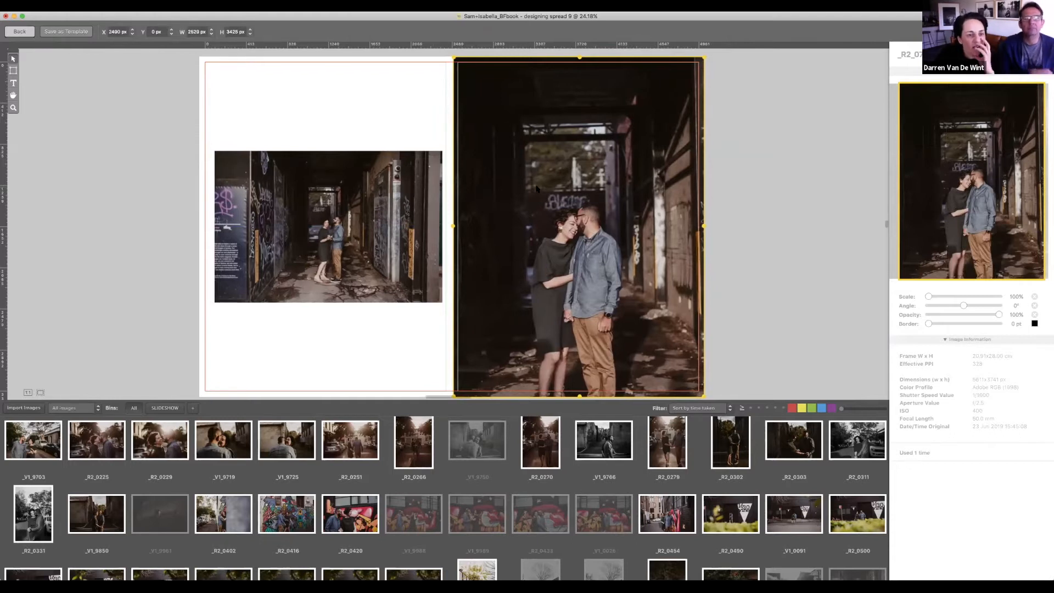
drag(386, 179, 371, 187)
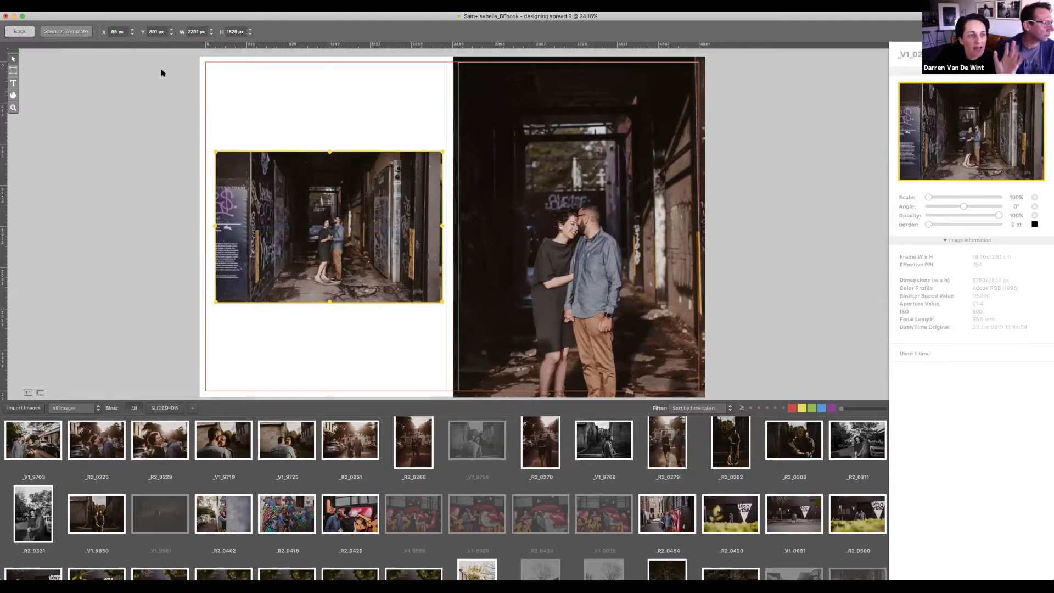
click(68, 32)
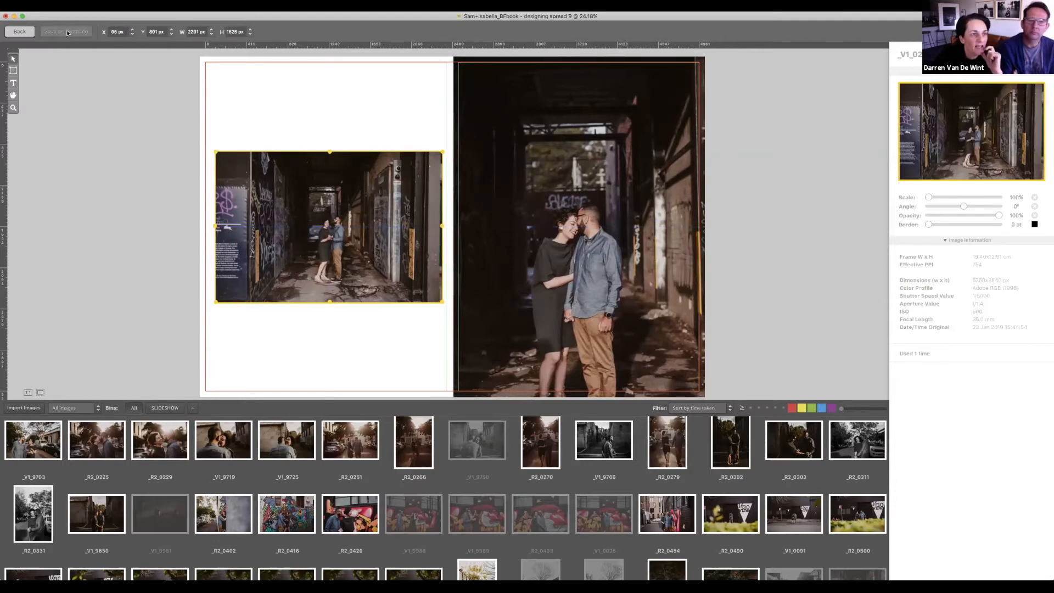
Step: Back in the album overview, cycle the four-image spread 11 to a new layout
click(20, 31)
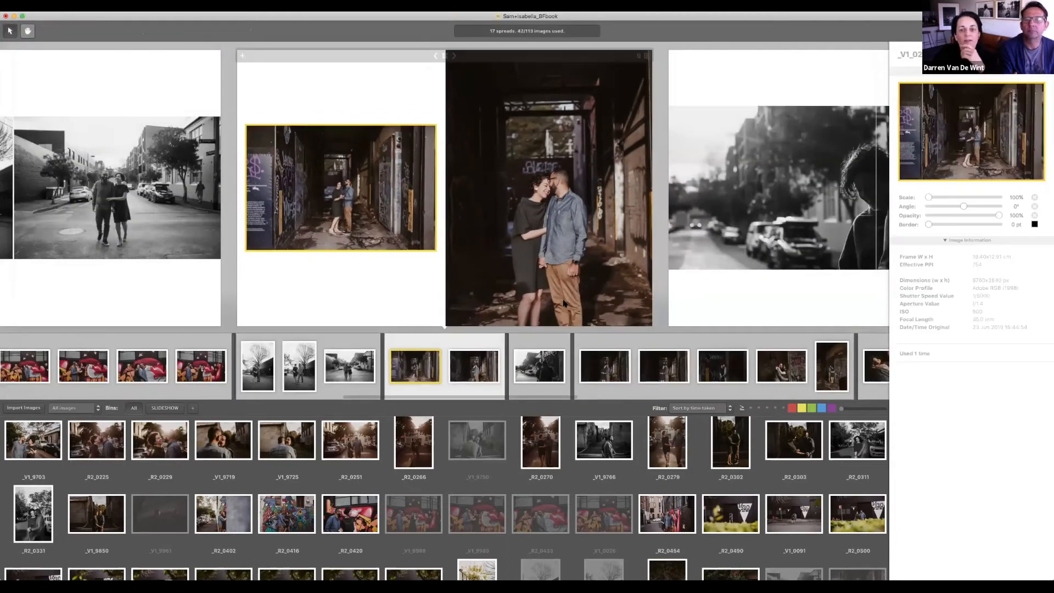
click(686, 282)
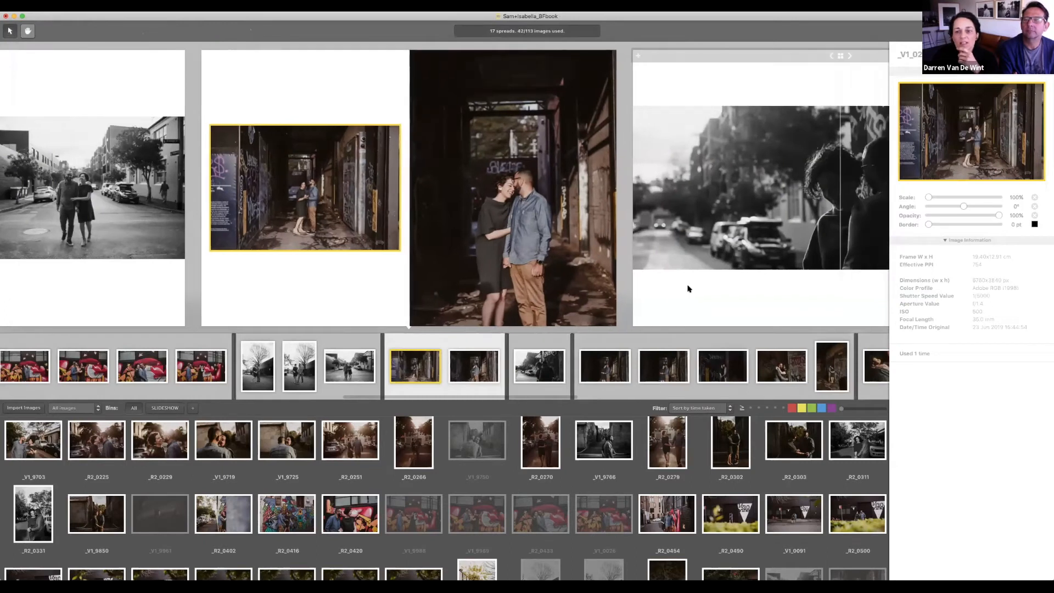
scroll(688, 289, right, 5)
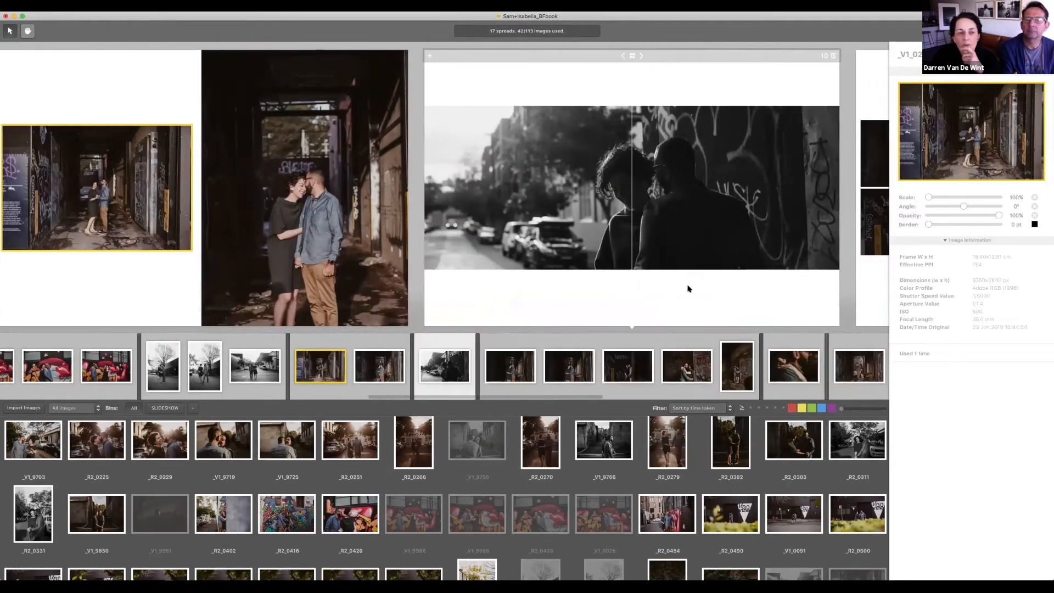
scroll(687, 289, right, 5)
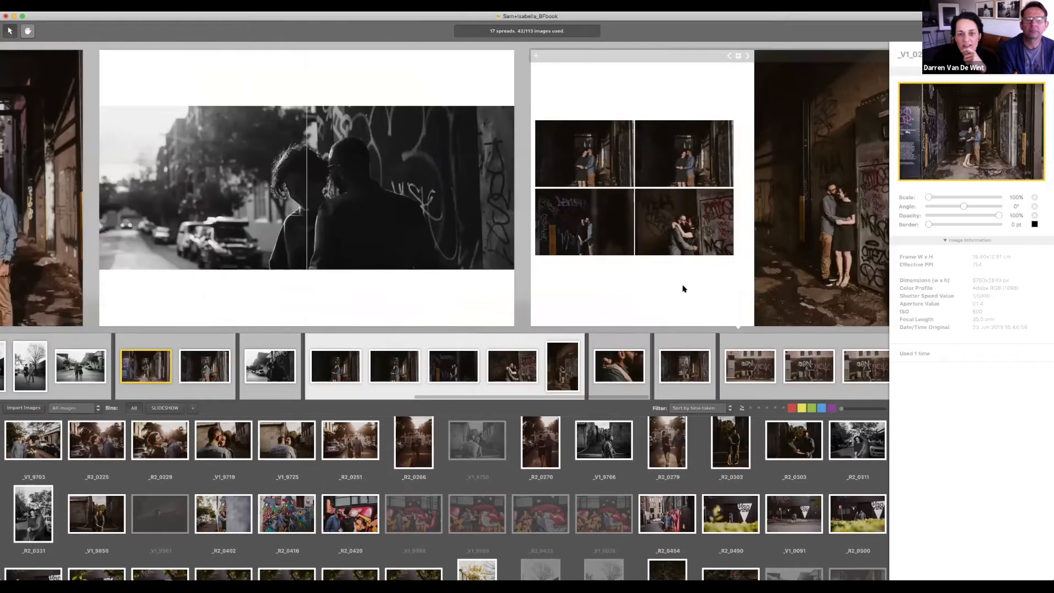
click(688, 289)
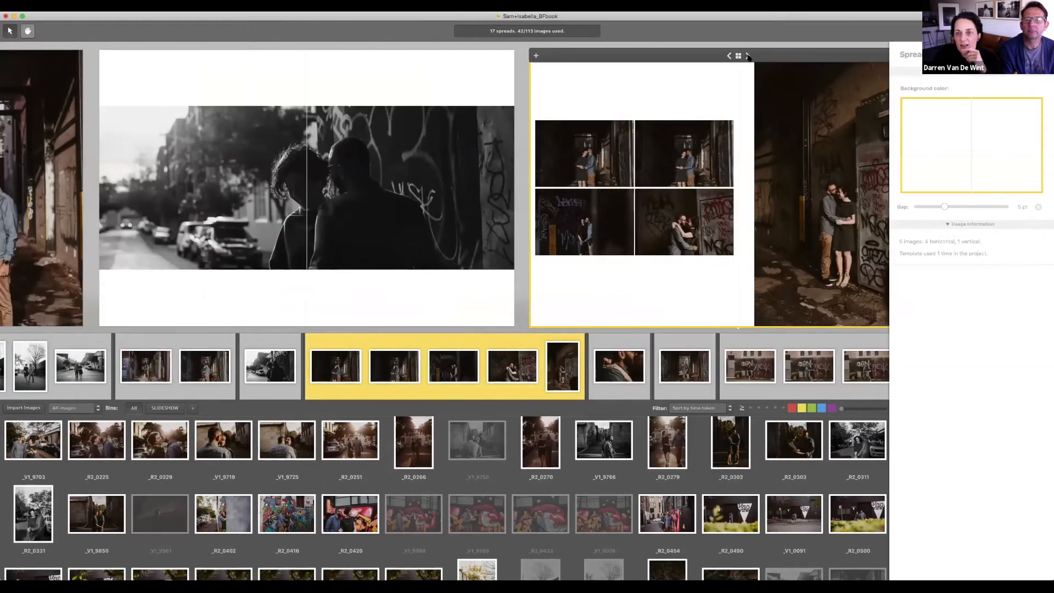
click(749, 58)
click(749, 58)
click(749, 58)
click(749, 57)
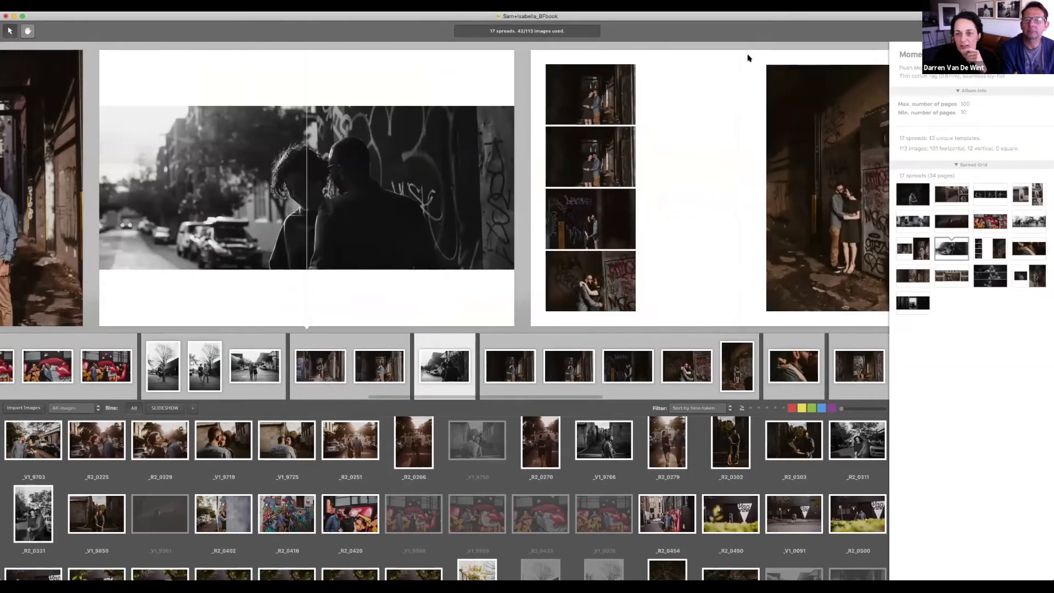
click(747, 55)
click(748, 55)
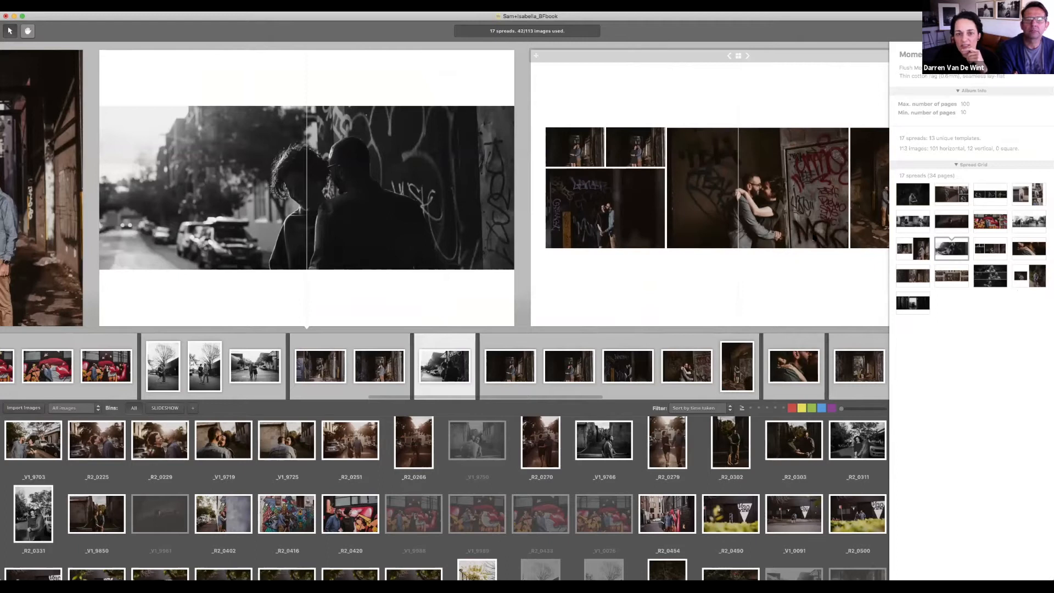
Step: Remove the lower-left and middle-left photos, leaving one large alley photo beside two small ones
click(639, 224)
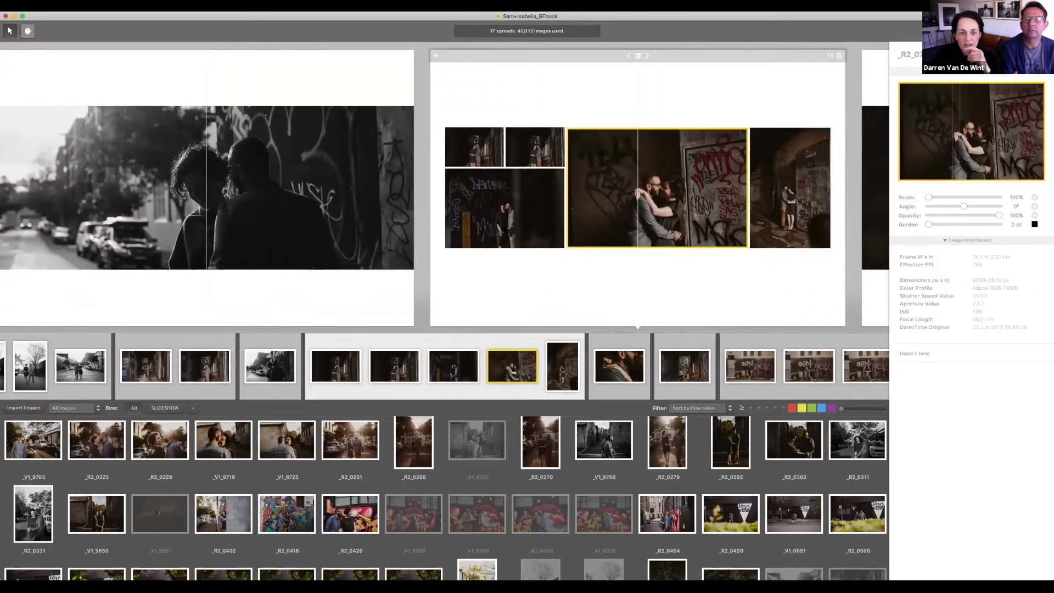
click(505, 209)
key(Delete)
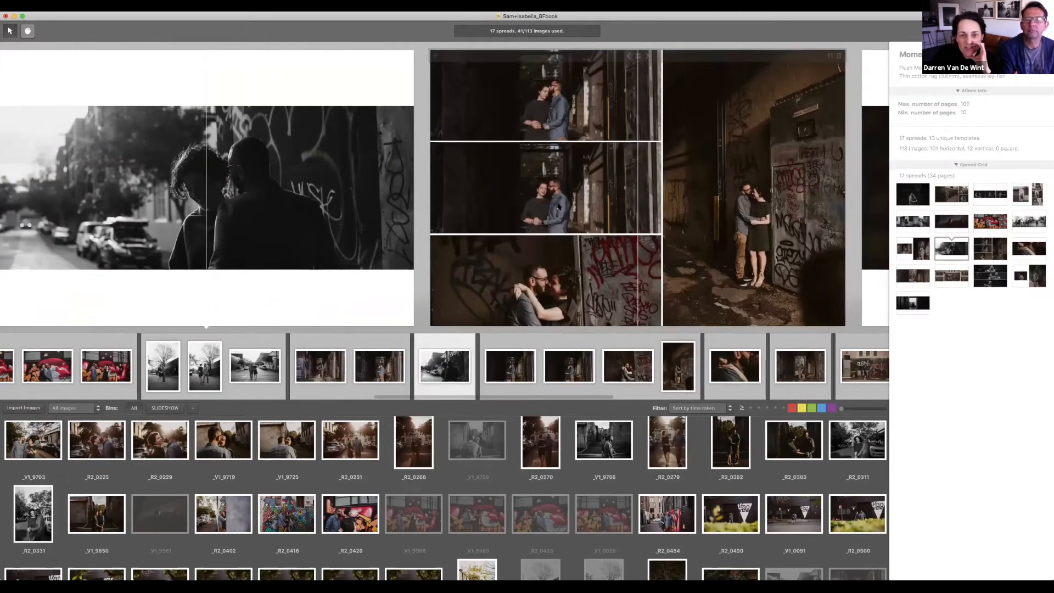
click(559, 206)
key(Delete)
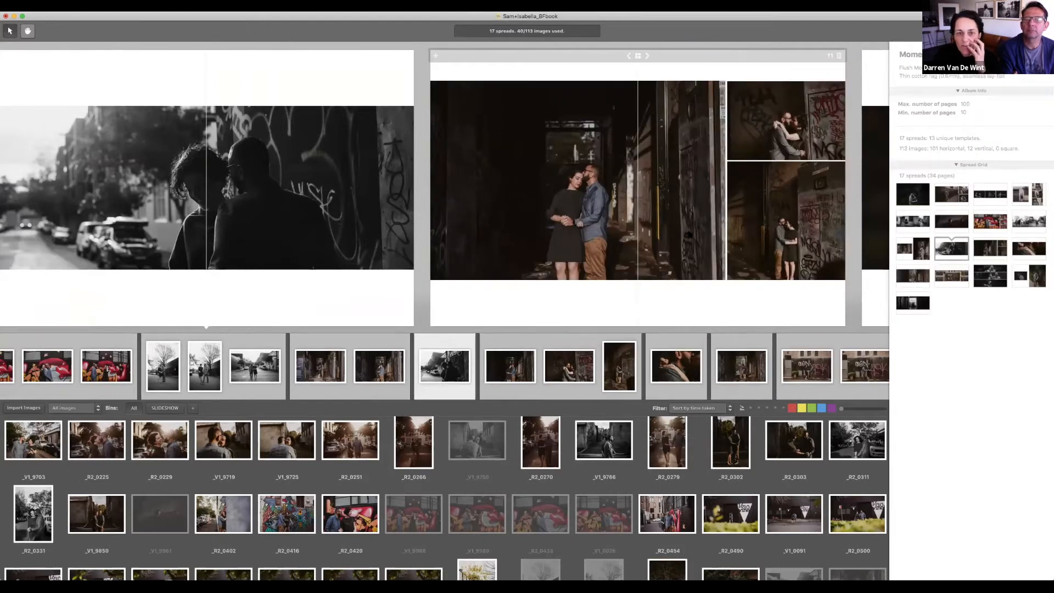
click(689, 235)
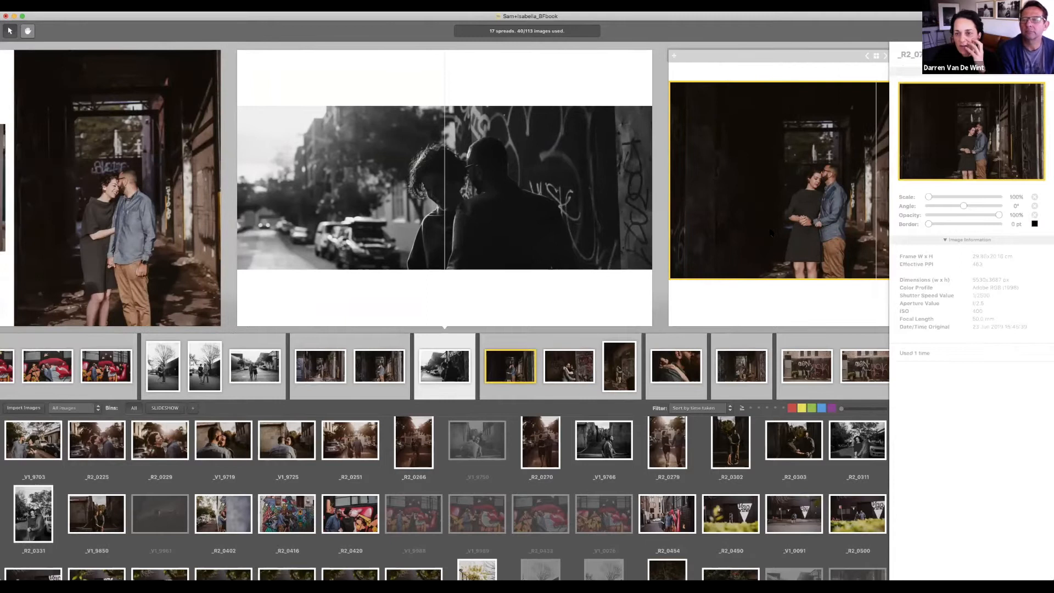
scroll(771, 232, right, 4)
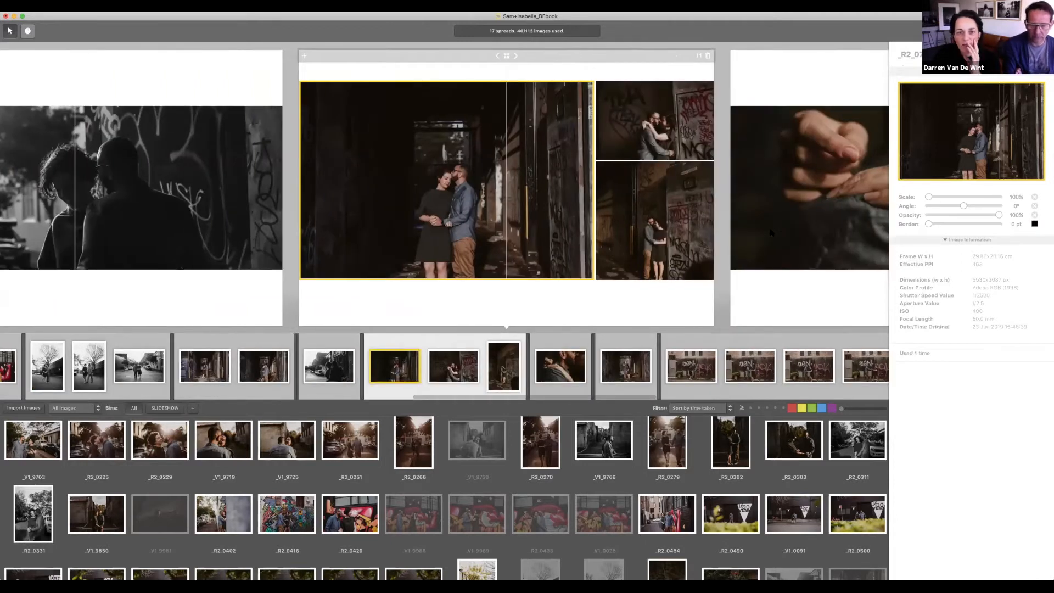
scroll(612, 231, right, 7)
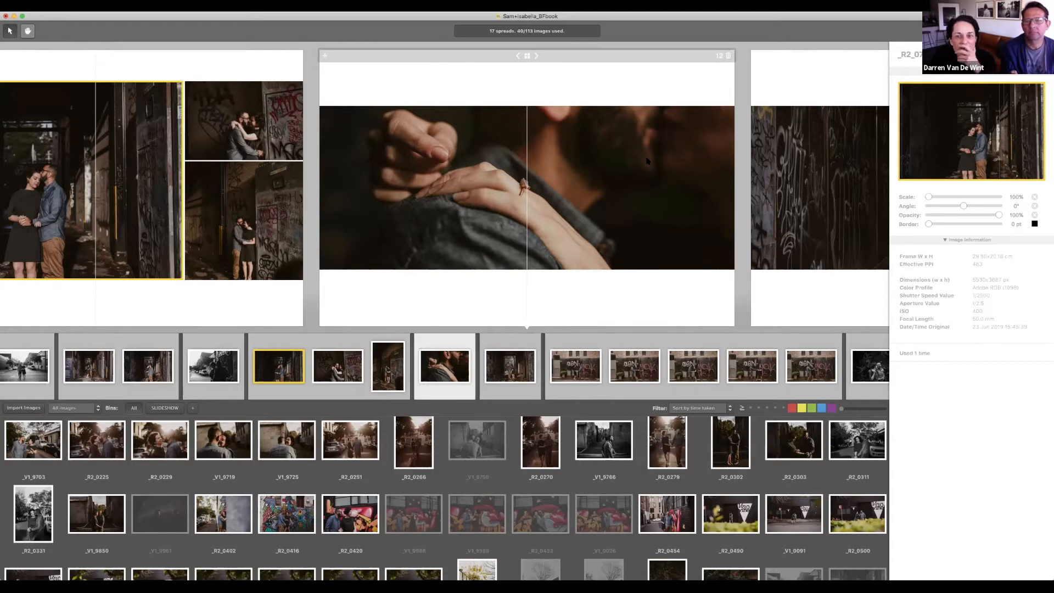
Step: Delete the single-photo alley-kiss spread, bringing the album to 16 spreads with 39 images
key(Right)
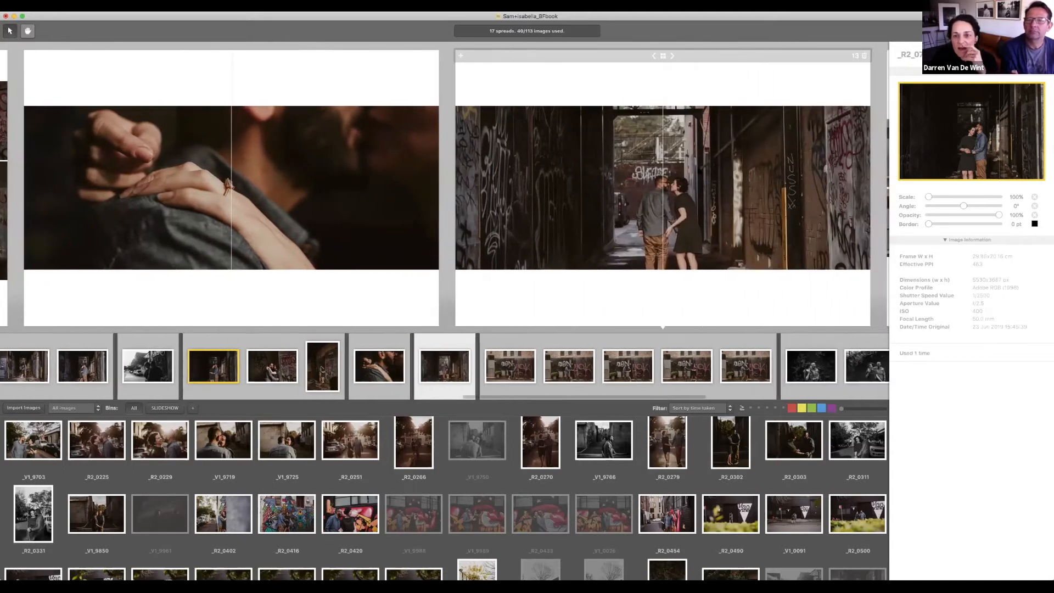
click(864, 55)
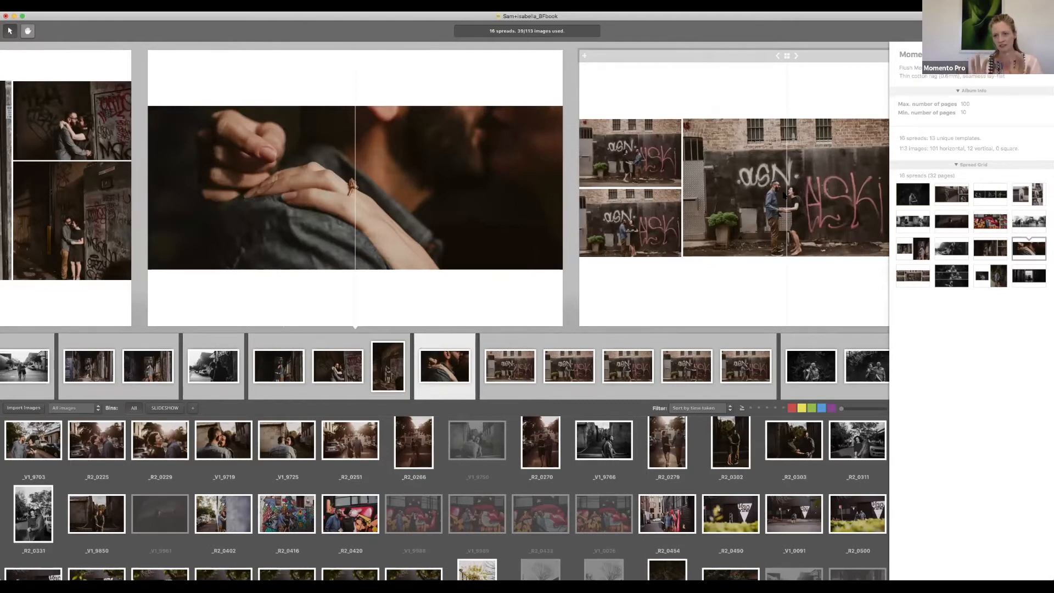
click(784, 196)
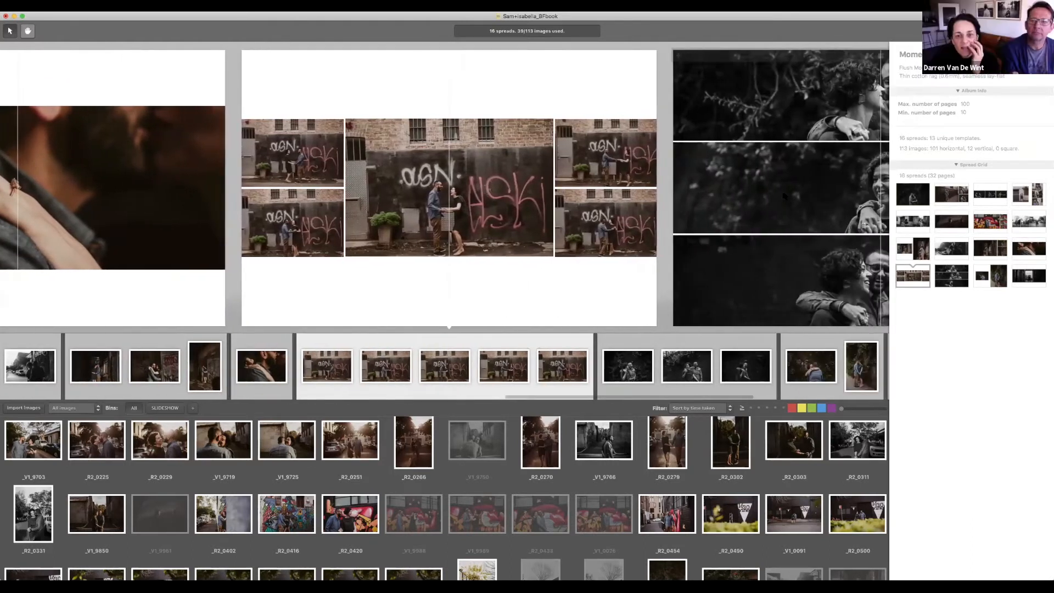
Step: Delete the graffiti-wall spread and remove the top-right photo from the black-and-white foliage spread
scroll(784, 195, left, 9)
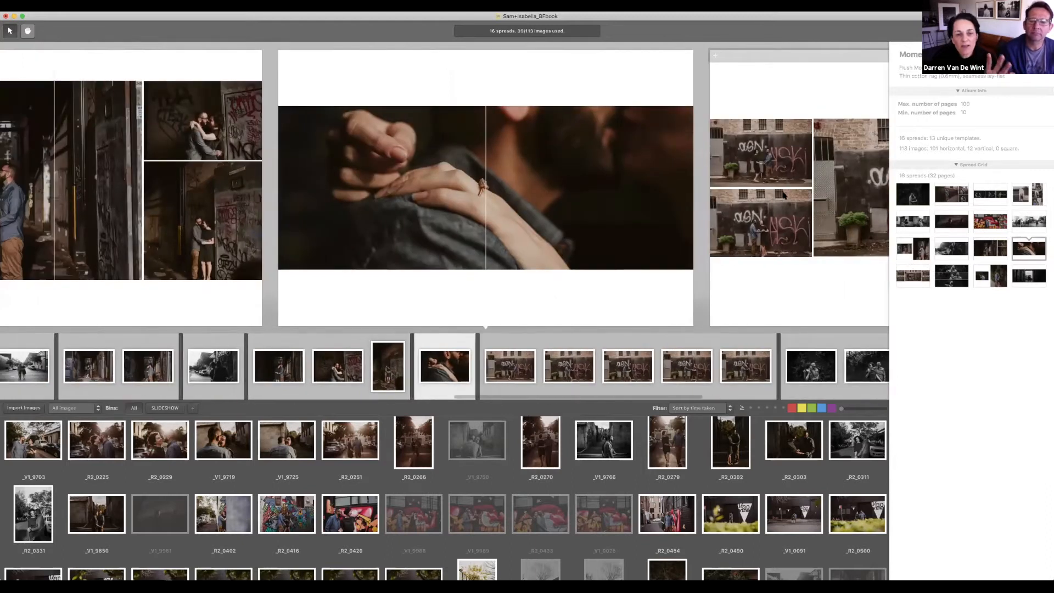
scroll(784, 195, left, 8)
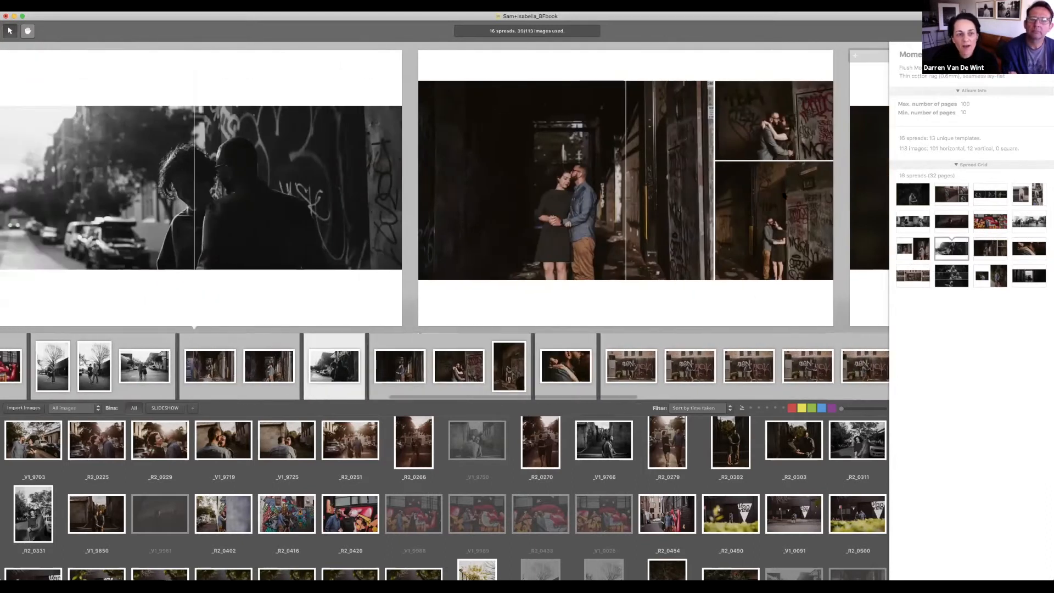
scroll(784, 196, left, 7)
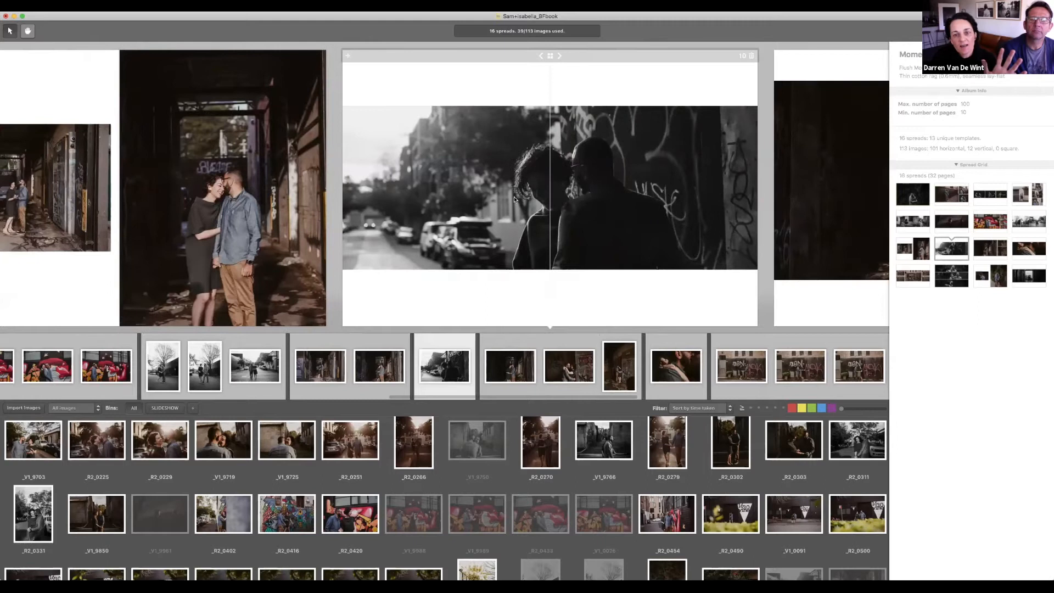
scroll(649, 237, right, 8)
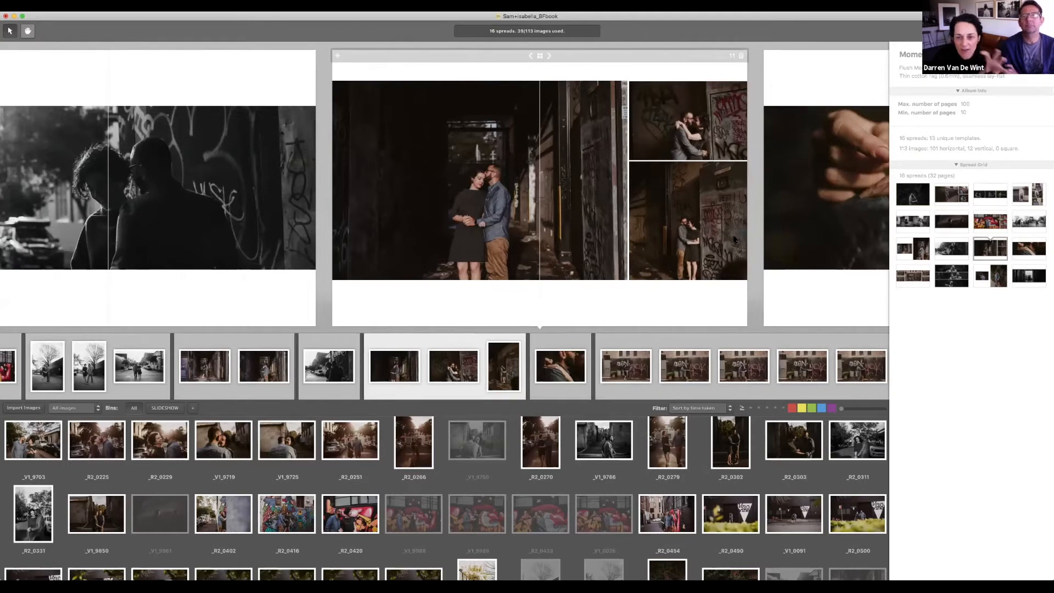
scroll(733, 240, right, 8)
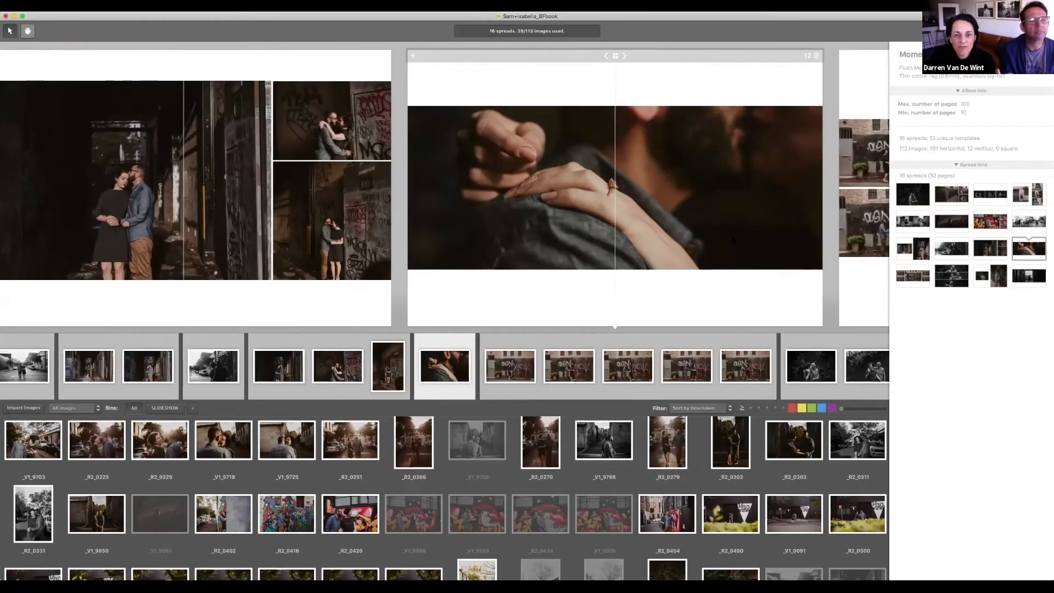
scroll(733, 240, right, 2)
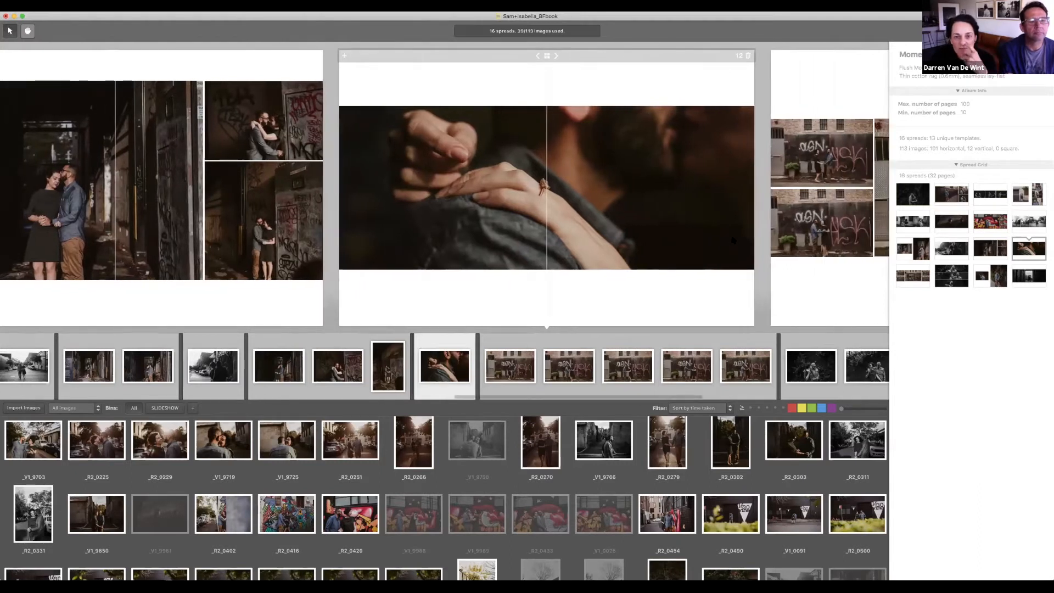
scroll(734, 240, right, 7)
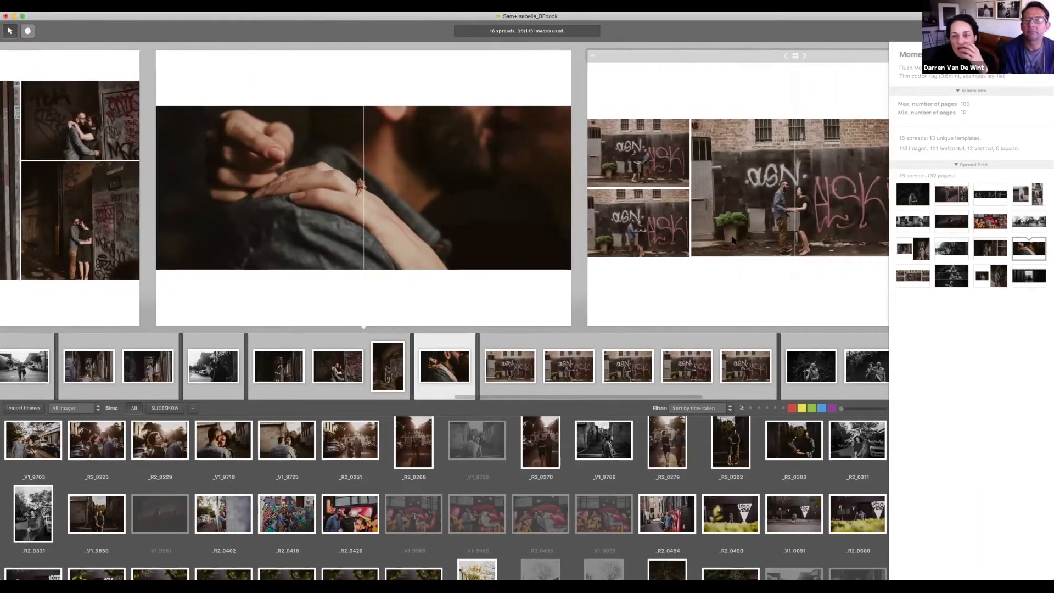
scroll(733, 240, right, 3)
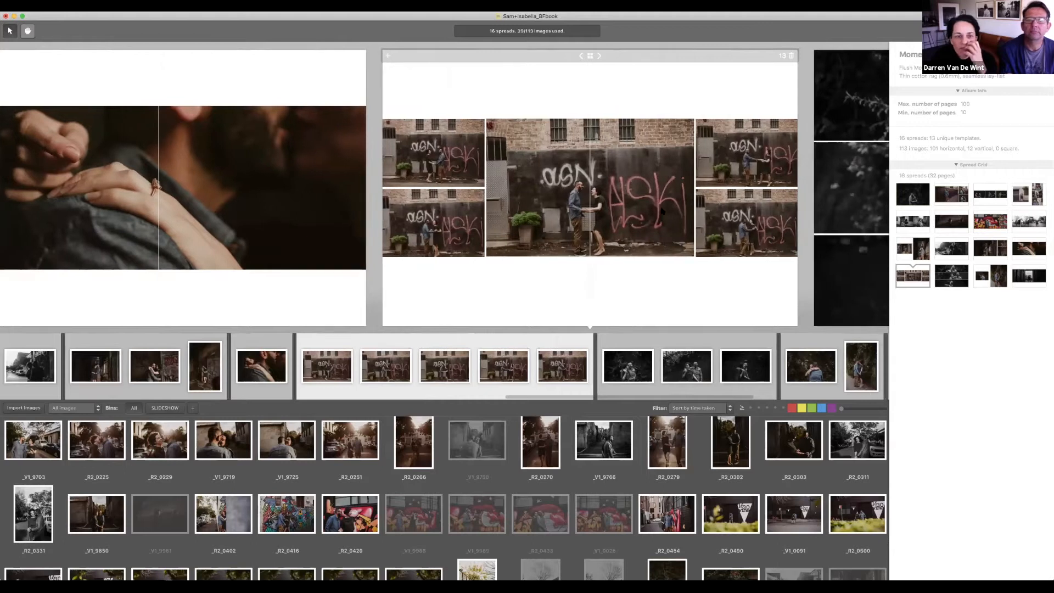
click(791, 55)
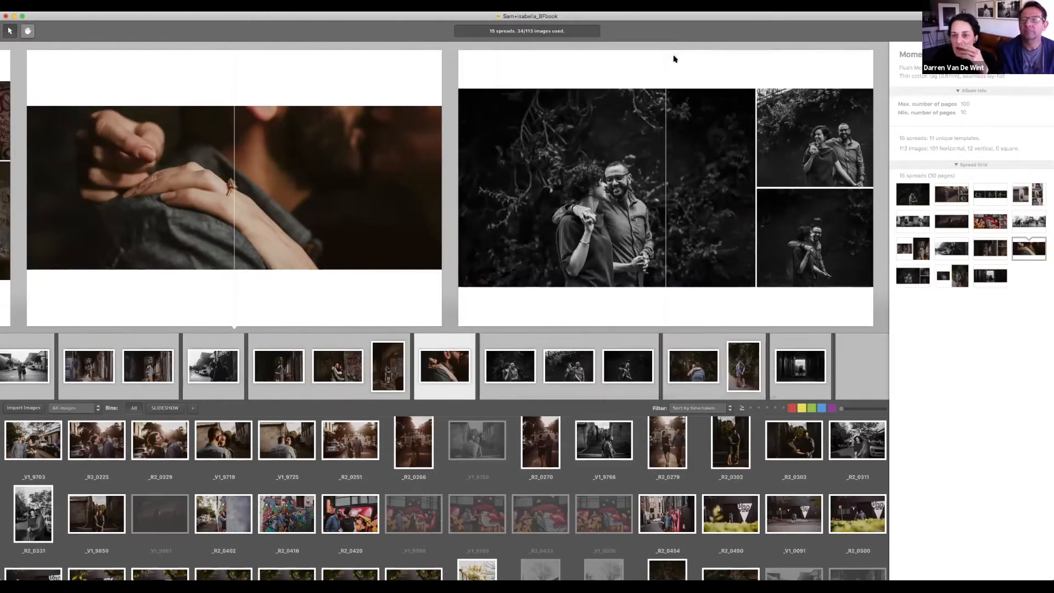
click(814, 139)
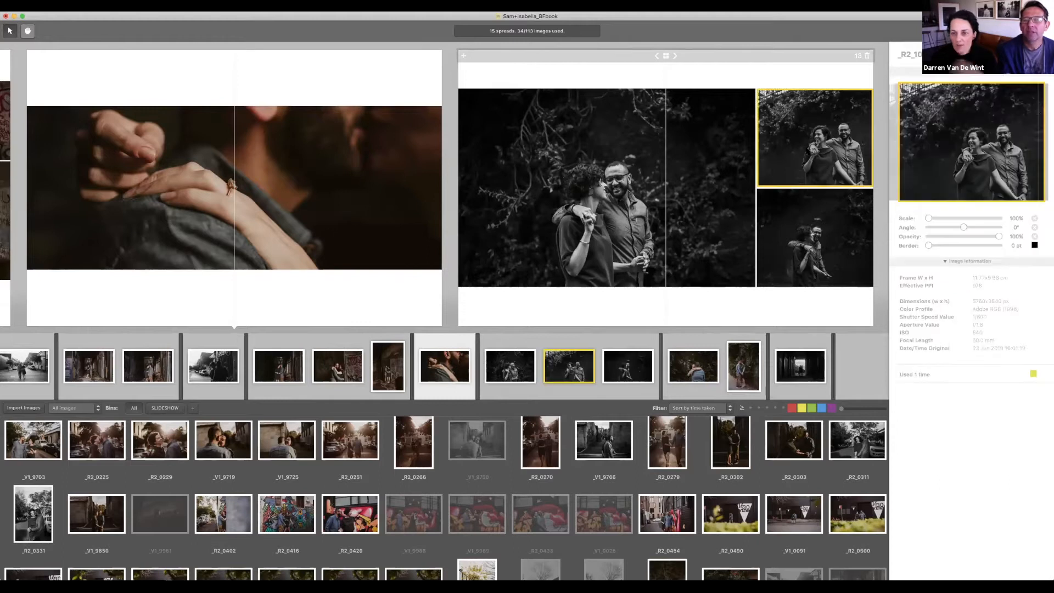
key(Delete)
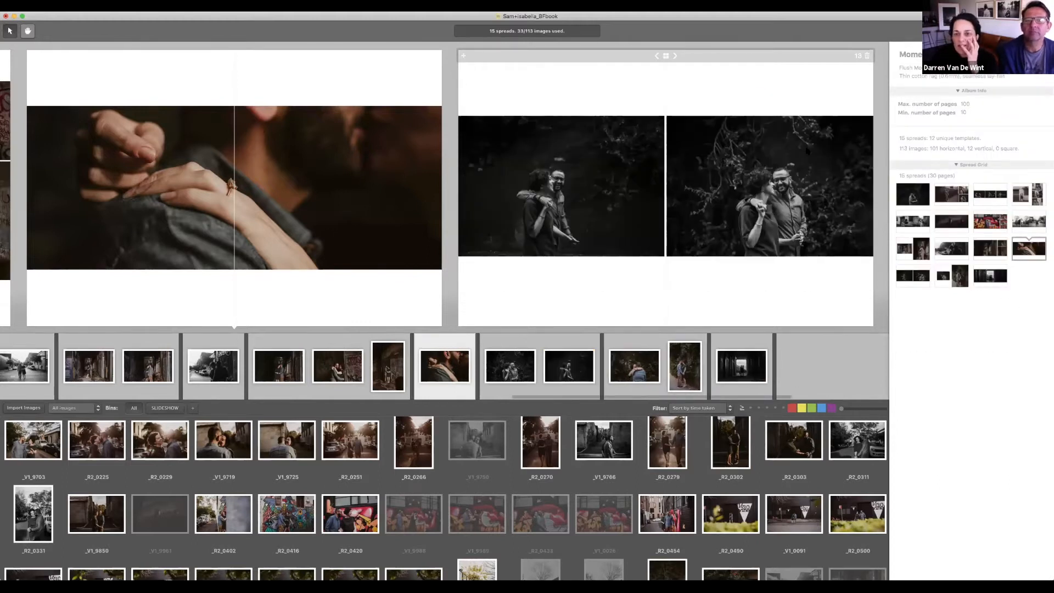
Step: Give the last spread's alley silhouette photo a full-bleed layout
scroll(808, 151, right, 5)
scroll(807, 151, right, 5)
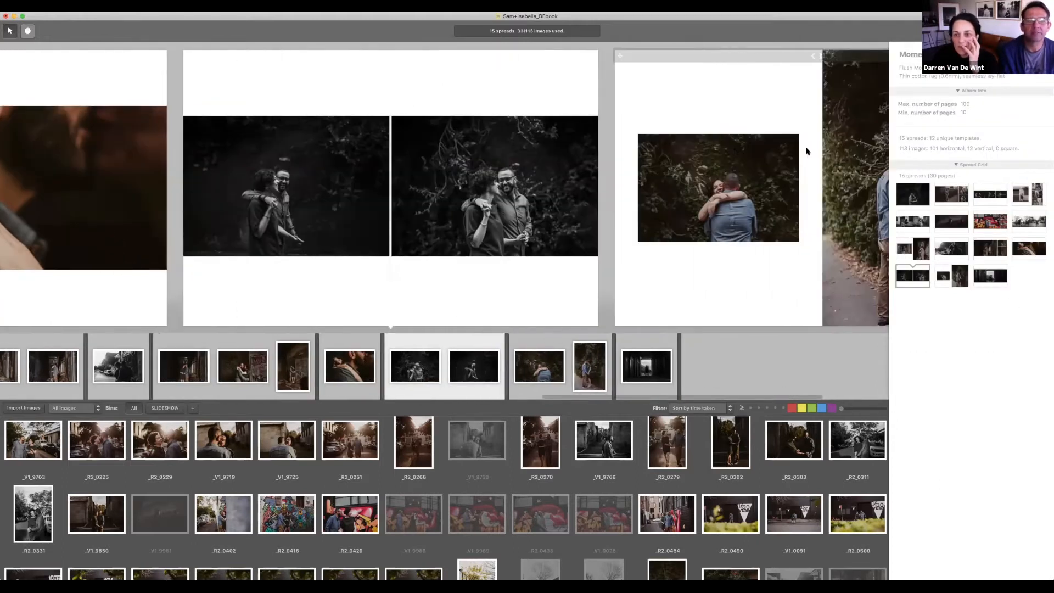
scroll(807, 150, right, 5)
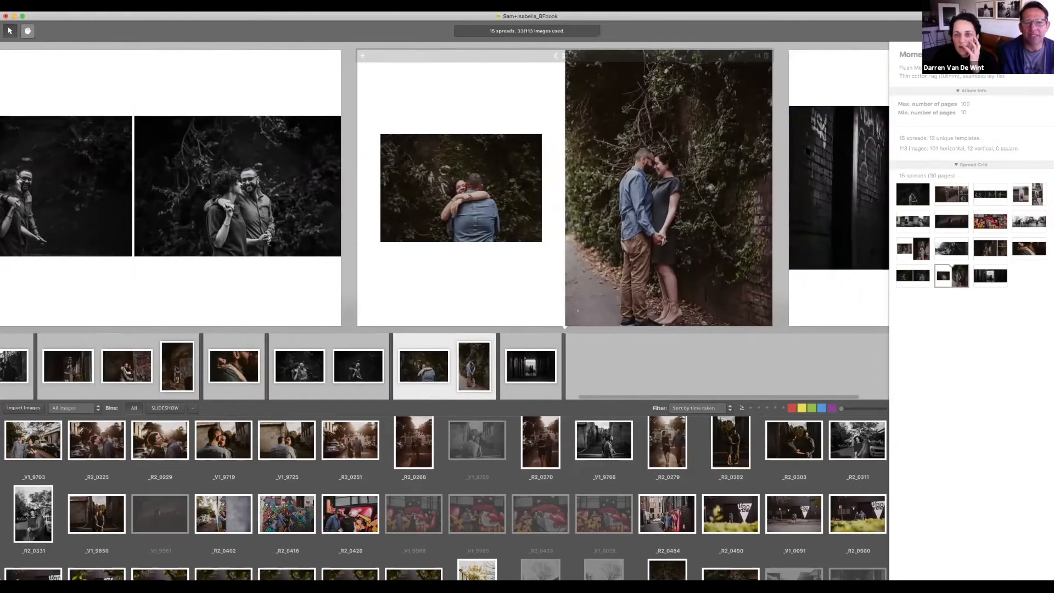
scroll(807, 151, right, 3)
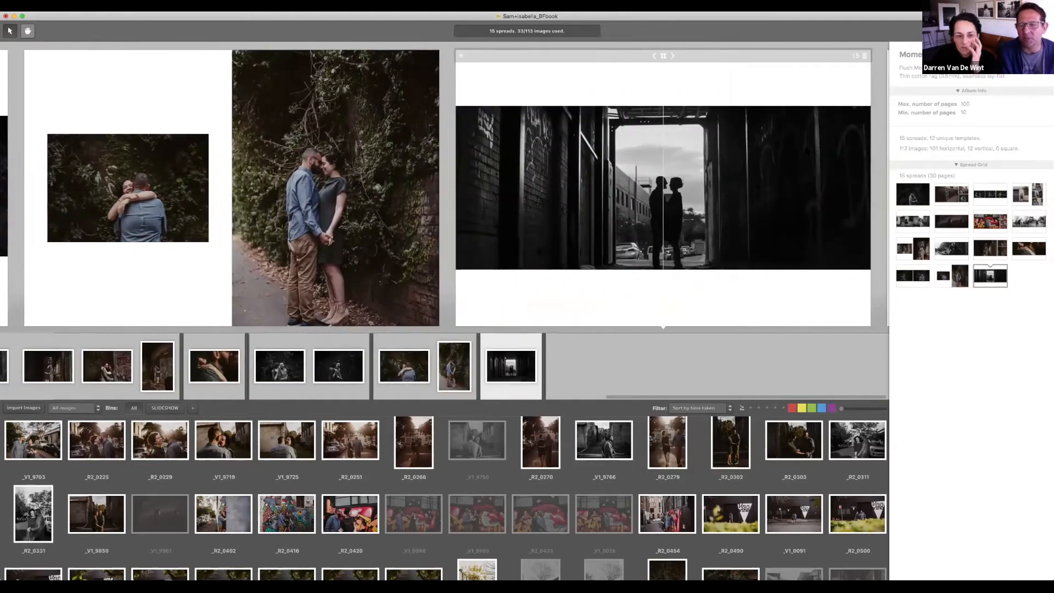
click(806, 152)
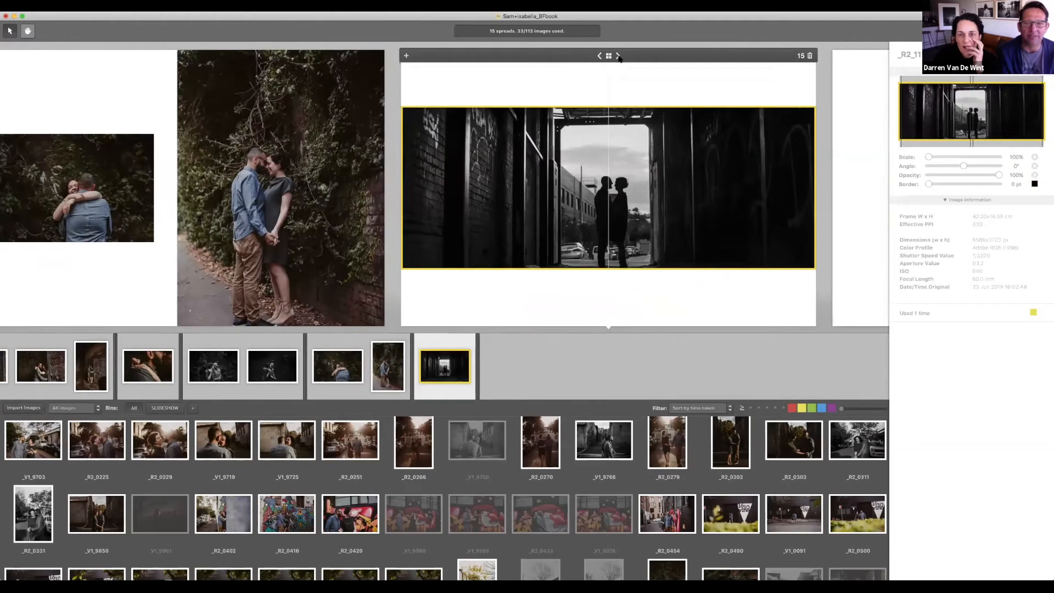
click(618, 56)
Step: Scale the silhouette photo to about 105.21% and shift it slightly within its frame
click(708, 142)
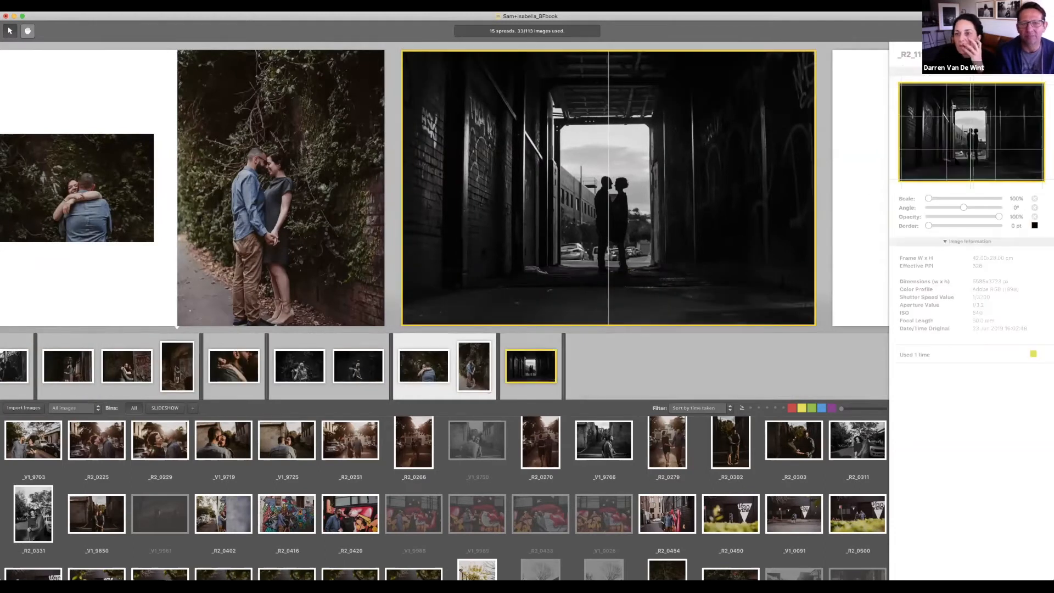
drag(931, 197, 932, 198)
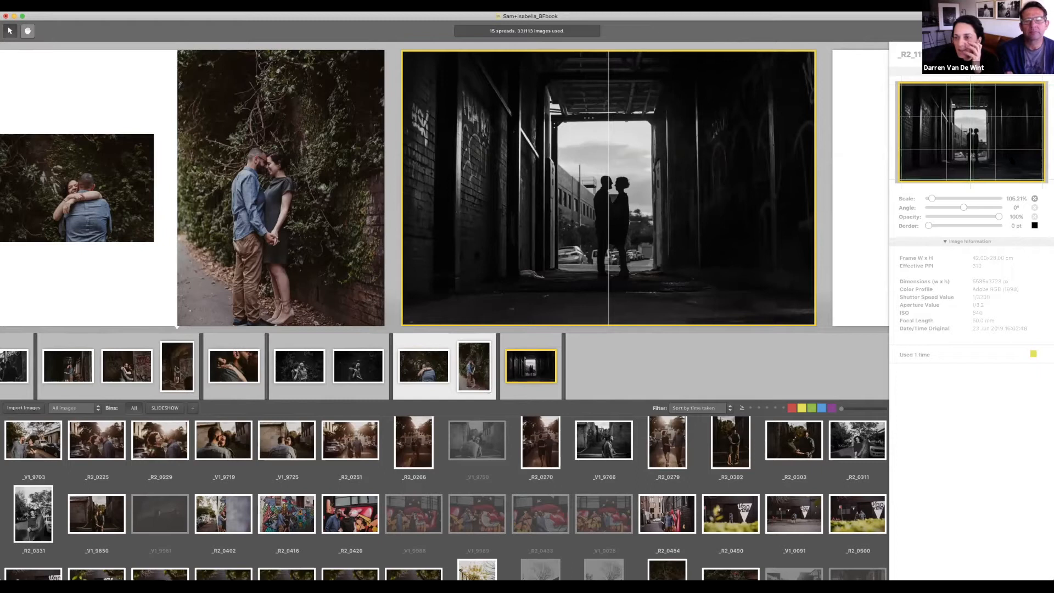
drag(1019, 159, 1017, 162)
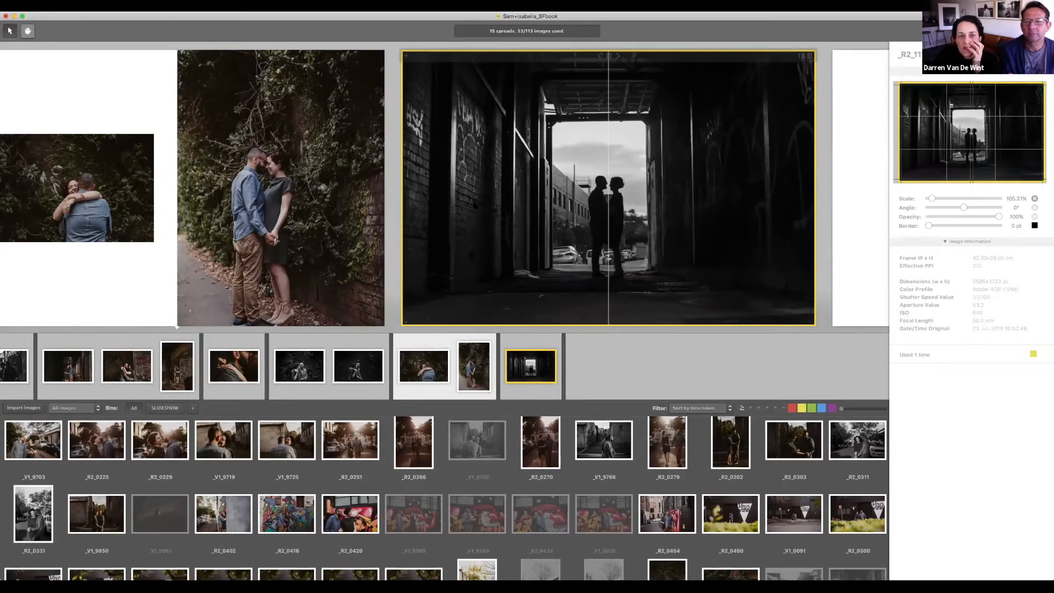
click(305, 165)
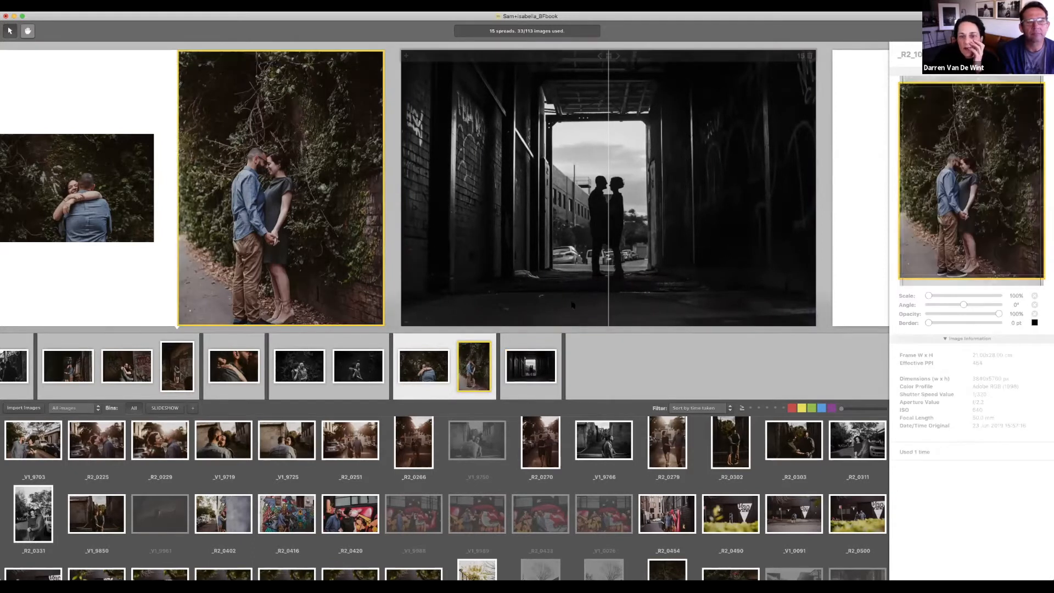
click(601, 354)
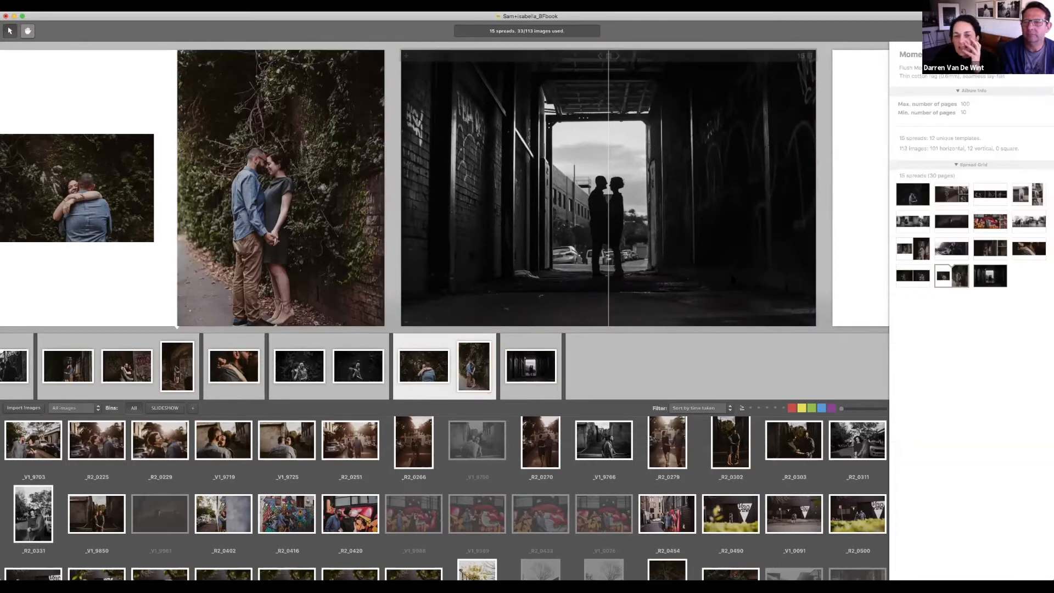
scroll(681, 258, left, 10)
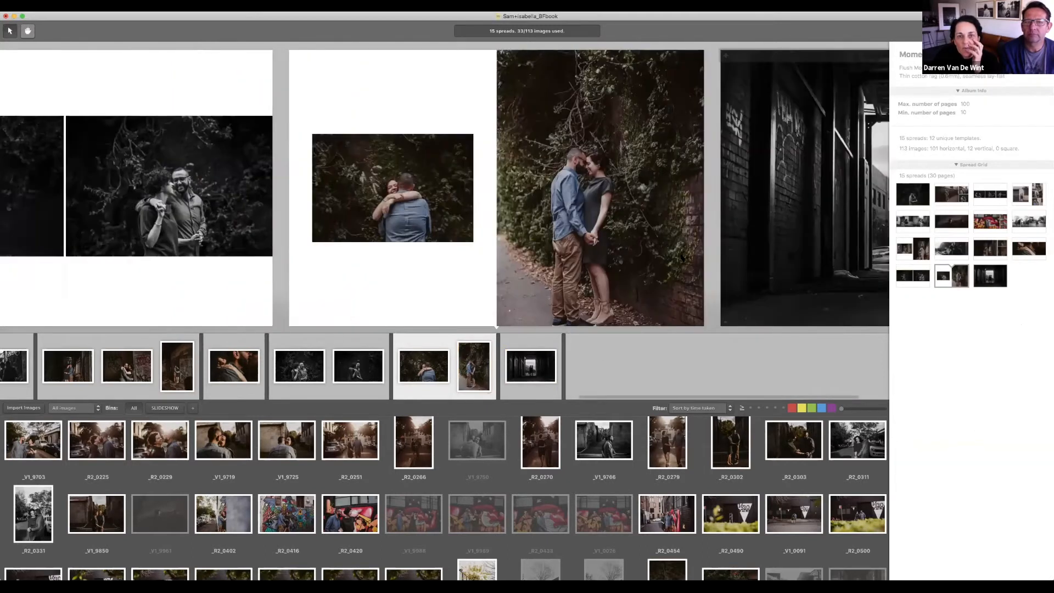
scroll(681, 258, left, 5)
scroll(681, 258, left, 10)
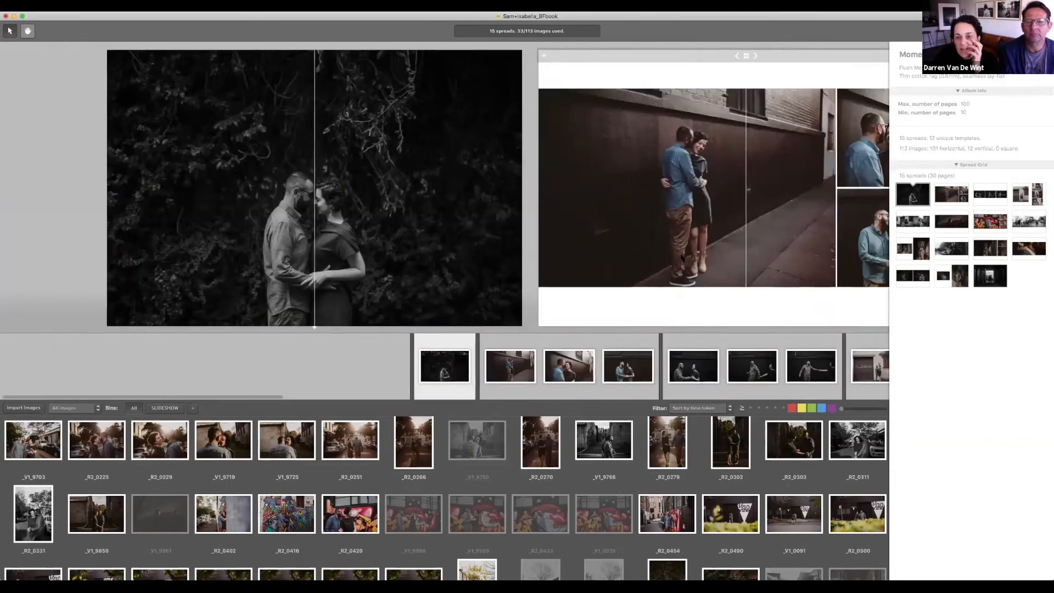
scroll(681, 258, right, 15)
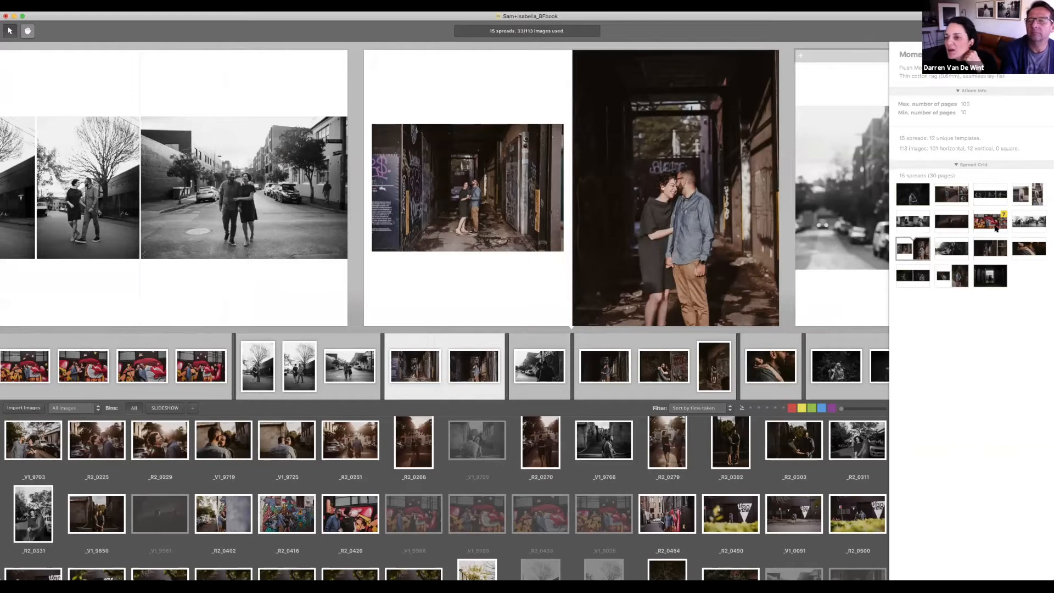
Step: Move the graffiti spread from position 7 to 6, then scroll back to check the spread order
drag(984, 217, 951, 218)
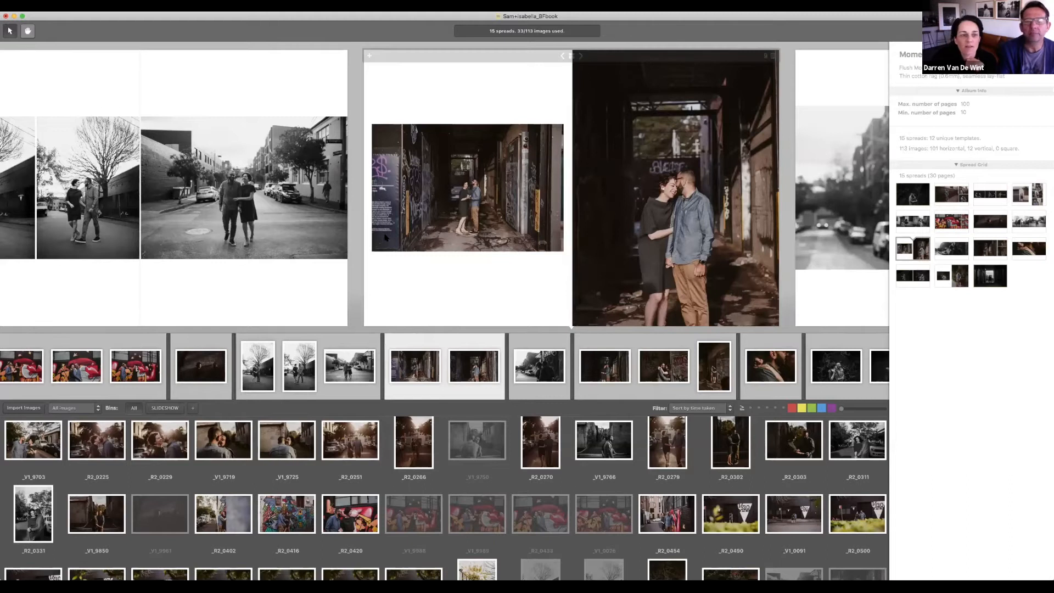
click(301, 189)
scroll(567, 225, left, 10)
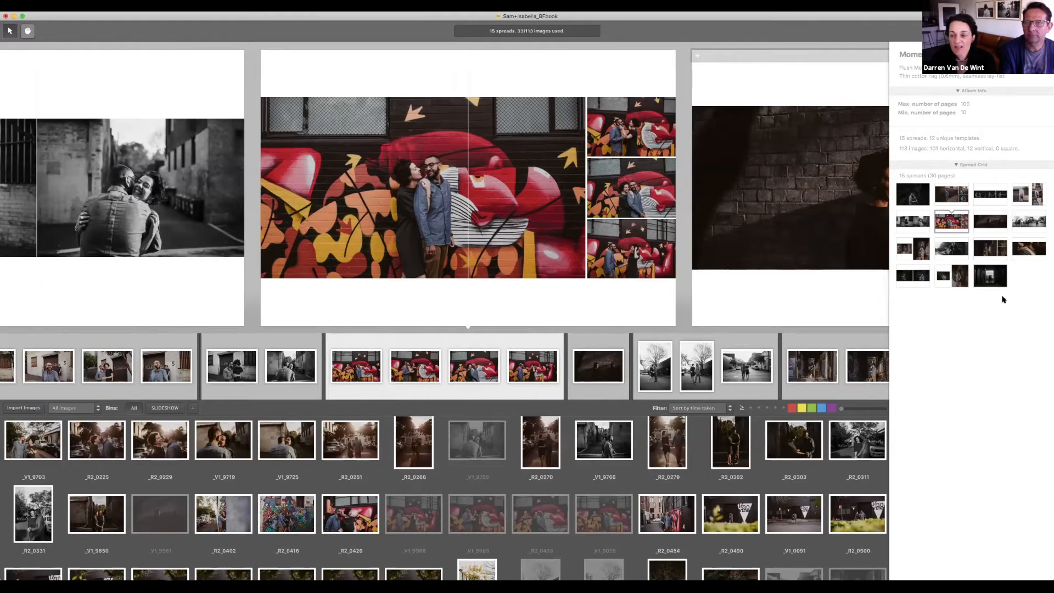
key(Left)
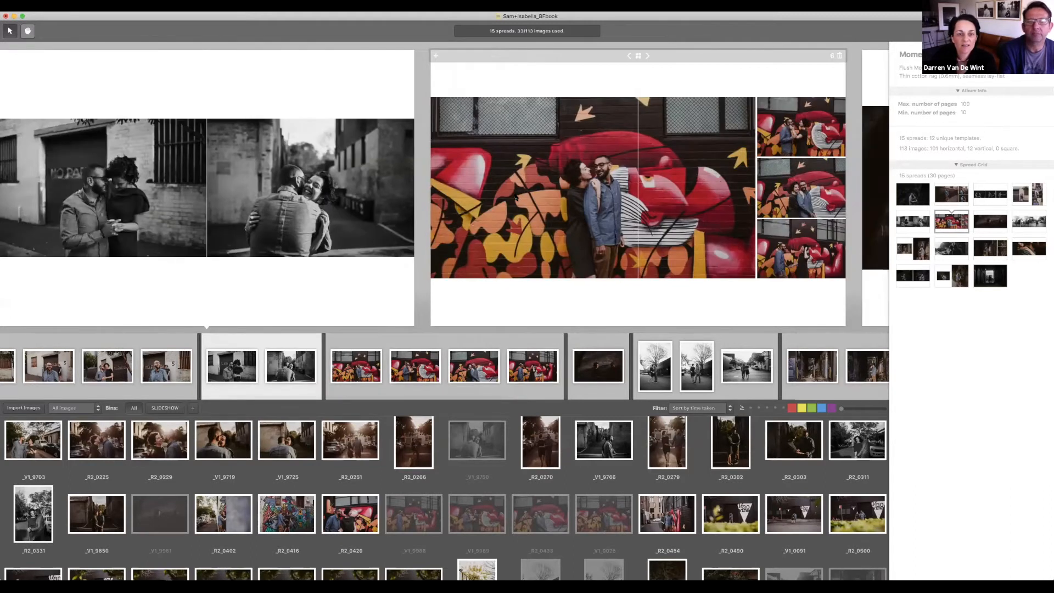
key(Left)
key(Left)
key(Left)
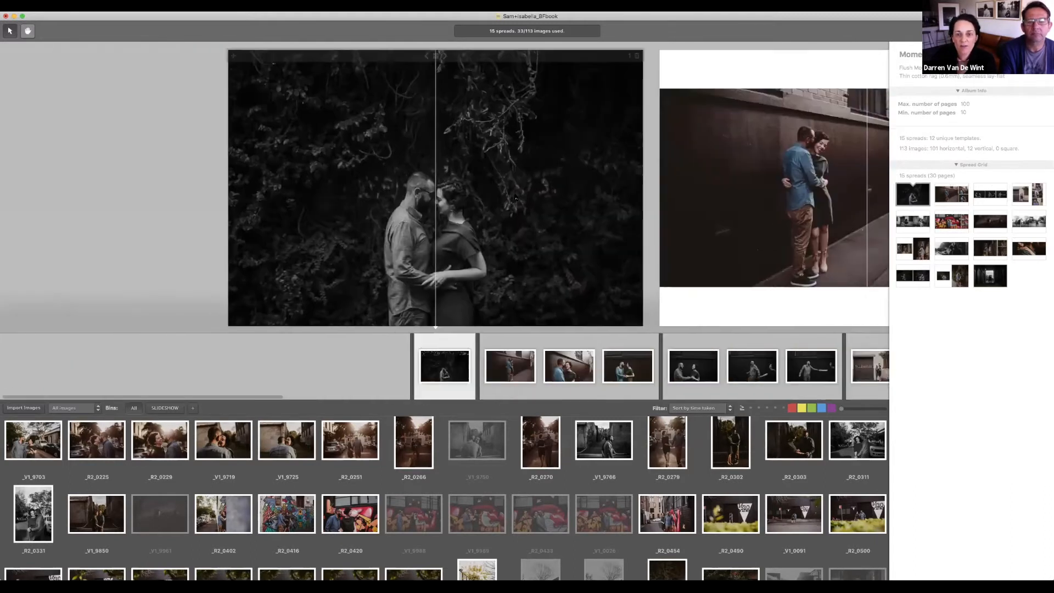
key(Right)
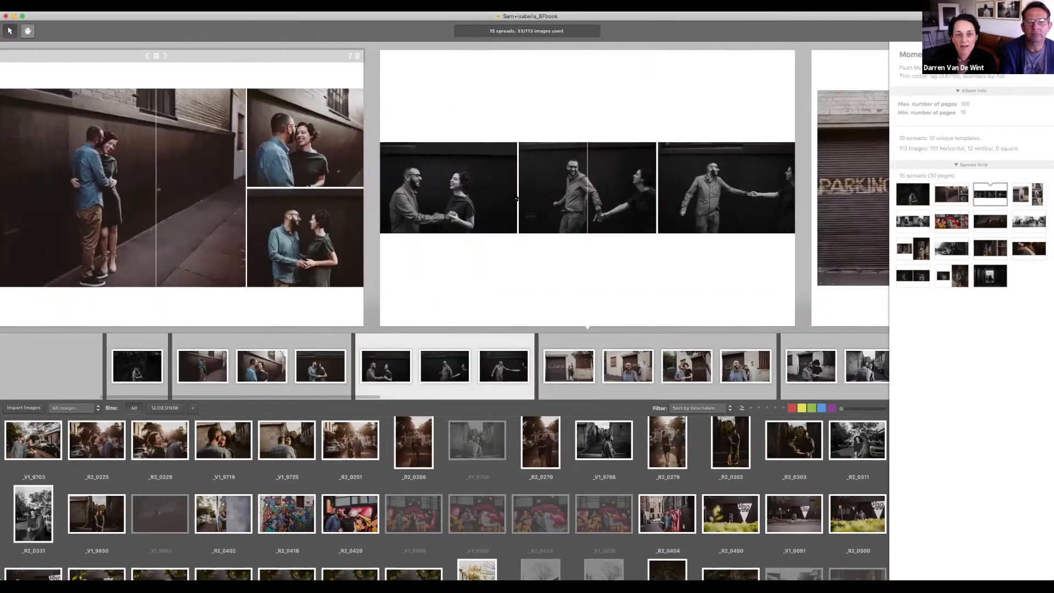
key(Right)
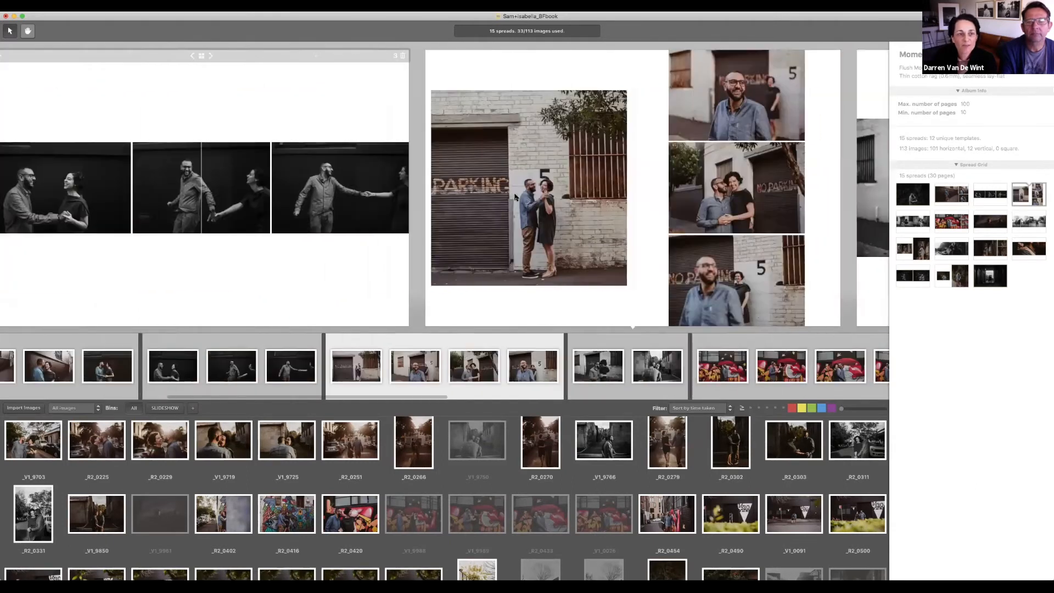
key(Left)
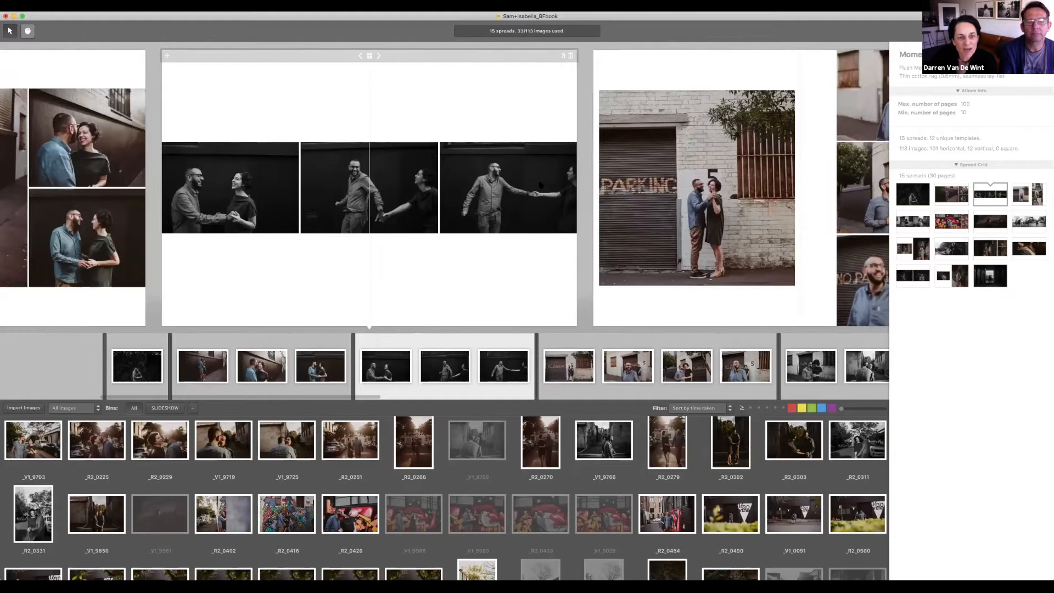
key(Right)
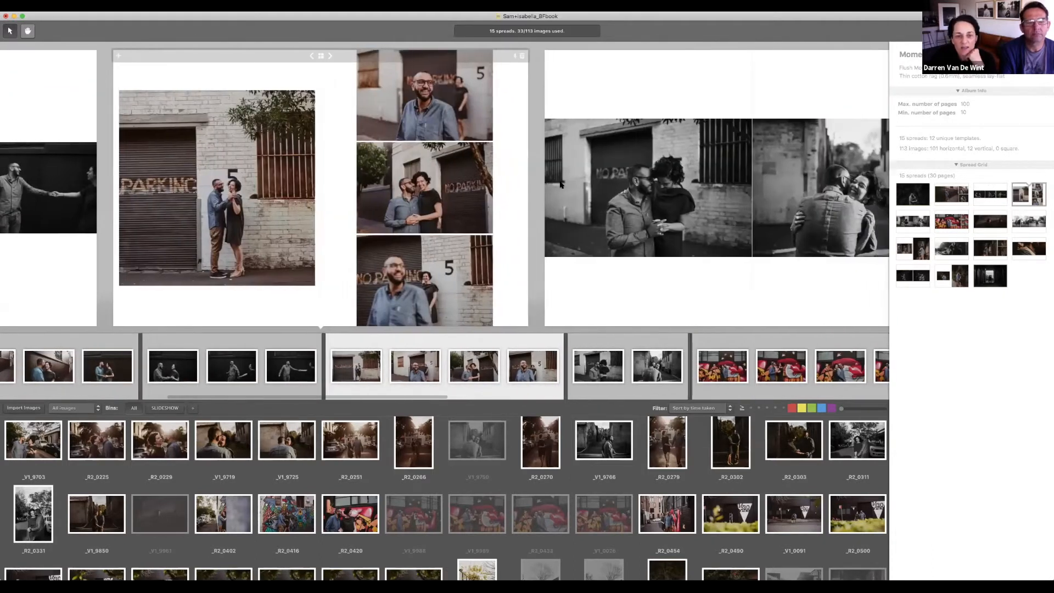
key(Right)
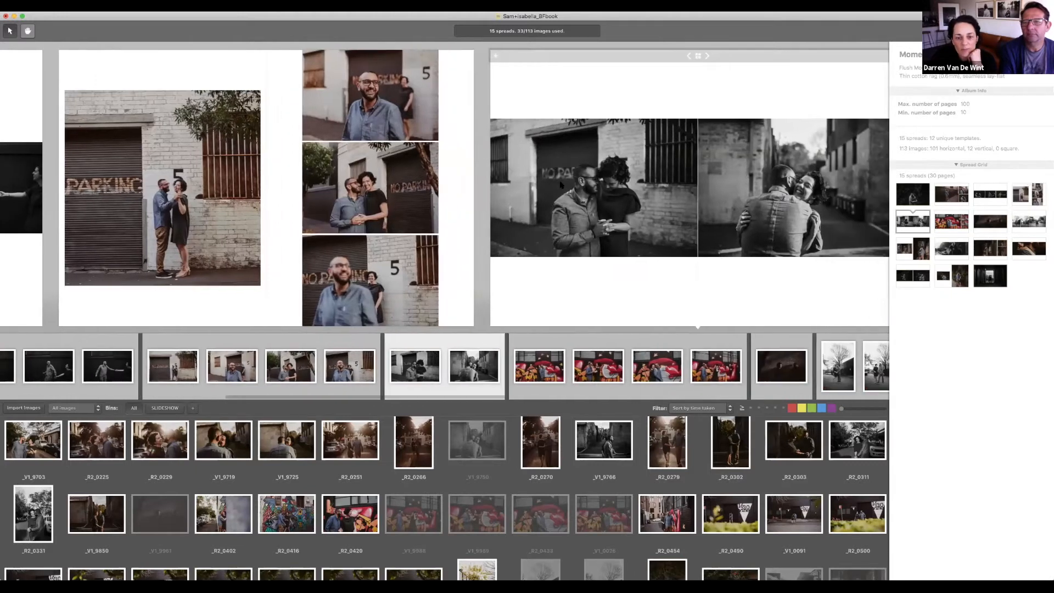
key(Right)
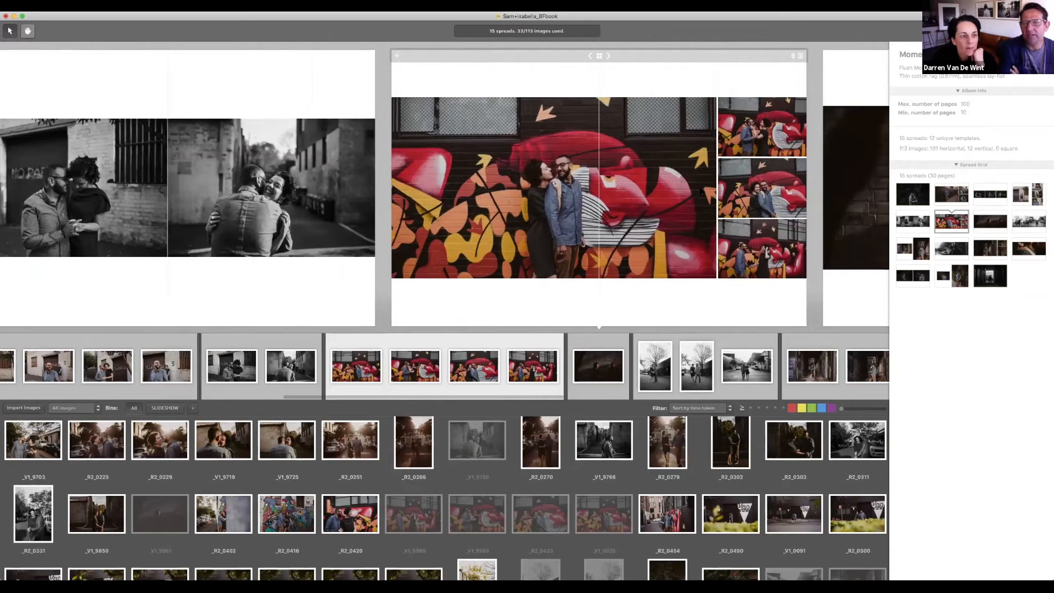
key(Left)
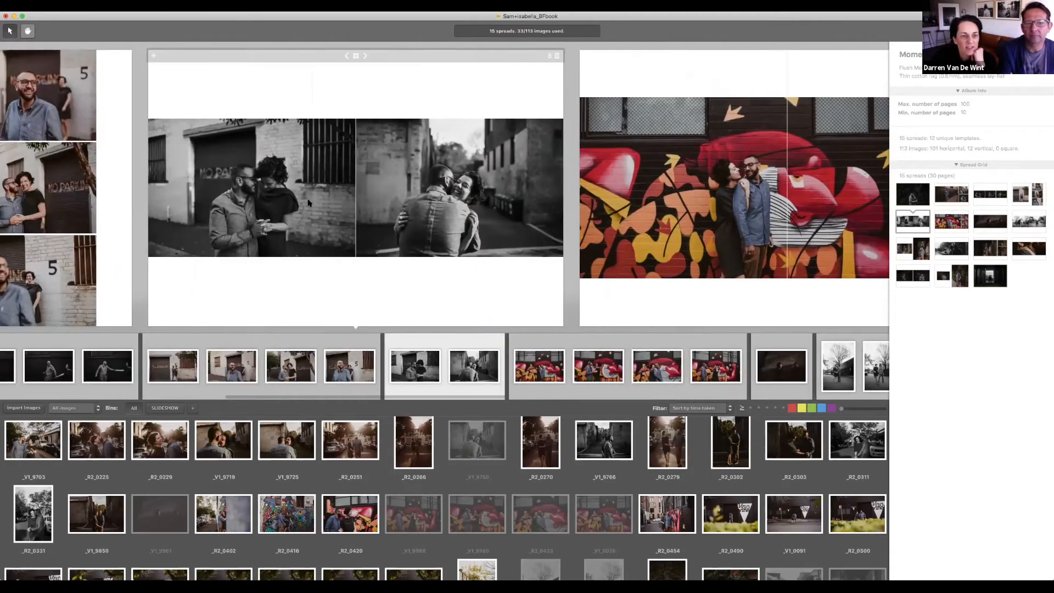
Step: Delete the hugging-couple photo so the left photo fills the two-photo spread
click(313, 199)
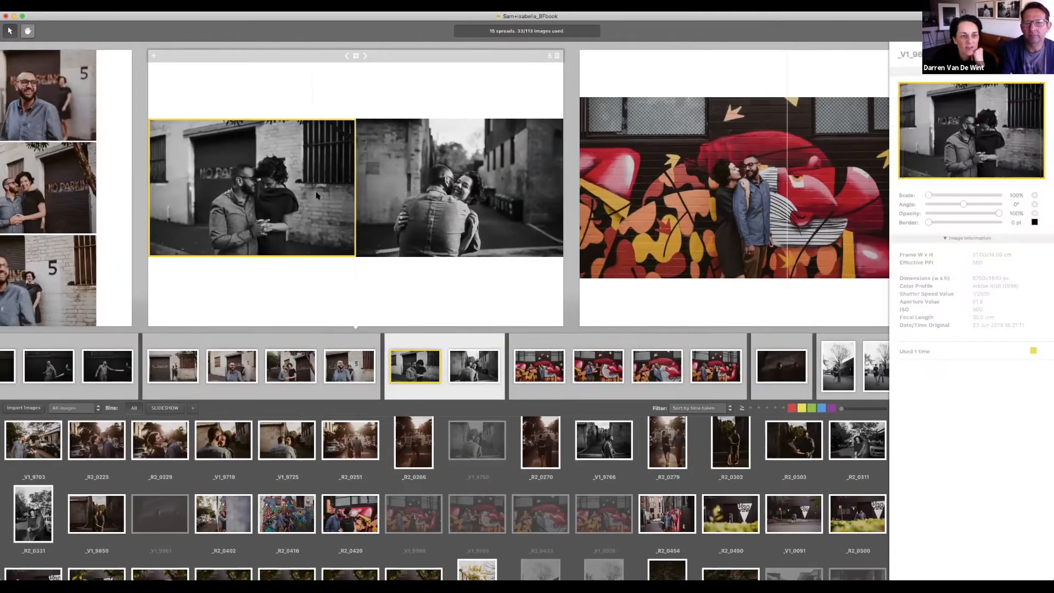
click(423, 190)
key(Delete)
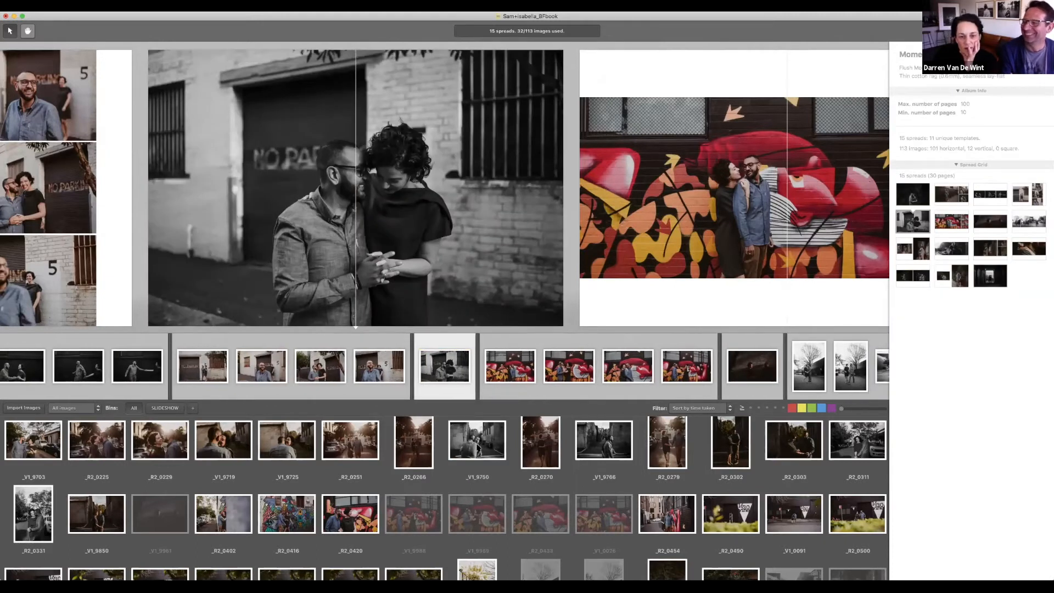
Step: Add photos _V1_9750 and _V1_9766 as new spreads, then move the graffiti mural spread earlier
click(477, 440)
drag(705, 405, 572, 285)
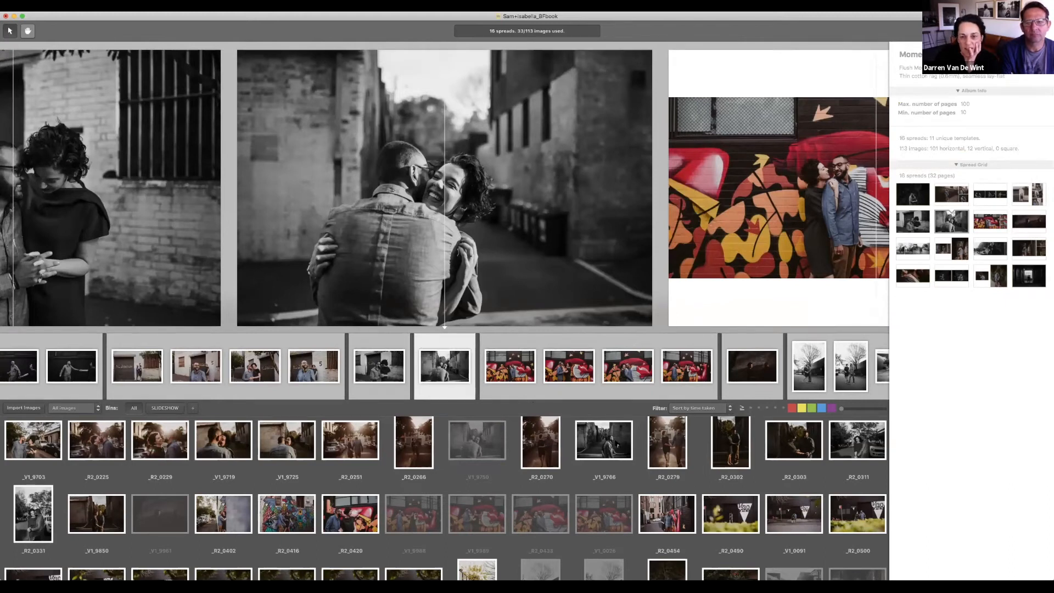
drag(604, 439, 660, 192)
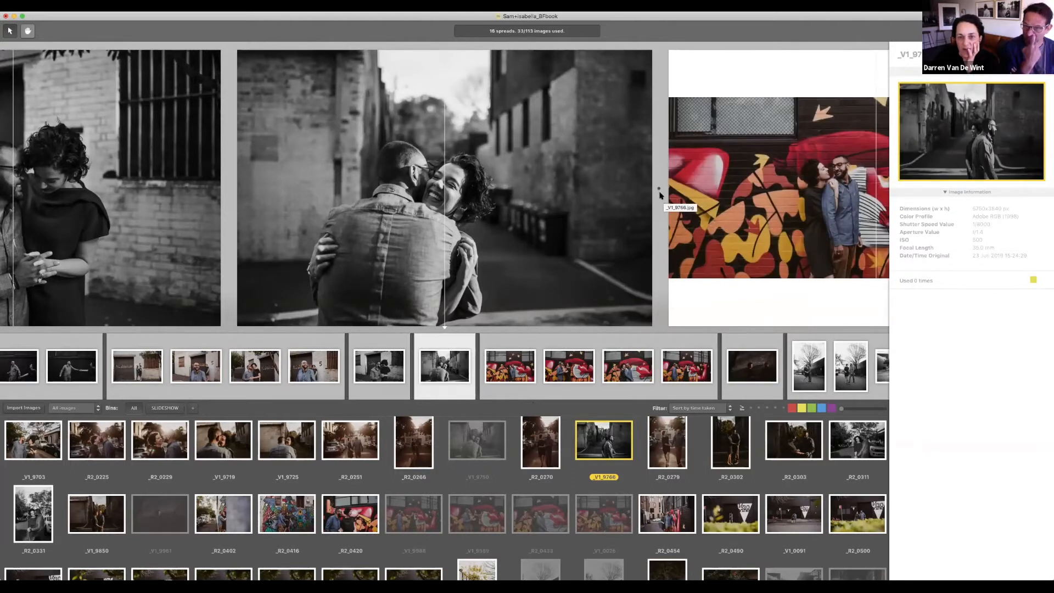
drag(660, 192, 661, 194)
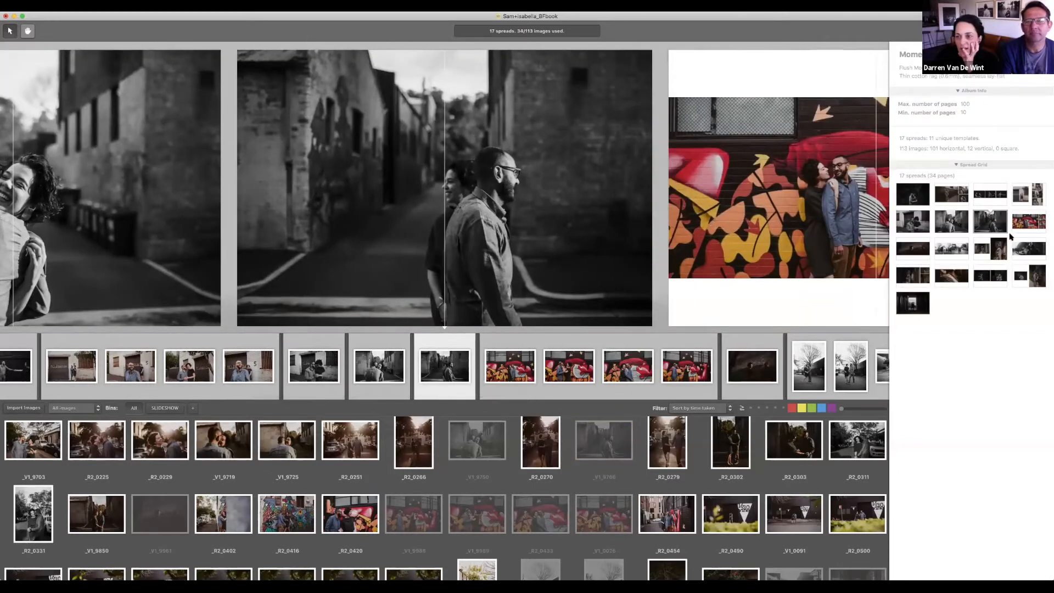
drag(1025, 226, 941, 226)
drag(999, 246, 1041, 219)
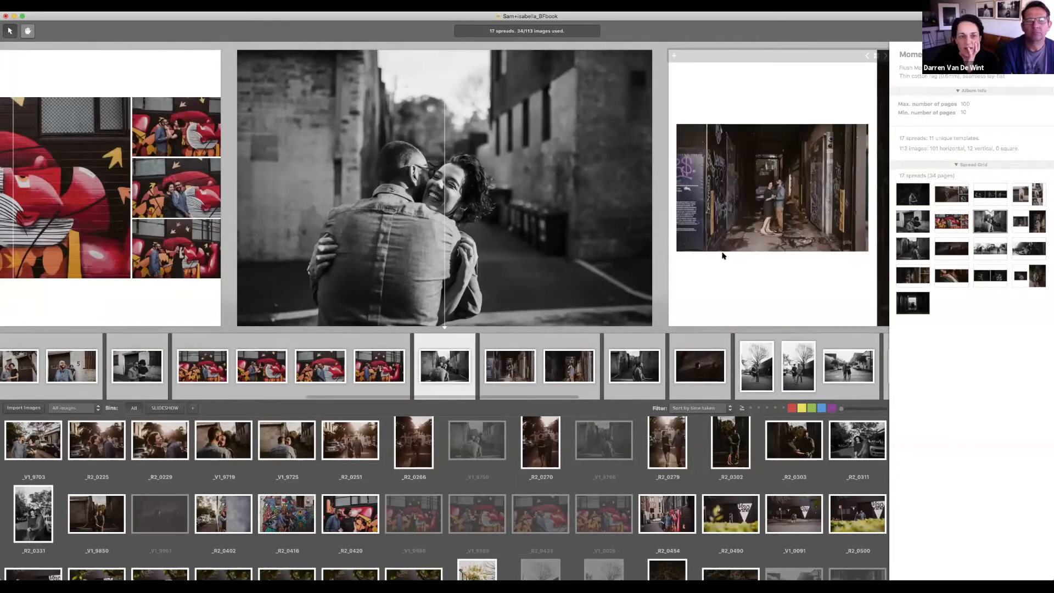
scroll(723, 256, right, 20)
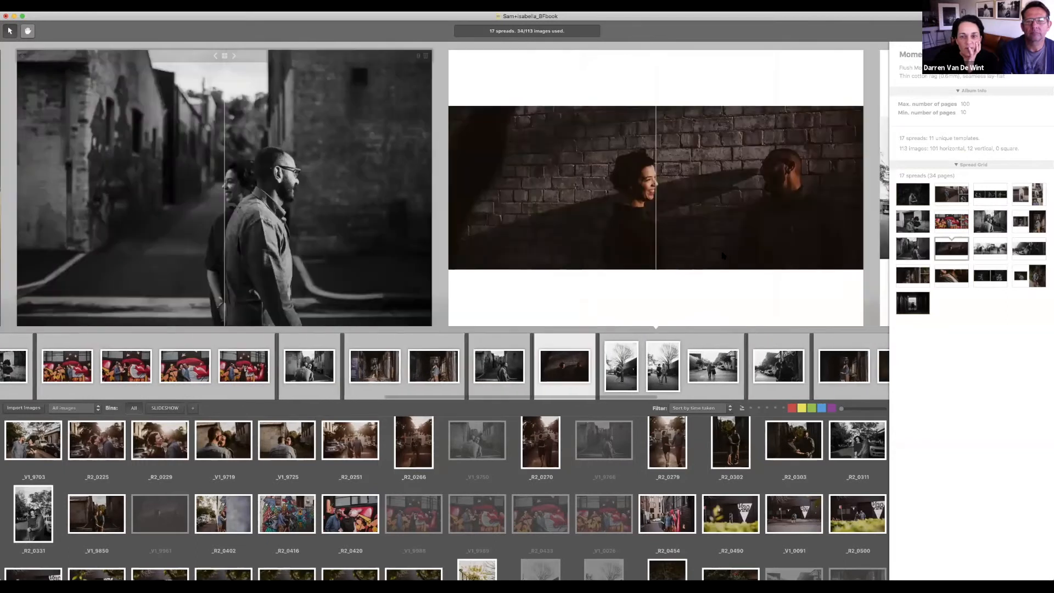
scroll(722, 256, left, 4)
scroll(722, 255, left, 6)
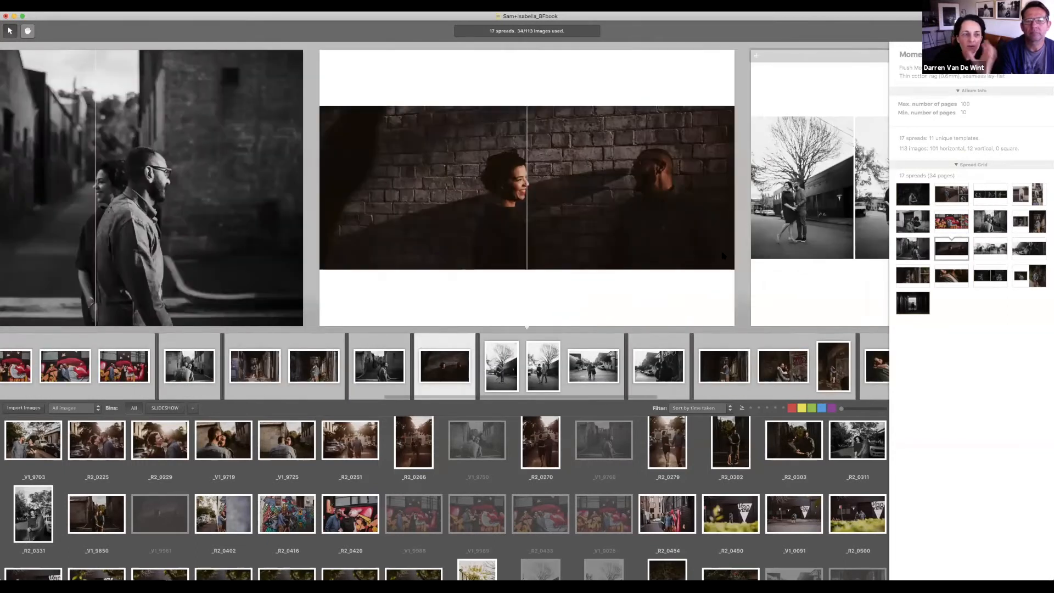
scroll(767, 220, right, 10)
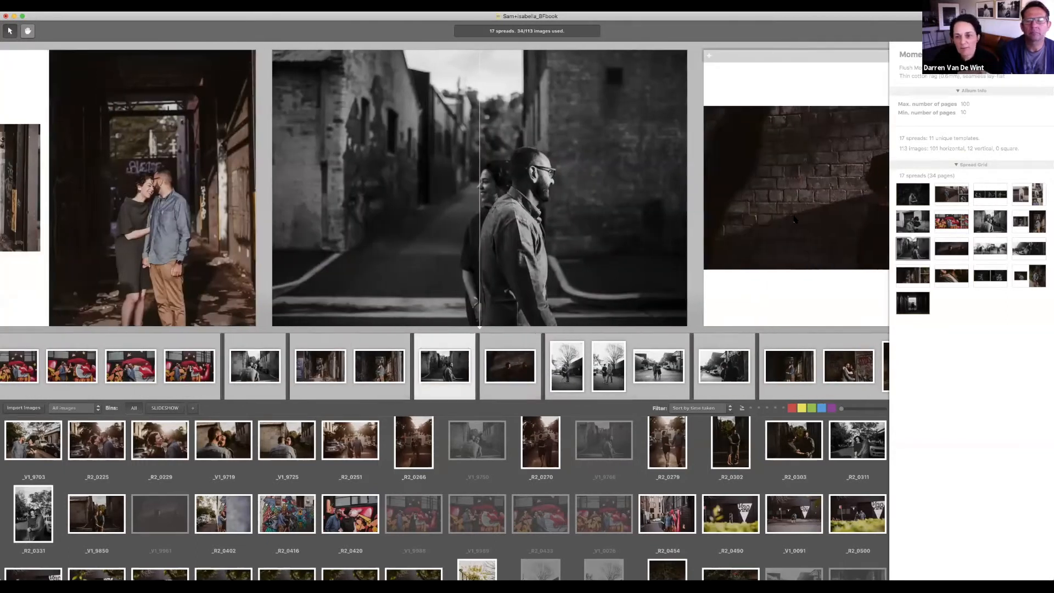
scroll(794, 219, right, 20)
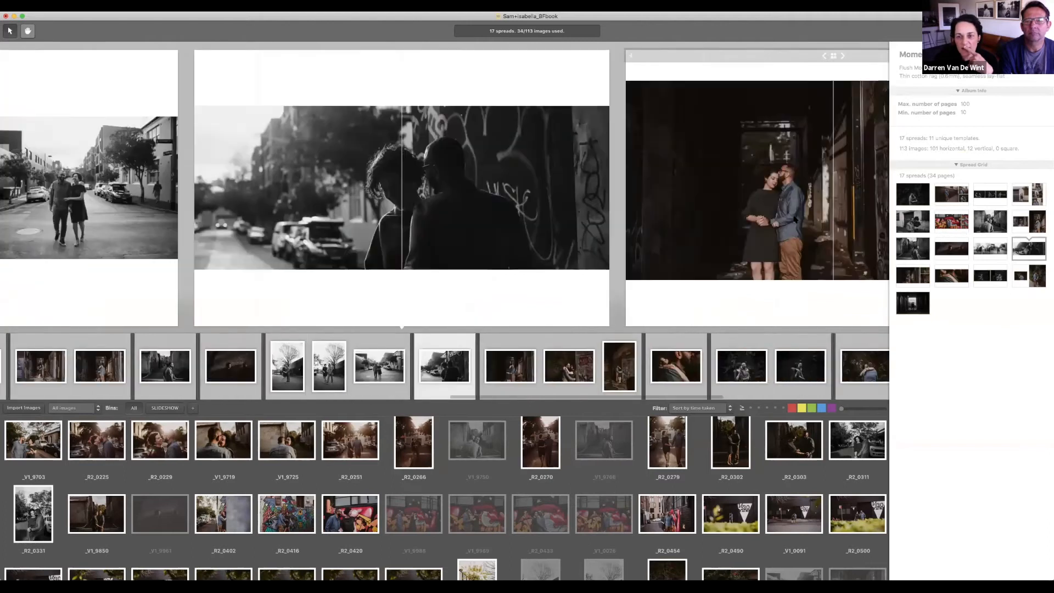
scroll(794, 220, left, 10)
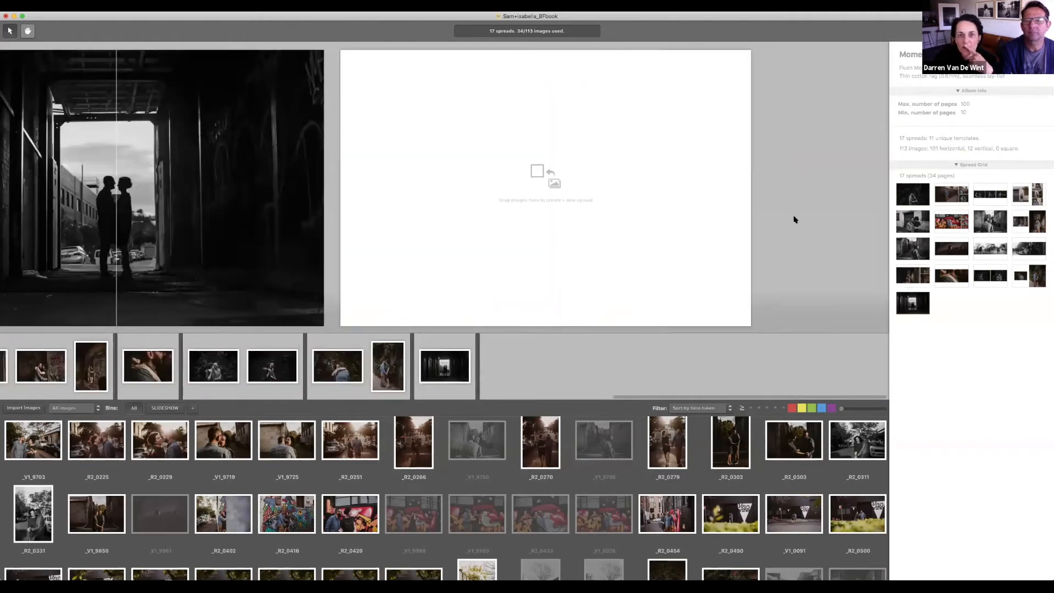
scroll(444, 187, left, 5)
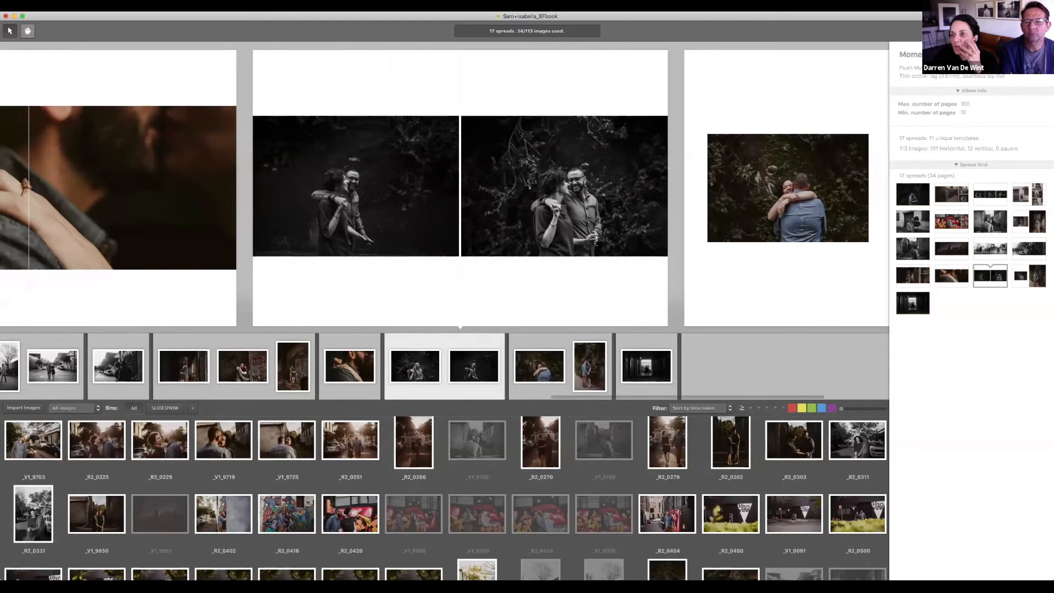
Step: Enable Export for Print as PDF in Adobe RGB (1998), all spreads, as single pages
key(super+e)
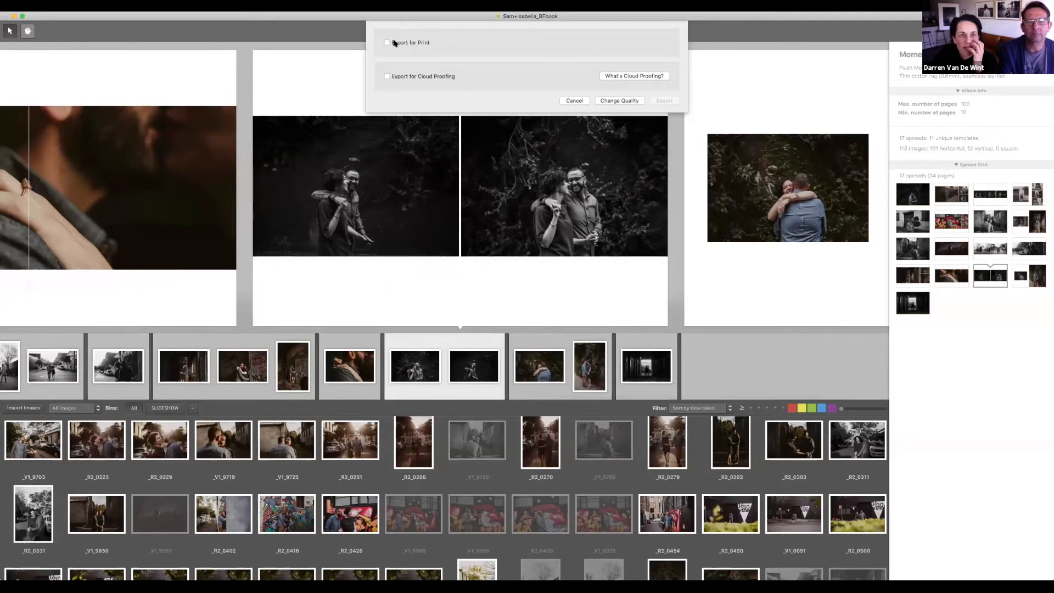
click(388, 44)
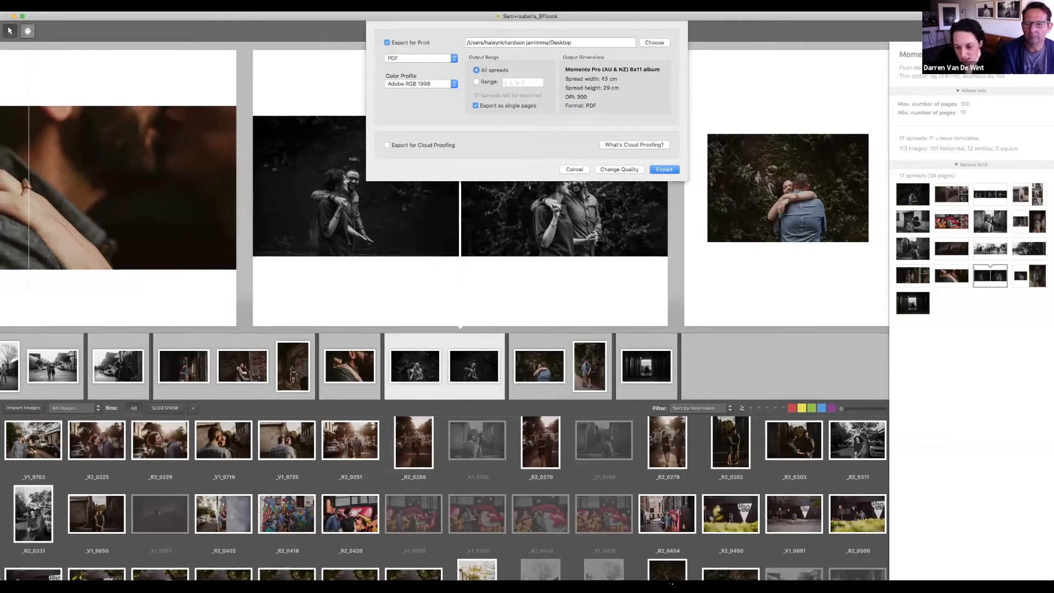
click(390, 99)
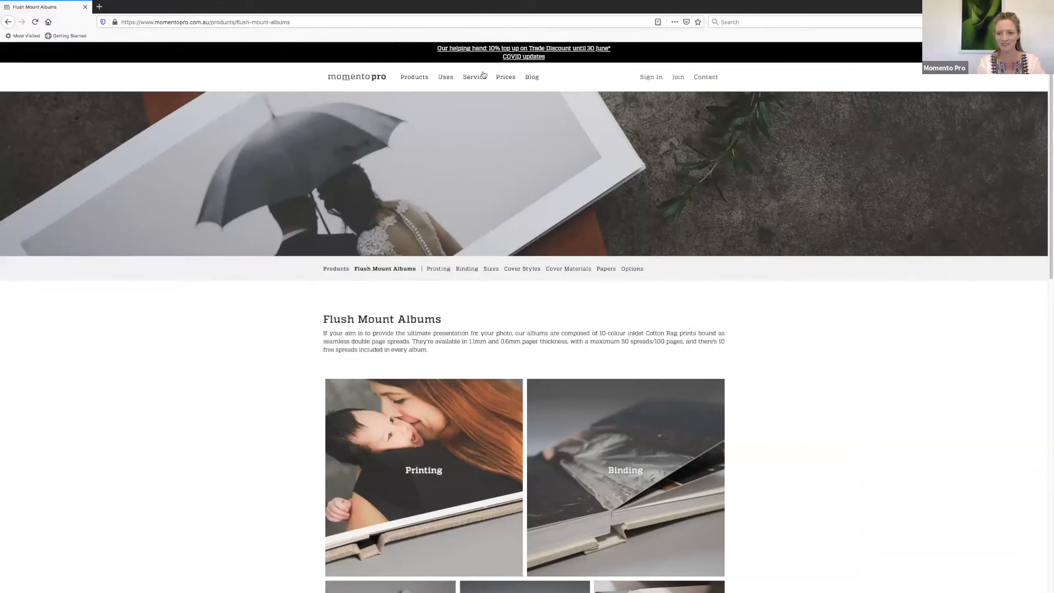
Step: Go to Momento Pro's Design Tools page via the Service menu and scroll its software list
mouse_move(477, 78)
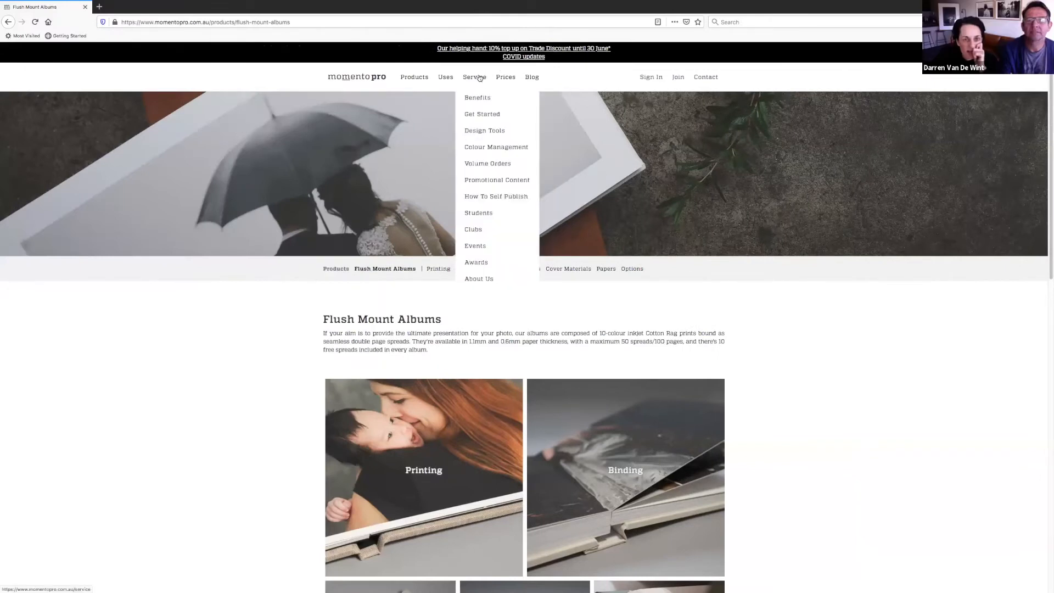
click(486, 132)
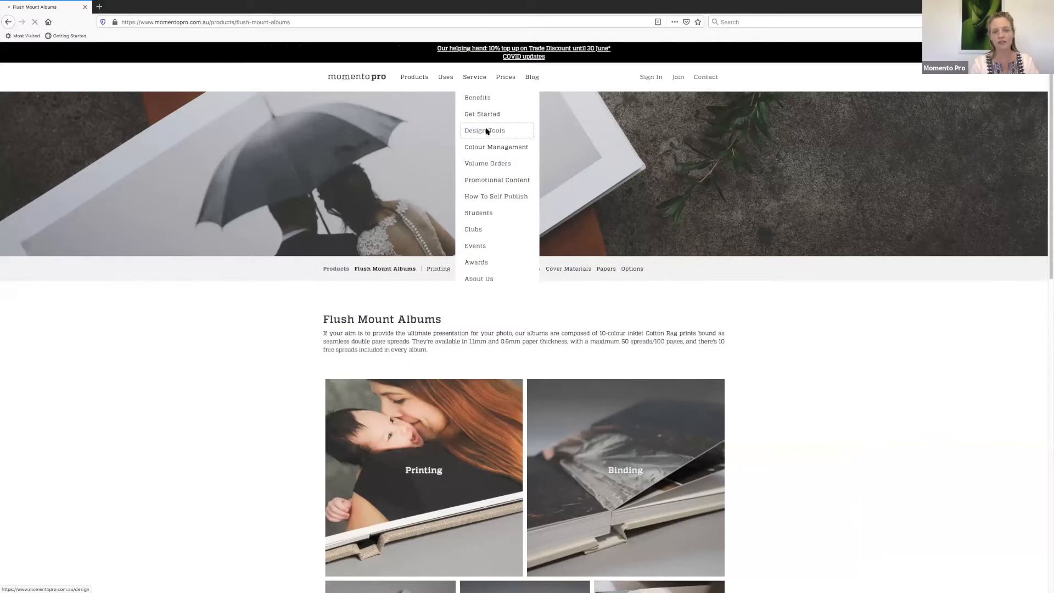
scroll(709, 179, down, 5)
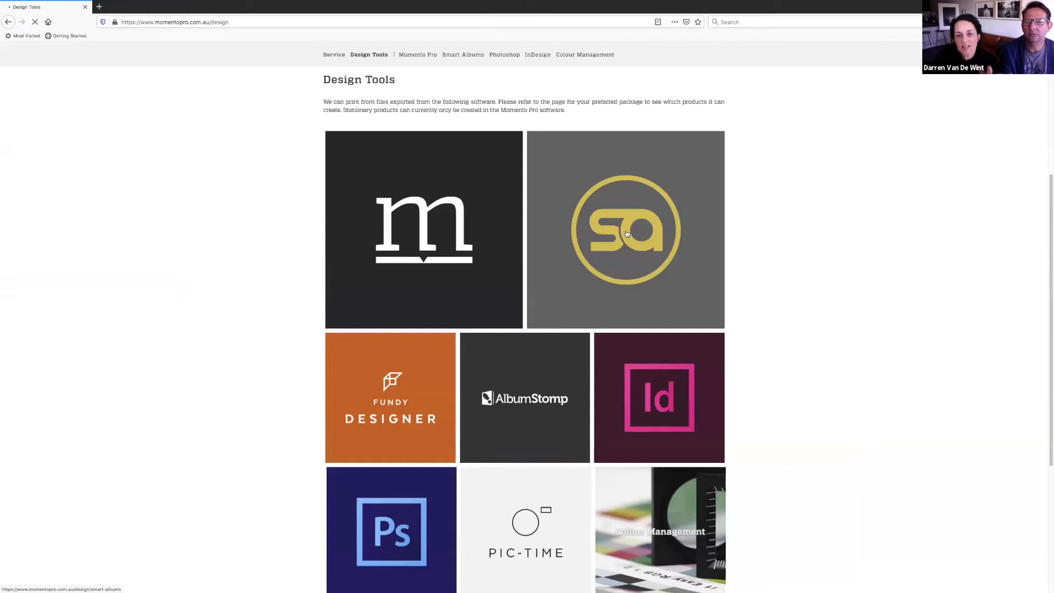
Step: Open the Smart Albums guide and read through its export, quality settings and cover sections
click(627, 234)
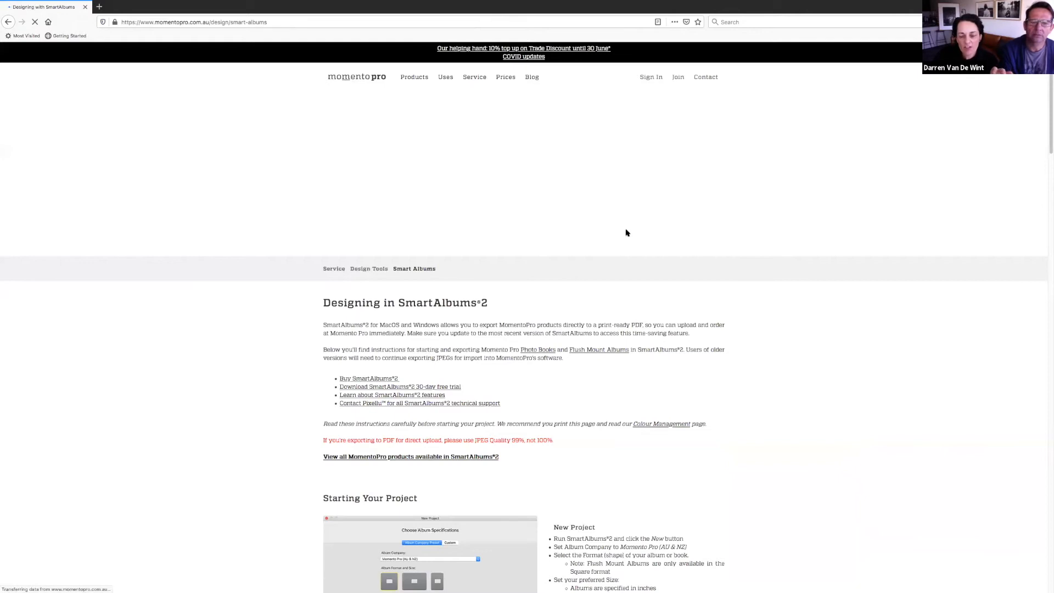
scroll(626, 234, down, 4)
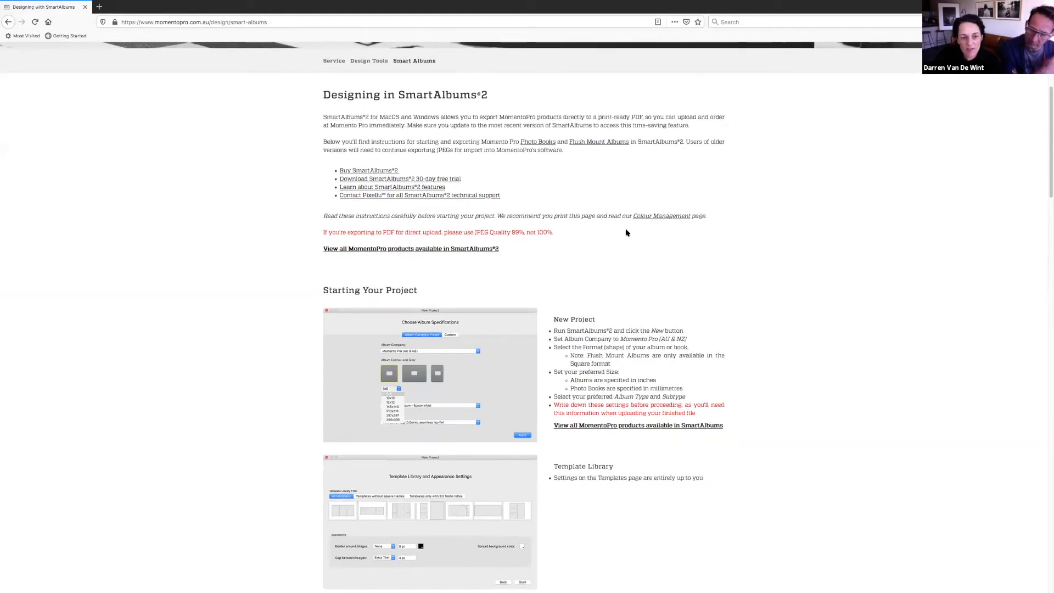
scroll(627, 234, down, 2)
scroll(627, 233, down, 2)
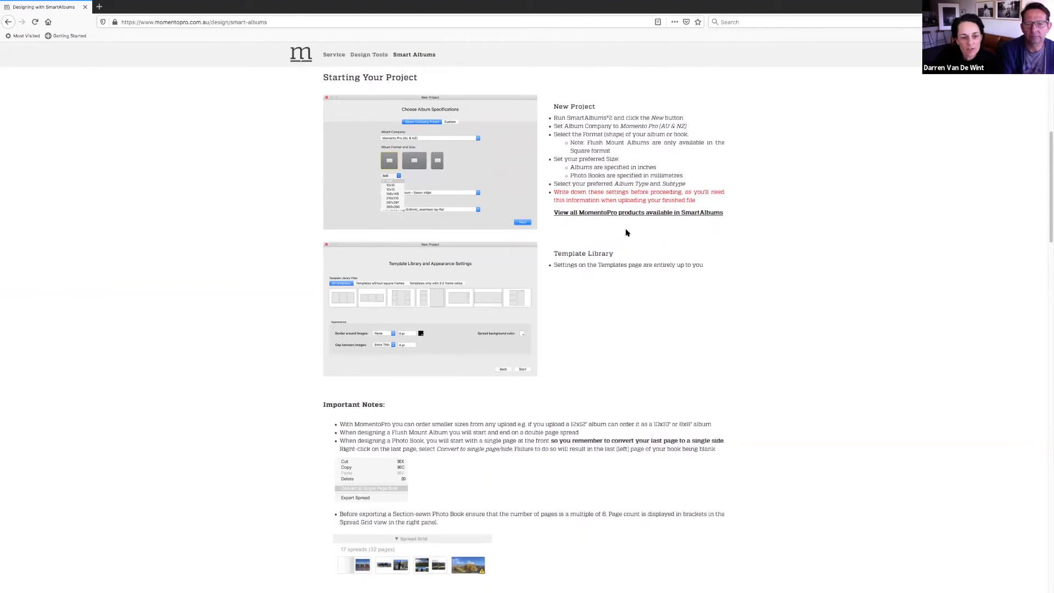
scroll(627, 233, down, 4)
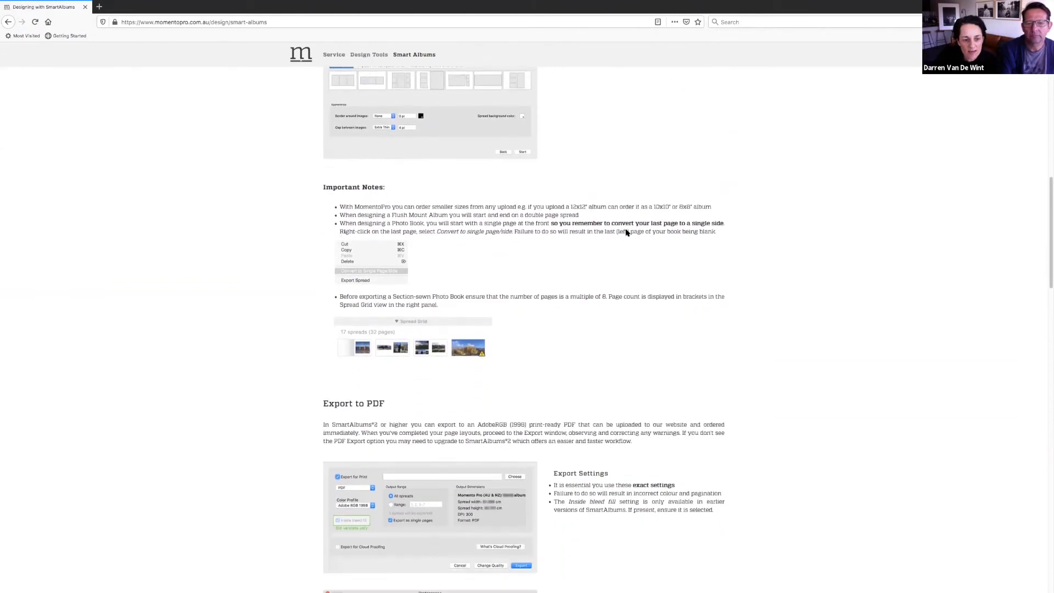
scroll(627, 233, down, 2)
scroll(627, 233, down, 1)
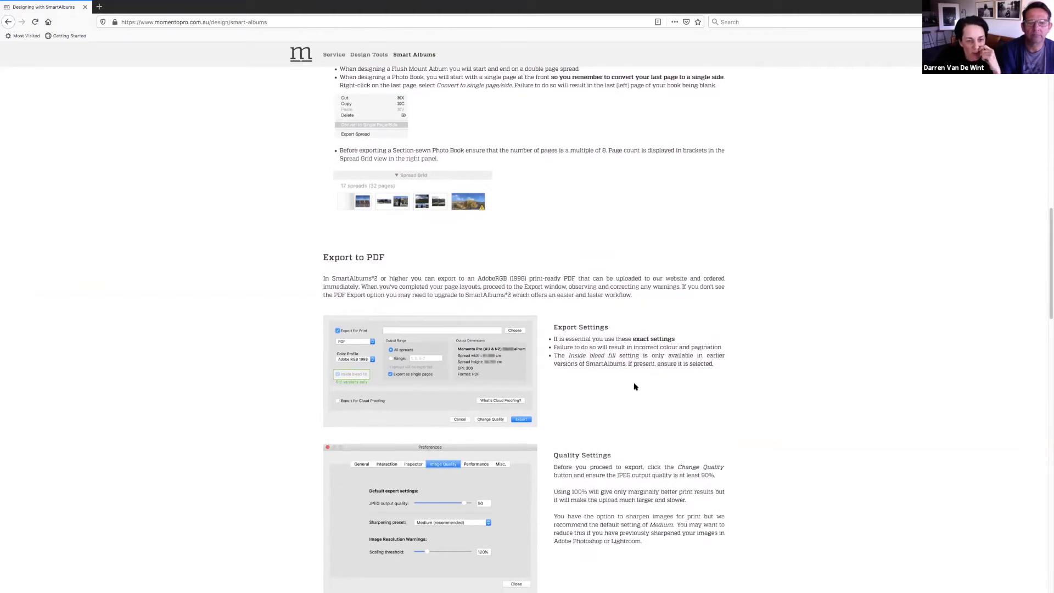
scroll(634, 387, down, 3)
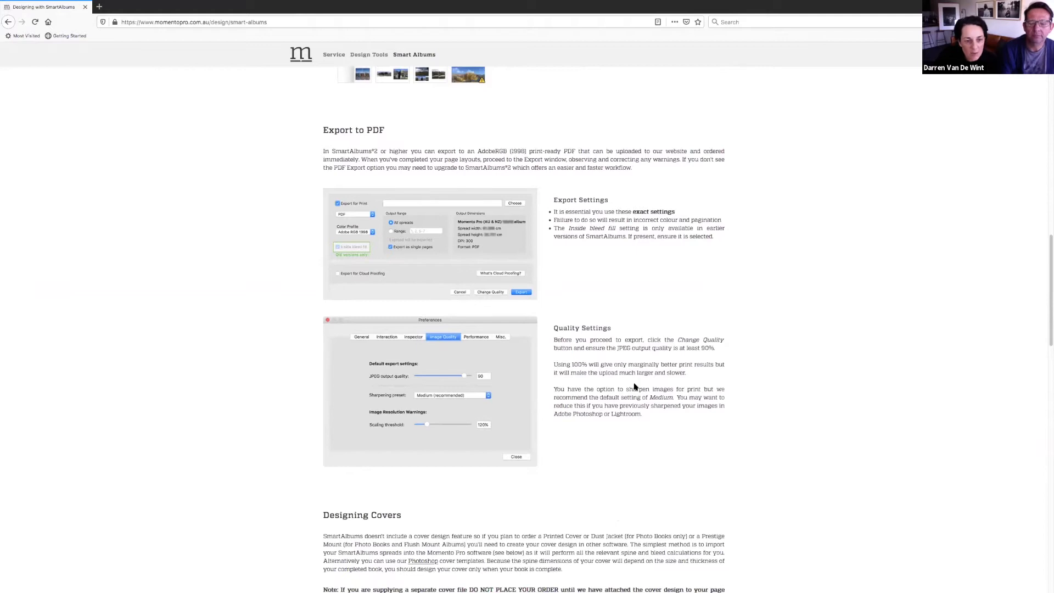
scroll(634, 387, down, 6)
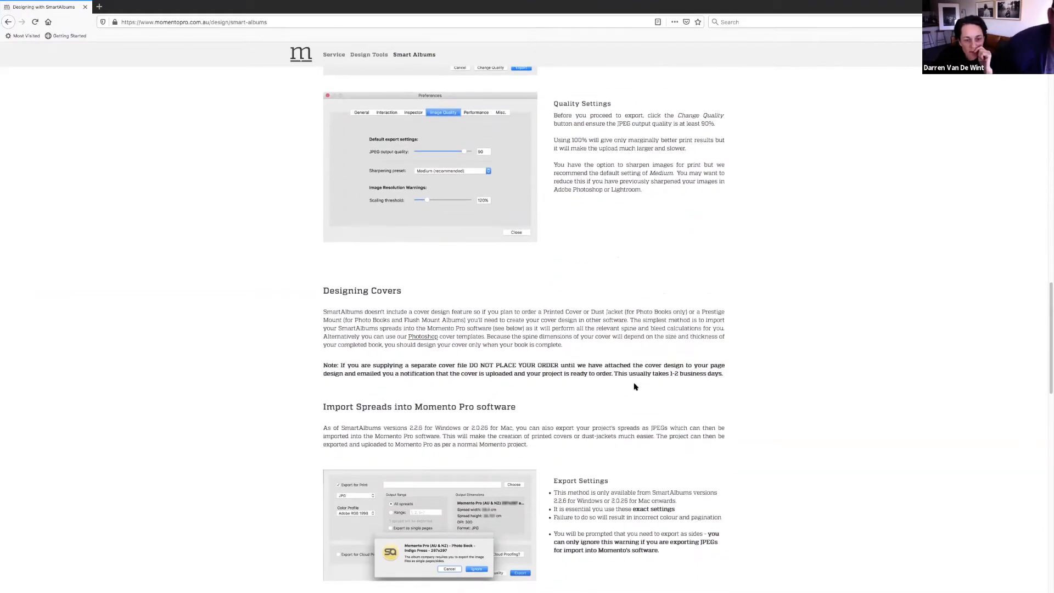
scroll(634, 387, down, 7)
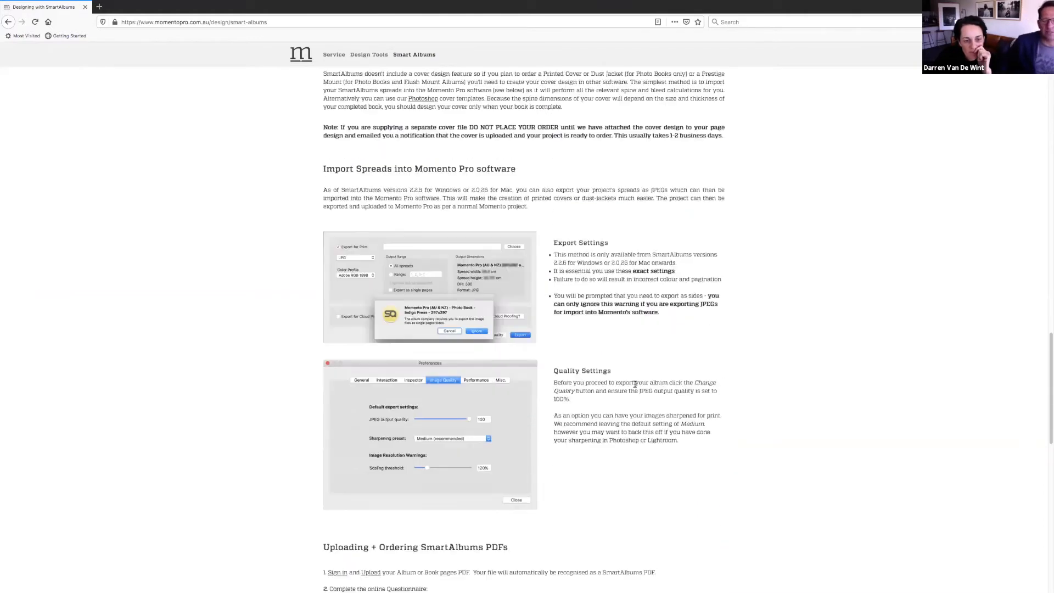
scroll(635, 387, down, 4)
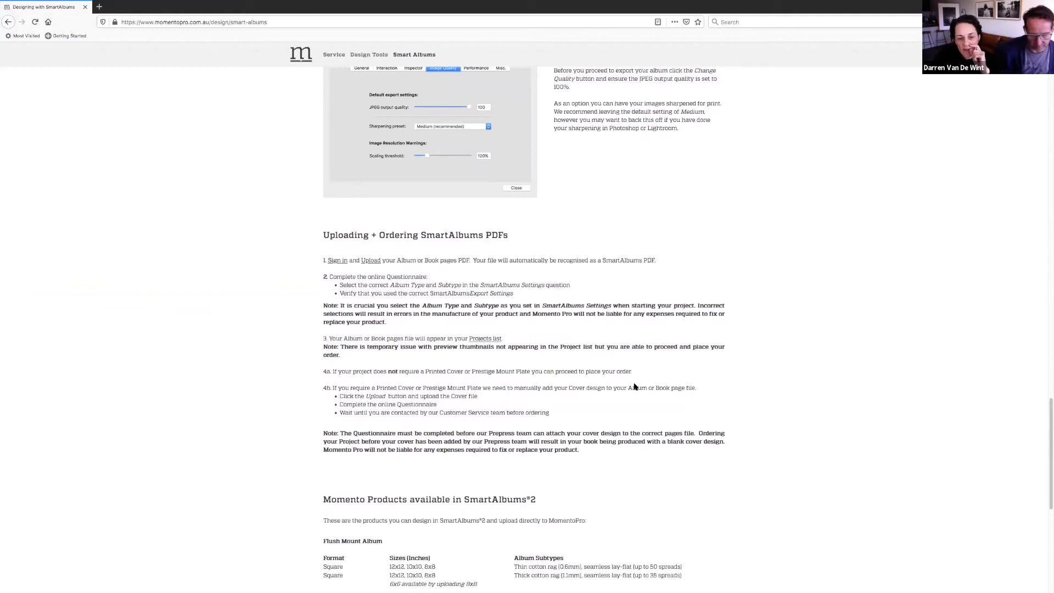
scroll(635, 387, down, 4)
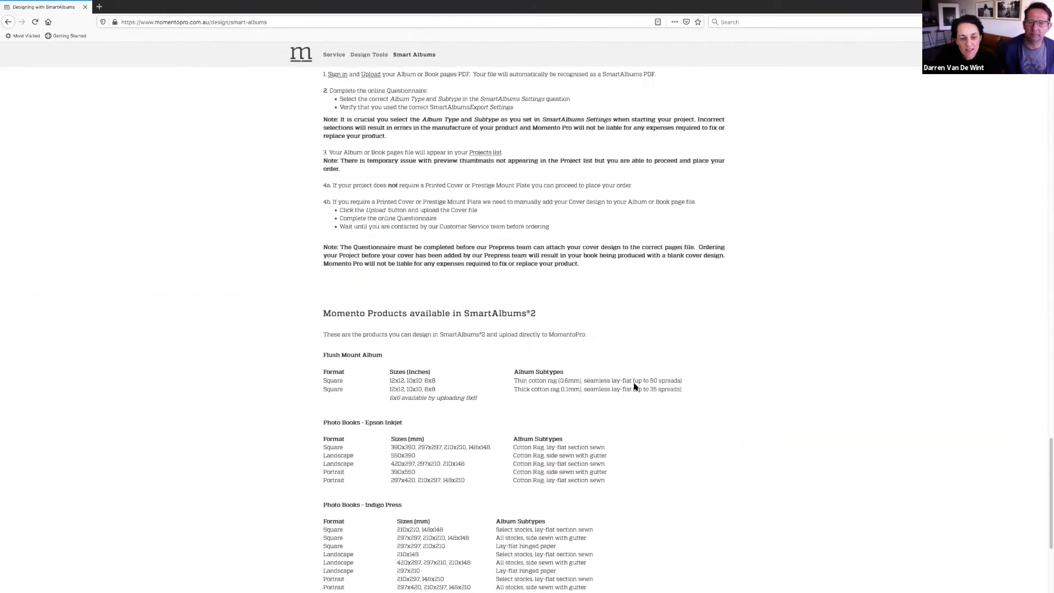
scroll(634, 387, down, 4)
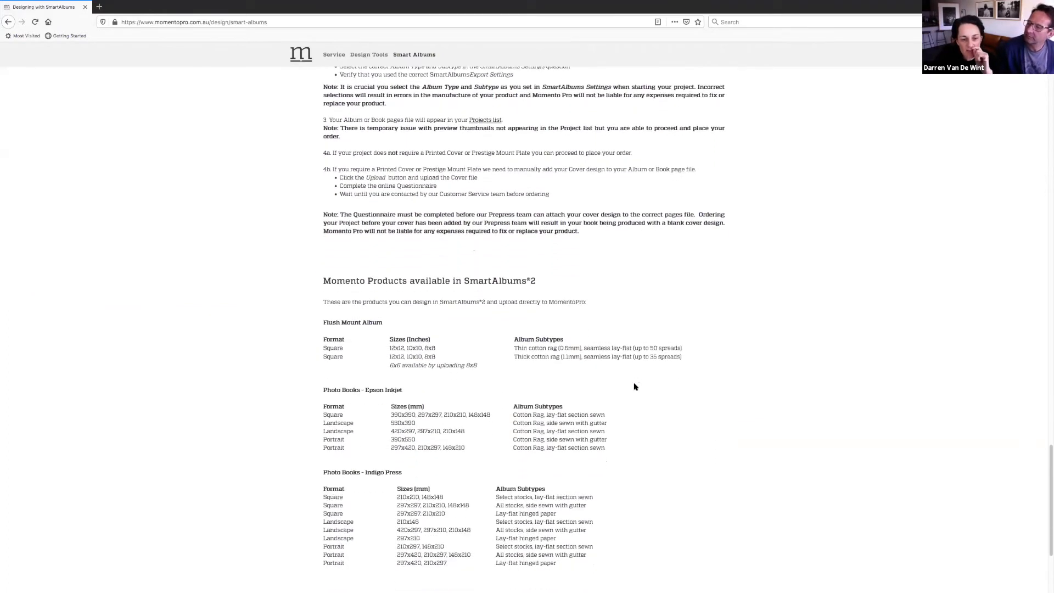
scroll(635, 387, up, 10)
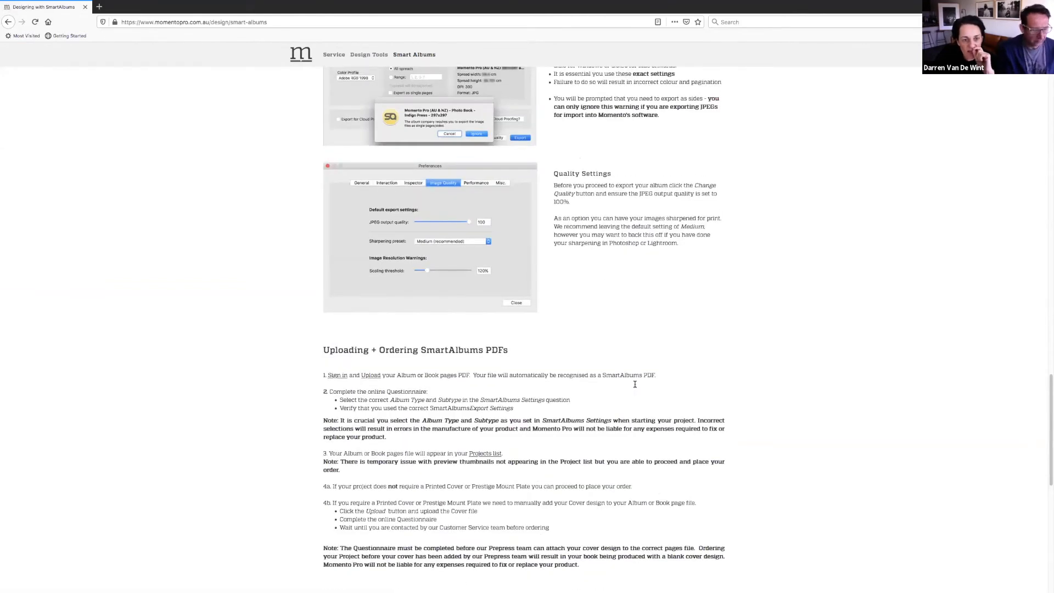
scroll(634, 386, up, 7)
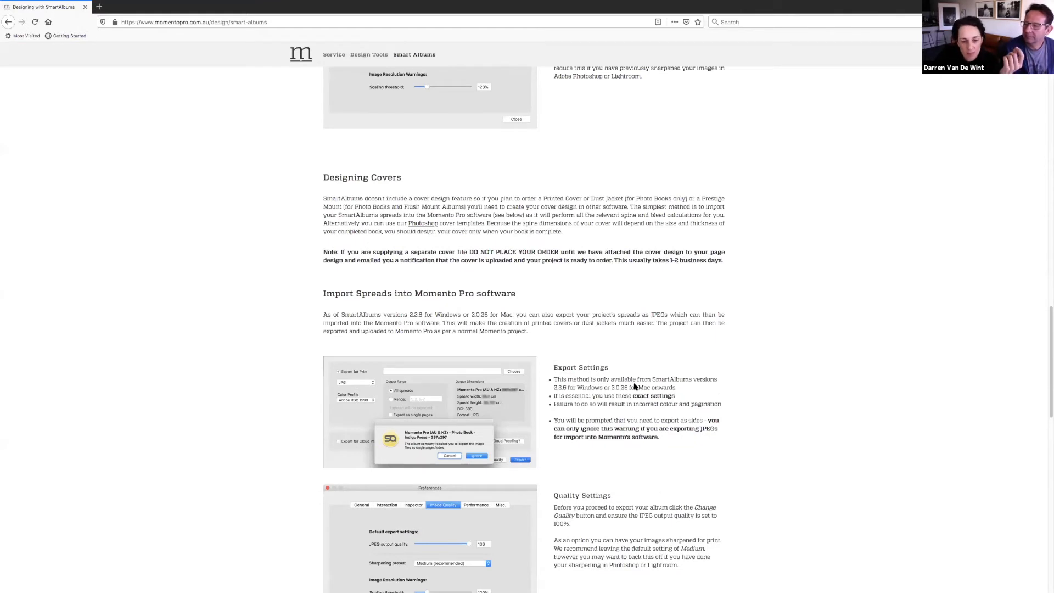
scroll(634, 387, up, 2)
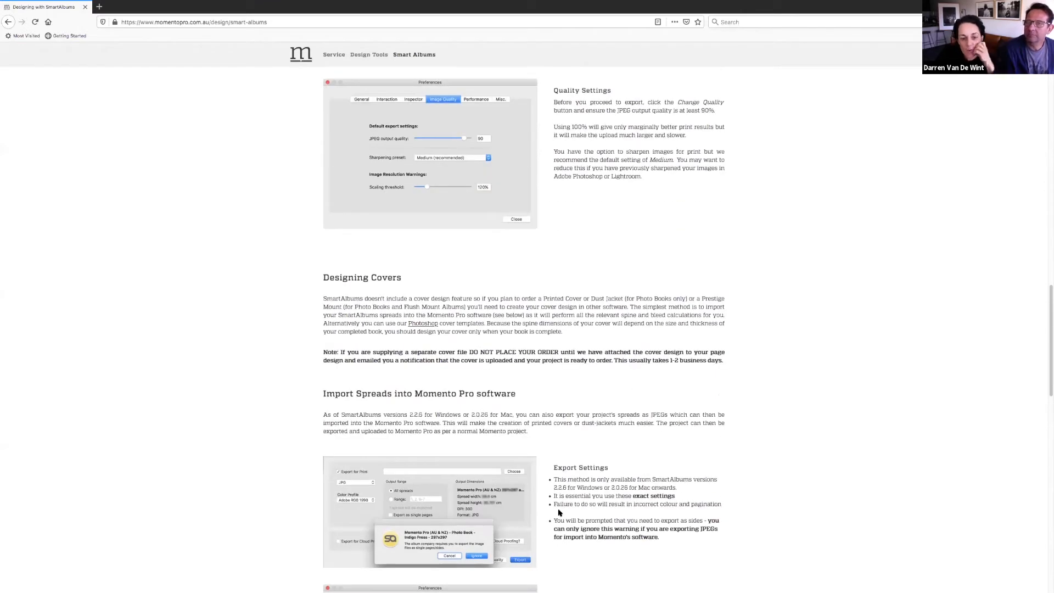
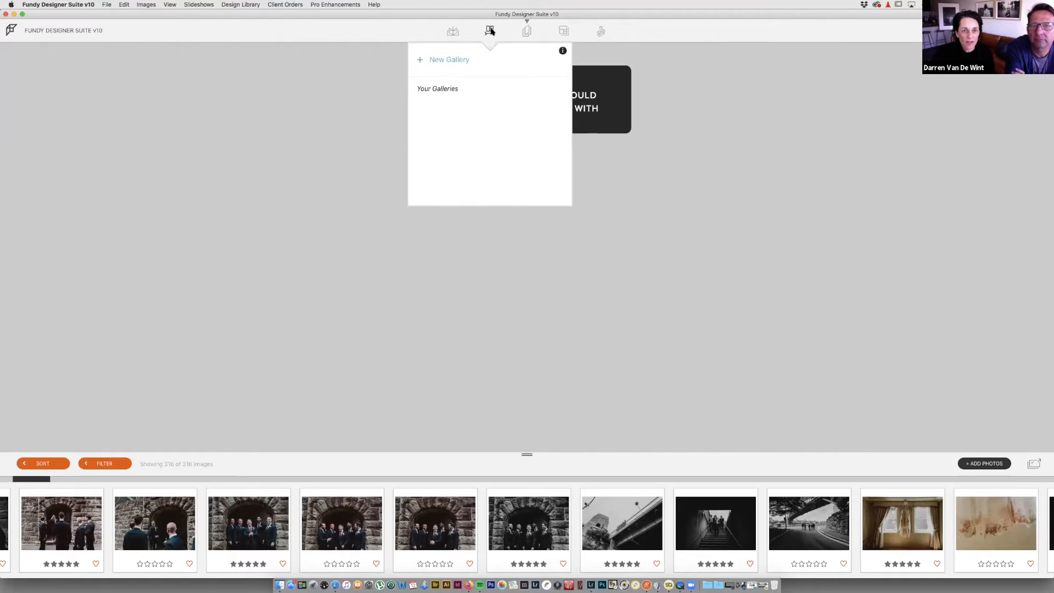
Step: Start a new album from the Albums menu in the top toolbar
mouse_move(528, 31)
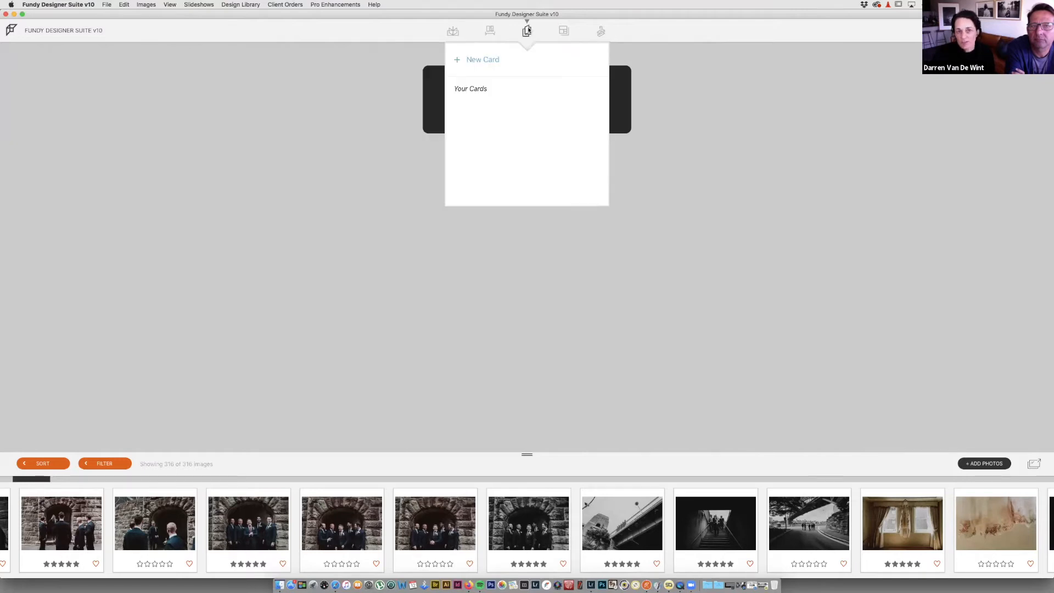
mouse_move(565, 32)
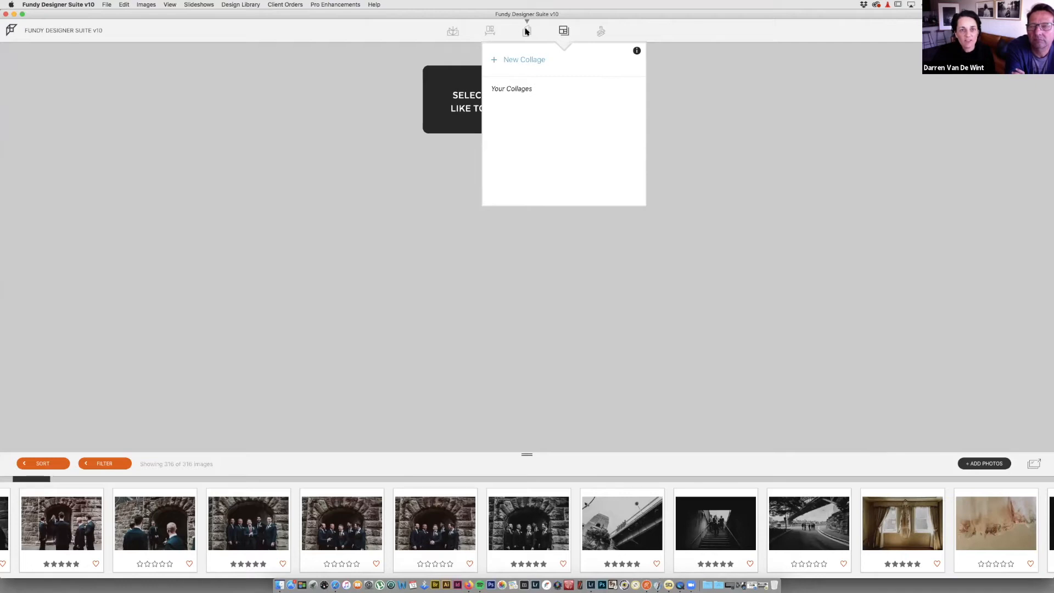
click(453, 31)
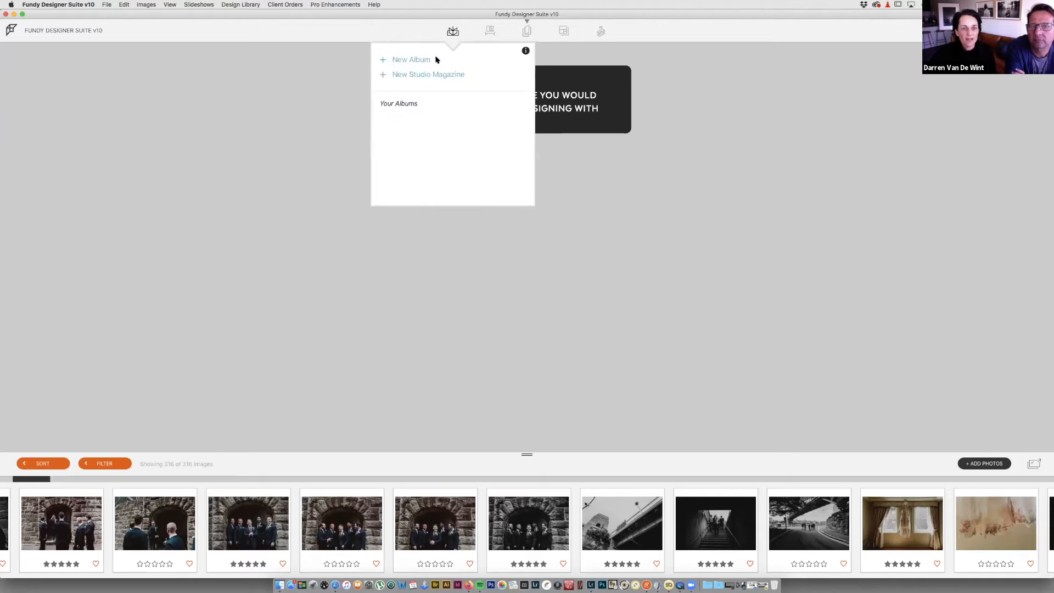
click(433, 60)
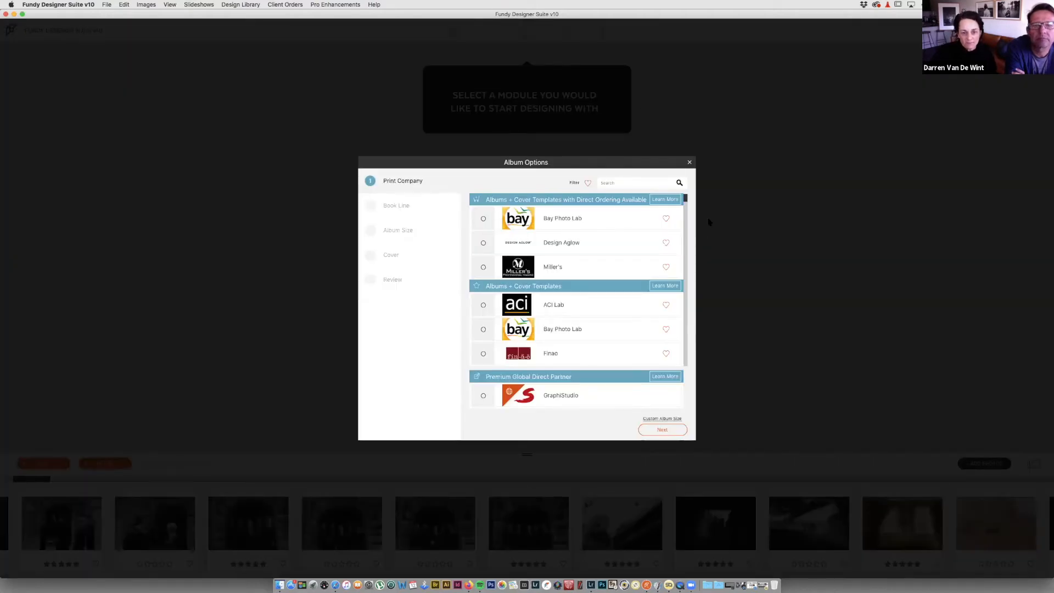
Step: Choose Momento Pro, the Flush Mount Album line and Large Square 10x10 thin pages
drag(685, 202, 679, 302)
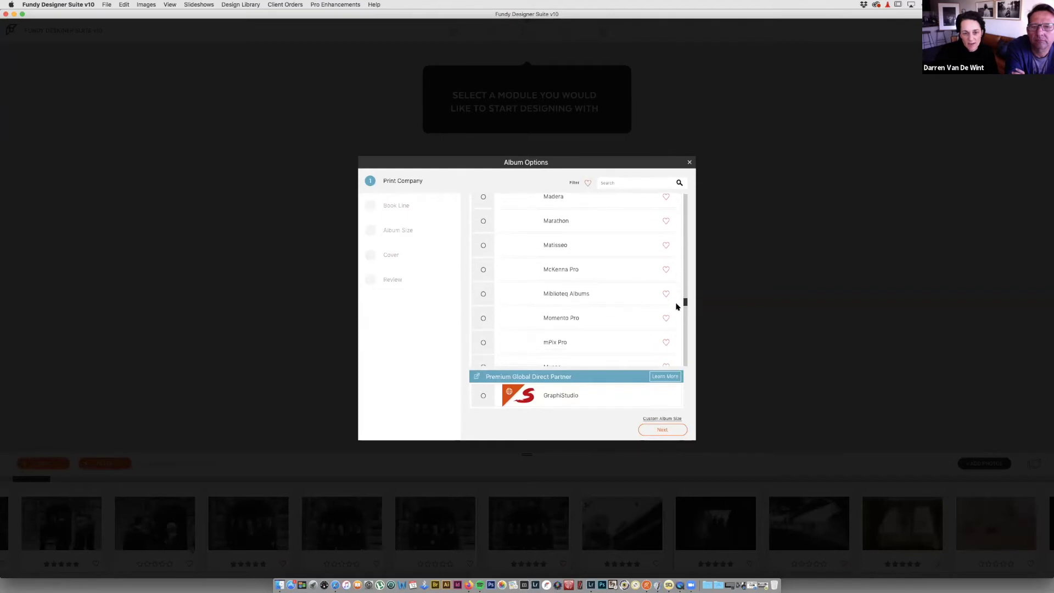
click(483, 318)
click(665, 431)
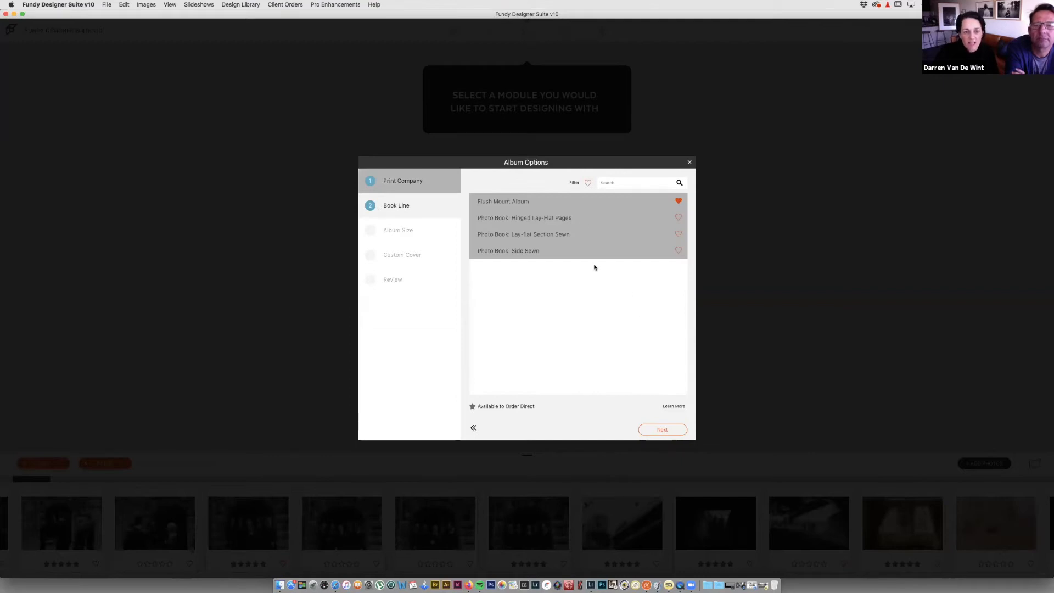
click(512, 203)
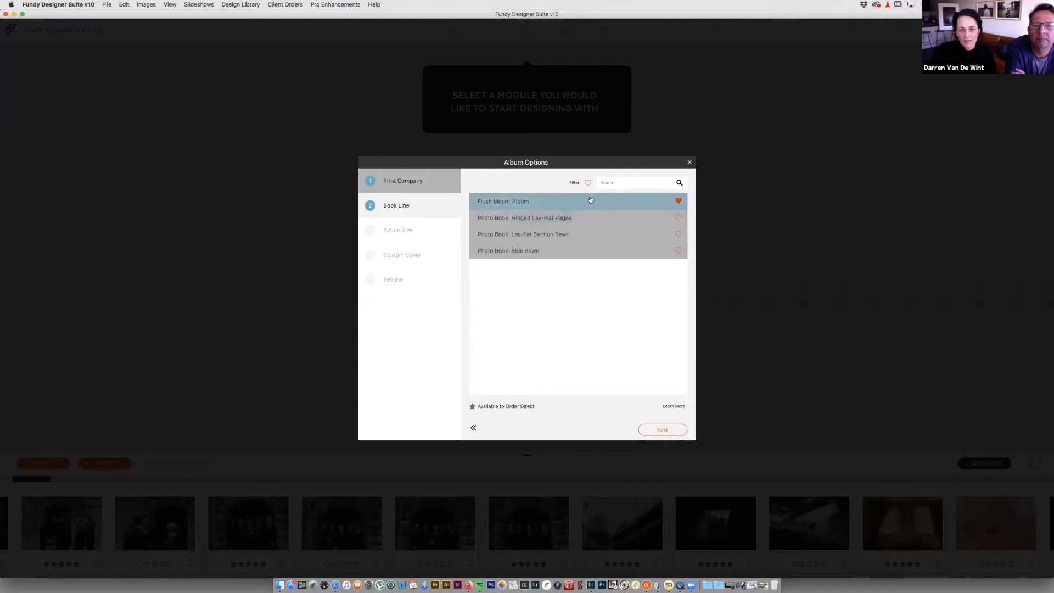
click(670, 429)
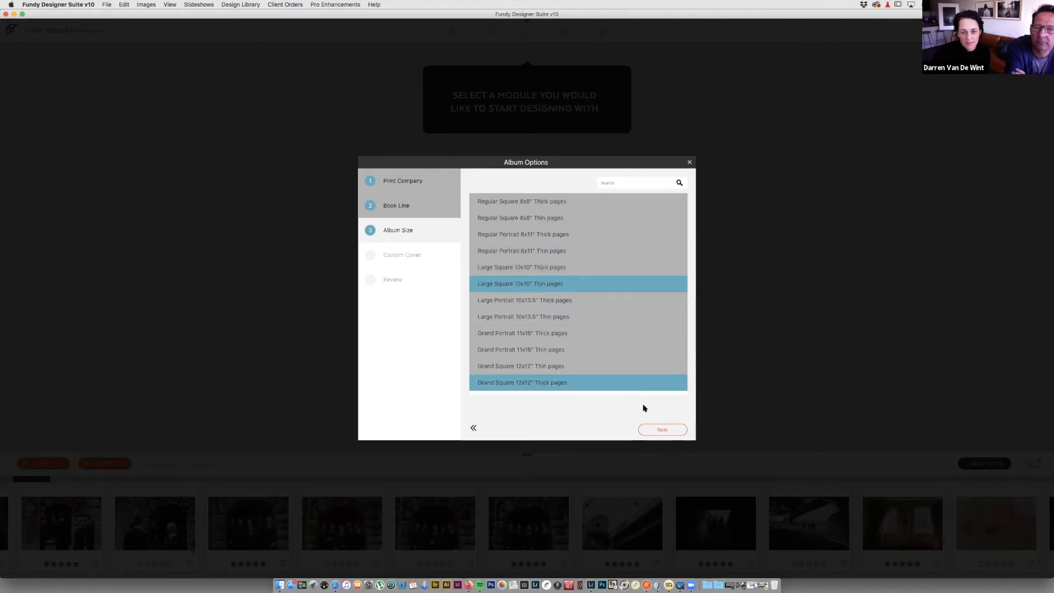
click(663, 431)
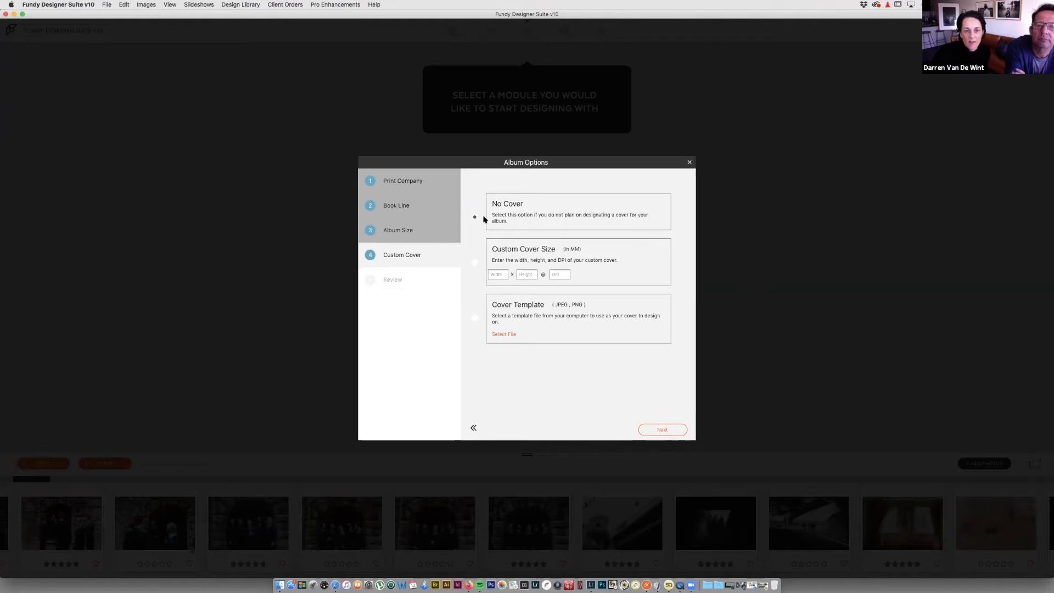
Step: Enter a custom cover size of 514 × 260 mm at 300 DPI and continue to the review
click(499, 273)
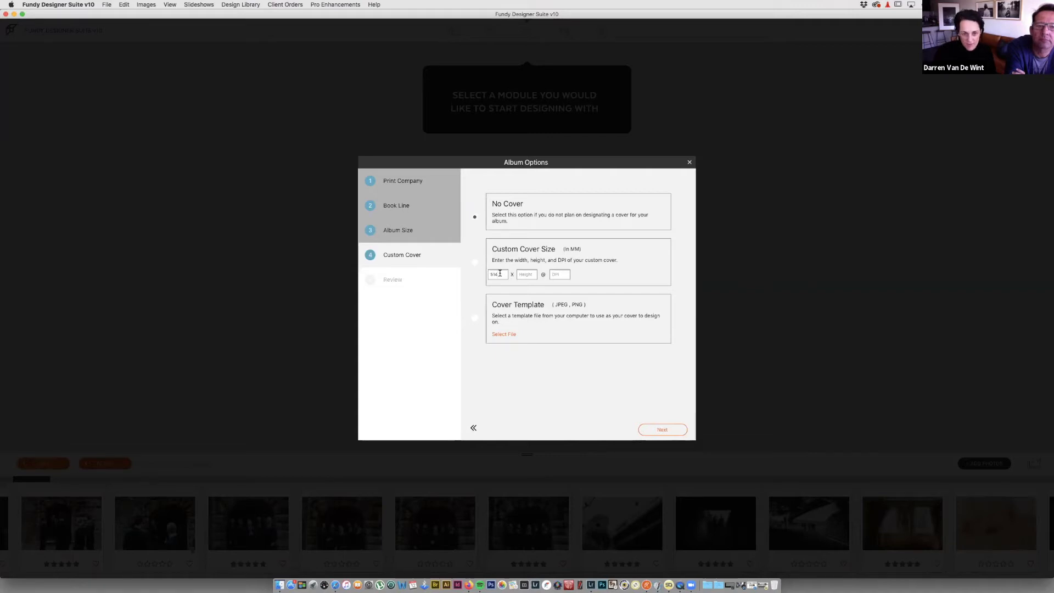
text(260)
key(Tab)
text(3)
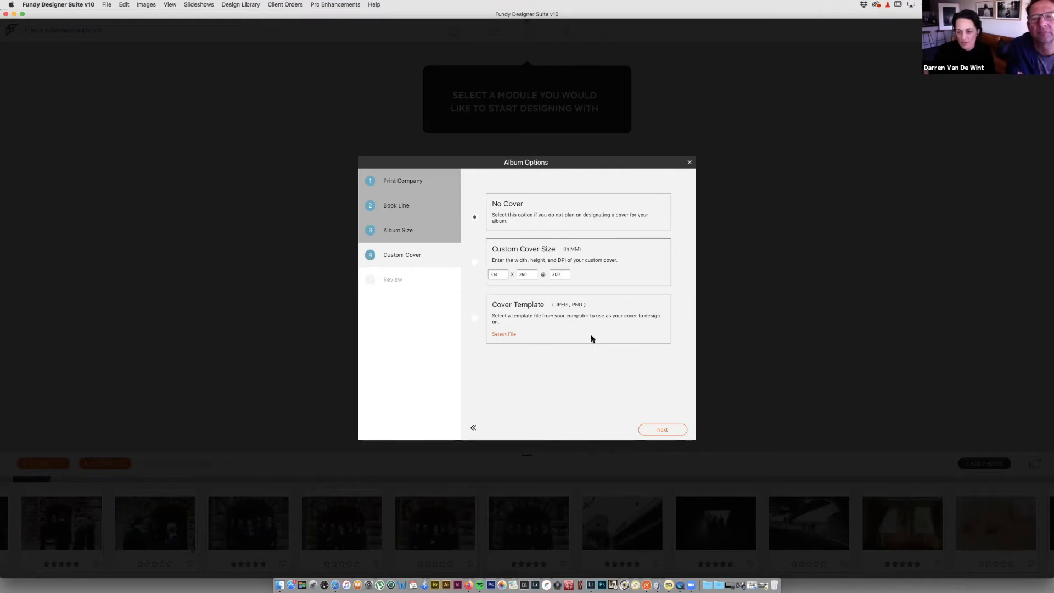
click(665, 430)
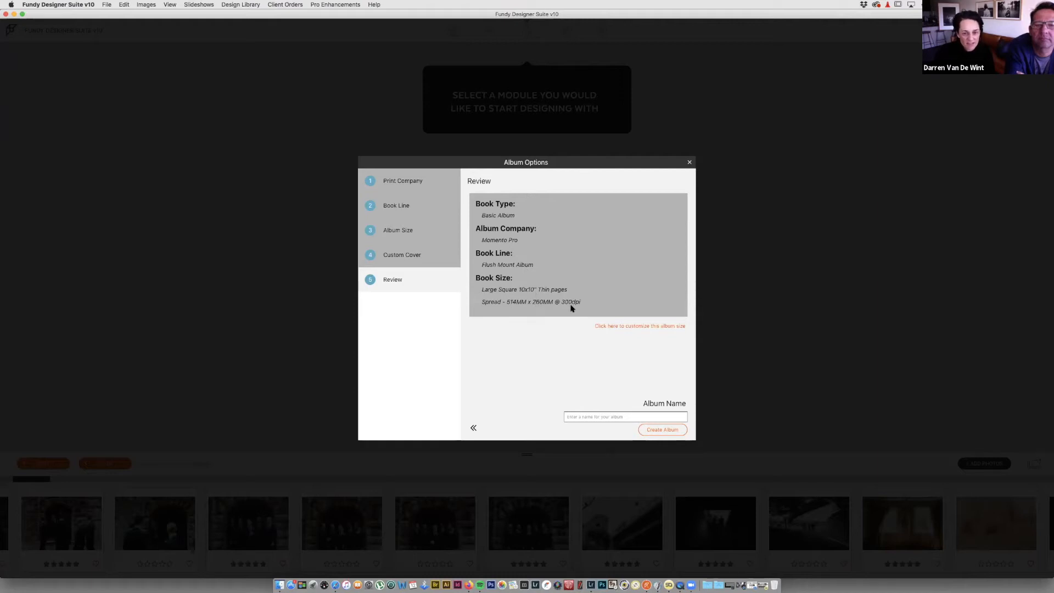
Step: Name the album with the couple's names plus 'momento demo' and create it
click(596, 418)
text(s)
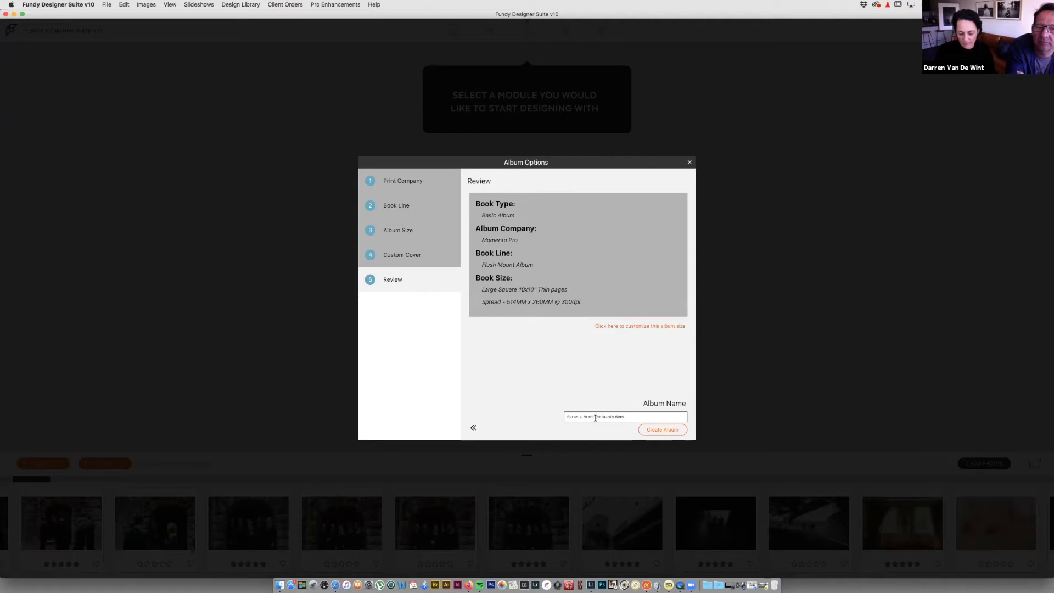
click(662, 430)
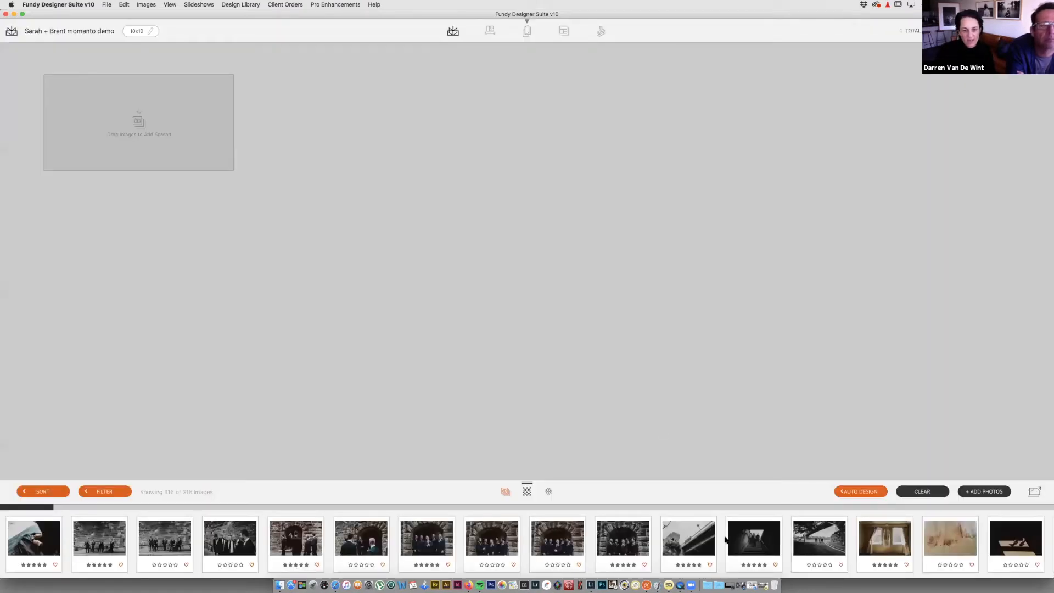
Step: Select the two groomsmen-on-the-wall photos and the groomsmen-in-the-archway photo in the filmstrip
scroll(727, 539, right, 10)
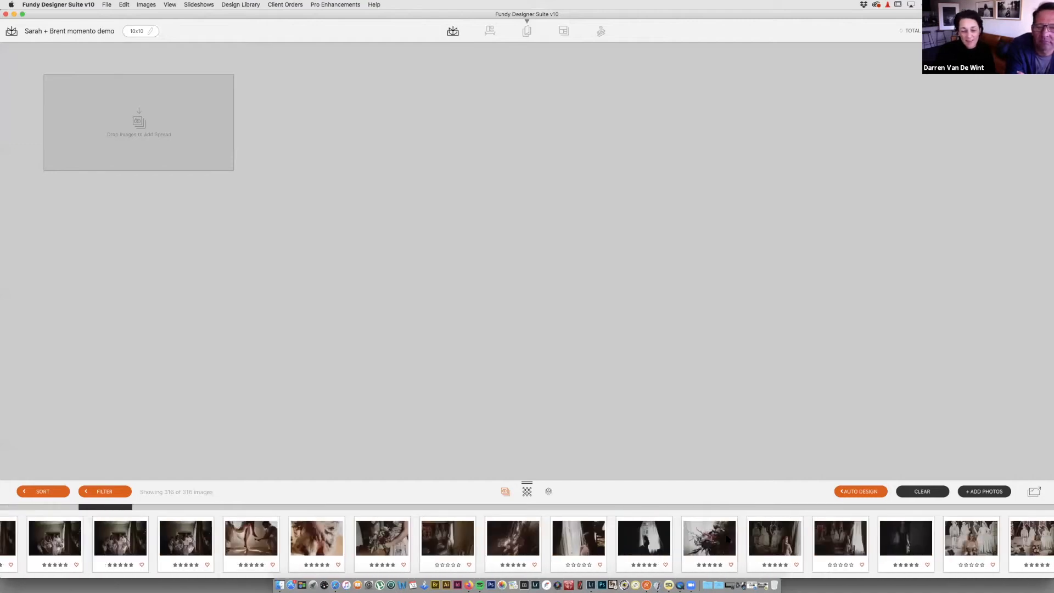
scroll(728, 540, right, 10)
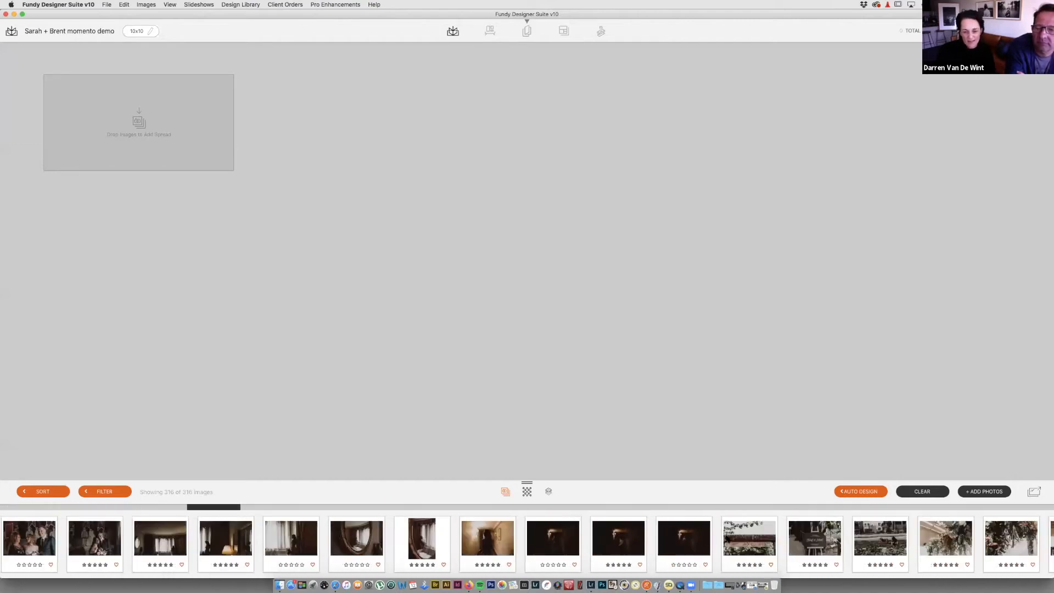
scroll(727, 540, right, 15)
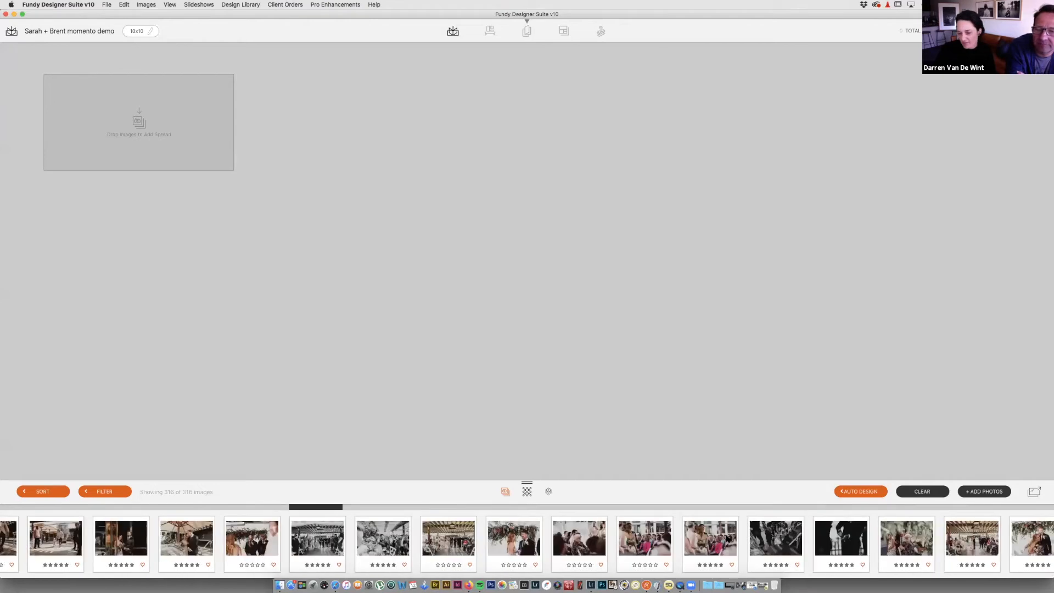
scroll(728, 539, right, 20)
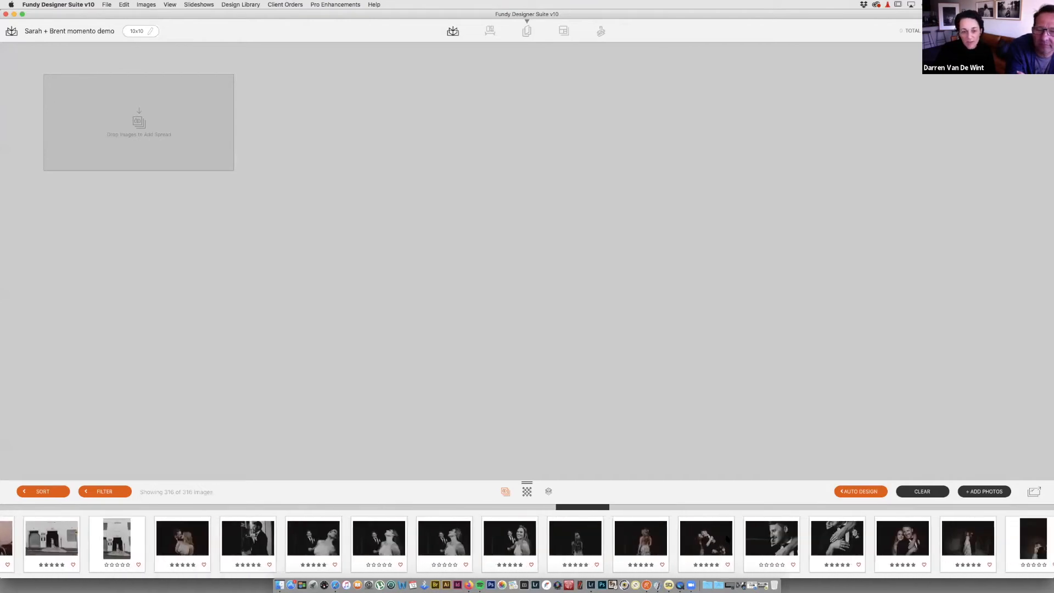
scroll(728, 539, left, 15)
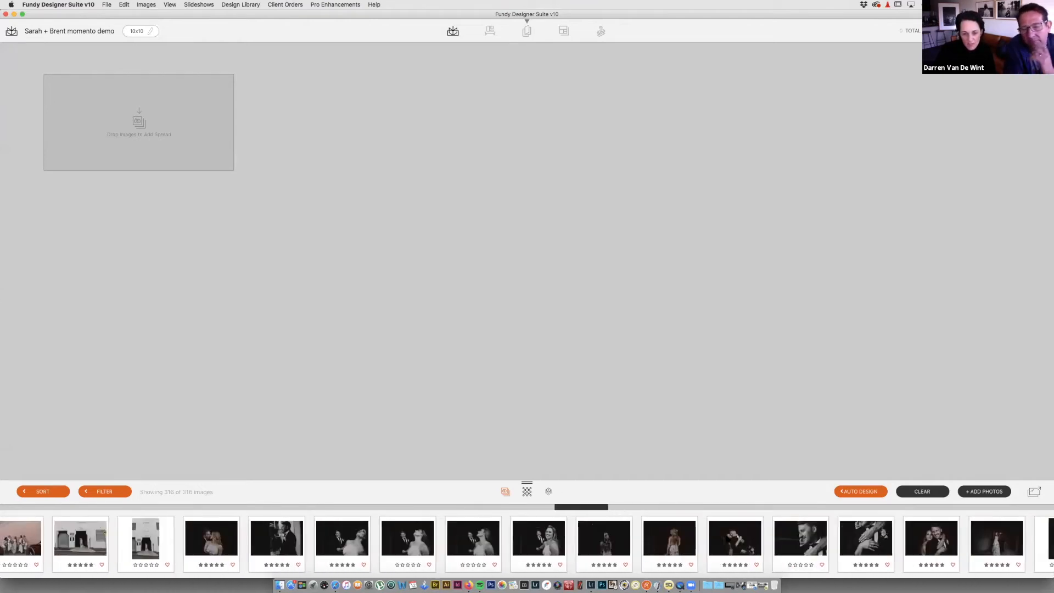
scroll(727, 540, left, 15)
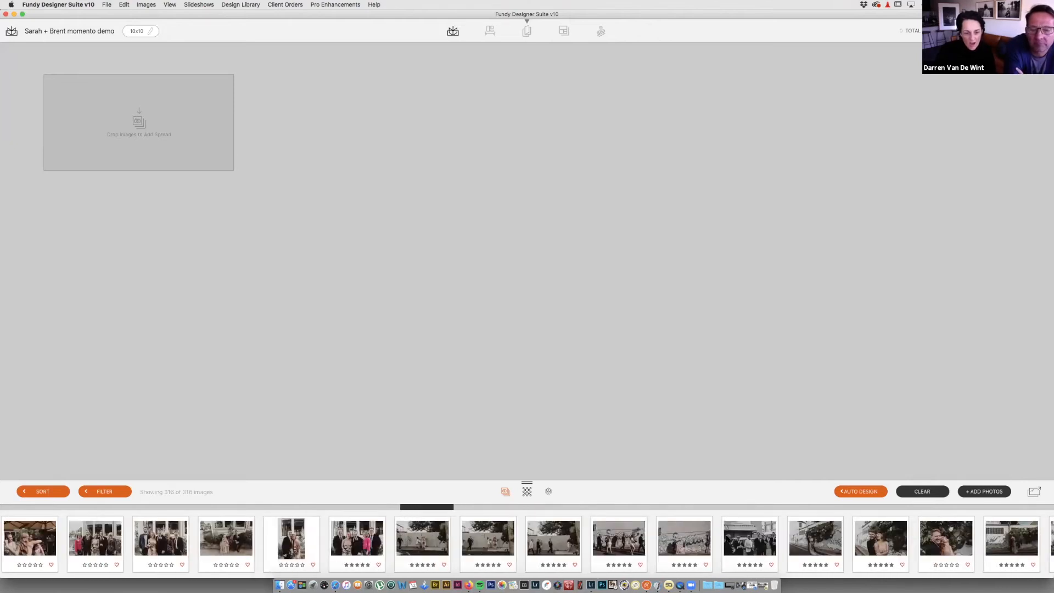
scroll(727, 540, left, 20)
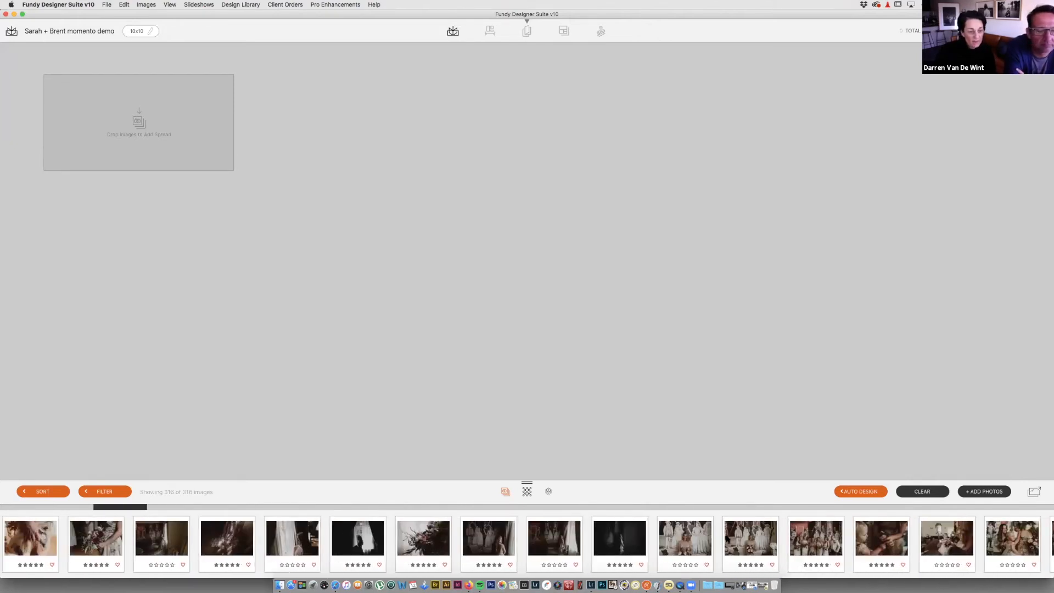
scroll(727, 540, left, 10)
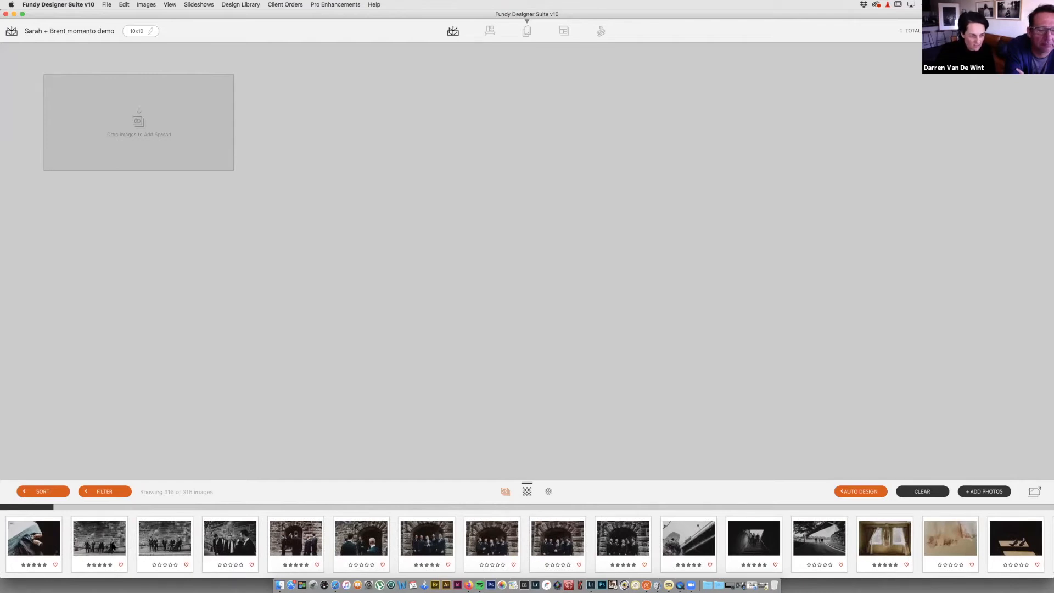
click(113, 545)
shift+click(178, 545)
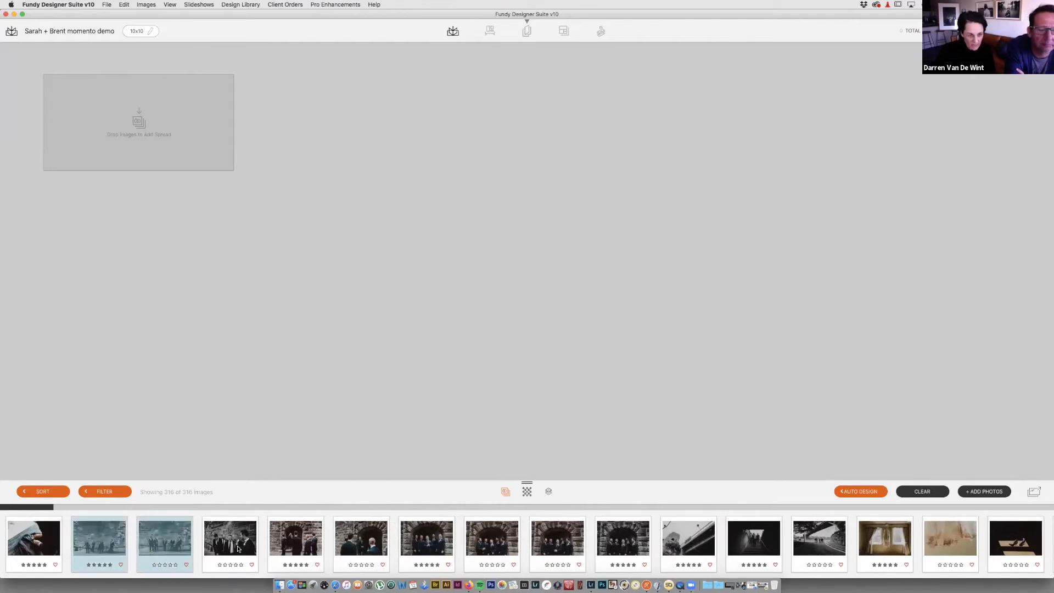
super+click(616, 545)
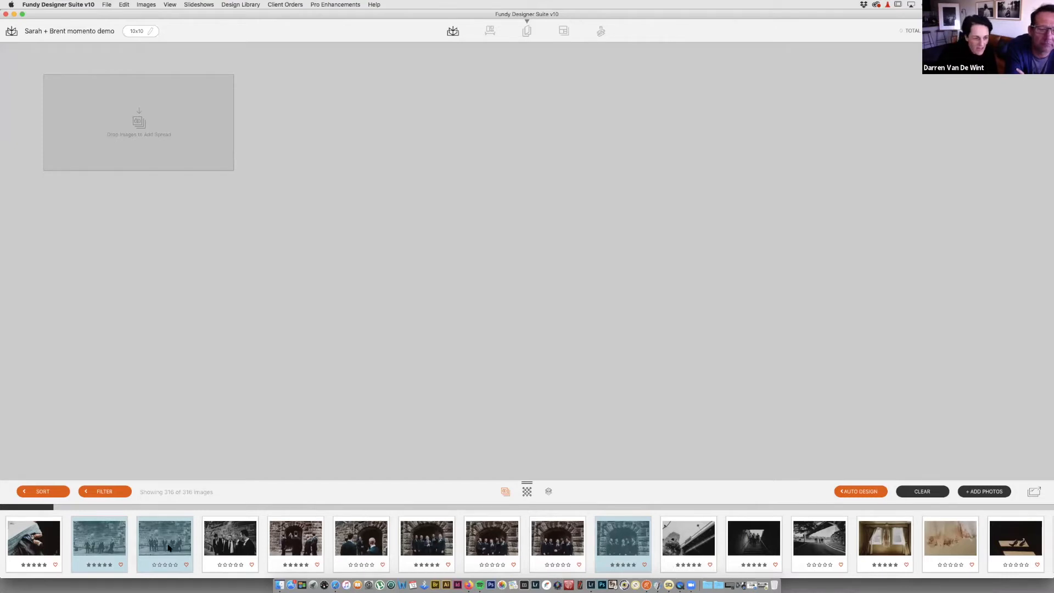
Step: Create Pages 1-2 from the groomsmen photos and Pages 3-4 from the bridge and two following shots
drag(157, 544, 130, 125)
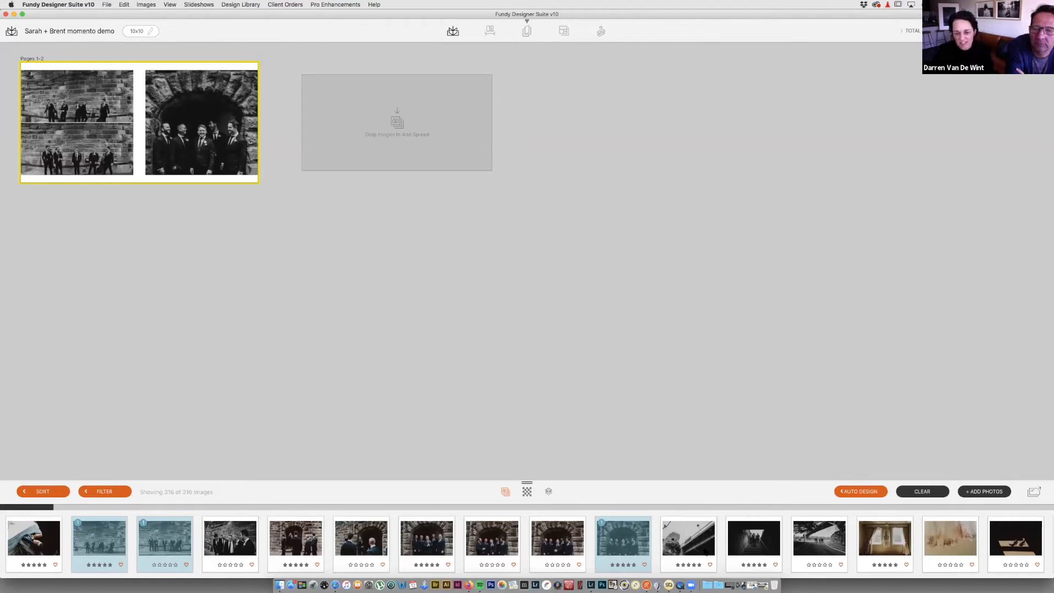
click(689, 541)
shift+click(809, 542)
drag(740, 542, 331, 99)
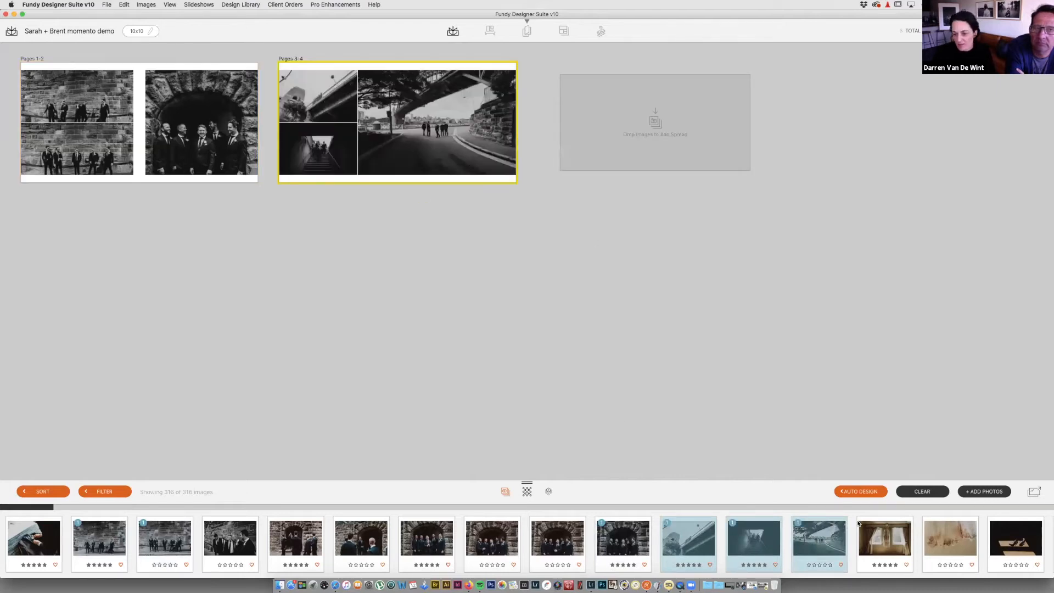
Step: Add a Pages 5-6 spread of the hanging dress, then select the girl-at-the-window photo
scroll(859, 541, right, 5)
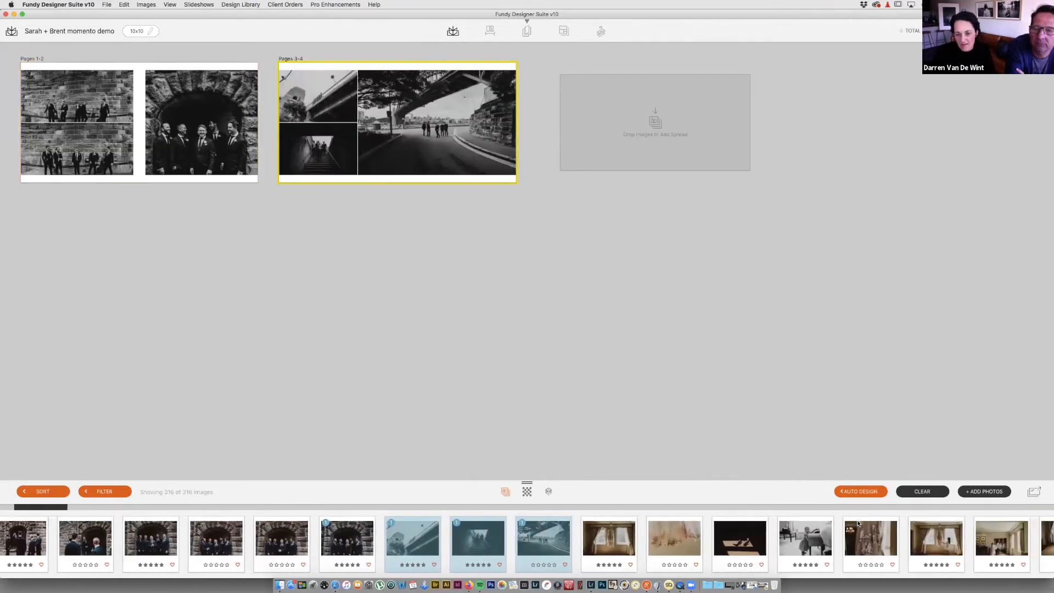
scroll(859, 523, right, 1)
scroll(833, 531, right, 3)
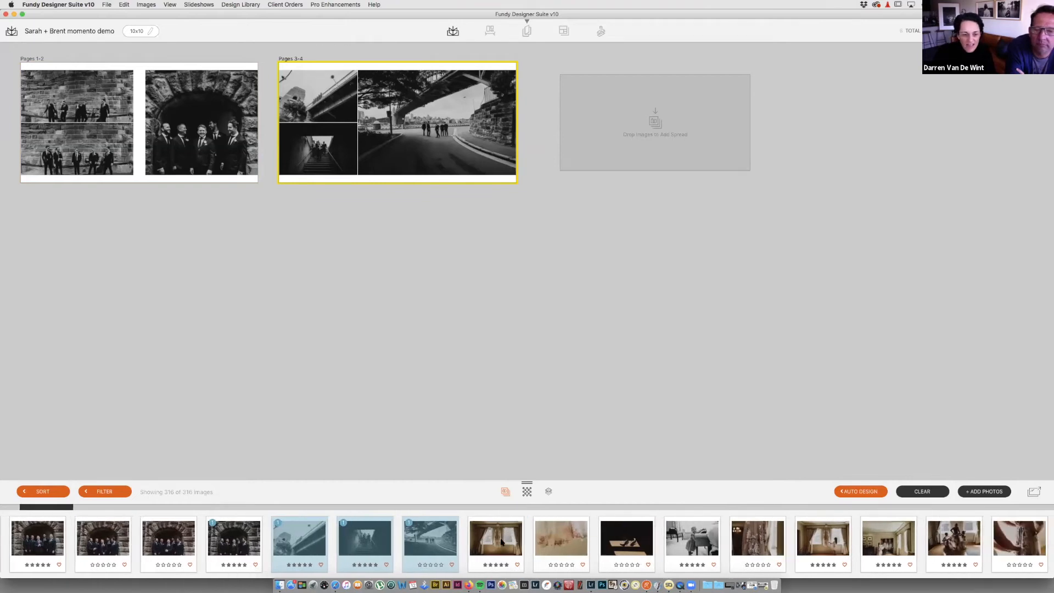
scroll(348, 539, left, 7)
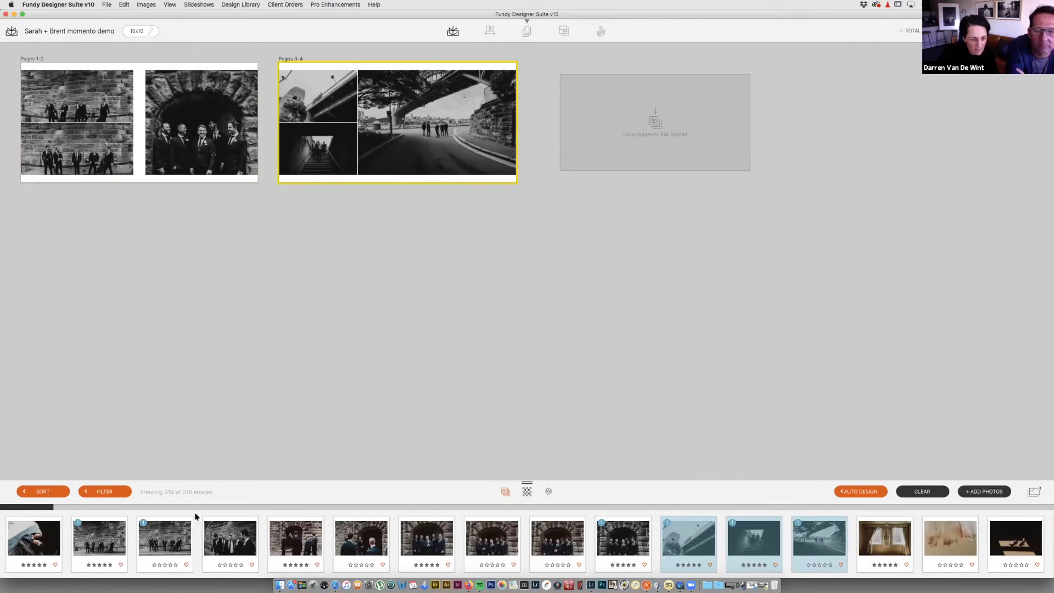
scroll(581, 540, right, 6)
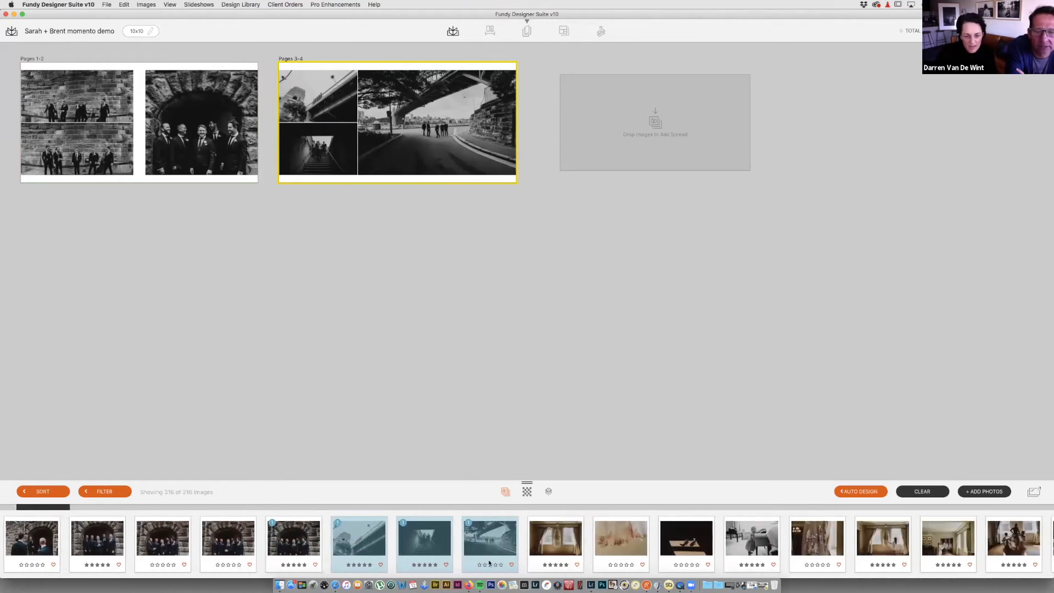
click(553, 547)
drag(570, 537, 679, 141)
scroll(829, 553, right, 3)
scroll(829, 554, right, 2)
click(691, 549)
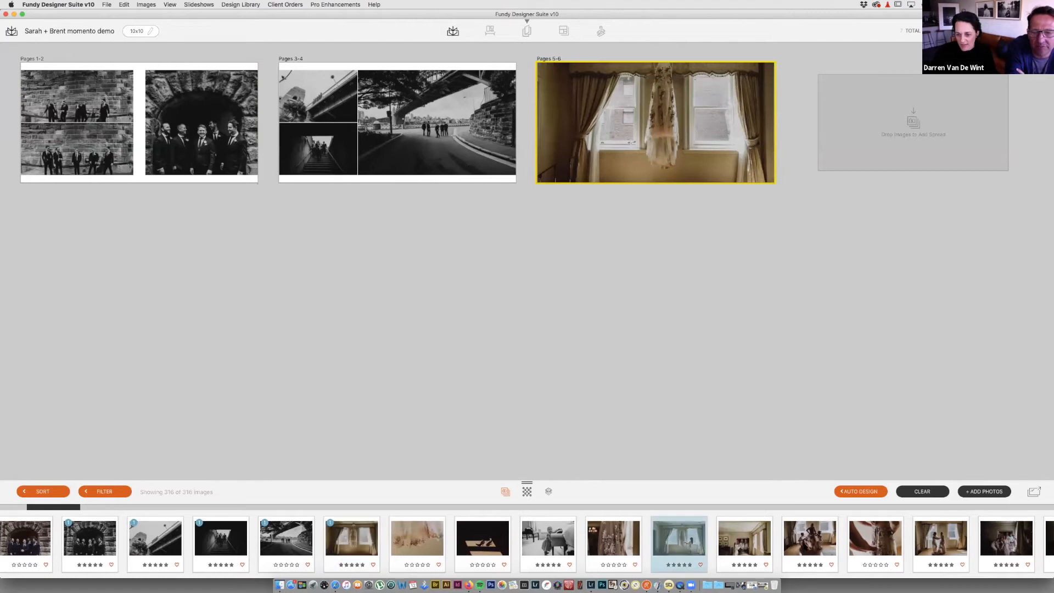
super+click(744, 541)
drag(757, 521, 865, 147)
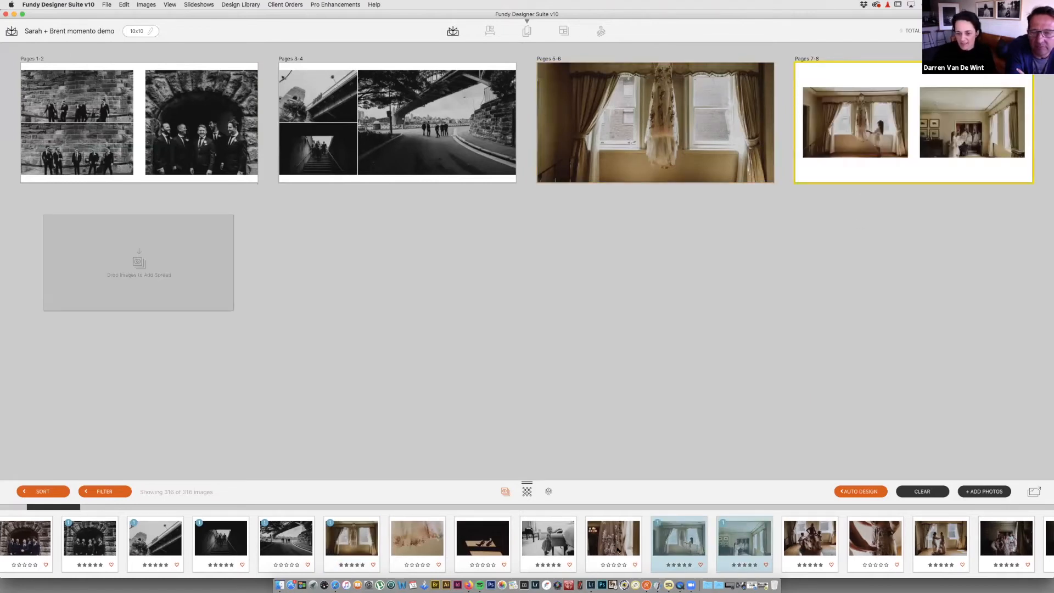
scroll(863, 532, right, 3)
scroll(527, 543, right, 3)
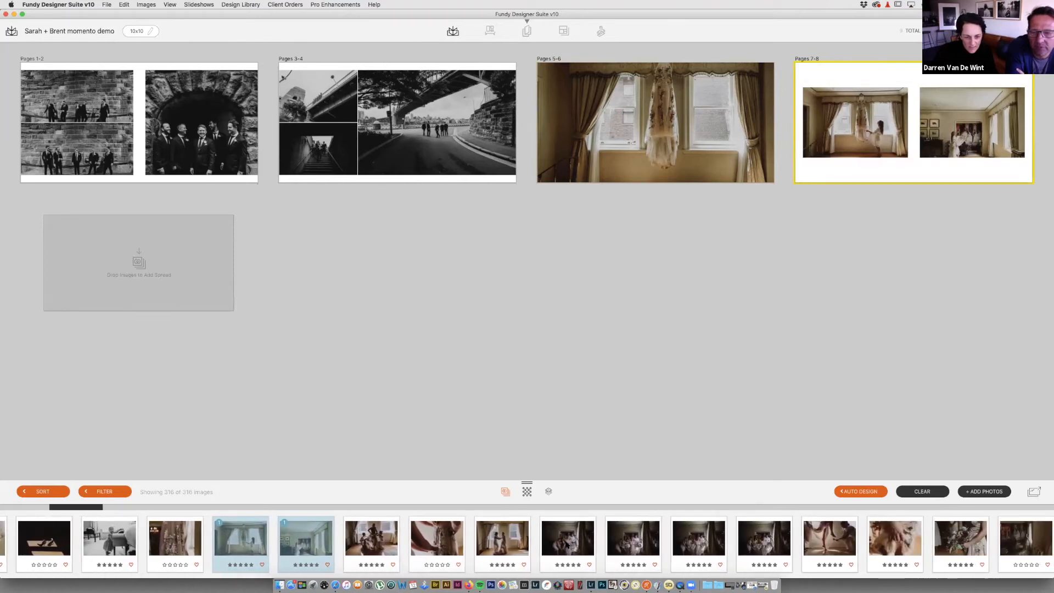
click(574, 544)
shift+click(769, 539)
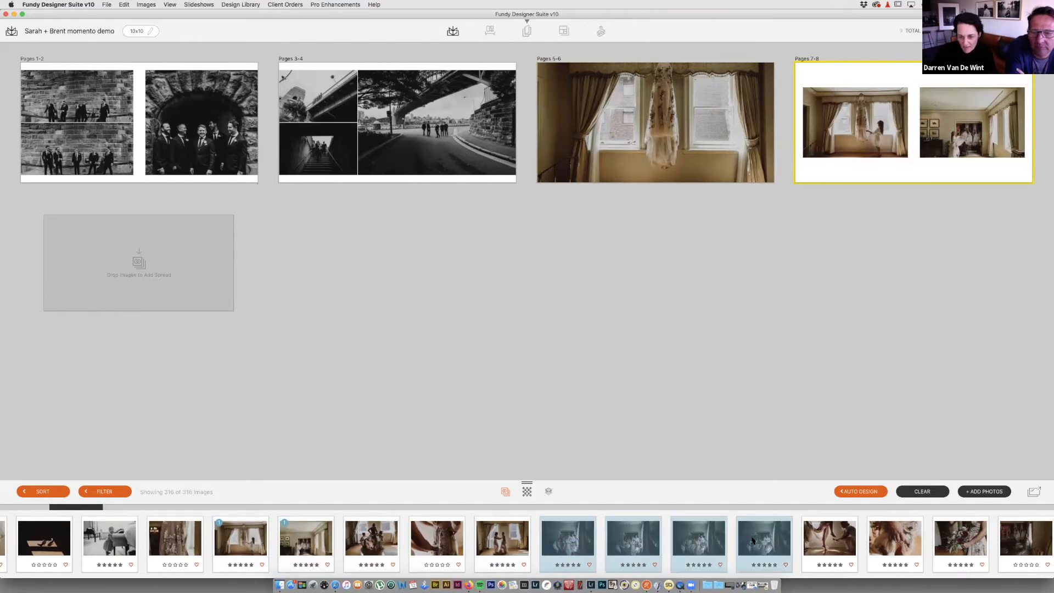
drag(696, 541, 196, 267)
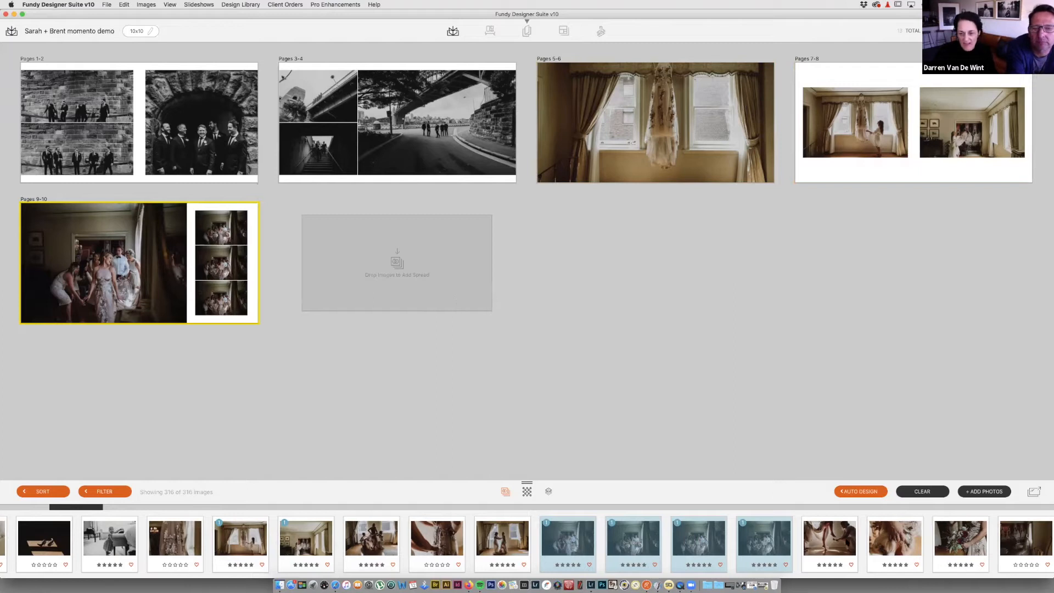
click(832, 542)
drag(693, 441, 431, 251)
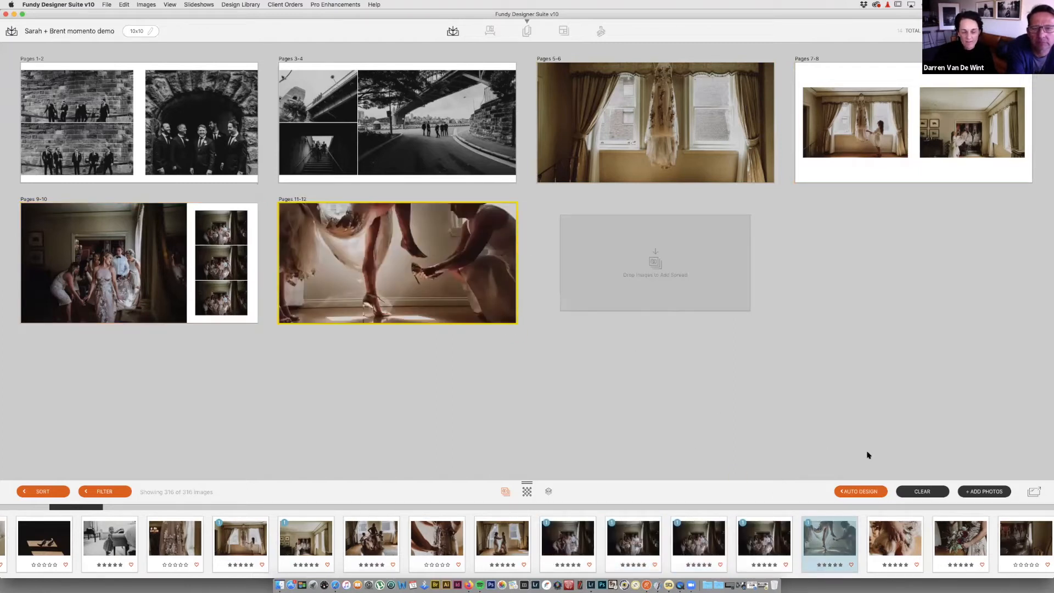
scroll(902, 539, right, 2)
scroll(902, 540, right, 5)
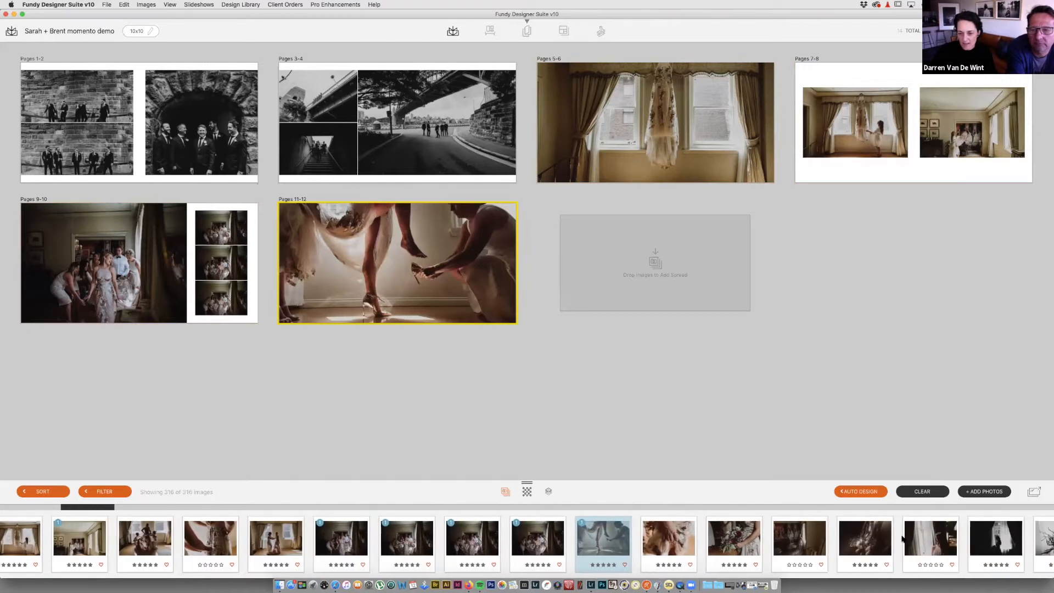
scroll(527, 544, right, 5)
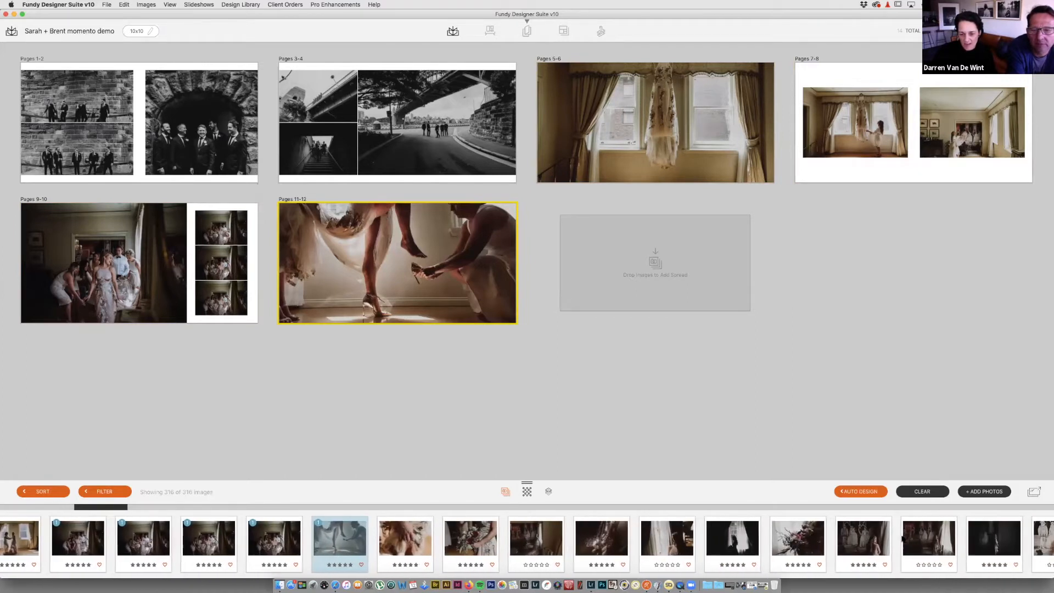
drag(671, 540, 691, 295)
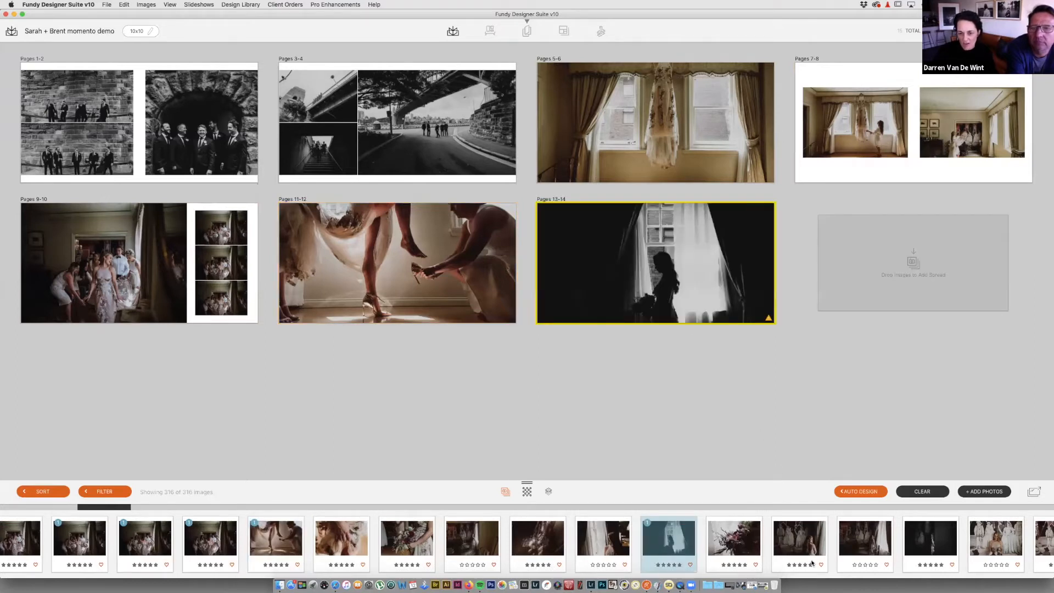
scroll(782, 544, right, 3)
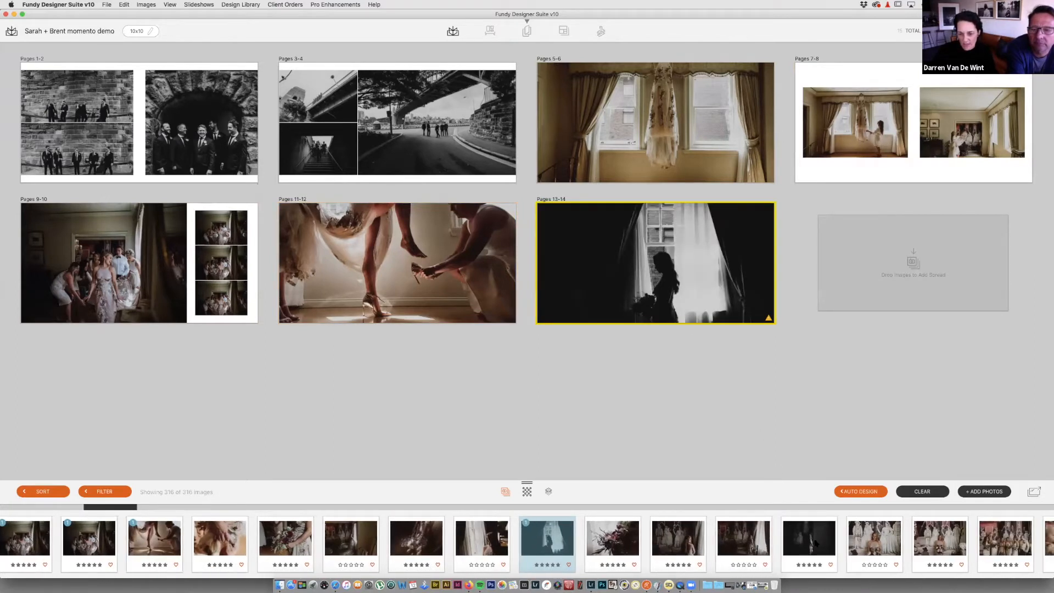
drag(816, 543, 770, 293)
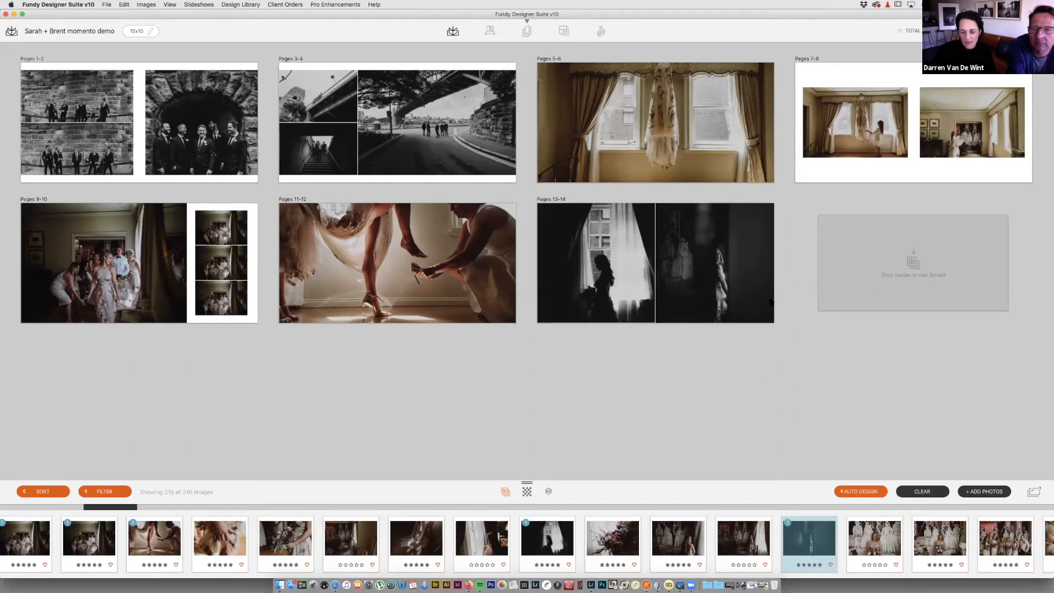
super+click(747, 546)
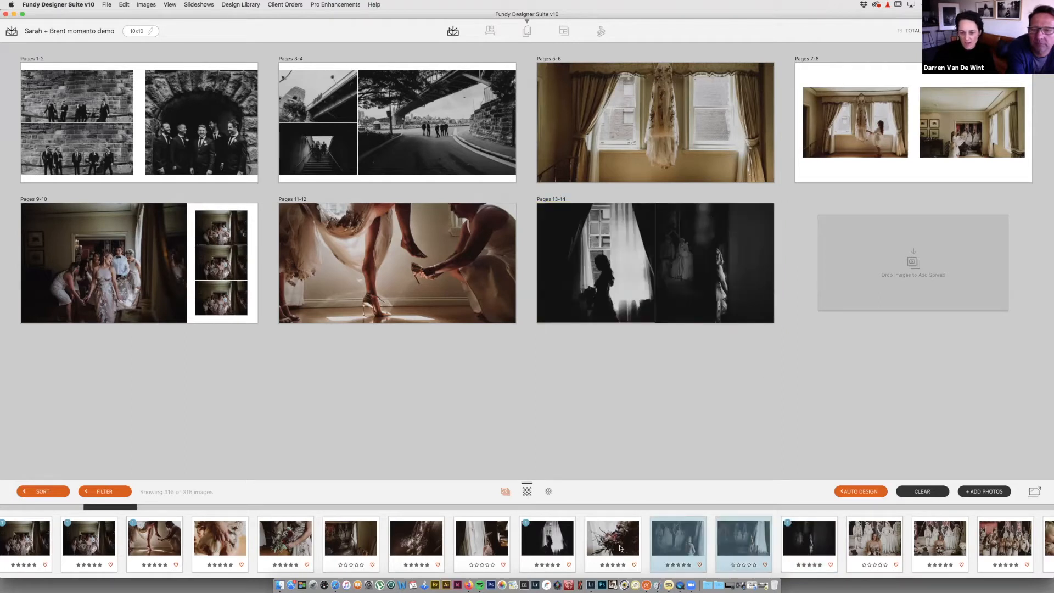
super+click(616, 543)
drag(619, 543, 906, 286)
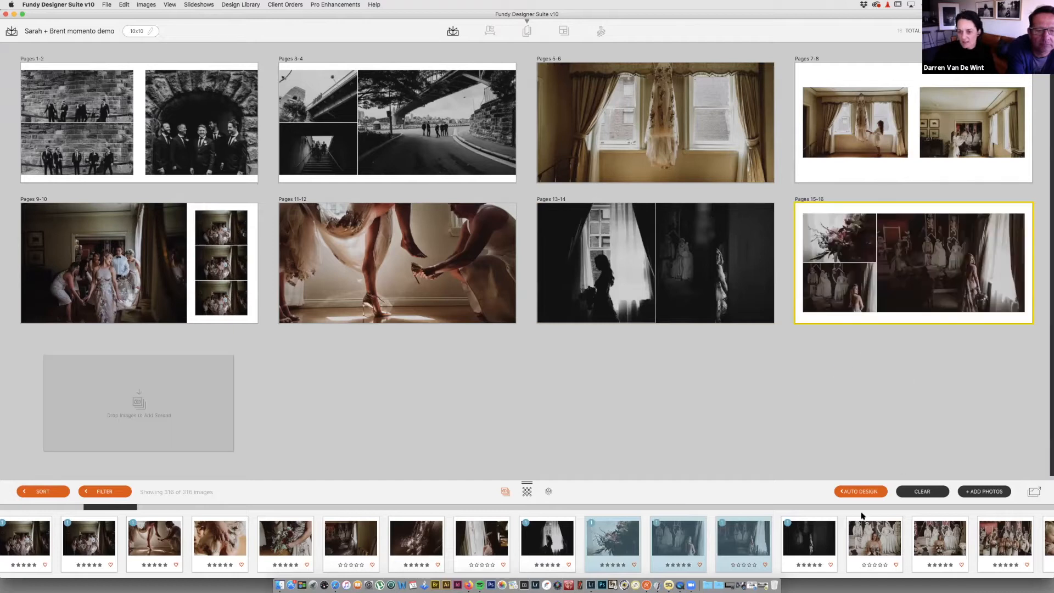
scroll(905, 547, right, 10)
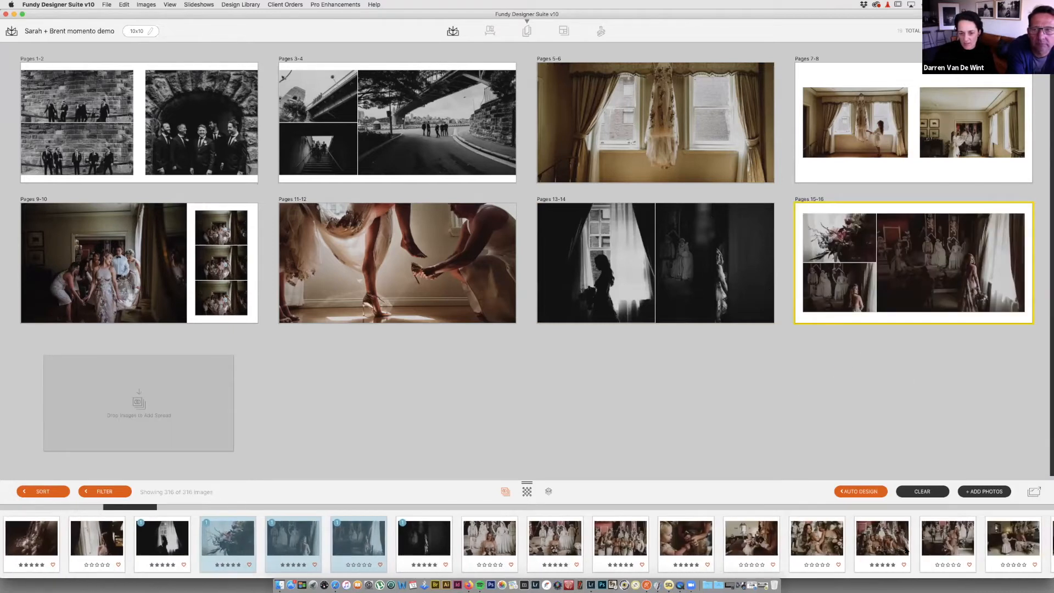
drag(617, 538, 202, 407)
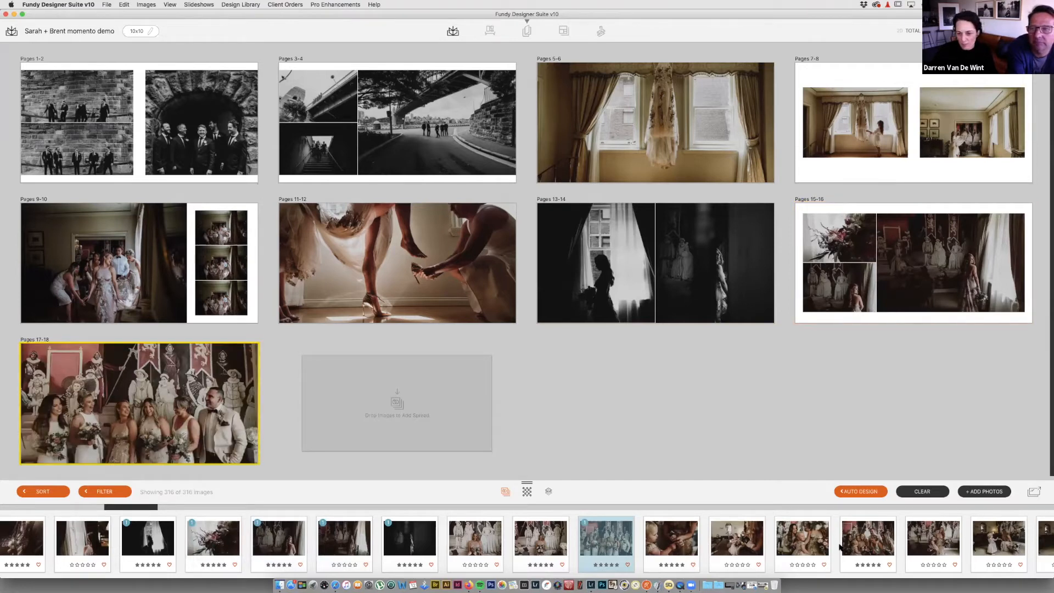
scroll(840, 548, right, 2)
click(624, 545)
super+click(663, 548)
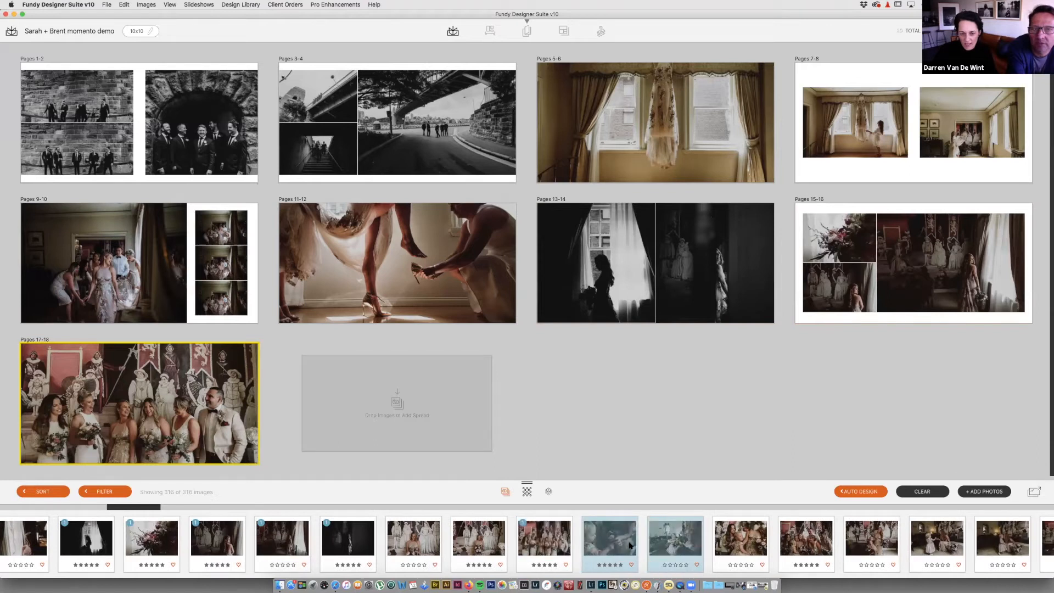
scroll(659, 540, right, 4)
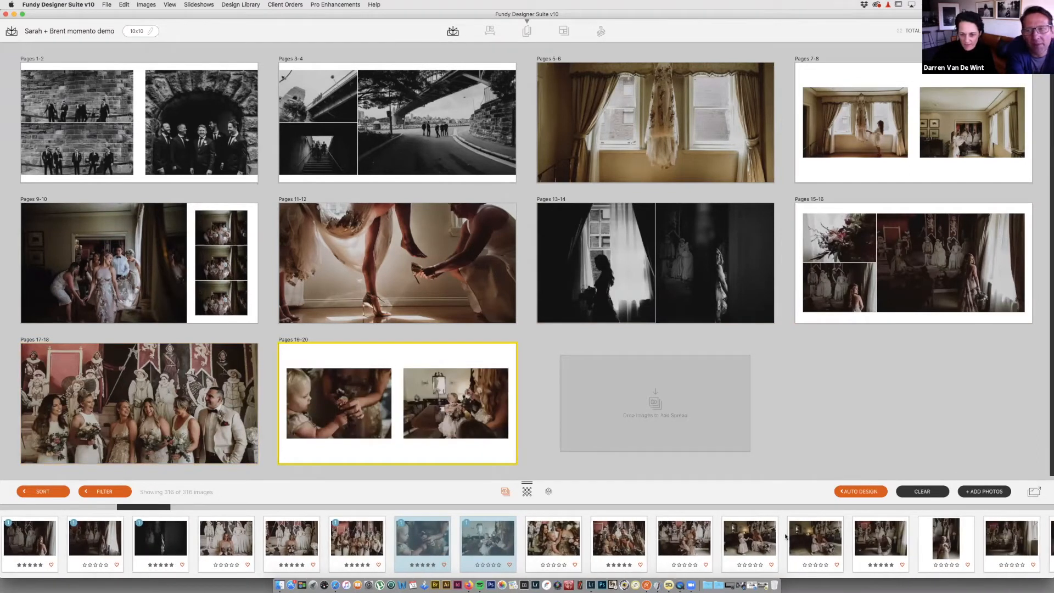
scroll(785, 536, right, 6)
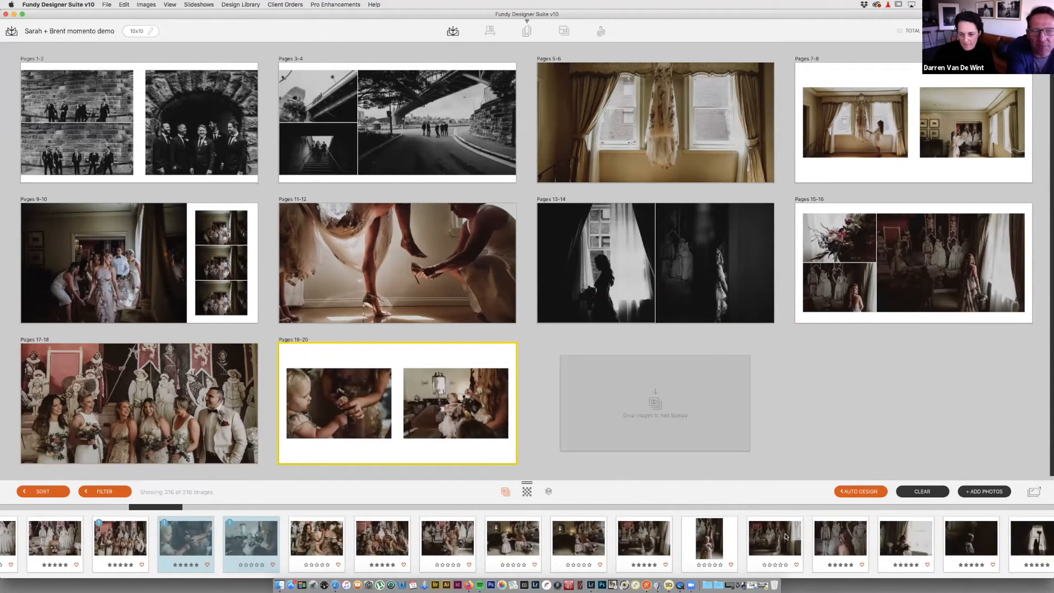
scroll(785, 536, right, 2)
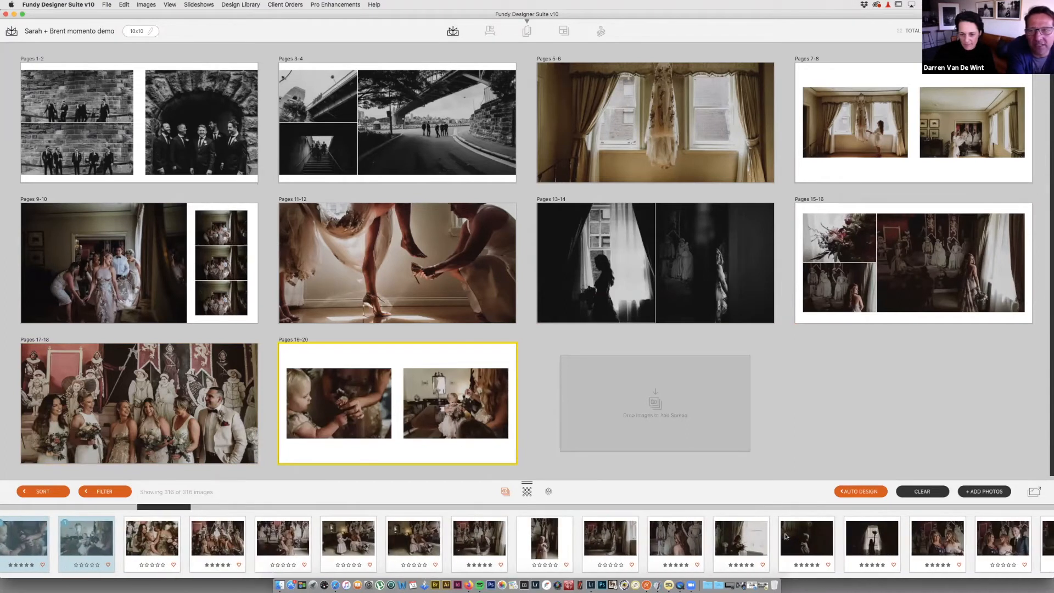
click(610, 541)
shift+click(741, 544)
drag(680, 543, 672, 418)
scroll(754, 547, right, 2)
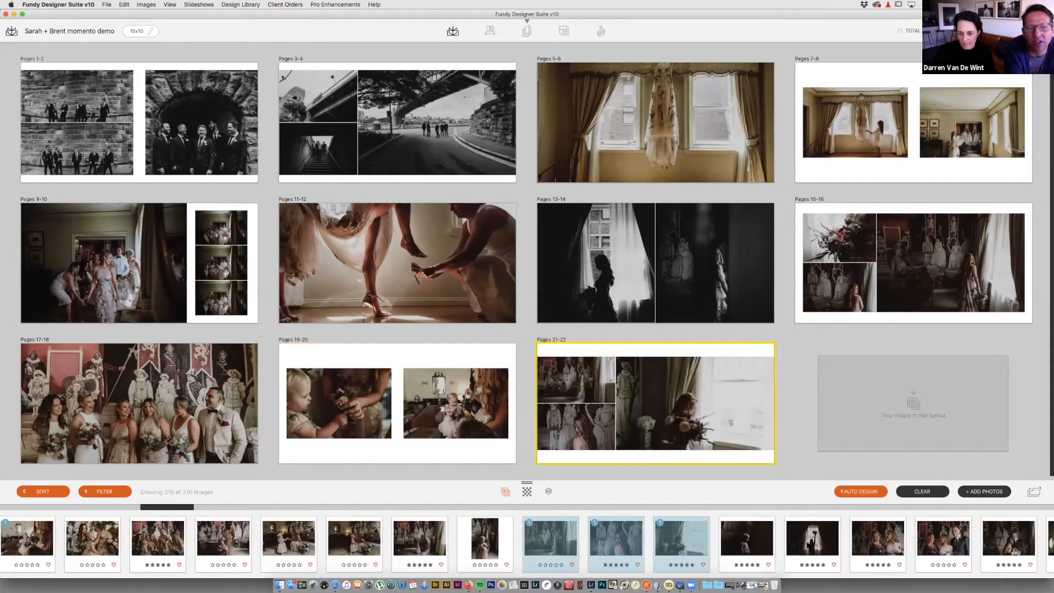
click(734, 544)
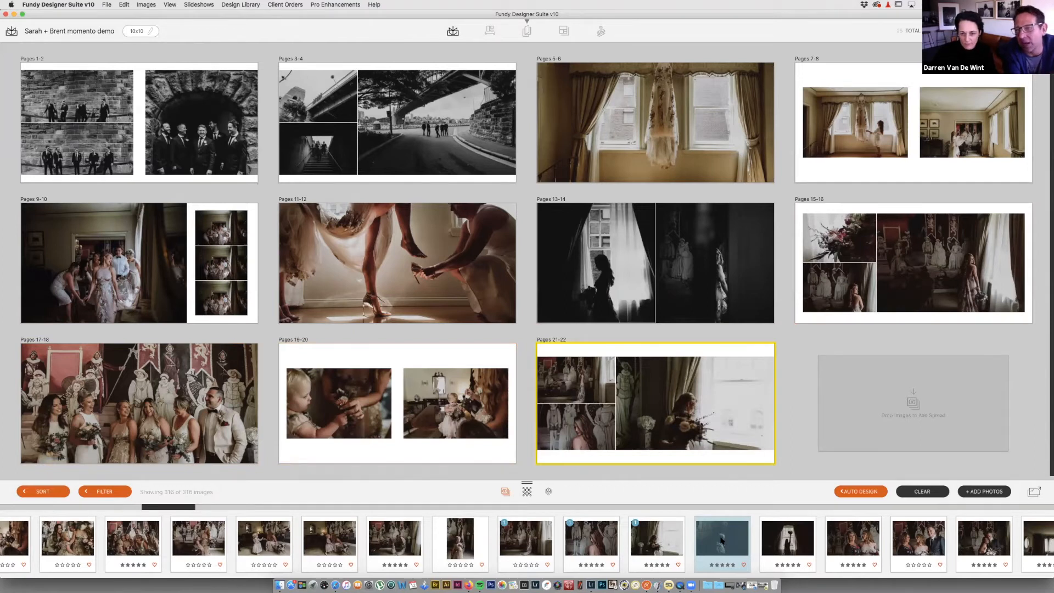
drag(705, 531, 513, 424)
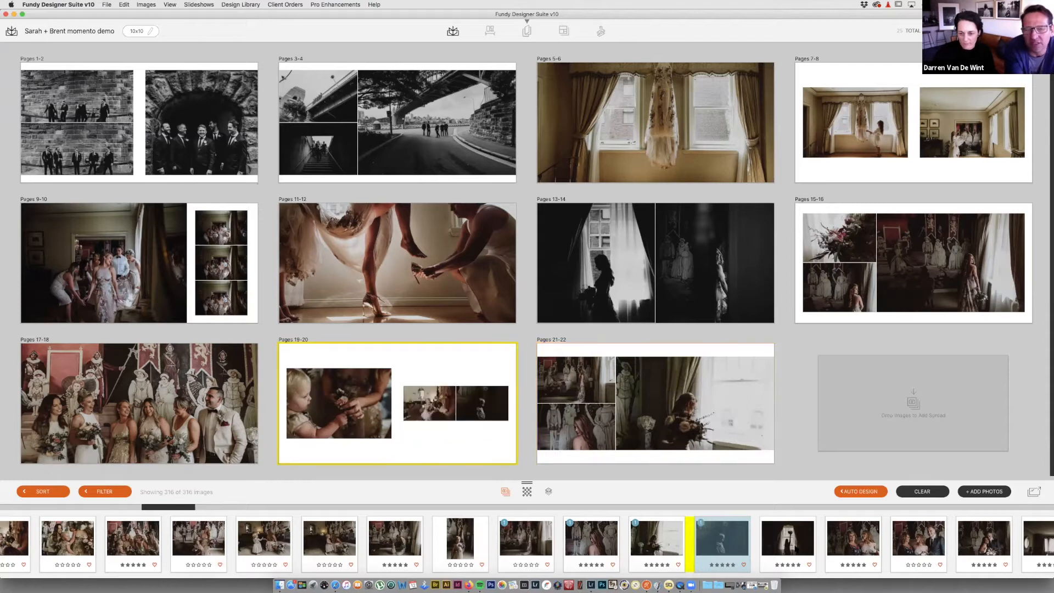
scroll(835, 547, right, 3)
click(723, 541)
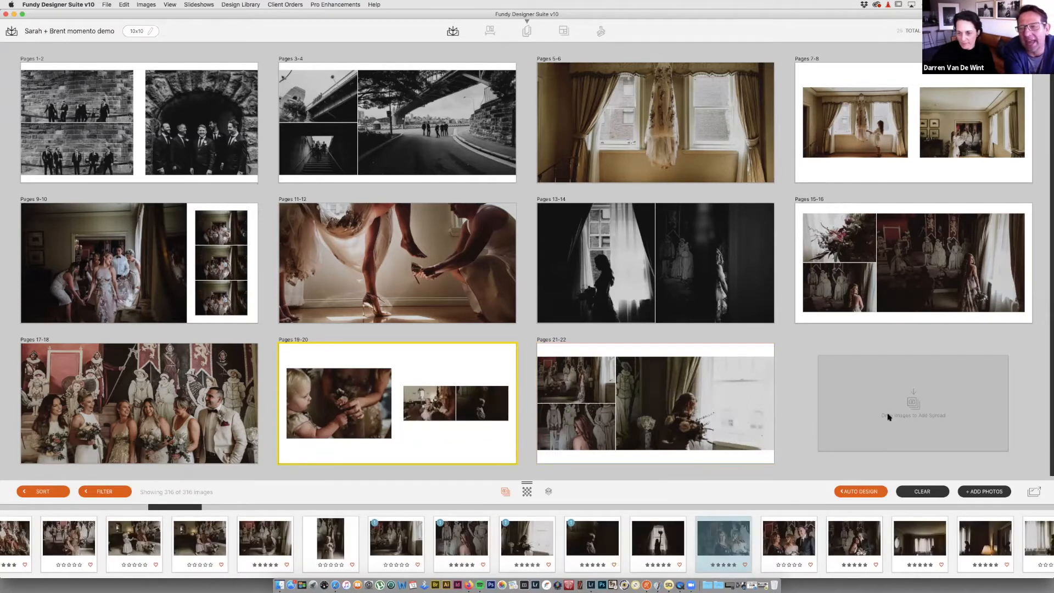
shift+click(875, 554)
drag(878, 553, 892, 427)
scroll(879, 553, right, 8)
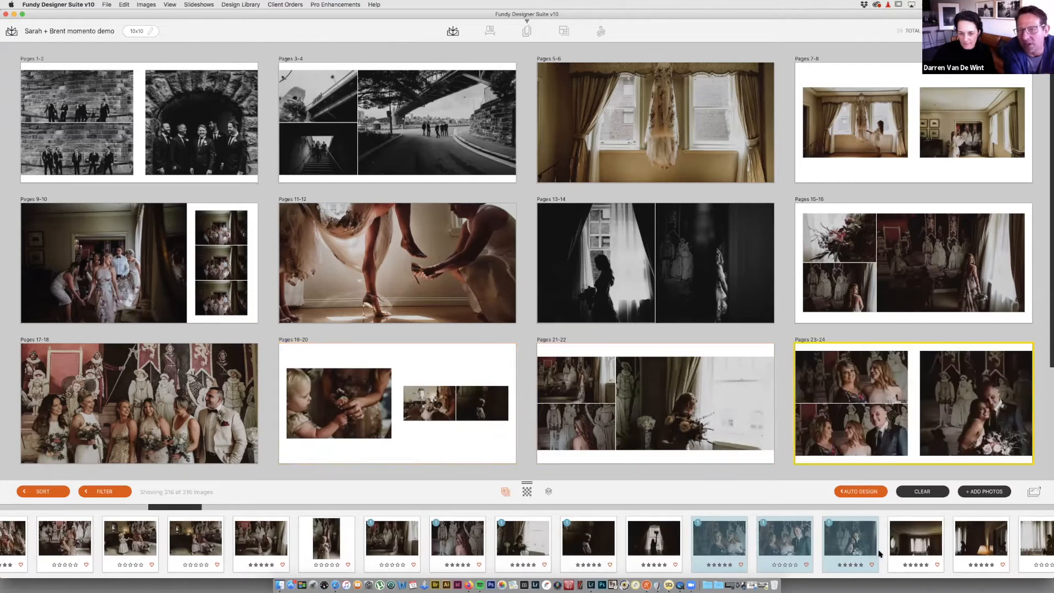
scroll(825, 410, down, 5)
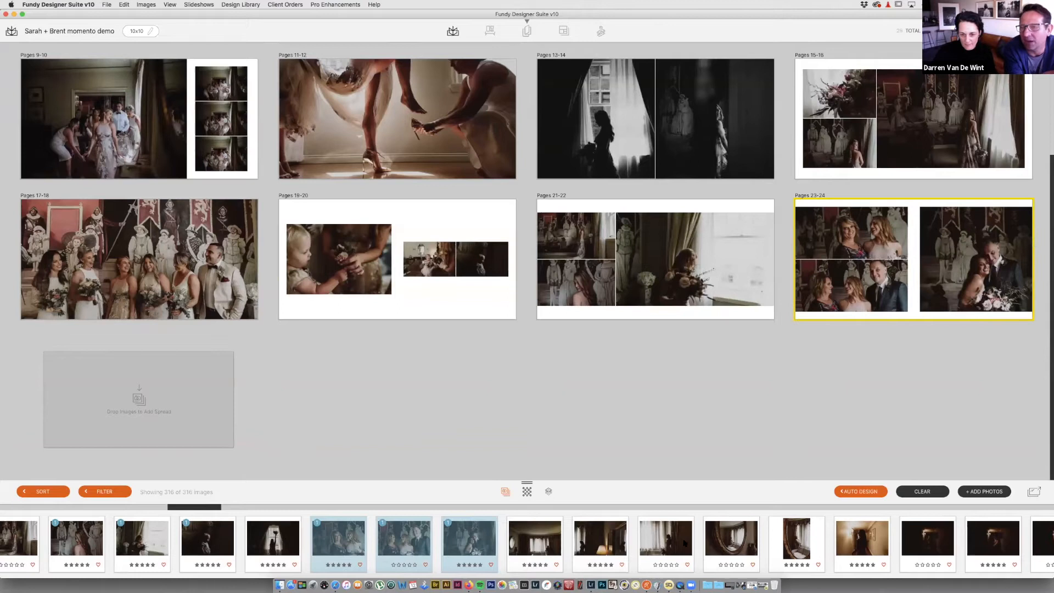
click(537, 544)
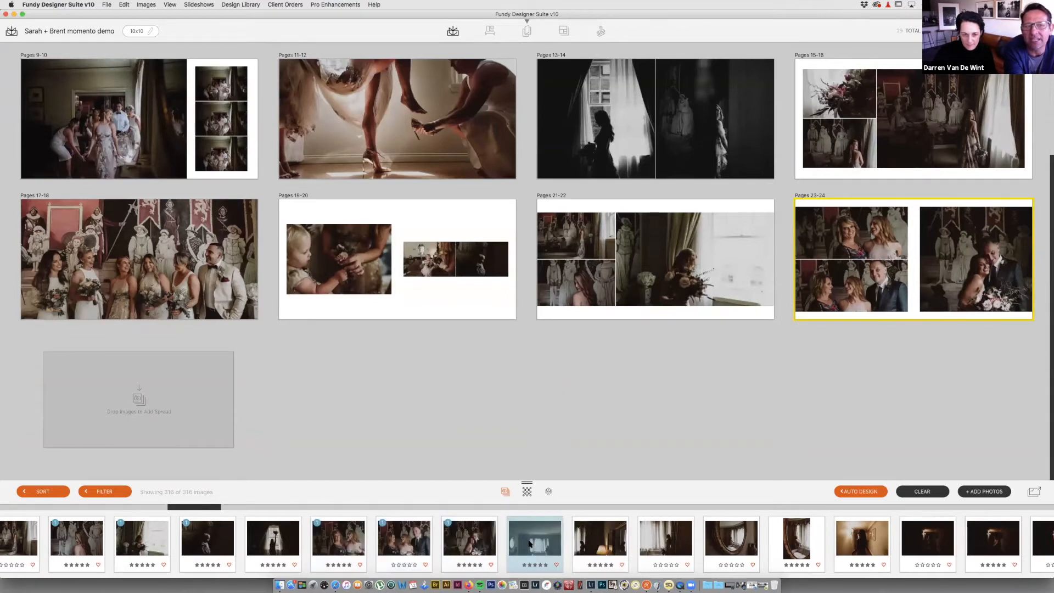
drag(519, 535, 211, 400)
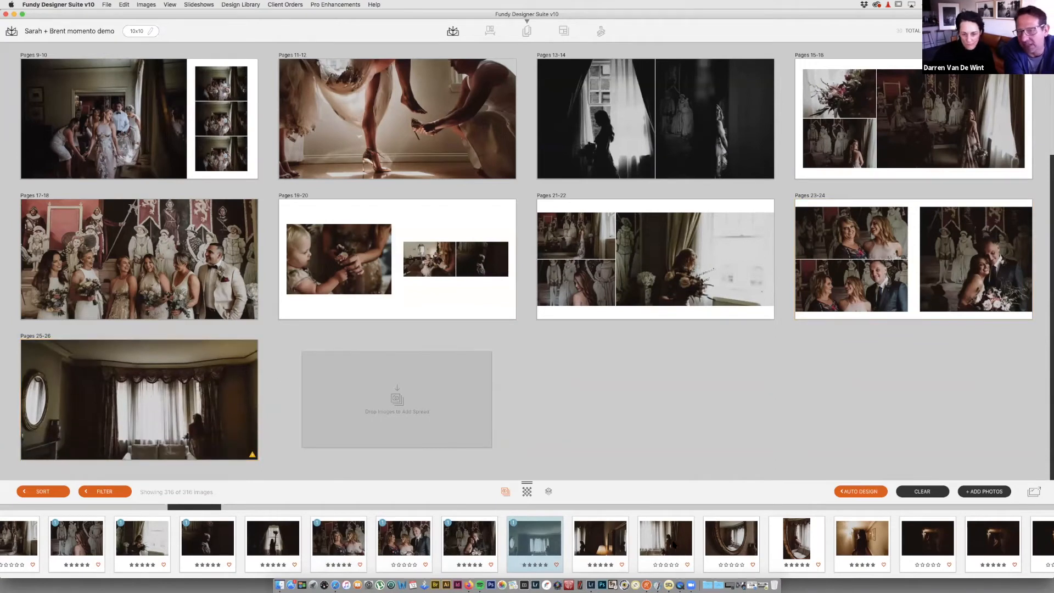
click(728, 543)
shift+click(790, 543)
drag(791, 543, 214, 390)
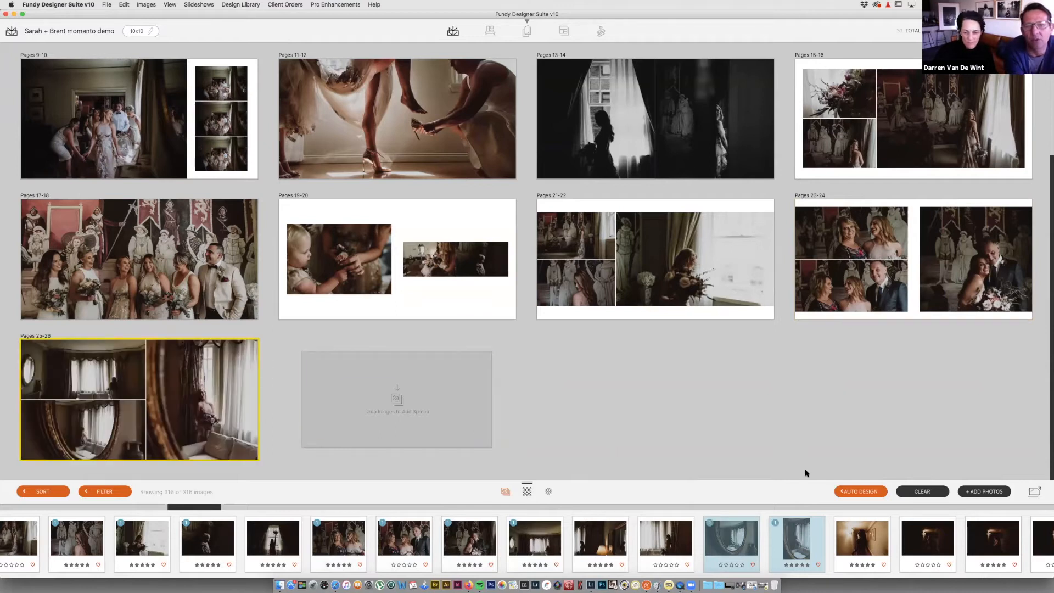
scroll(859, 530, right, 5)
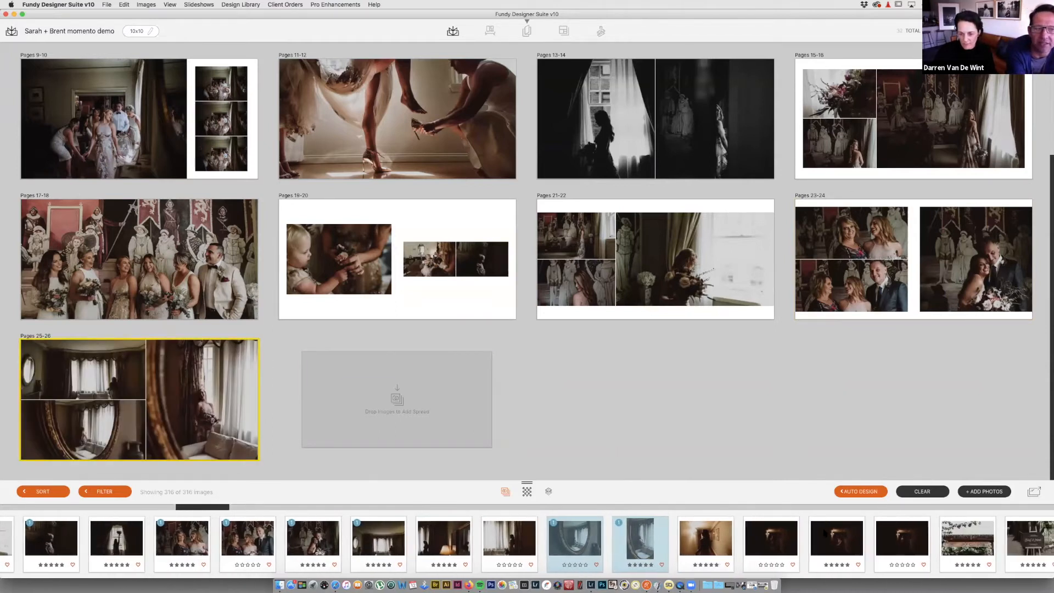
drag(838, 543, 454, 419)
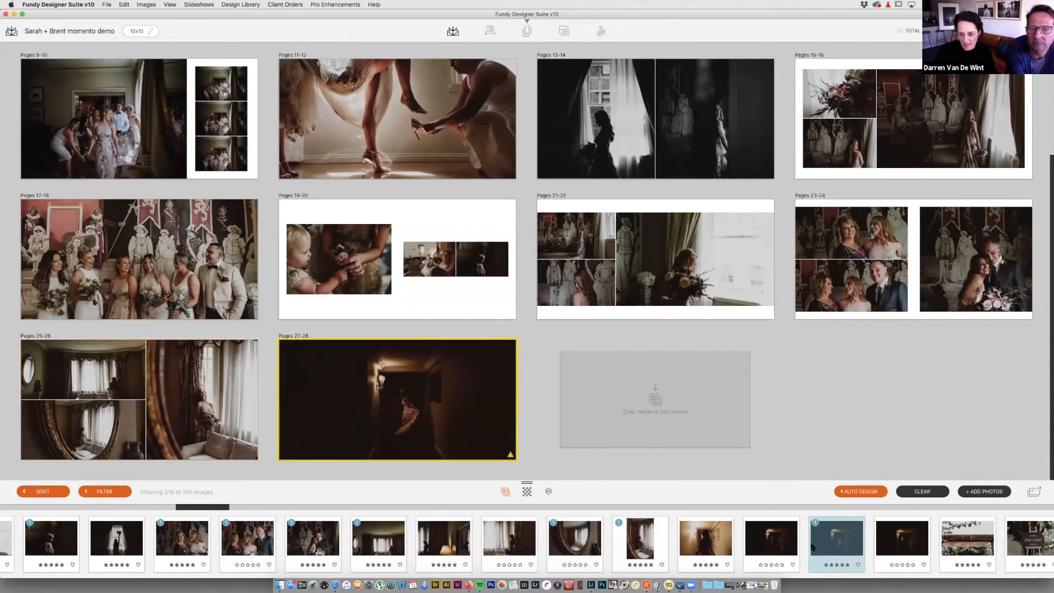
scroll(813, 547, right, 7)
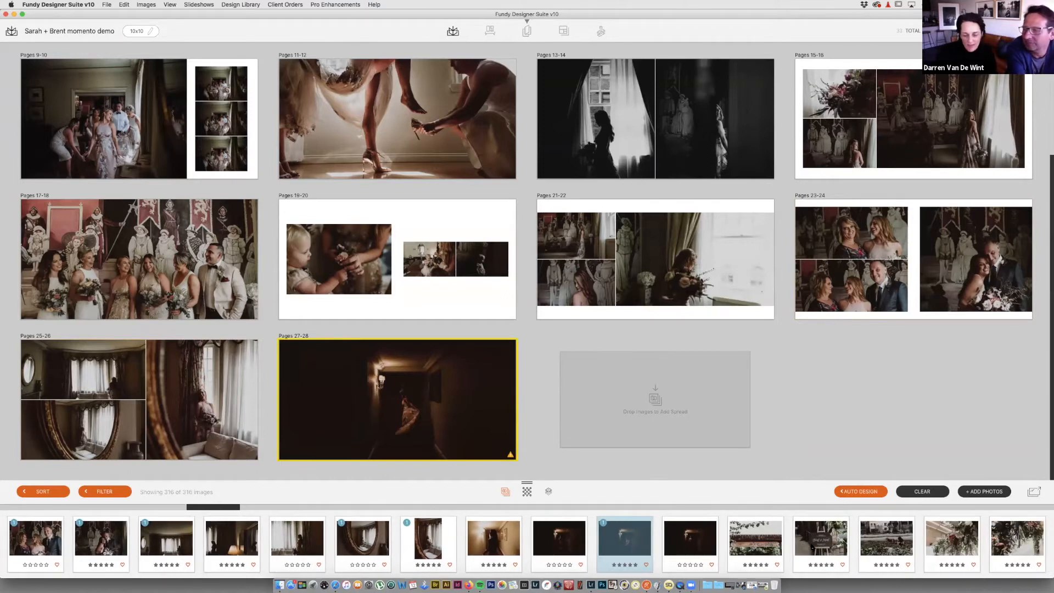
scroll(668, 286, up, 4)
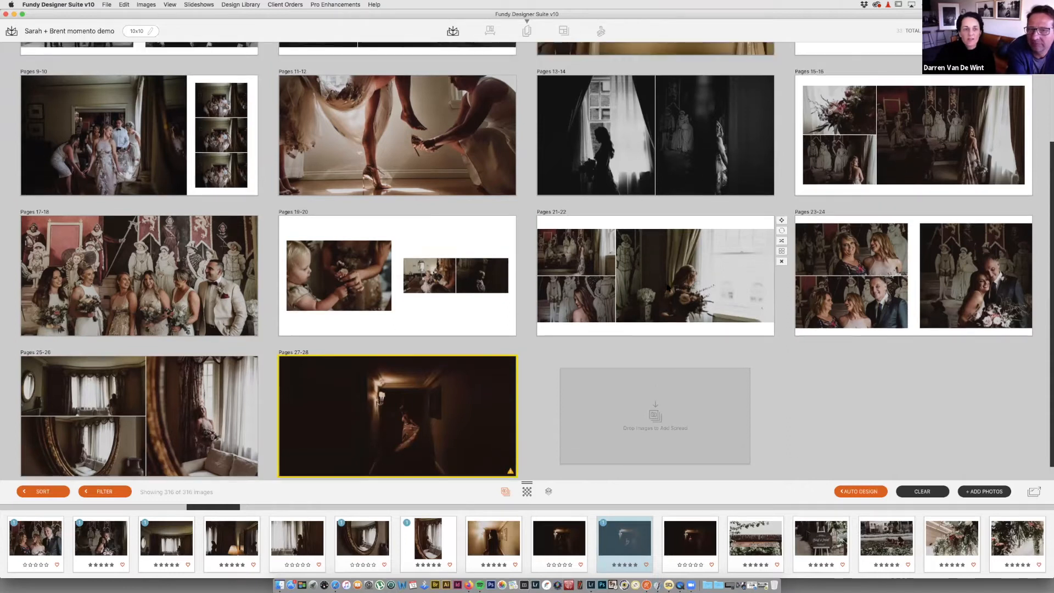
scroll(668, 286, down, 3)
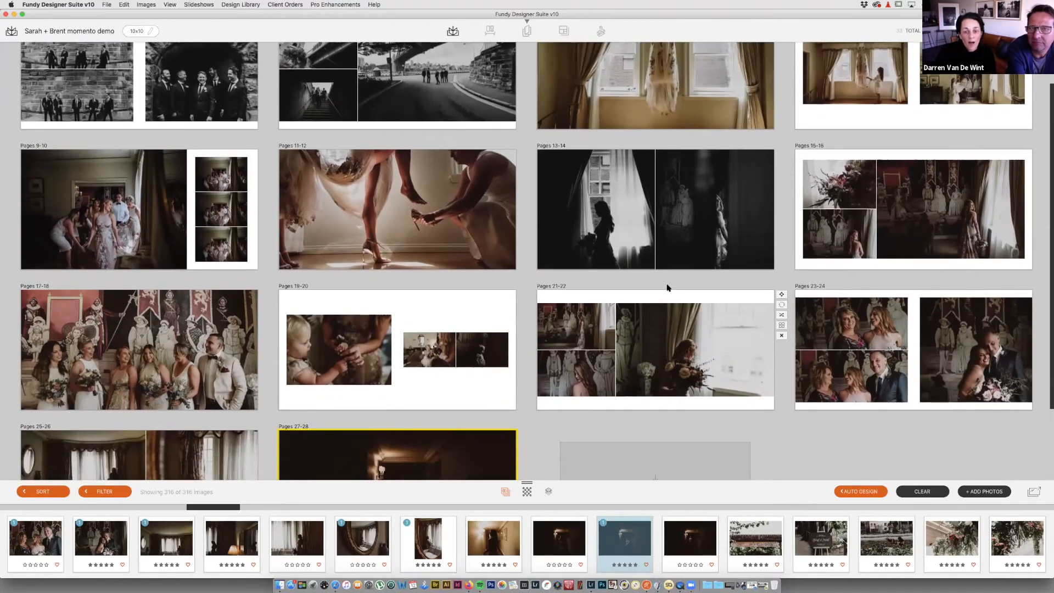
scroll(796, 443, down, 3)
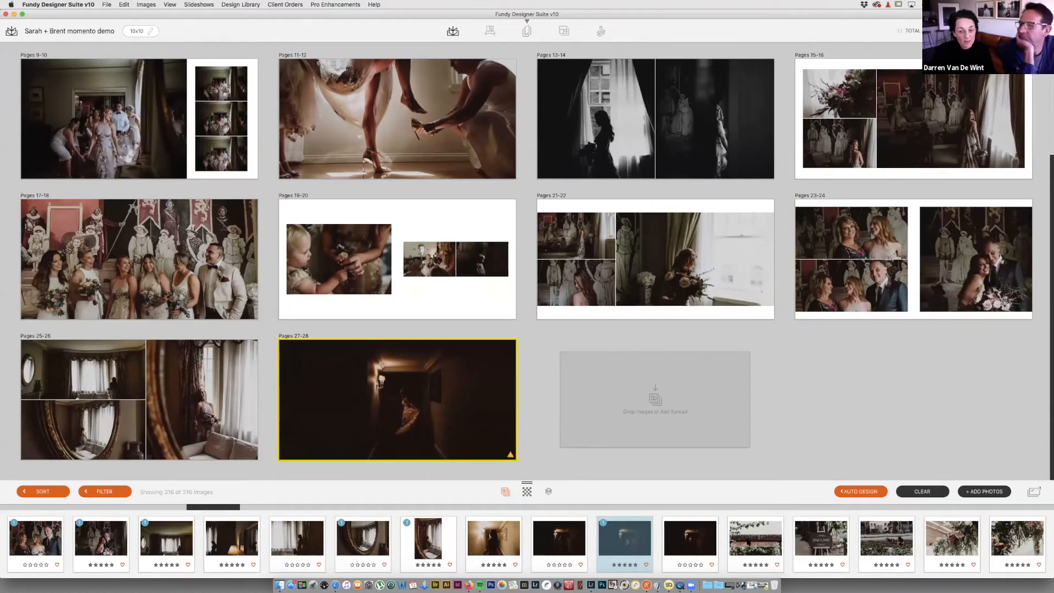
scroll(747, 543, right, 5)
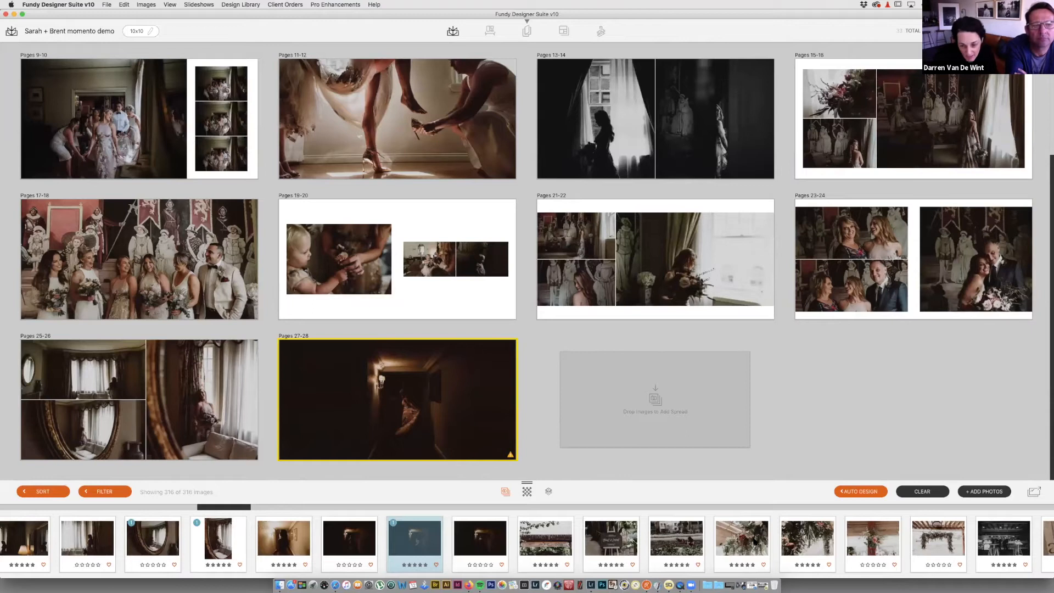
scroll(755, 542, right, 1)
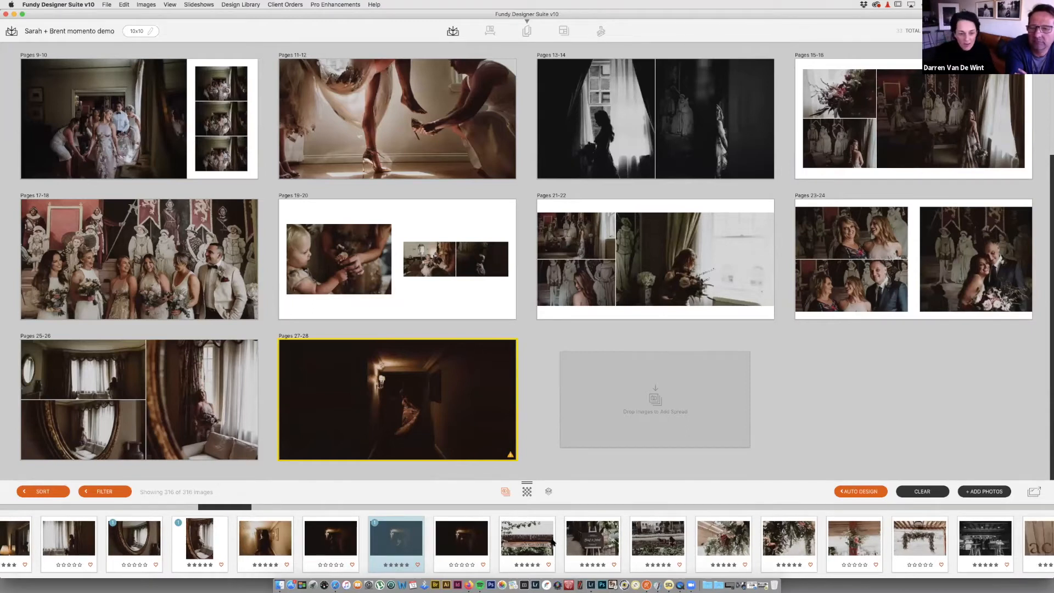
Step: Build Pages 29-30 from seven selected photos and add the acre wood sign photo
shift+click(874, 544)
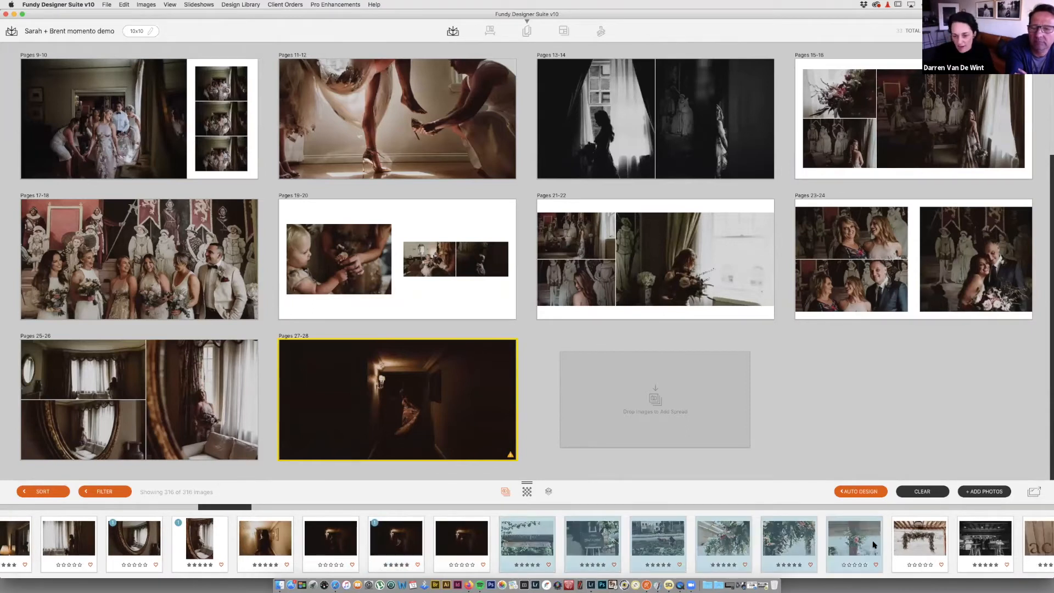
scroll(874, 544, right, 4)
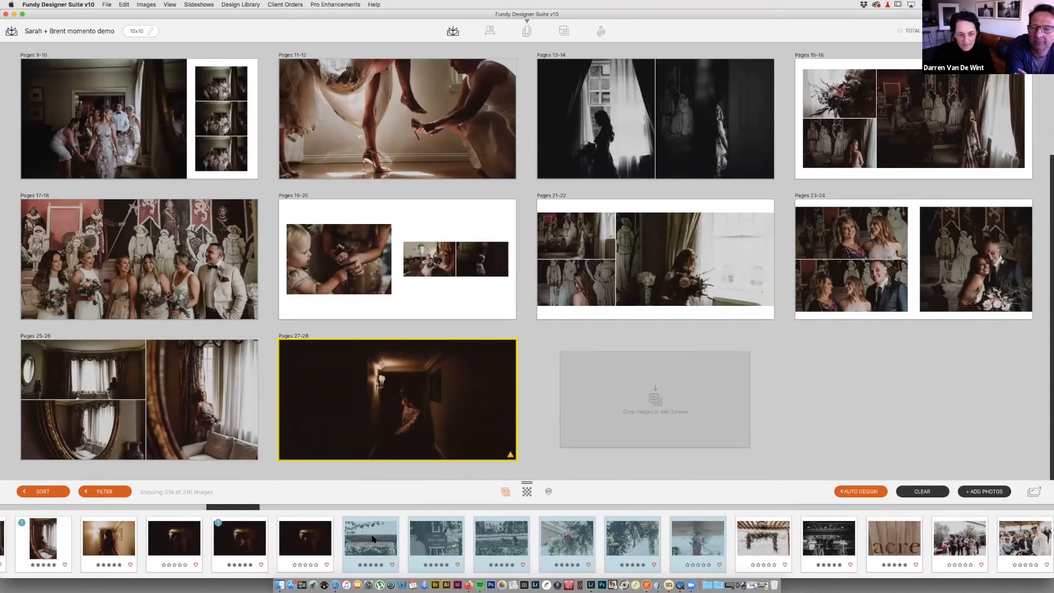
key(shift+Right)
key(shift+Left)
key(shift+Left)
key(shift+Left)
key(shift+Left)
key(shift+Left)
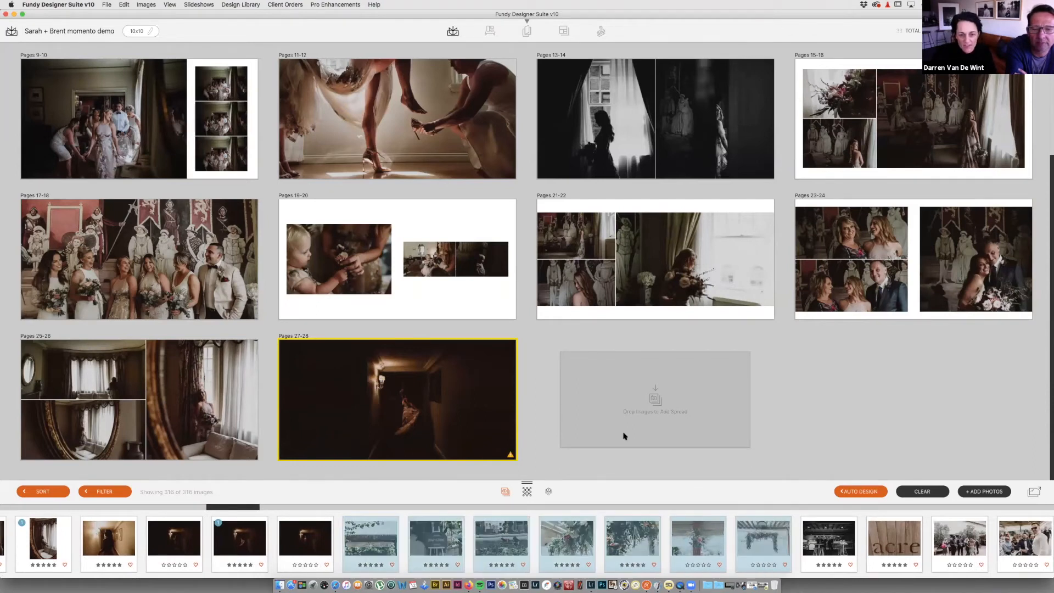
key(d)
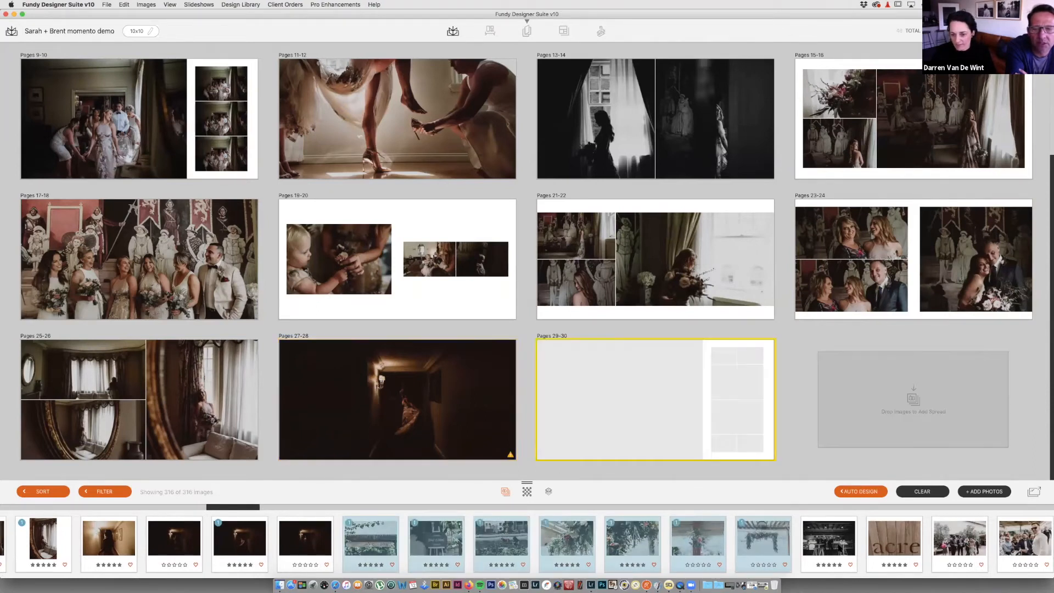
scroll(823, 545, right, 2)
drag(776, 543, 698, 457)
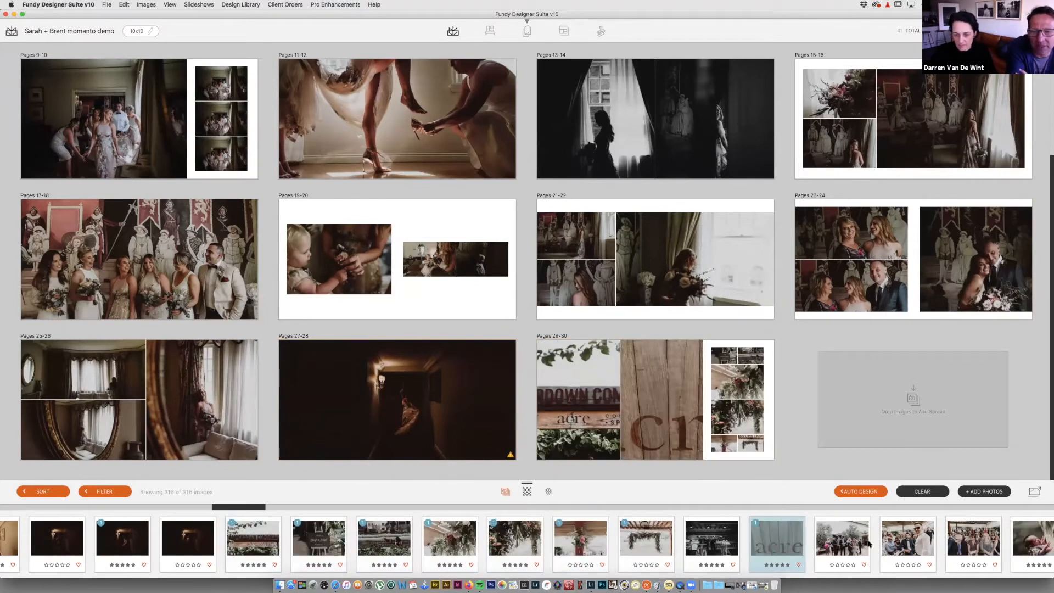
Step: Add a collage spread of seven guest photos
scroll(869, 544, right, 2)
scroll(526, 543, right, 5)
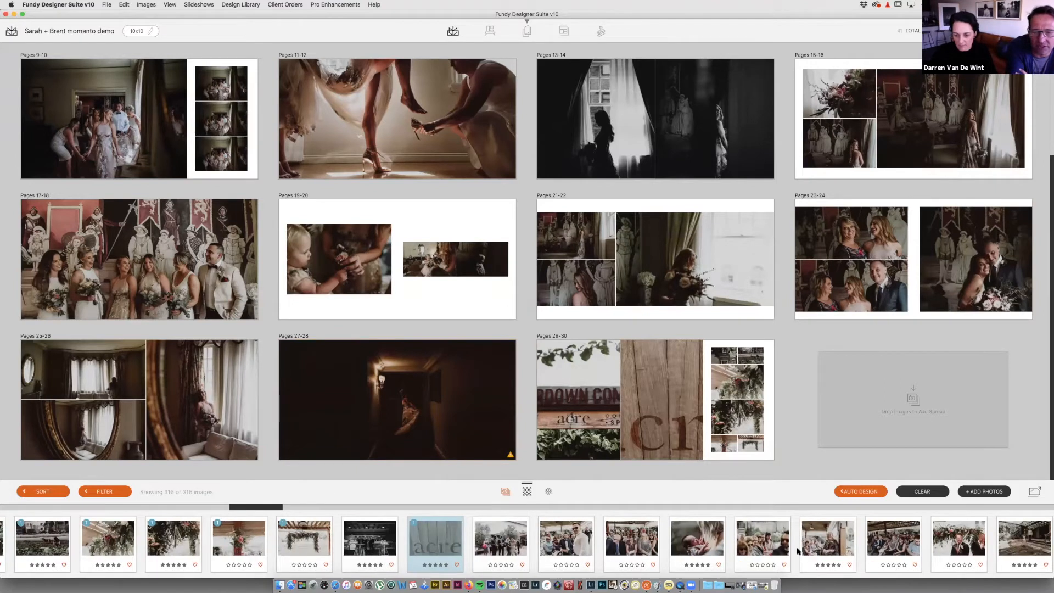
scroll(377, 544, right, 2)
click(378, 543)
scroll(738, 543, right, 1)
shift+click(738, 543)
drag(738, 544, 880, 424)
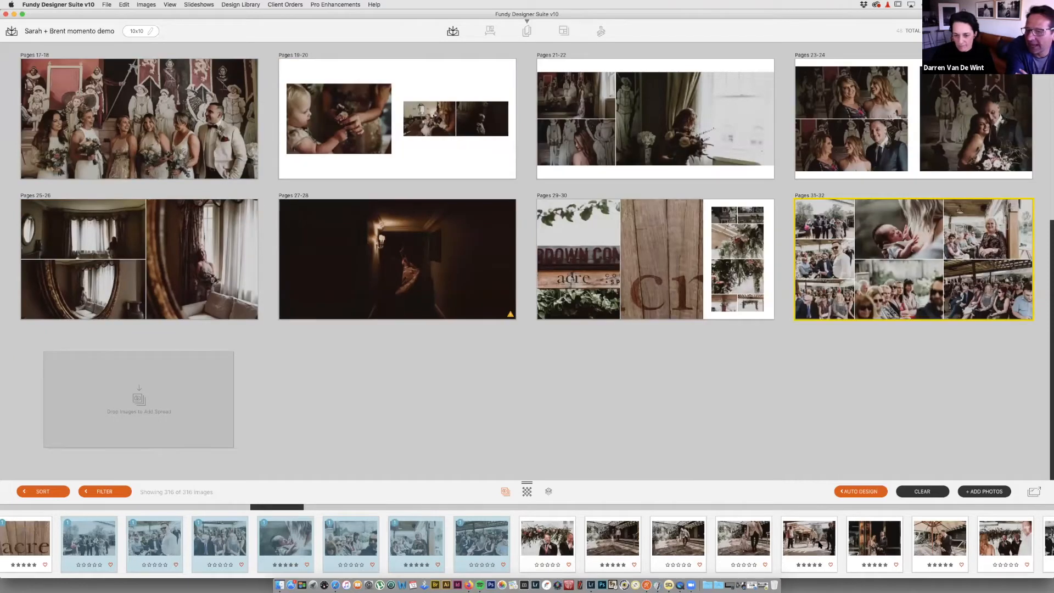
Step: Add a three-photo ceremony spread and another spread from the next photo
scroll(819, 545, right, 3)
scroll(819, 544, right, 1)
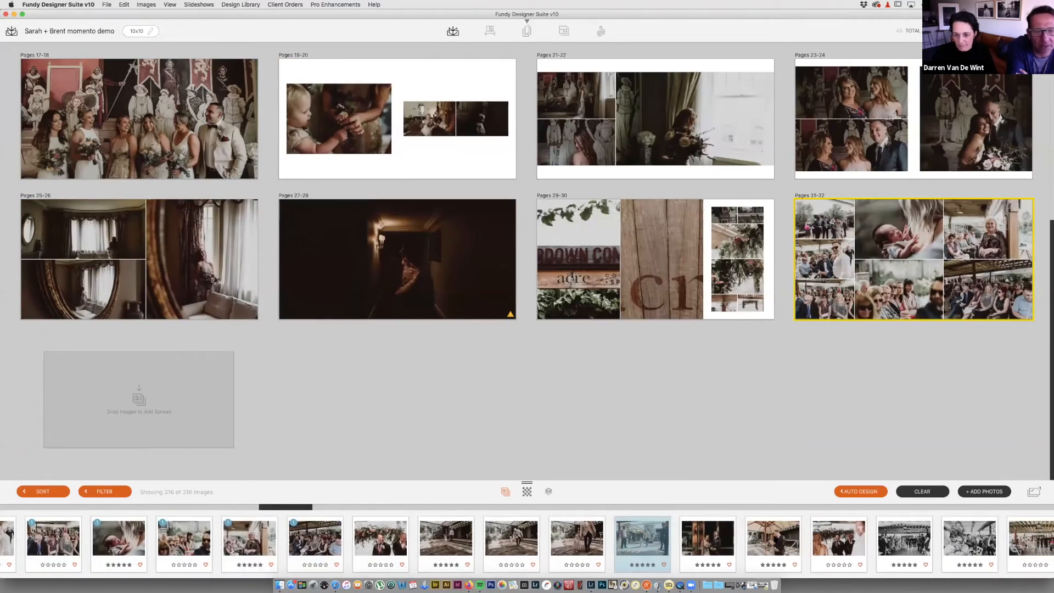
scroll(819, 545, right, 1)
super+click(809, 543)
drag(744, 546, 430, 467)
drag(107, 395, 109, 396)
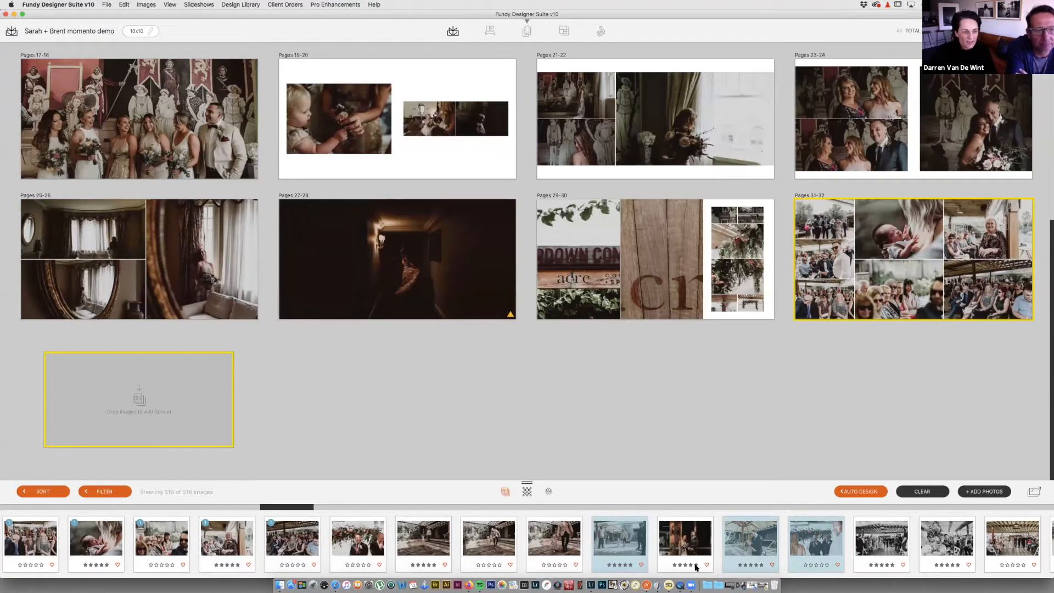
scroll(717, 550, right, 3)
drag(706, 522, 459, 400)
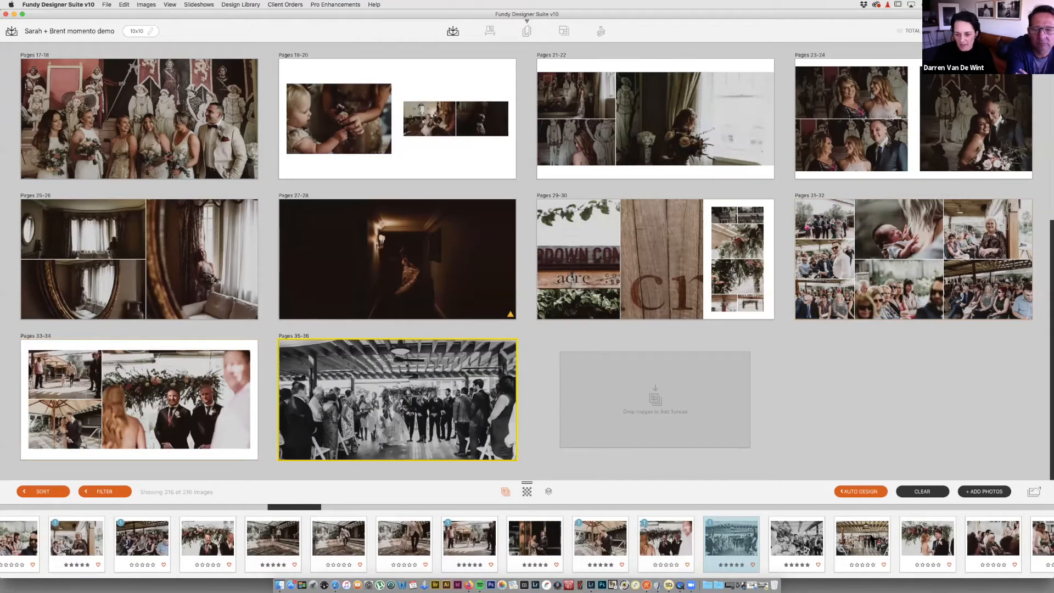
Step: Add a Pages 39-40 spread of the couple under the floral arch
scroll(527, 544, right, 5)
scroll(636, 549, right, 2)
drag(658, 541, 654, 413)
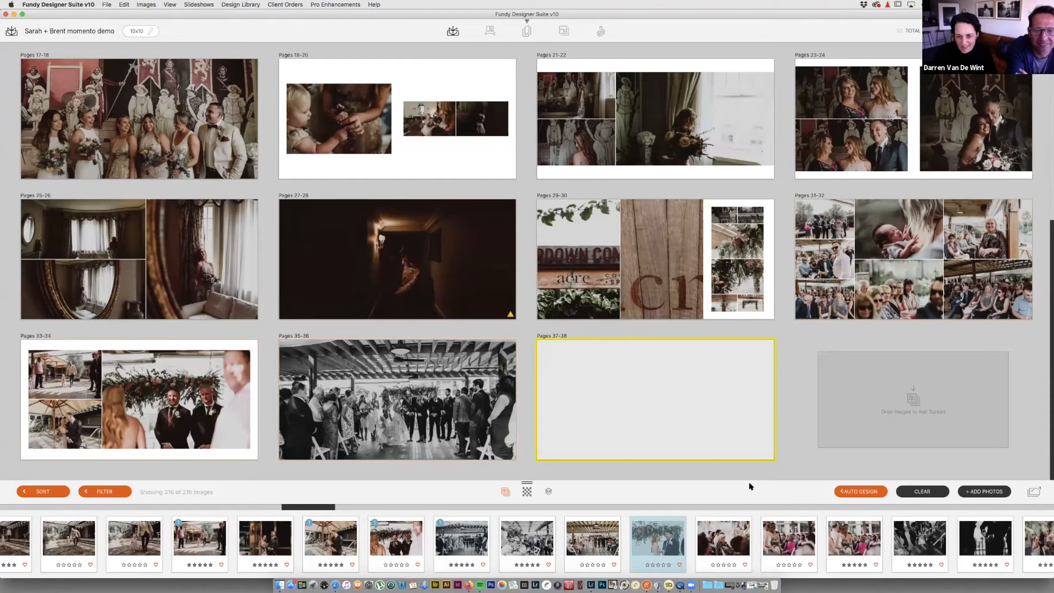
scroll(527, 544, right, 4)
scroll(527, 544, right, 3)
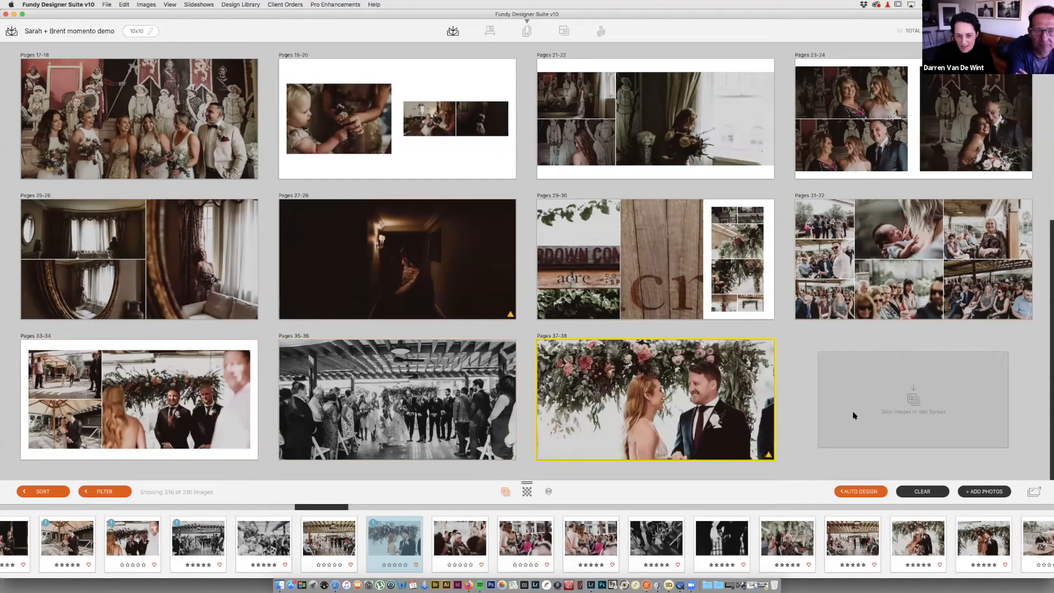
scroll(658, 538, right, 5)
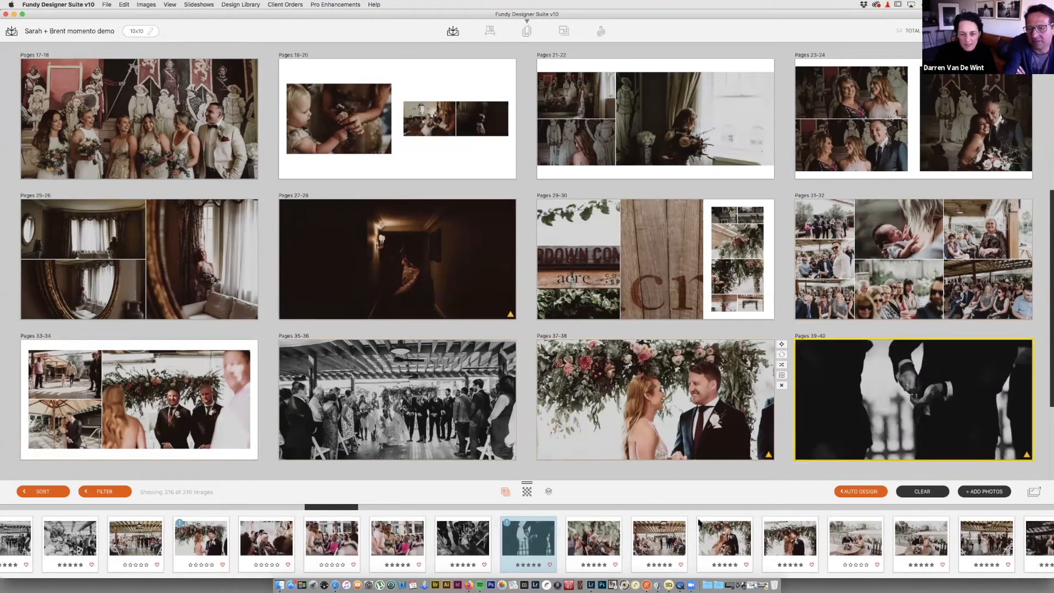
scroll(141, 390, down, 3)
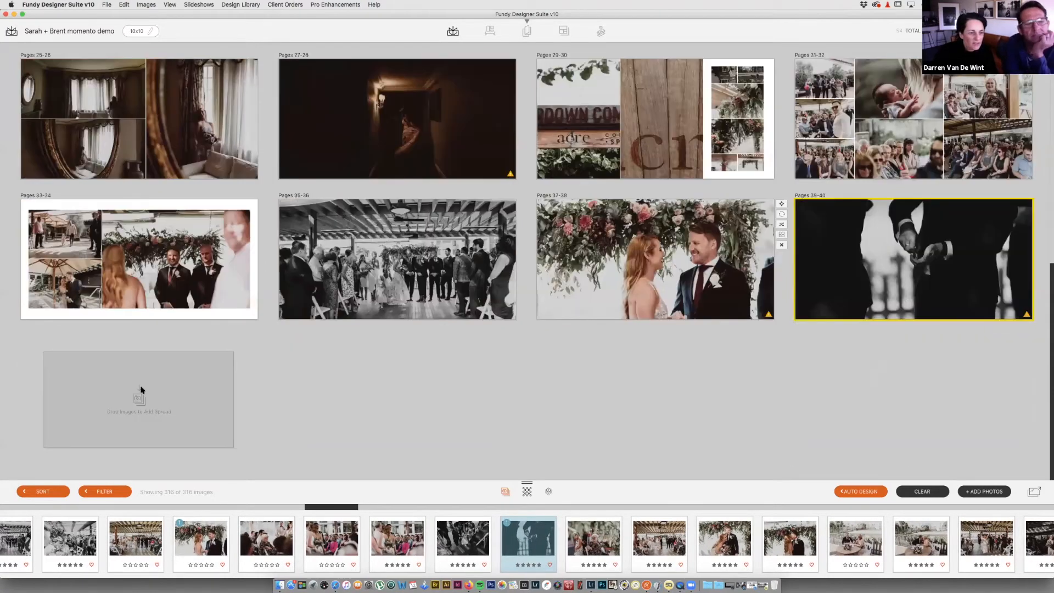
Step: Create Pages 41-42 with the kiss photo and a spread of the couple's celebratory exit
drag(141, 390, 141, 390)
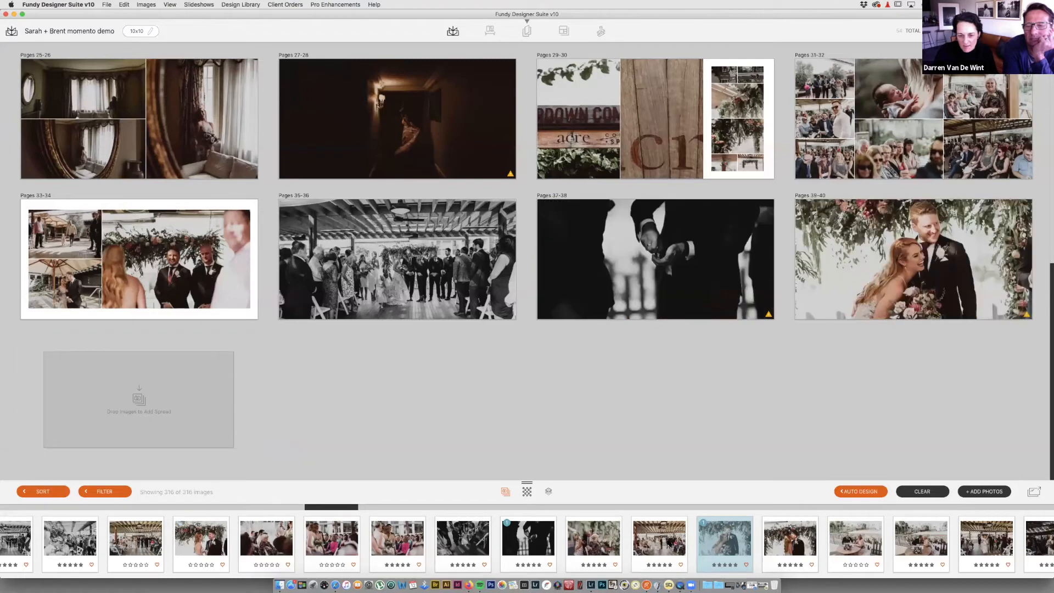
drag(764, 543, 203, 409)
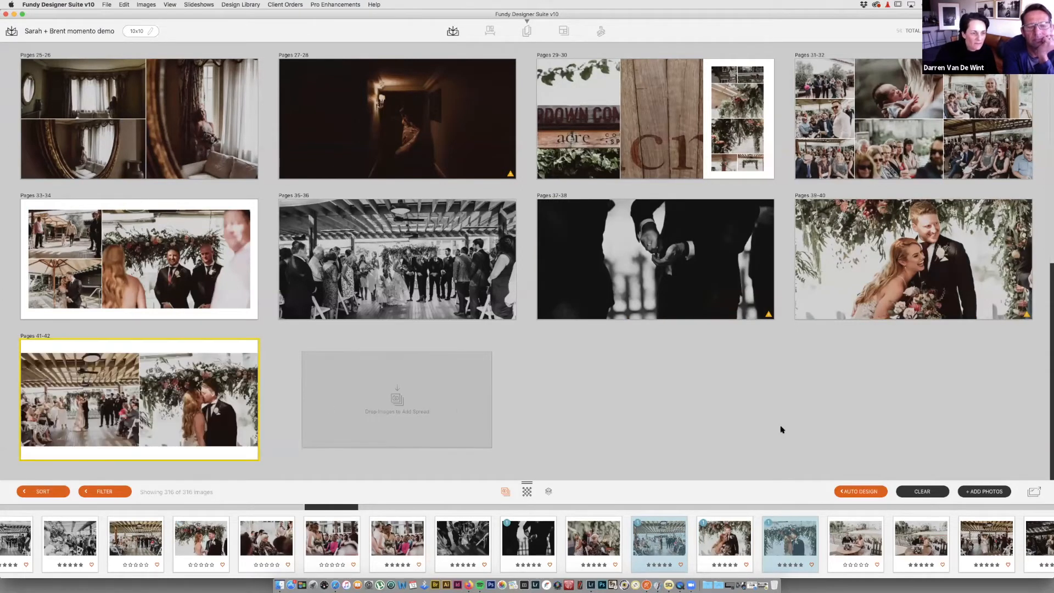
scroll(877, 548, right, 5)
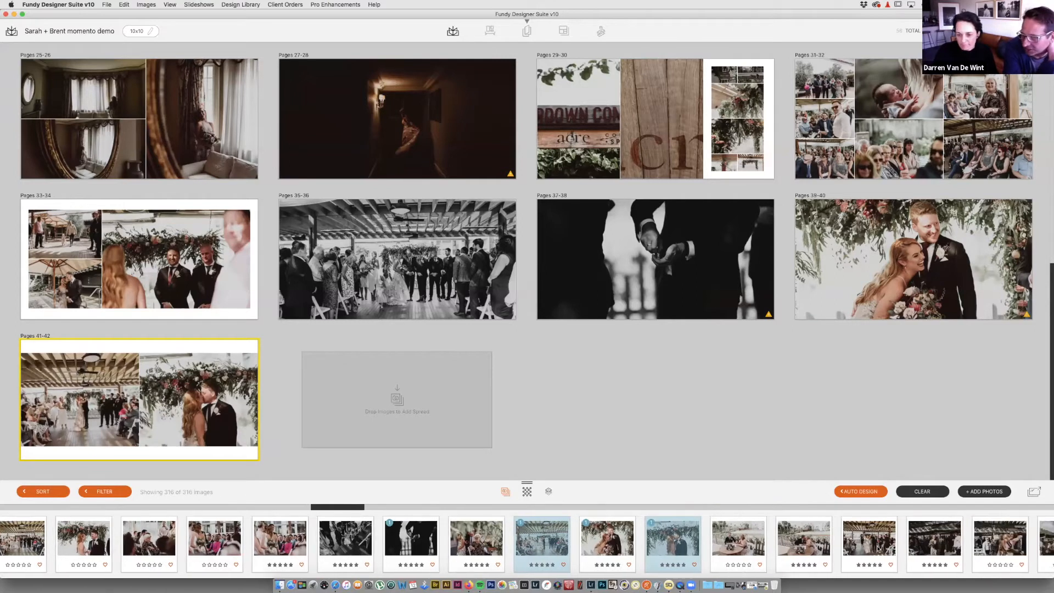
drag(711, 543, 461, 416)
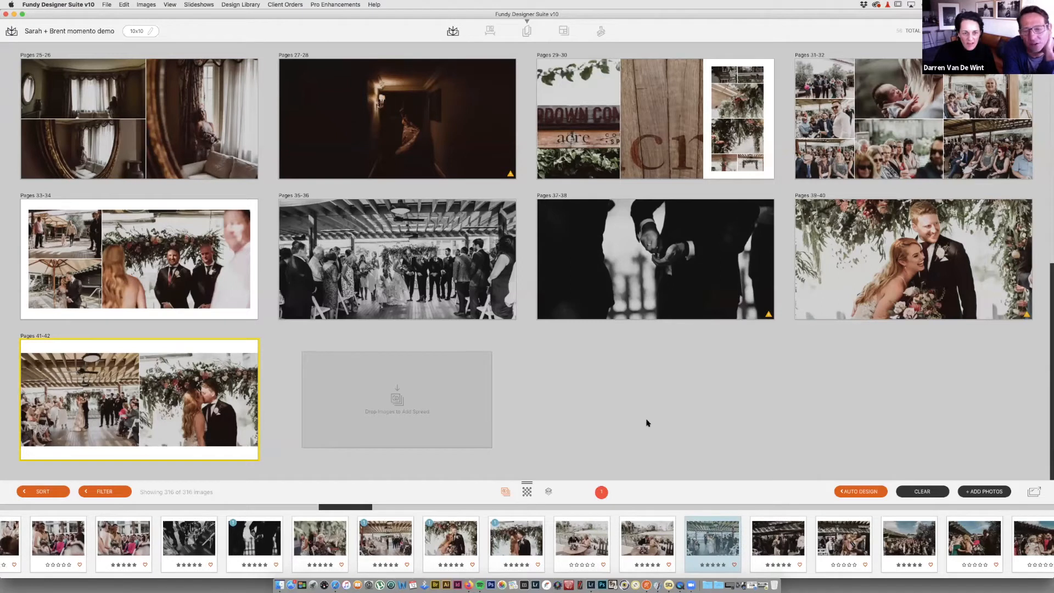
Step: Build Pages 47-48 from eight selected photos
scroll(840, 537, right, 7)
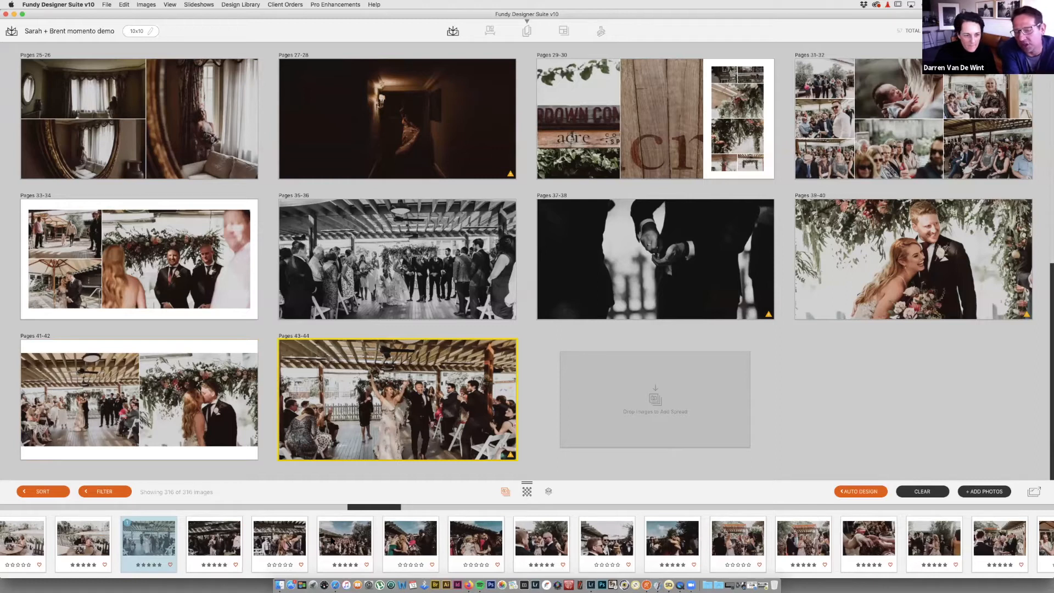
click(340, 543)
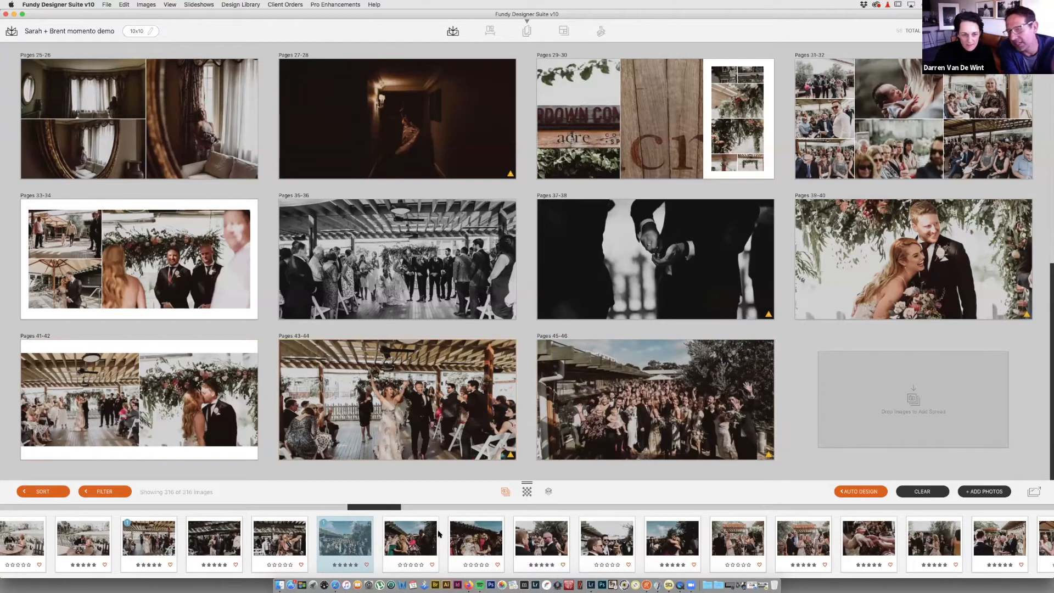
key(Right)
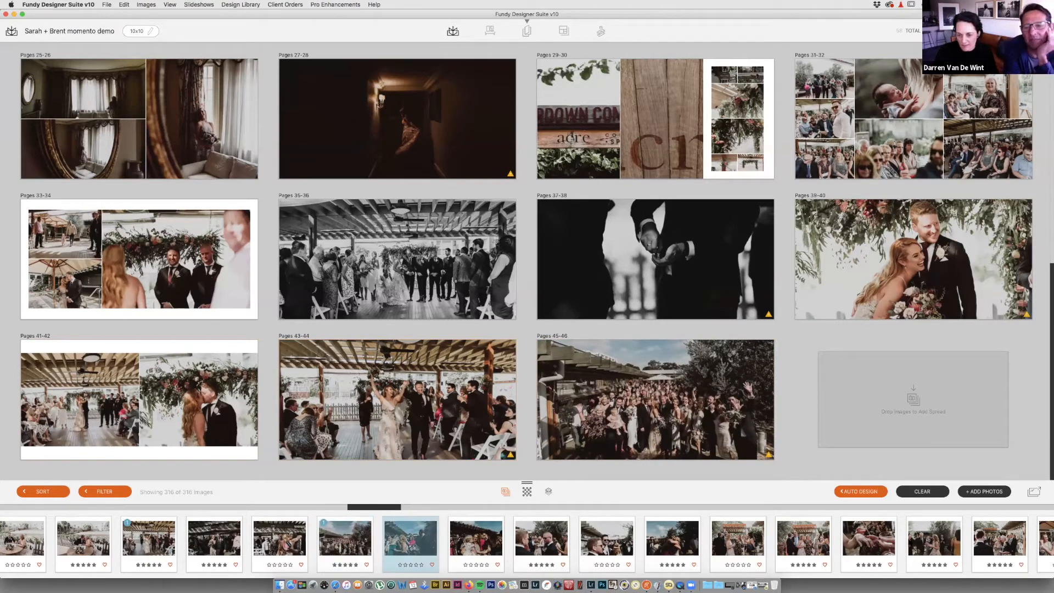
shift+click(873, 541)
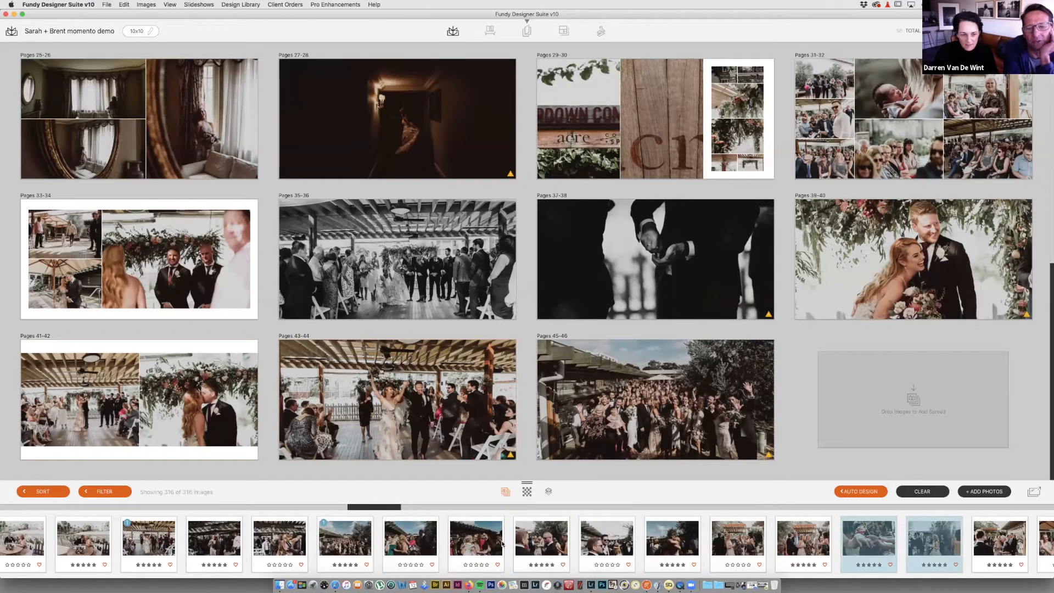
click(865, 412)
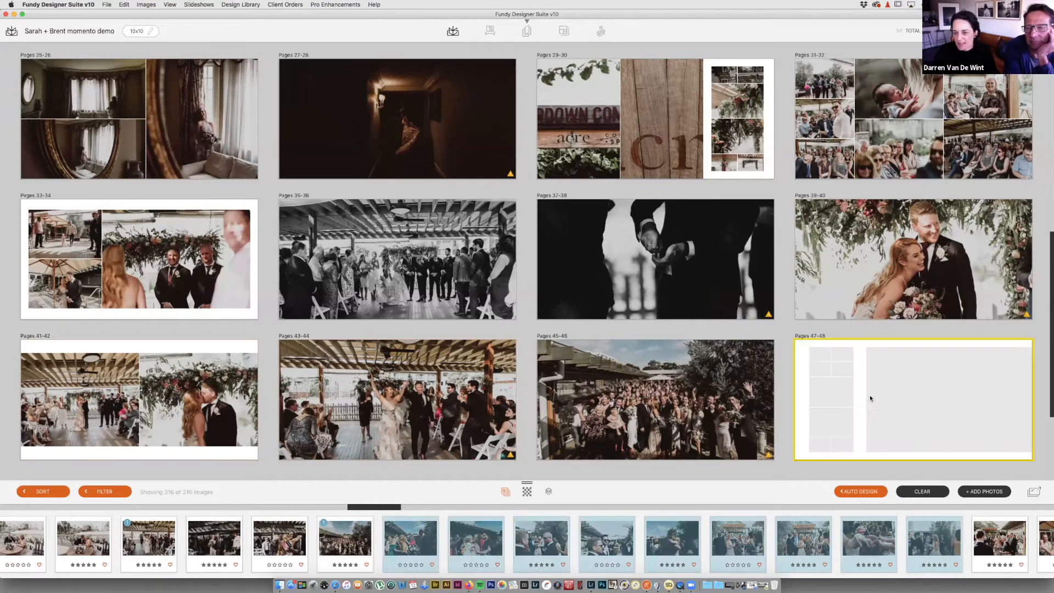
Step: Add another spread from two selected photos
scroll(850, 555, right, 5)
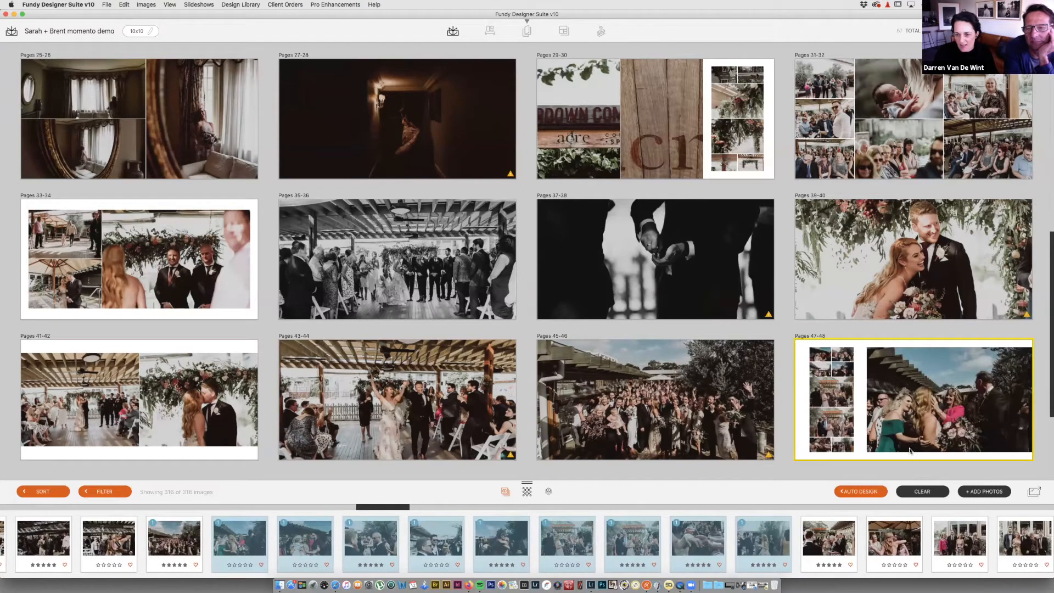
scroll(807, 551, right, 5)
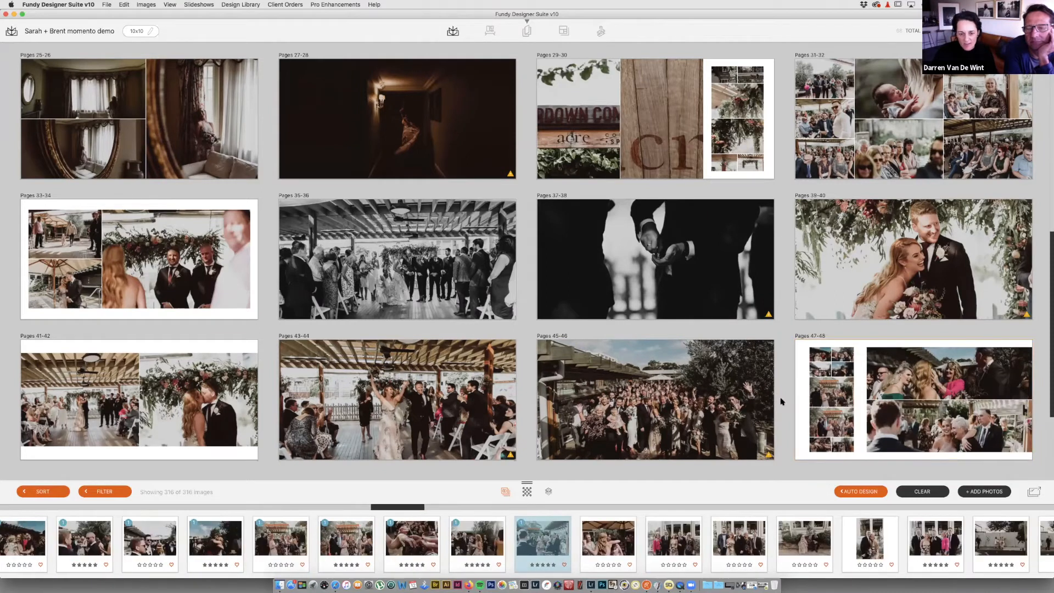
scroll(655, 399, down, 5)
click(739, 541)
shift+click(674, 541)
drag(674, 541, 210, 399)
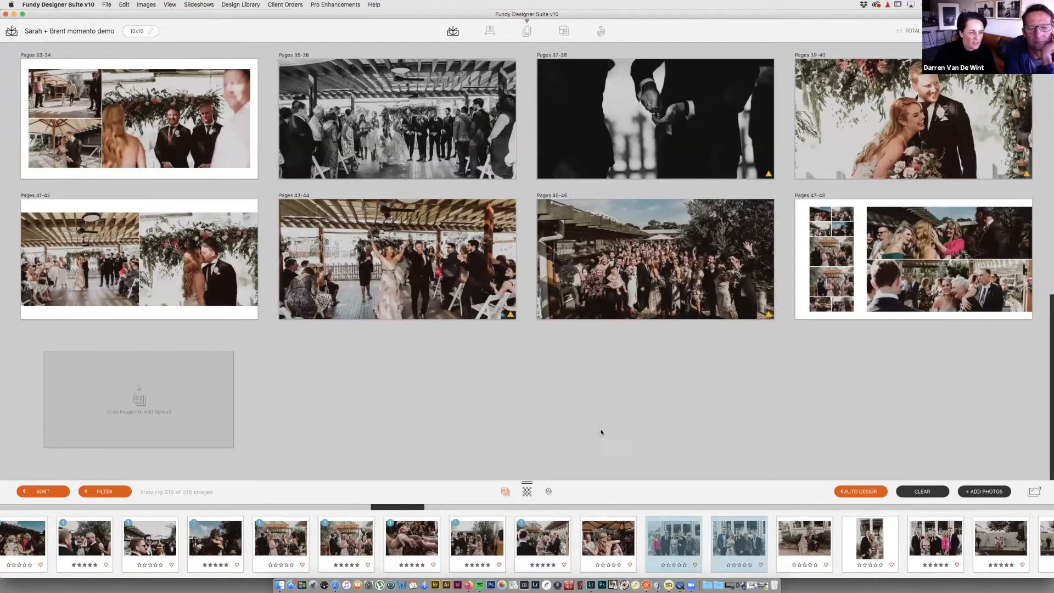
Step: Create Pages 51-52 from three photos and add another single-photo spread
scroll(868, 555, right, 5)
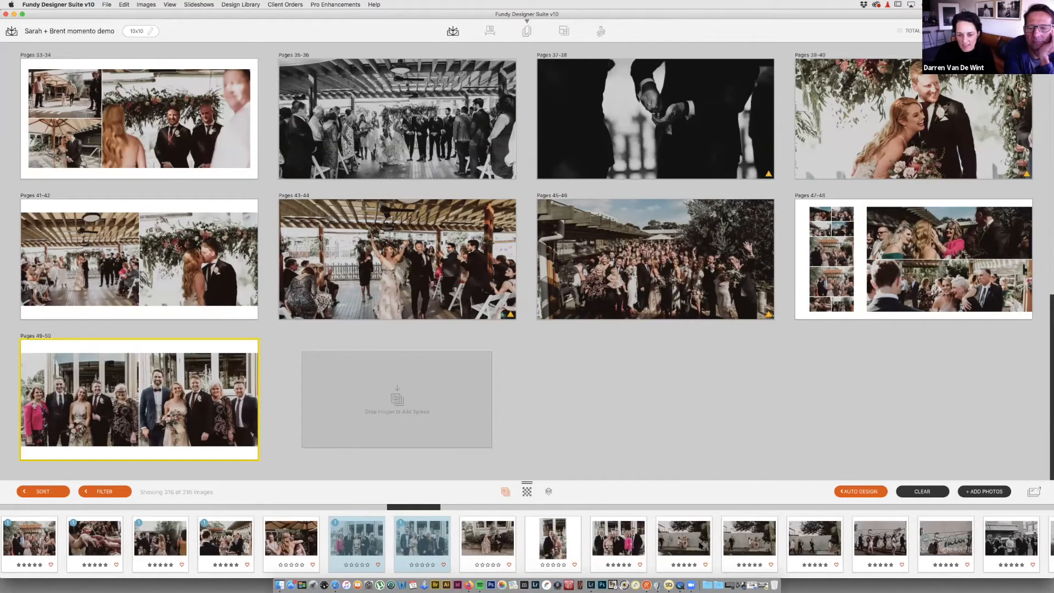
click(700, 546)
shift+click(807, 542)
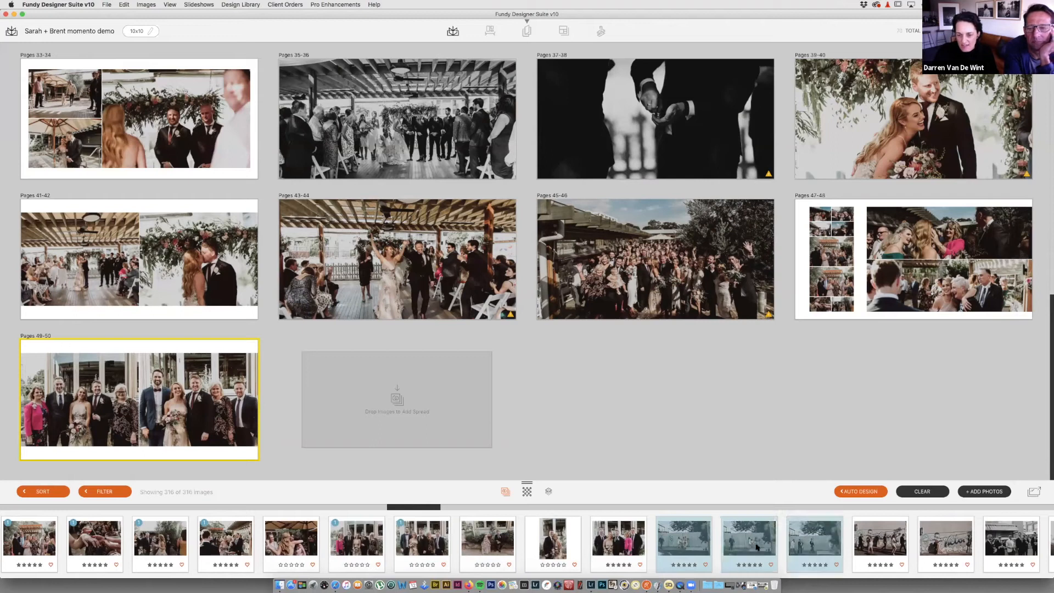
drag(814, 538, 487, 414)
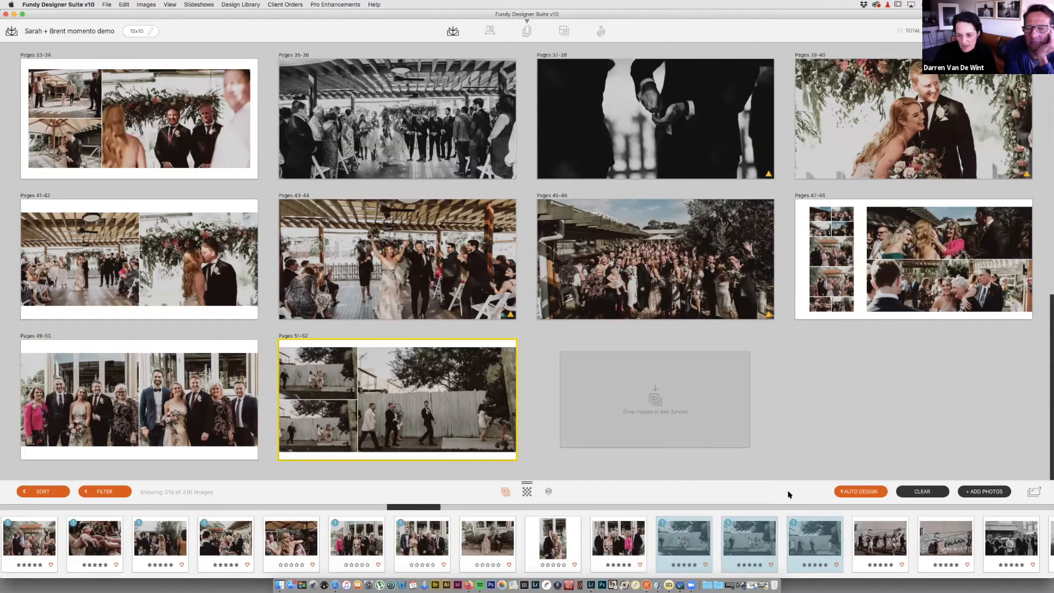
scroll(823, 545, right, 4)
drag(754, 541, 697, 433)
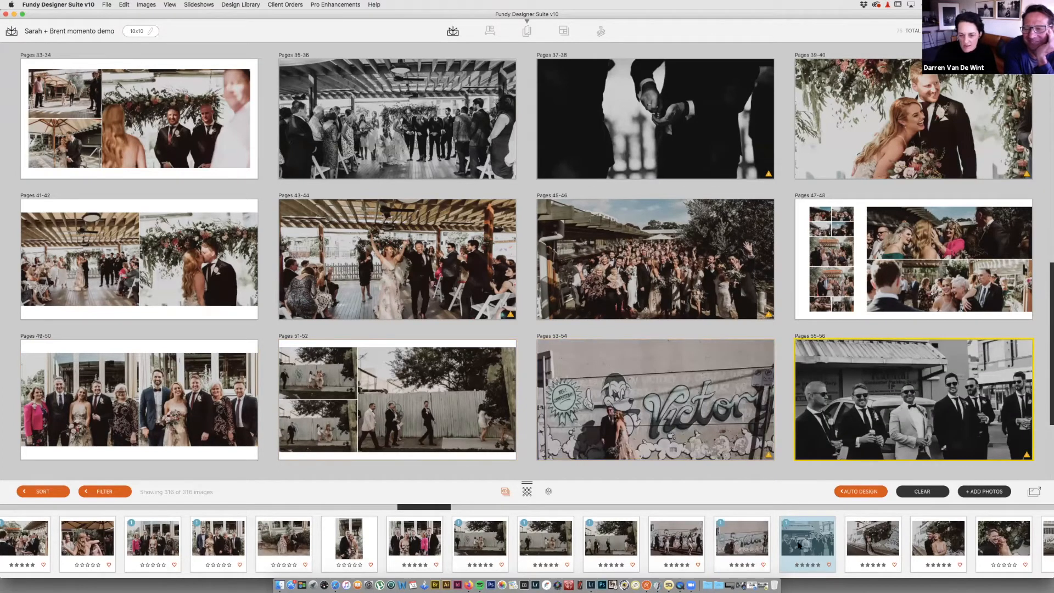
scroll(800, 545, right, 1)
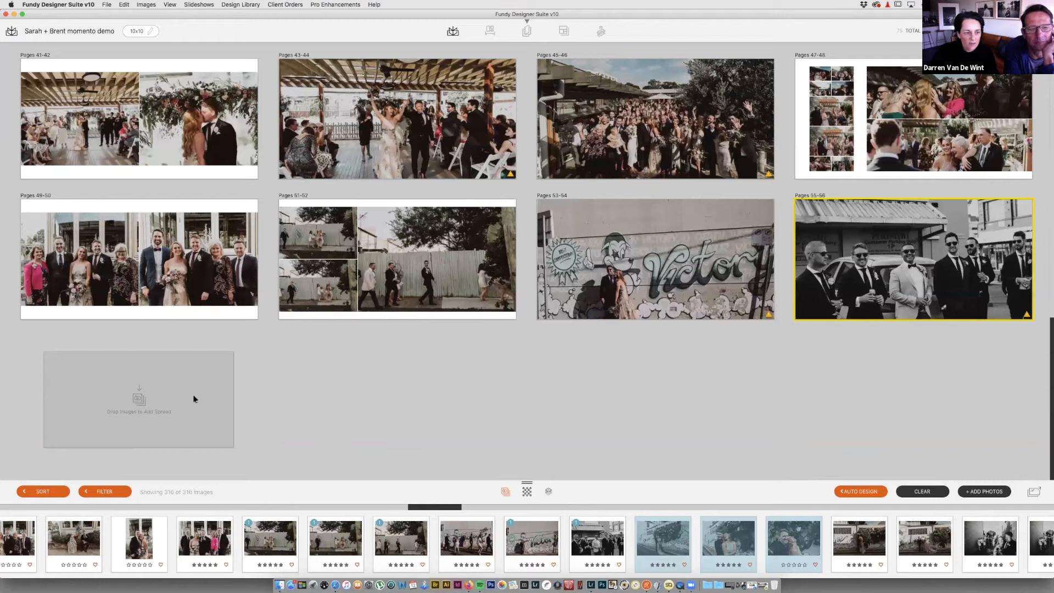
Step: Add the graffiti wall spread plus two-photo spreads Pages 61-62 and 63-64
scroll(840, 533, right, 5)
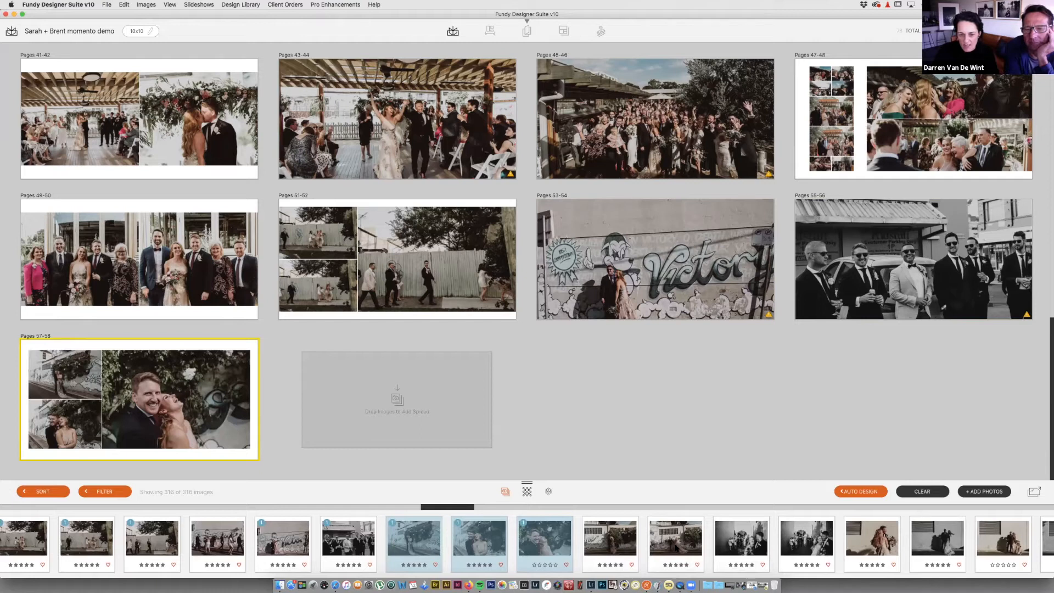
drag(678, 543, 425, 412)
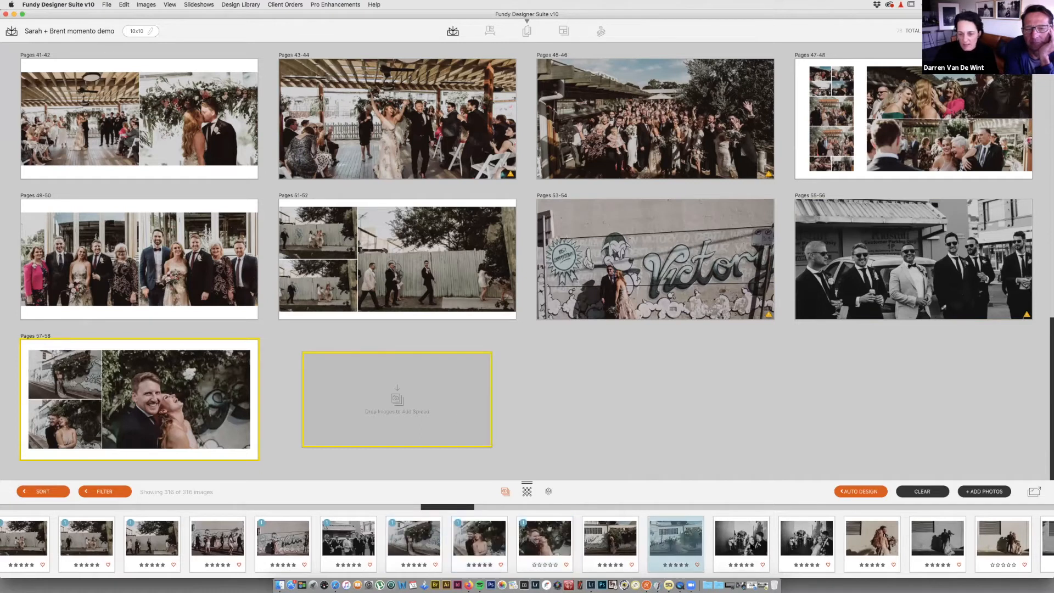
click(742, 542)
shift+click(812, 543)
drag(811, 544, 699, 410)
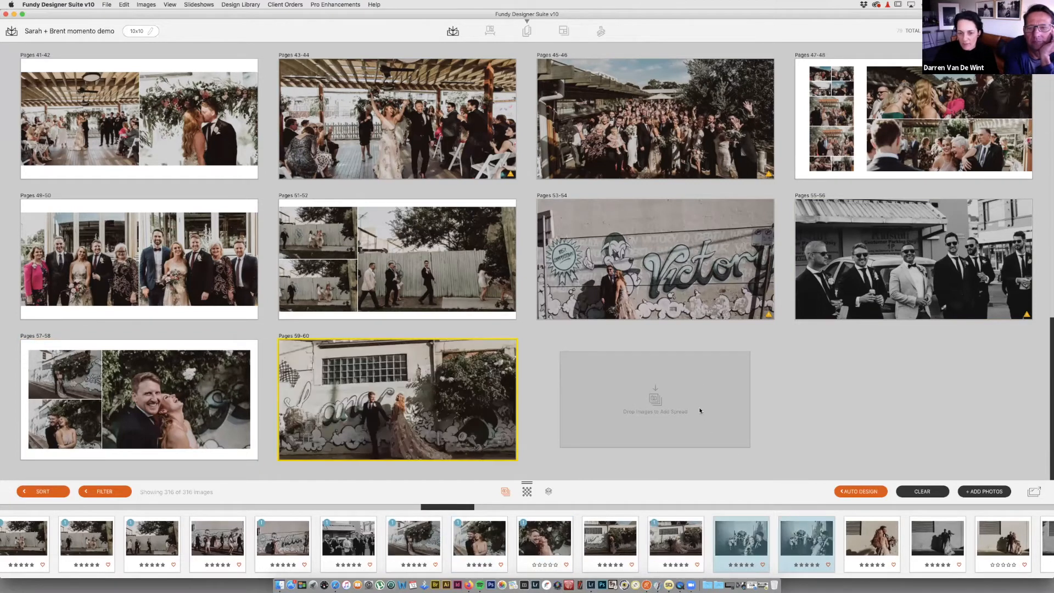
scroll(799, 535, right, 3)
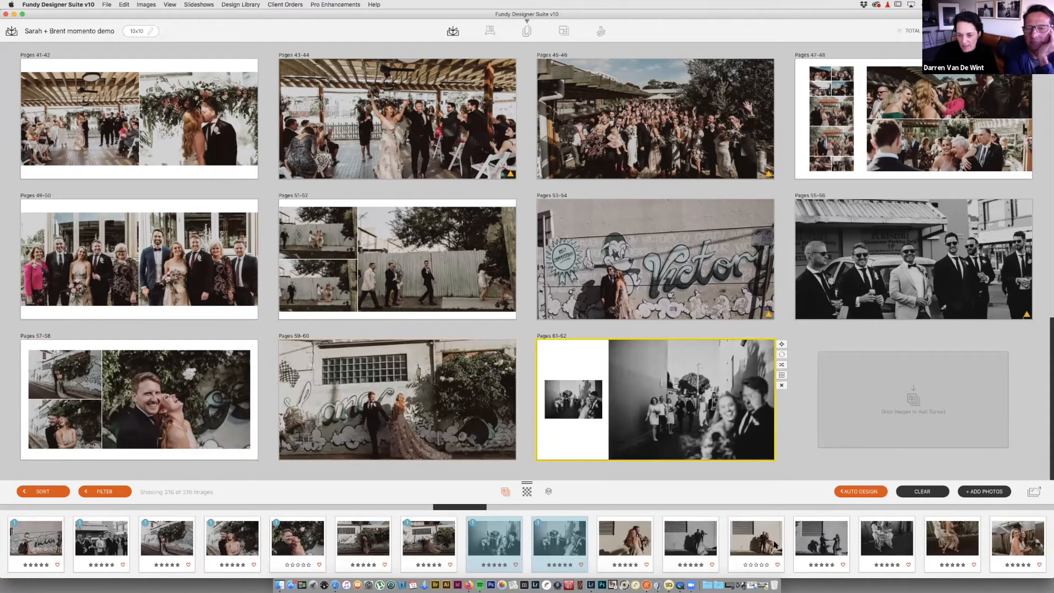
click(819, 541)
super+click(697, 543)
drag(826, 542, 880, 427)
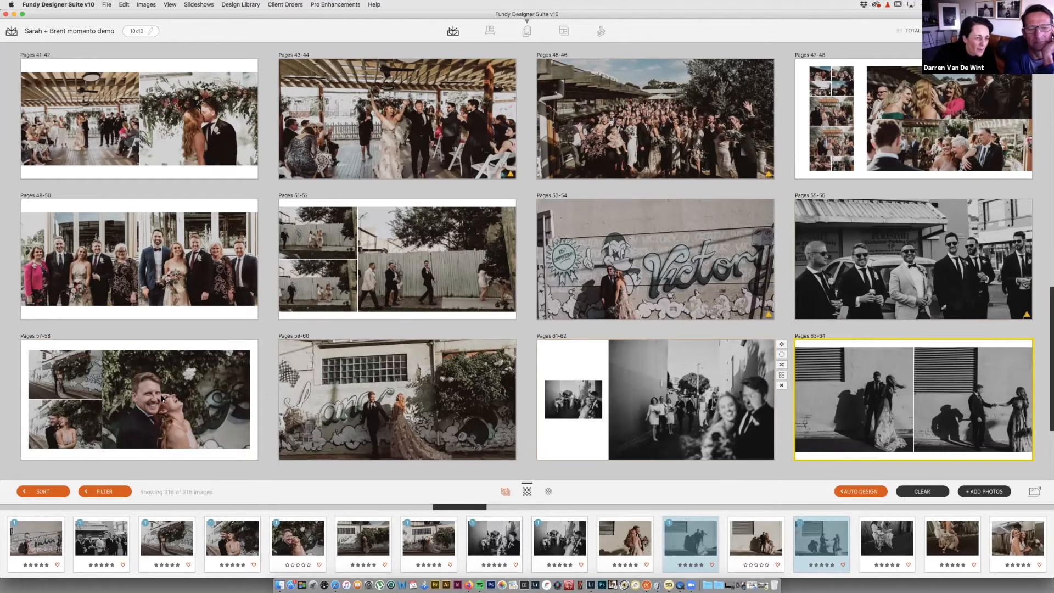
Step: Add single-photo spreads Pages 65-66 (couple by the wall), 67-68 and 69-70 (ribbon group)
scroll(171, 399, down, 3)
scroll(648, 541, right, 2)
drag(648, 541, 170, 390)
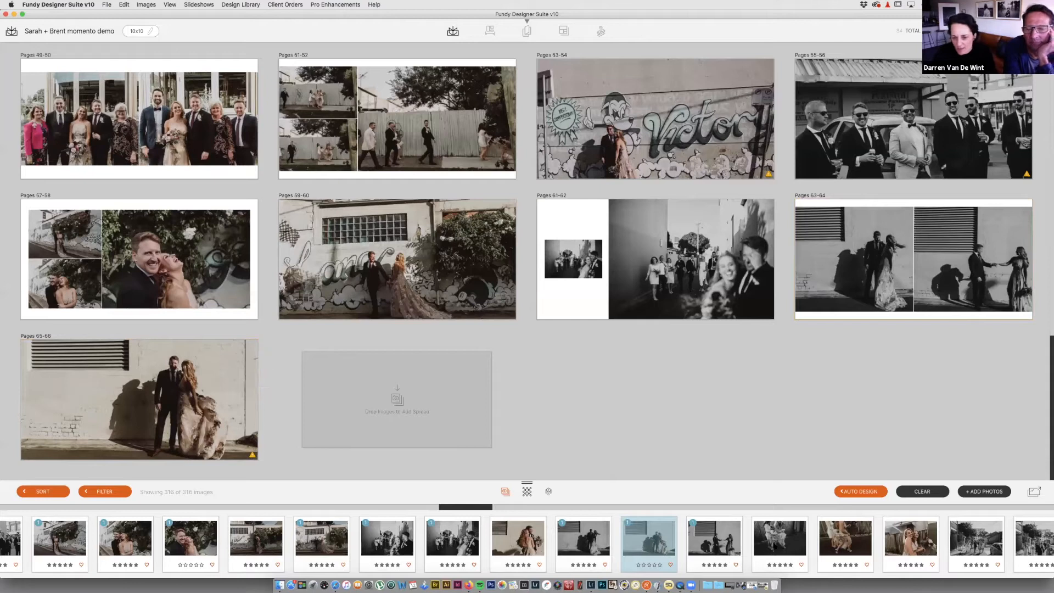
drag(781, 541, 458, 420)
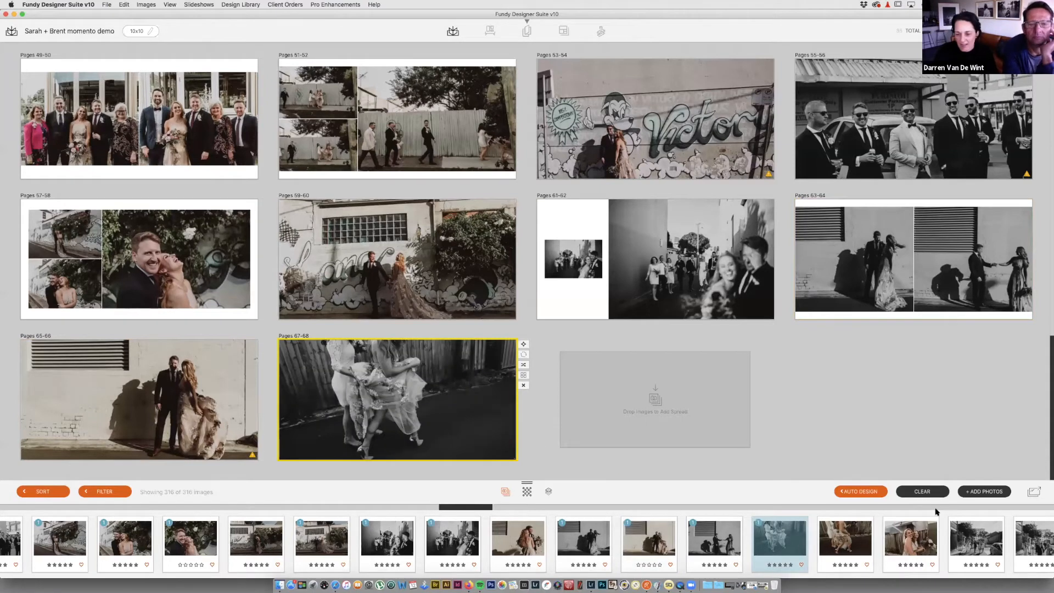
scroll(874, 537, right, 2)
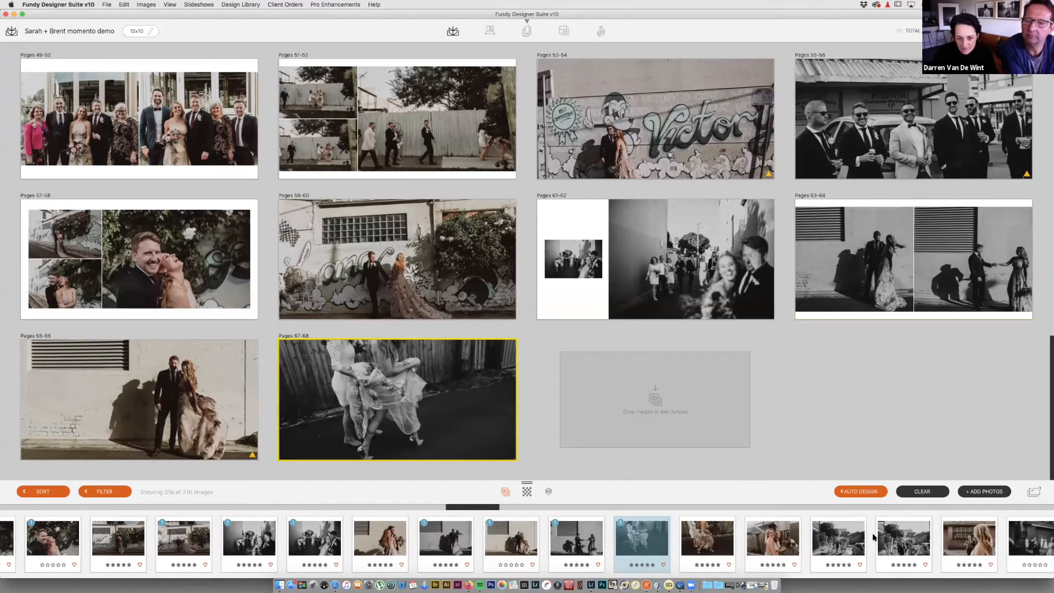
scroll(874, 538, right, 2)
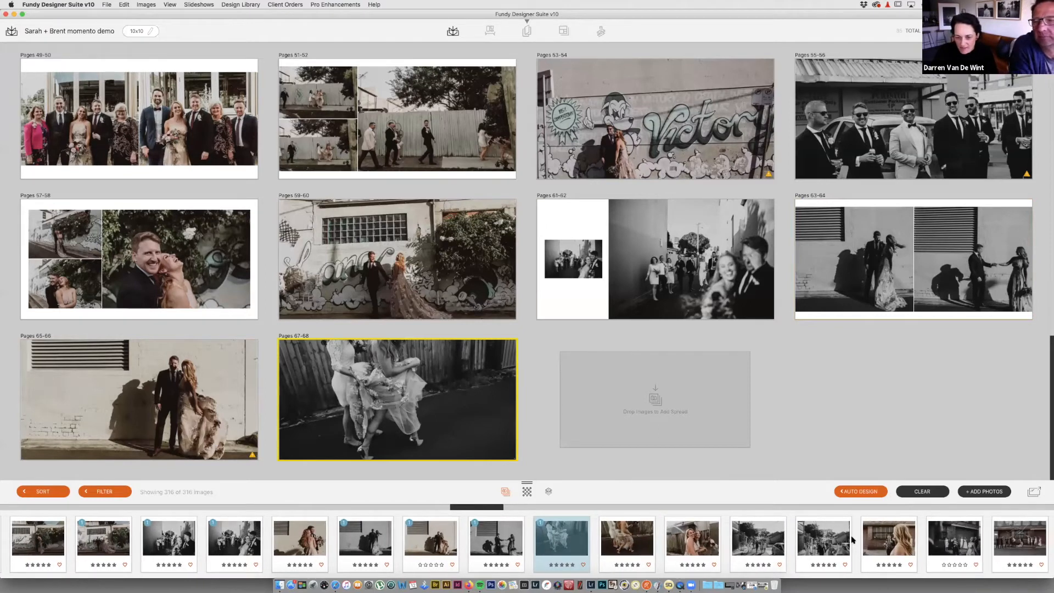
scroll(650, 549, right, 1)
scroll(583, 547, right, 3)
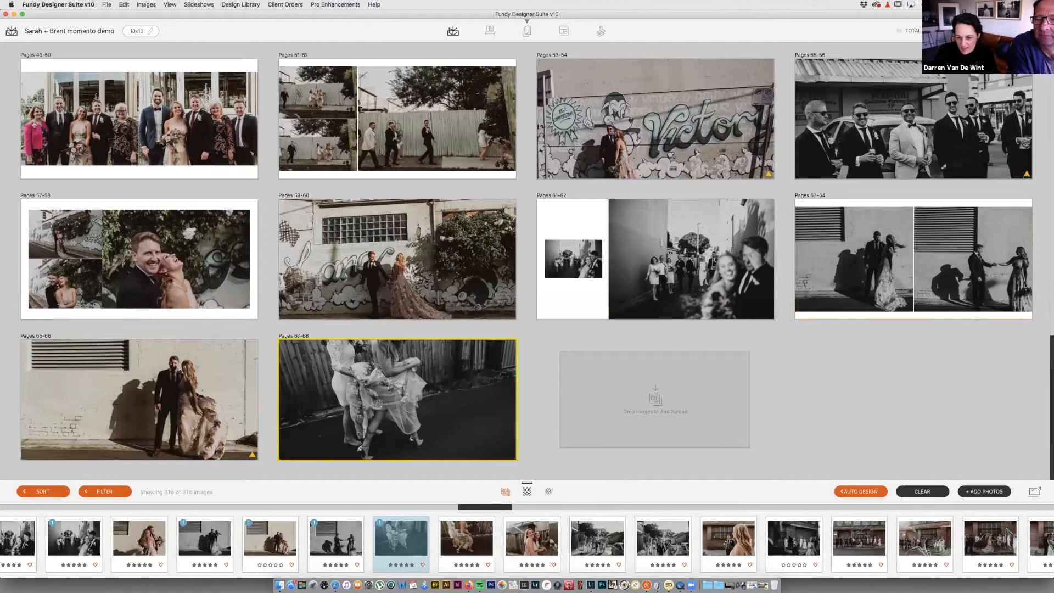
scroll(767, 538, right, 2)
drag(767, 538, 698, 415)
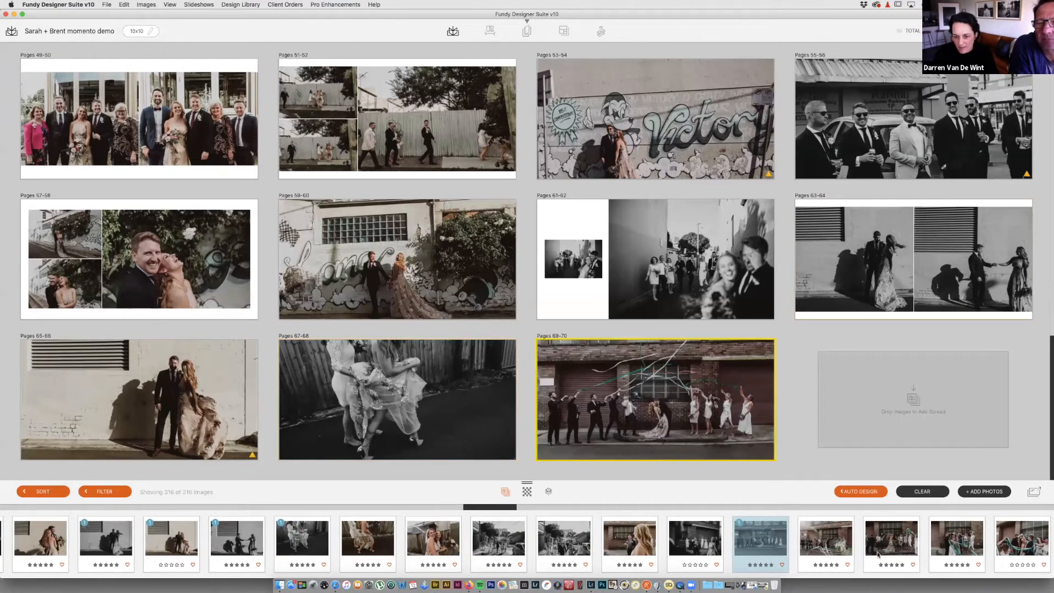
Step: Fill Pages 71-72 with three ribbon-throwing photos, starting with the green ribbon shot
scroll(877, 554, right, 4)
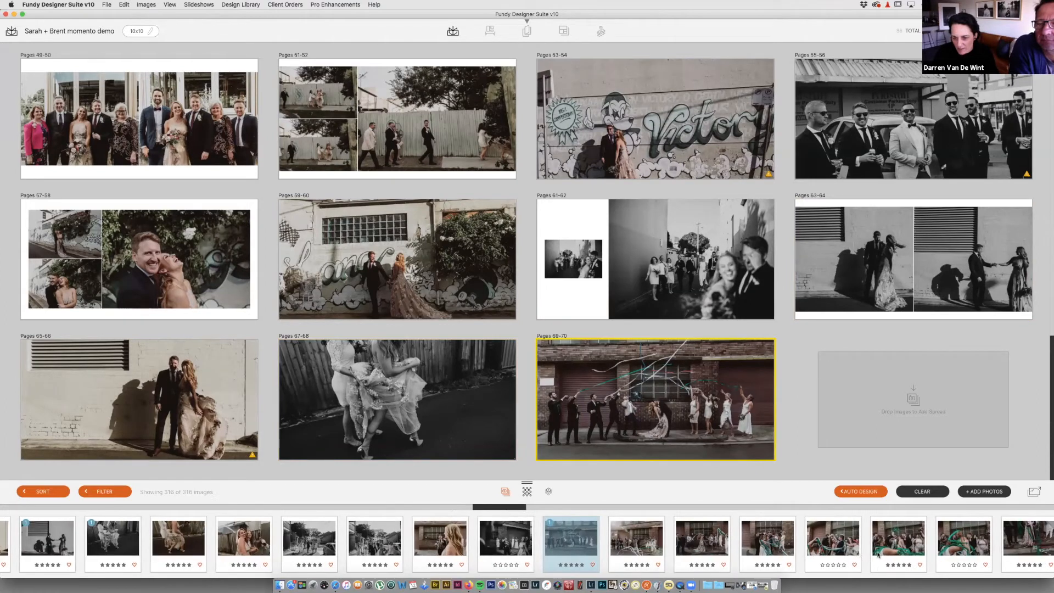
scroll(875, 553, right, 1)
drag(849, 543, 883, 396)
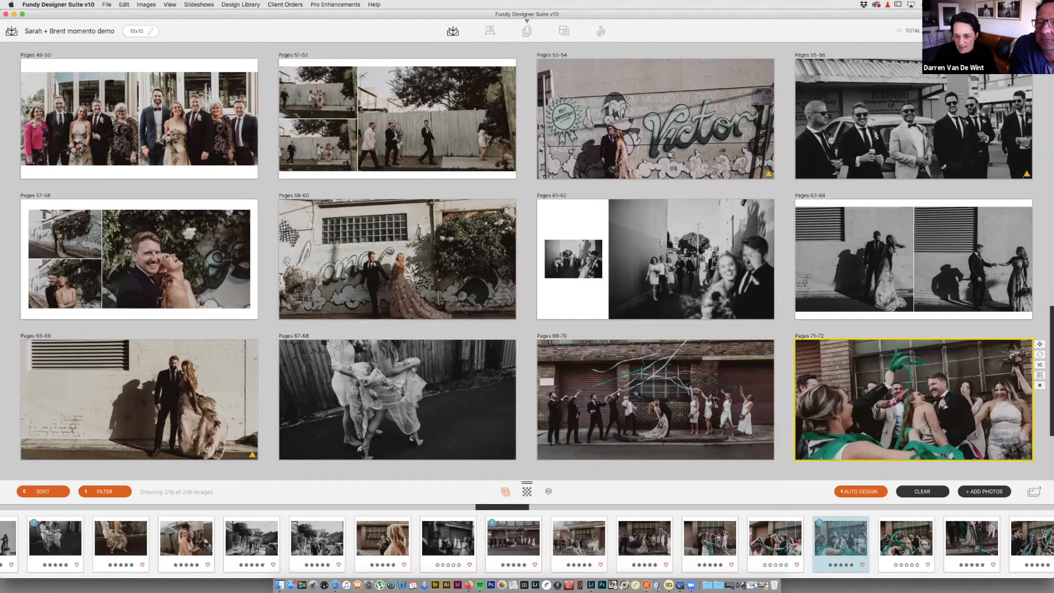
scroll(527, 544, right, 4)
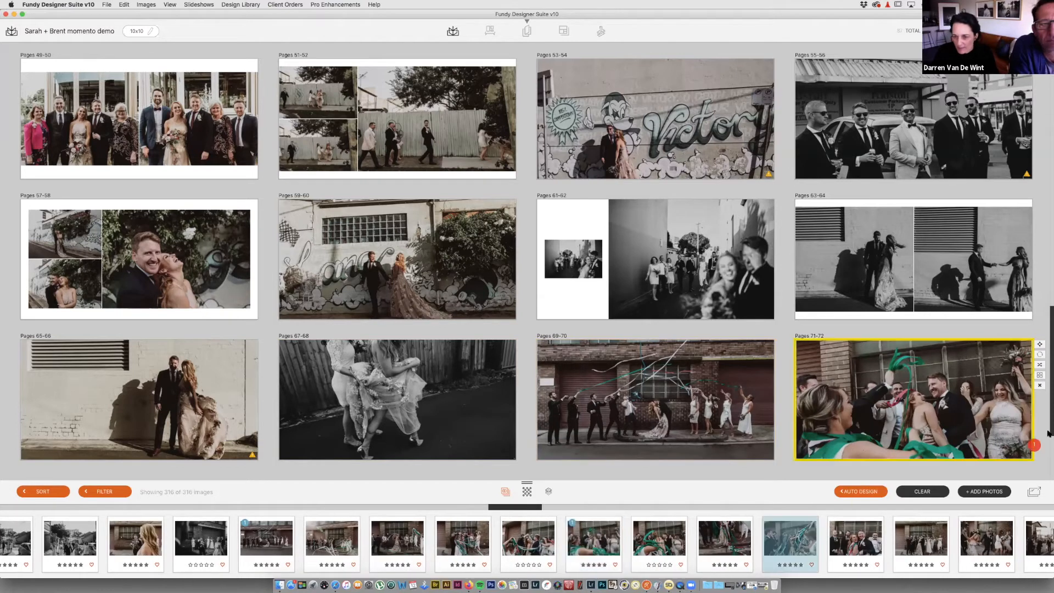
drag(939, 446, 938, 444)
drag(726, 538, 868, 533)
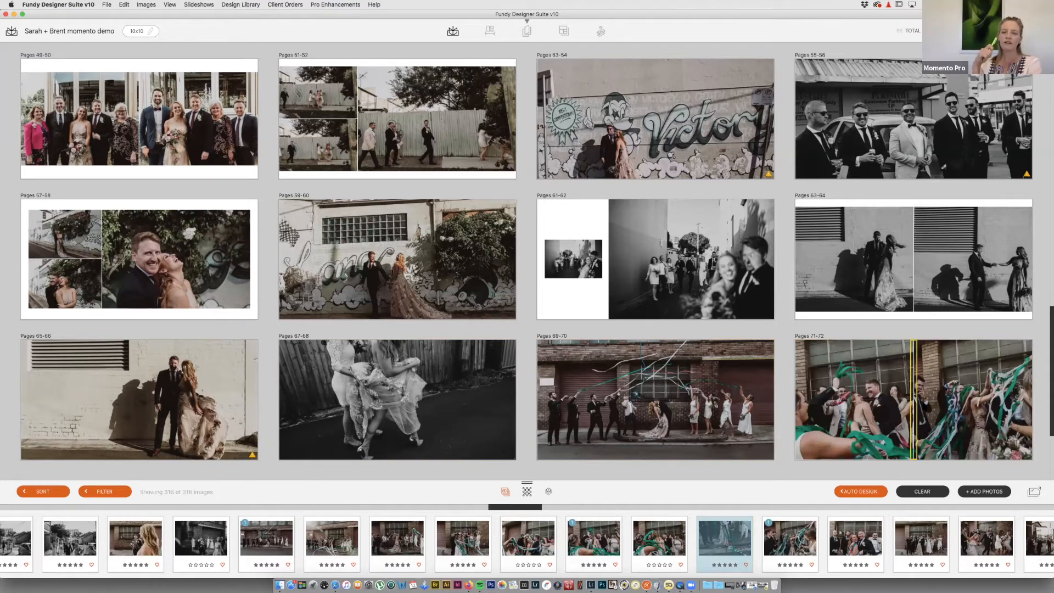
Step: Add night spreads: kiss (73-74), dance (75-76), bride from behind (77-78), embrace (79-80)
scroll(832, 537, right, 5)
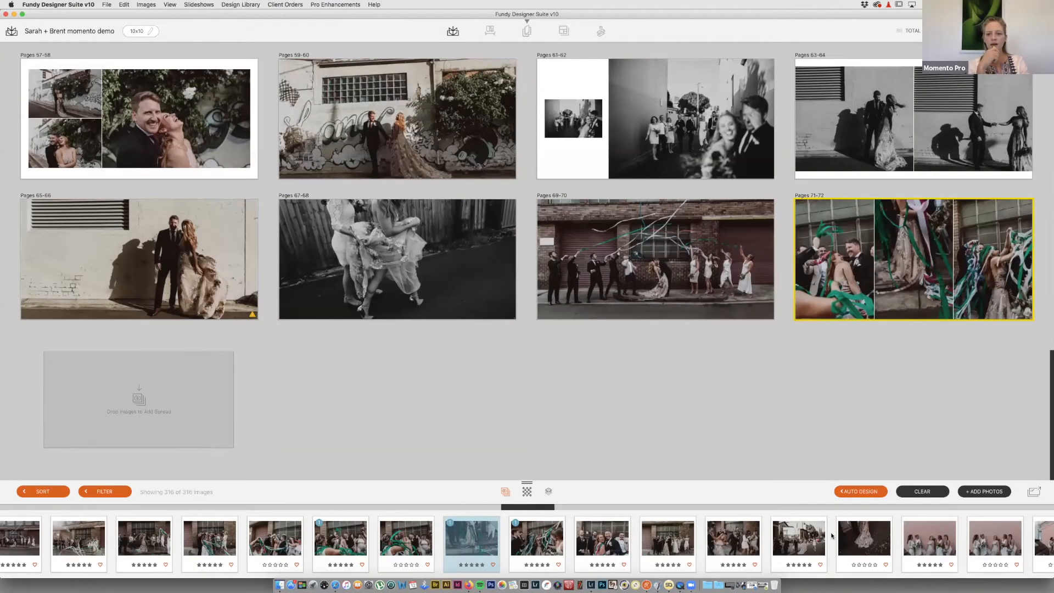
scroll(832, 537, right, 3)
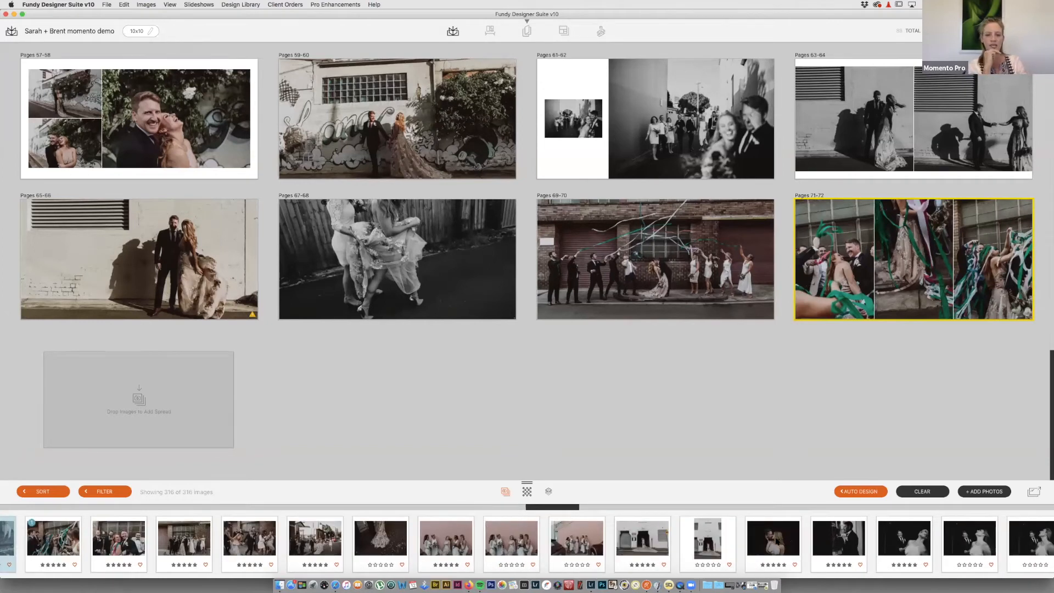
drag(583, 503, 195, 406)
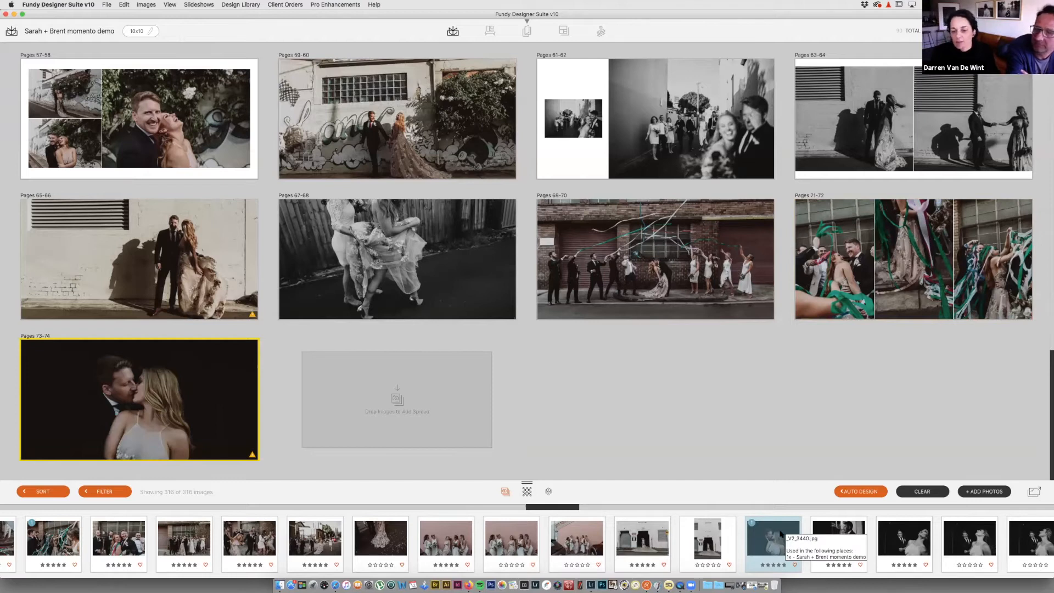
scroll(781, 533, right, 5)
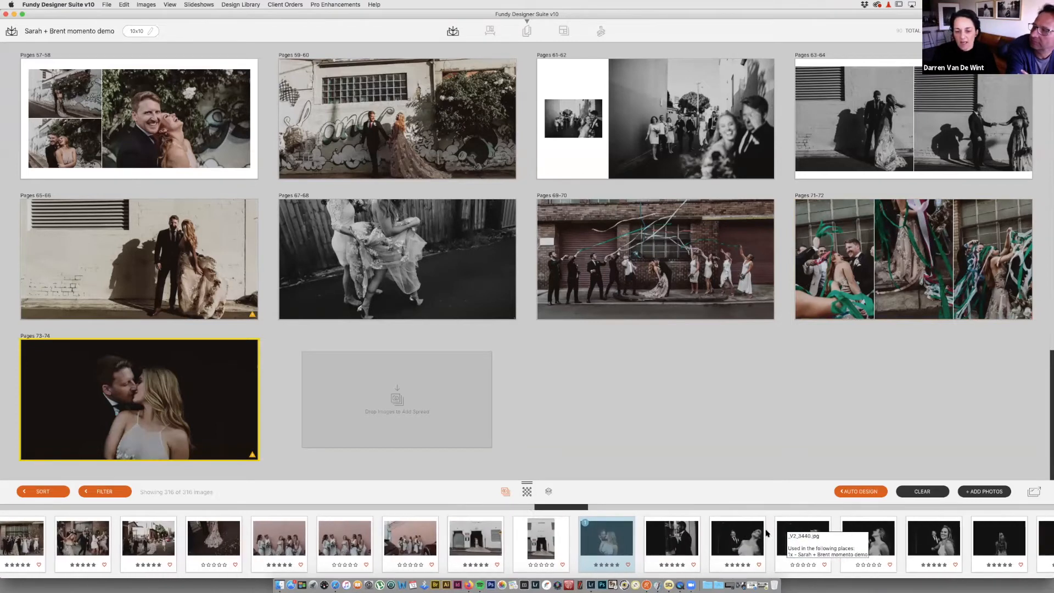
drag(709, 535, 474, 437)
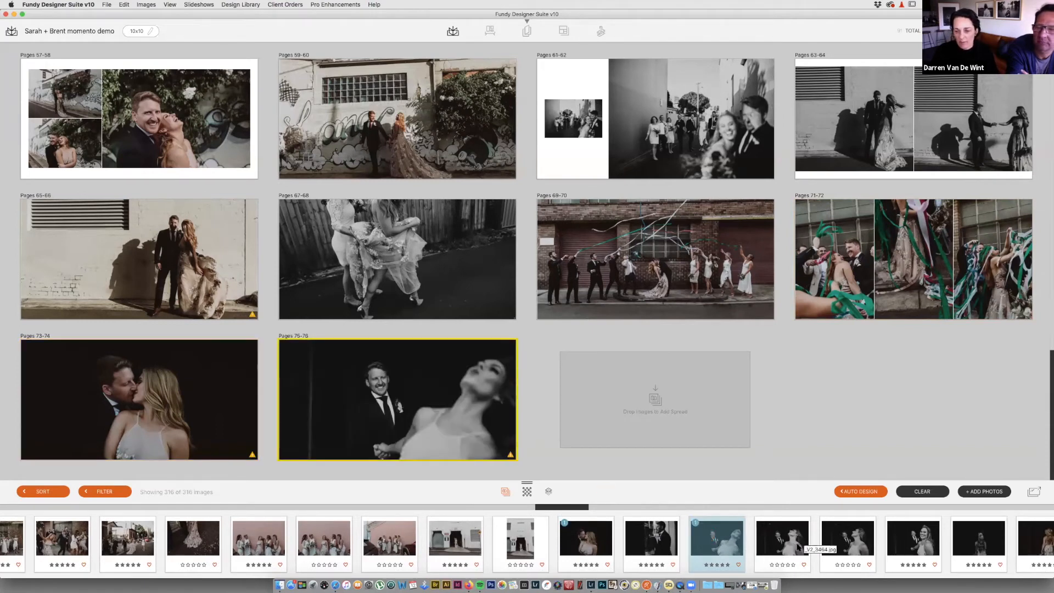
scroll(858, 543, right, 3)
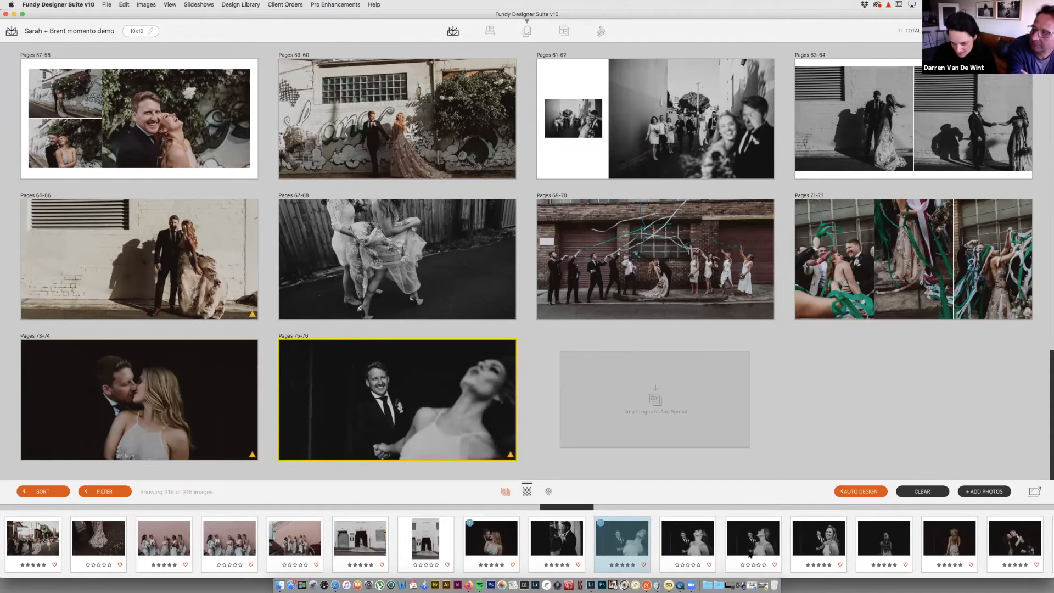
double_click(893, 554)
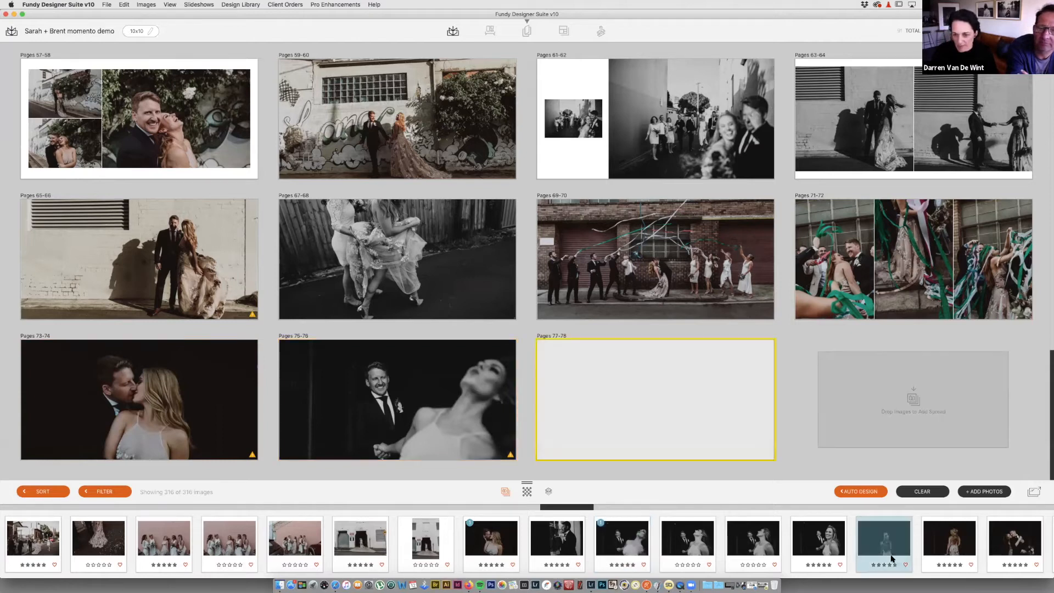
scroll(894, 550, right, 5)
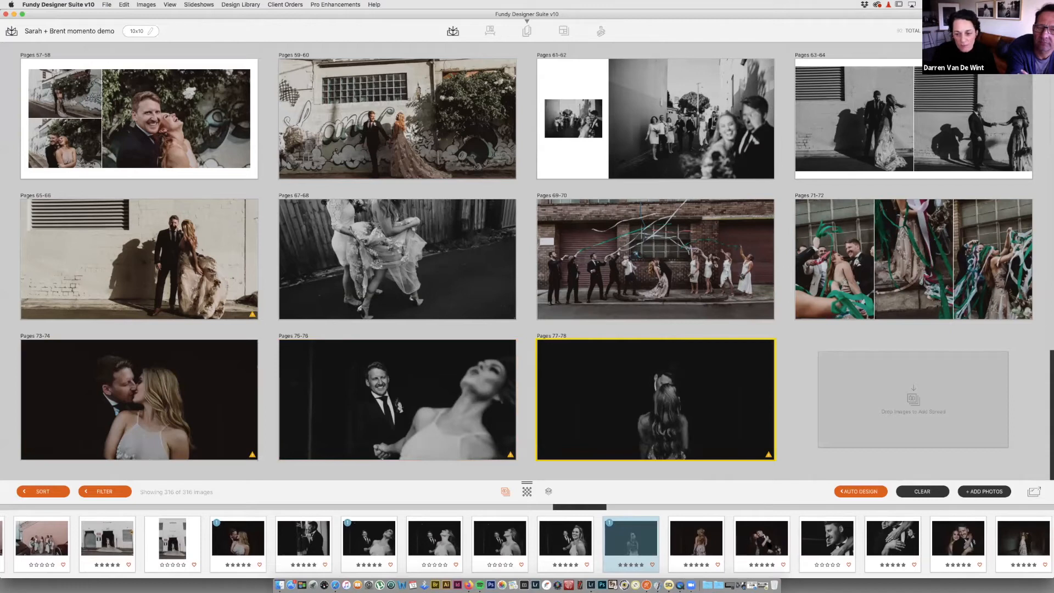
drag(761, 539, 881, 421)
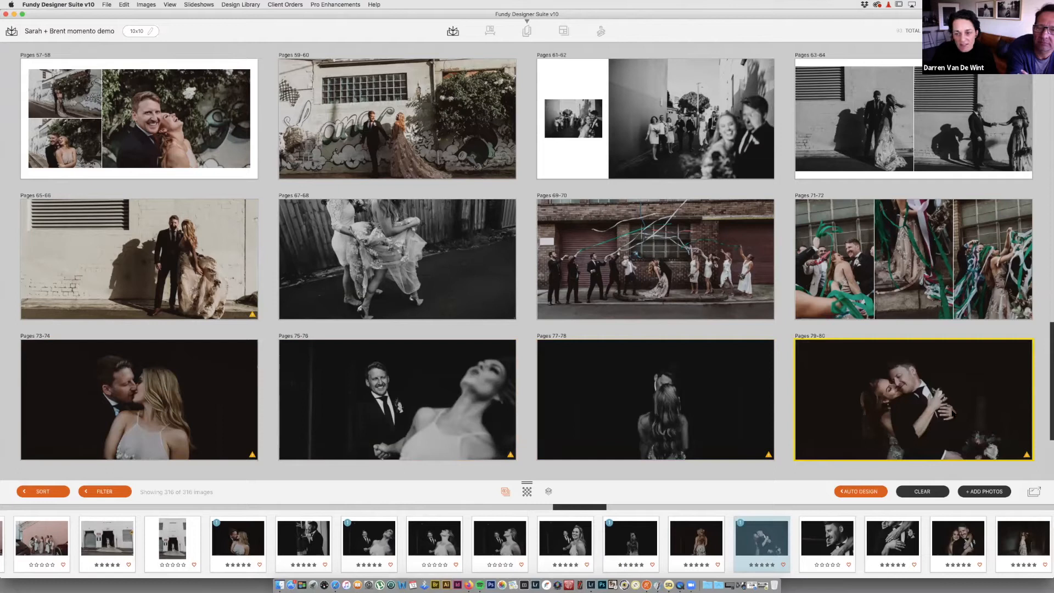
Step: Add new spreads from a two-photo pair, the couple-walking photo, and one more single photo
scroll(761, 540, right, 3)
scroll(889, 384, down, 3)
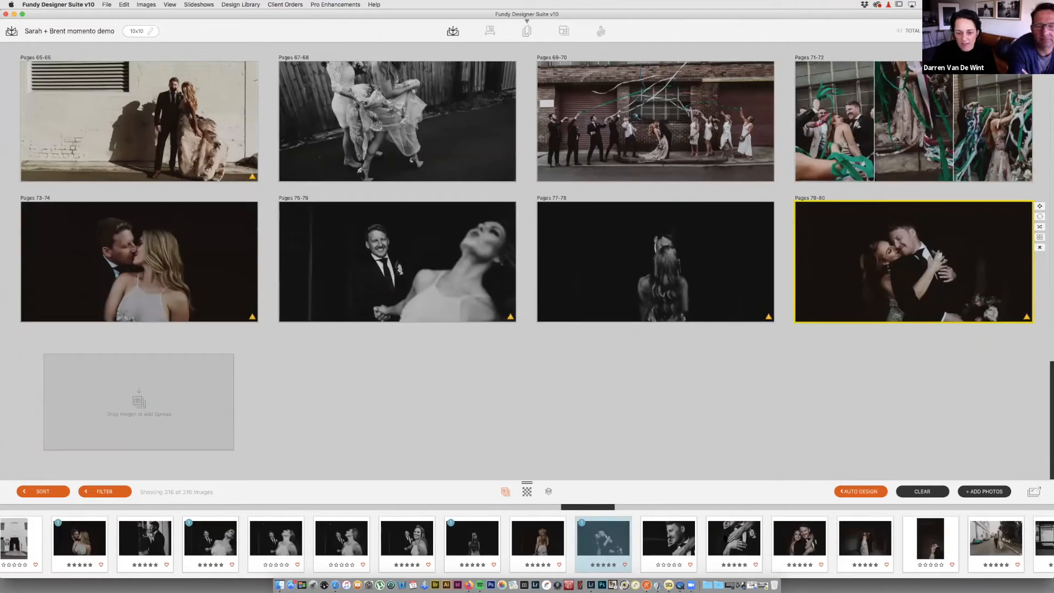
click(734, 539)
super+click(669, 539)
drag(560, 498, 199, 403)
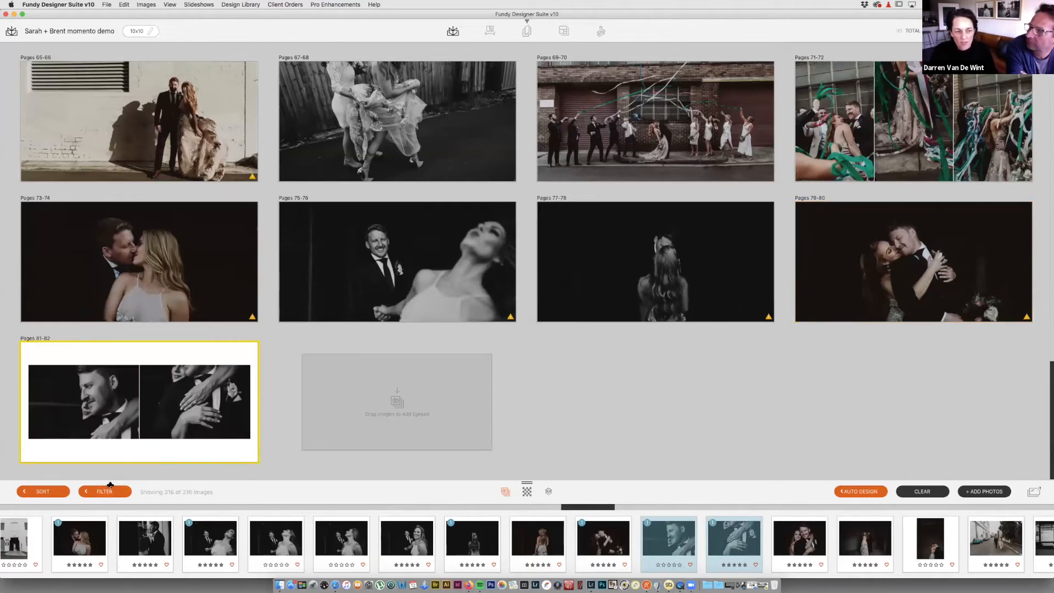
scroll(766, 559, right, 5)
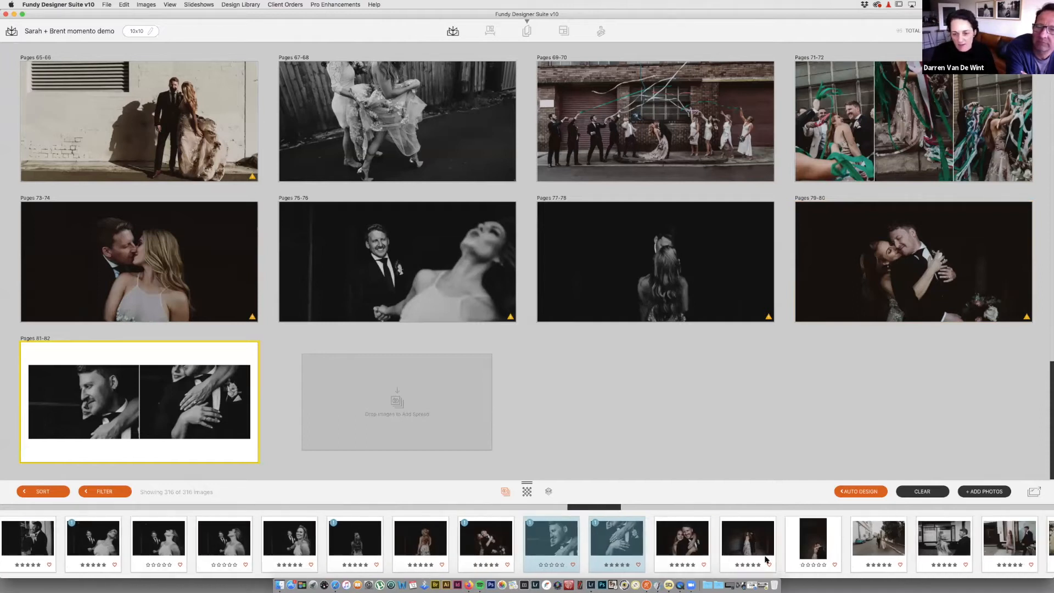
scroll(766, 559, right, 2)
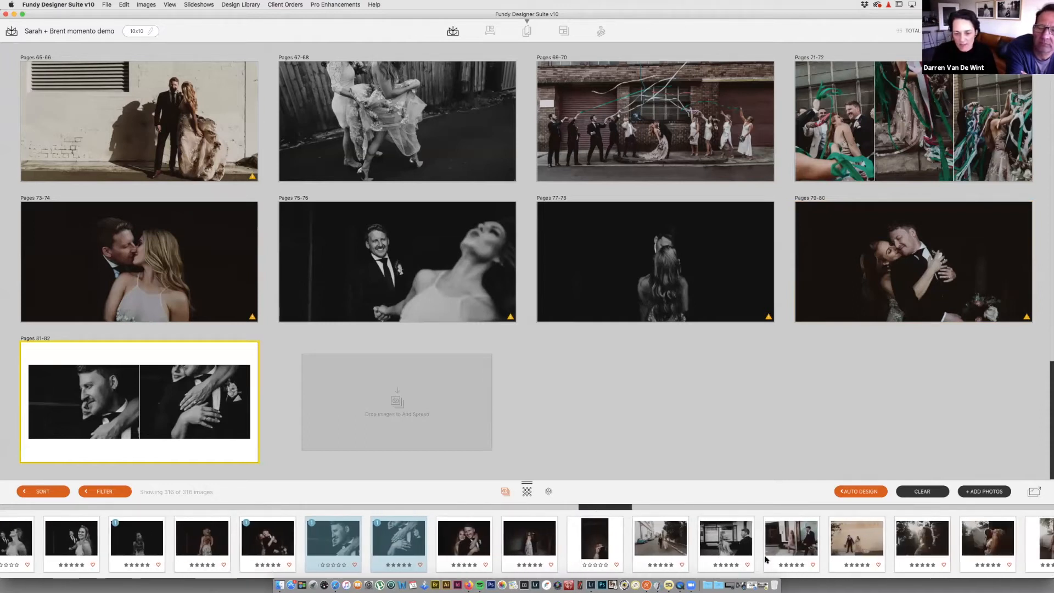
drag(782, 544, 459, 429)
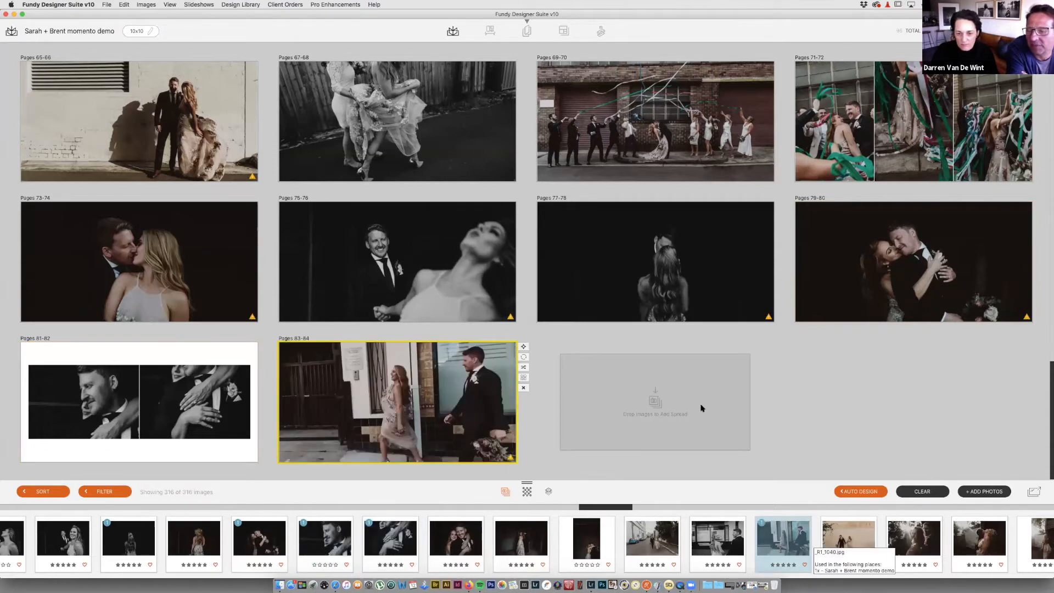
drag(717, 540, 655, 406)
Step: Create Pages 87-88 from the backlit couple photos and Pages 89-90 from the fence-lined street photo
scroll(885, 541, right, 5)
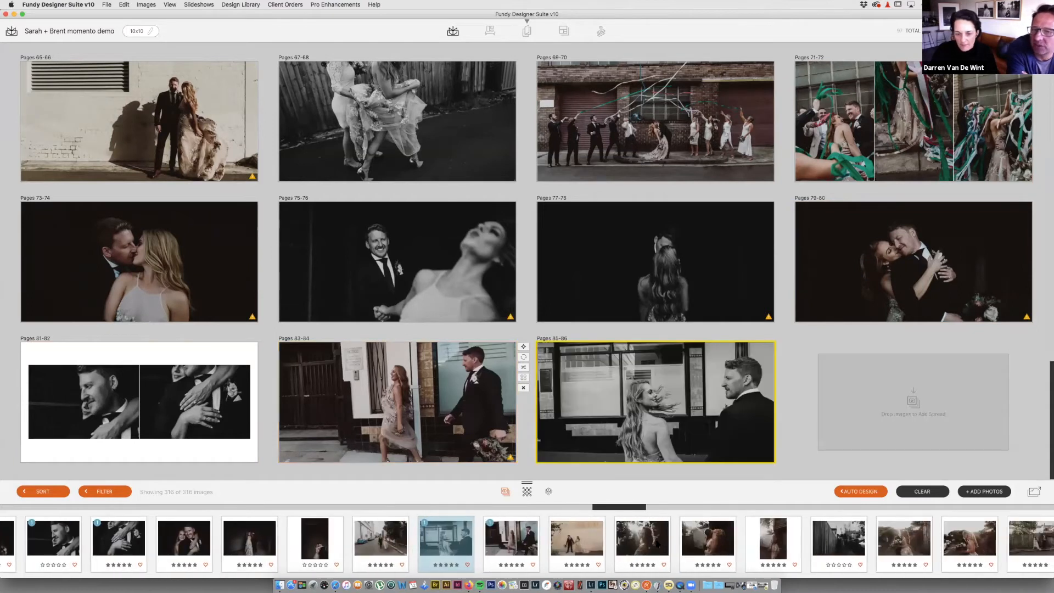
click(754, 547)
shift+click(654, 541)
drag(653, 541, 889, 412)
scroll(896, 418, down, 3)
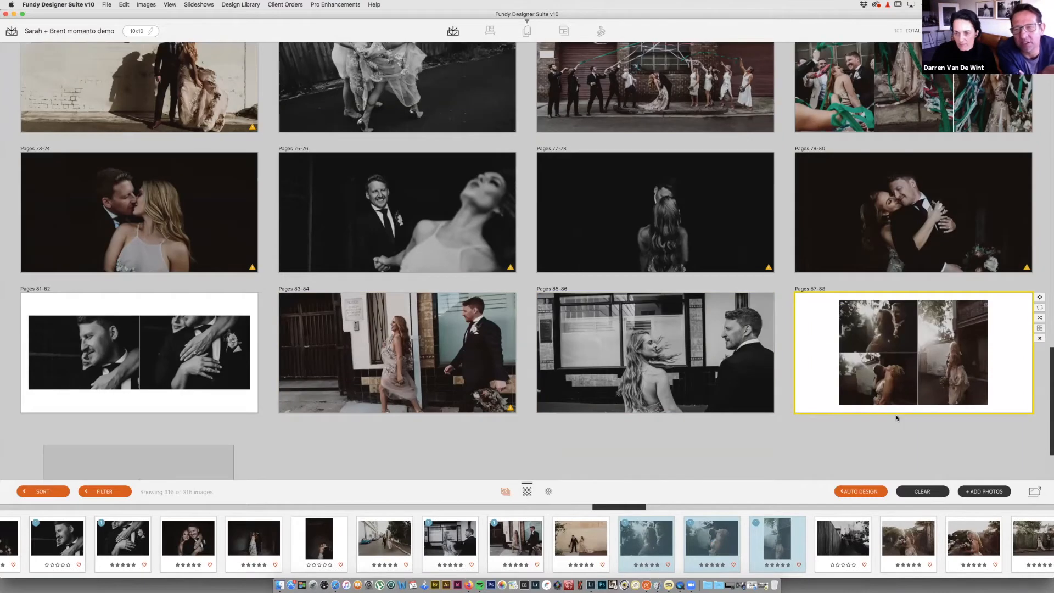
drag(819, 536, 196, 399)
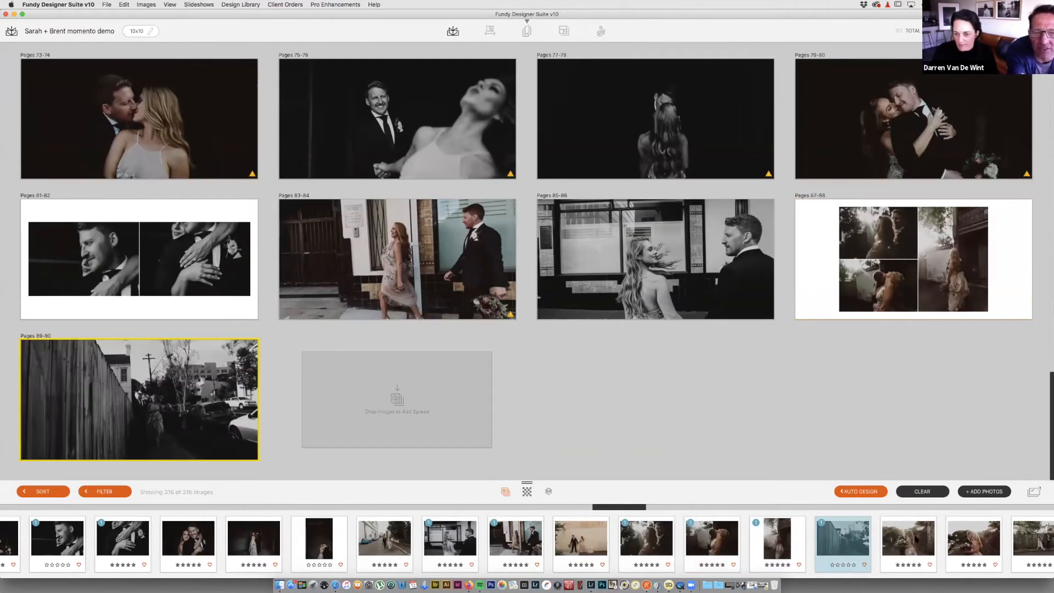
Step: Create Pages 91-92 from two couple photos and Pages 93-94 from the dark couple photo
scroll(915, 540, right, 3)
scroll(889, 542, right, 3)
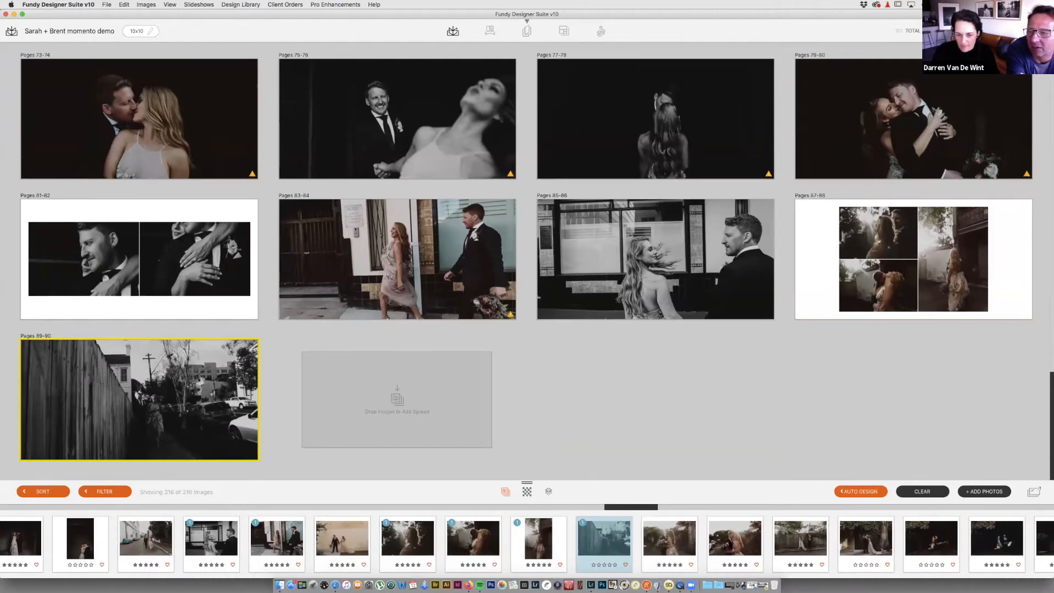
click(671, 540)
shift+click(733, 540)
drag(679, 540, 441, 399)
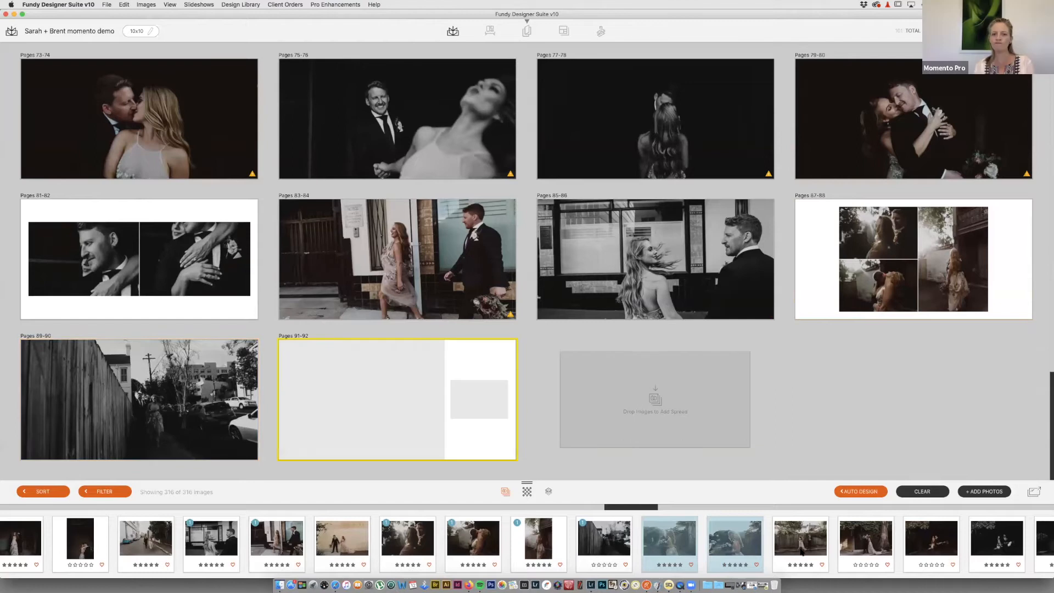
scroll(801, 552, right, 3)
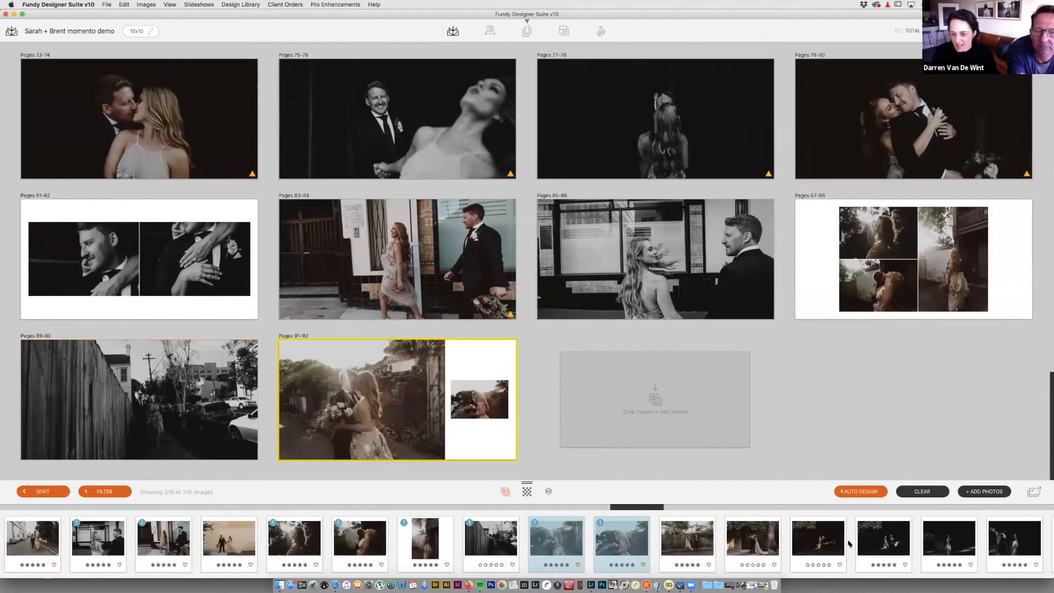
scroll(849, 544, right, 3)
drag(759, 538, 693, 412)
Step: Add Pages 95-96 (shadowed bride), another single-photo spread, and Pages 99-100 (couple by the fence)
scroll(867, 556, right, 3)
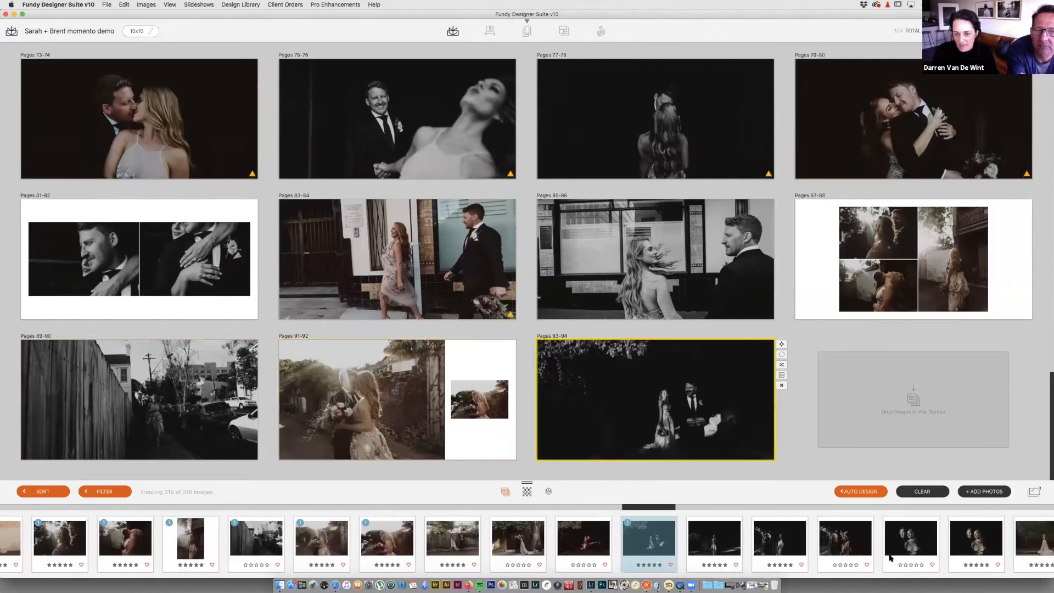
drag(760, 549, 911, 401)
scroll(892, 540, right, 9)
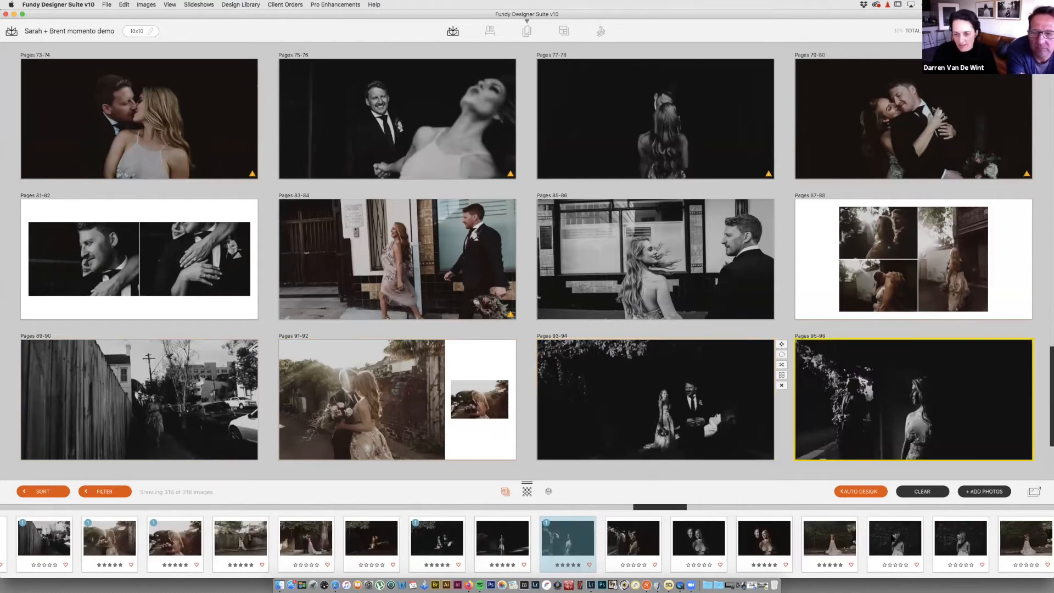
mouse_move(845, 347)
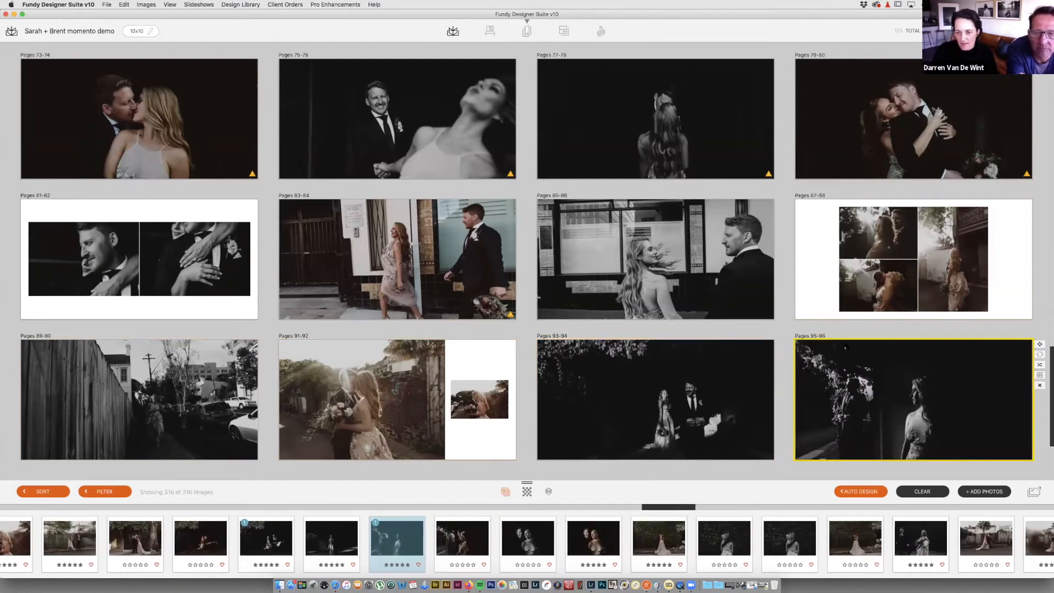
drag(660, 540, 169, 405)
mouse_move(250, 417)
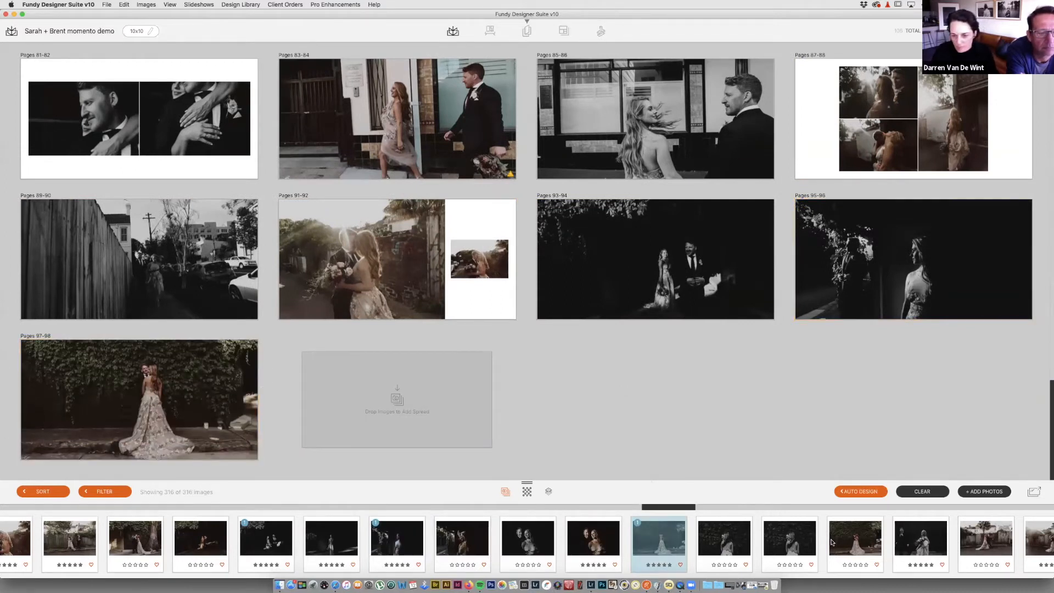
scroll(832, 542, right, 3)
scroll(832, 542, right, 1)
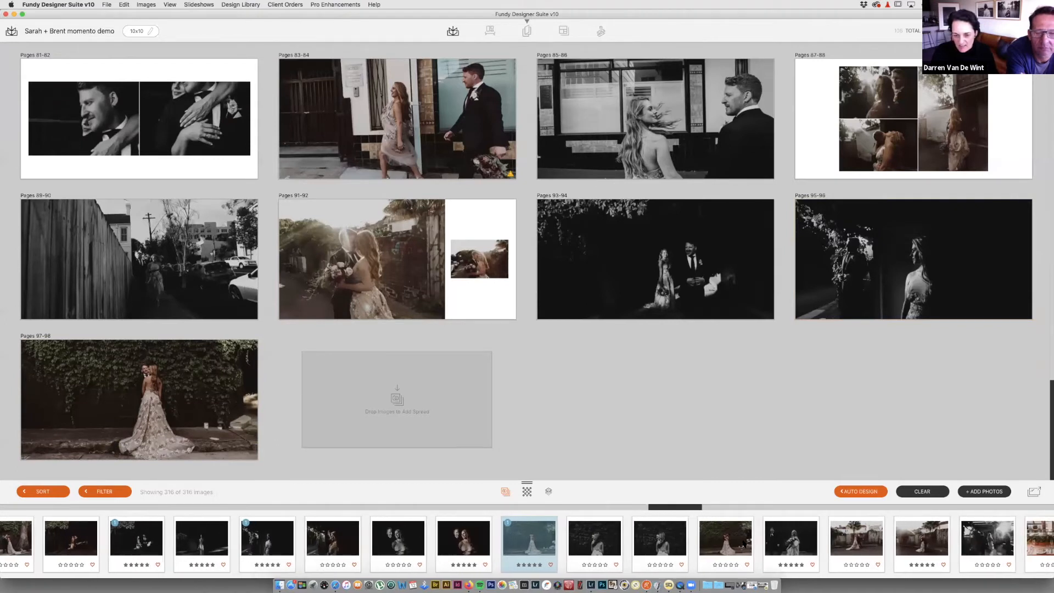
scroll(744, 543, right, 6)
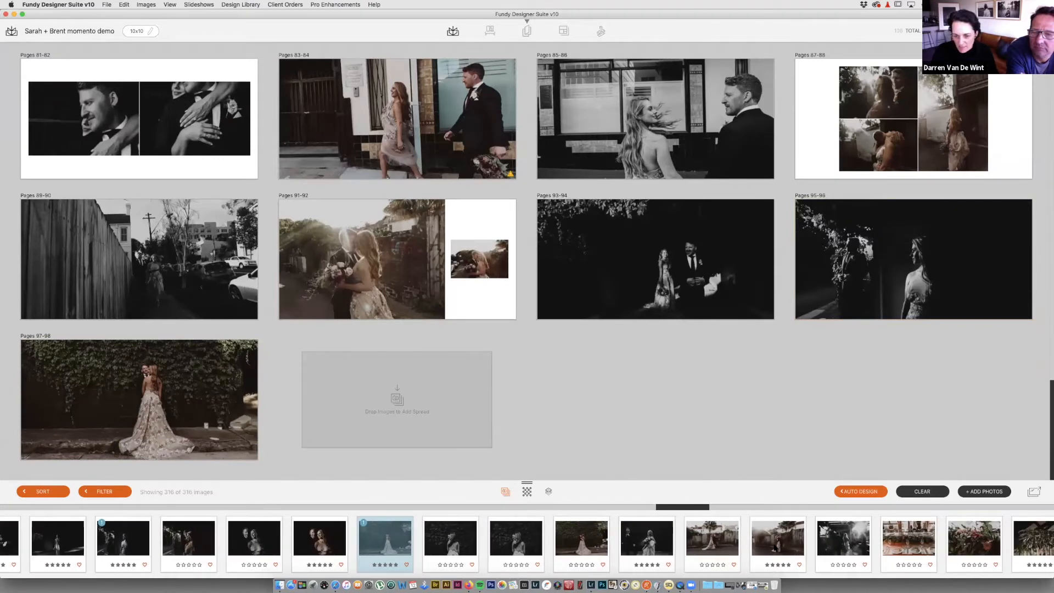
drag(778, 543, 461, 405)
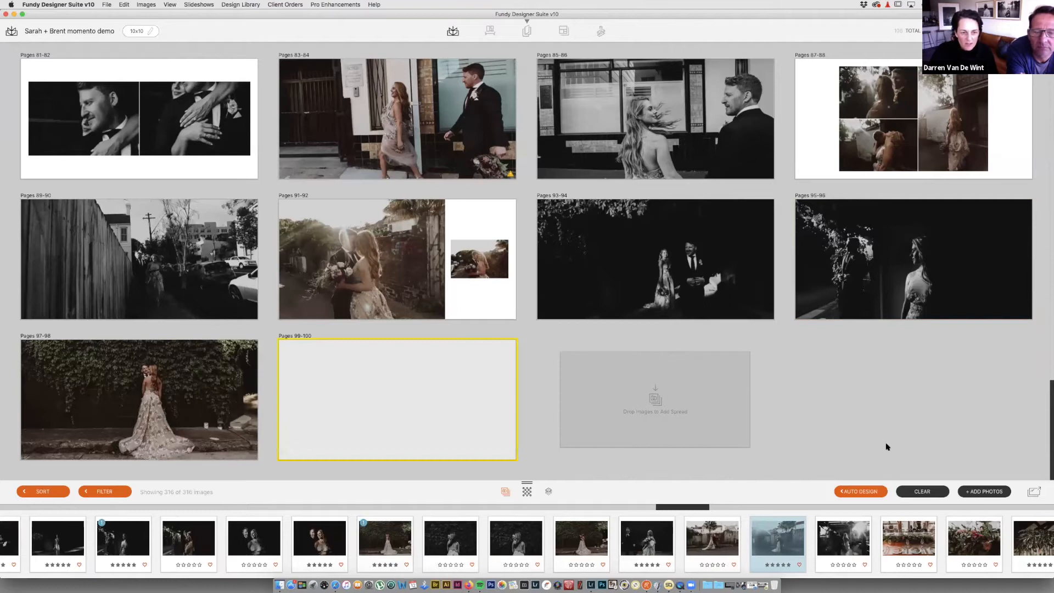
Step: Create Pages 101-102 from the couple walking away and Pages 103-104 from nine table-details photos
scroll(885, 533, right, 7)
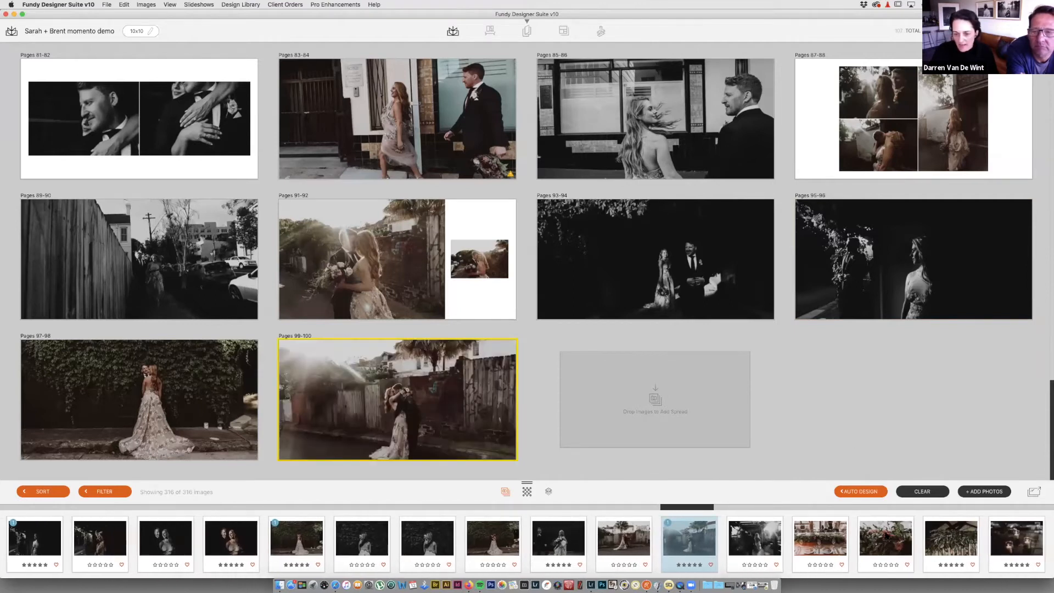
scroll(886, 534, right, 4)
drag(628, 543, 649, 401)
drag(650, 402, 649, 401)
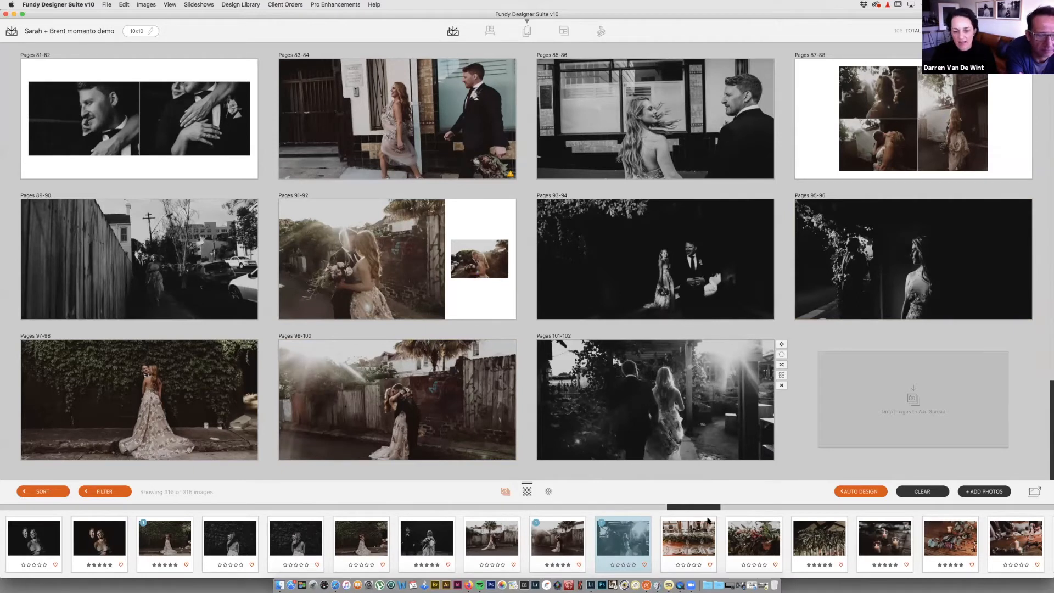
click(702, 539)
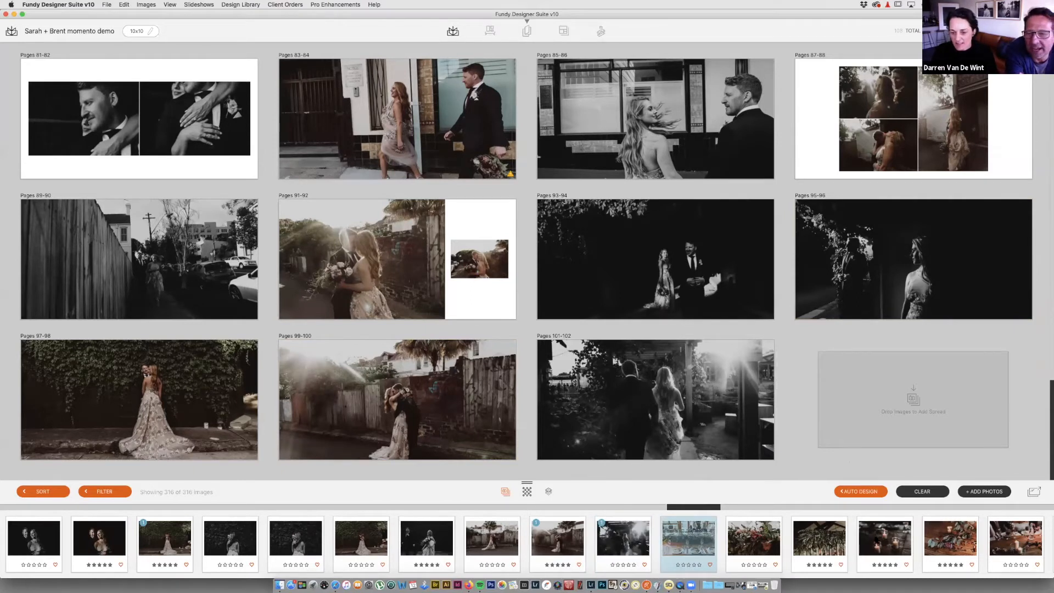
scroll(768, 540, right, 10)
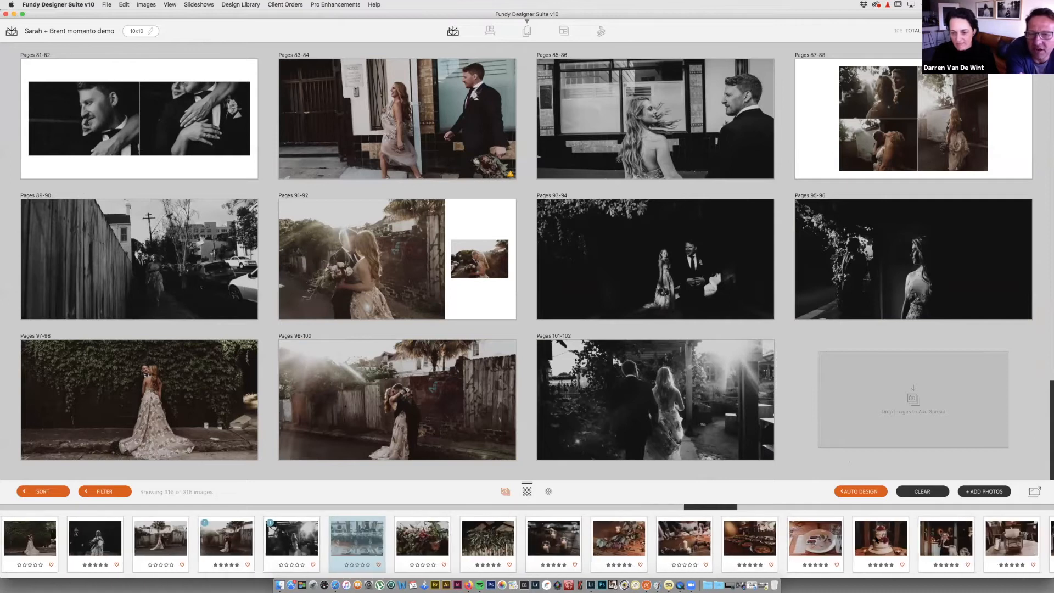
shift+click(833, 538)
drag(833, 537, 908, 401)
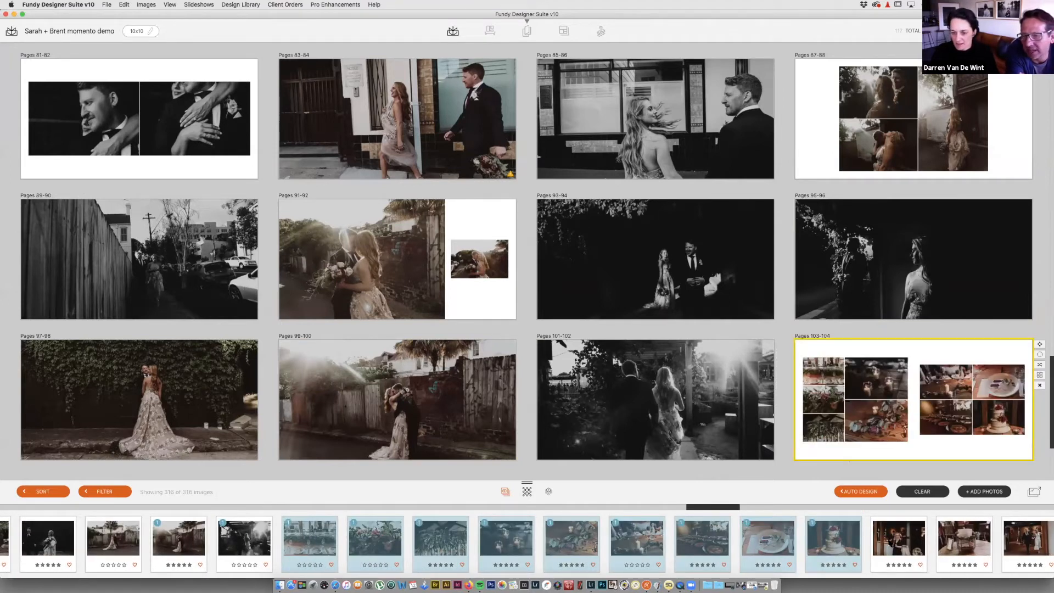
scroll(914, 541, right, 10)
scroll(915, 379, down, 1)
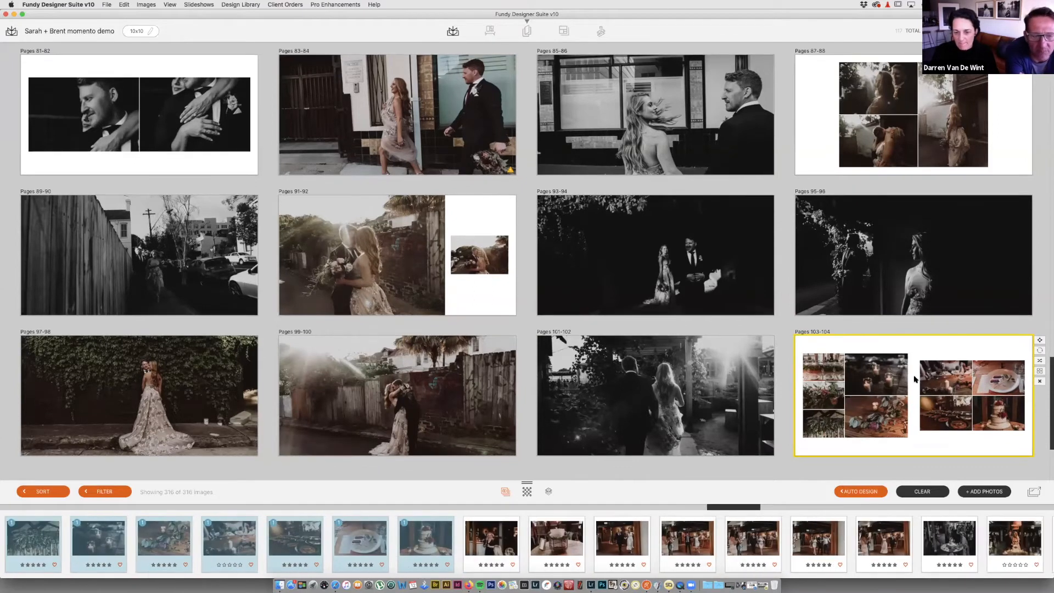
Step: Fill Pages 105-106 with four reception dance photos
scroll(915, 379, down, 5)
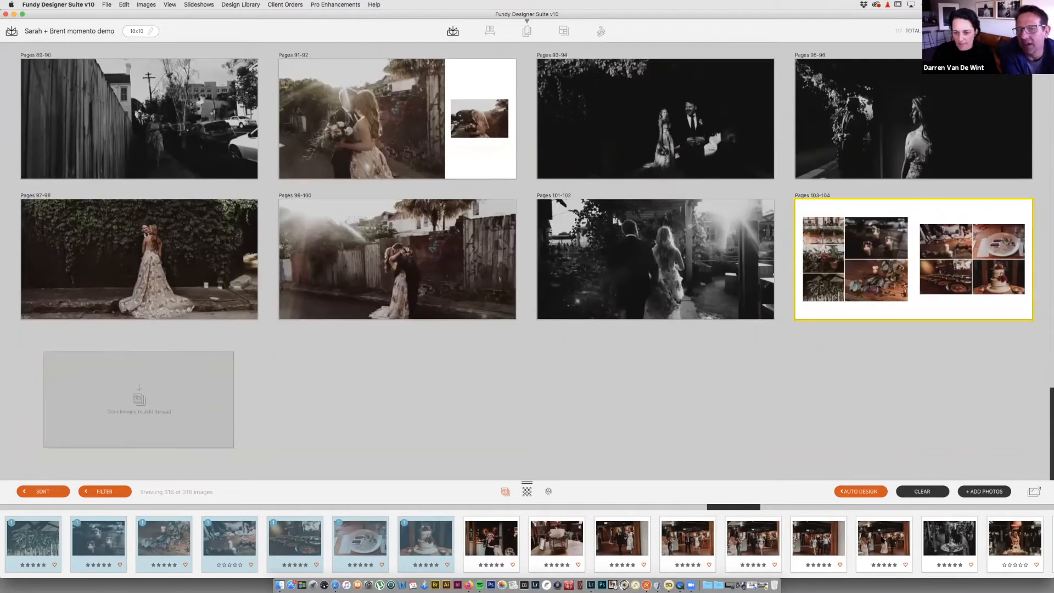
click(882, 542)
click(256, 366)
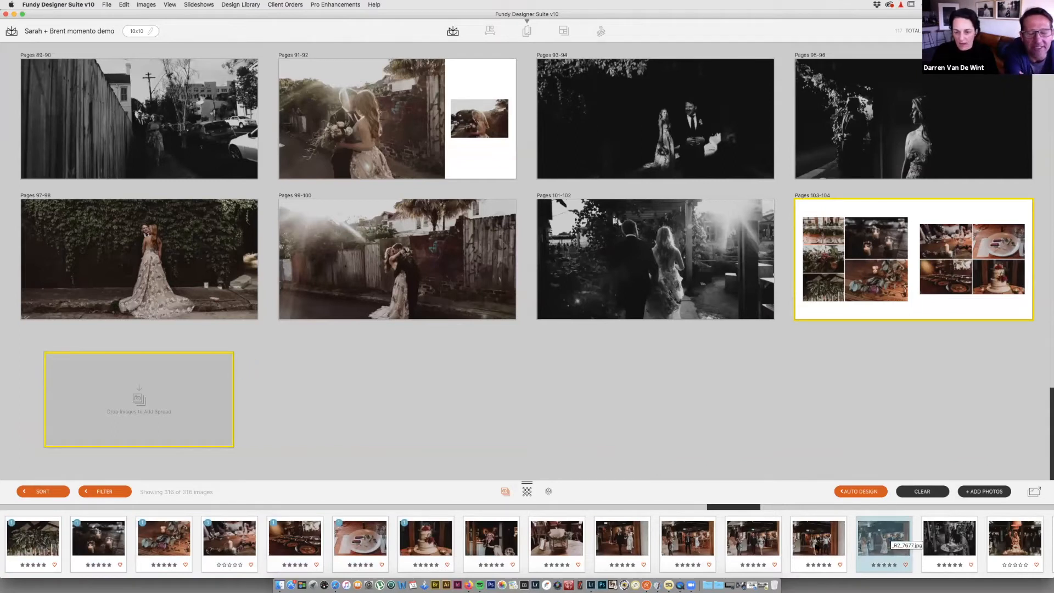
click(812, 542)
shift+click(624, 541)
drag(594, 531, 252, 408)
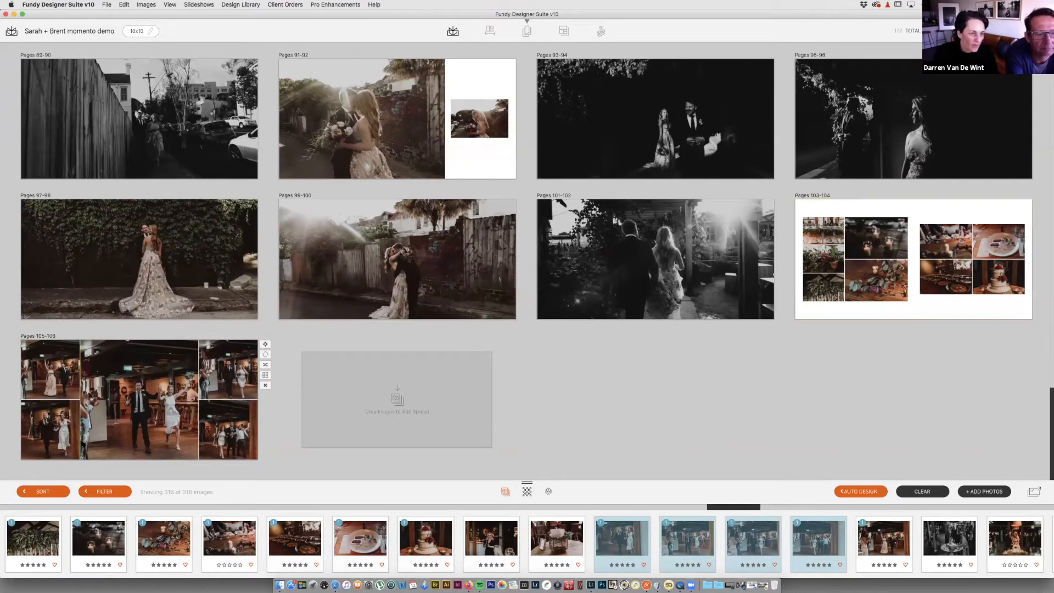
Step: Create Pages 107-108 from the cake-cutting photo and Pages 109-110 from three reception photos
scroll(864, 549, right, 3)
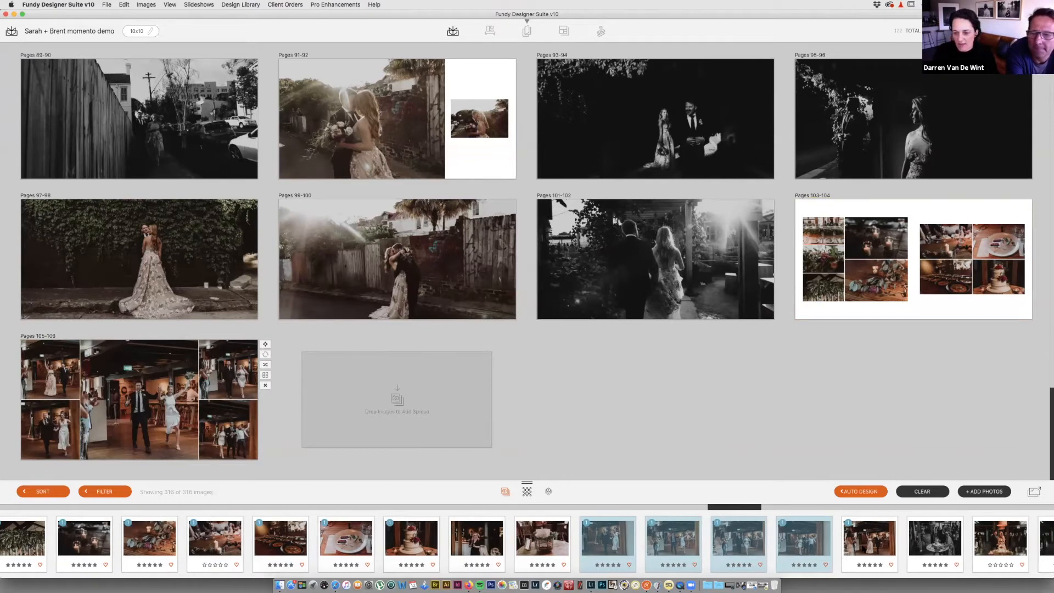
scroll(864, 549, right, 6)
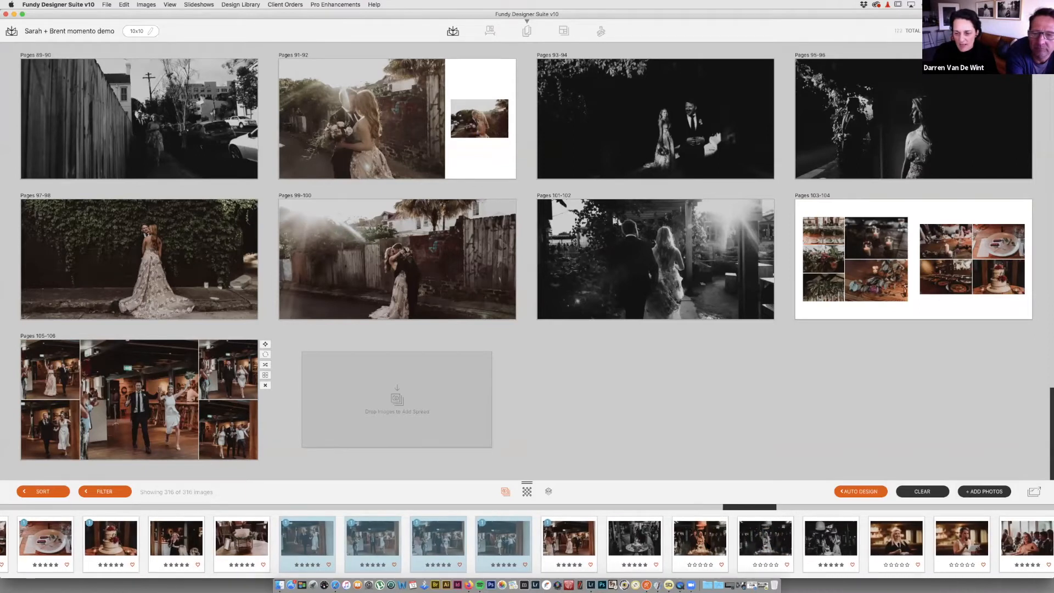
drag(475, 417, 477, 419)
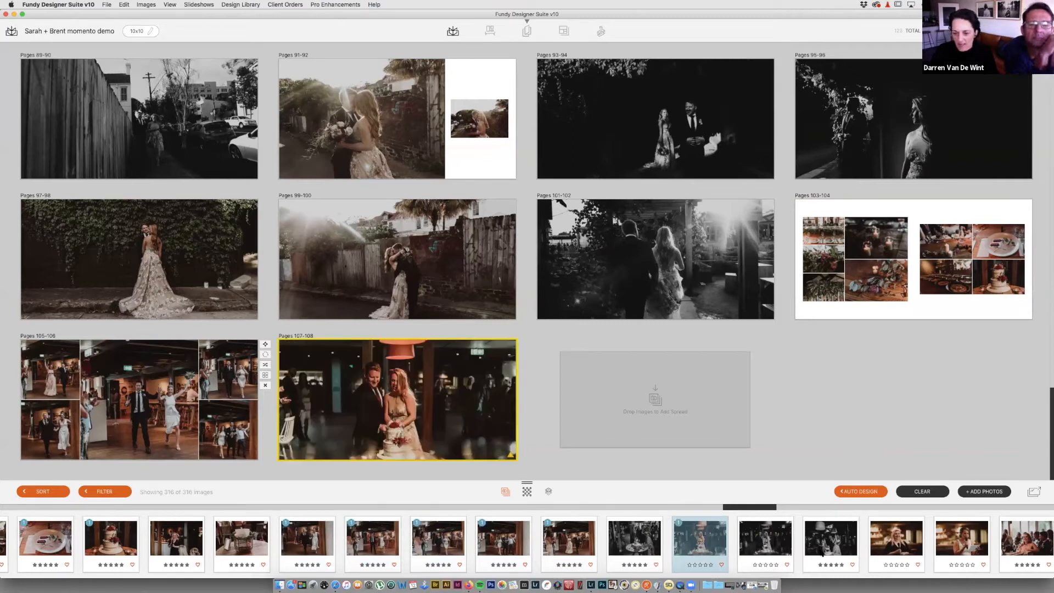
scroll(822, 552, right, 10)
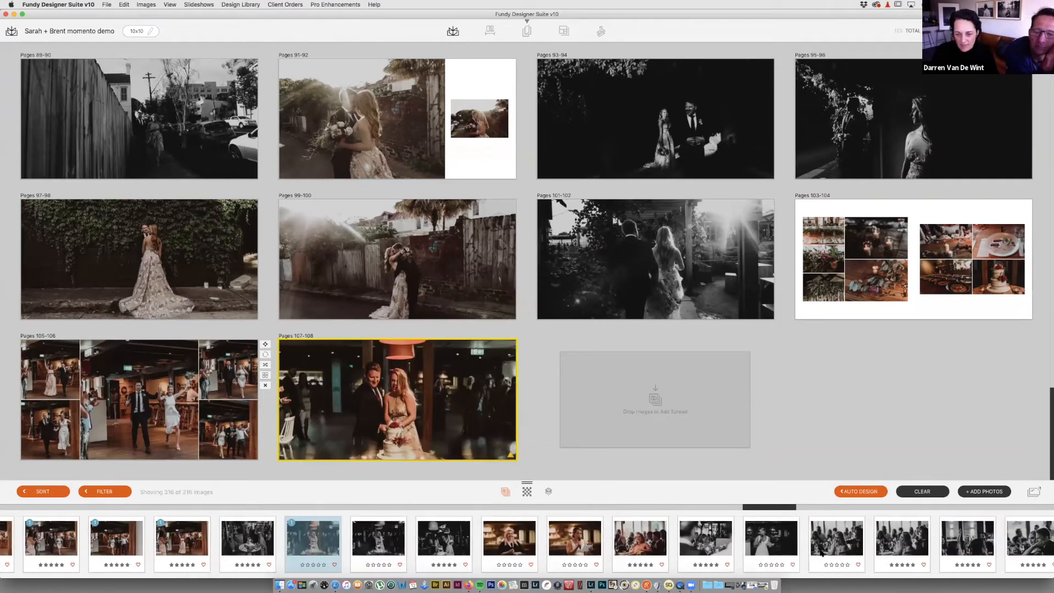
click(761, 545)
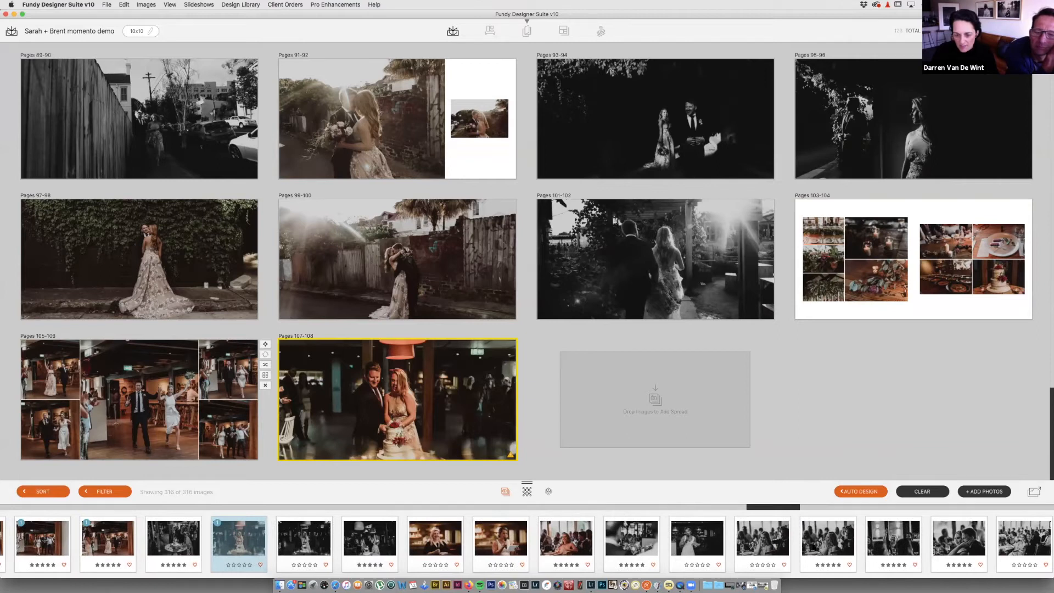
shift+click(815, 547)
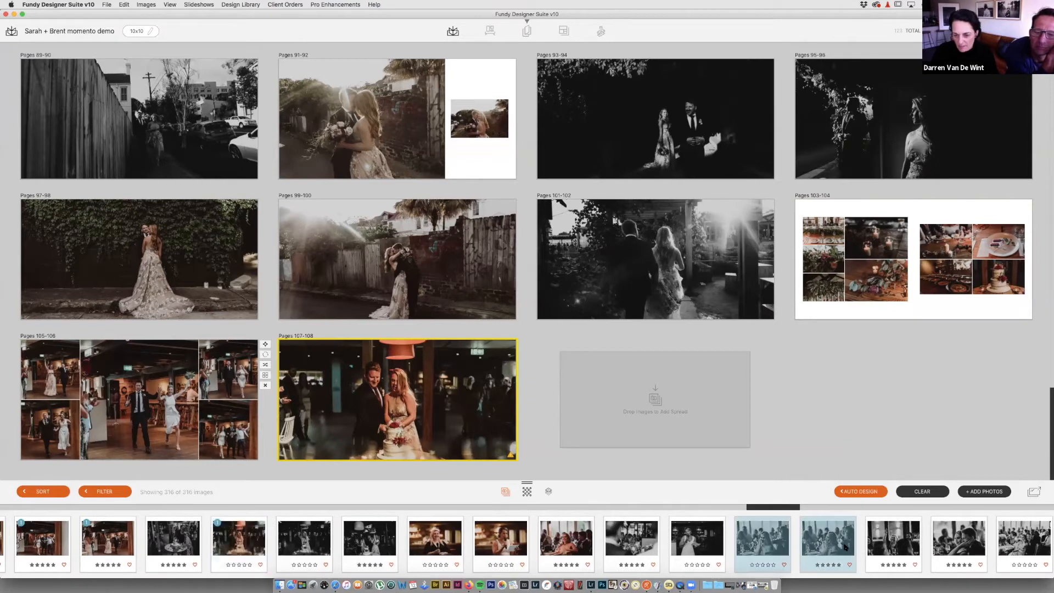
shift+click(723, 543)
drag(723, 543, 682, 419)
Step: Add a new spread holding the couple's black-and-white reception close-up
scroll(527, 544, right, 6)
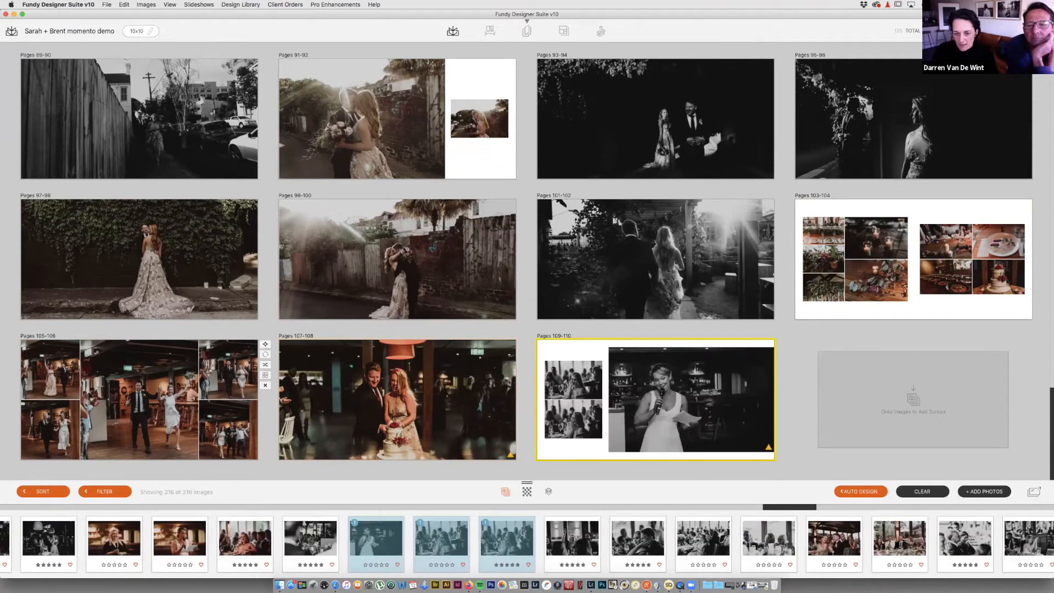
drag(647, 544, 840, 431)
scroll(647, 544, right, 3)
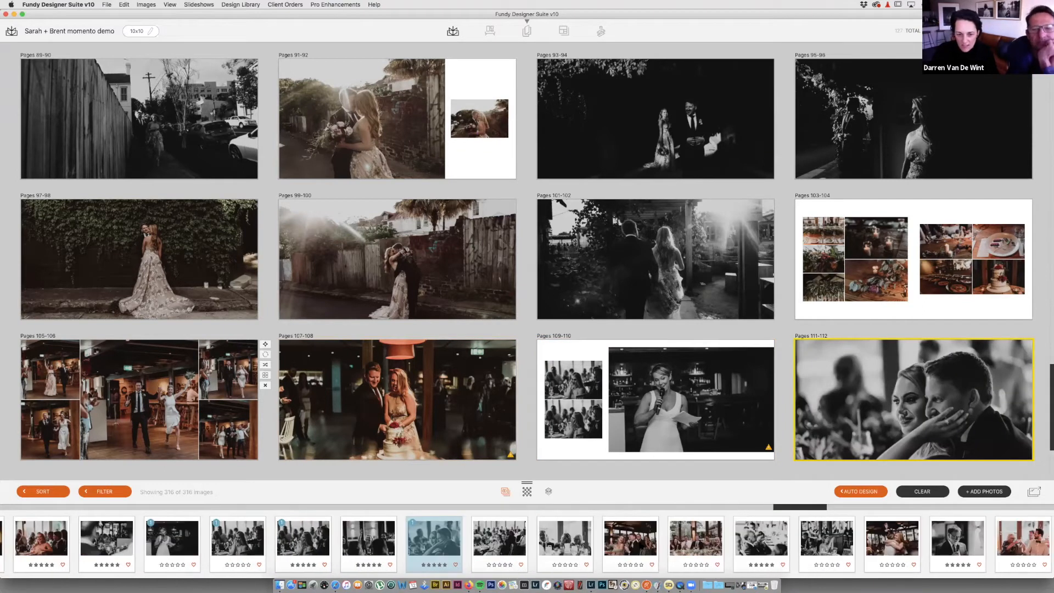
scroll(790, 543, right, 1)
scroll(791, 543, right, 4)
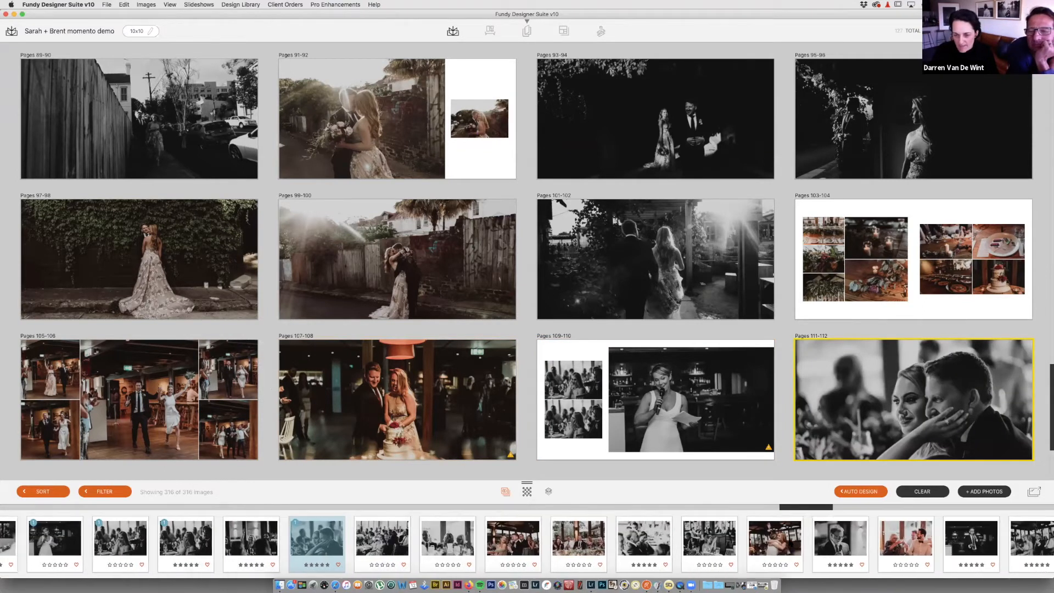
scroll(791, 543, right, 1)
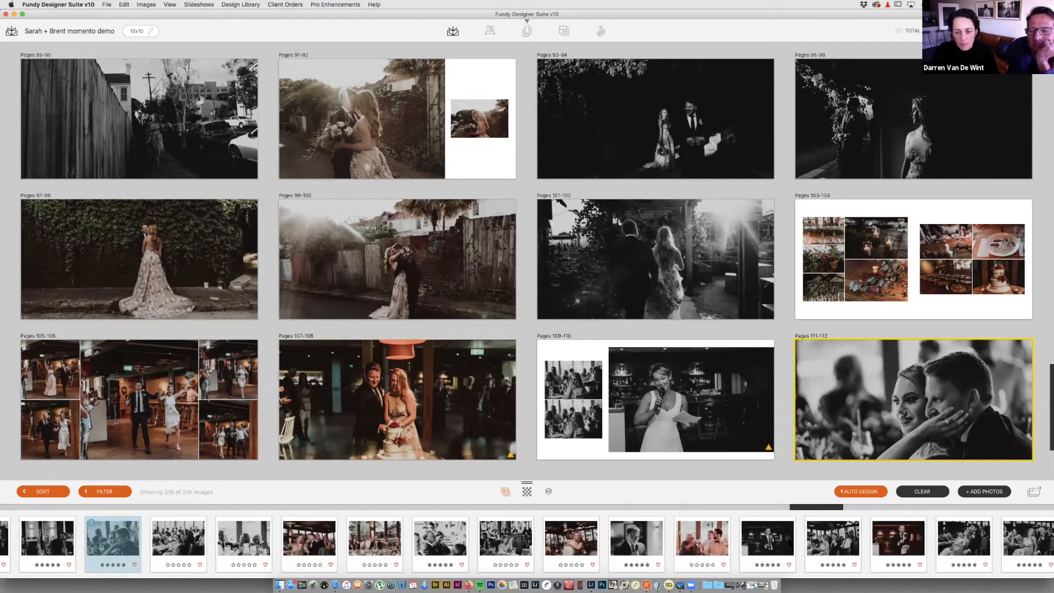
scroll(790, 544, right, 1)
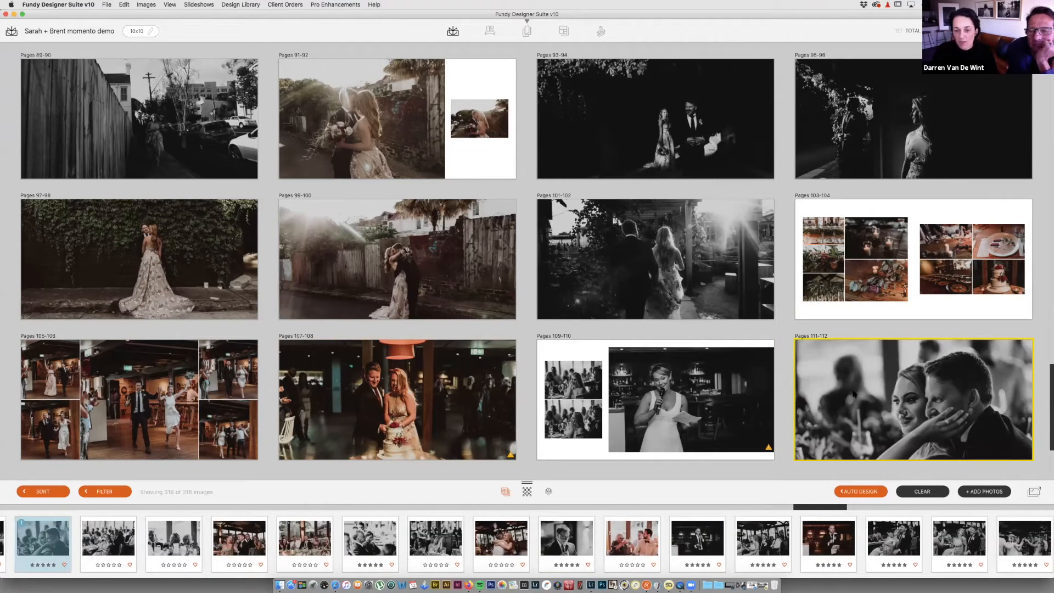
scroll(854, 394, down, 3)
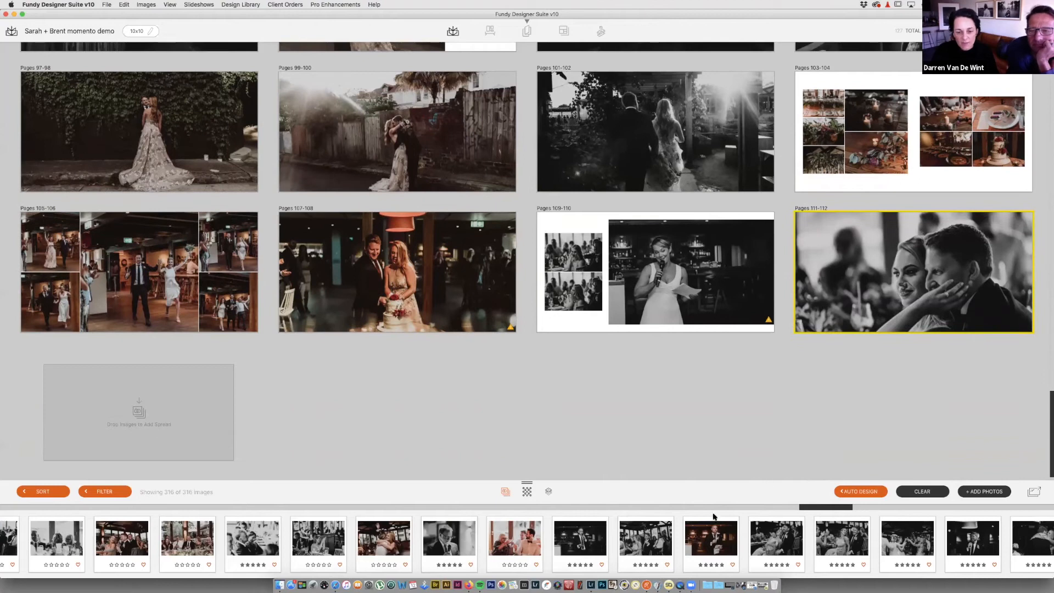
Step: Create Pages 113-114 from the long dinner-table photo
scroll(527, 544, right, 3)
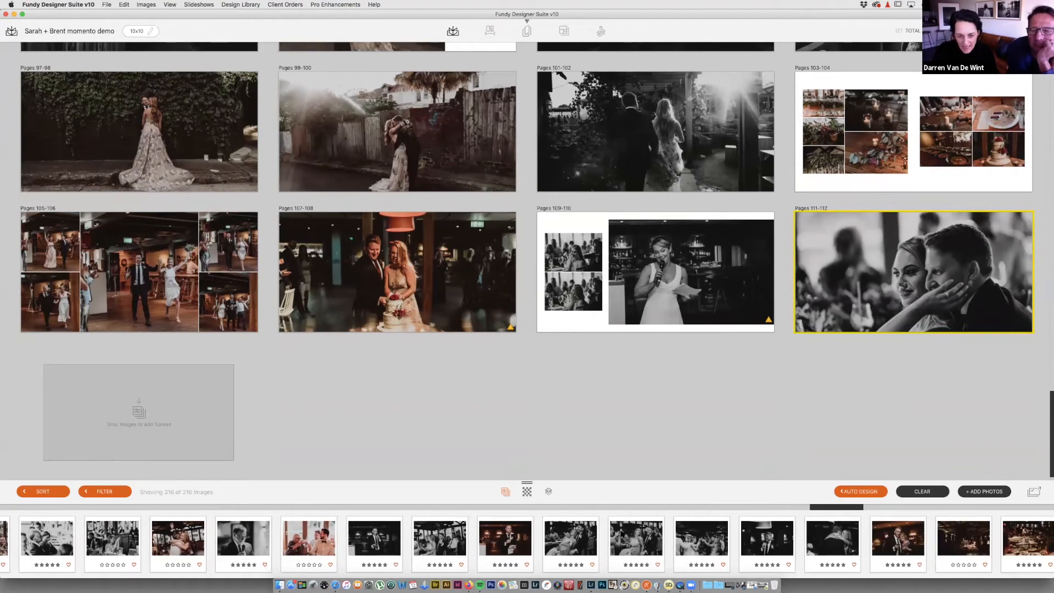
scroll(527, 544, right, 4)
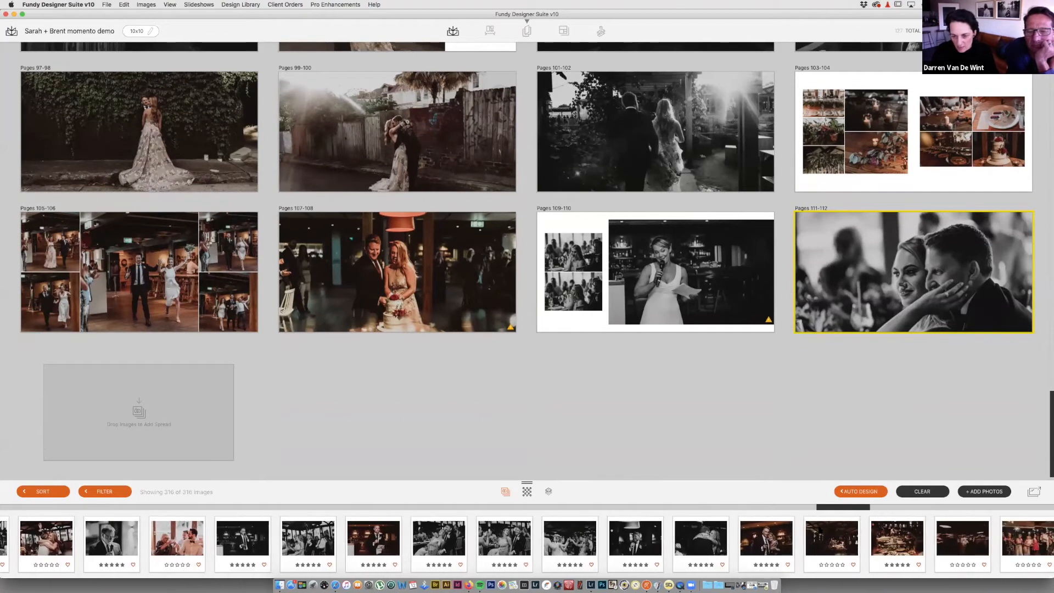
drag(733, 540, 197, 422)
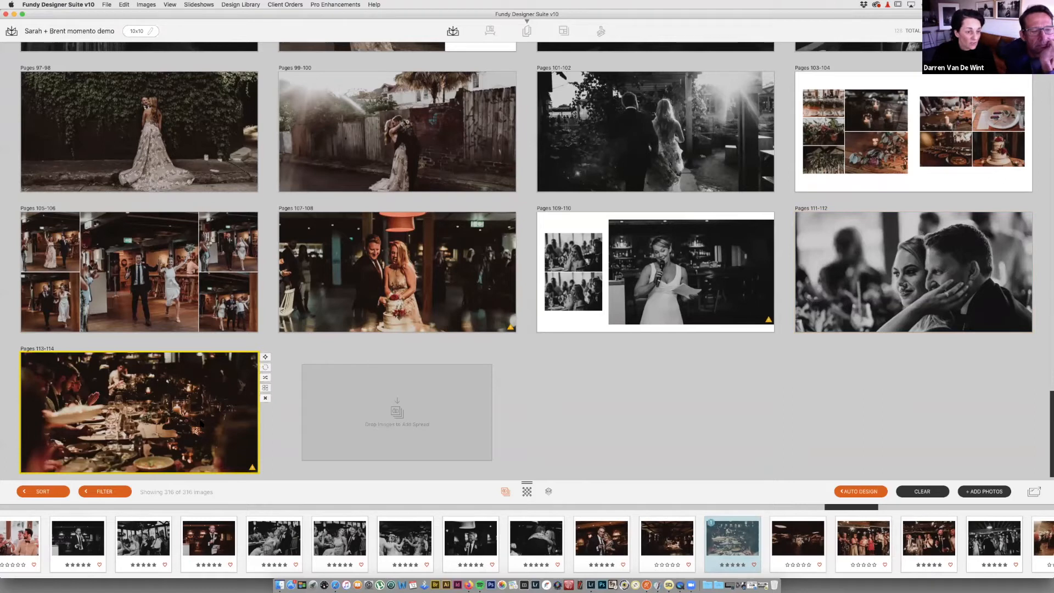
scroll(527, 544, right, 4)
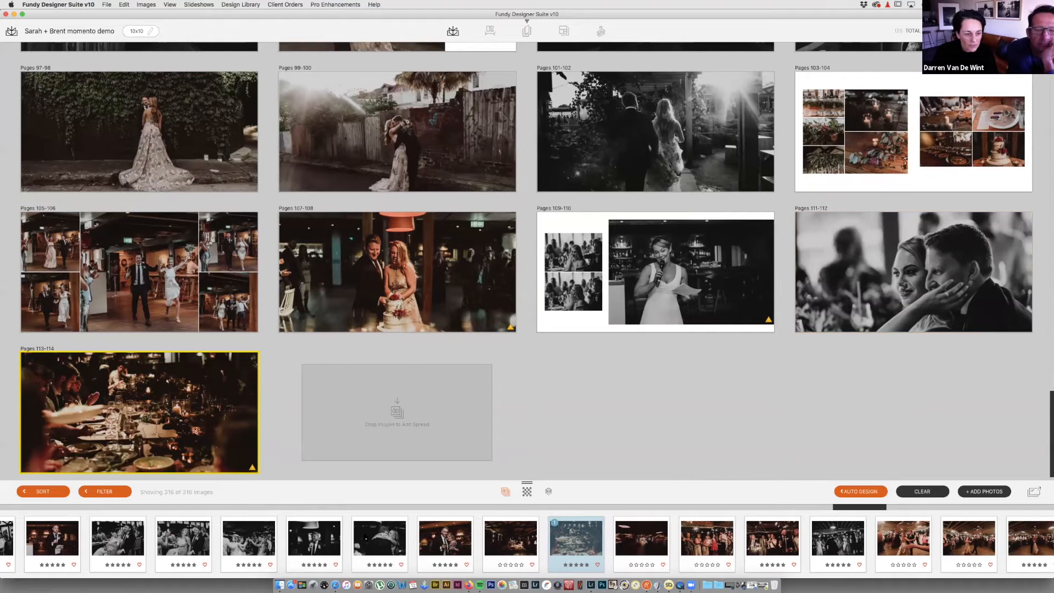
mouse_move(579, 321)
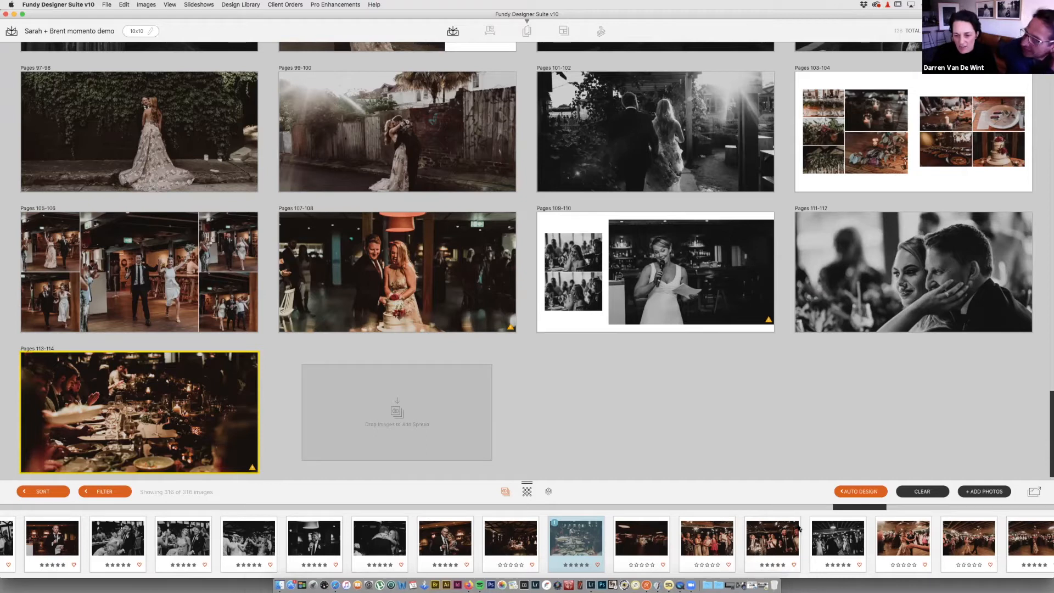
Step: Create Pages 115-116 from a dance photo, then swap in a better dancing-among-guests photo
scroll(799, 529, right, 3)
scroll(698, 540, right, 3)
drag(697, 540, 450, 426)
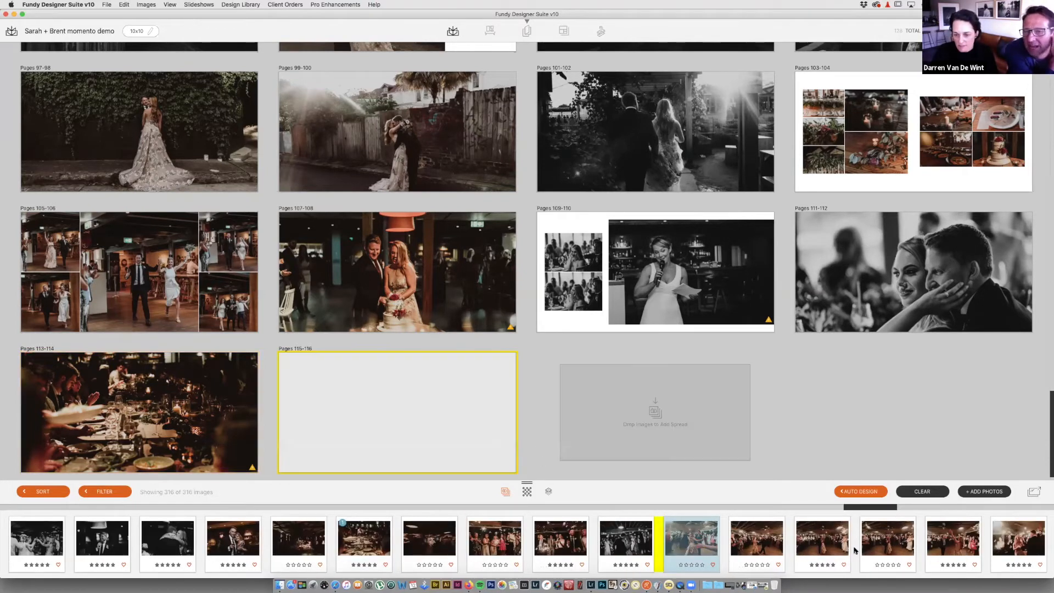
scroll(854, 550, right, 6)
click(765, 542)
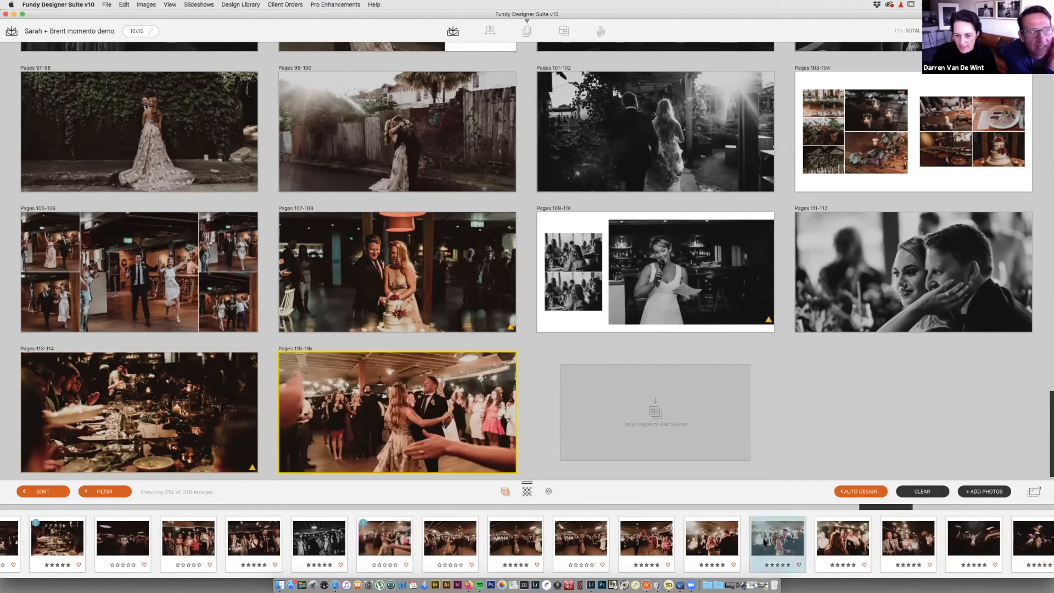
drag(774, 546, 435, 421)
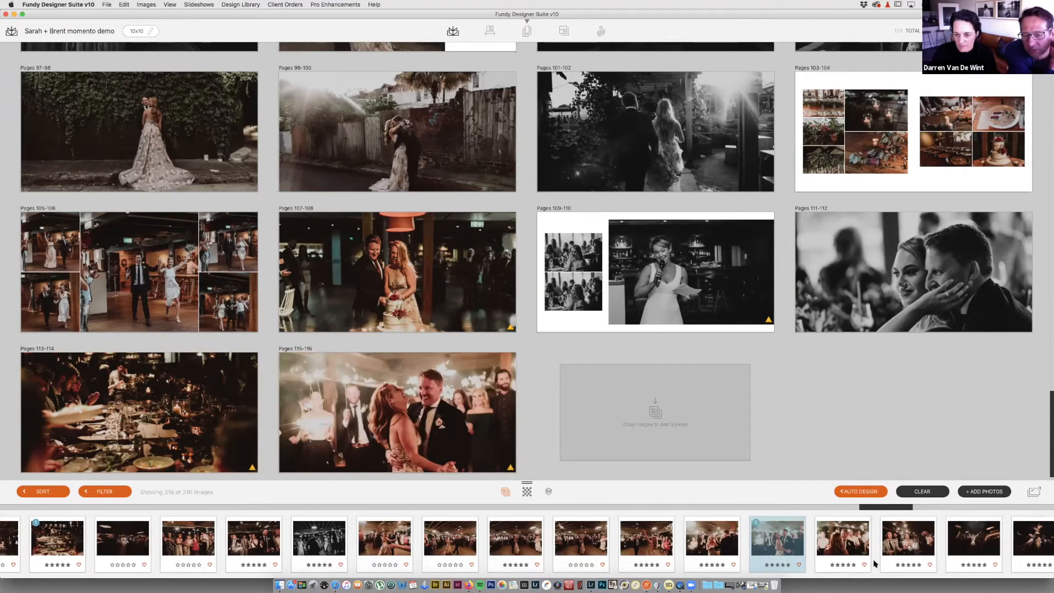
Step: Select the first dance-floor photo for the next collage spread
scroll(856, 563, right, 3)
scroll(875, 549, right, 4)
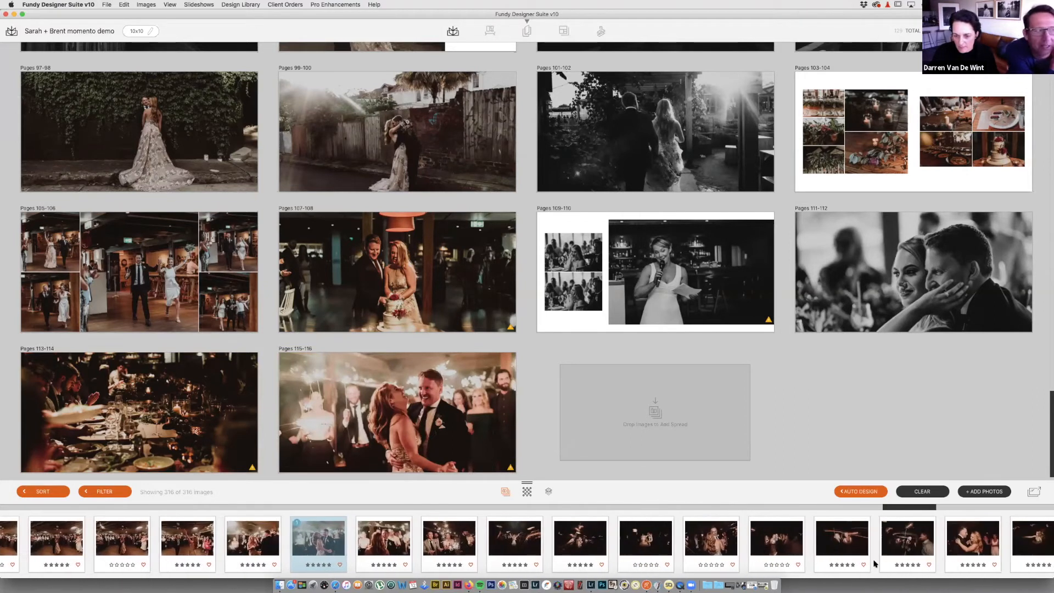
scroll(875, 549, right, 8)
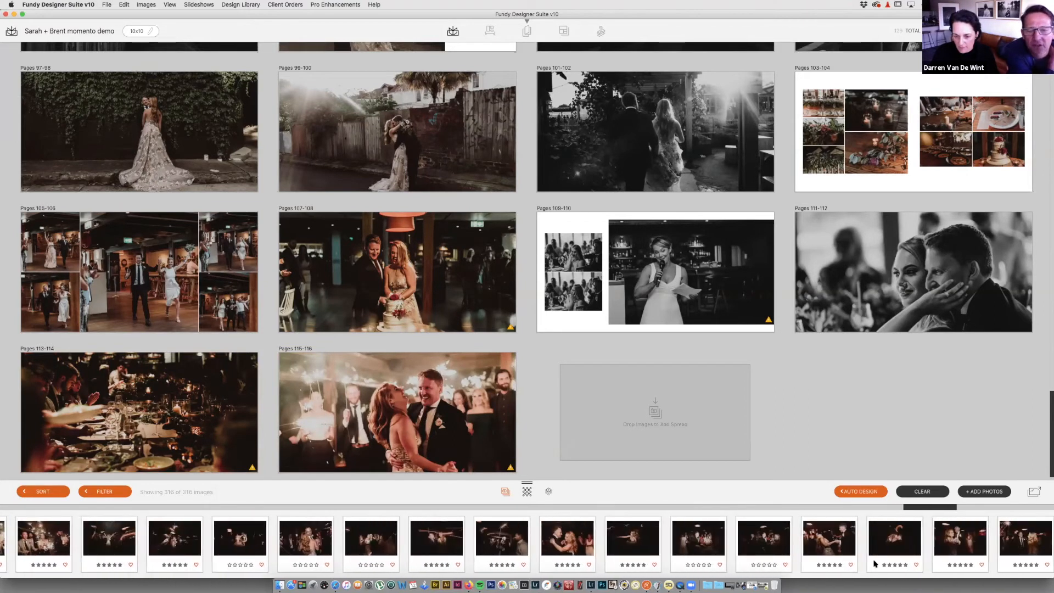
scroll(875, 562, right, 3)
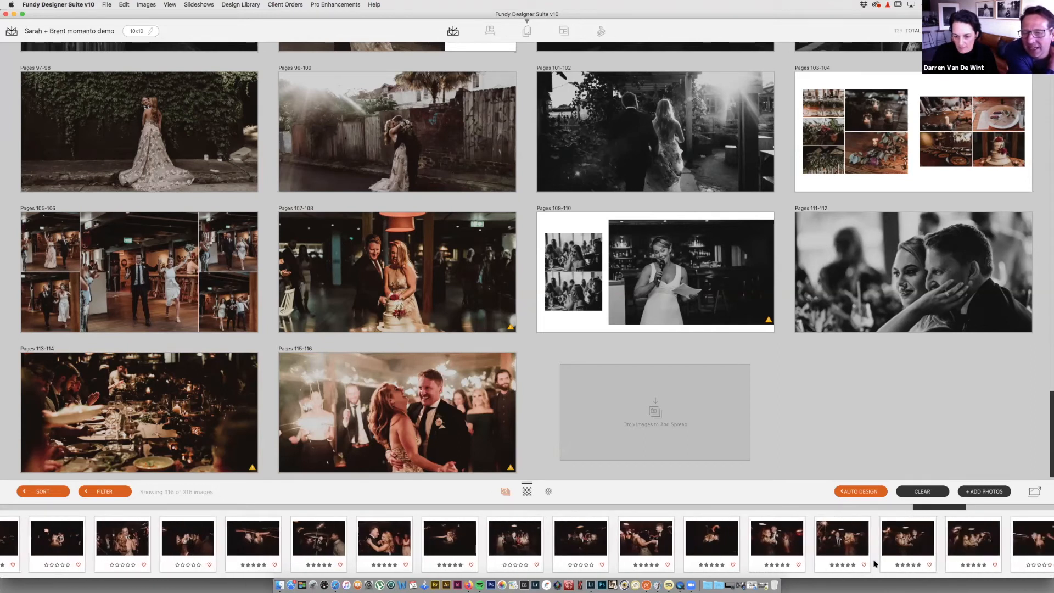
click(719, 537)
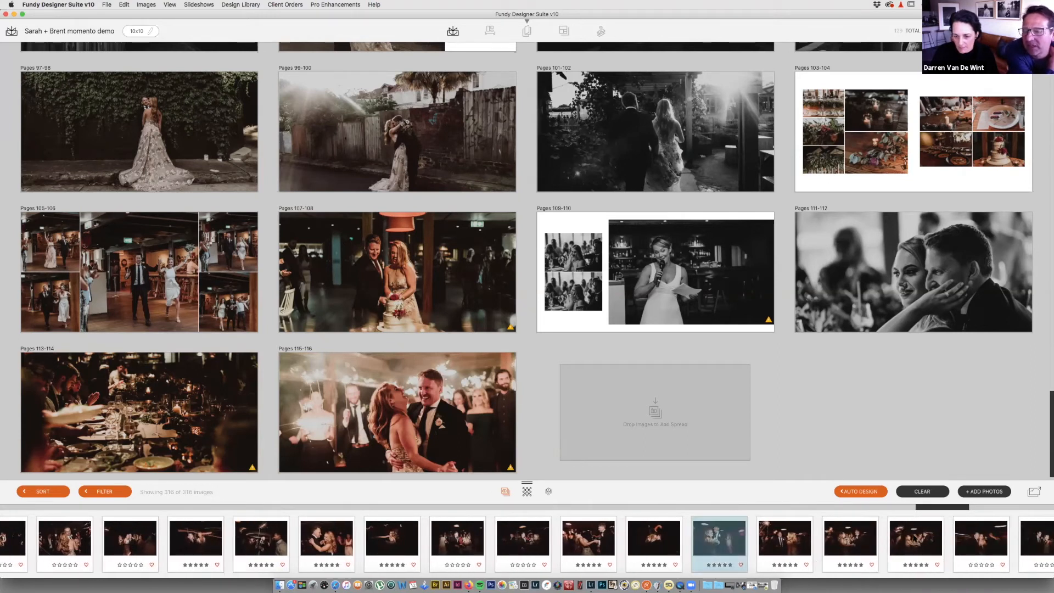
scroll(719, 543, right, 4)
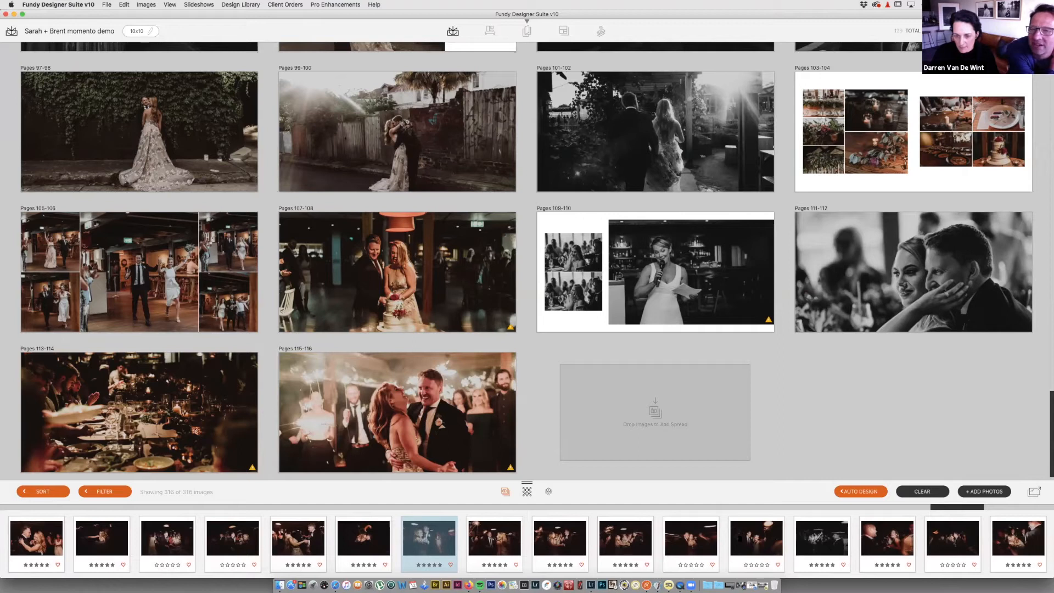
Step: Create spread 117-118 from six dance-floor photos and add one more dance photo
shift+click(749, 538)
drag(741, 539, 698, 411)
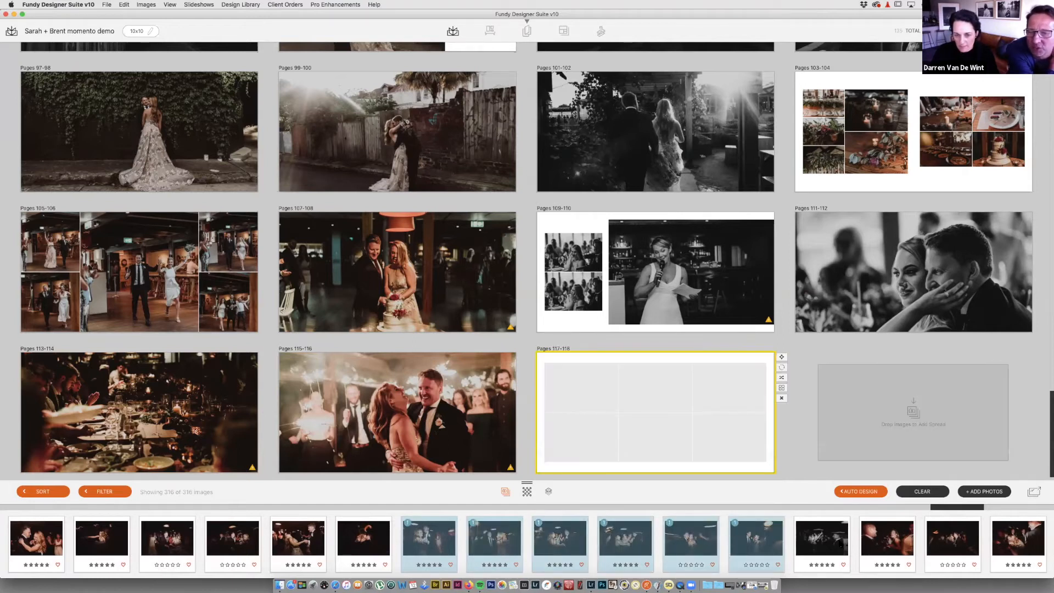
scroll(839, 544, right, 2)
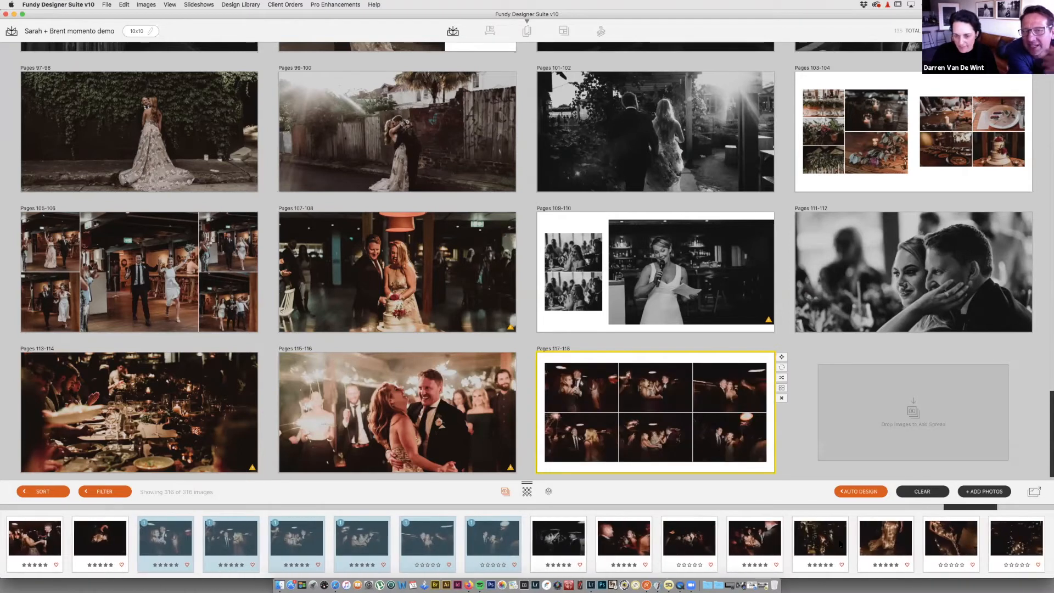
scroll(841, 544, right, 1)
drag(733, 541, 693, 461)
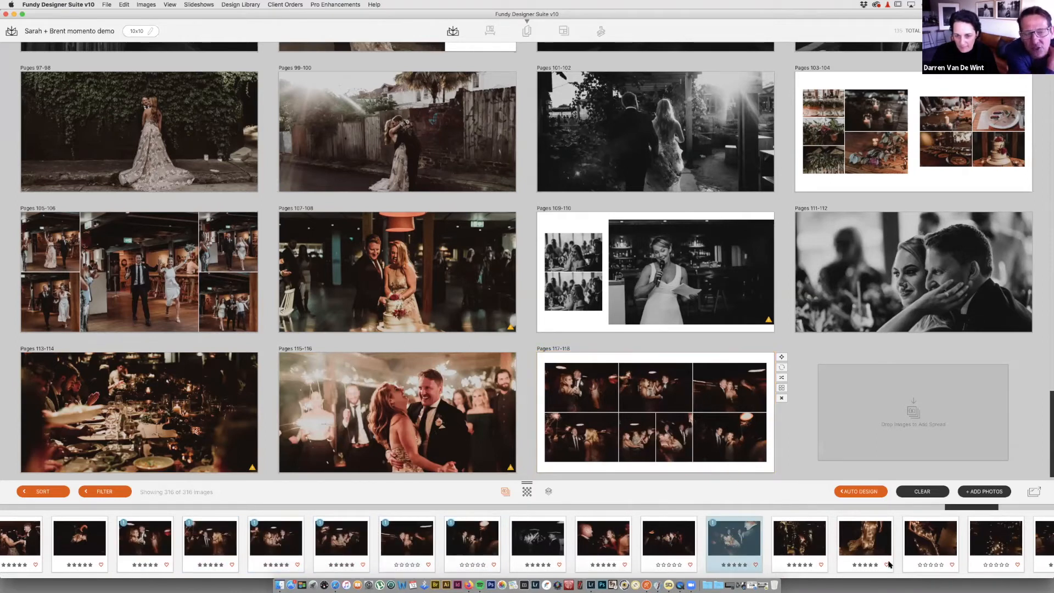
Step: Add two more dance-floor photos, then three more, to spread 117-118
scroll(890, 564, right, 4)
click(844, 549)
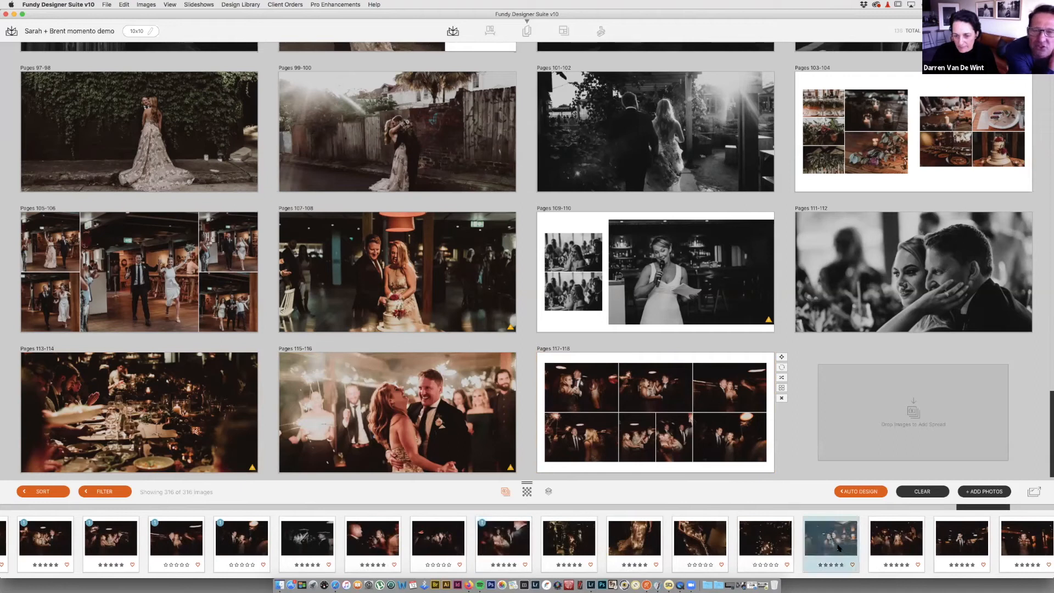
shift+click(884, 548)
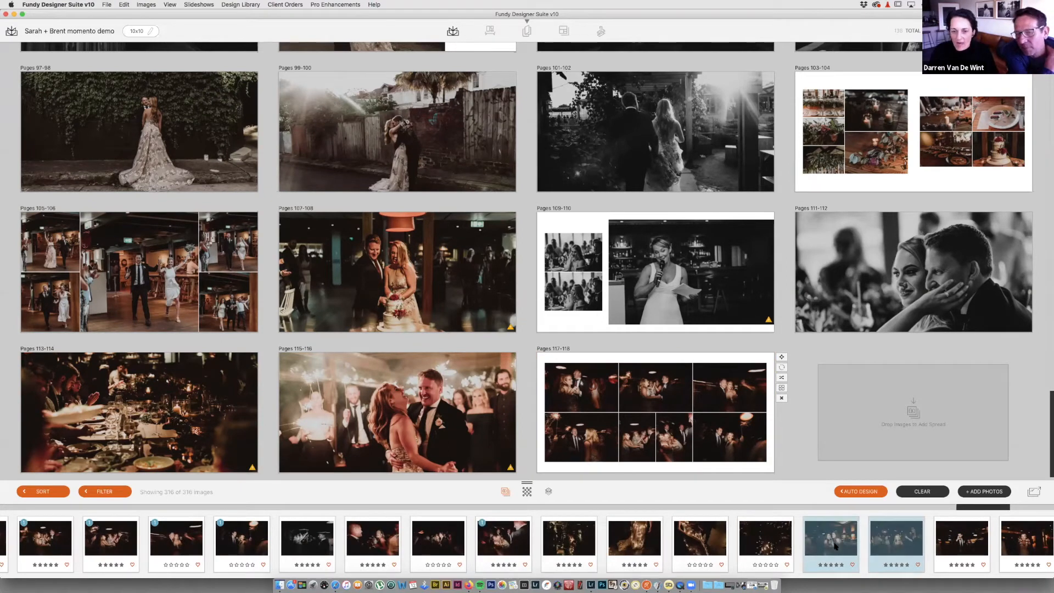
drag(833, 546, 696, 399)
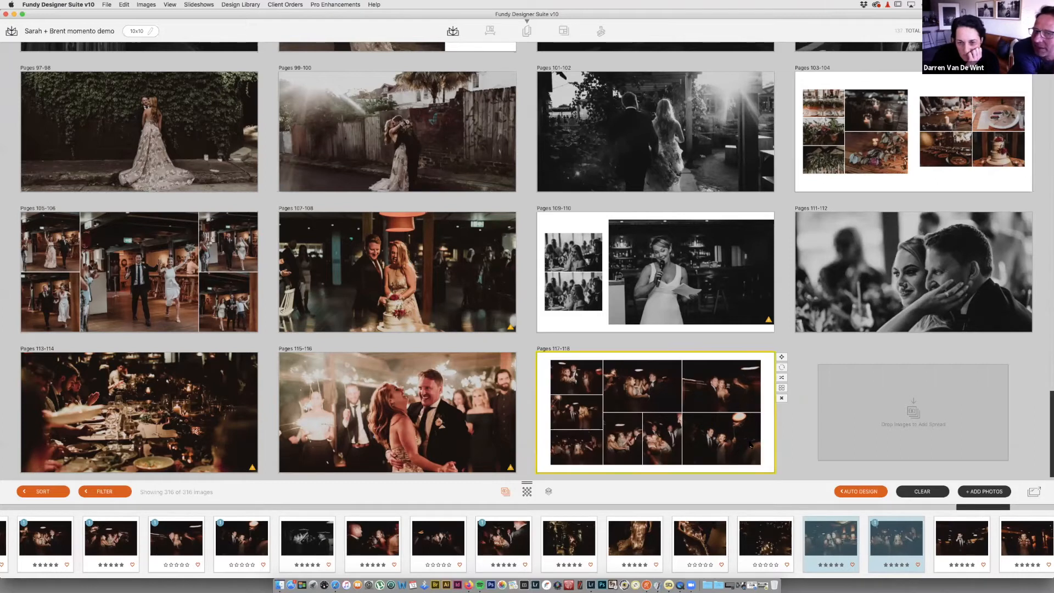
scroll(898, 542, right, 5)
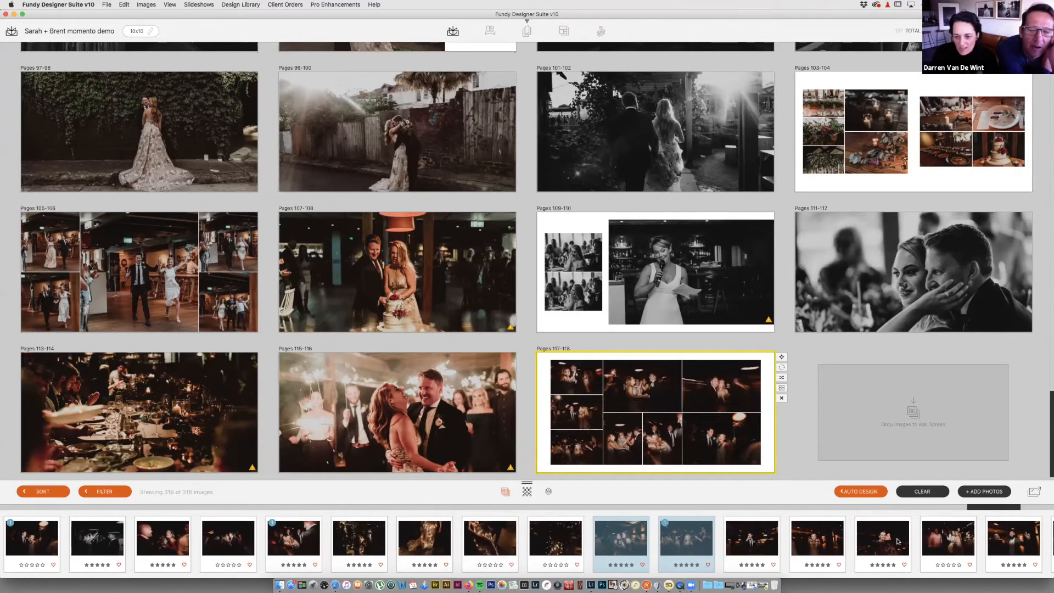
click(755, 541)
shift+click(887, 541)
drag(817, 543, 682, 394)
Step: Add the red-dress dancer photo to spread 117-118
scroll(888, 549, right, 7)
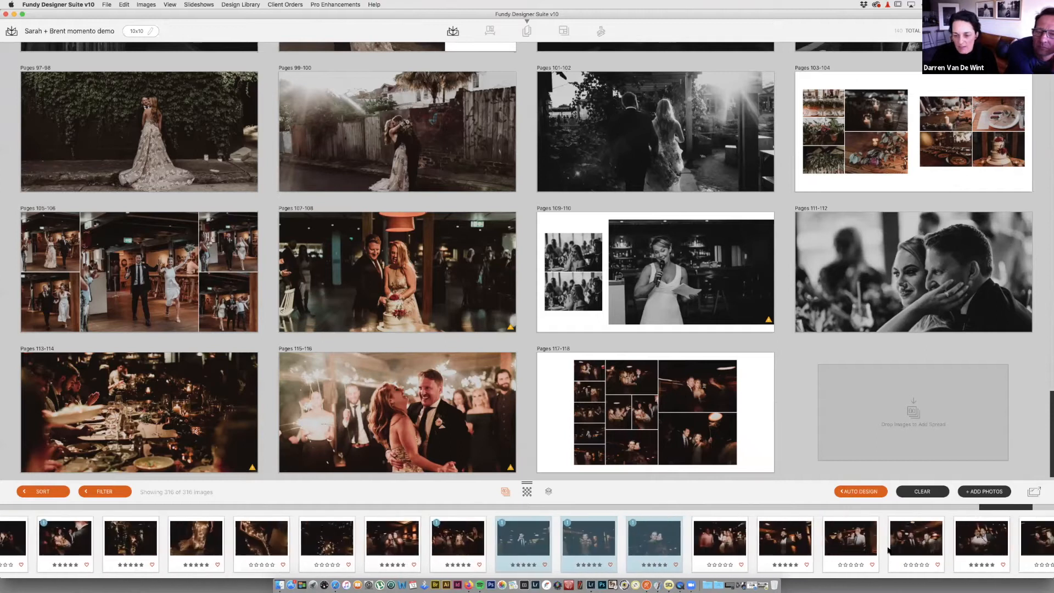
scroll(890, 548, right, 5)
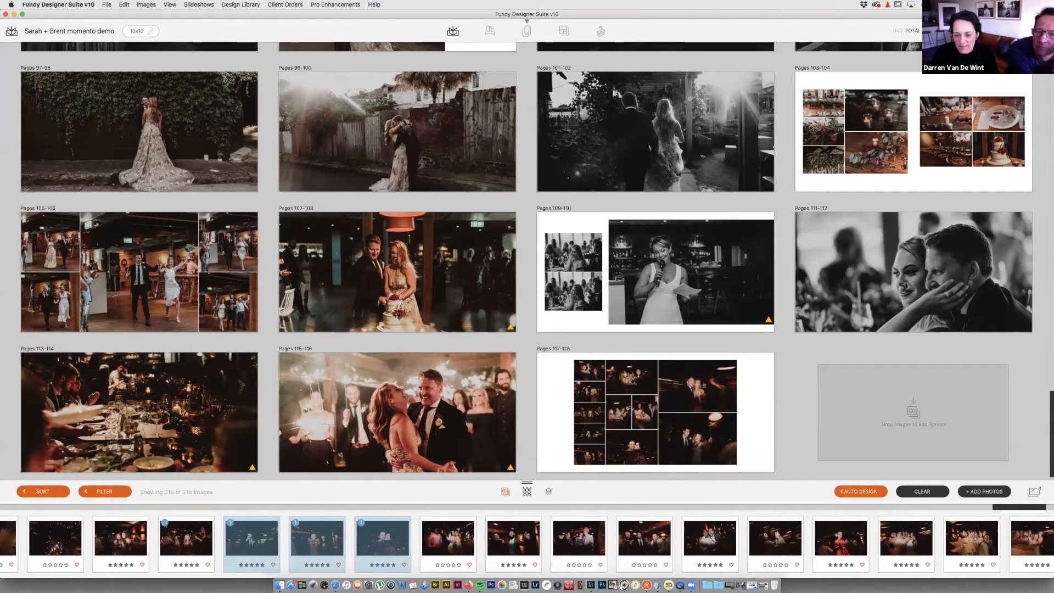
double_click(840, 541)
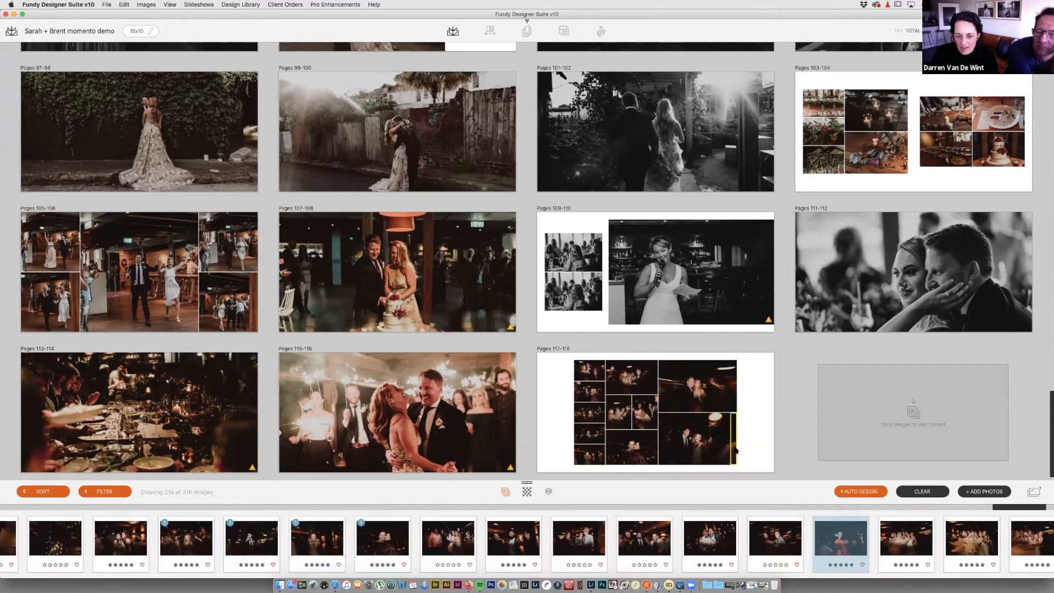
scroll(840, 541, right, 3)
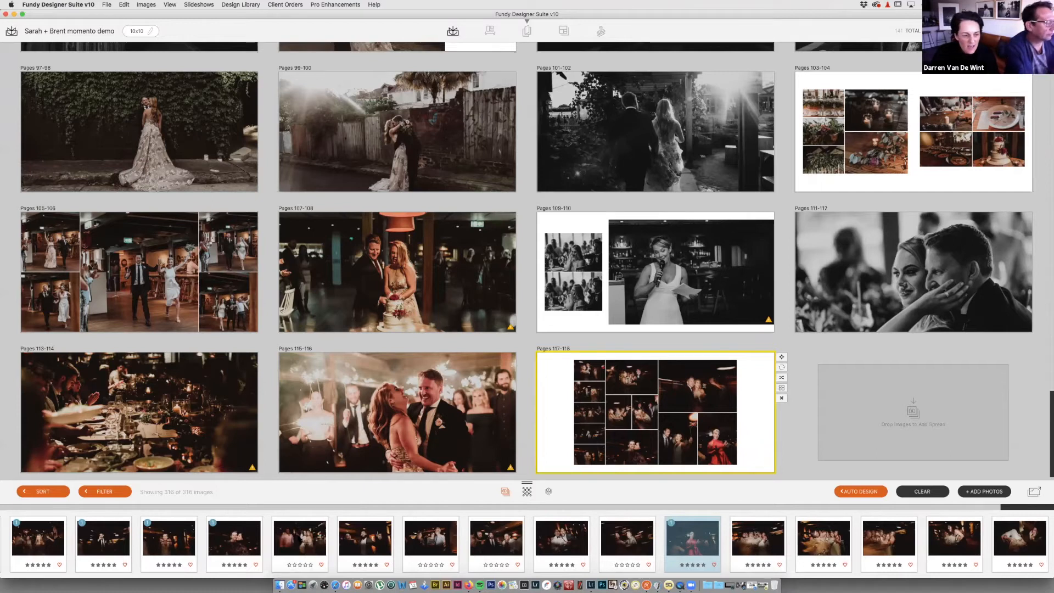
Step: Place the night photo of the couple embracing on Pages 119-120, then return the grid to the top
scroll(215, 554, left, 5)
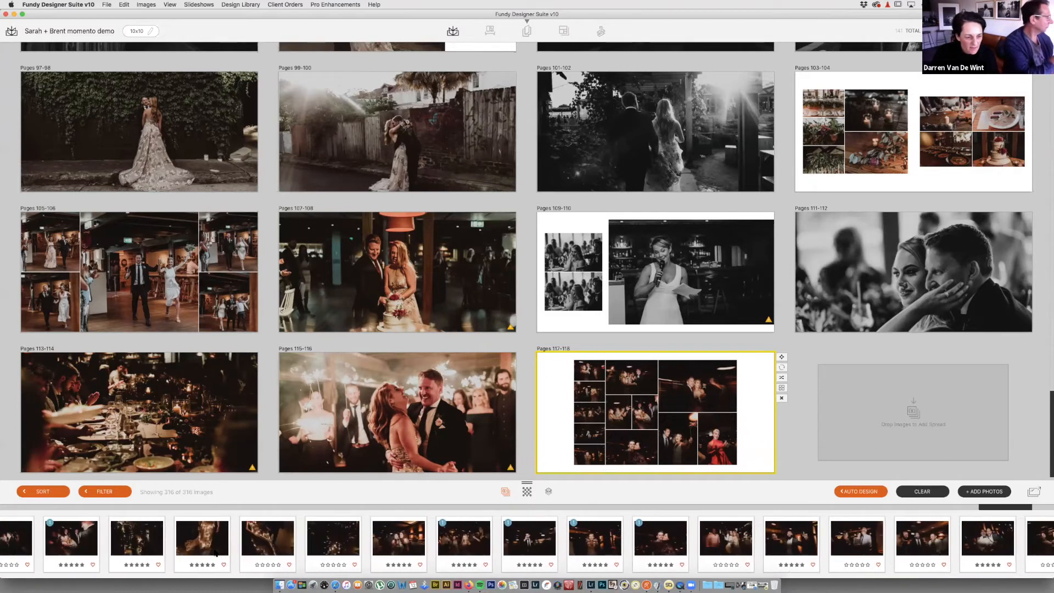
drag(176, 538, 909, 435)
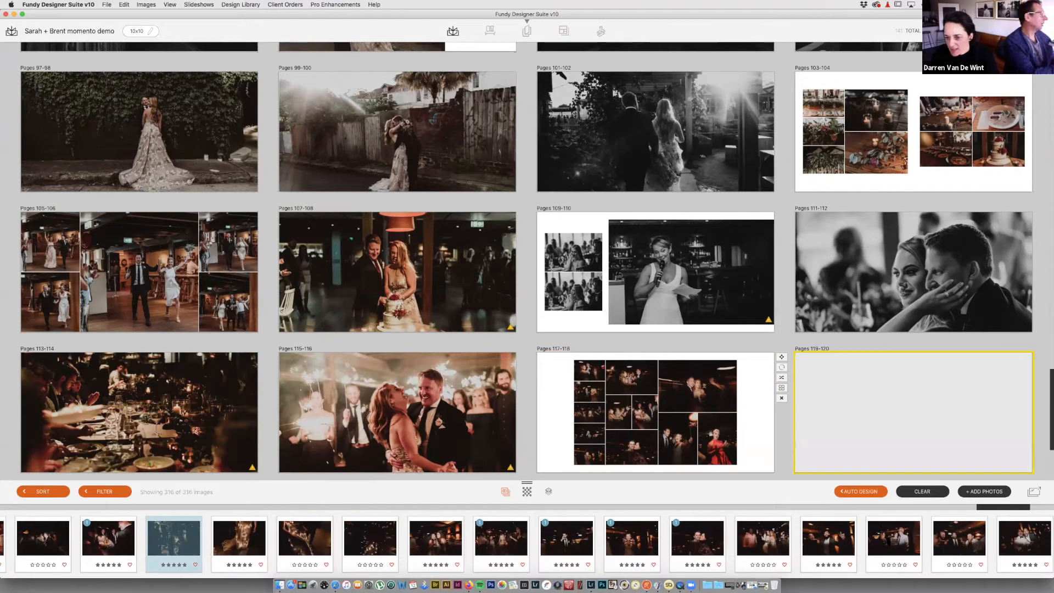
scroll(888, 541, right, 6)
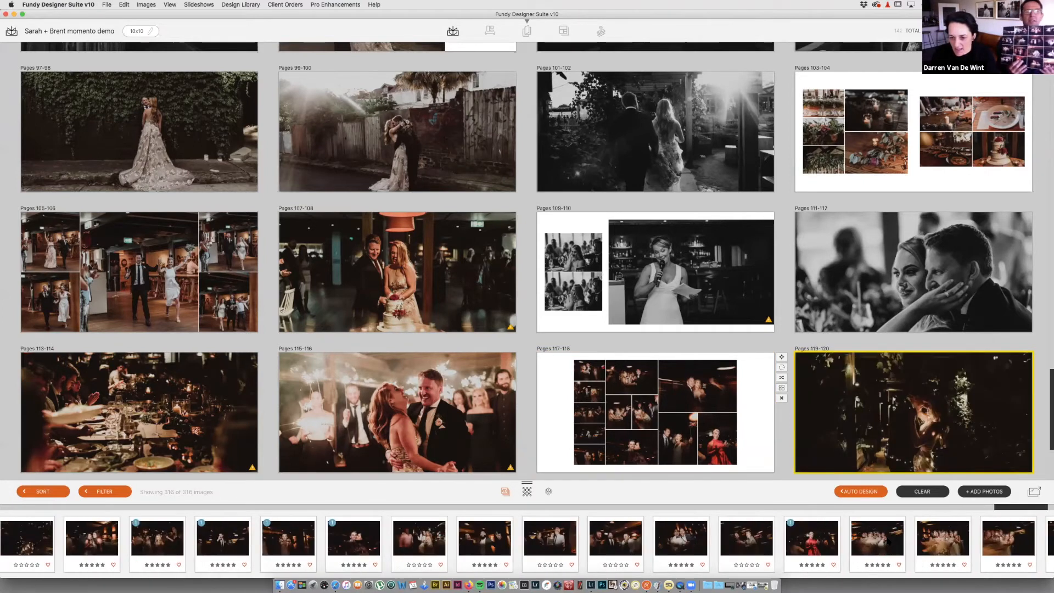
scroll(888, 542, right, 2)
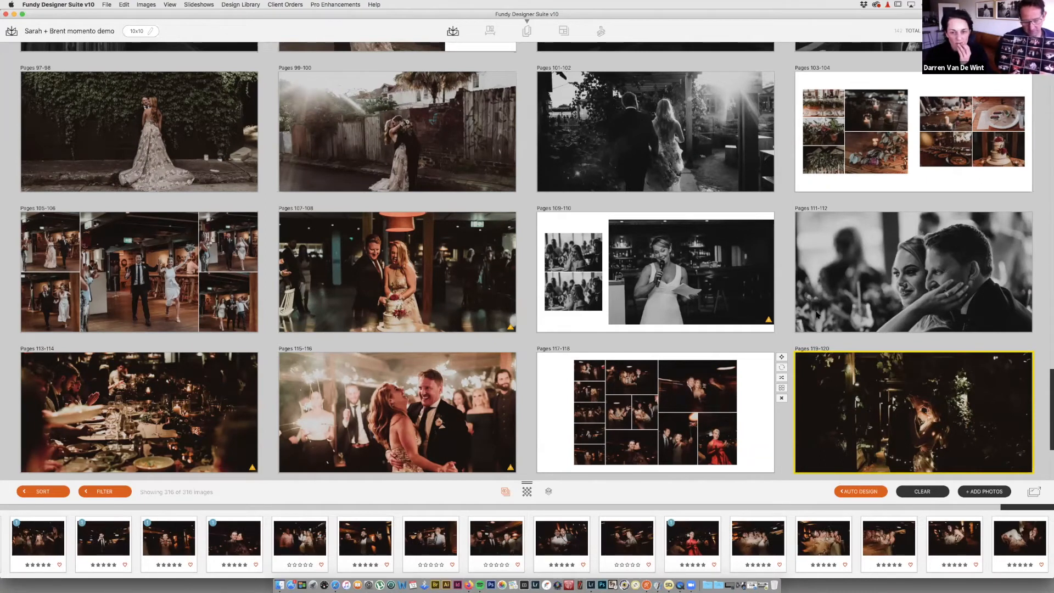
mouse_move(870, 395)
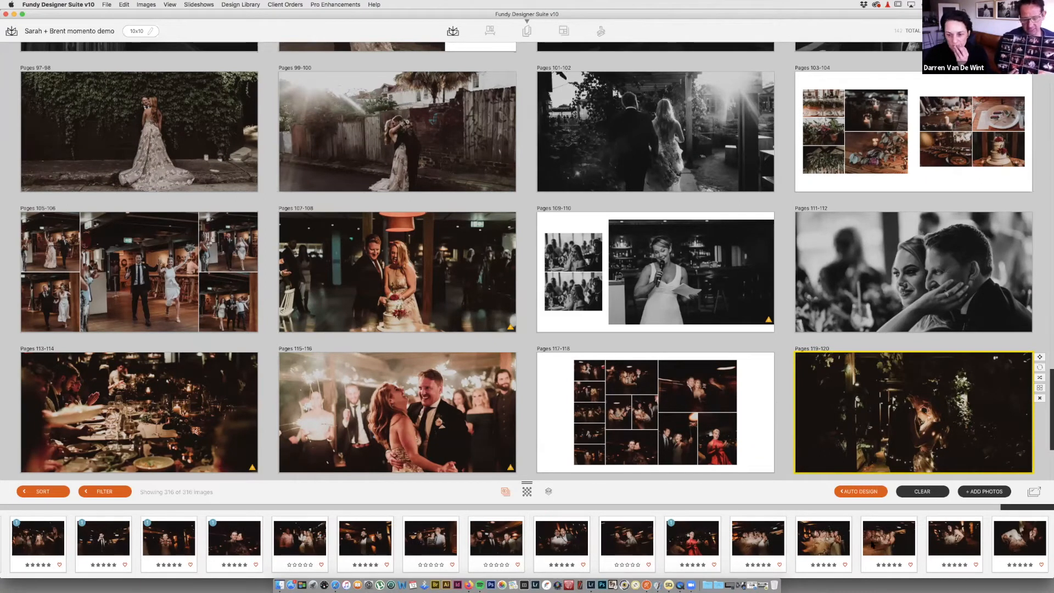
mouse_move(848, 219)
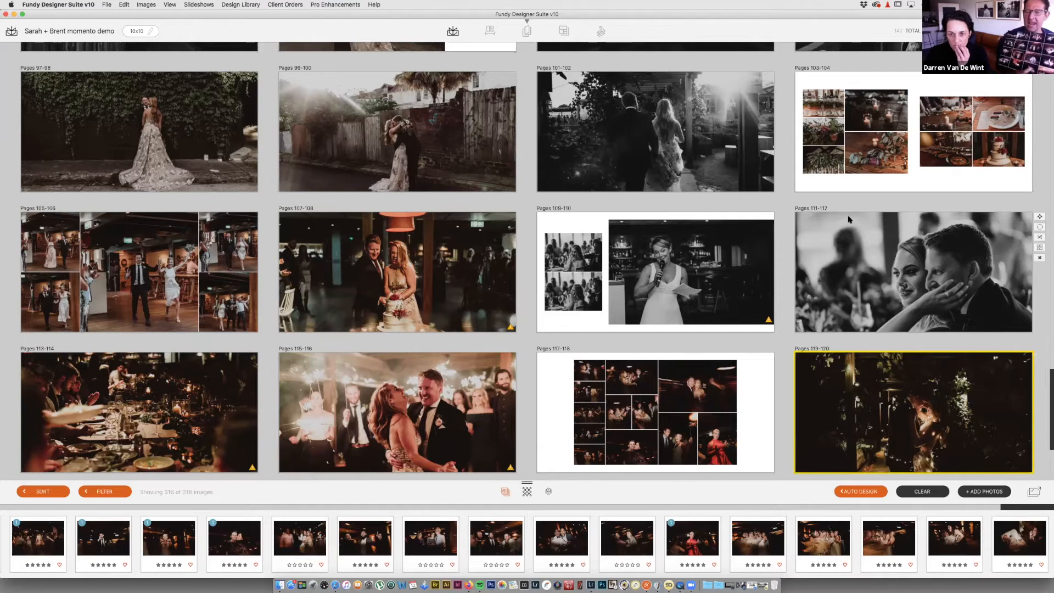
scroll(848, 219, up, 15)
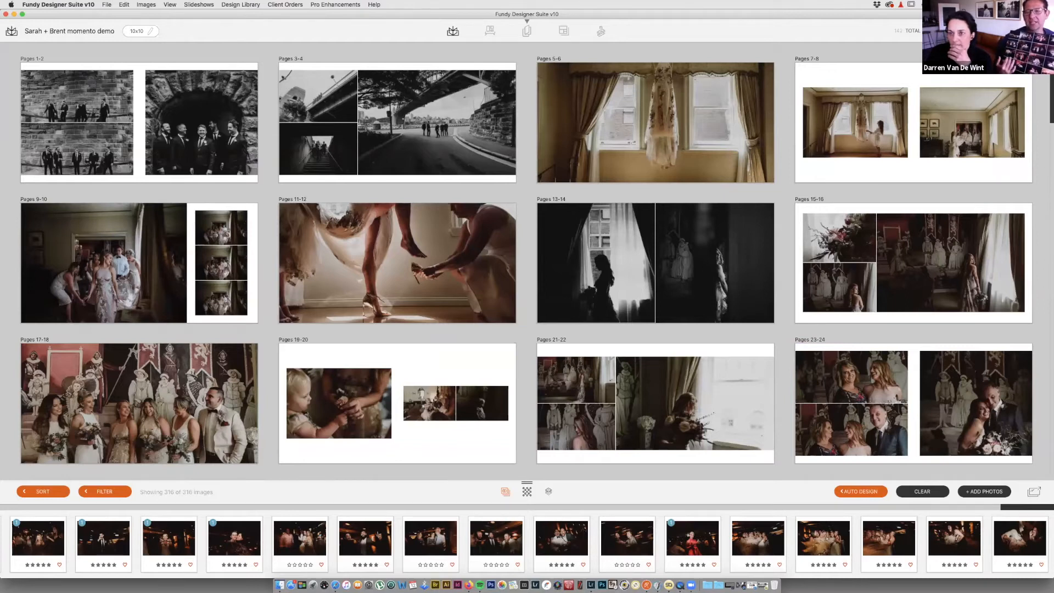
key(space)
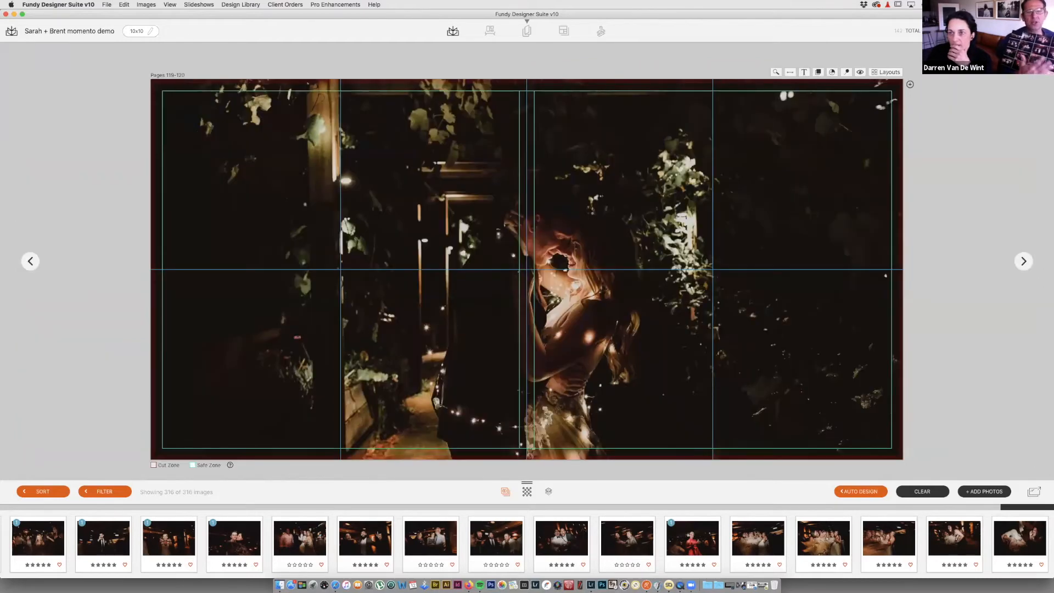
key(space)
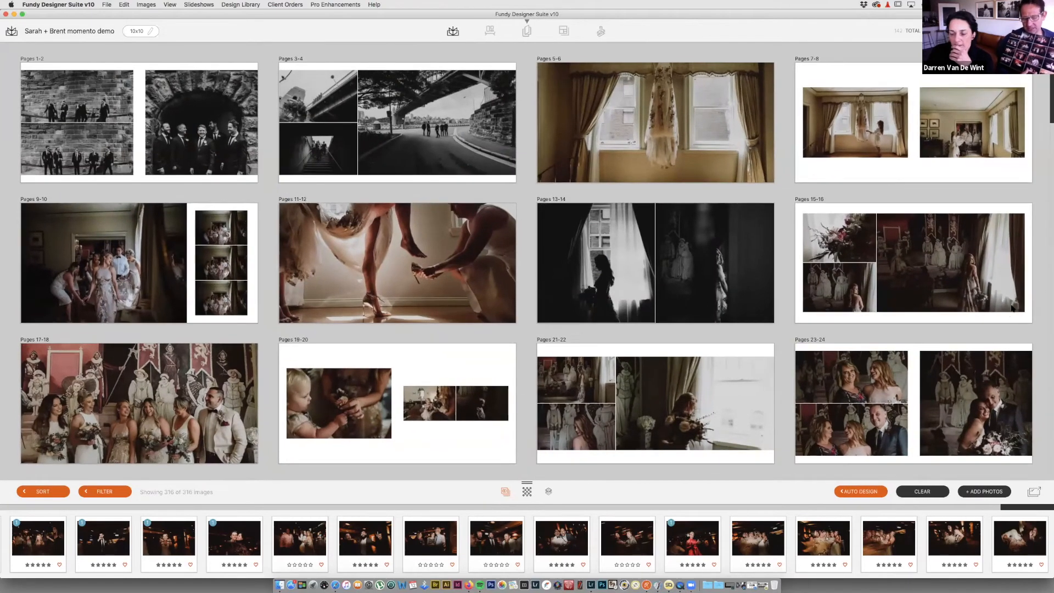
mouse_move(1008, 312)
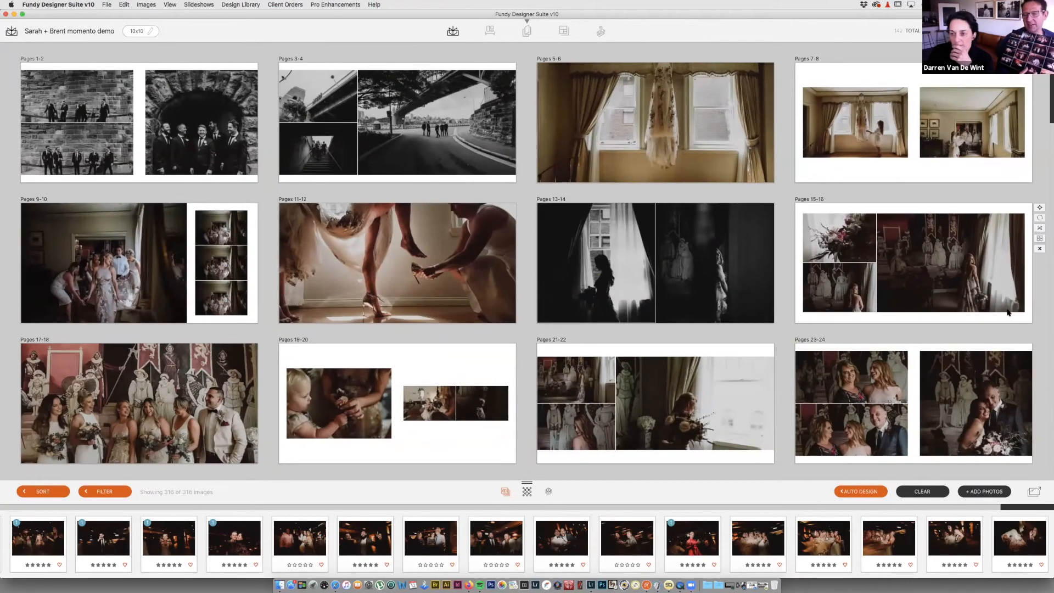
scroll(1031, 319, down, 3)
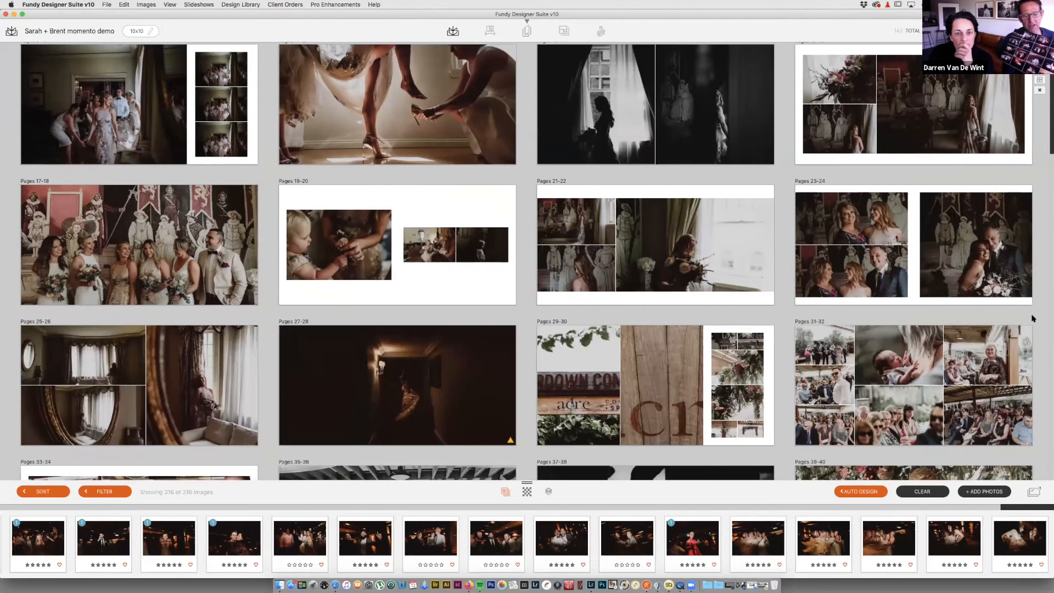
scroll(1032, 318, down, 2)
scroll(1032, 319, up, 2)
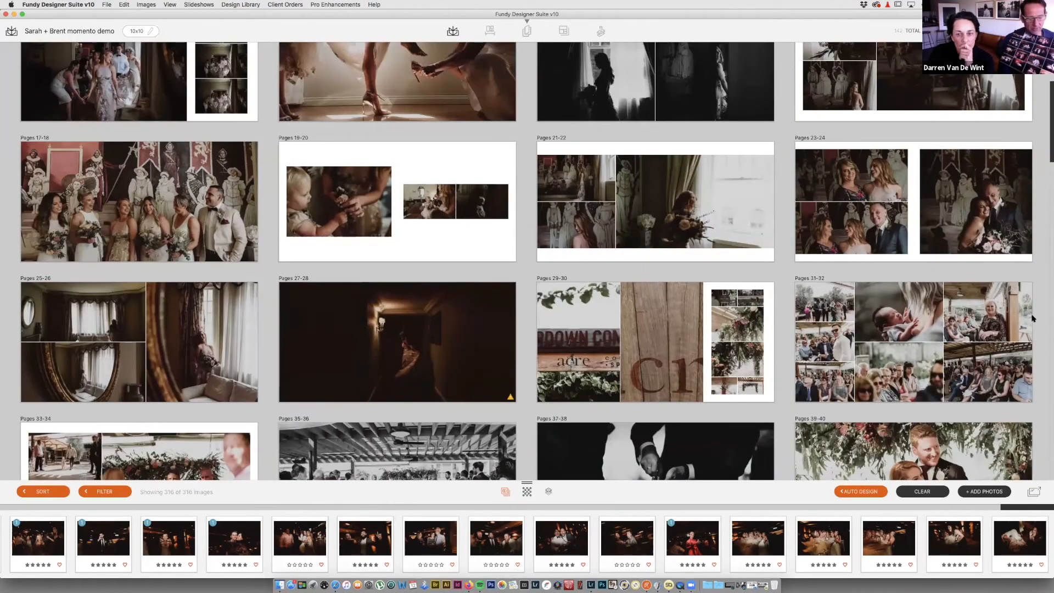
scroll(1032, 318, up, 2)
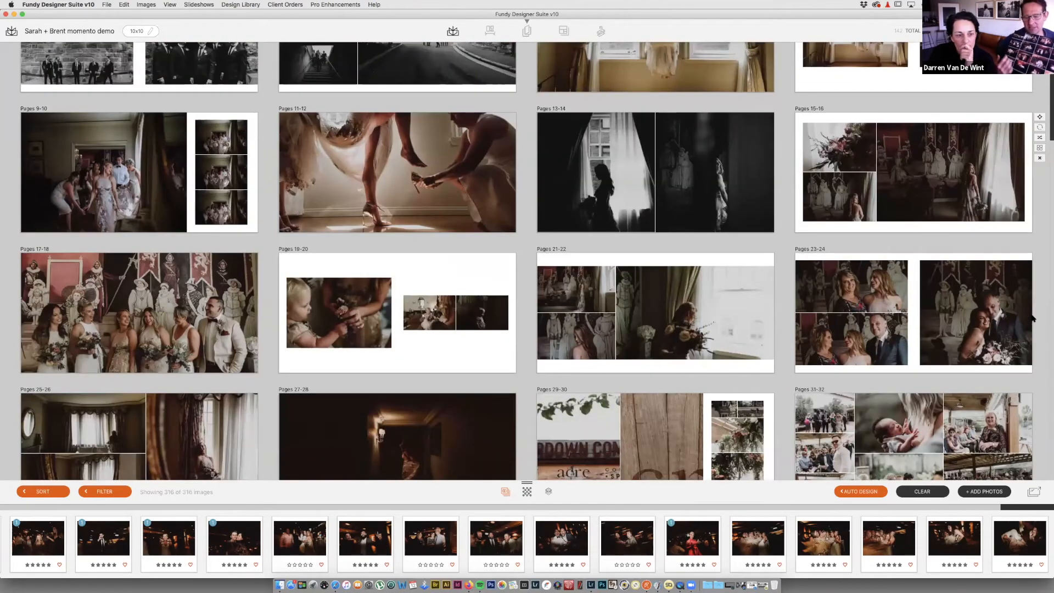
scroll(1032, 319, down, 4)
scroll(1032, 319, down, 3)
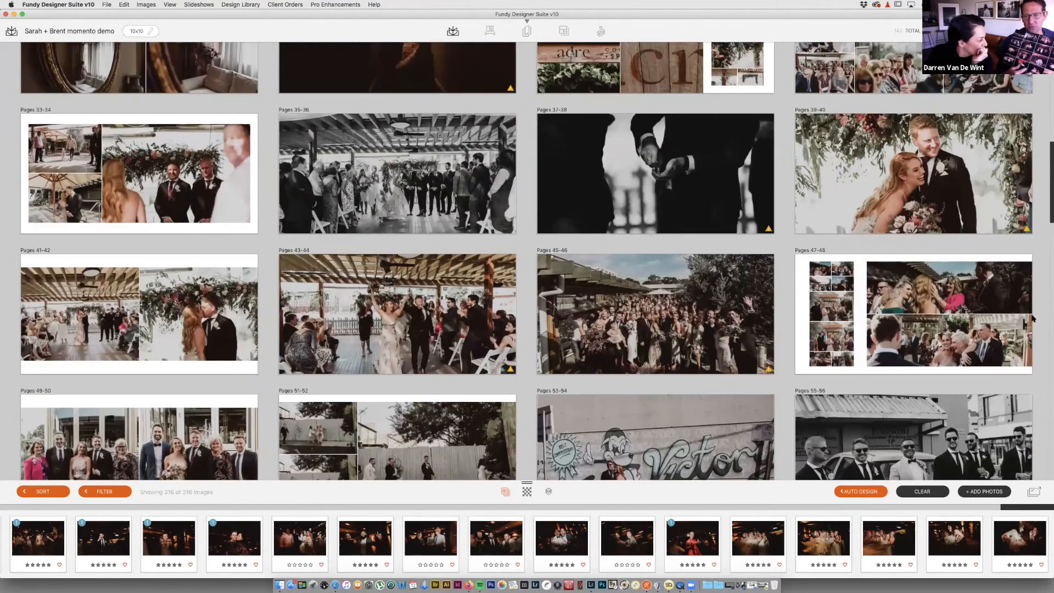
scroll(1032, 319, down, 2)
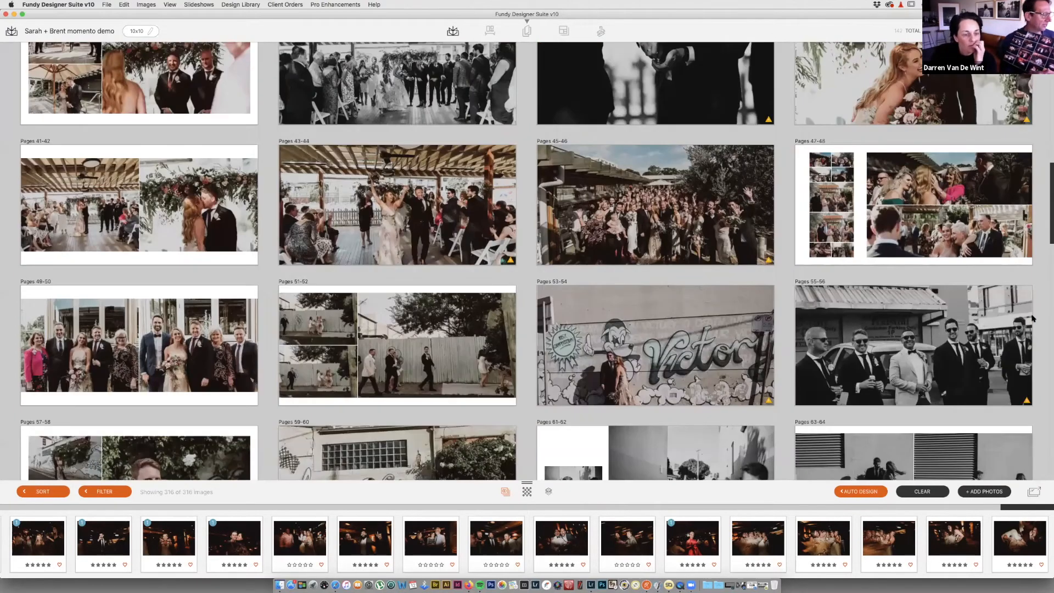
scroll(1032, 318, up, 10)
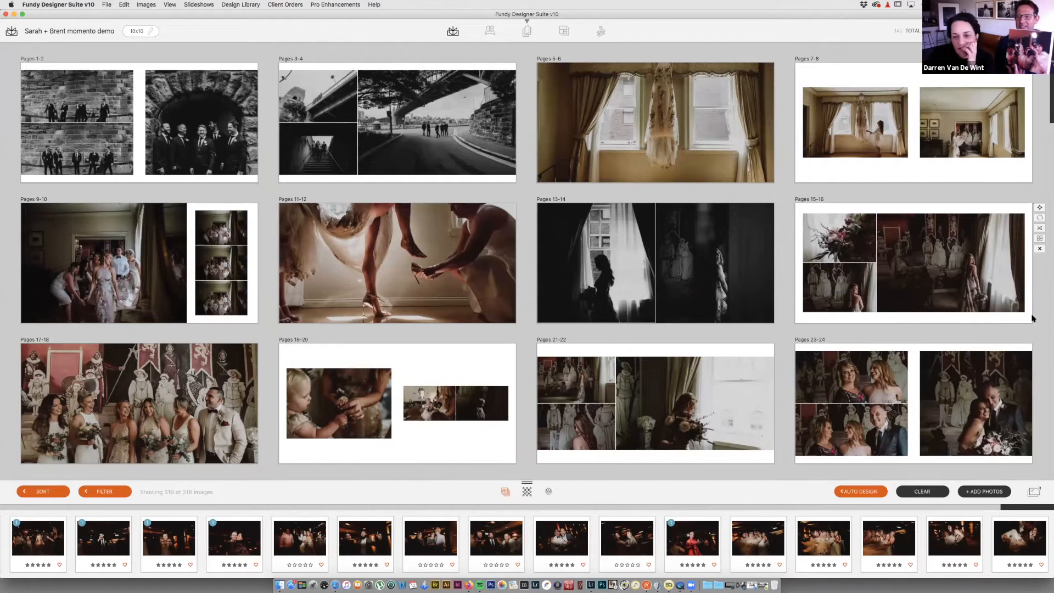
scroll(1031, 318, down, 5)
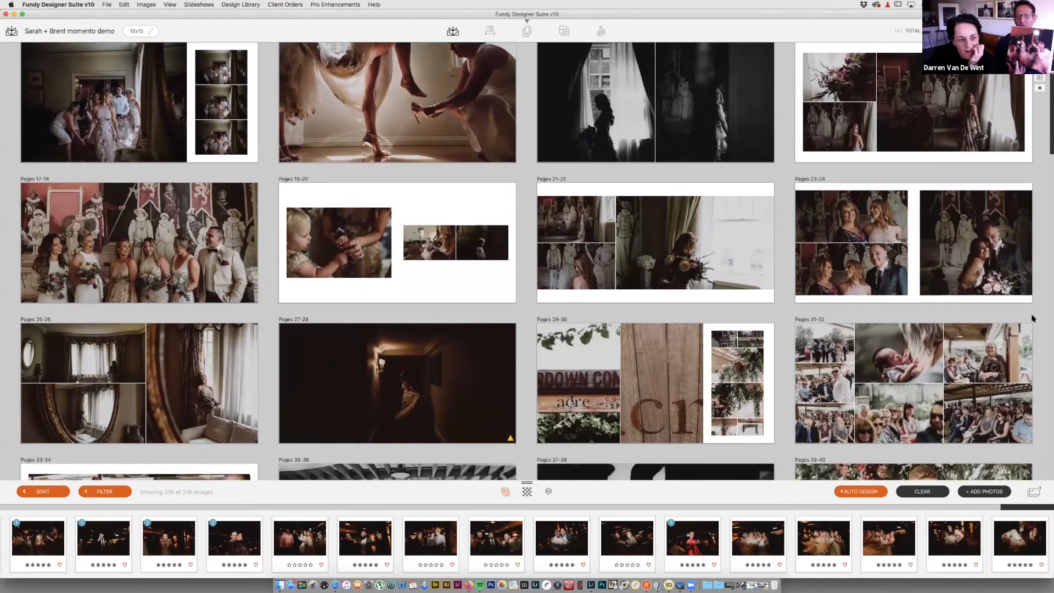
scroll(1032, 318, down, 3)
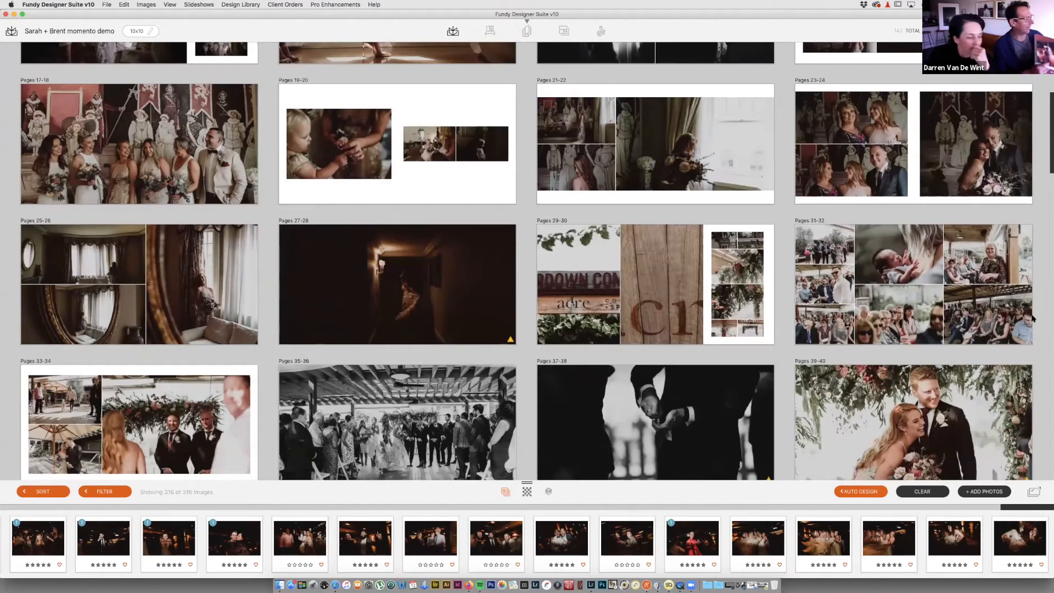
scroll(1032, 319, down, 5)
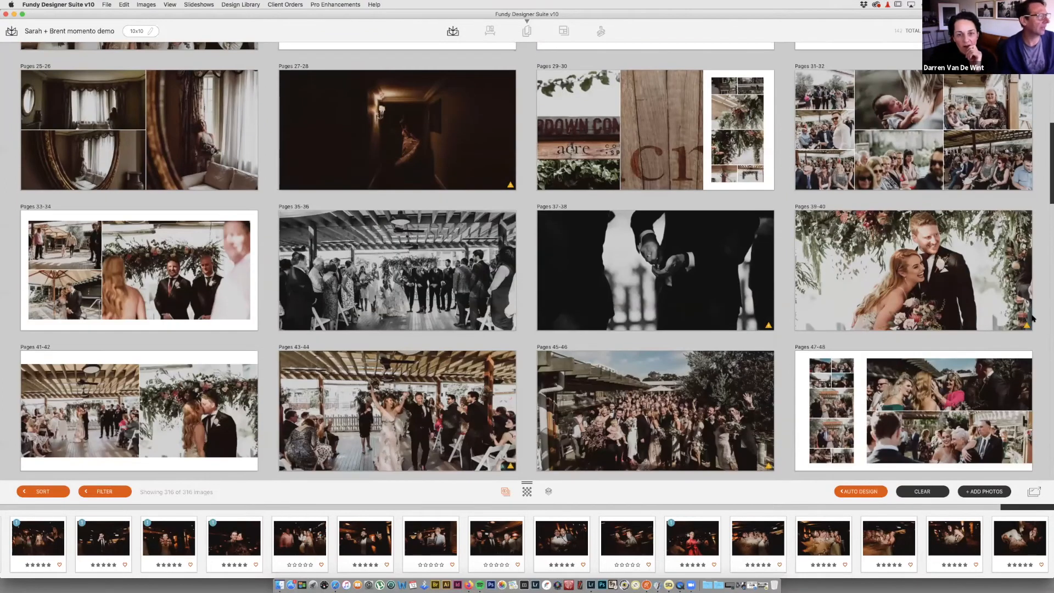
scroll(1032, 319, up, 10)
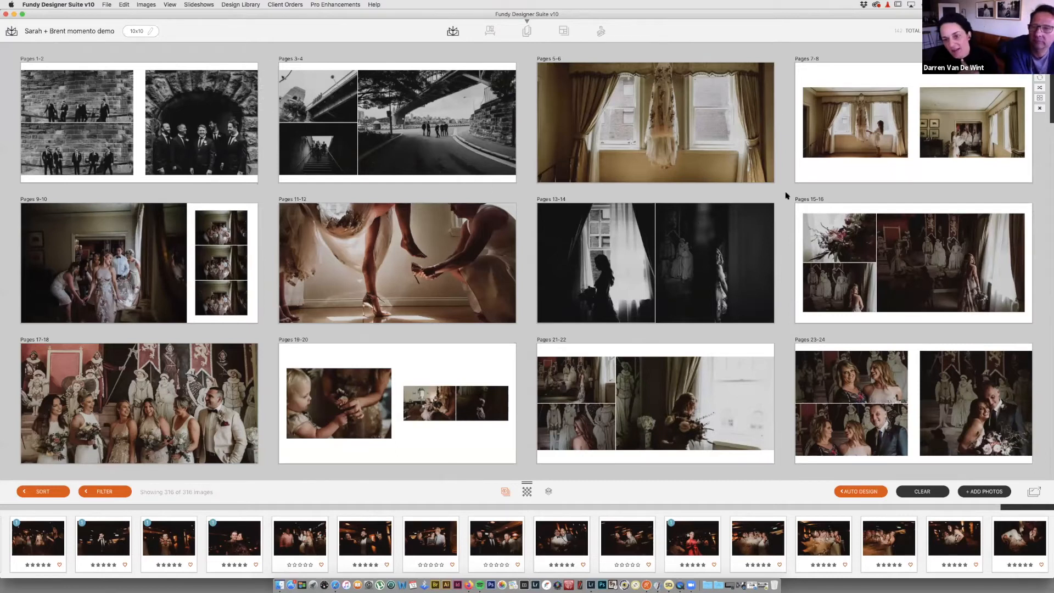
scroll(751, 276, down, 2)
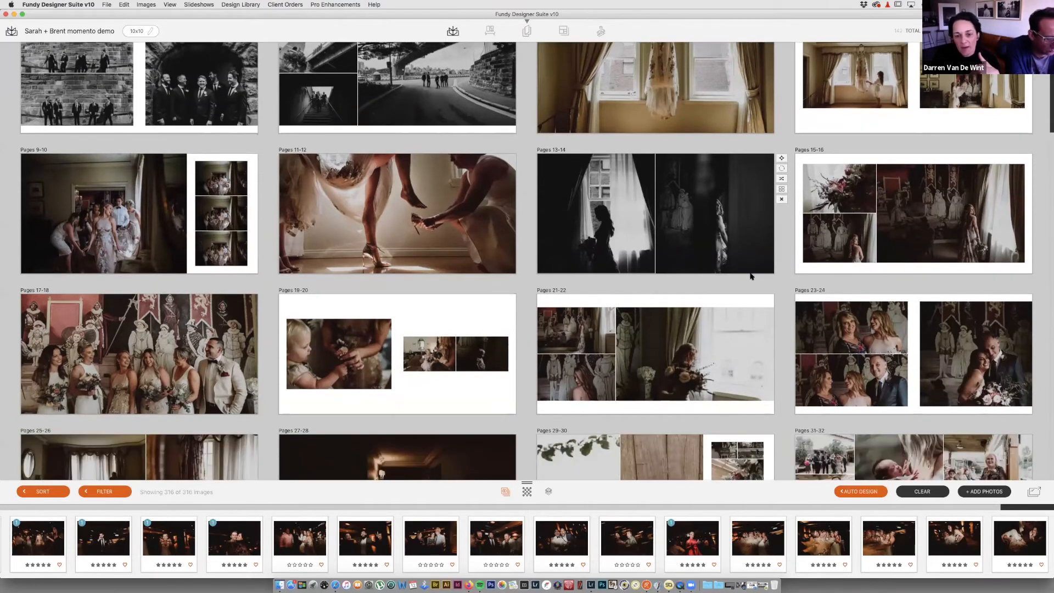
scroll(751, 276, down, 2)
scroll(752, 276, down, 3)
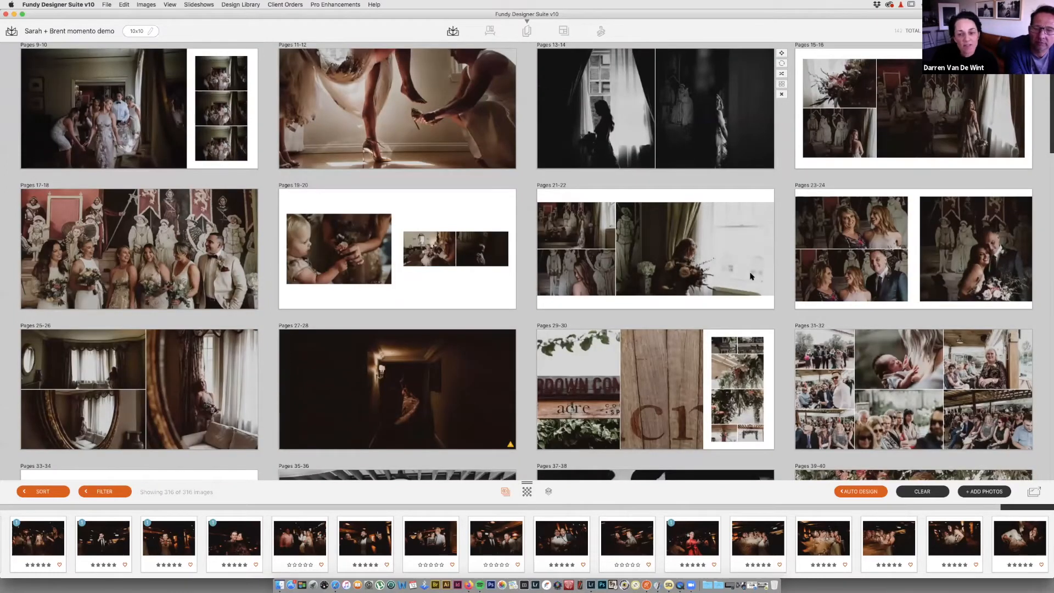
scroll(751, 276, down, 2)
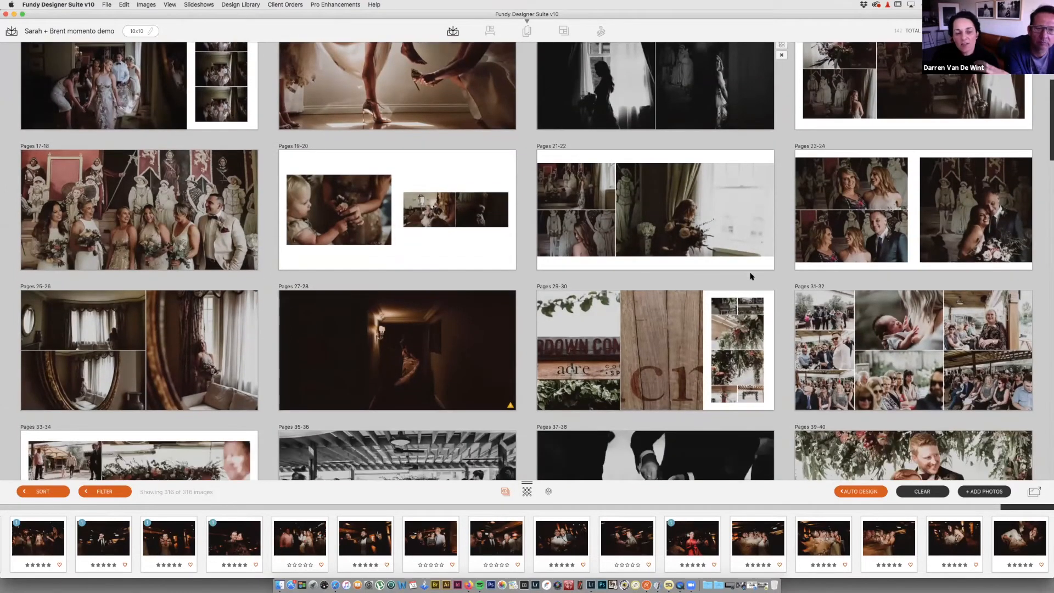
scroll(751, 276, down, 5)
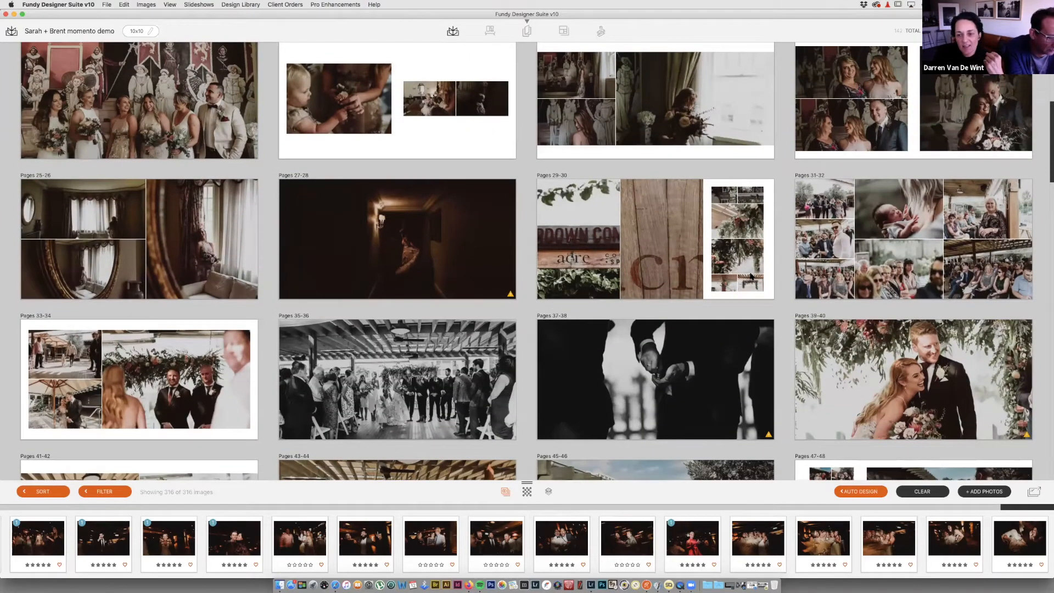
scroll(752, 276, down, 2)
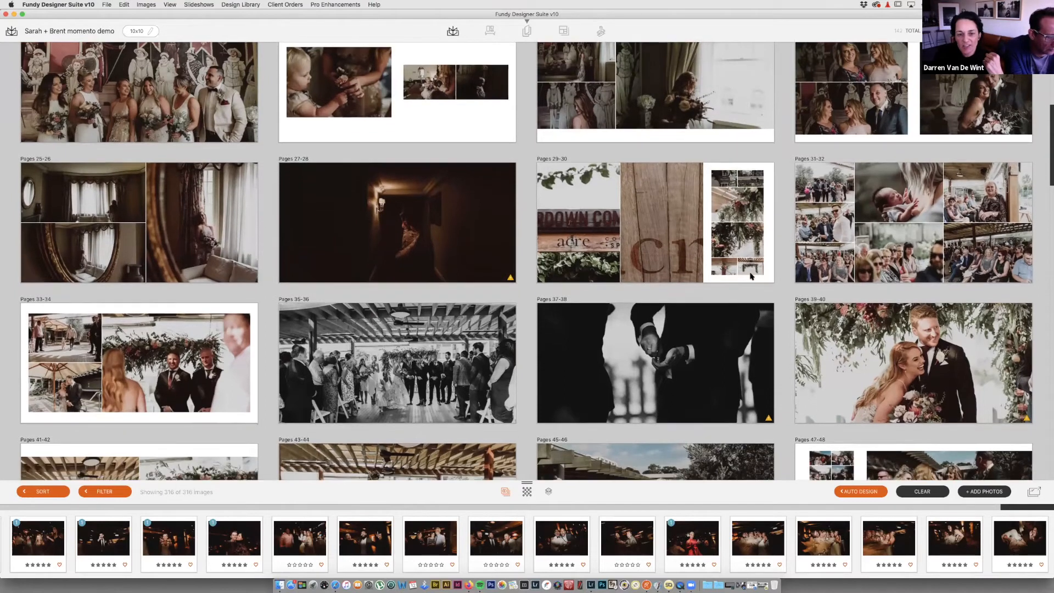
scroll(752, 276, down, 1)
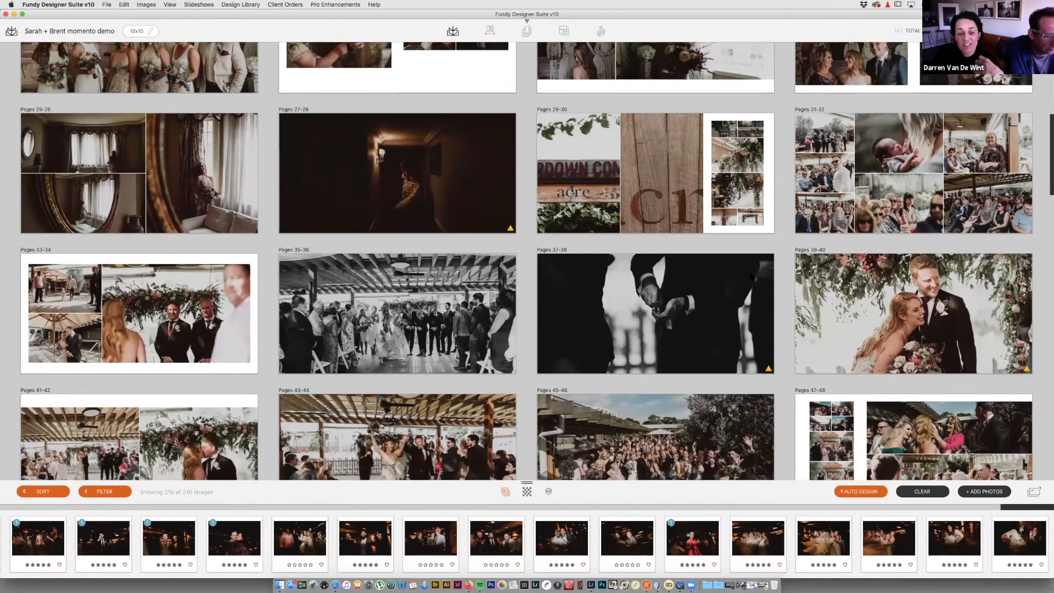
scroll(751, 276, down, 1)
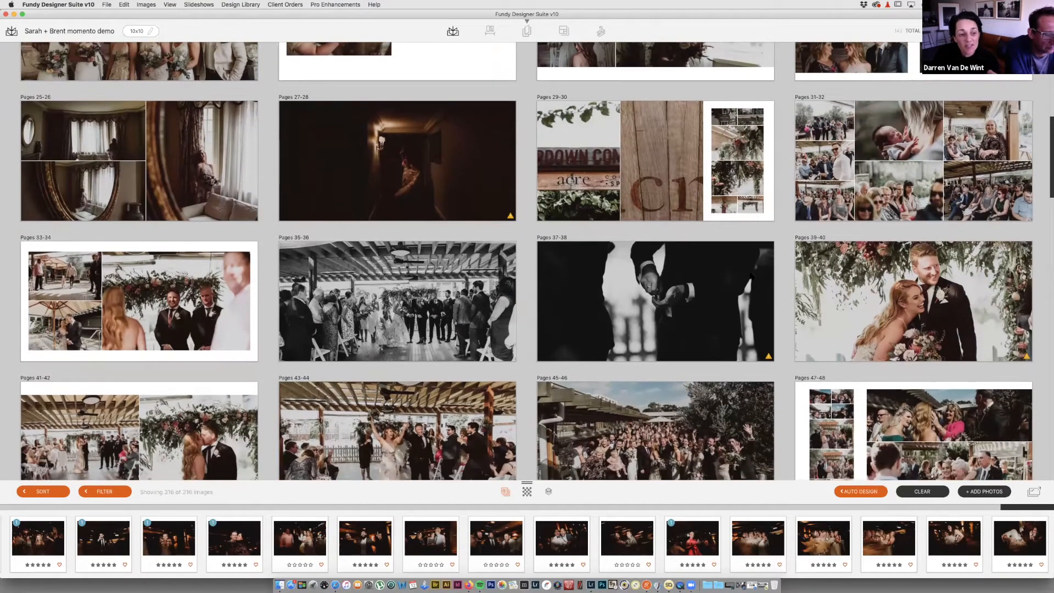
scroll(752, 276, down, 5)
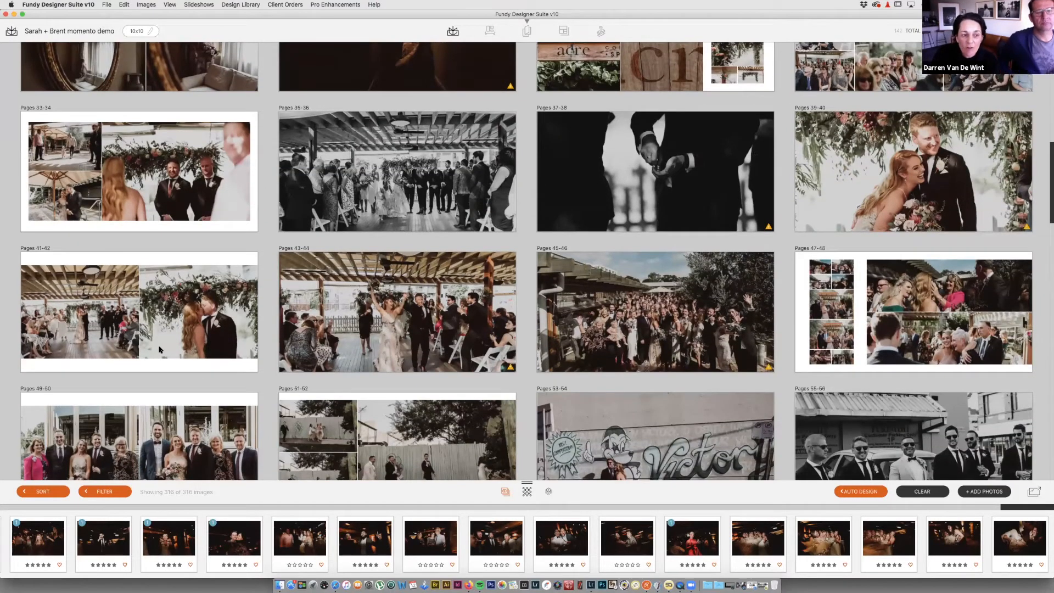
scroll(157, 350, down, 5)
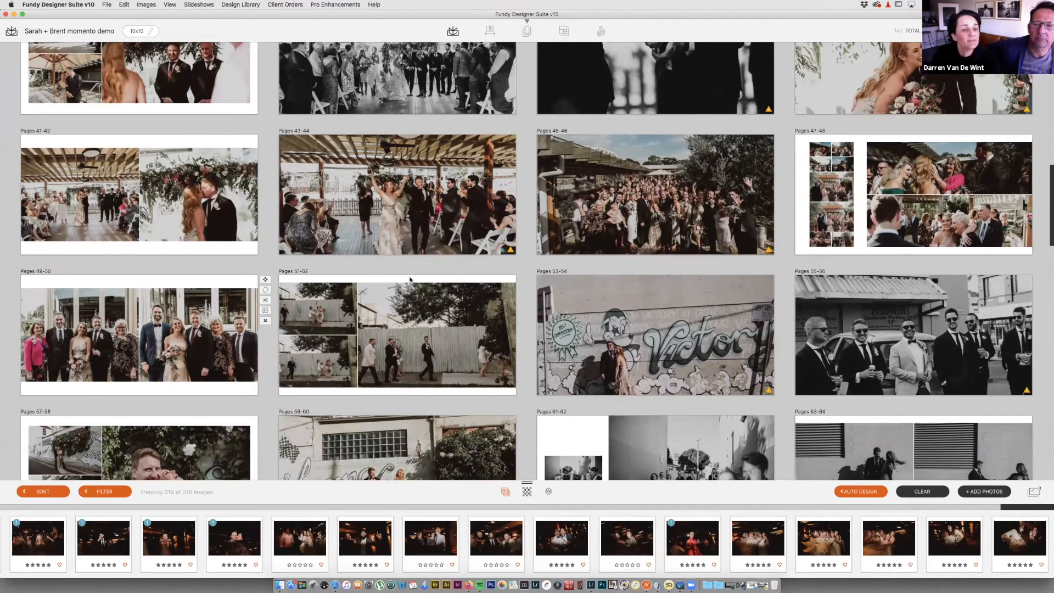
scroll(410, 279, up, 7)
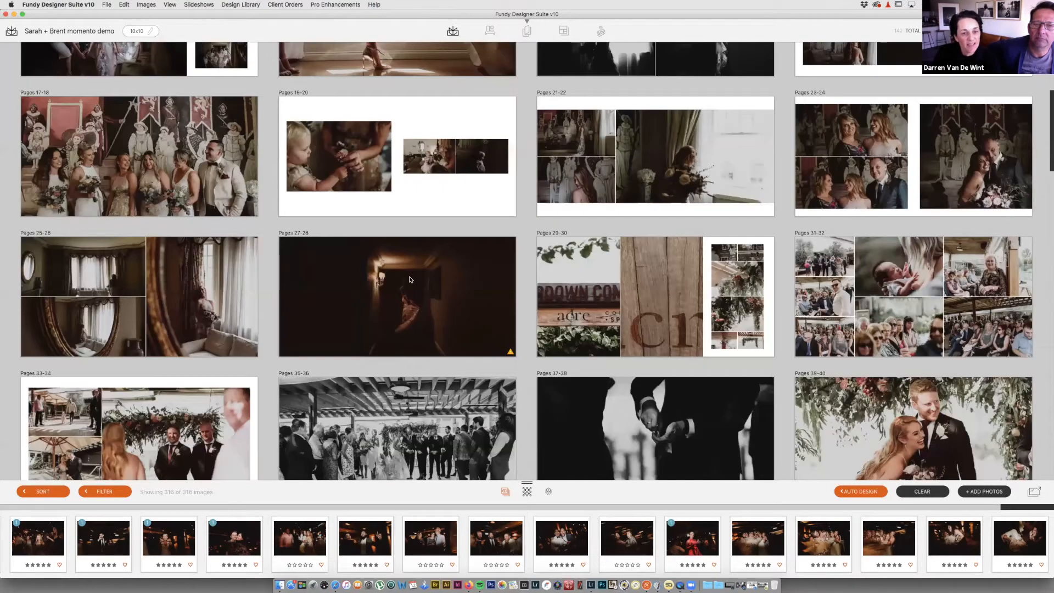
scroll(410, 279, up, 5)
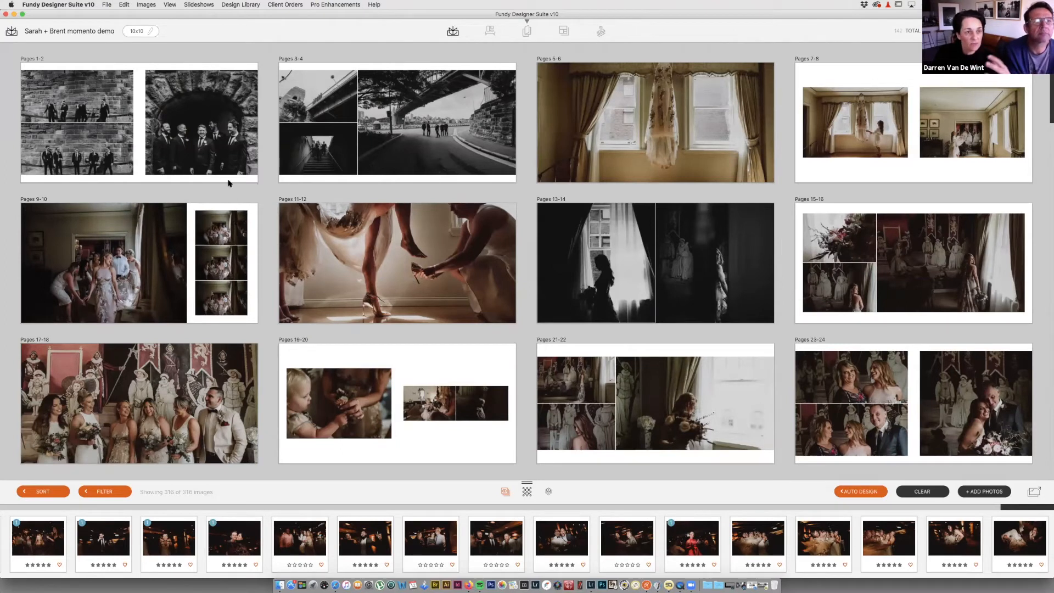
Step: Drag the Pages 79-80 embracing-couple spread to the first position, making it Pages 1-2
mouse_move(235, 166)
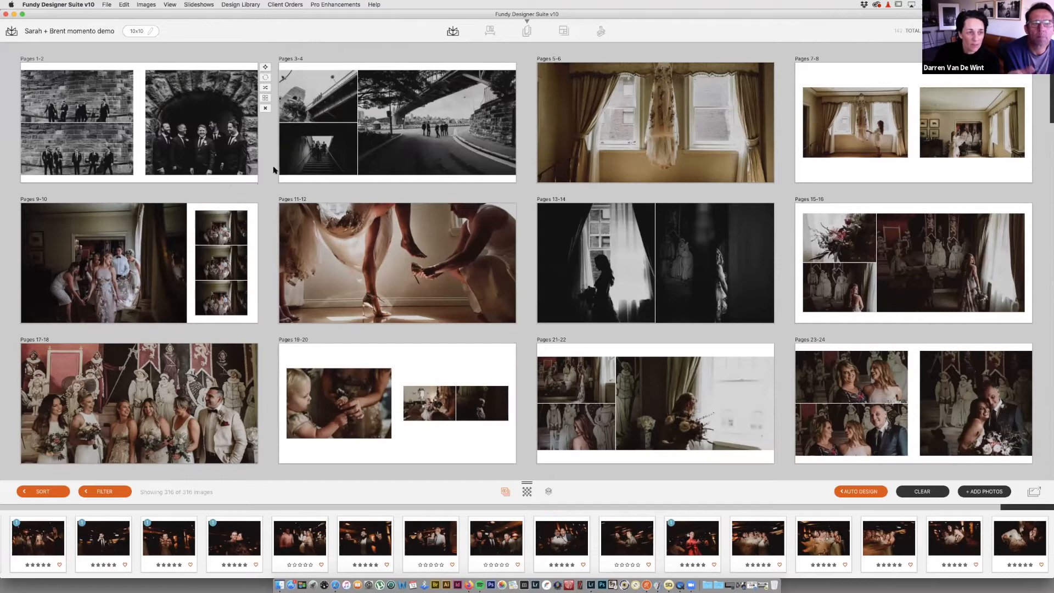
scroll(540, 269, down, 1)
scroll(541, 269, down, 3)
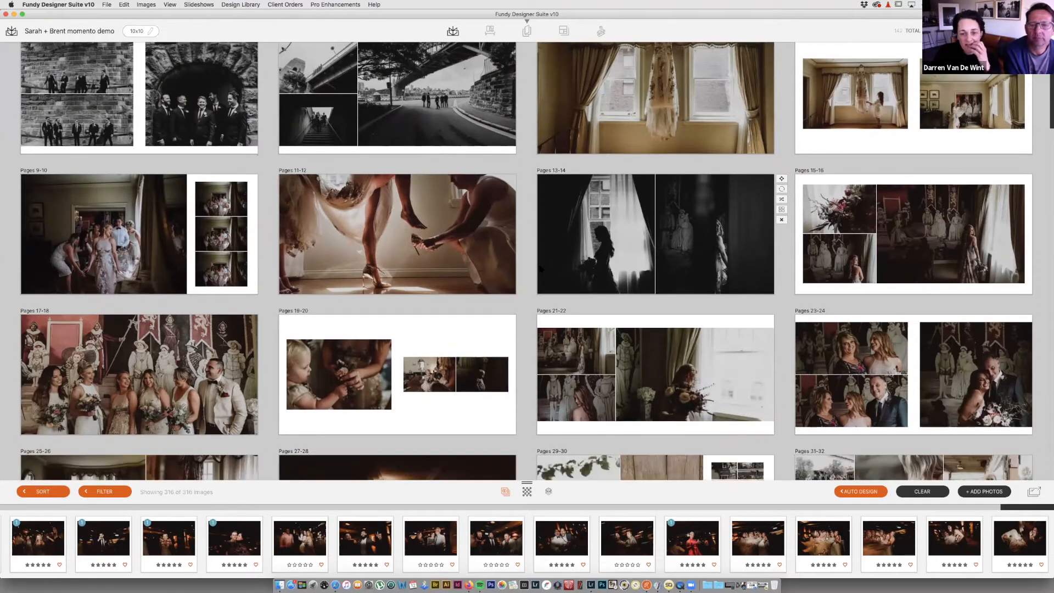
scroll(540, 269, down, 10)
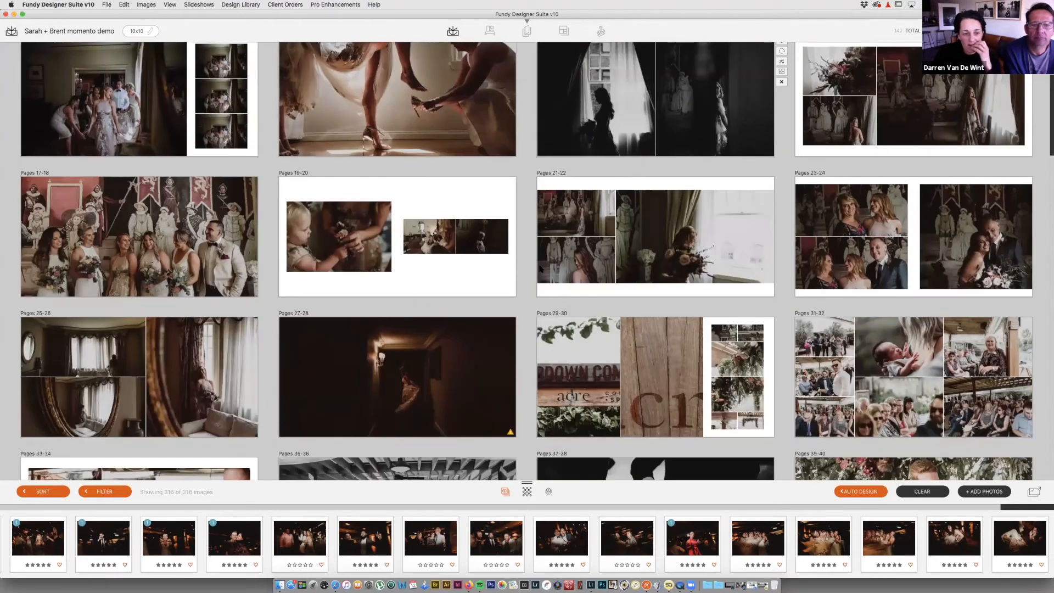
scroll(541, 269, down, 20)
scroll(540, 269, down, 20)
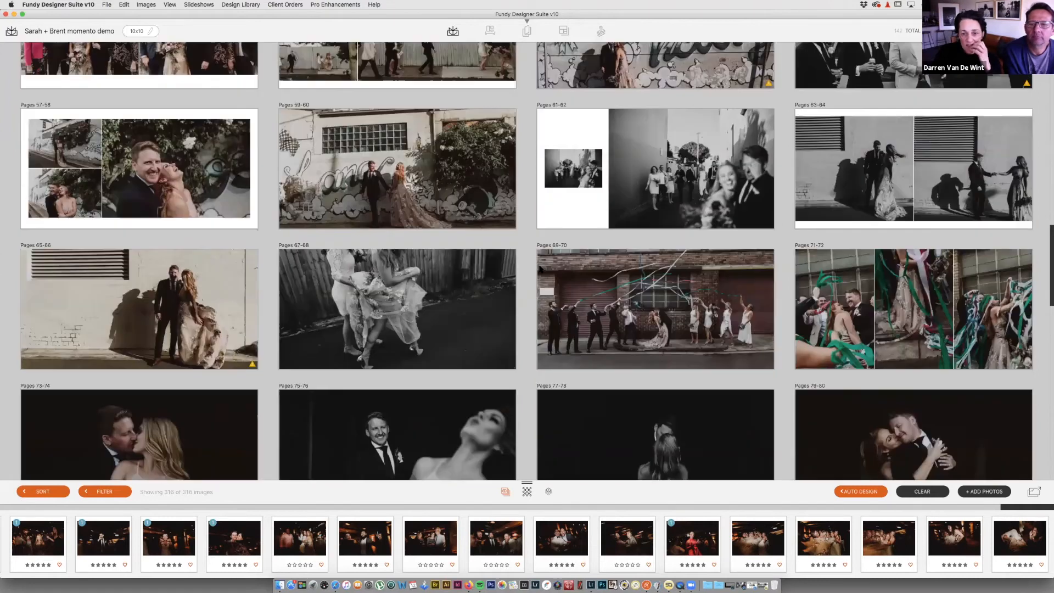
scroll(981, 280, down, 13)
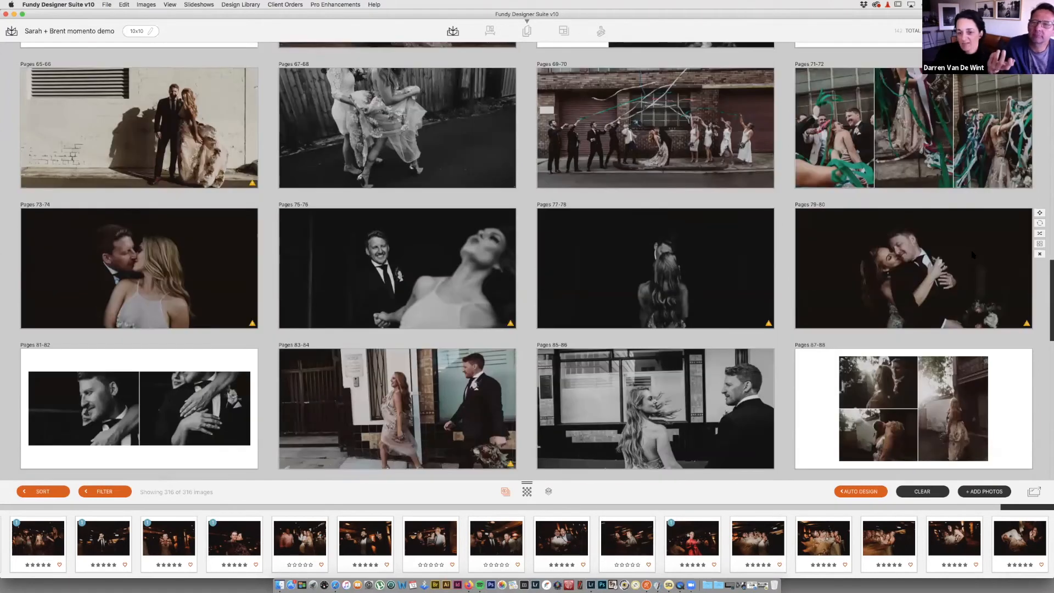
scroll(971, 255, up, 1)
drag(704, 143, 262, 73)
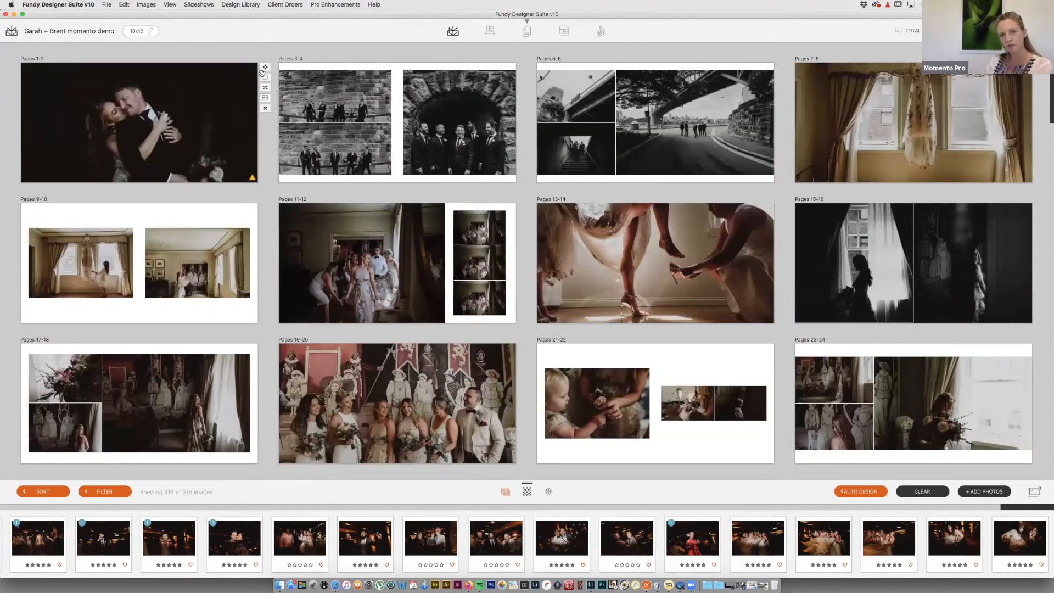
Step: Open Pages 1-2 and send its embracing-couple photo to Photoshop for editing
double_click(246, 160)
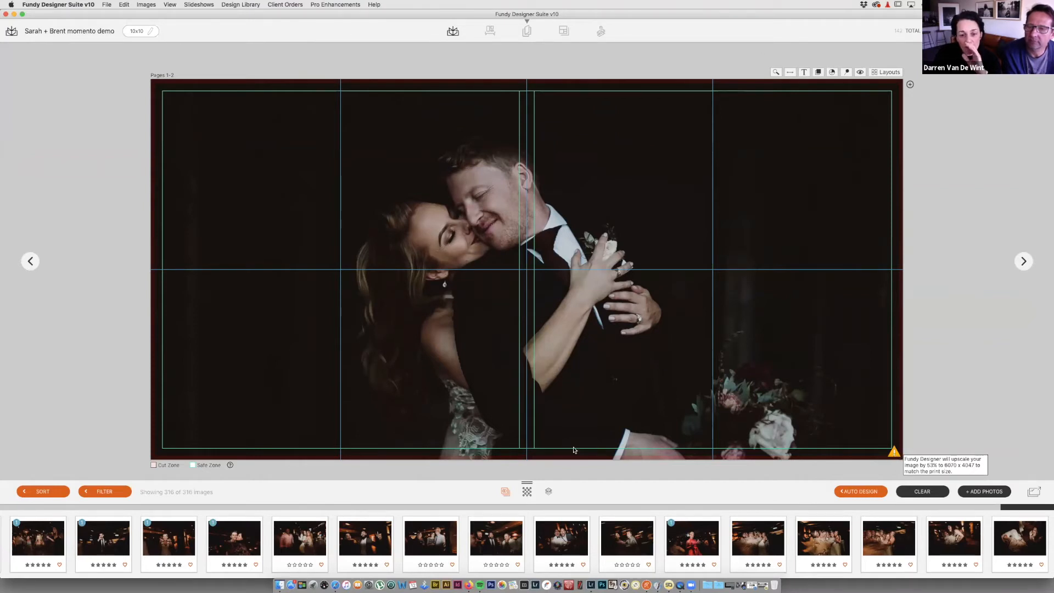
click(550, 442)
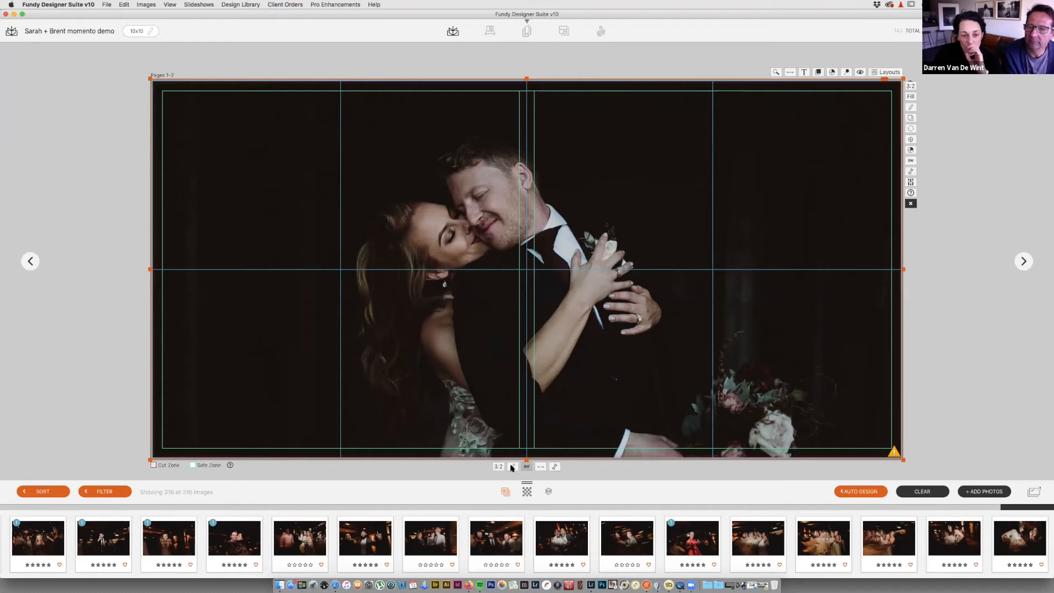
click(511, 467)
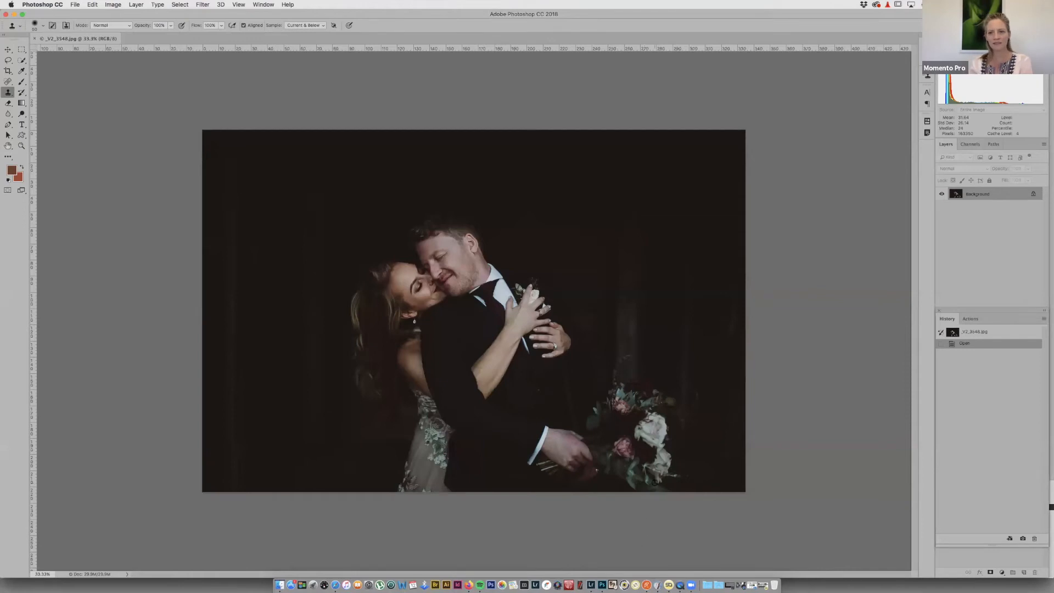
Step: Resize the couple photo to 20 inches wide at 300 Pixels/Inch
key(super+alt+i)
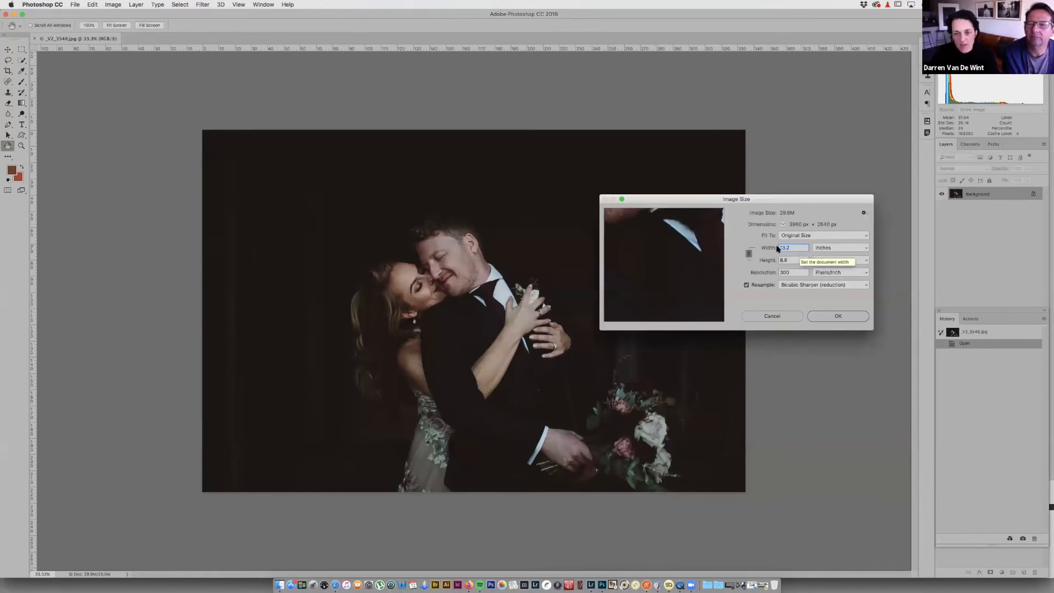
drag(773, 200, 757, 174)
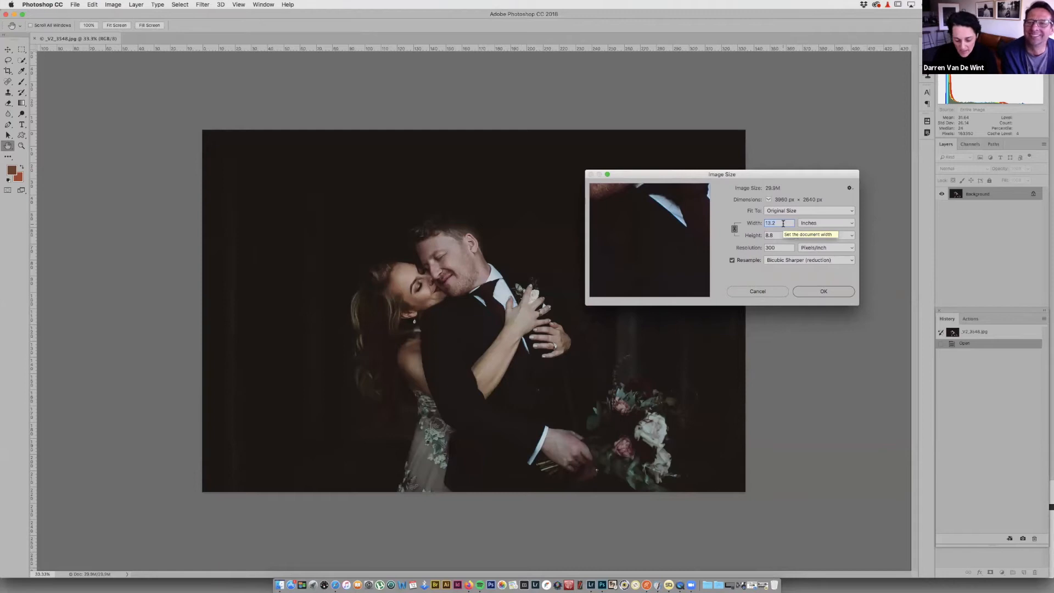
text(20)
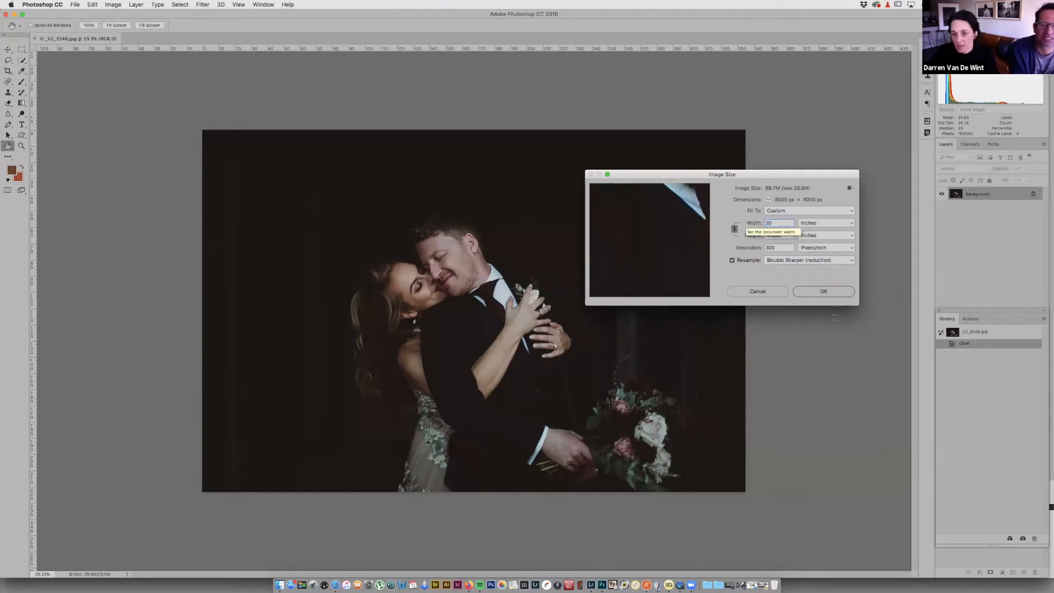
click(820, 292)
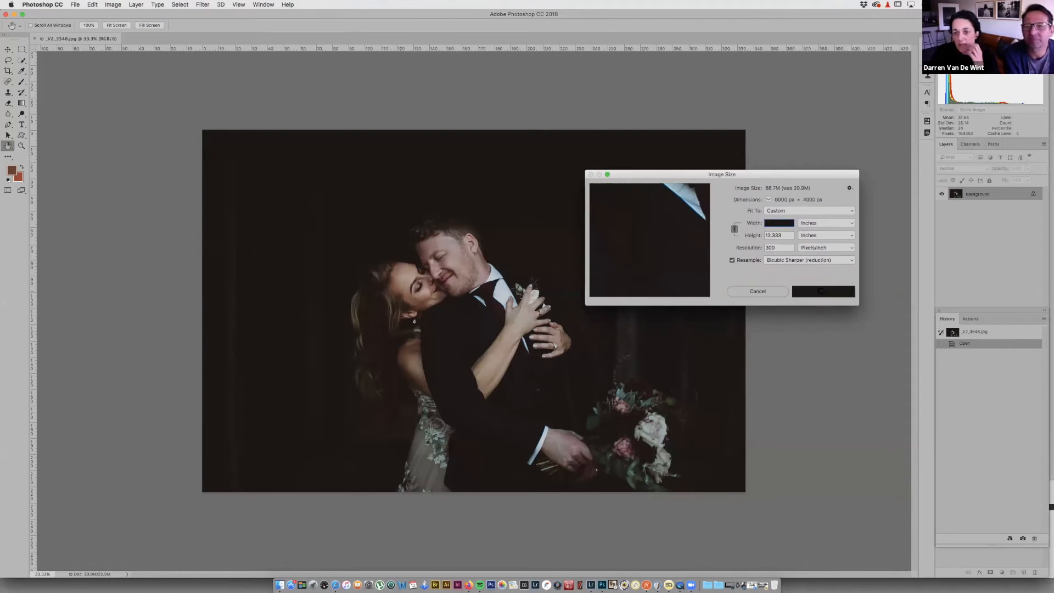
key(s)
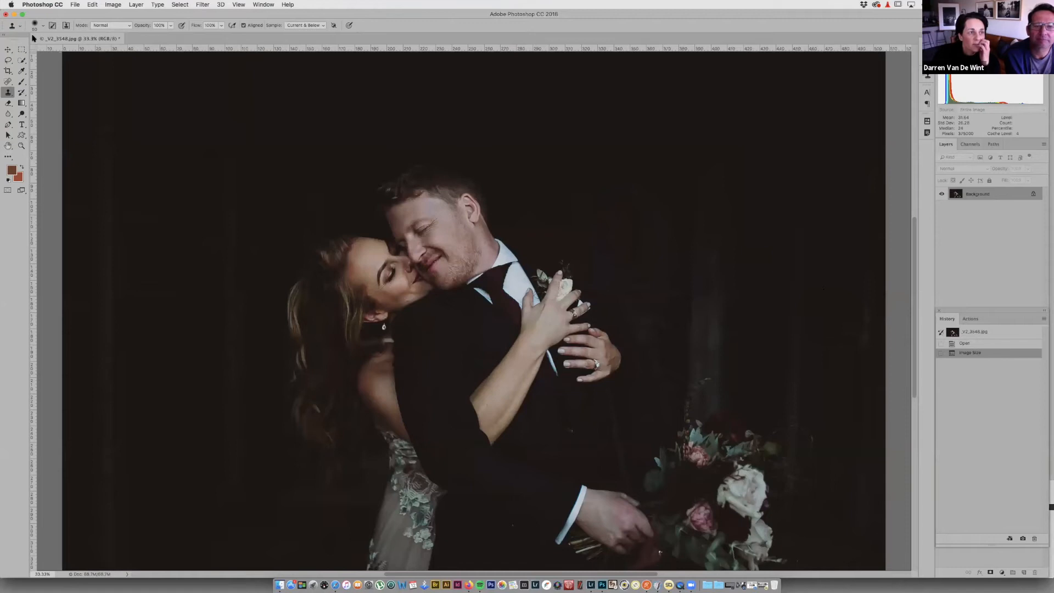
Step: Close the photo, saving the changes with the default JPEG options
click(35, 38)
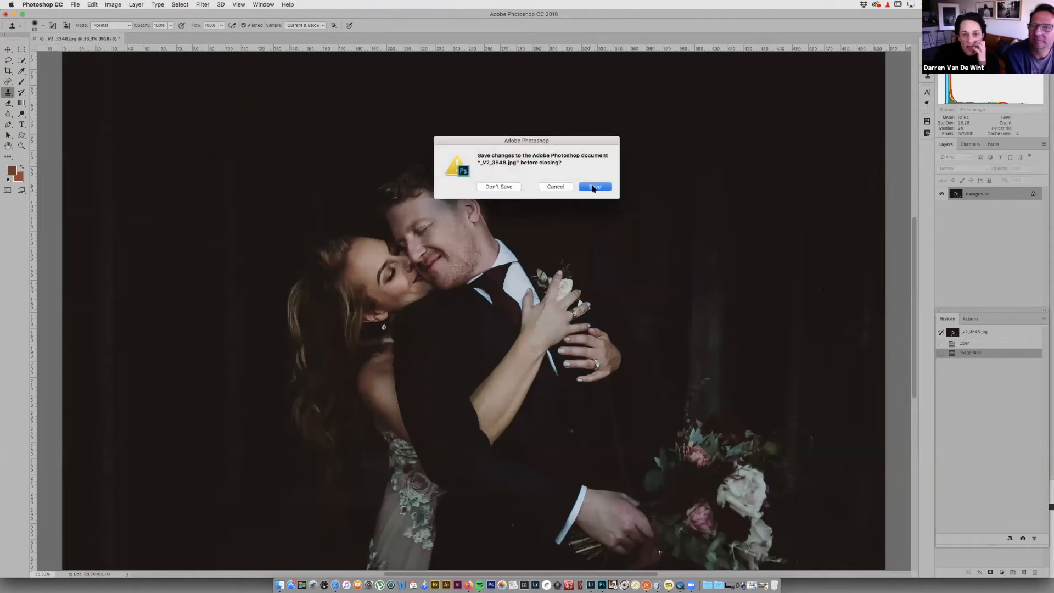
click(593, 188)
click(569, 255)
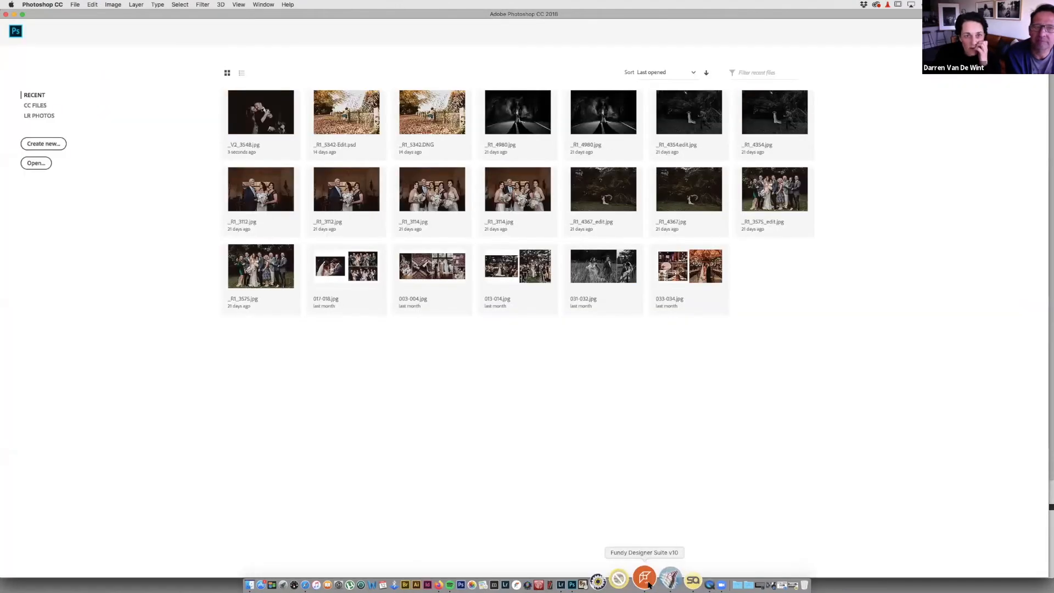
Step: Return to Fundy and reopen Pages 1-2 to load the edited couple photo, then go back to the overview
click(646, 582)
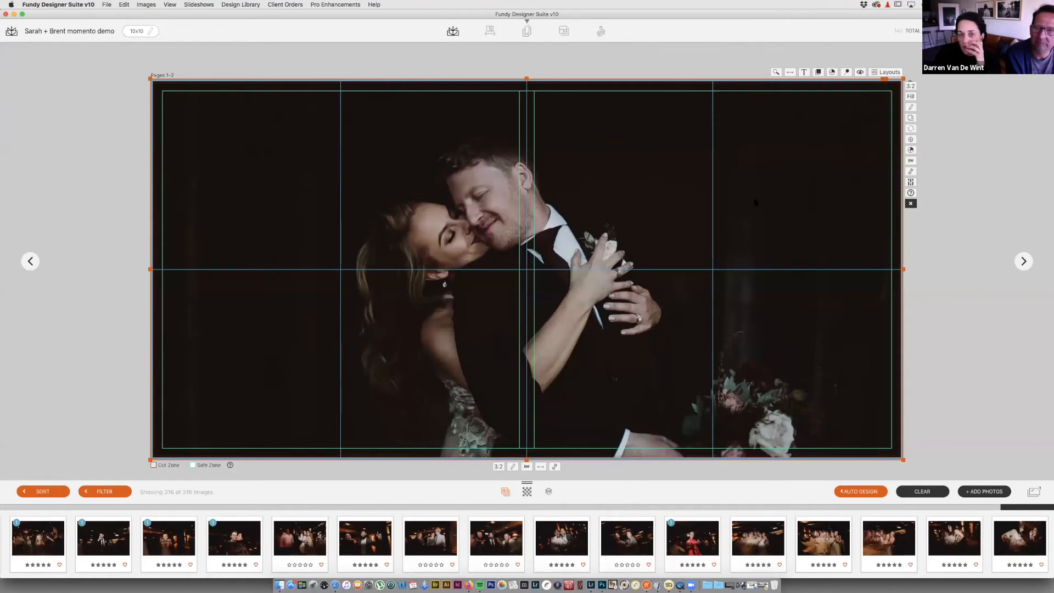
key(Escape)
double_click(222, 148)
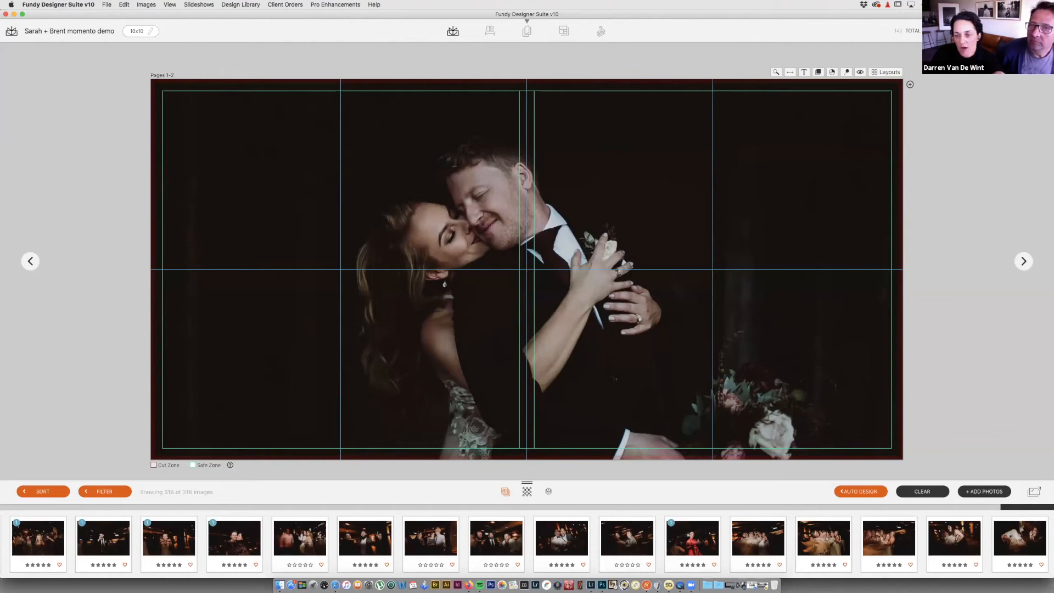
key(Escape)
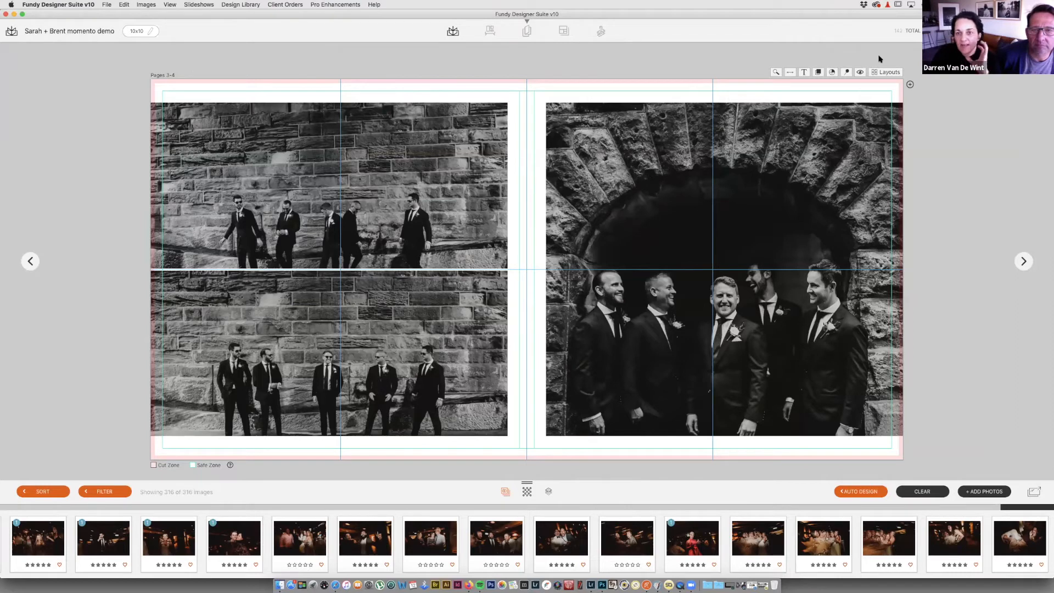
Step: Restore the cut/safe guides, flip Pages 3-4 so the arch photo is left, and browse alternative layouts
click(861, 72)
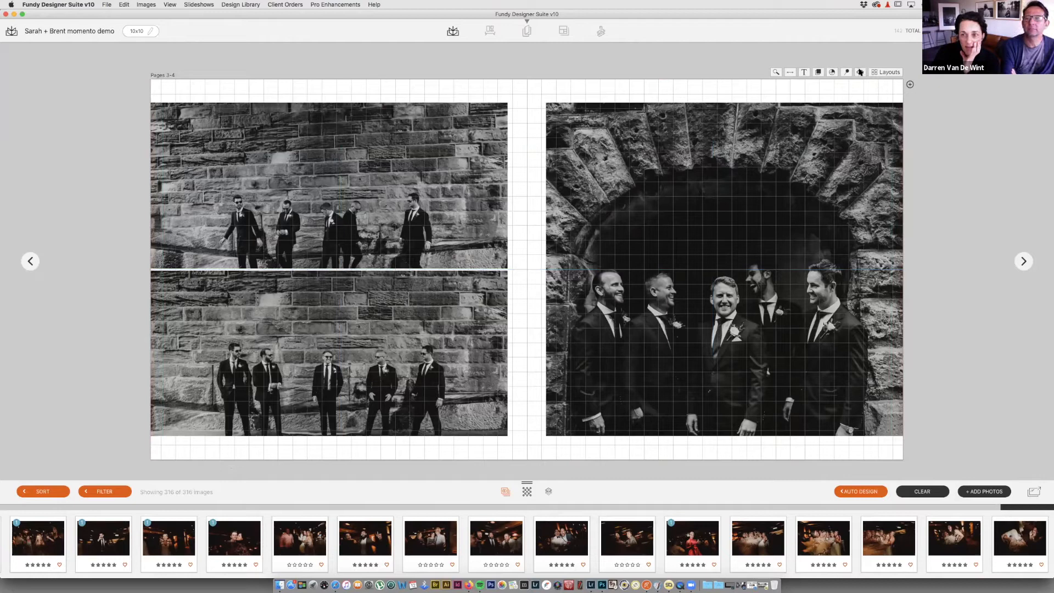
click(861, 73)
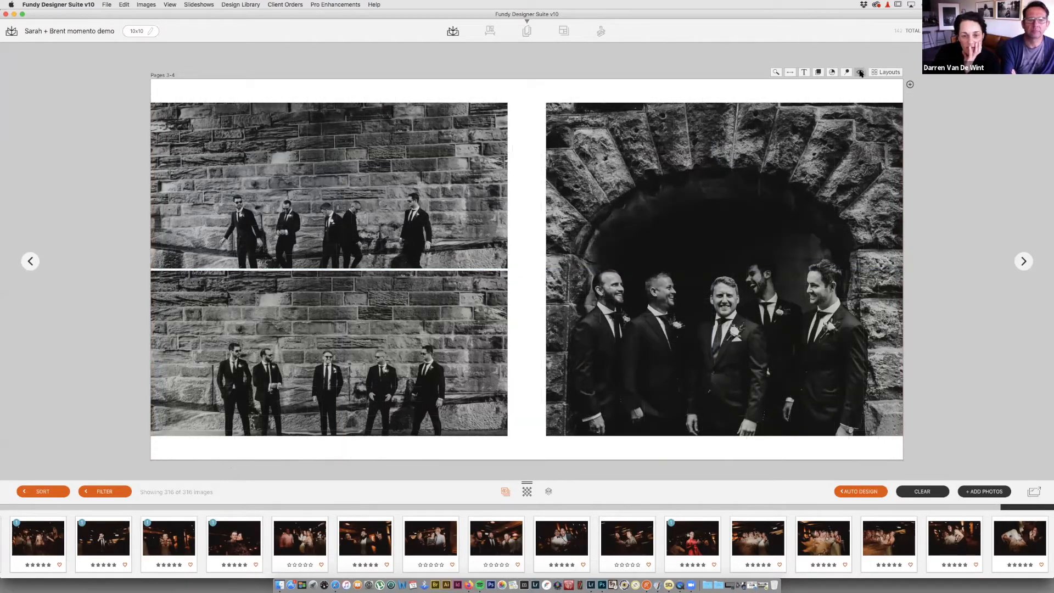
click(861, 73)
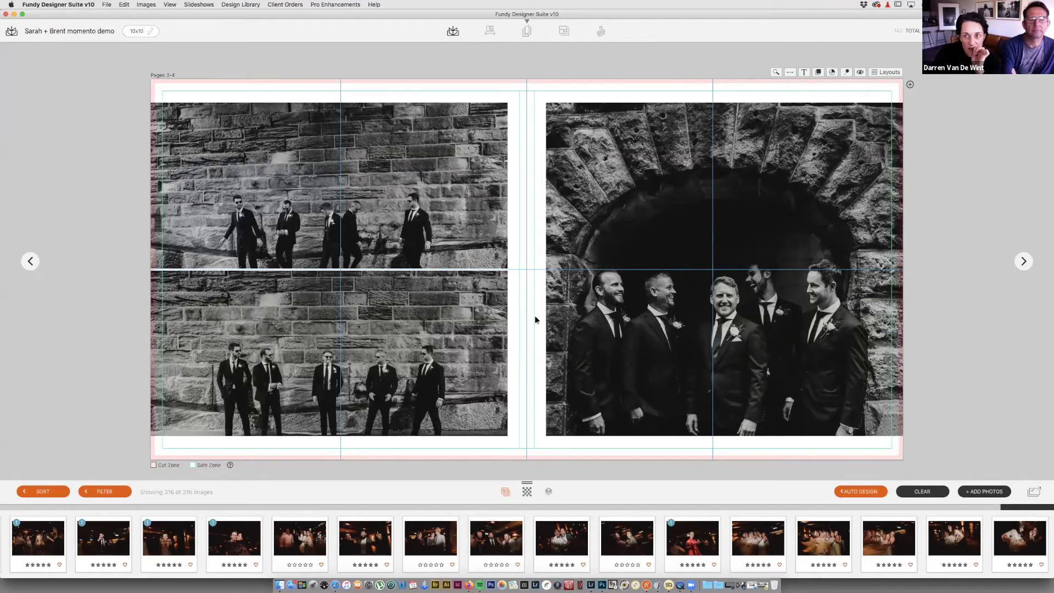
click(789, 73)
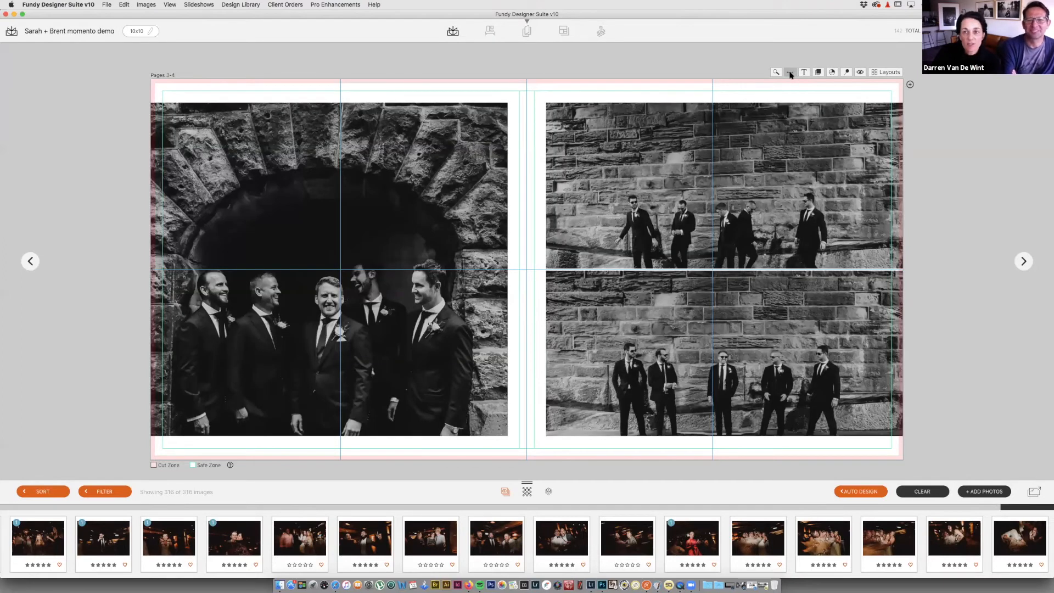
click(790, 73)
click(789, 73)
click(790, 73)
click(790, 73)
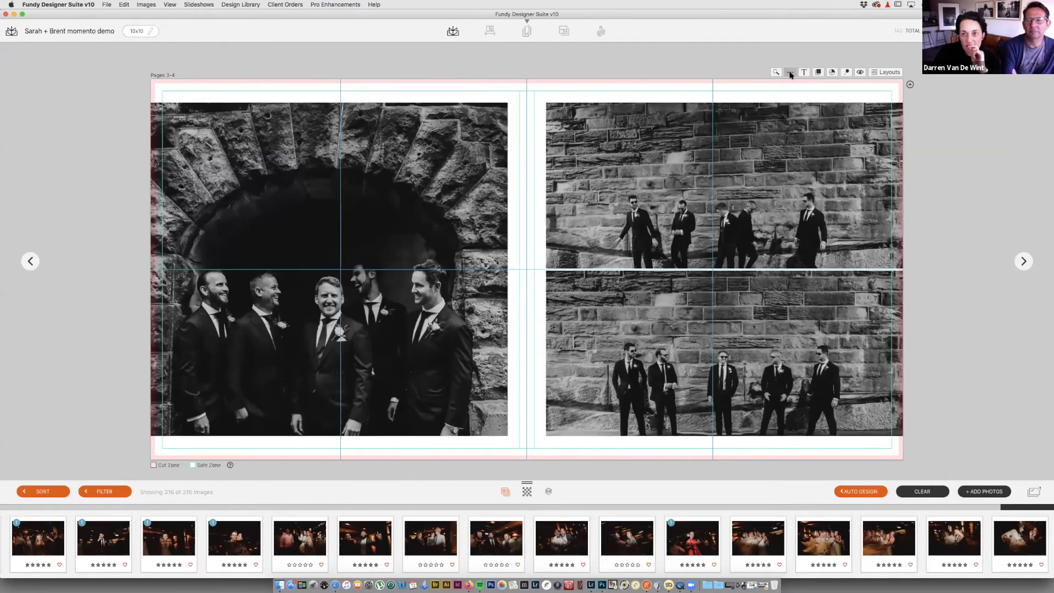
click(885, 73)
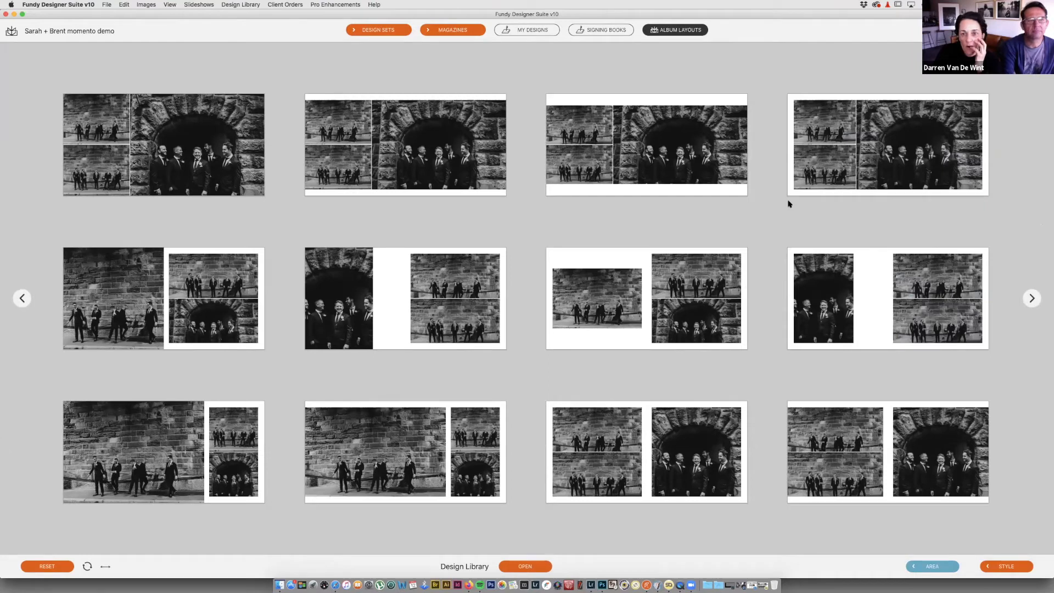
Step: Apply the third alternative layout, nudge the arch photo up, and zoom and recenter the bottom-left wall photo
click(700, 170)
drag(679, 304, 675, 281)
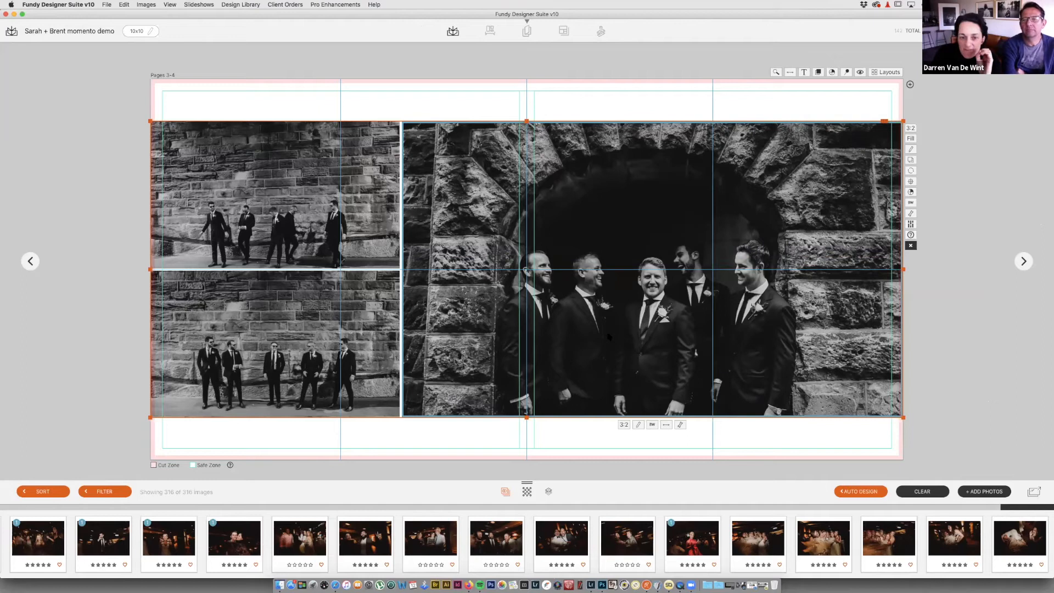
click(314, 340)
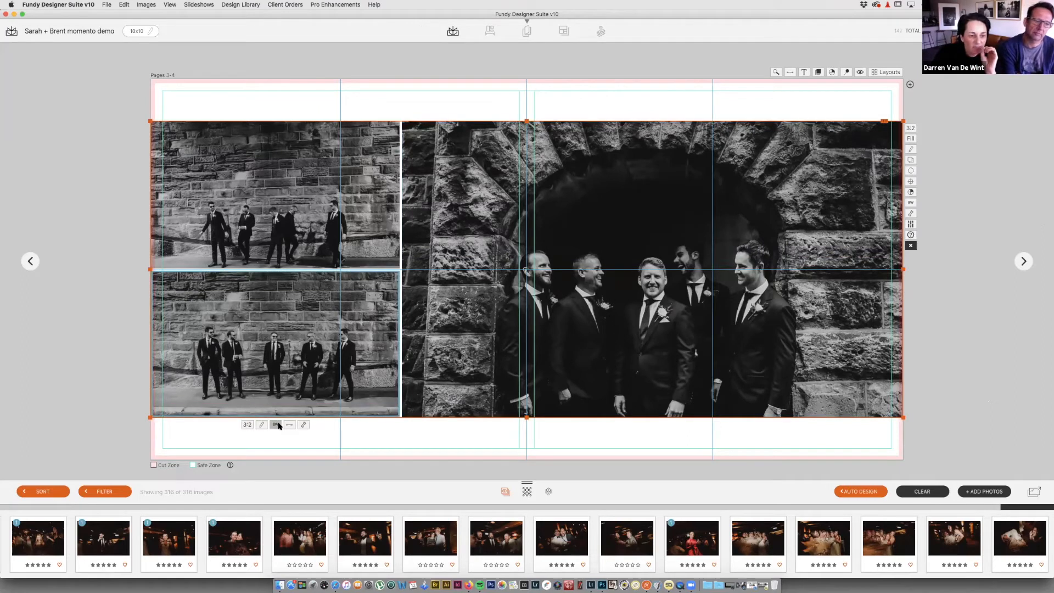
click(304, 425)
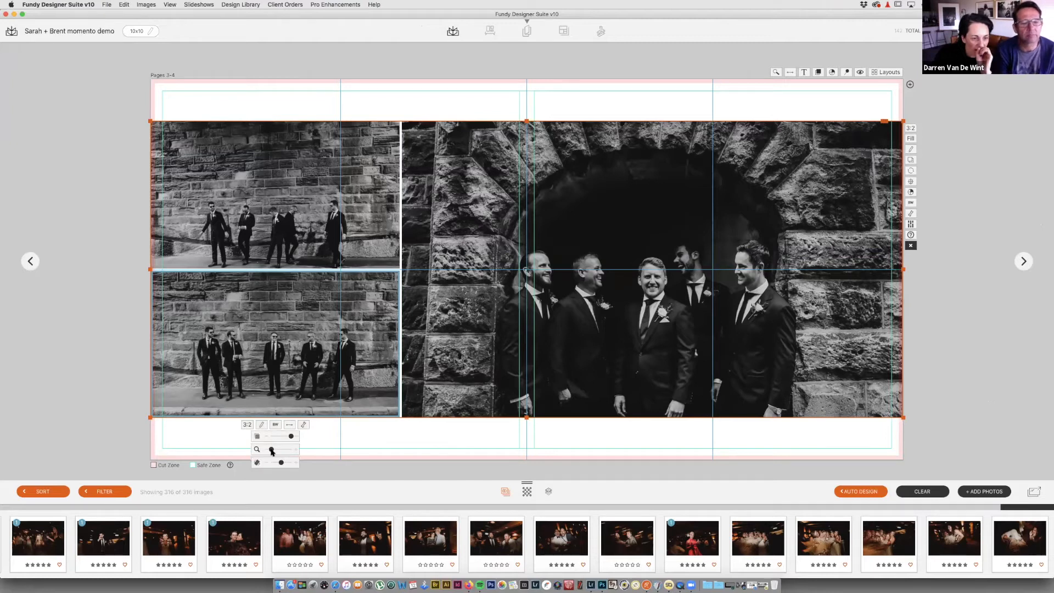
drag(271, 449, 274, 450)
drag(274, 360, 272, 351)
drag(286, 308, 289, 319)
Step: Zoom in slightly on the top-left wall photo and shift it up in its frame
drag(281, 208, 281, 198)
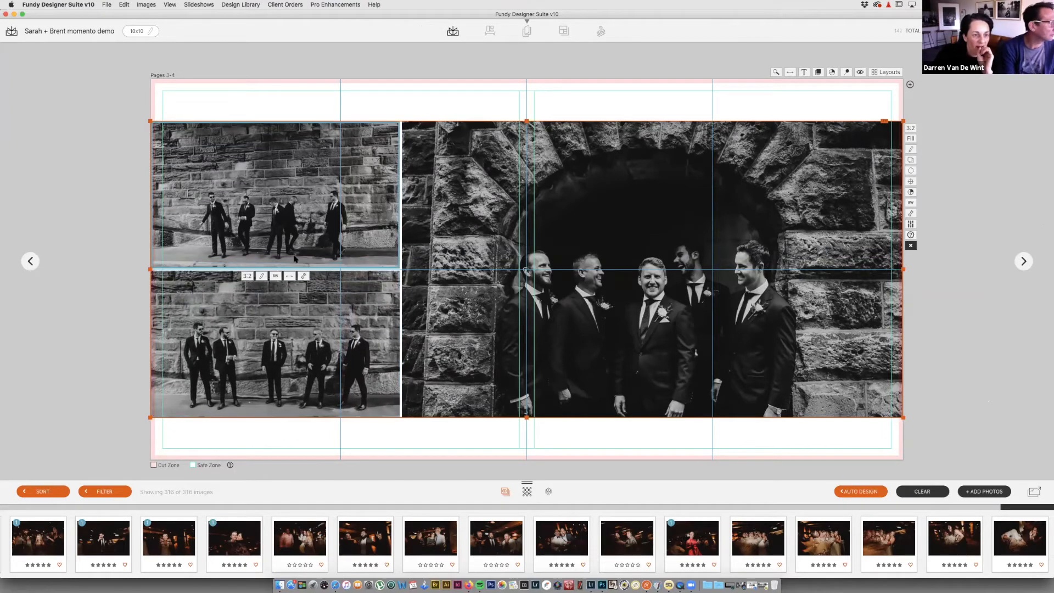
click(304, 275)
drag(271, 301, 275, 301)
drag(287, 196, 286, 185)
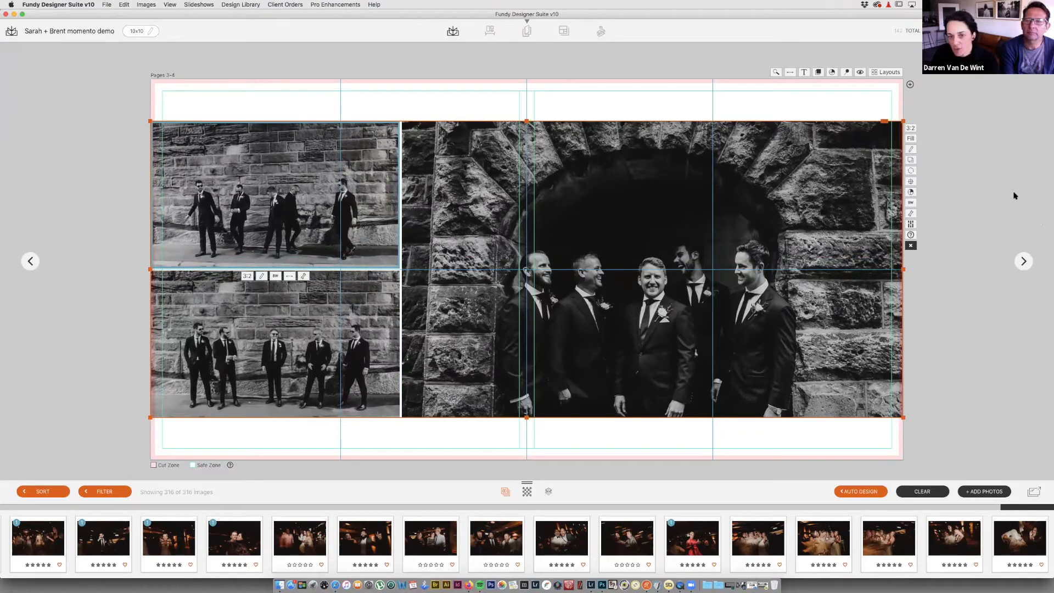
Step: Zoom into the large arch group photo and pan it right and up, then return to the overview
click(647, 295)
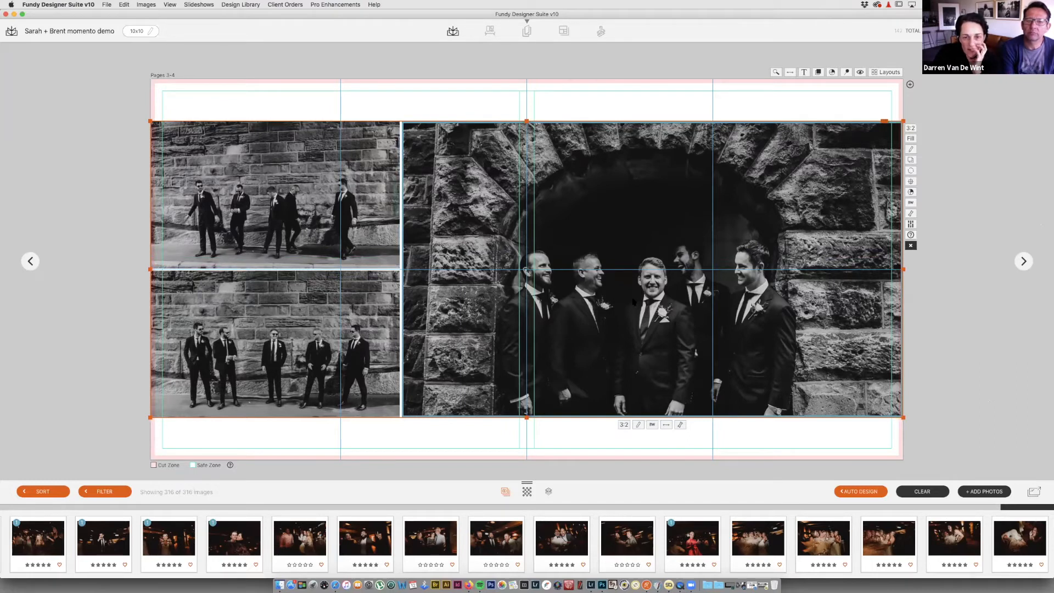
click(680, 424)
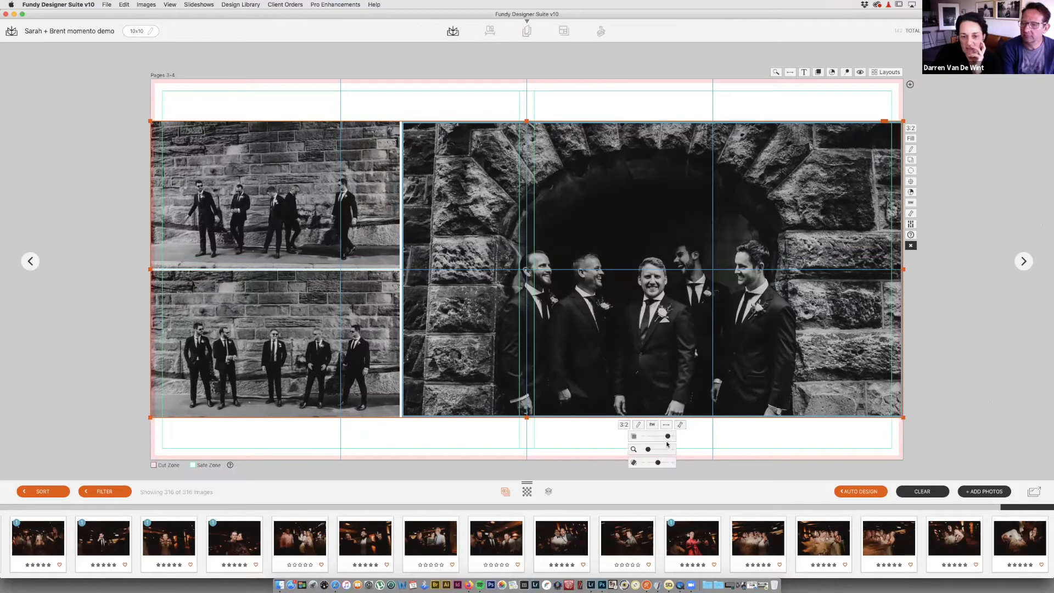
drag(648, 450, 650, 450)
drag(705, 314, 724, 303)
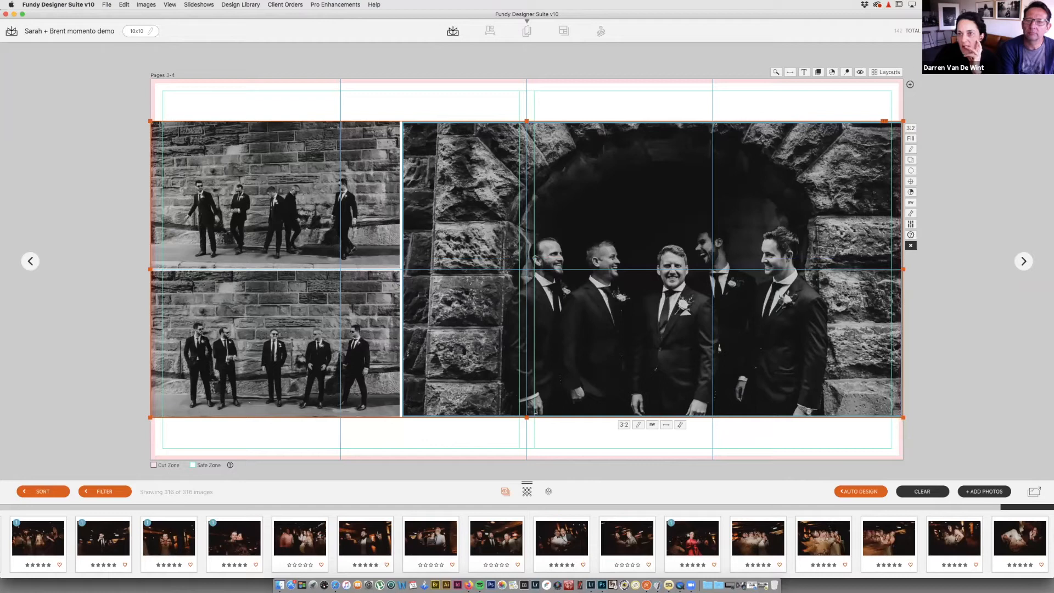
click(527, 31)
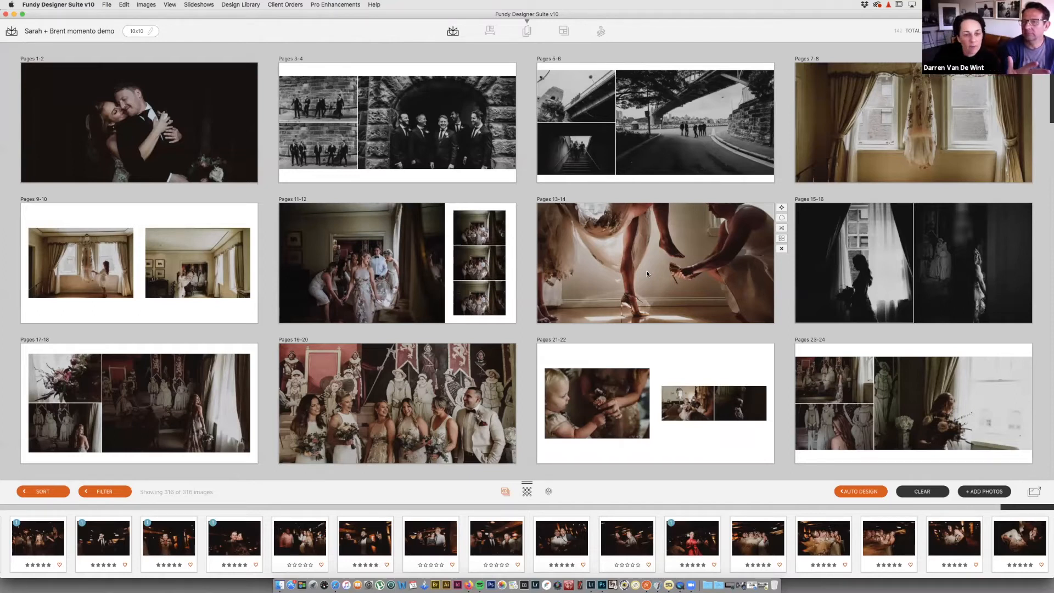
Step: Check the two-photo dress spread on Pages 9-10, then delete it
scroll(647, 272, down, 1)
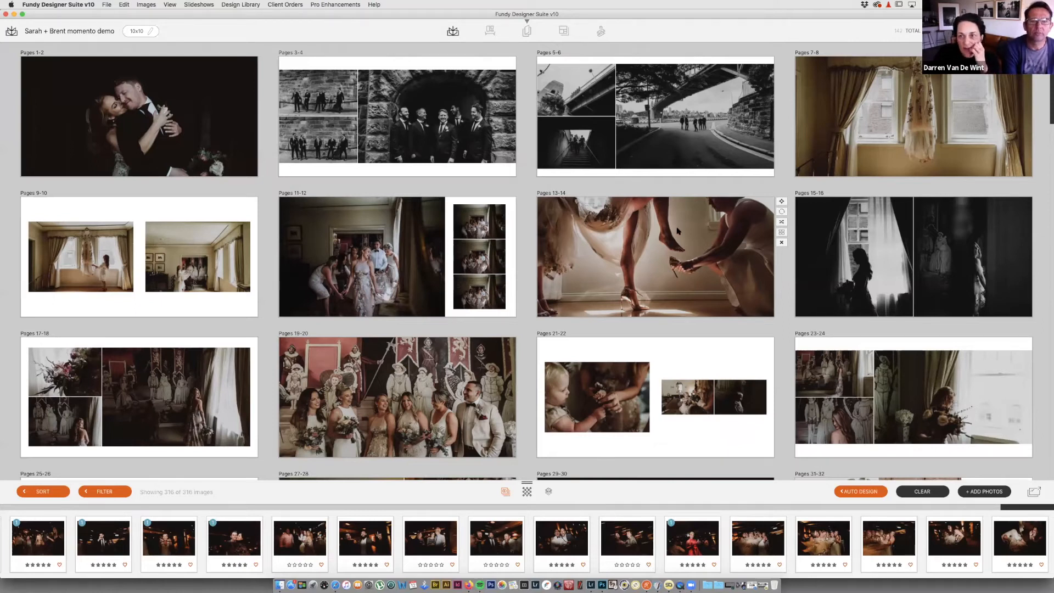
scroll(899, 150, up, 2)
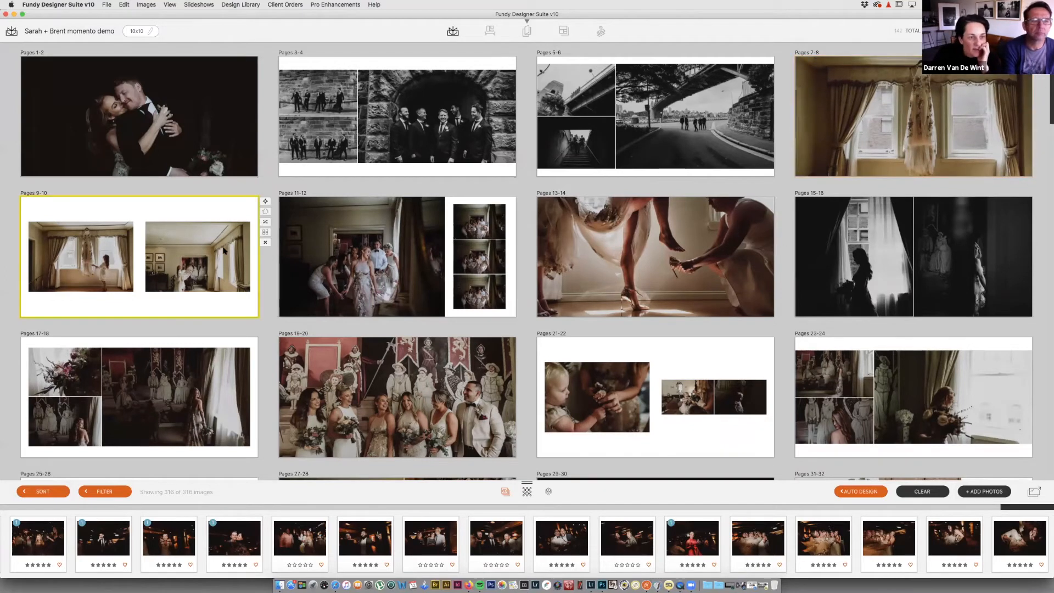
double_click(252, 252)
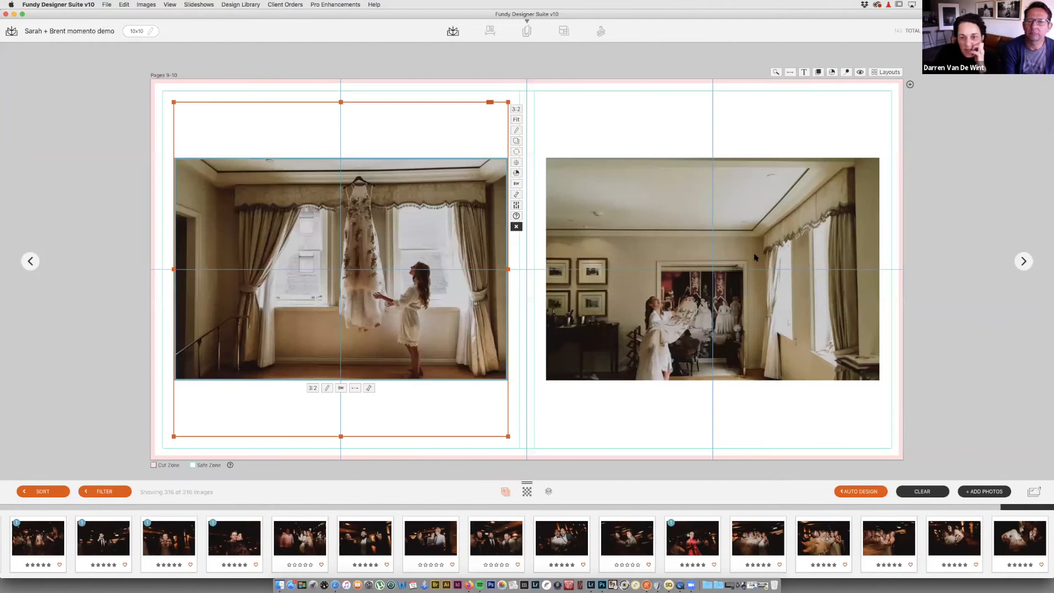
click(746, 241)
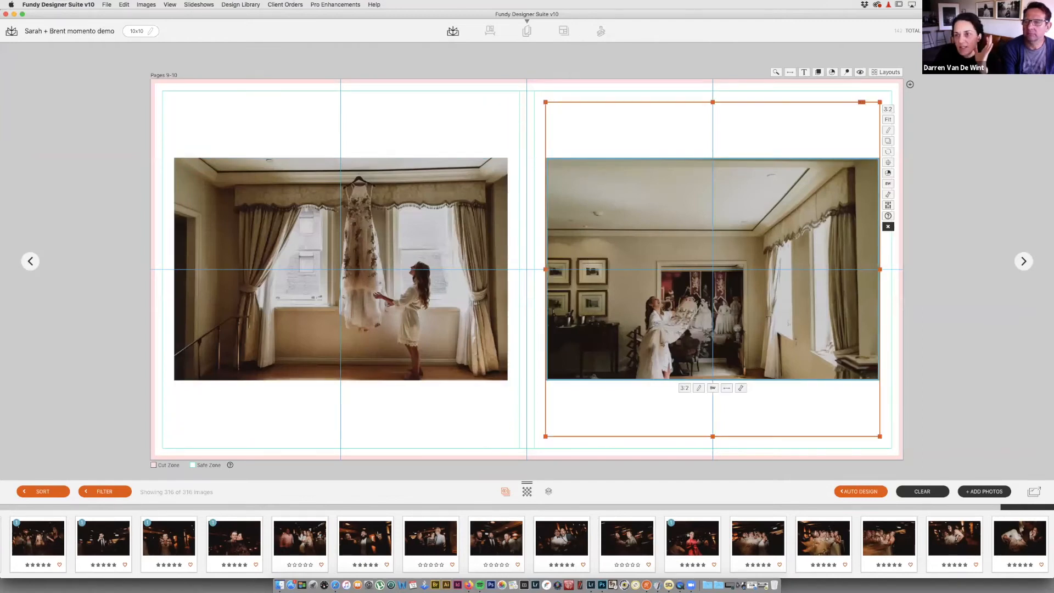
key(Escape)
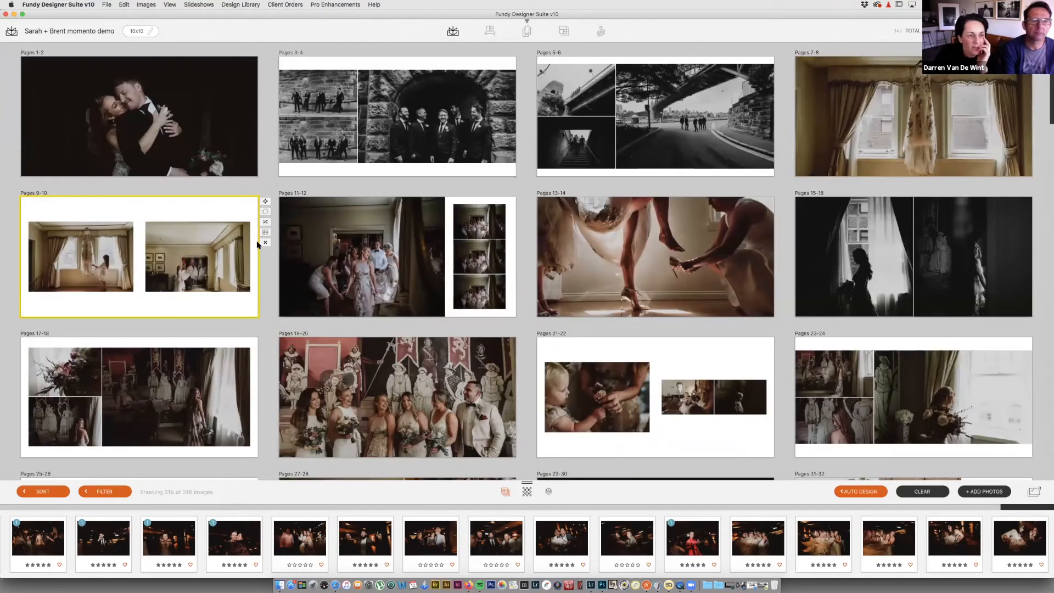
click(264, 243)
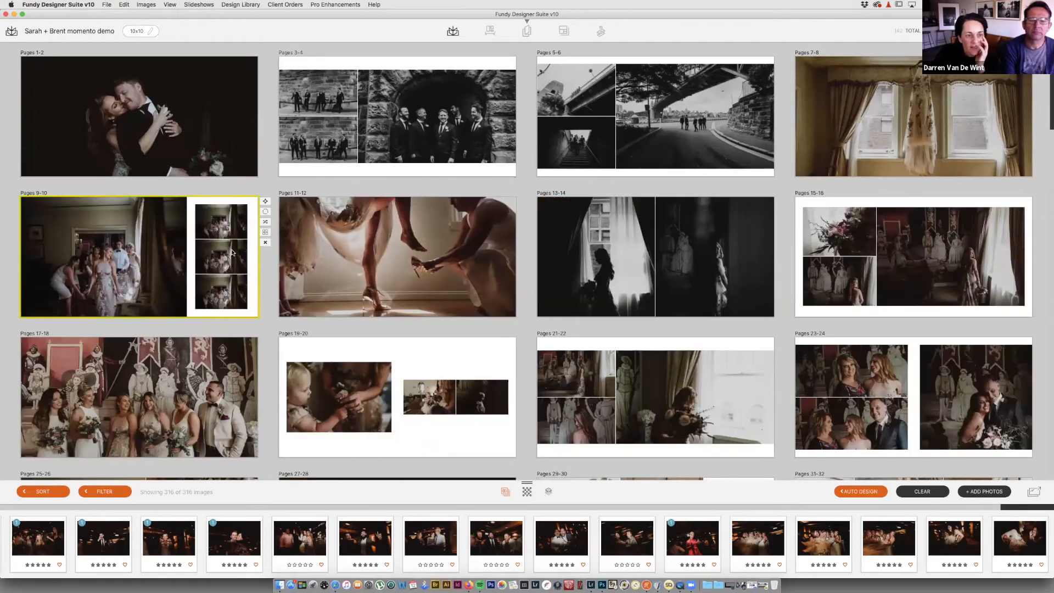
Step: Give the new Pages 9-10 the 2x2 four-photo layout and shift all four photos up in their frames
double_click(232, 253)
click(885, 72)
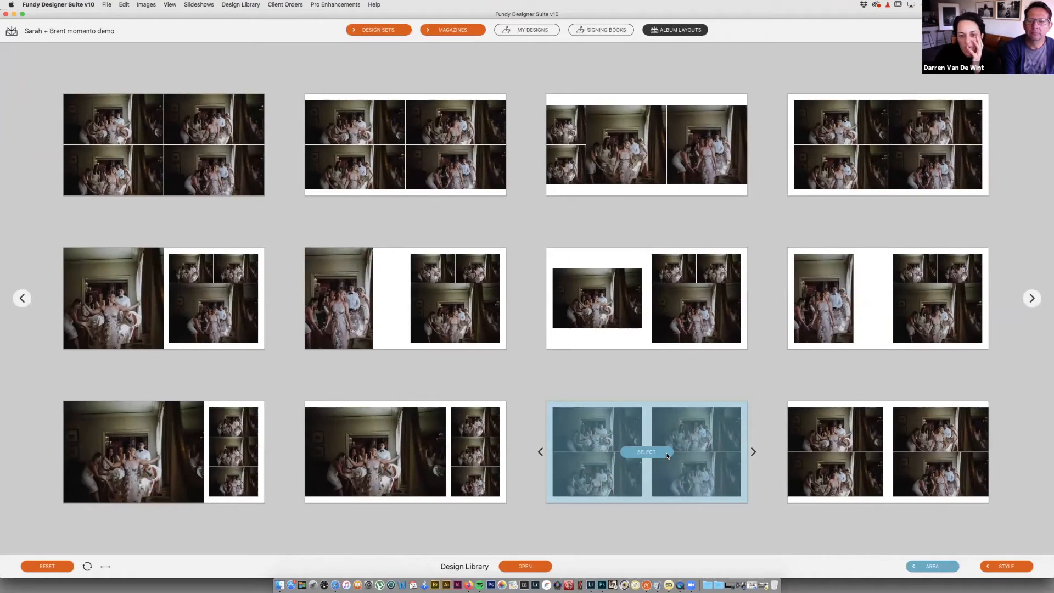
click(689, 455)
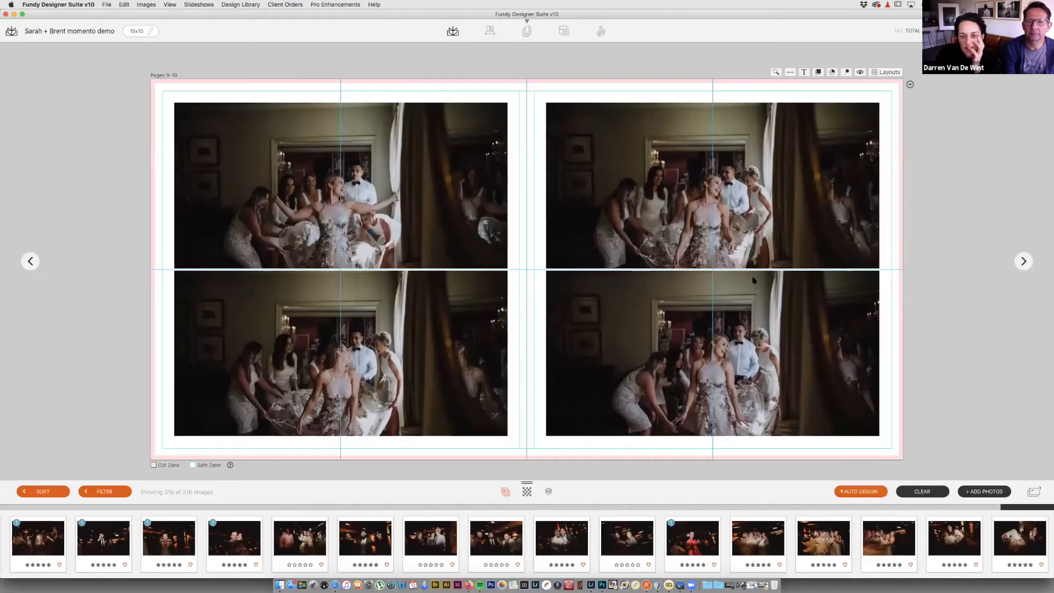
drag(768, 303, 769, 280)
drag(622, 232, 622, 213)
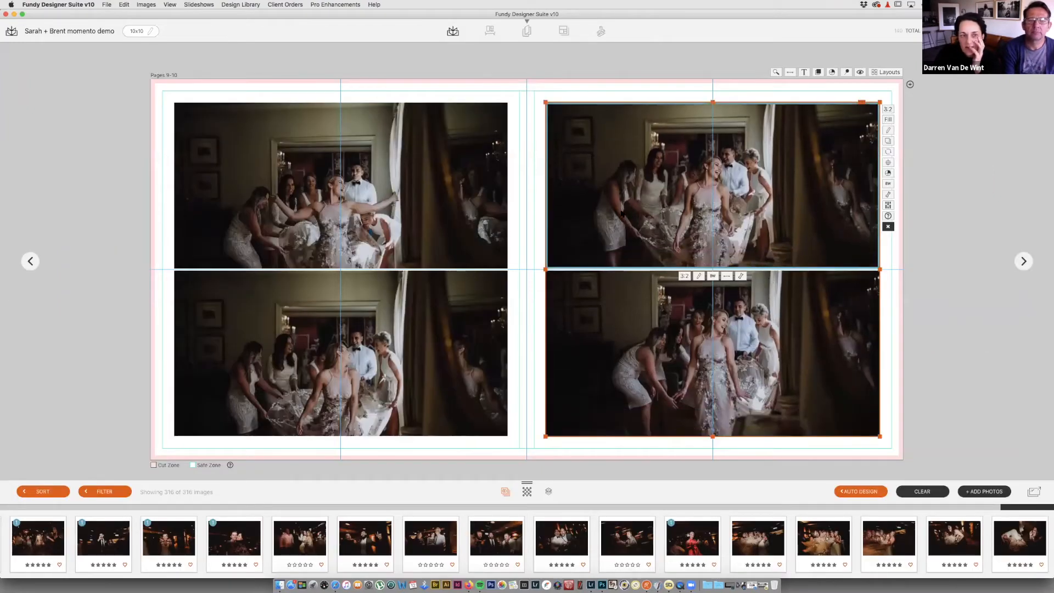
drag(393, 210, 394, 191)
drag(420, 366, 420, 341)
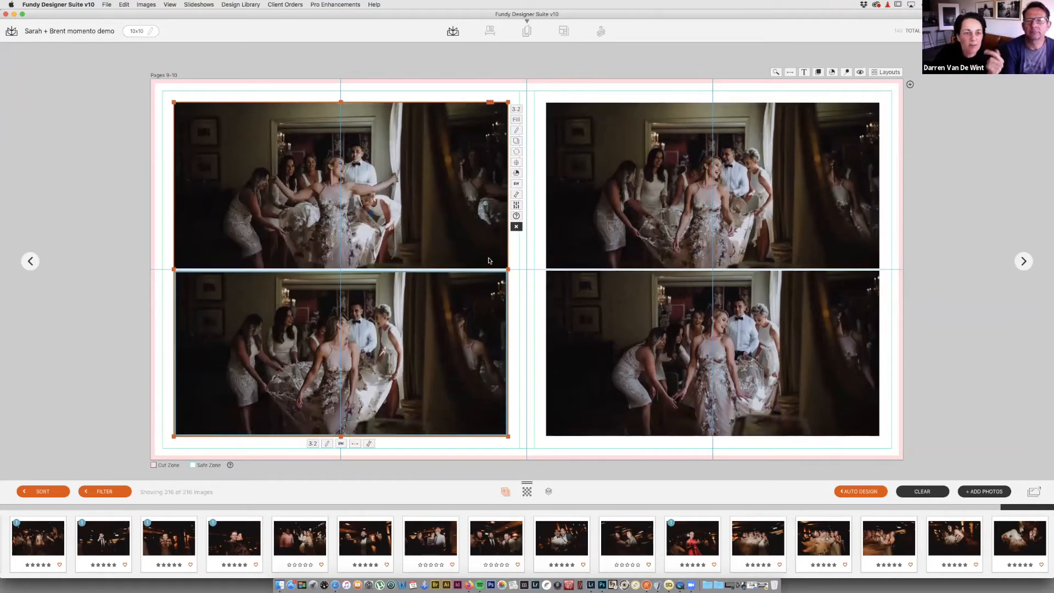
click(922, 132)
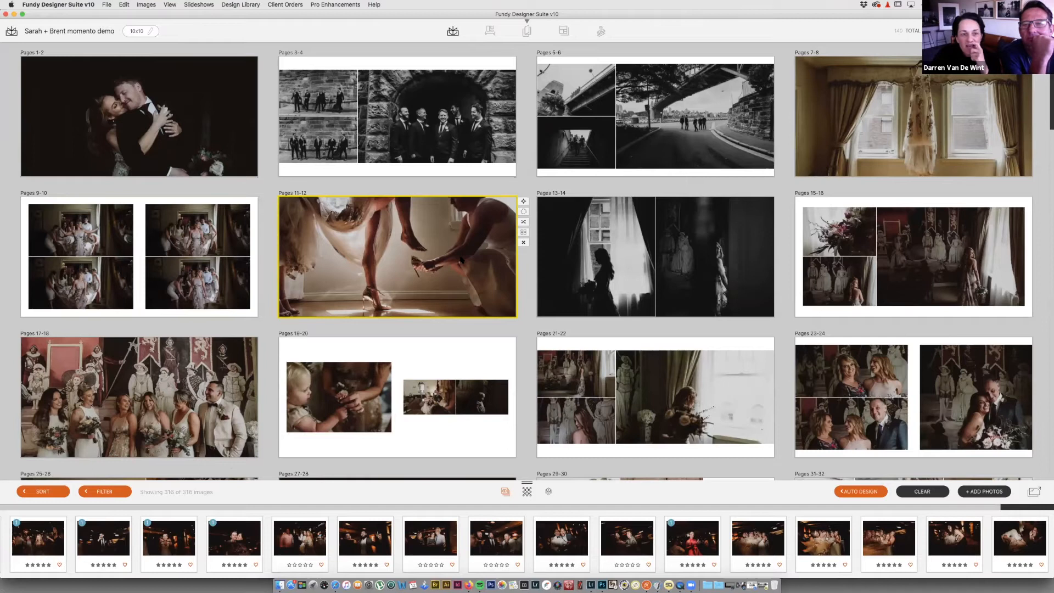
Step: Remove the bride silhouette photo from Pages 13-14 and pan the remaining photo up to fill the spread
mouse_move(940, 151)
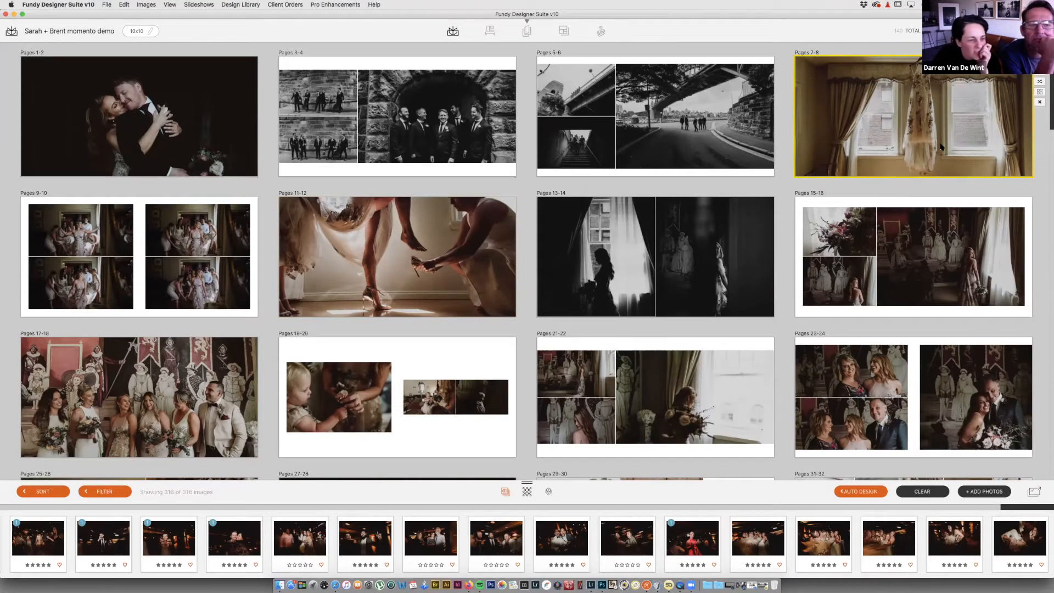
mouse_move(442, 267)
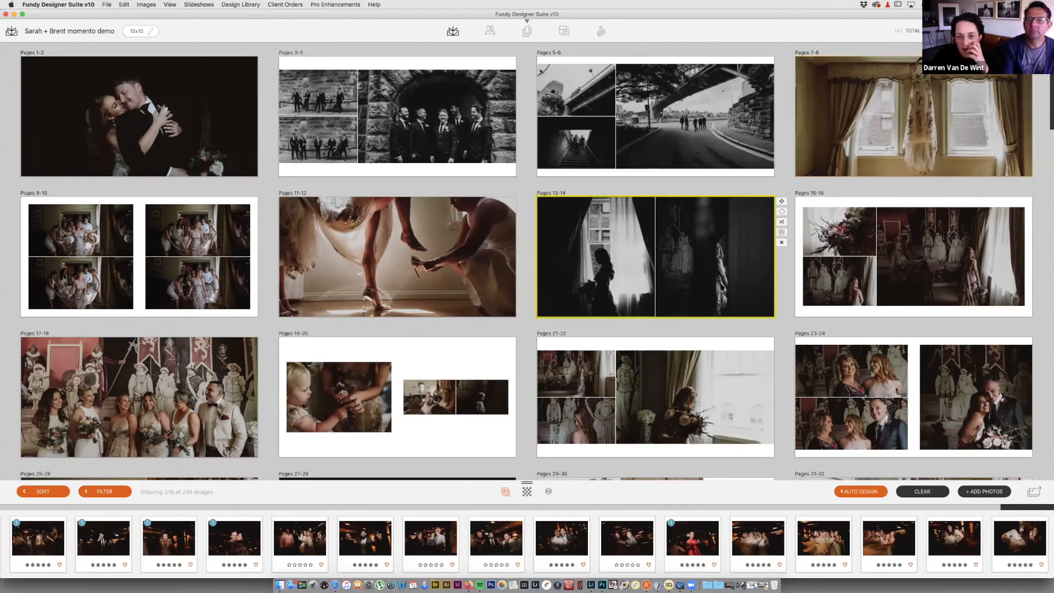
double_click(723, 287)
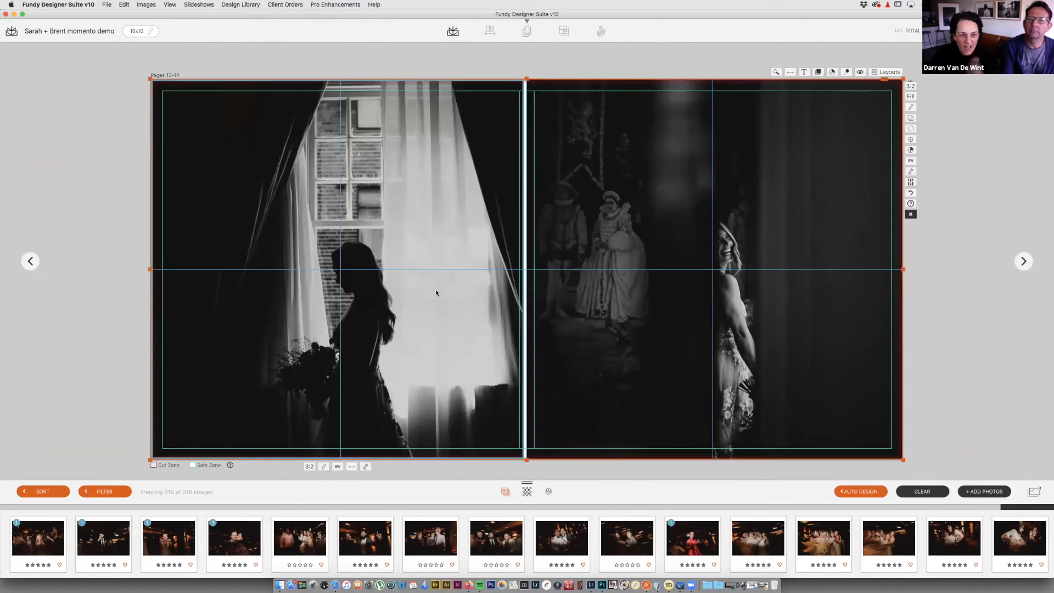
key(Delete)
drag(647, 280, 657, 272)
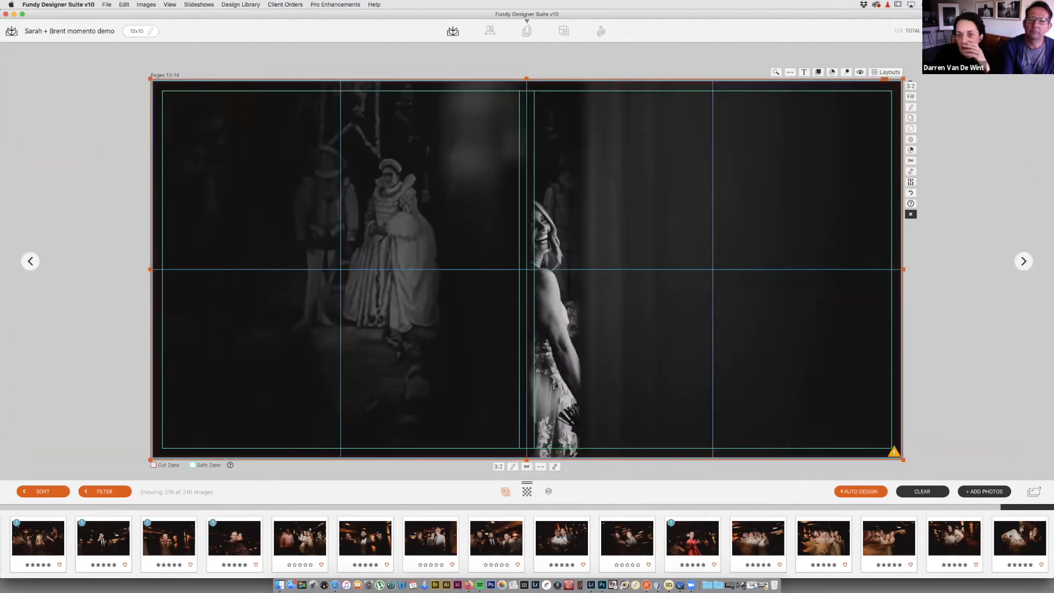
key(space)
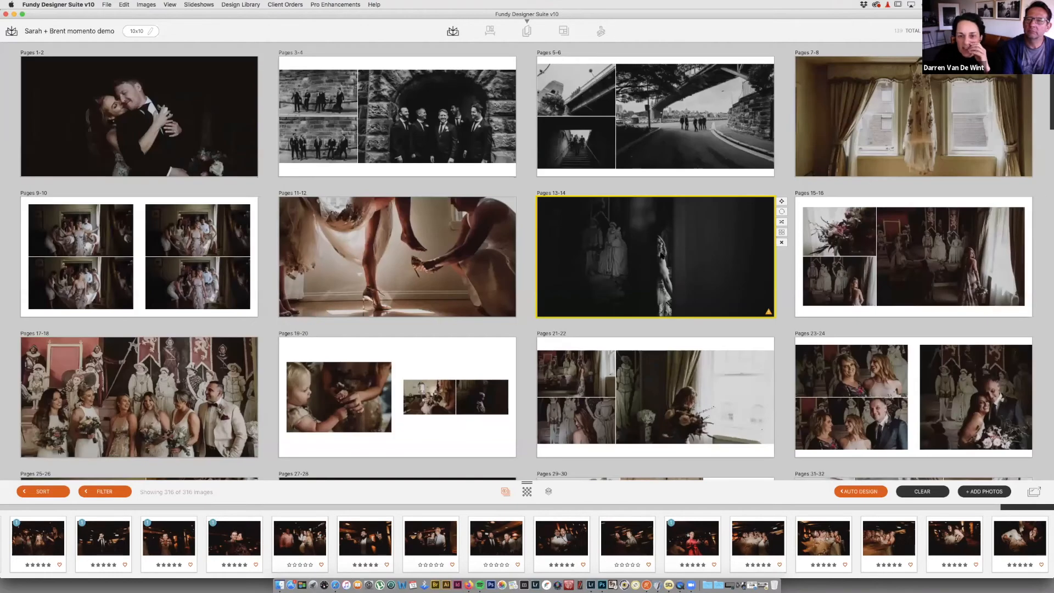
Step: Delete the large bride-by-the-window photo from Pages 15-16
mouse_move(907, 271)
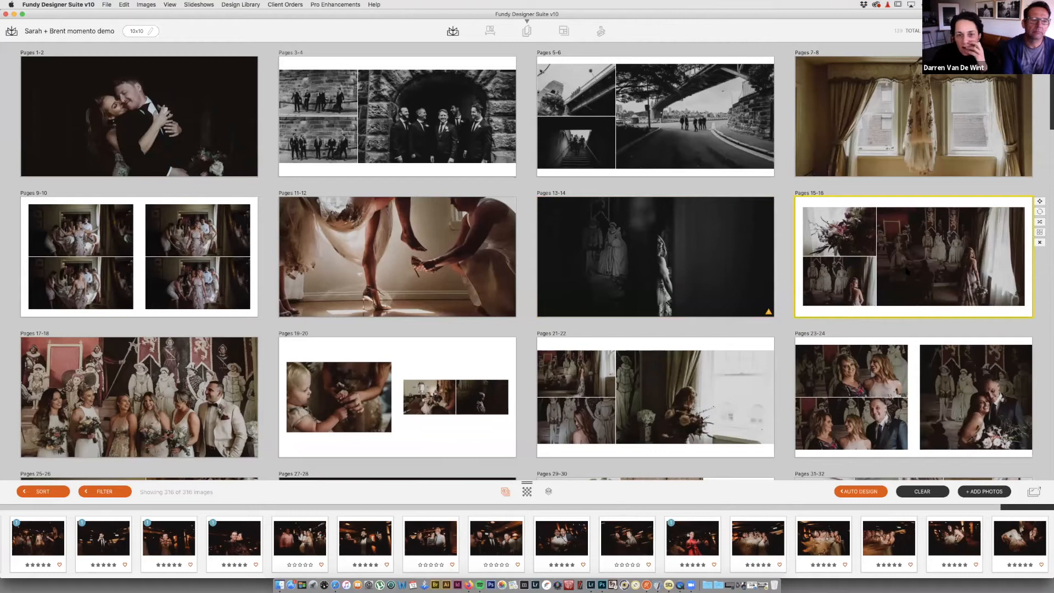
double_click(907, 270)
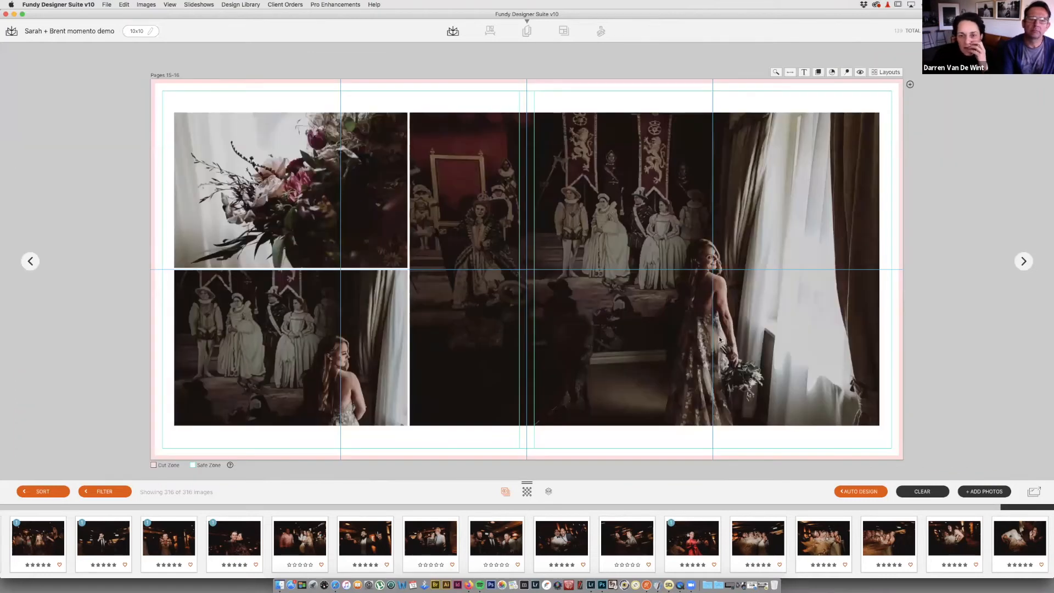
key(Delete)
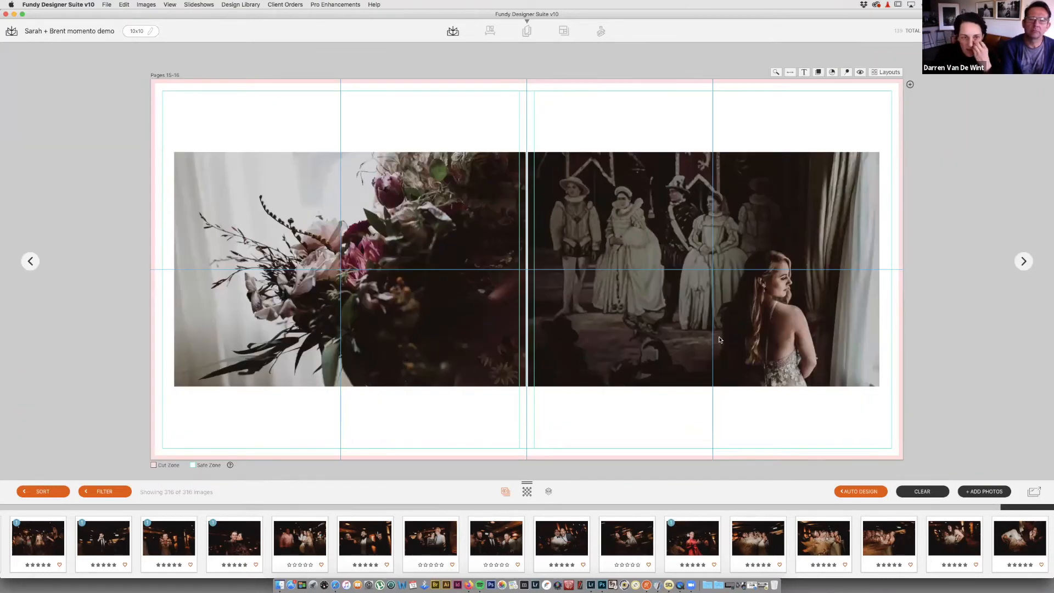
double_click(917, 220)
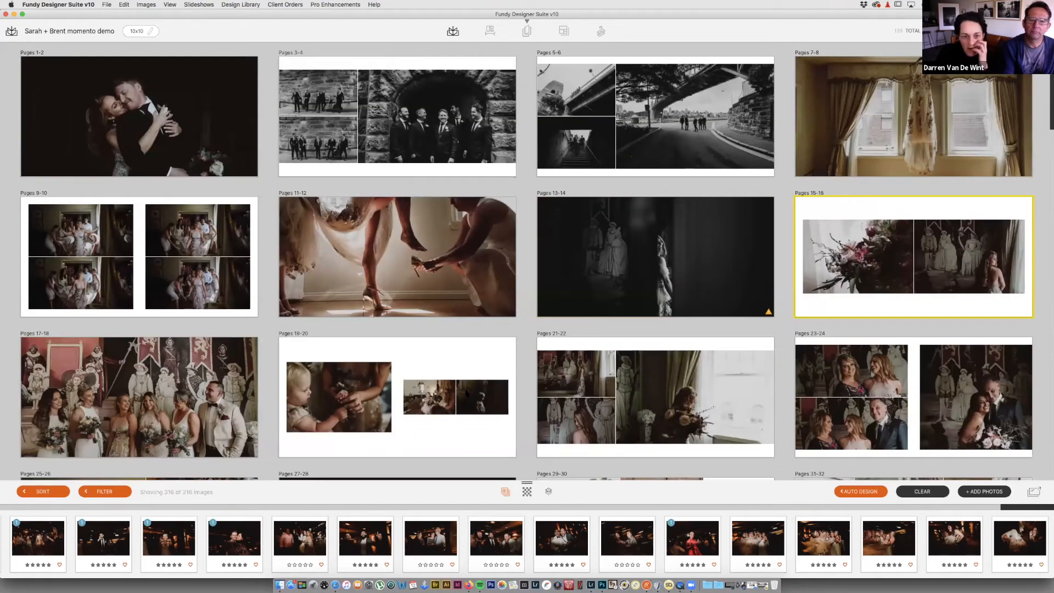
Step: Move both child photos from Pages 19-20 into Pages 15-16 and delete the emptied Pages 19-20 spread
drag(365, 395, 911, 295)
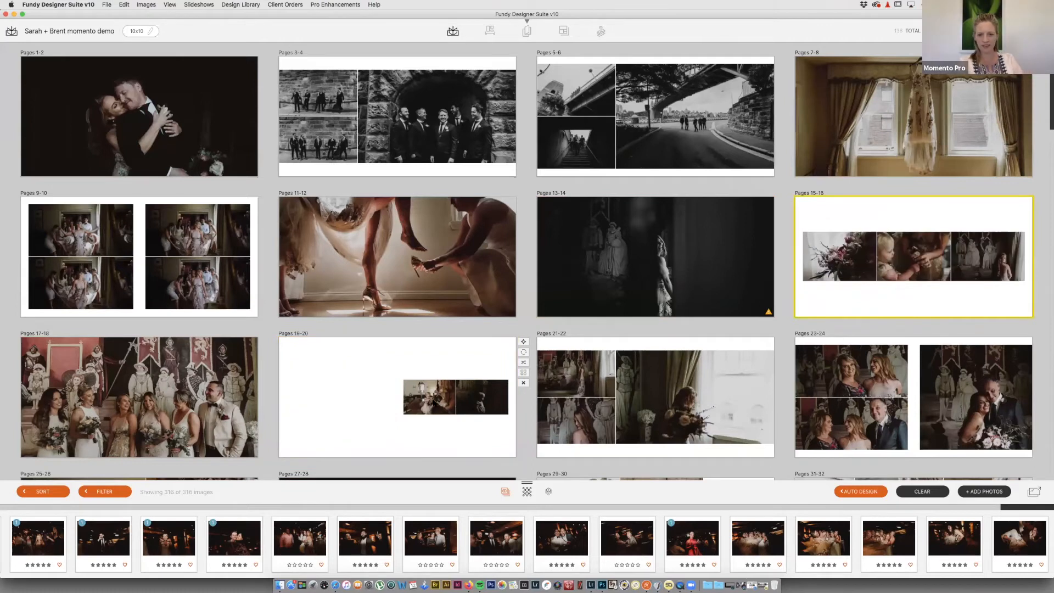
drag(481, 403, 879, 281)
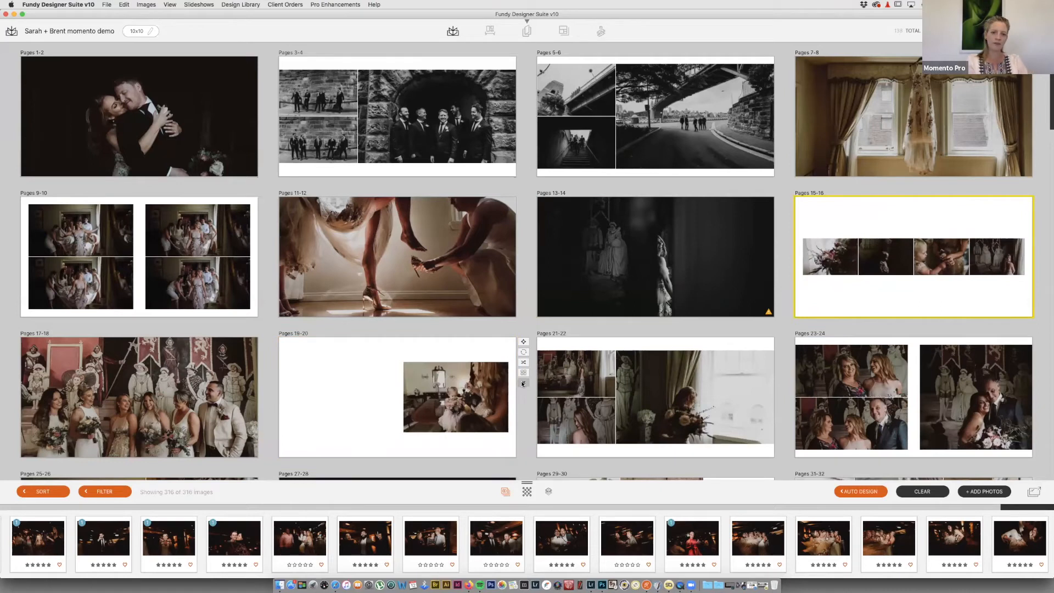
click(522, 384)
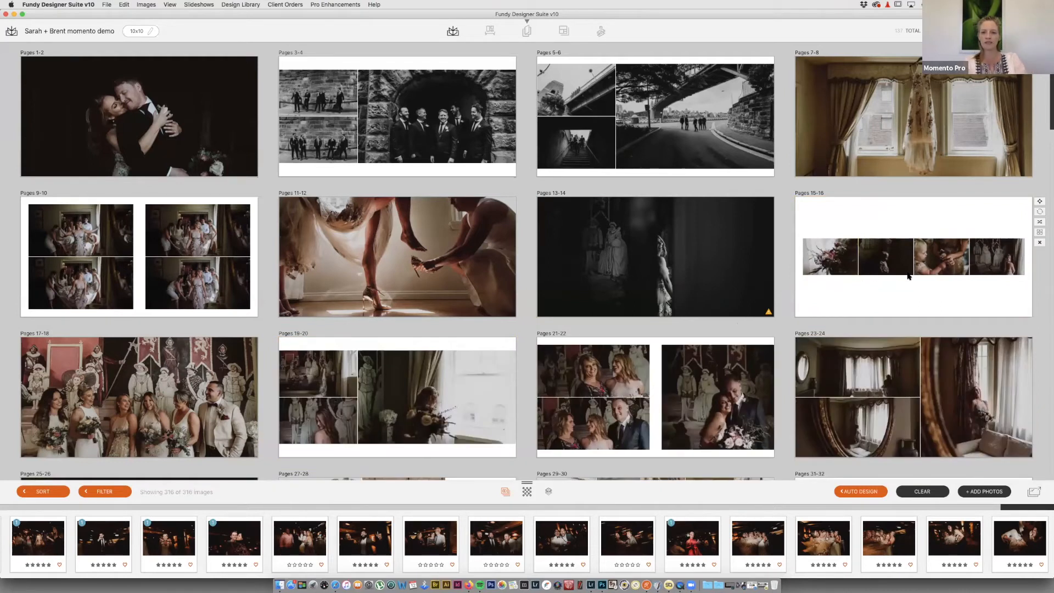
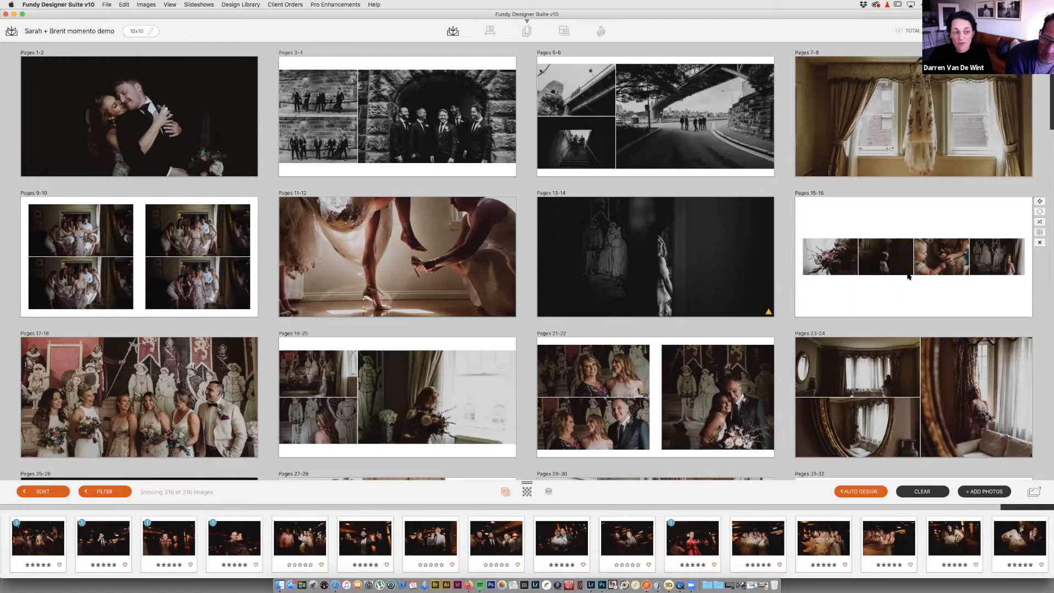
Step: Shift the Pages 17-18 photo up within its frame
scroll(908, 276, down, 1)
scroll(907, 277, down, 3)
mouse_move(756, 328)
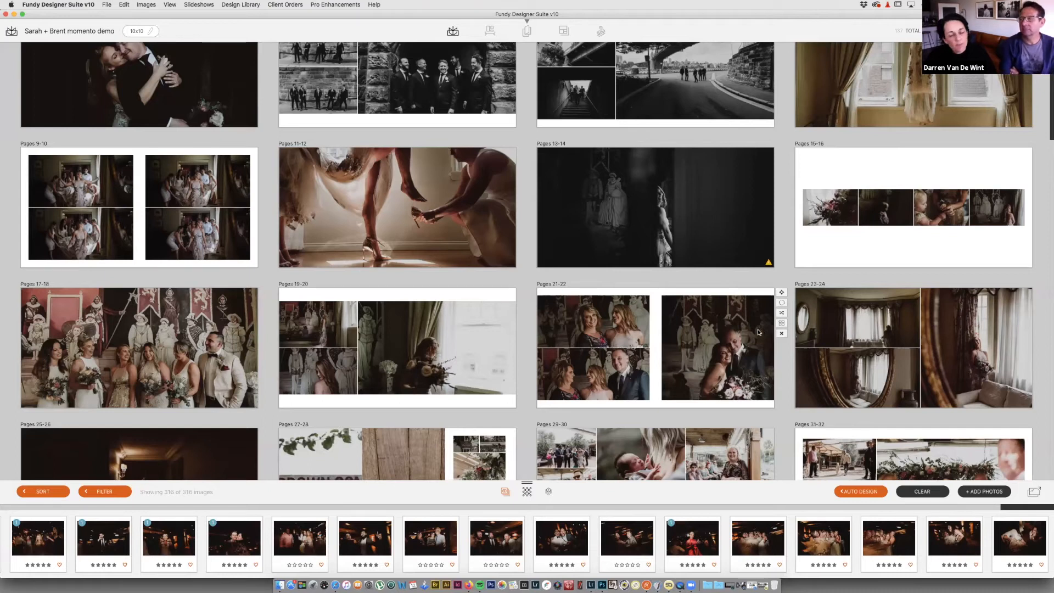
drag(172, 346, 173, 327)
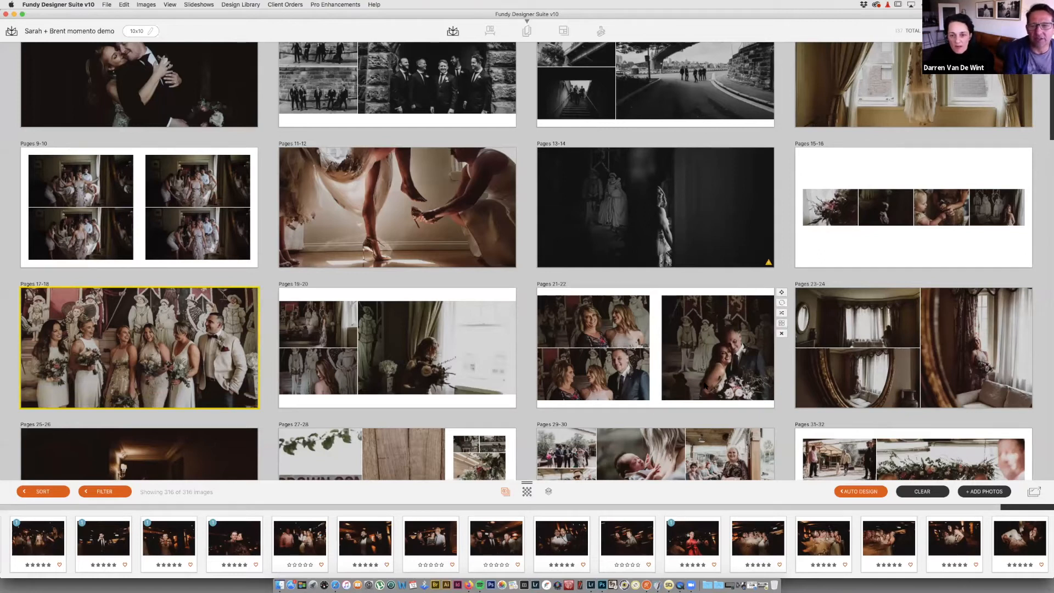
Step: Give Pages 21-22 the third library layout with the couple photo in the large slot
double_click(729, 318)
click(878, 73)
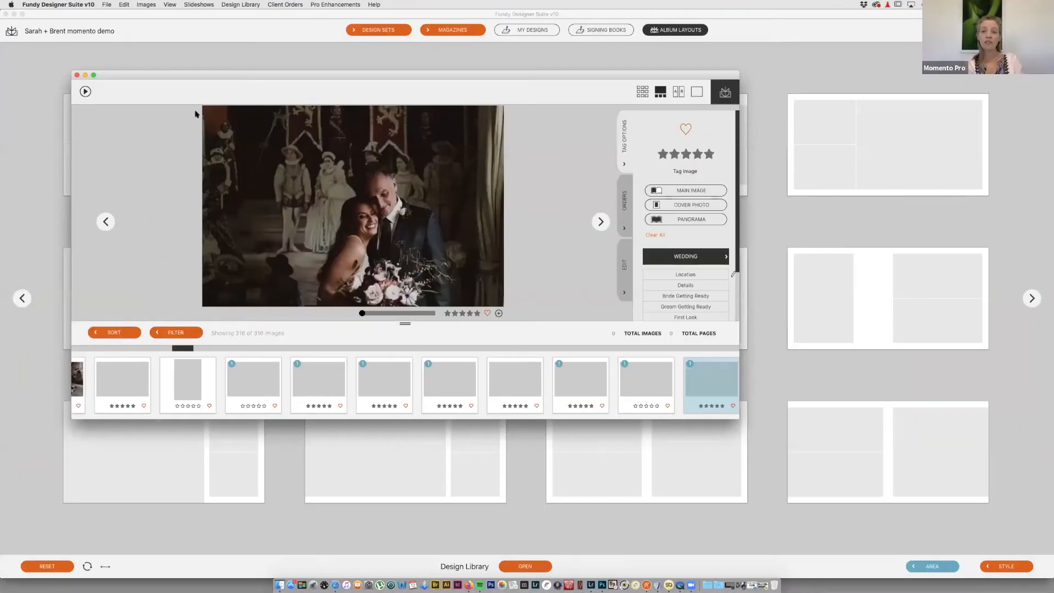
click(77, 75)
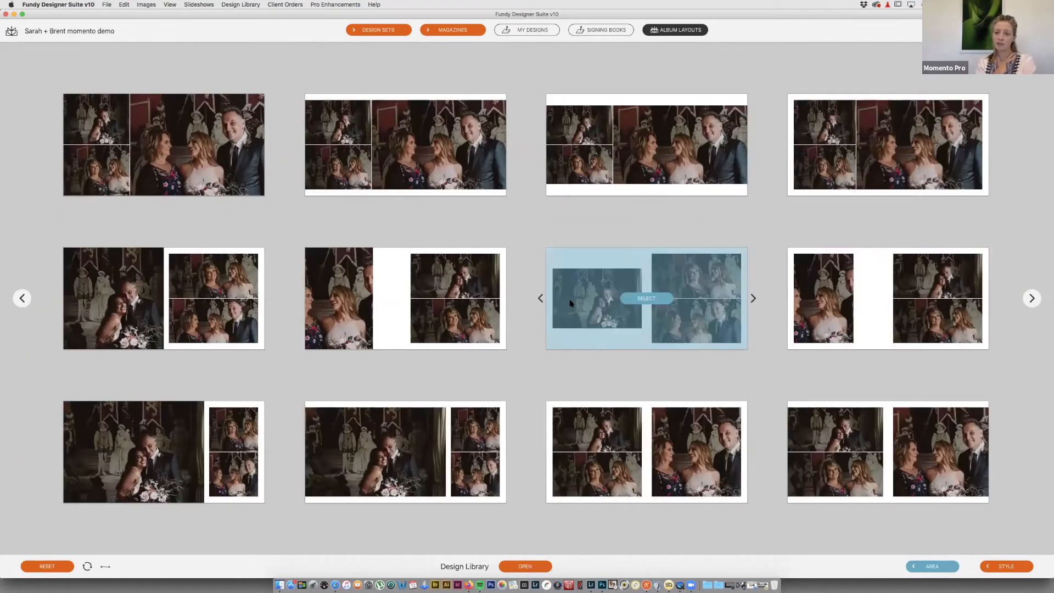
click(628, 161)
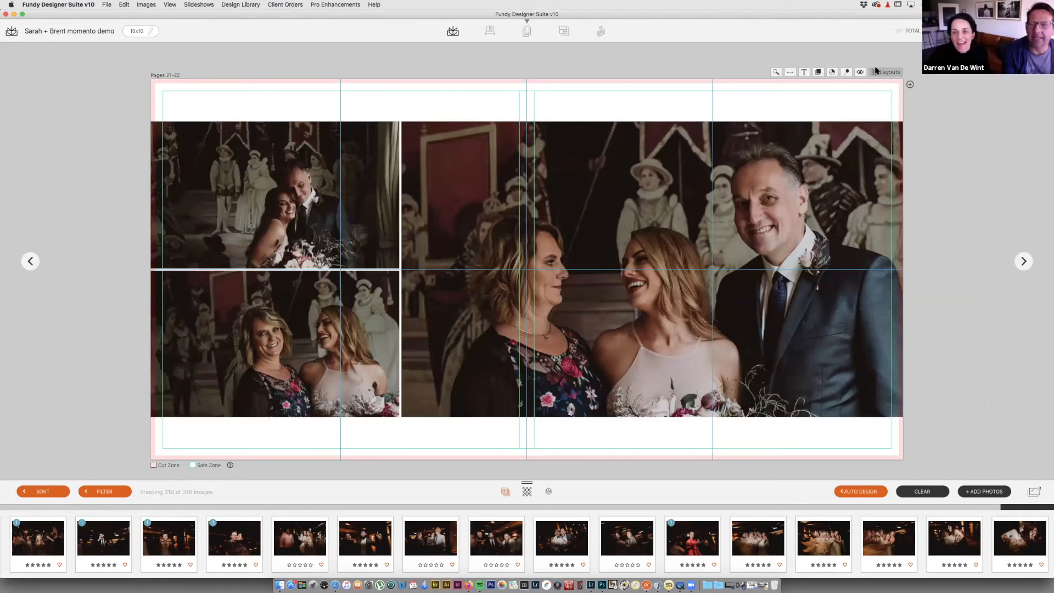
drag(307, 198, 708, 307)
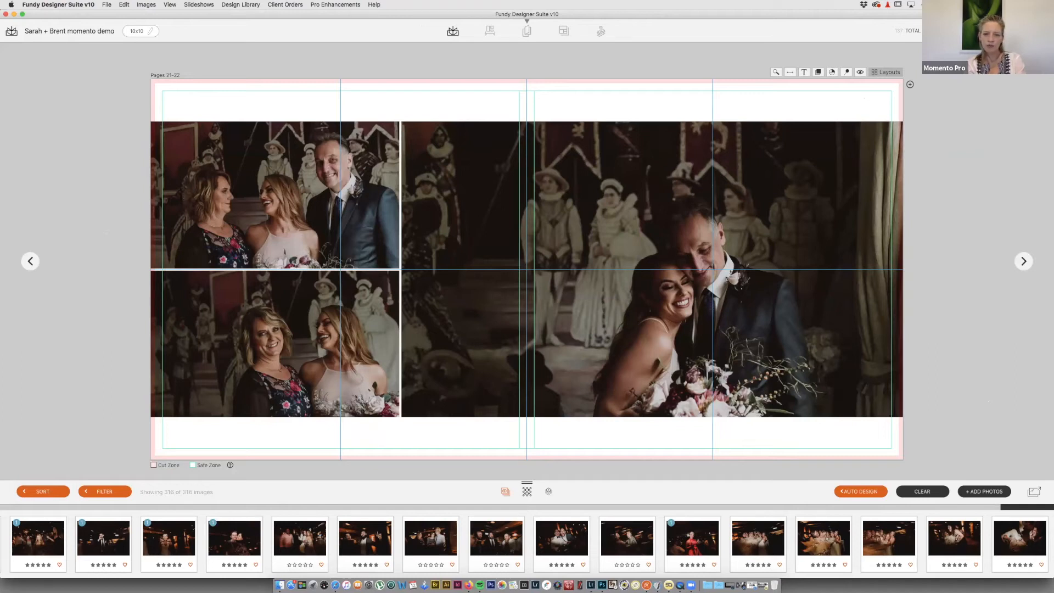
double_click(989, 403)
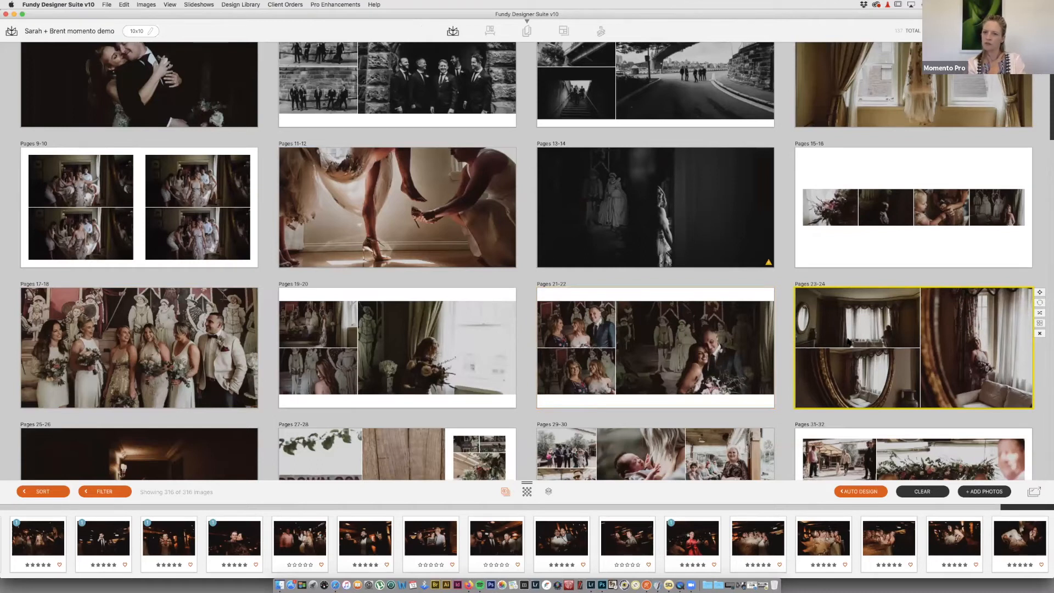
Step: Apply a three-photo layout to Pages 23-24, mirror photo left, reframing the window and bride photos
double_click(844, 341)
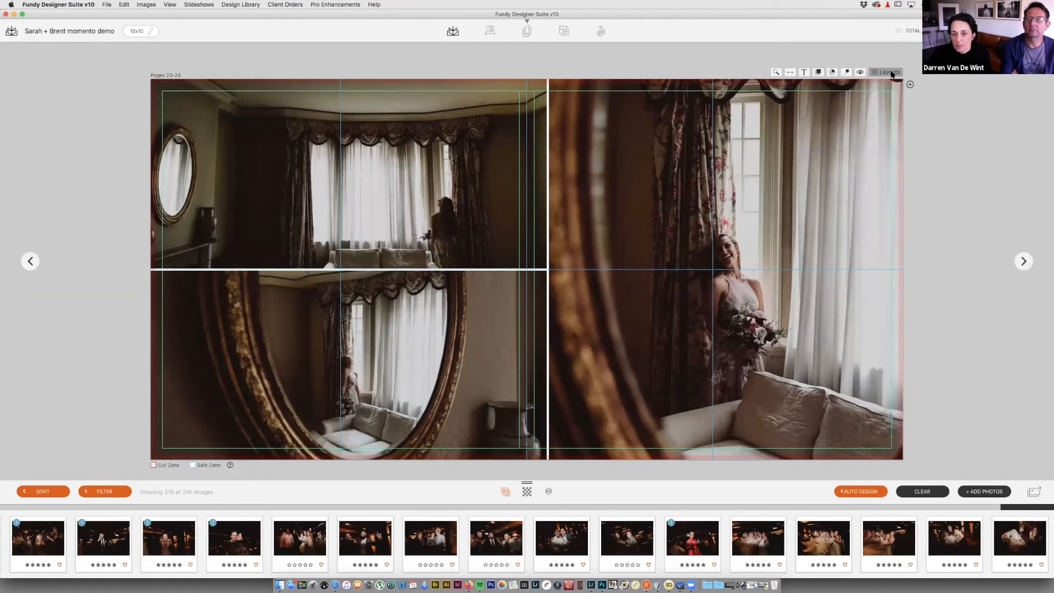
click(889, 73)
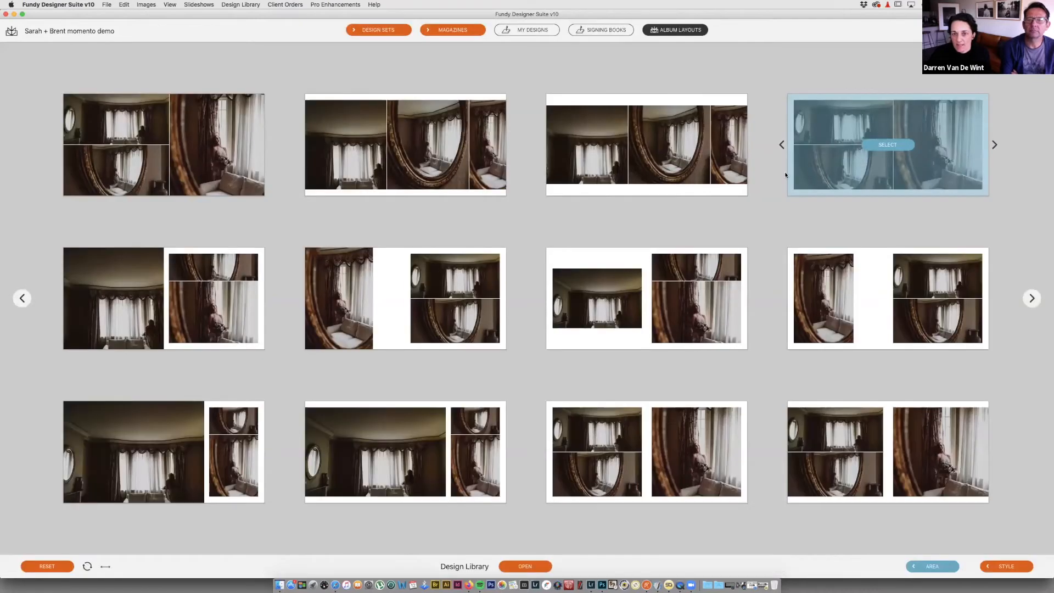
click(730, 176)
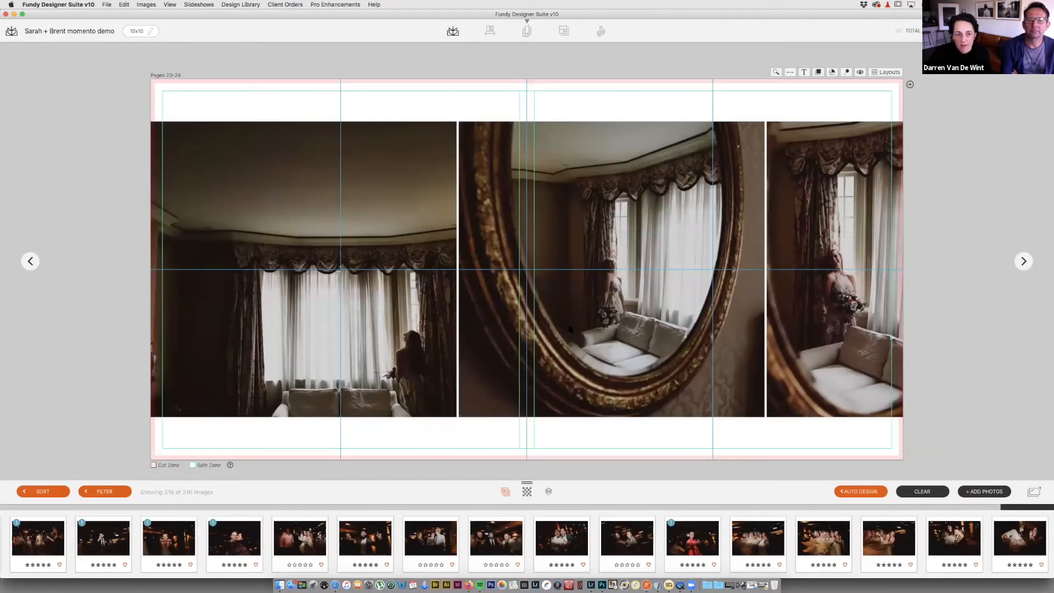
drag(565, 320, 406, 304)
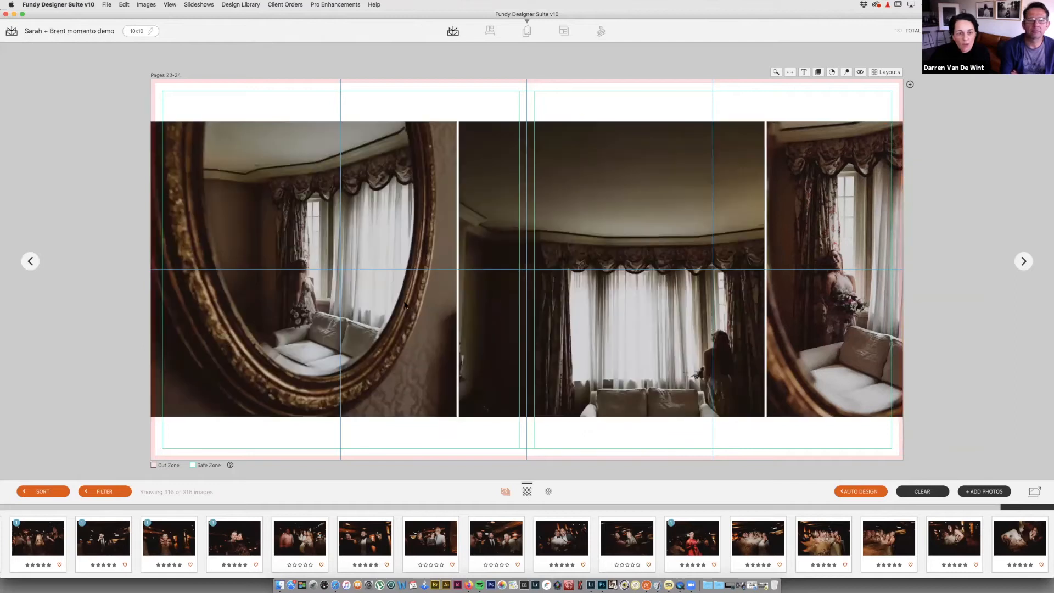
drag(645, 311, 617, 301)
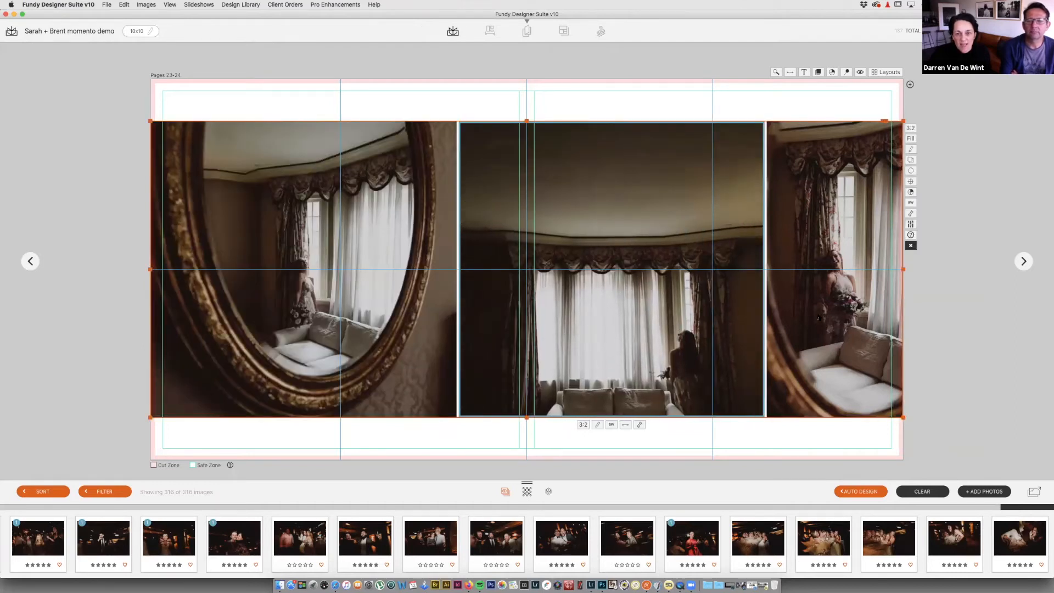
click(842, 318)
drag(841, 318, 820, 318)
key(Escape)
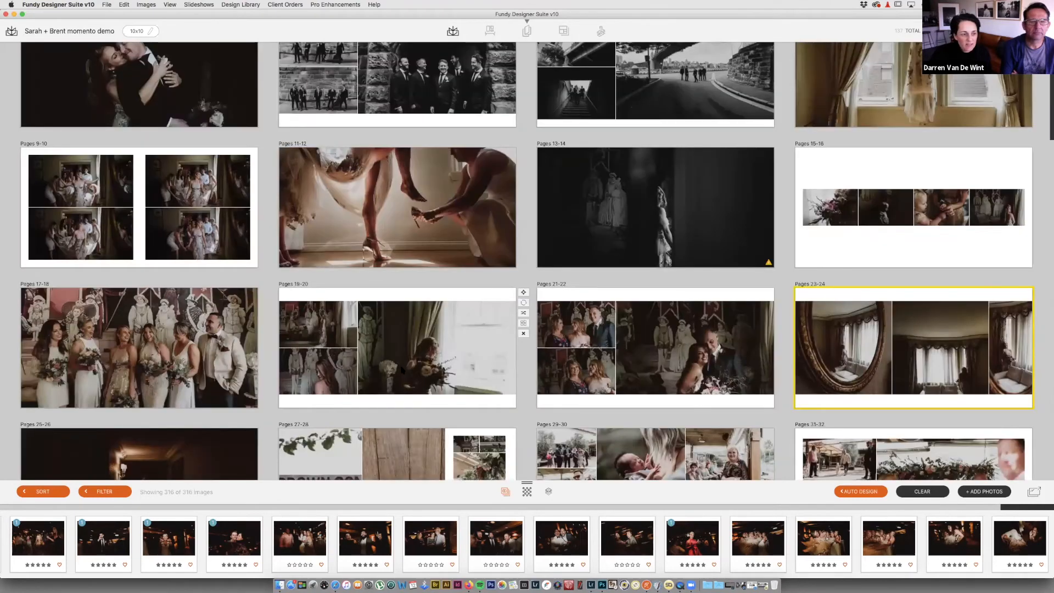
Step: Give Pages 27-28 the eight-photo grid layout
scroll(270, 422, down, 2)
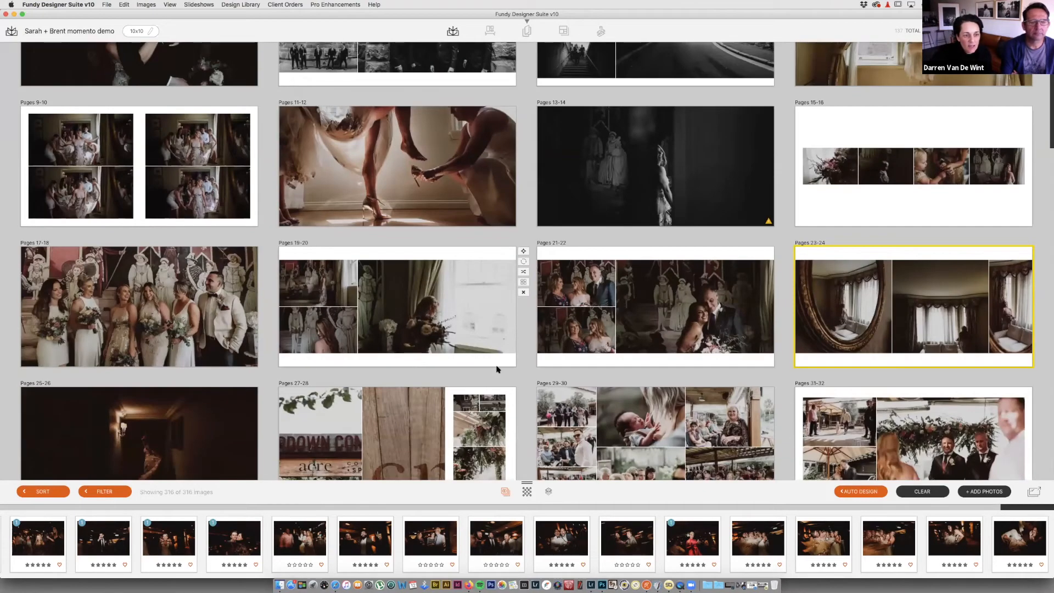
scroll(490, 369, down, 2)
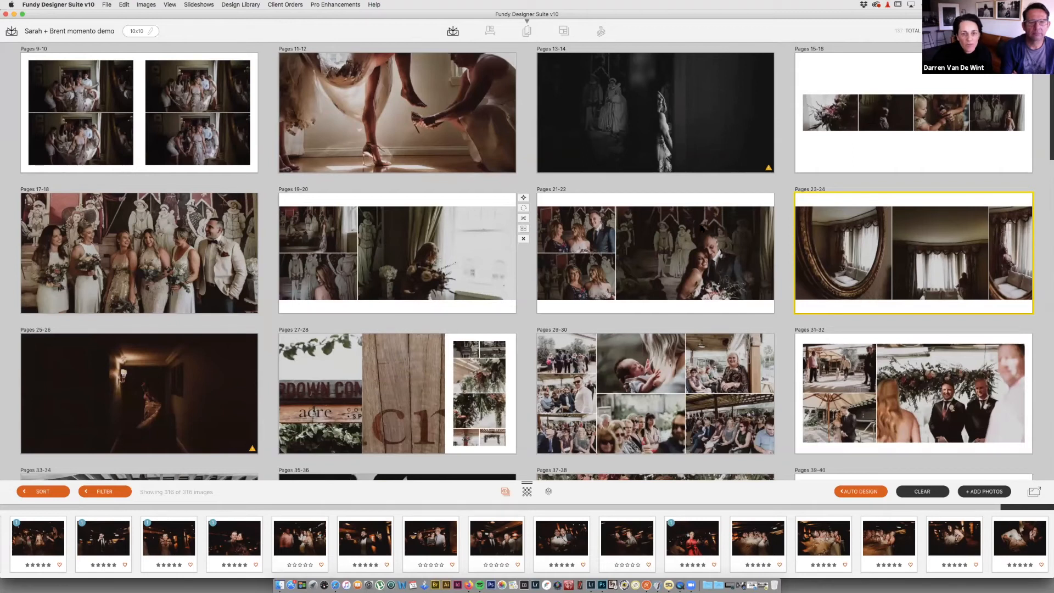
double_click(436, 477)
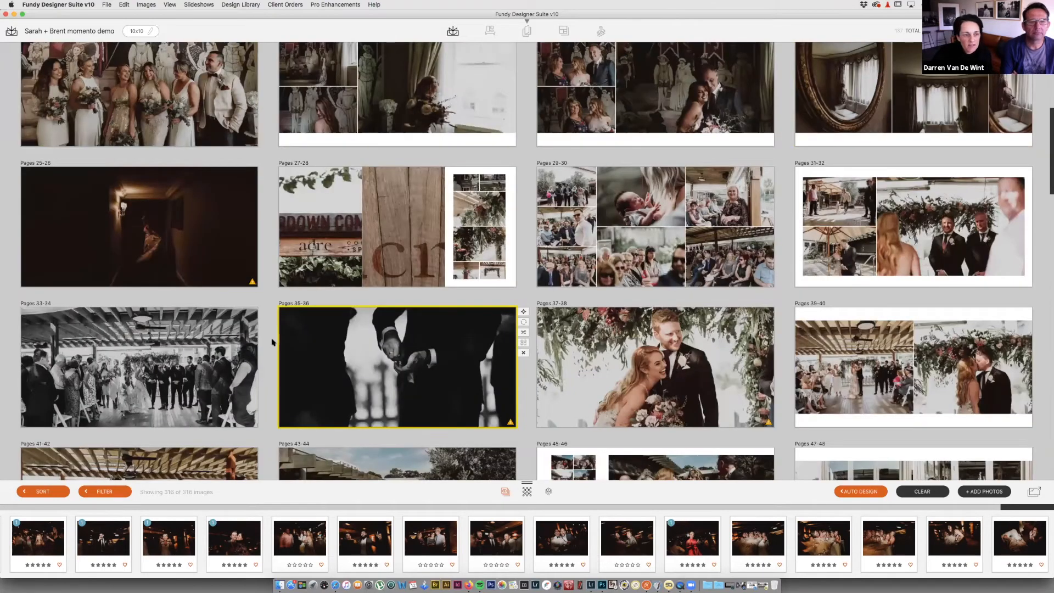
click(407, 257)
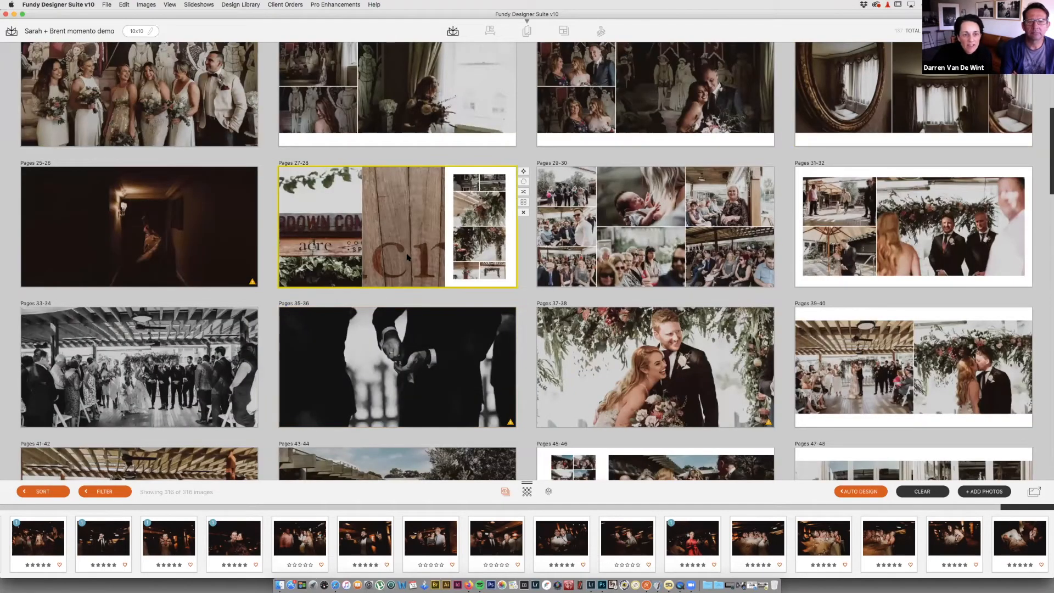
double_click(407, 254)
click(894, 72)
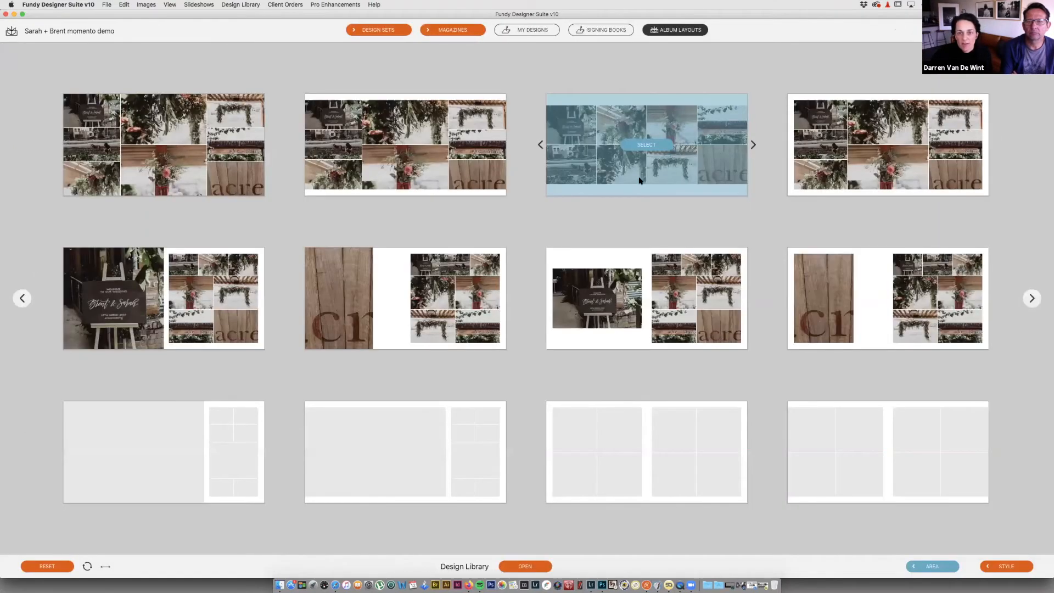
click(714, 188)
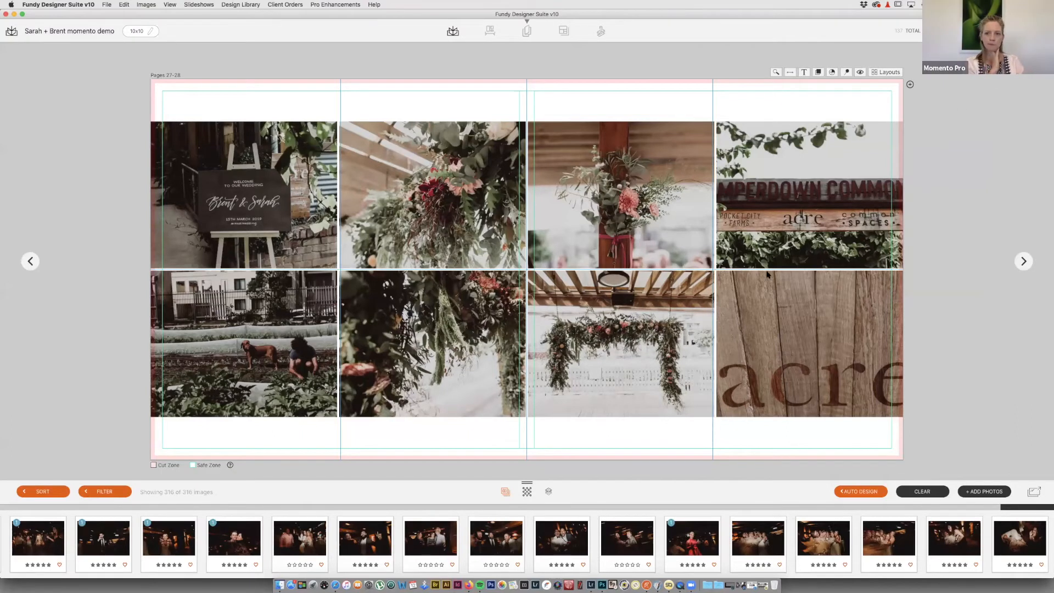
key(Escape)
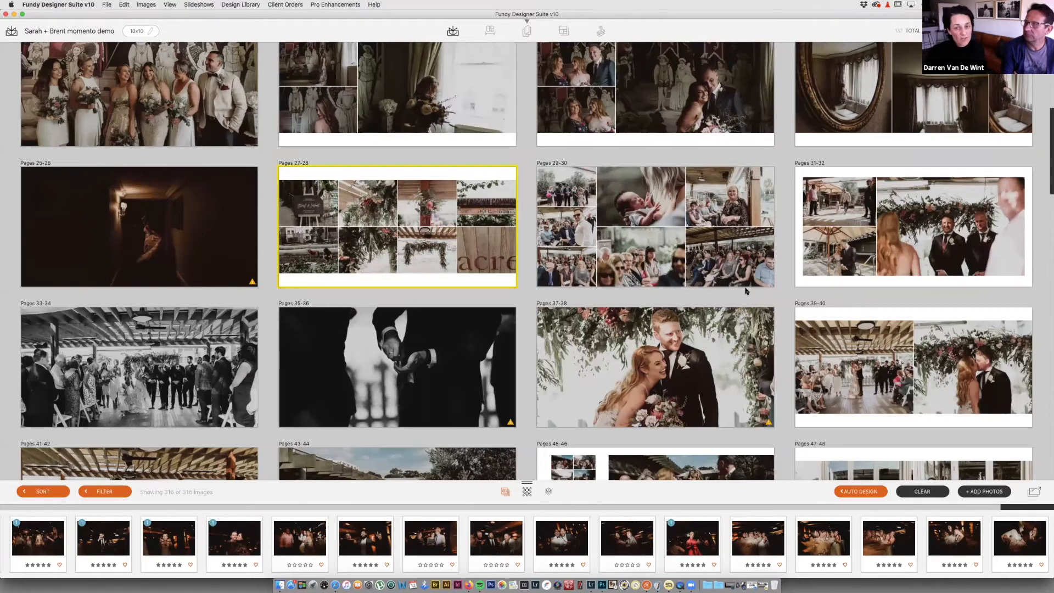
Step: Move two guest photos and the baby photo from Pages 29-30 into 27-28, then delete spread 29-30
mouse_move(703, 264)
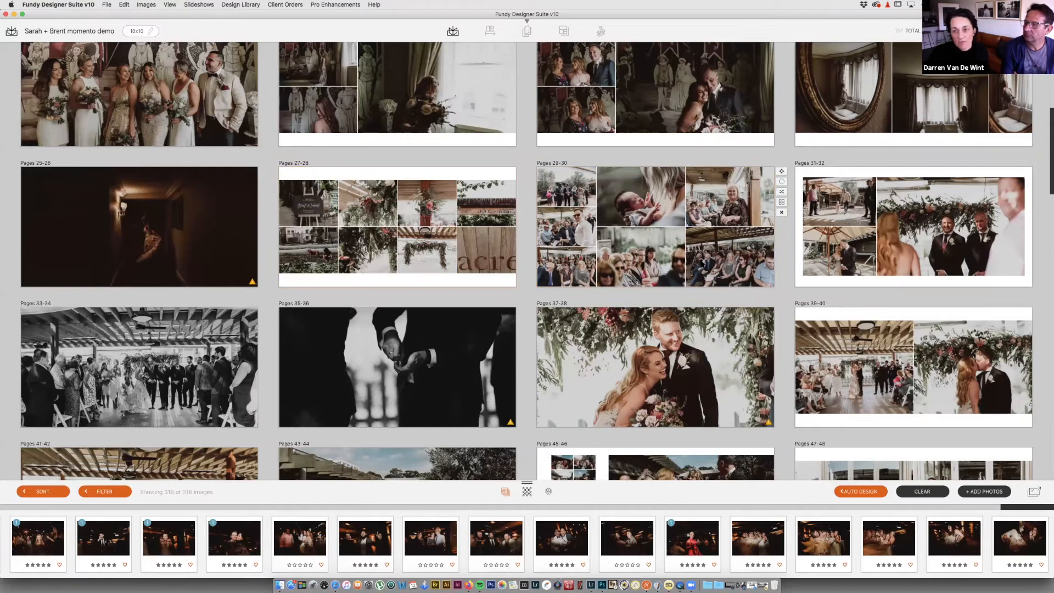
double_click(768, 185)
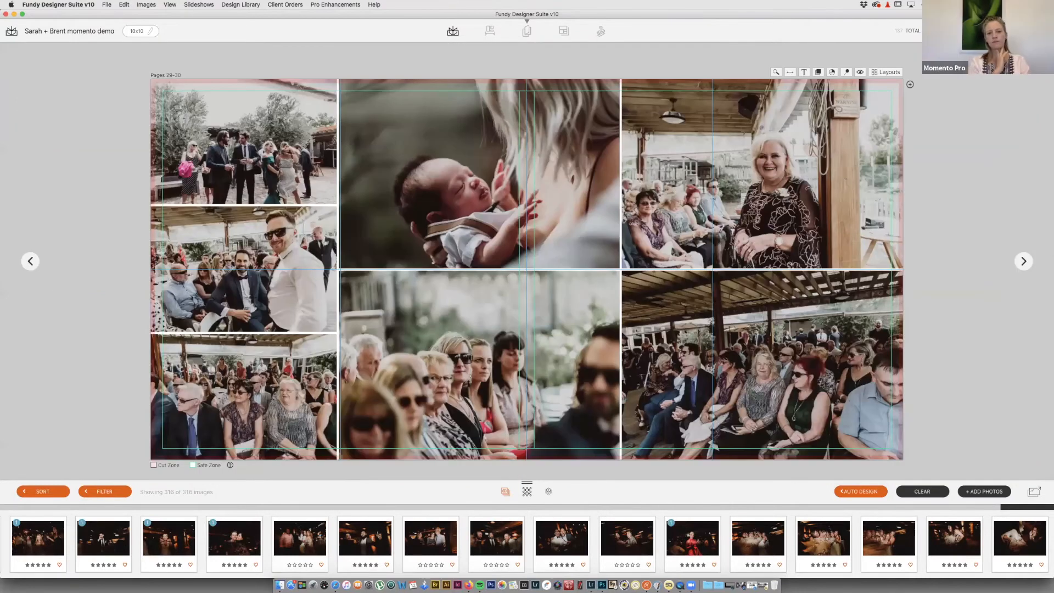
key(Escape)
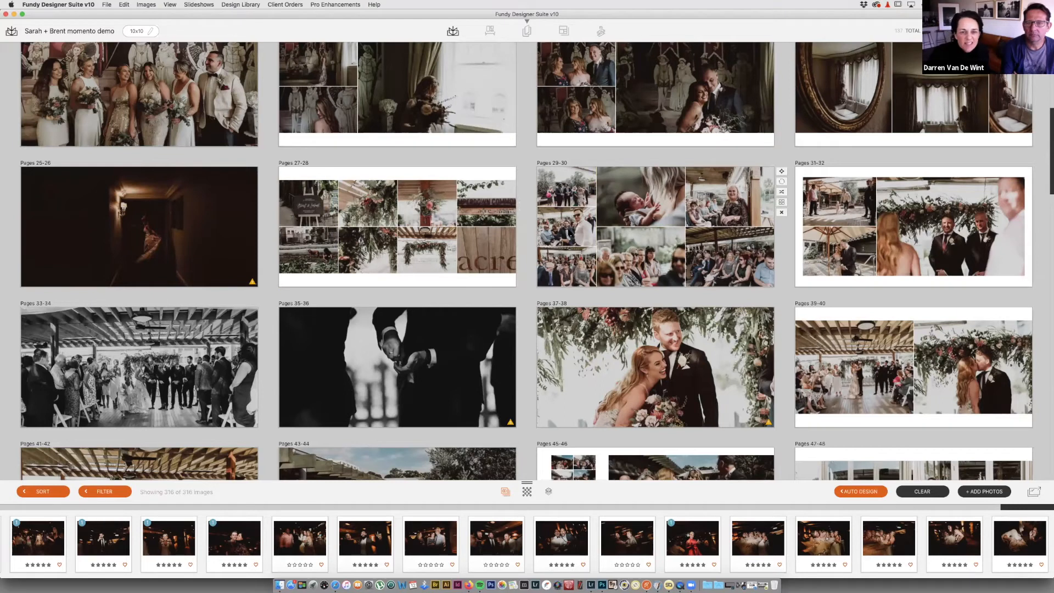
drag(568, 227, 371, 249)
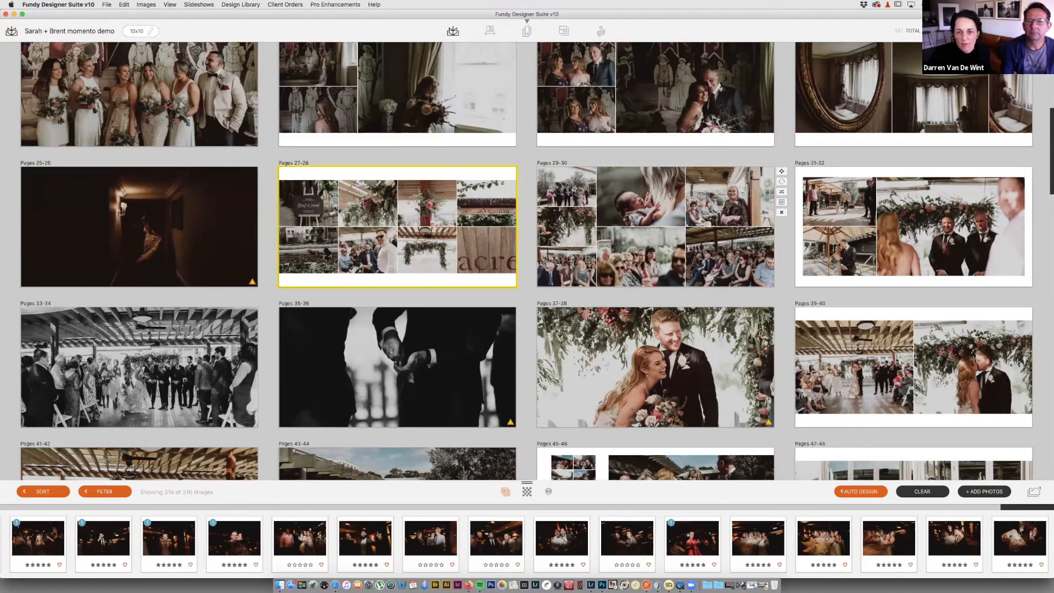
drag(732, 259, 429, 207)
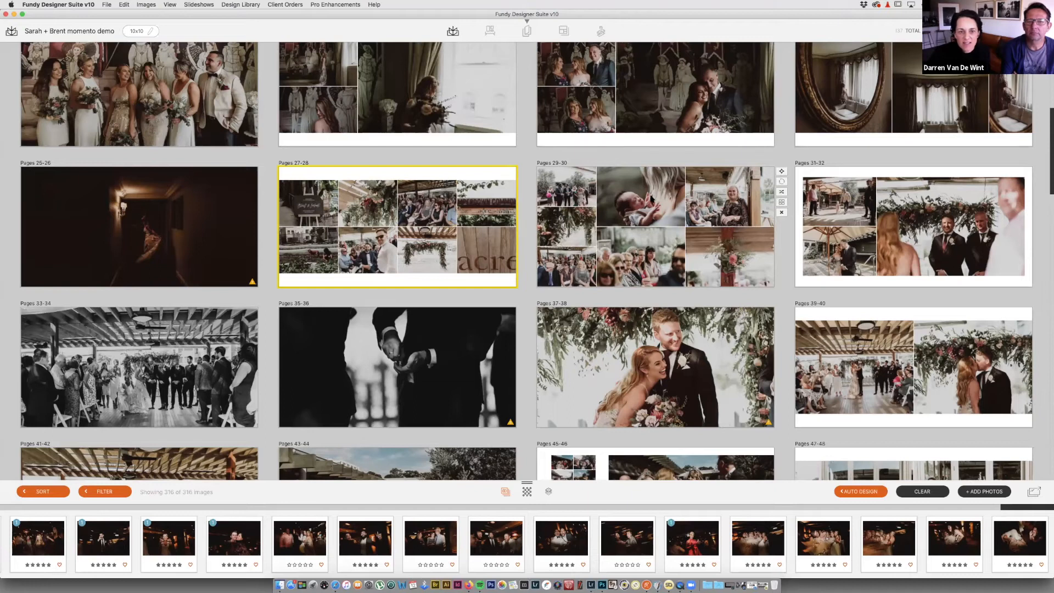
drag(639, 198, 481, 246)
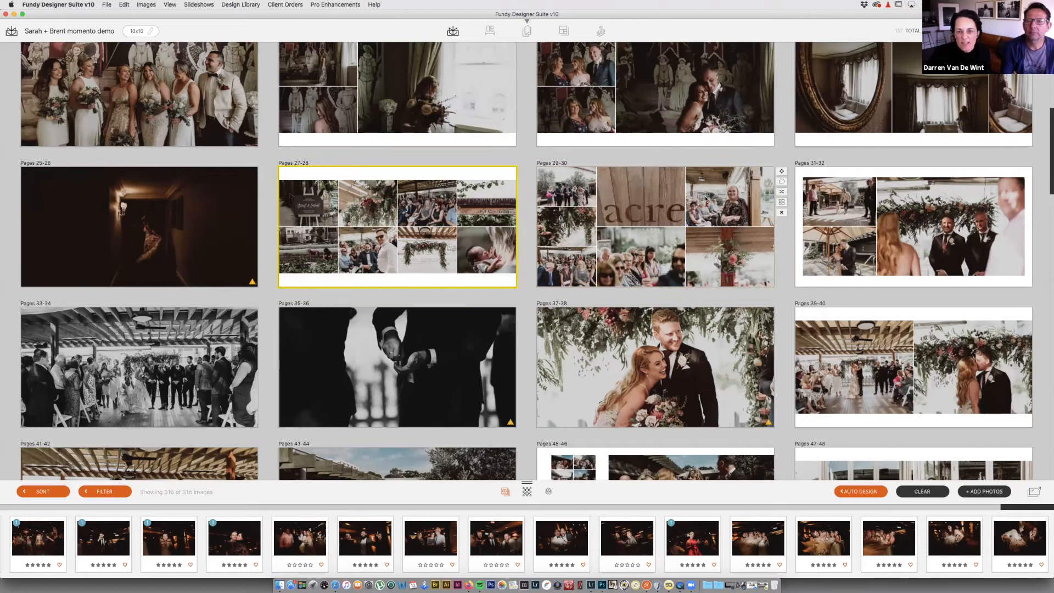
click(782, 213)
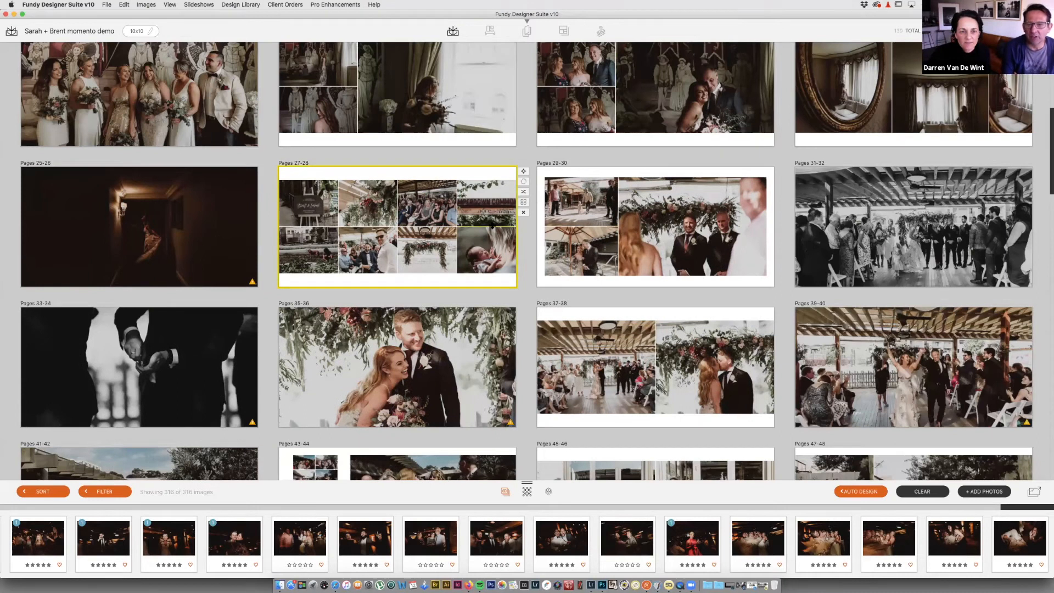
Step: On Pages 27-28, swap the venue-sign, field-and-dog, groomsman, welcome-sign and seated-guests photos into new slots
double_click(492, 227)
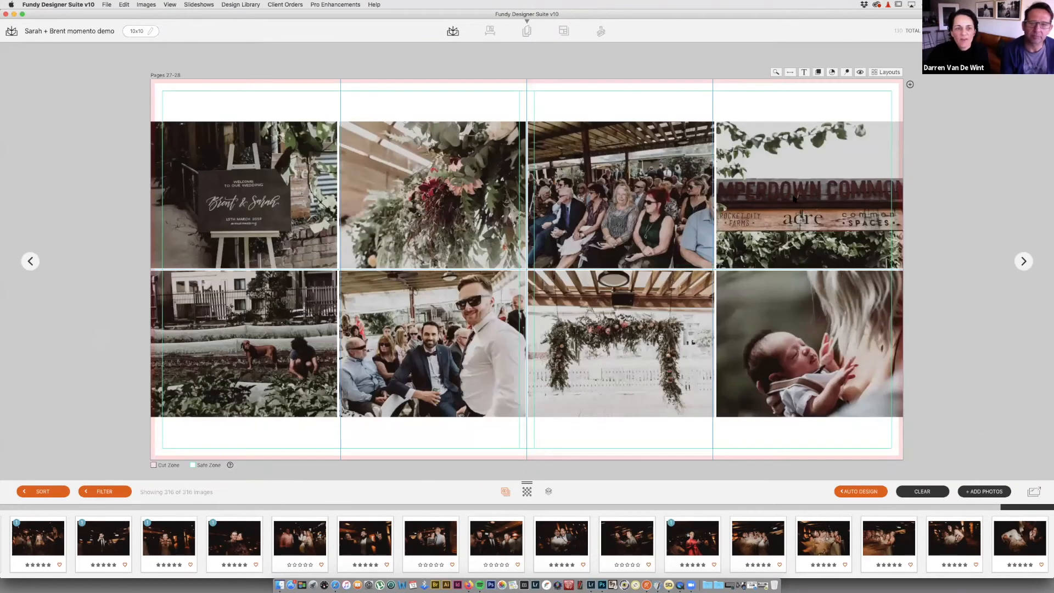
drag(805, 202, 268, 177)
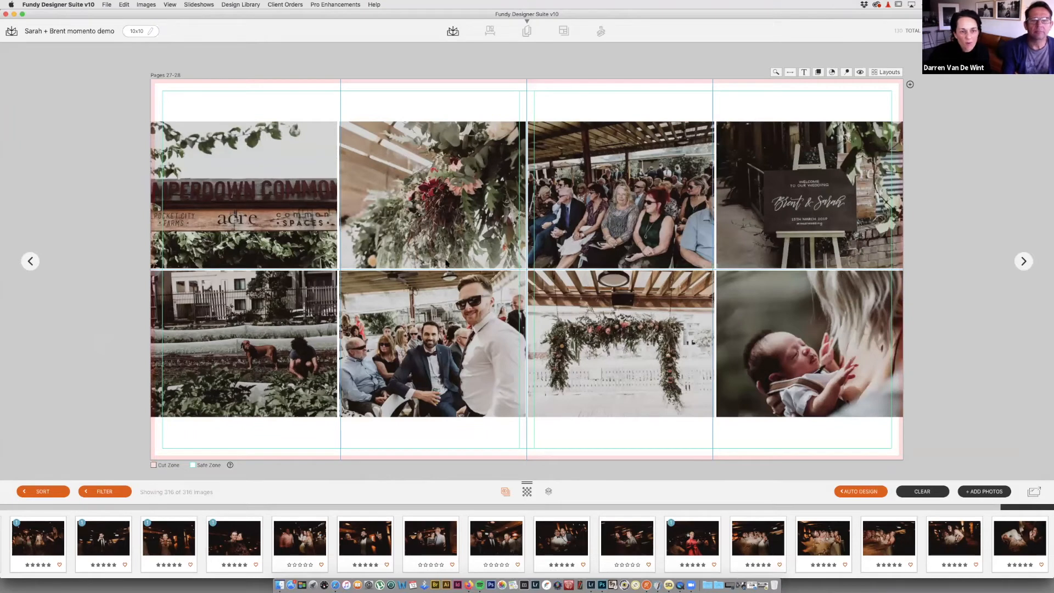
drag(279, 340, 445, 342)
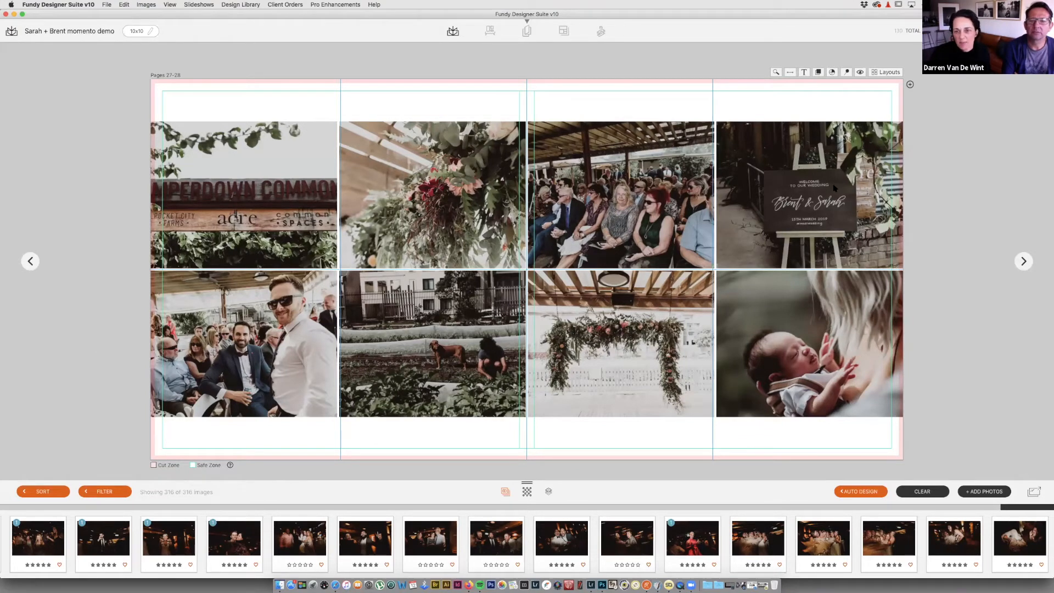
drag(723, 197, 617, 211)
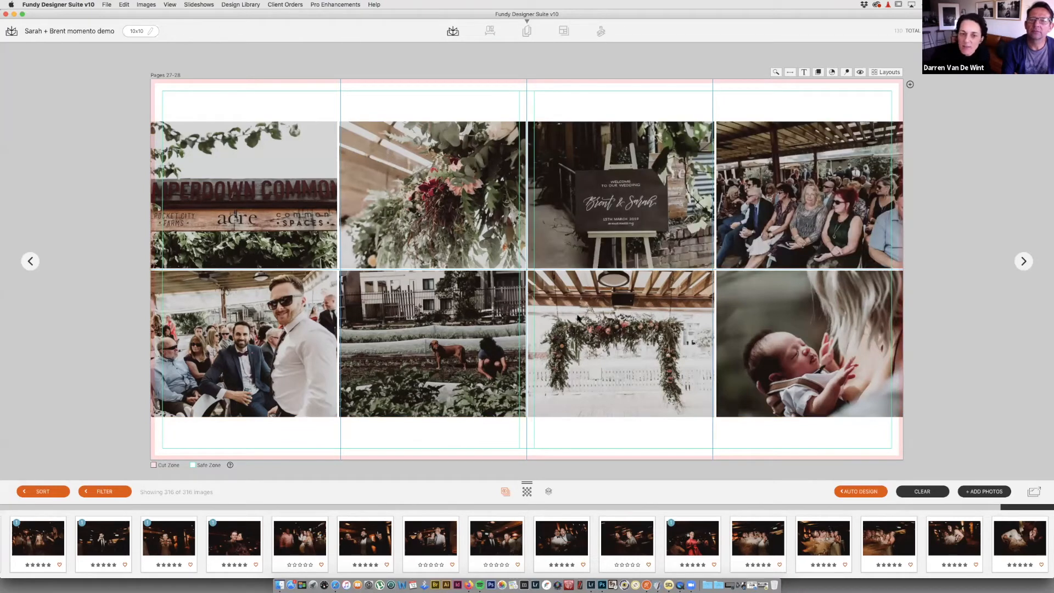
Step: Zoom into the floral arch photo and pan it up within its frame
click(645, 419)
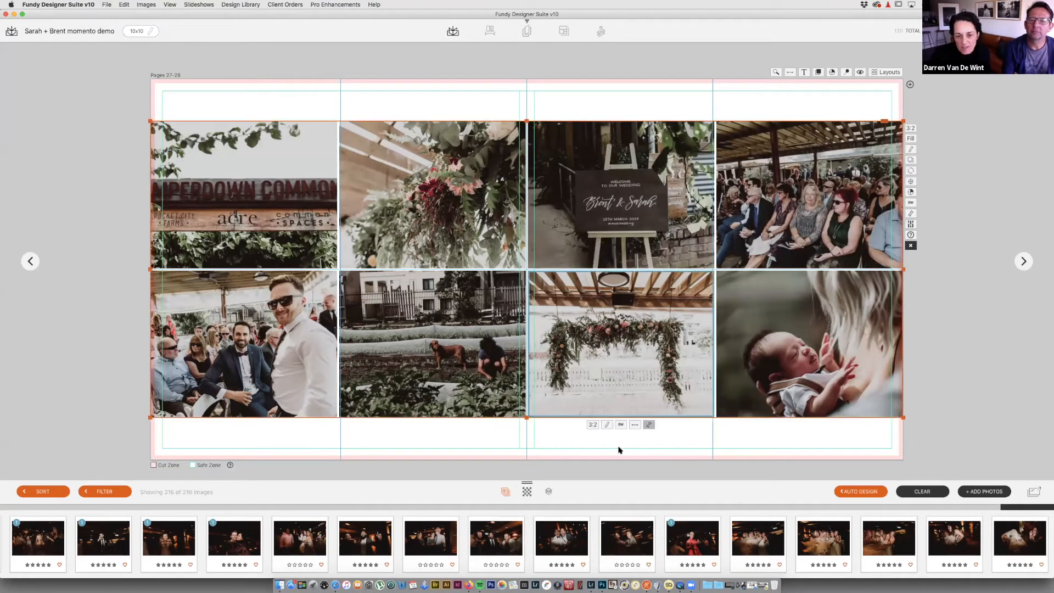
click(649, 425)
drag(608, 434, 624, 434)
drag(618, 365, 624, 352)
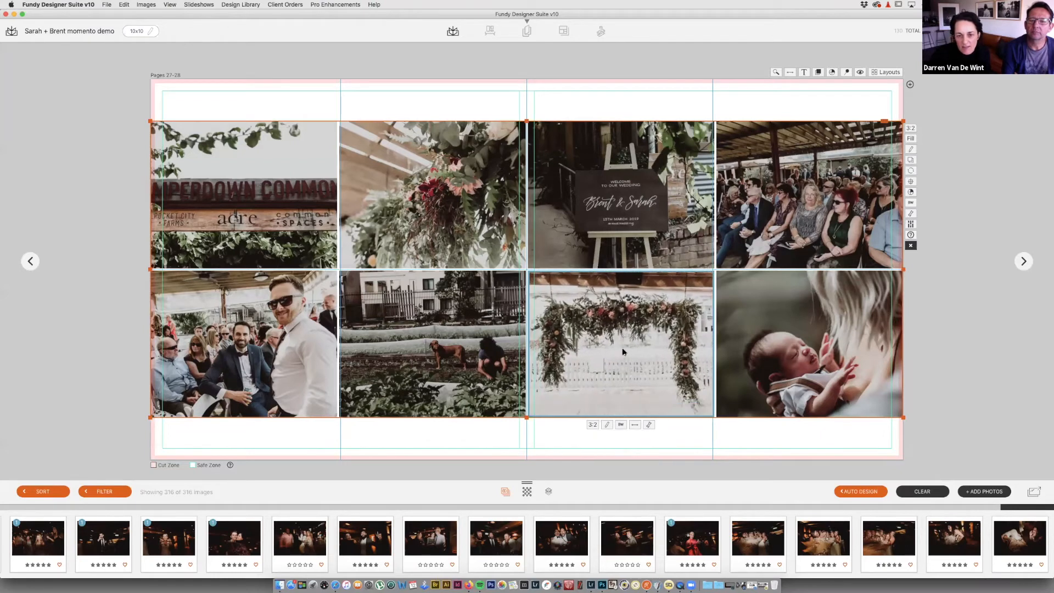
double_click(733, 390)
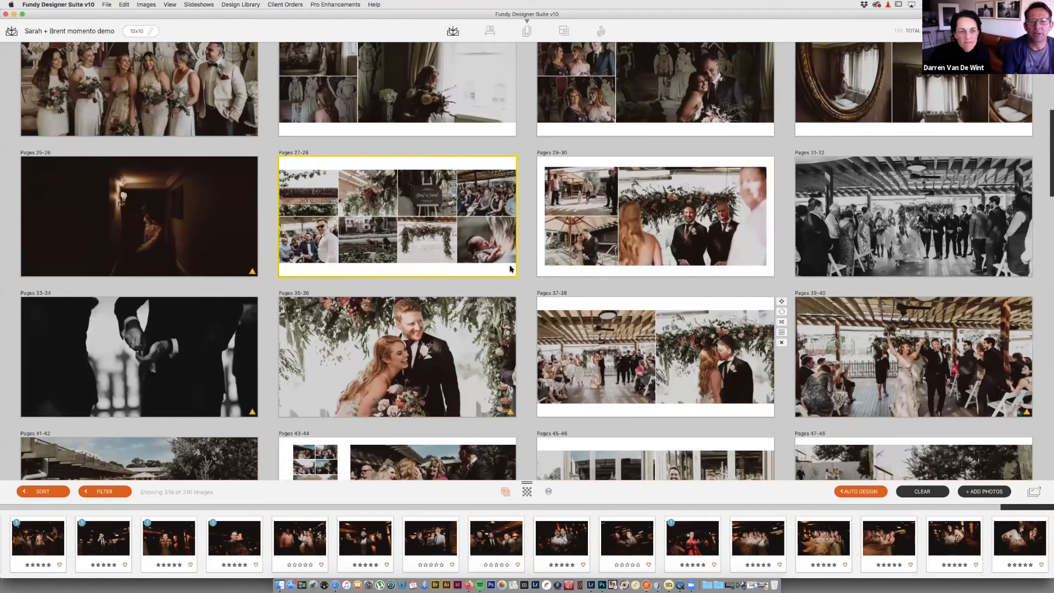
Step: Apply the one-left, two-right layout to Pages 29-30 and line up the bride-and-father and groomsmen photos in a row
scroll(732, 147, down, 4)
click(732, 147)
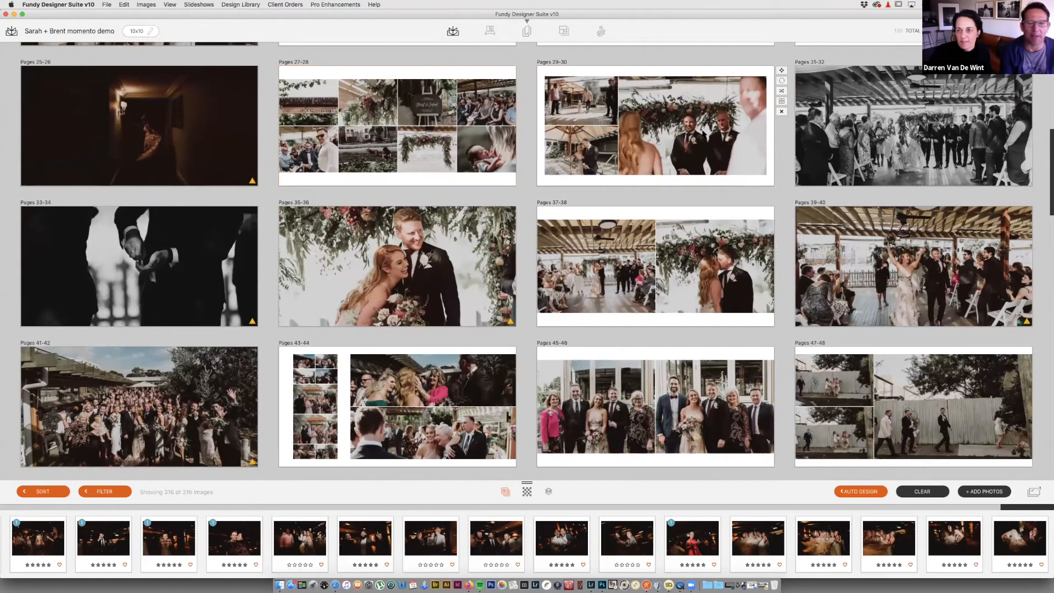
double_click(704, 135)
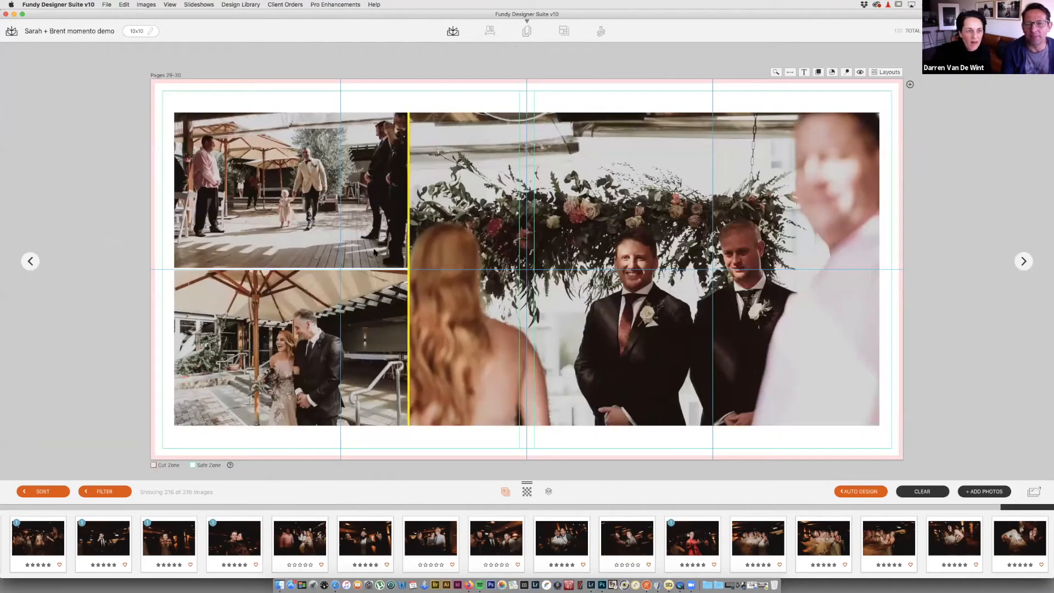
click(886, 72)
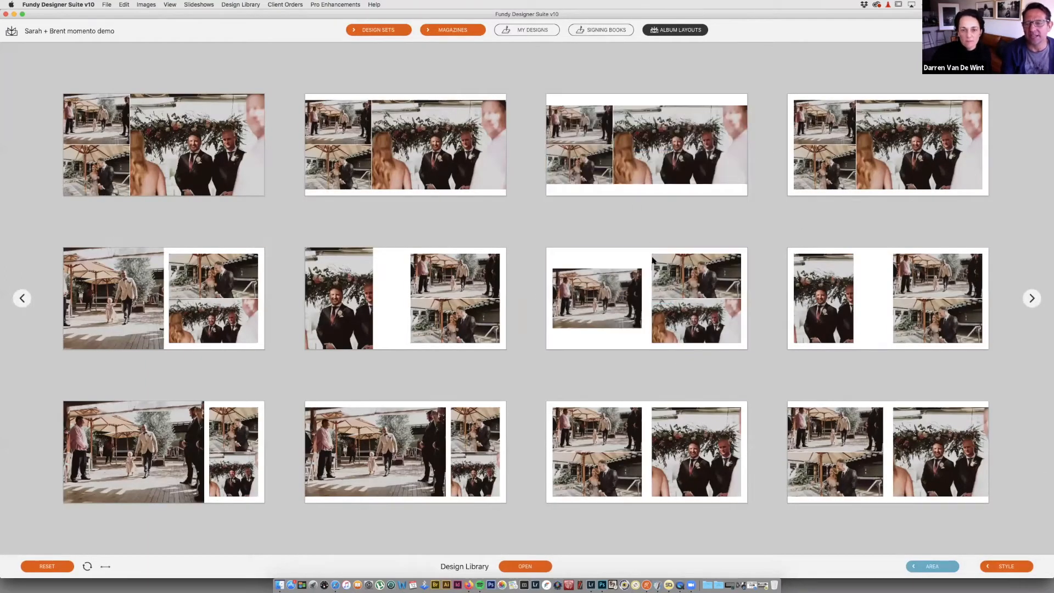
click(623, 277)
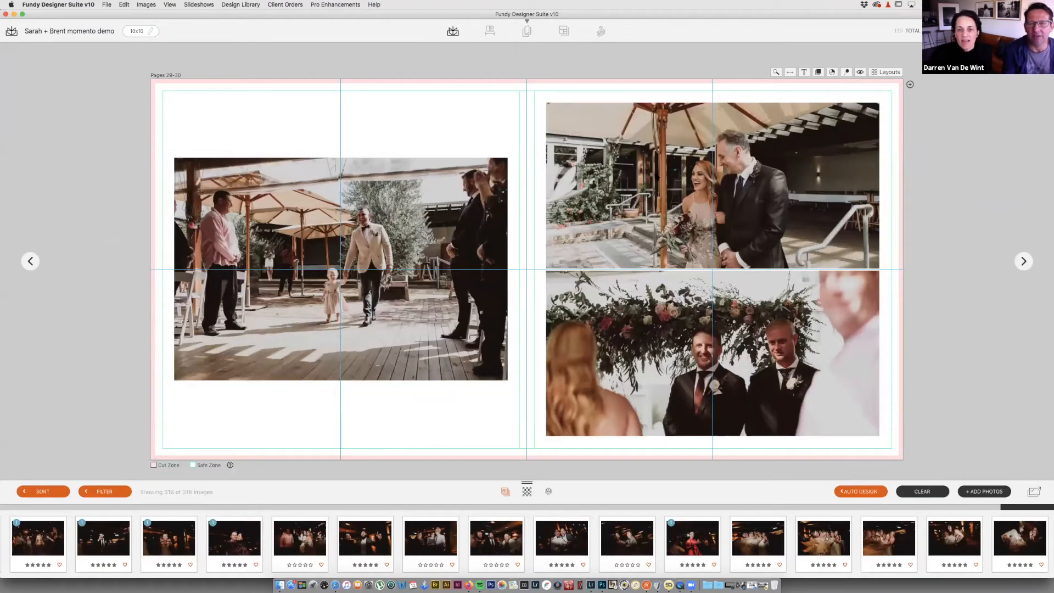
drag(637, 180, 506, 270)
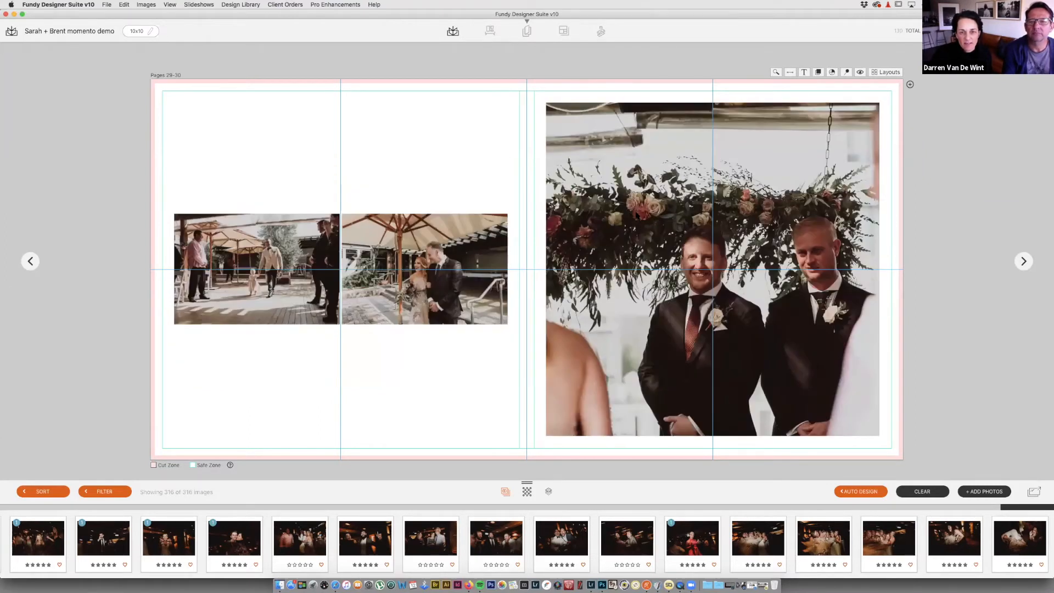
drag(629, 203, 504, 266)
Step: Stretch the three-photo row across the whole spread and align it
click(492, 266)
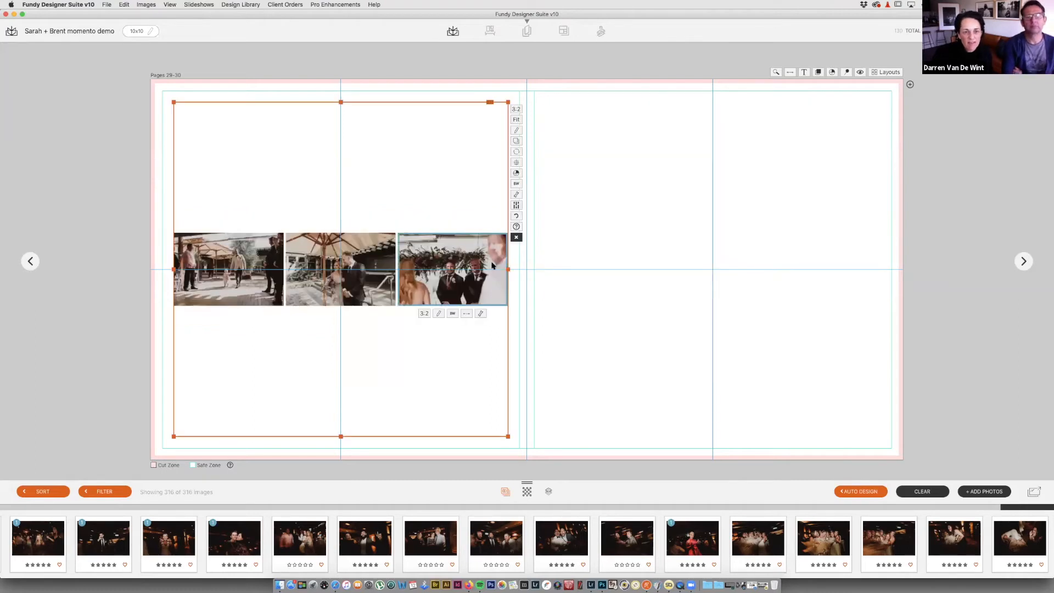
drag(755, 121, 923, 122)
drag(173, 124, 151, 79)
drag(903, 436, 907, 464)
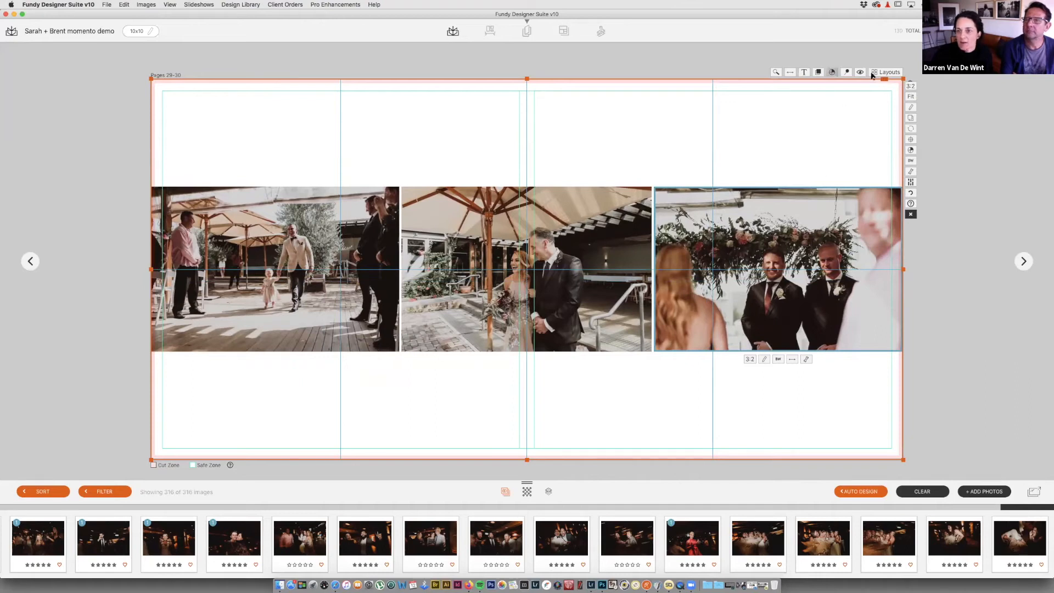
click(909, 141)
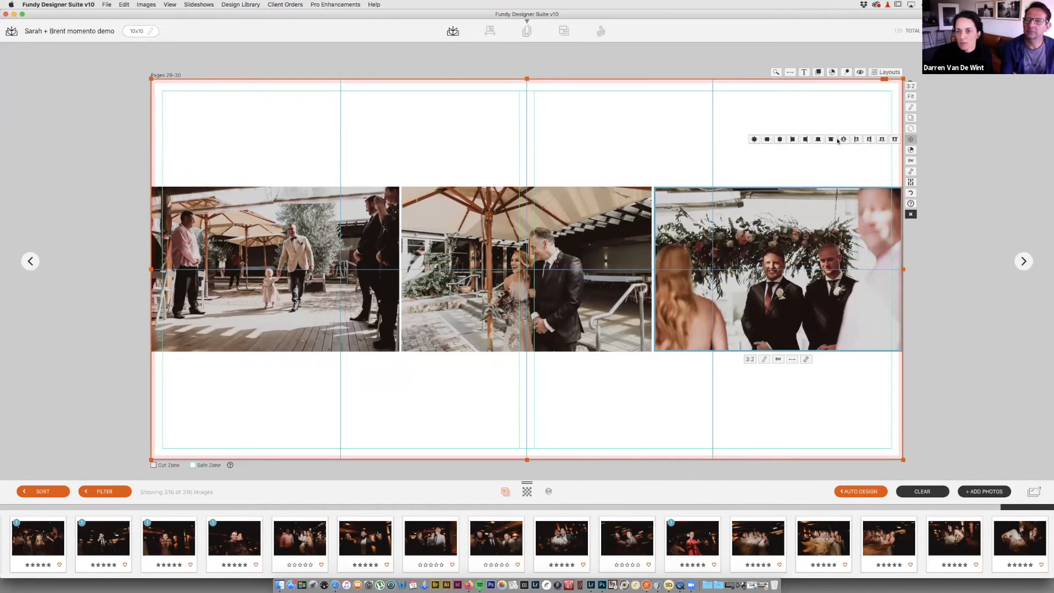
click(768, 140)
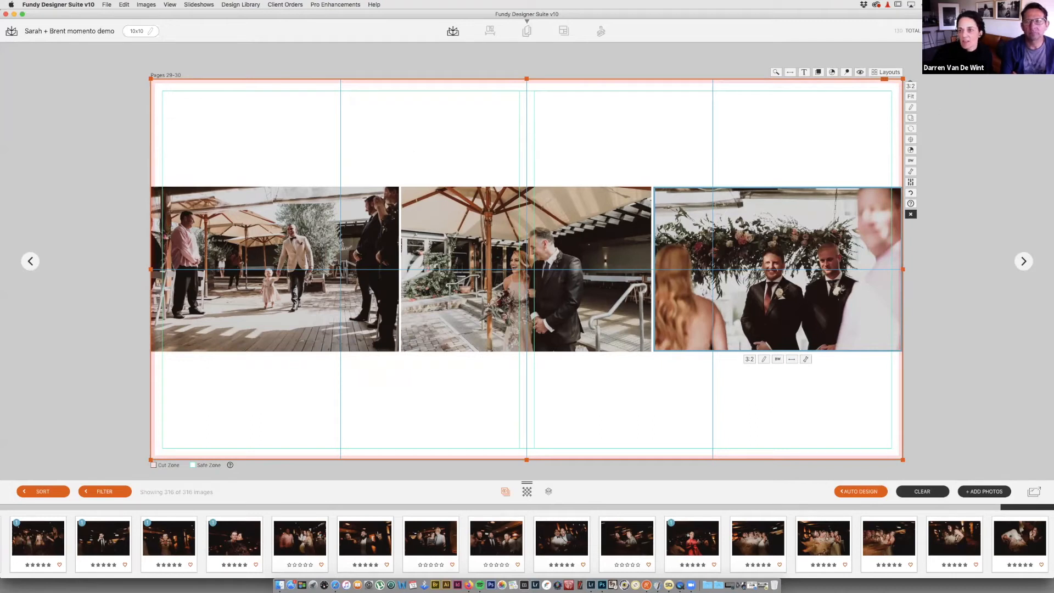
key(Escape)
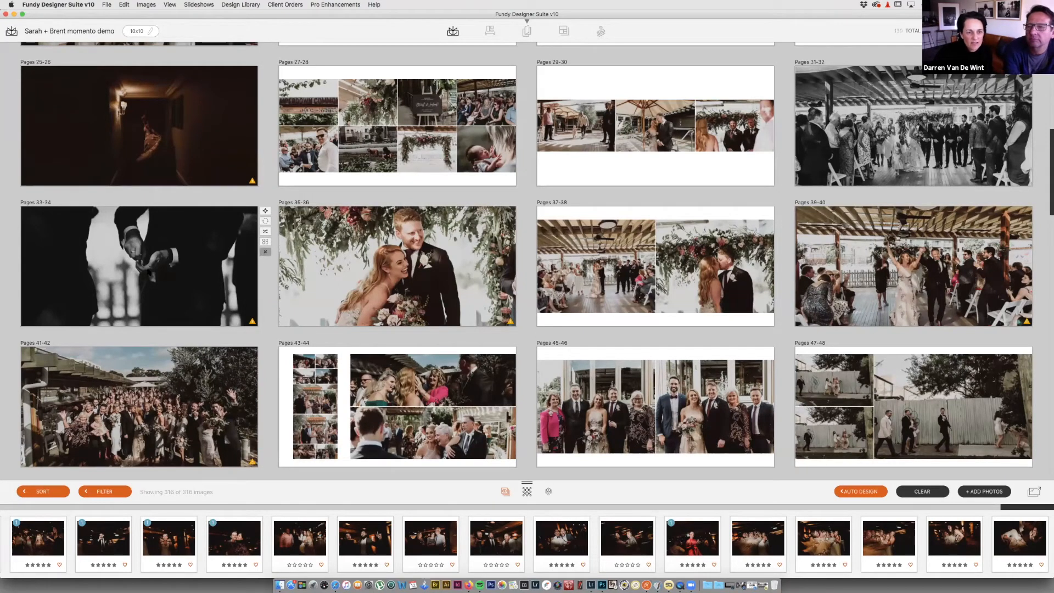
Step: Delete the Pages 33-34 hands spread and nudge the Pages 37-38 photo slightly in its frame
click(266, 252)
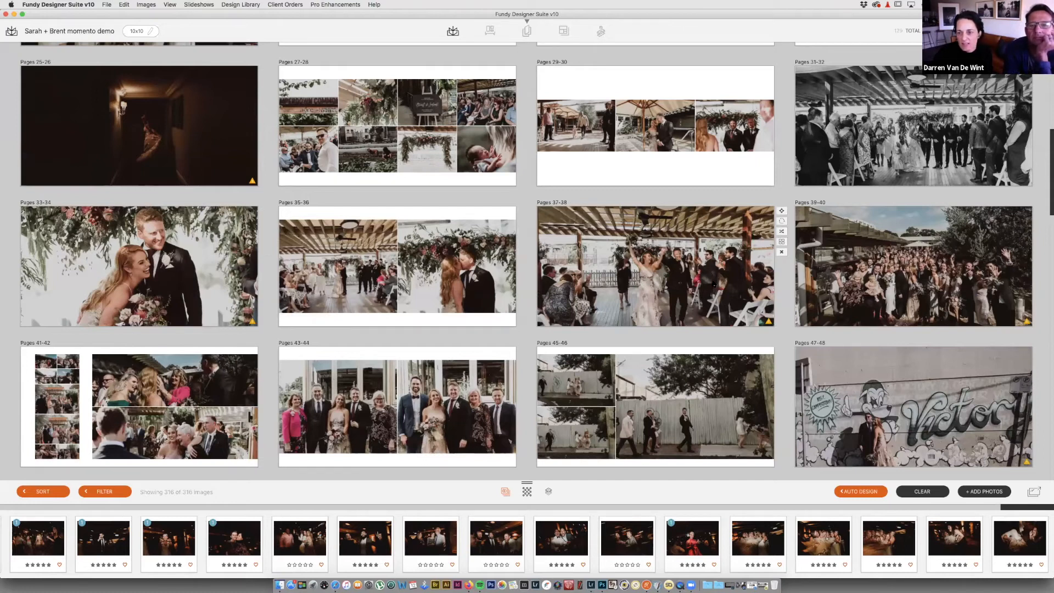
drag(716, 283, 715, 277)
scroll(913, 264, down, 1)
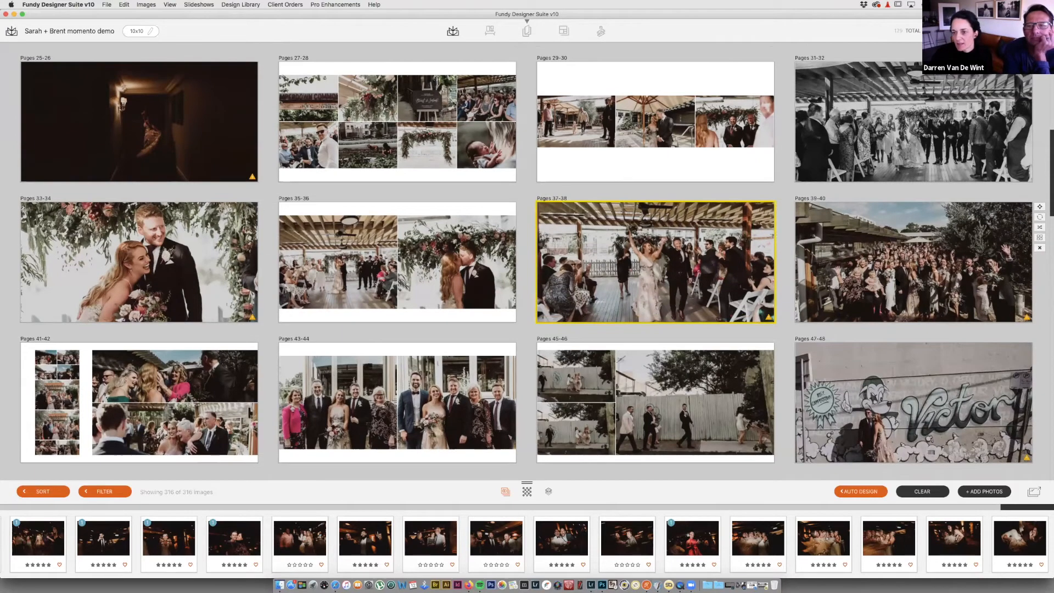
scroll(906, 197, down, 3)
click(907, 192)
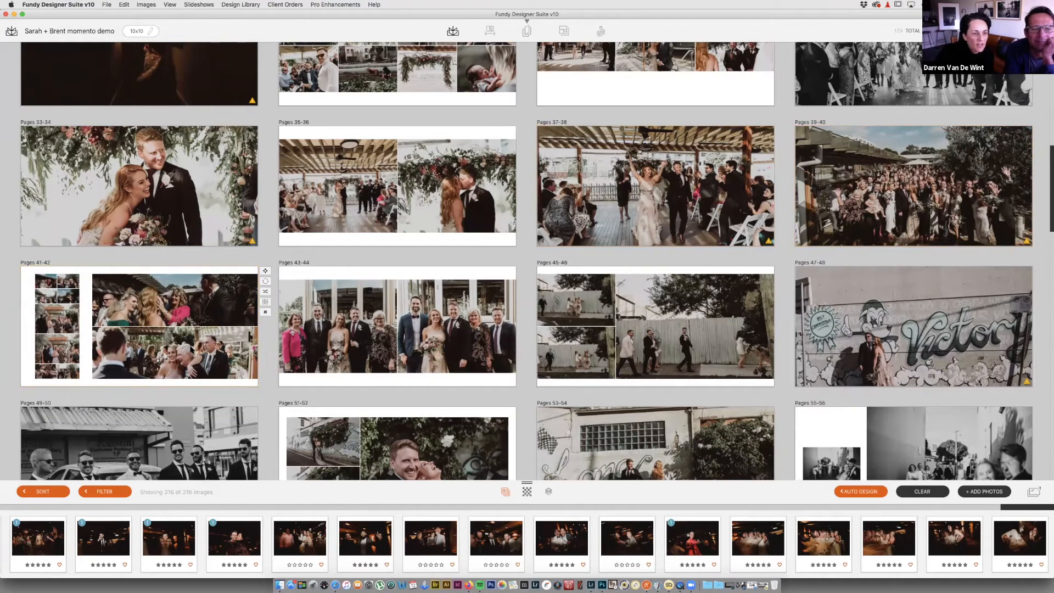
Step: Apply the second suggested layout to Pages 41-42 and delete two bottom-left photos, leaving eight
double_click(189, 349)
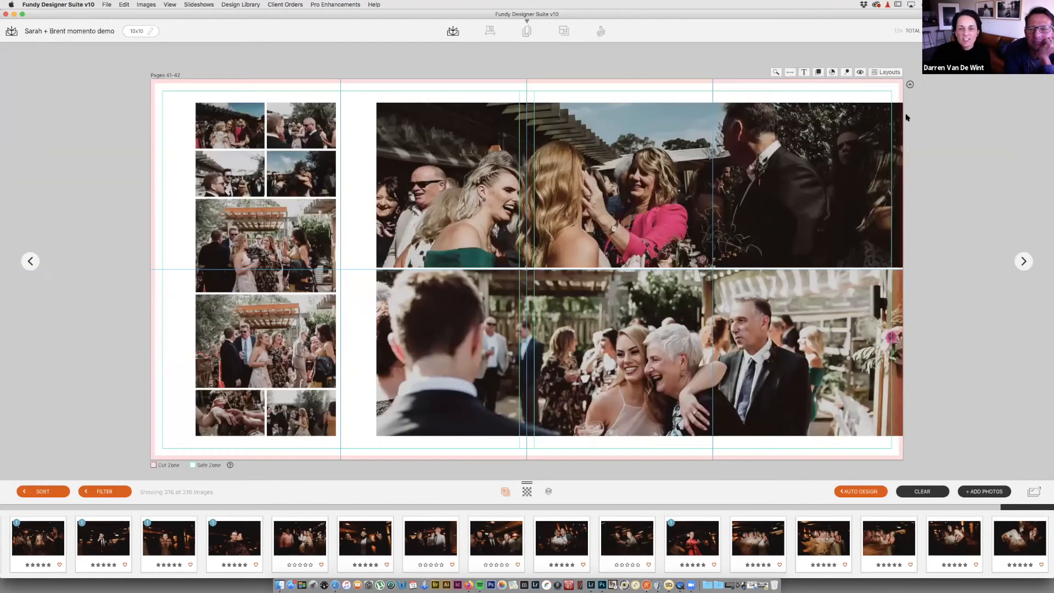
click(893, 73)
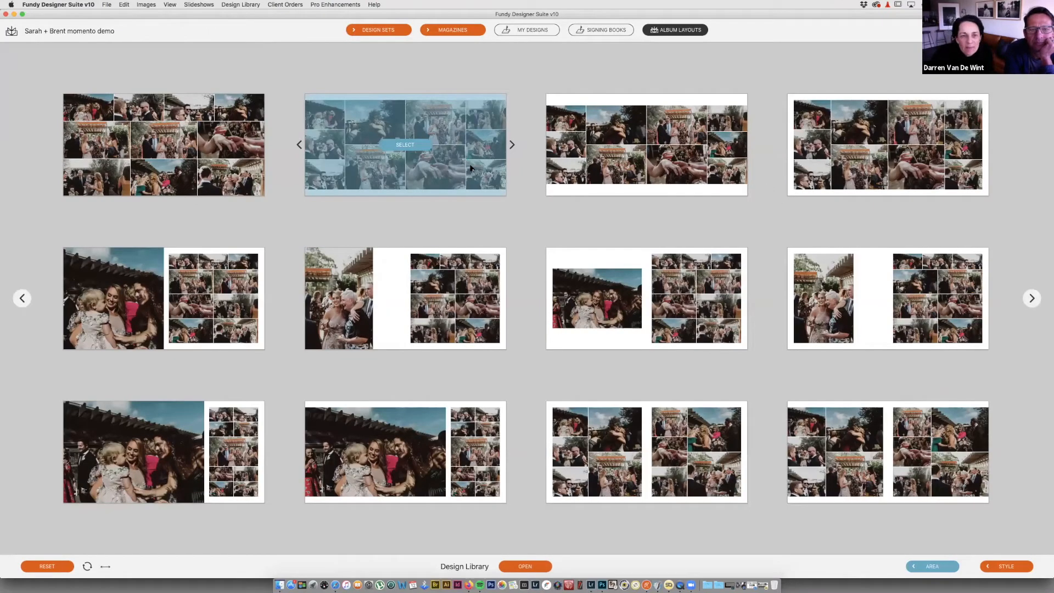
click(405, 144)
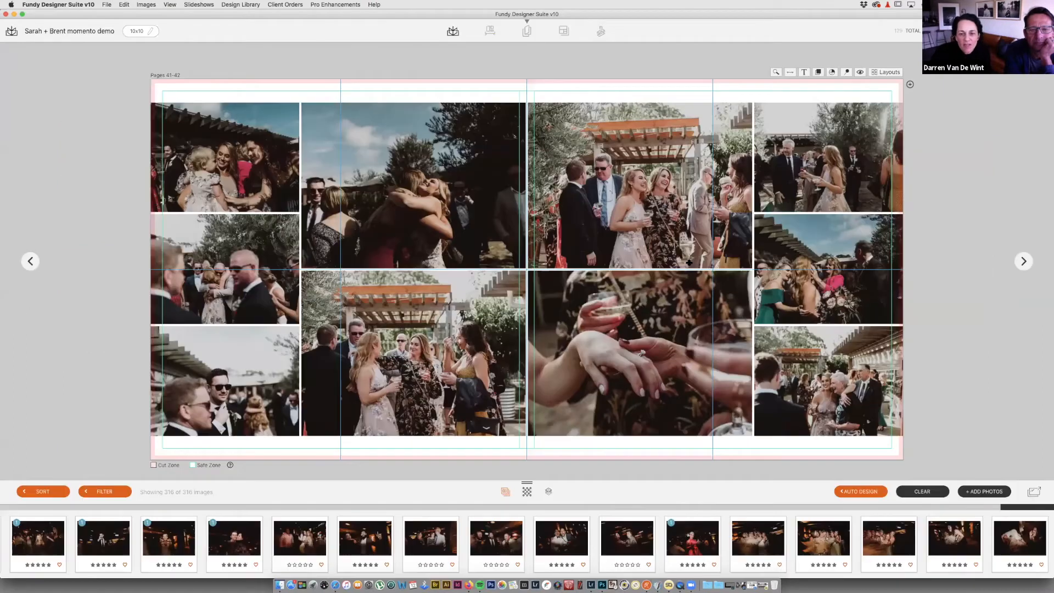
click(481, 343)
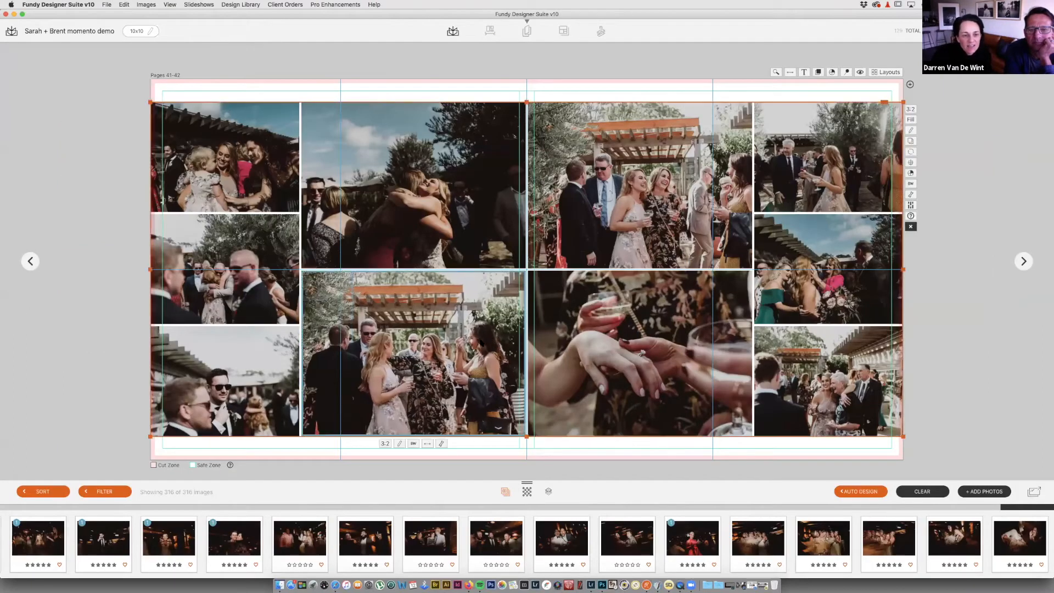
click(262, 368)
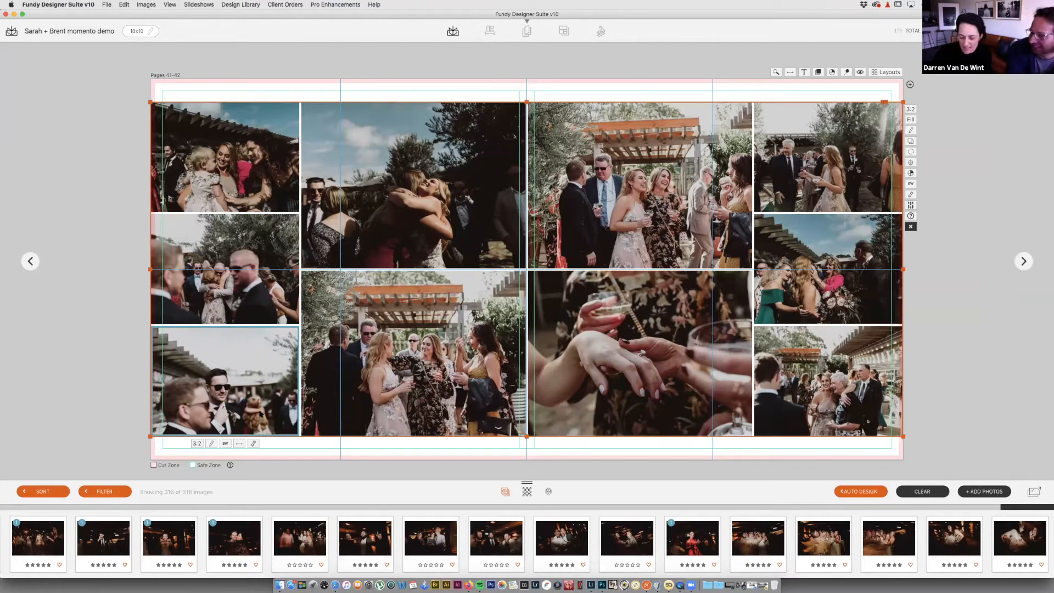
key(Delete)
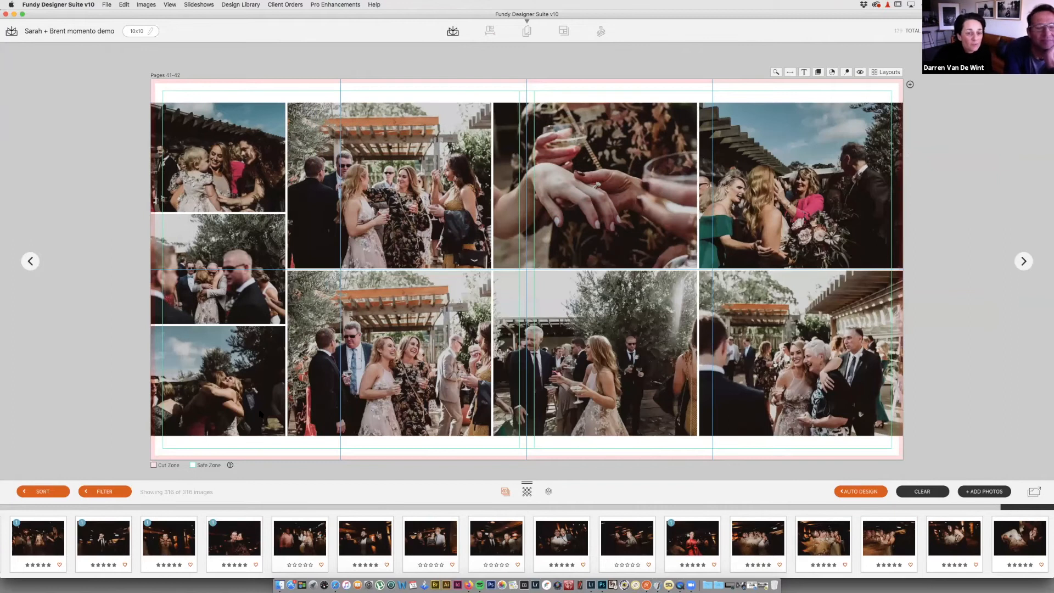
click(241, 408)
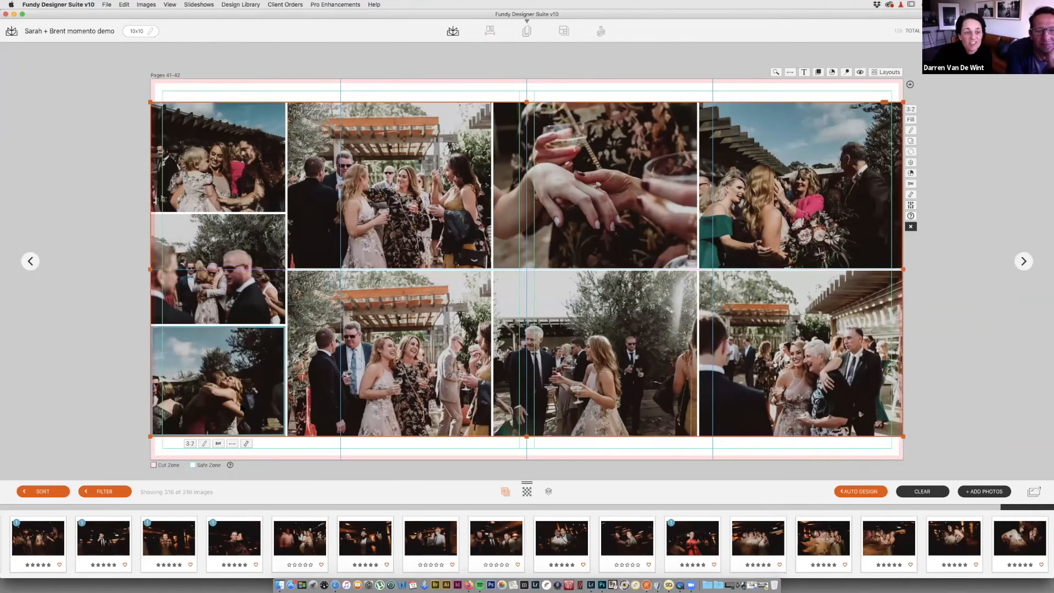
key(Delete)
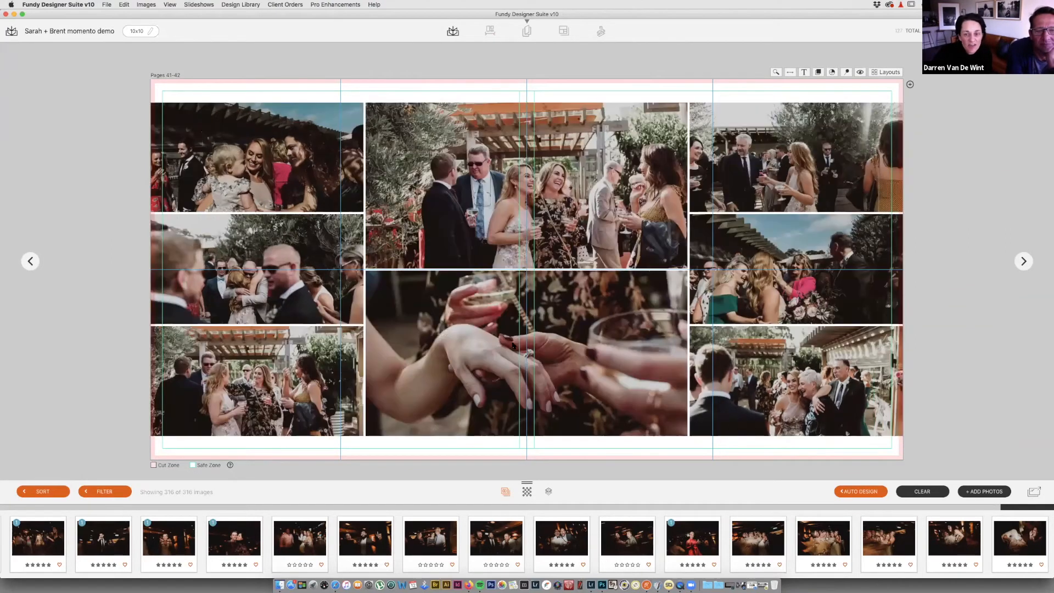
Step: Switch to the even 4x2 eight-photo layout and reposition the bottom-middle photo
click(893, 73)
mouse_move(722, 183)
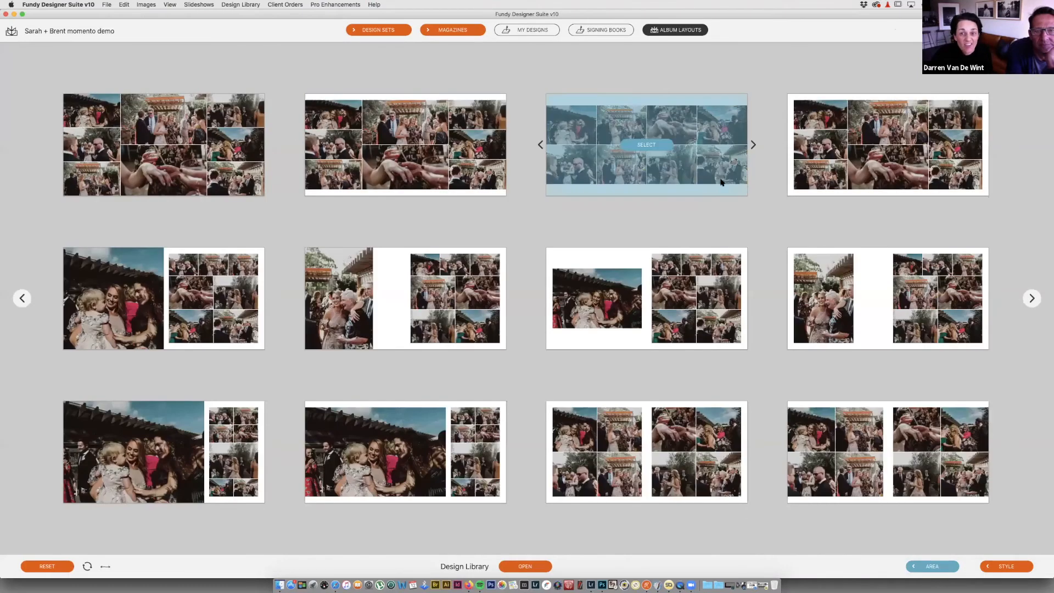
click(721, 183)
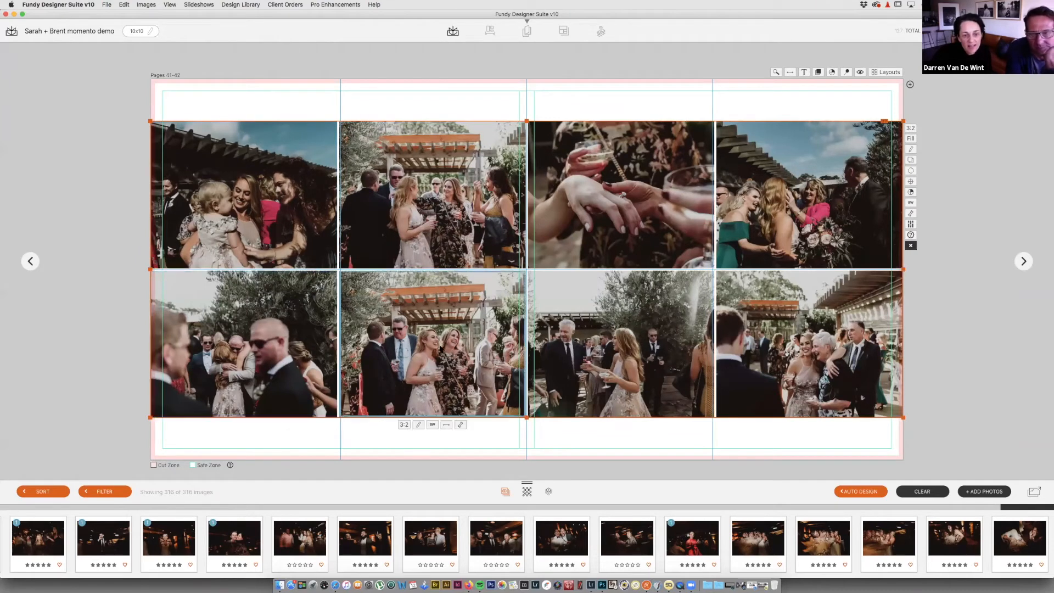
drag(448, 347, 438, 347)
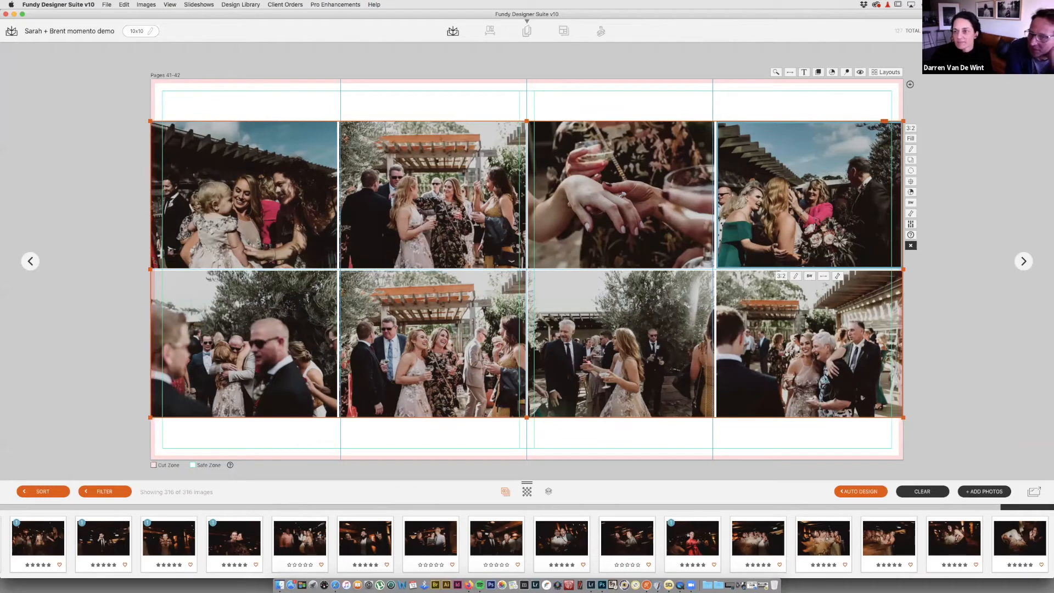
double_click(990, 77)
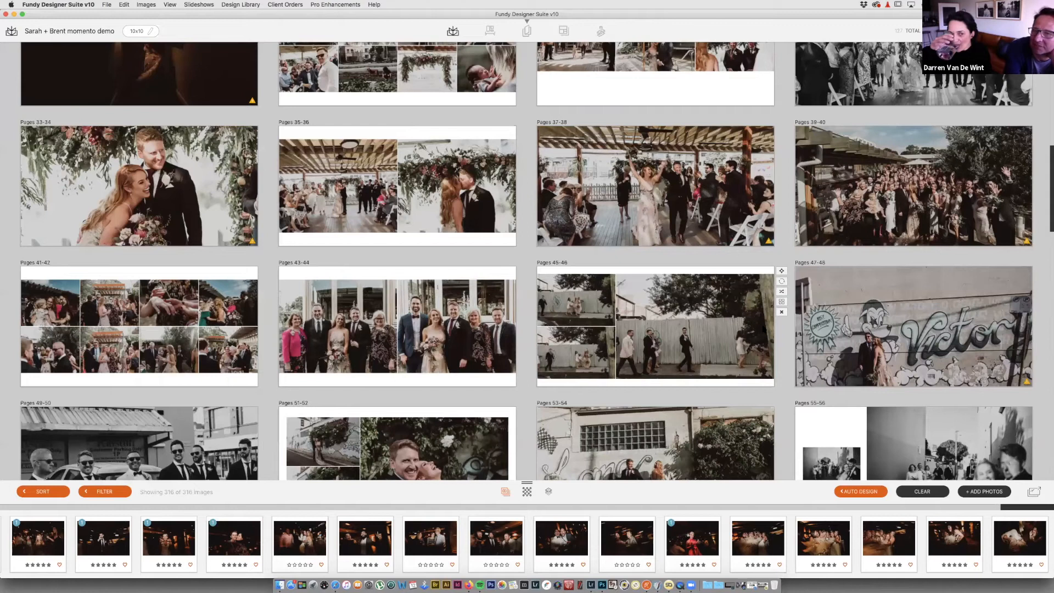
Step: Delete the small bottom-left photo from Pages 45-46 and apply a two-photo layout
double_click(711, 349)
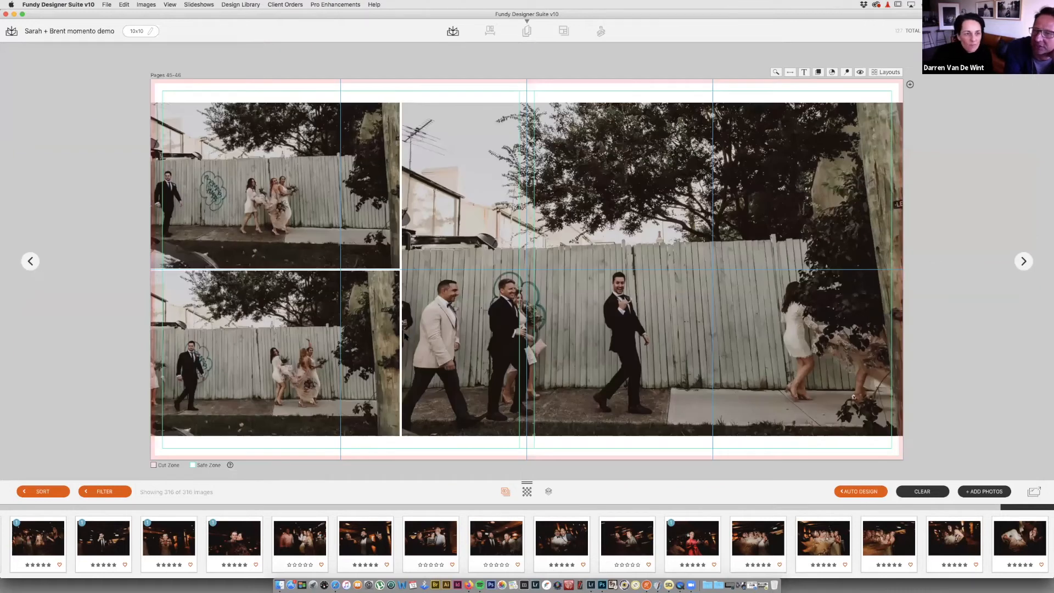
click(347, 310)
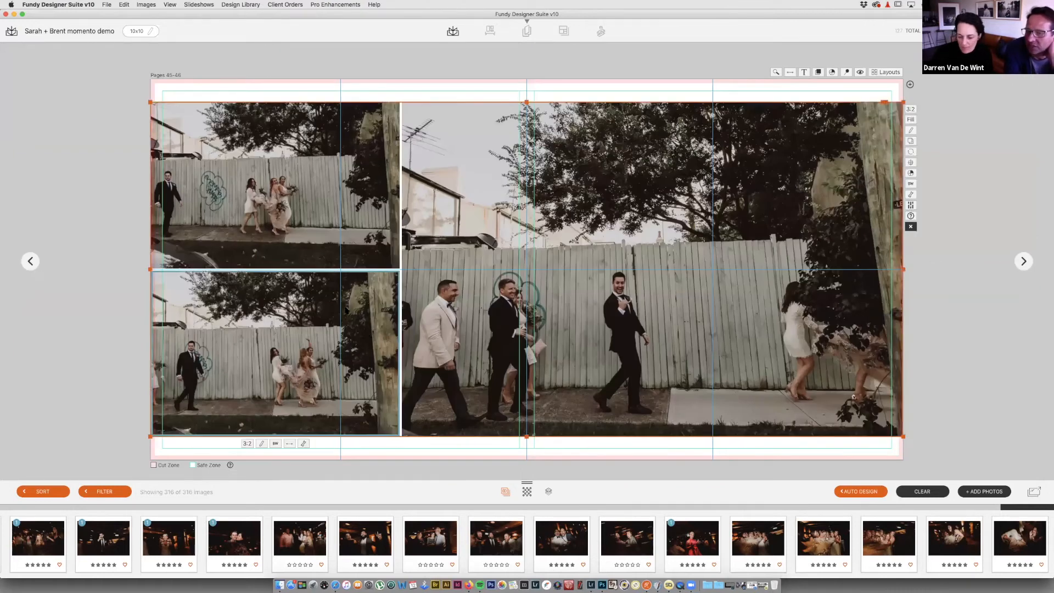
key(Delete)
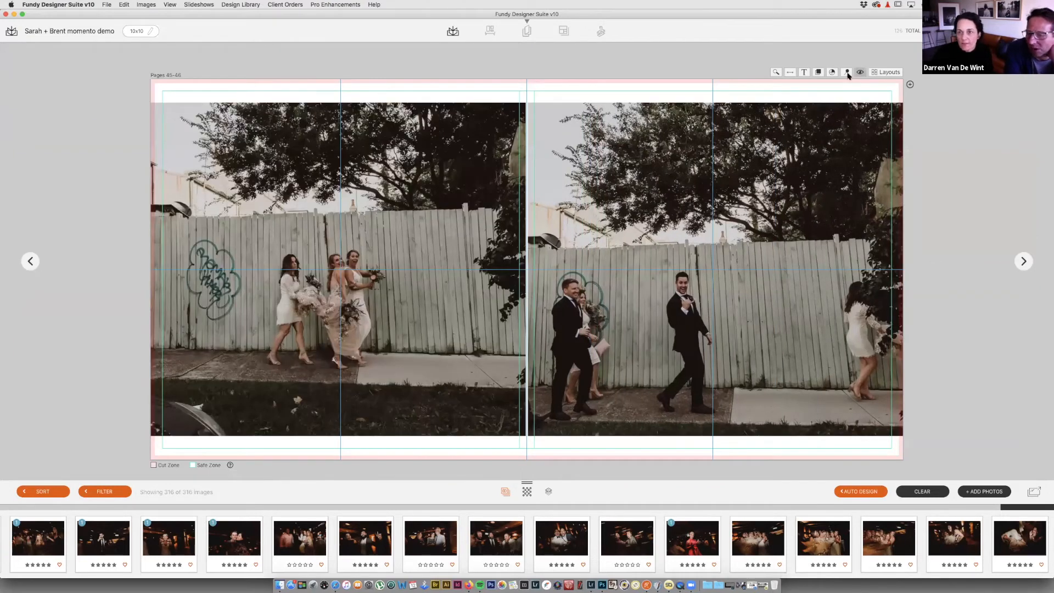
click(790, 71)
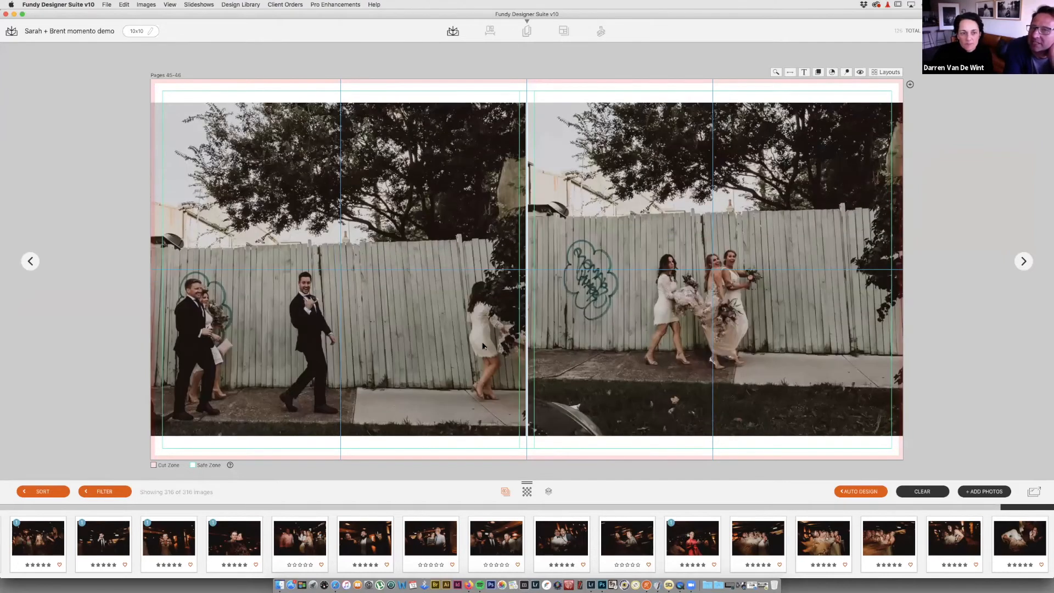
click(790, 72)
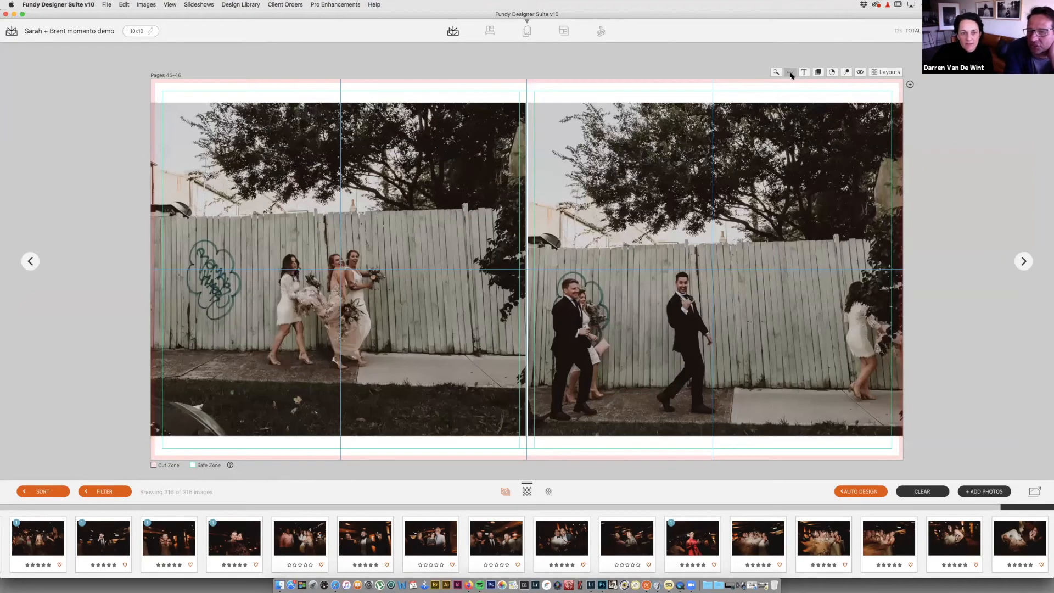
click(636, 301)
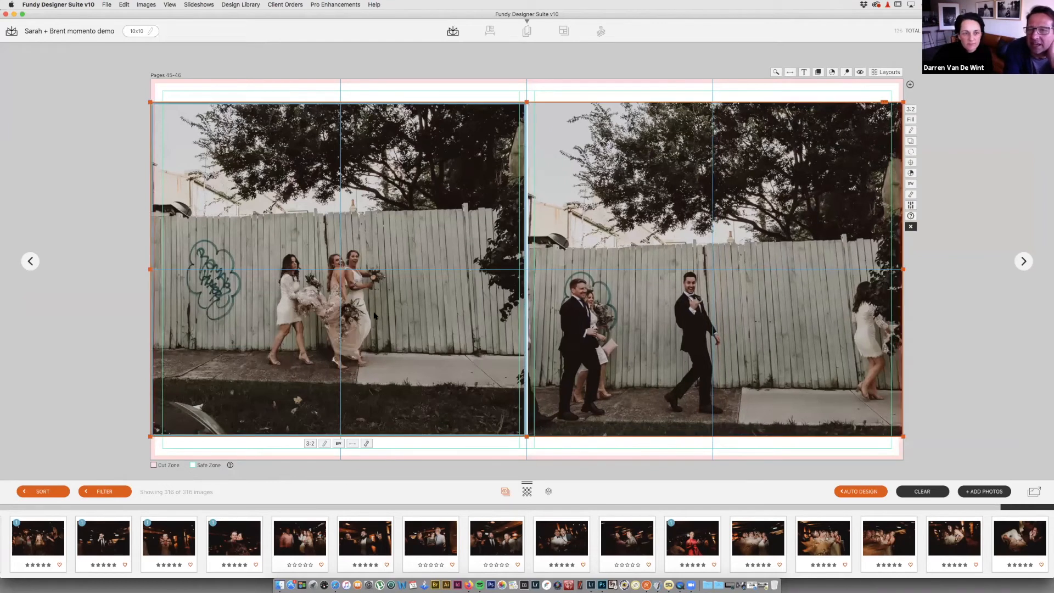
click(886, 72)
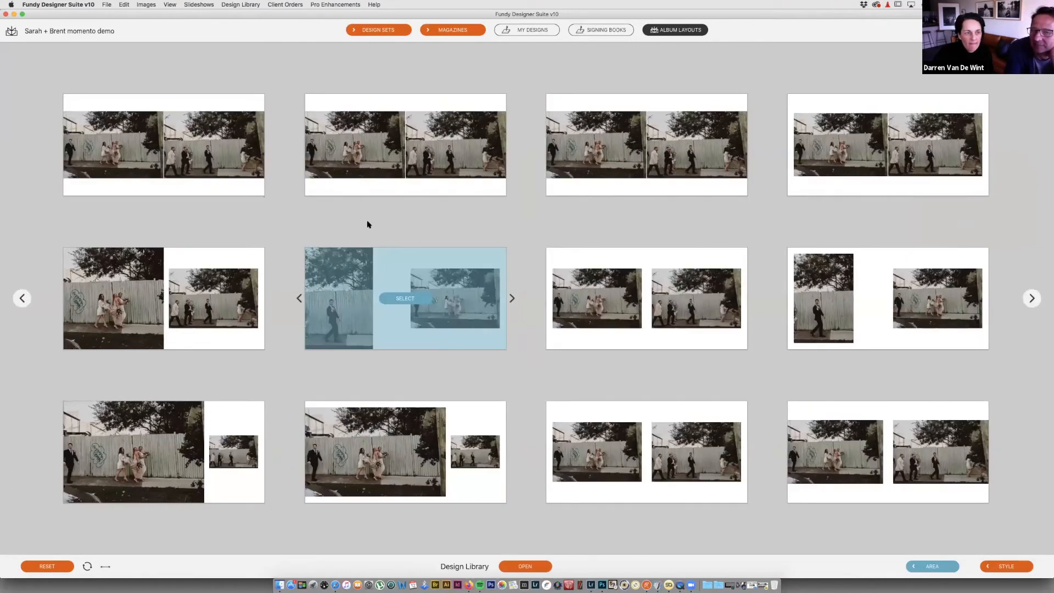
click(502, 181)
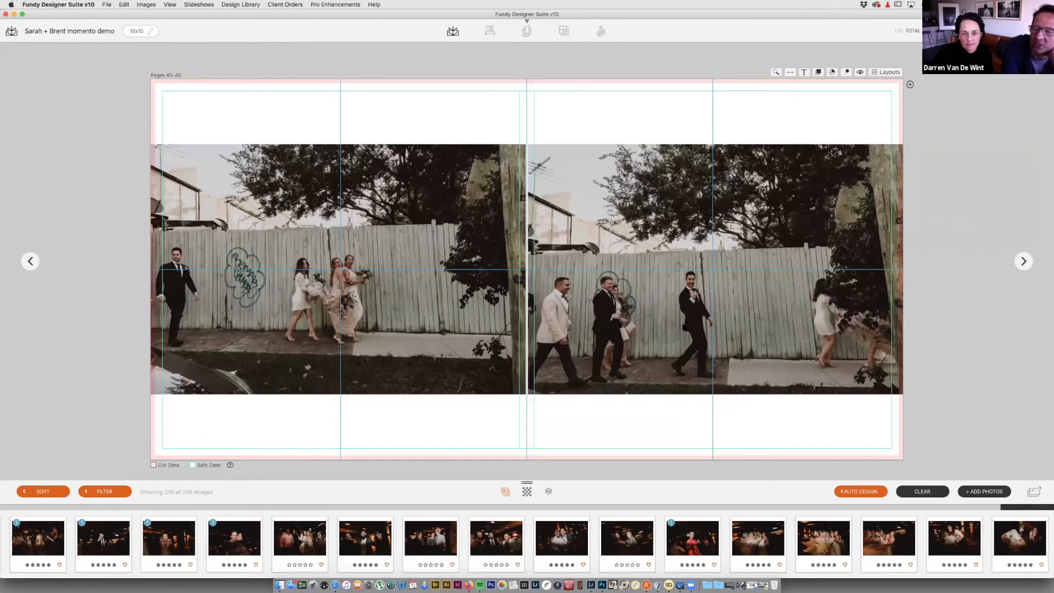
Step: Zoom into the left-page fence photo within its frame
click(683, 307)
click(444, 326)
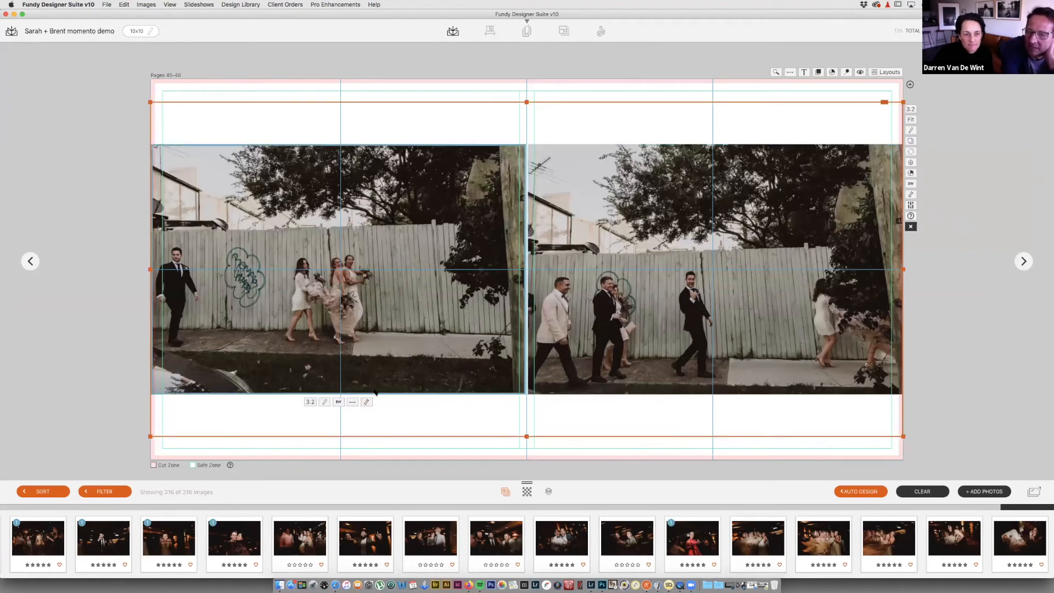
click(366, 401)
click(339, 428)
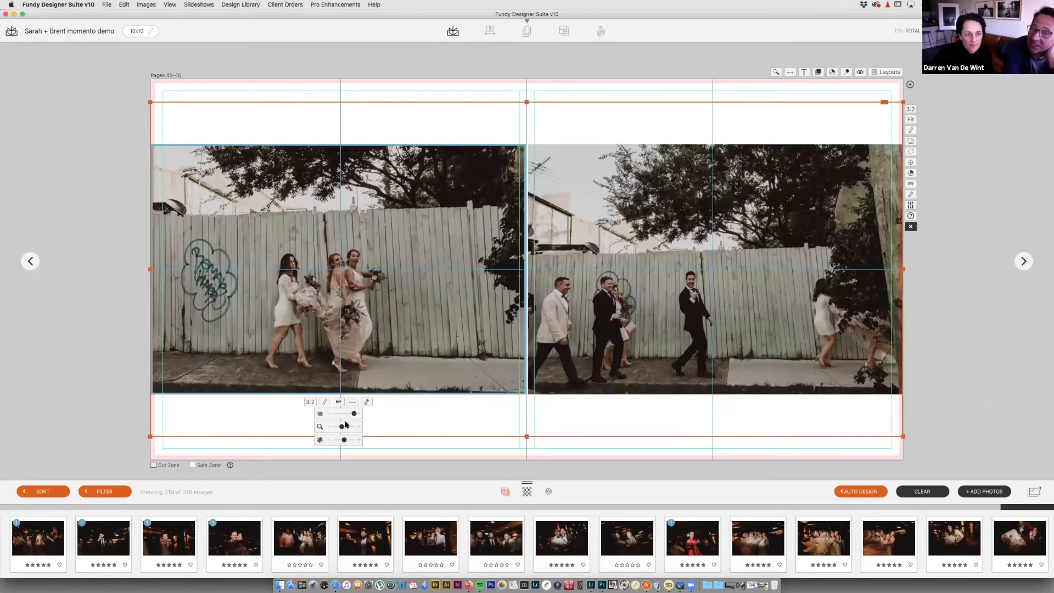
Step: Mirror the right-page photo horizontally, then zoom and pan it up and left in its frame
click(640, 337)
click(728, 403)
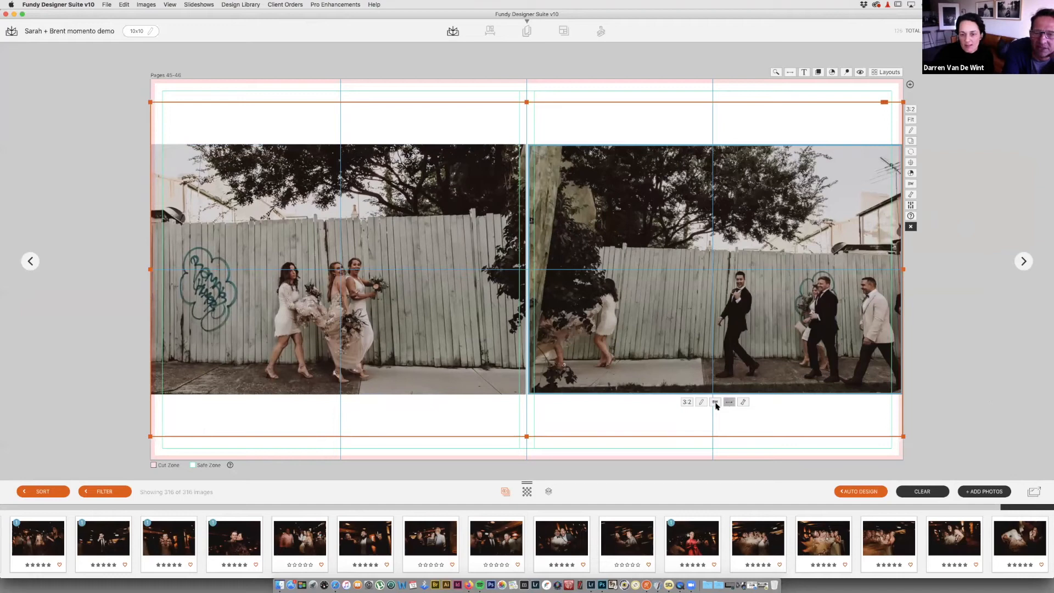
click(743, 403)
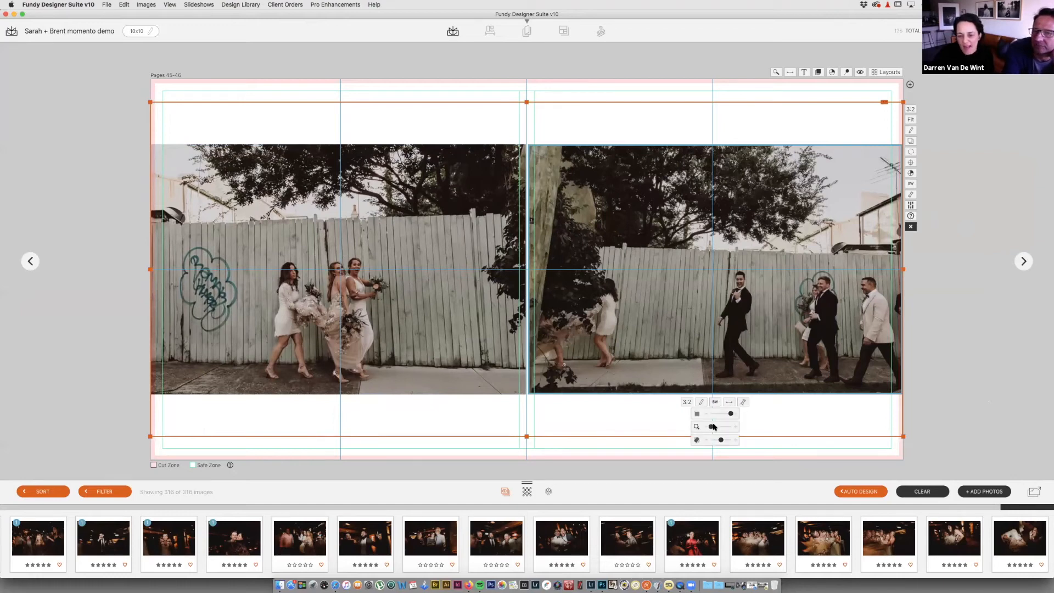
drag(713, 427, 720, 427)
drag(757, 341, 707, 311)
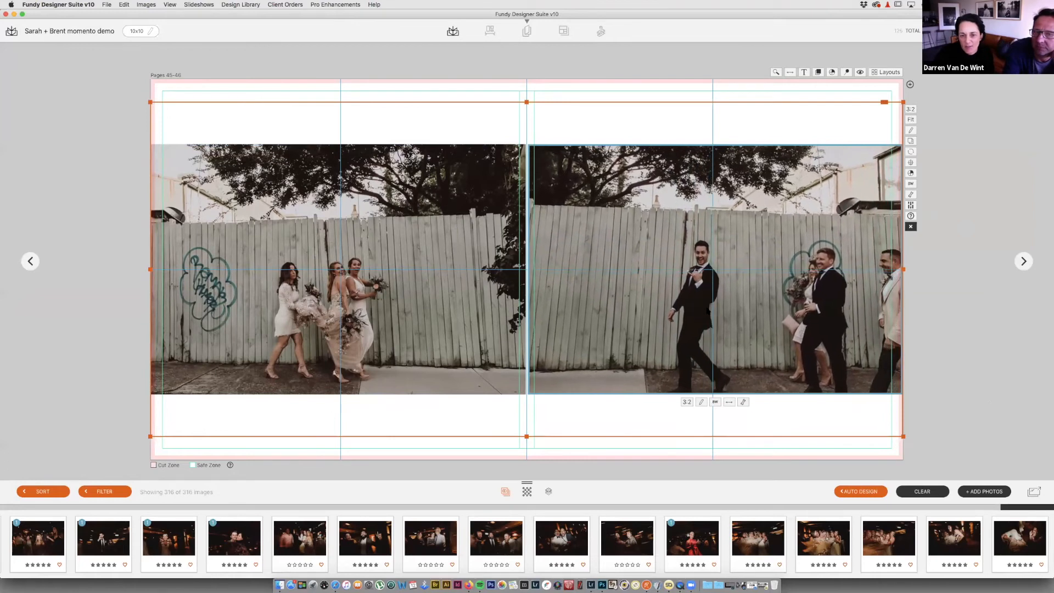
click(743, 402)
drag(720, 427, 716, 428)
drag(693, 337, 677, 341)
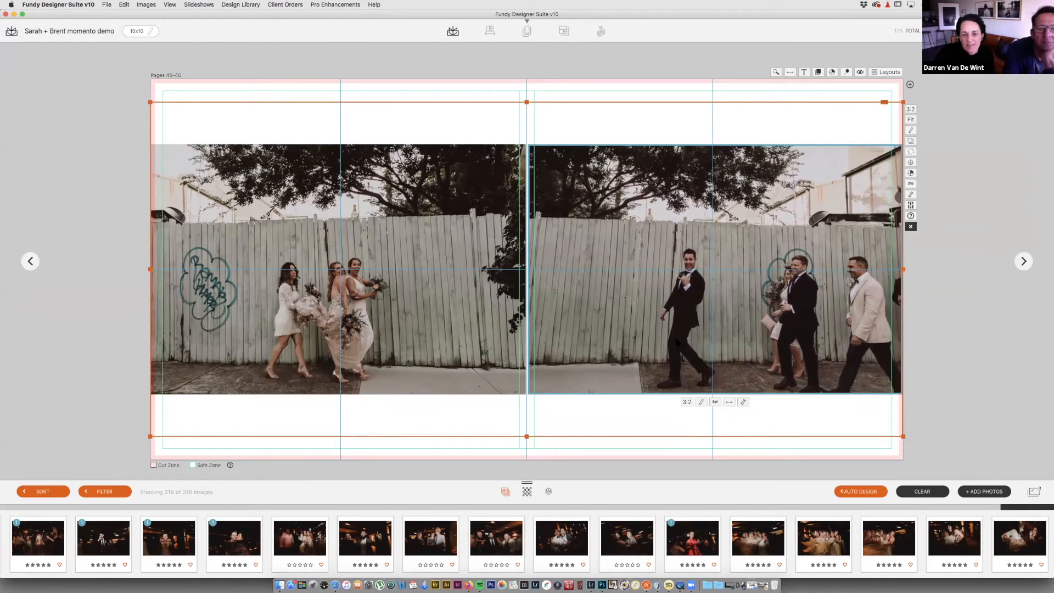
Step: Check the two photos' placement against the grid overlay, then hide it
click(439, 322)
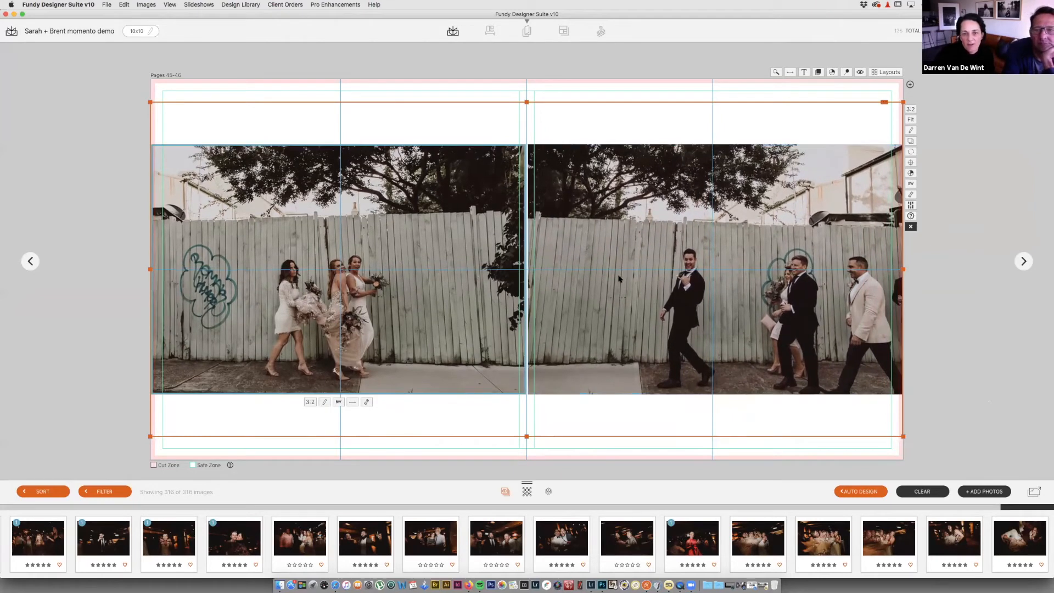
click(622, 292)
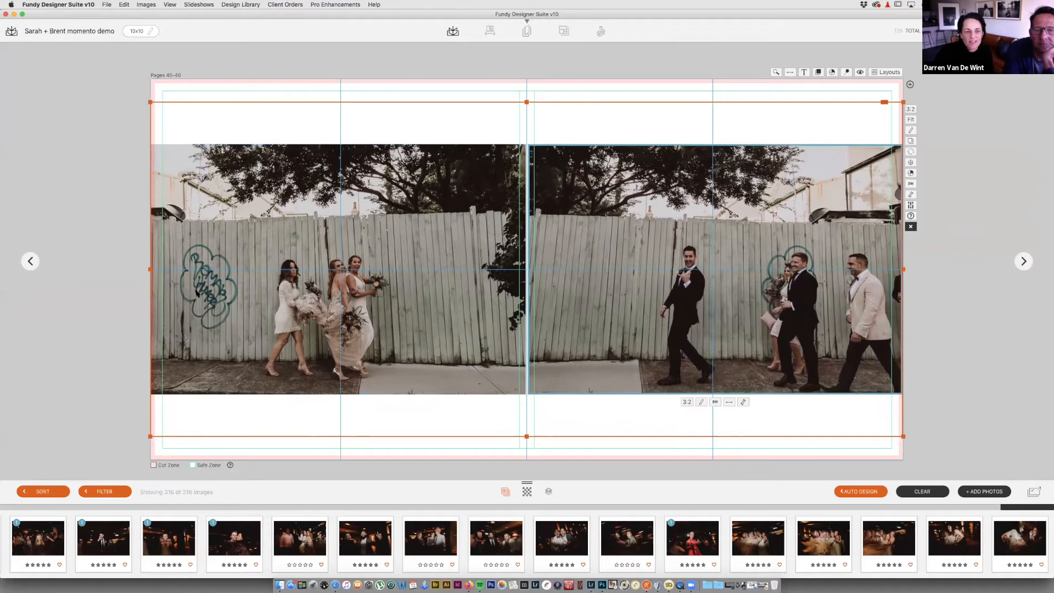
click(858, 72)
click(860, 73)
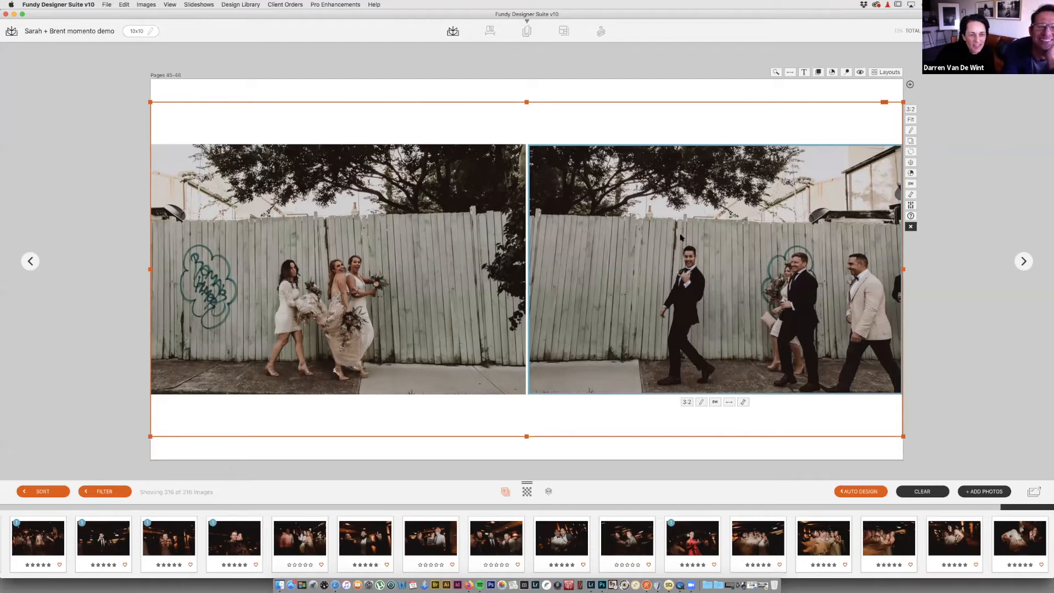
click(503, 270)
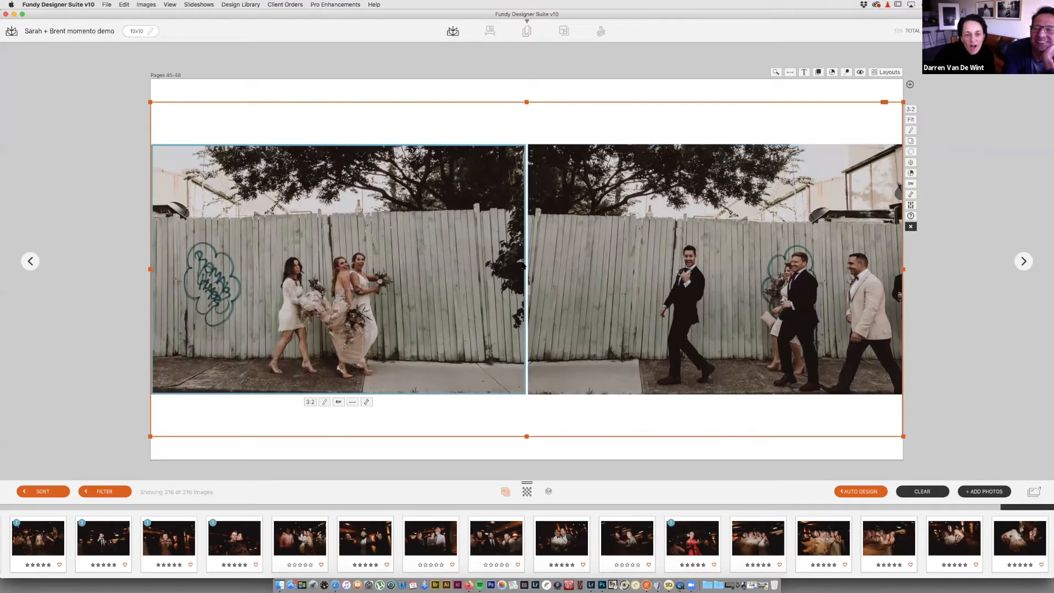
click(560, 280)
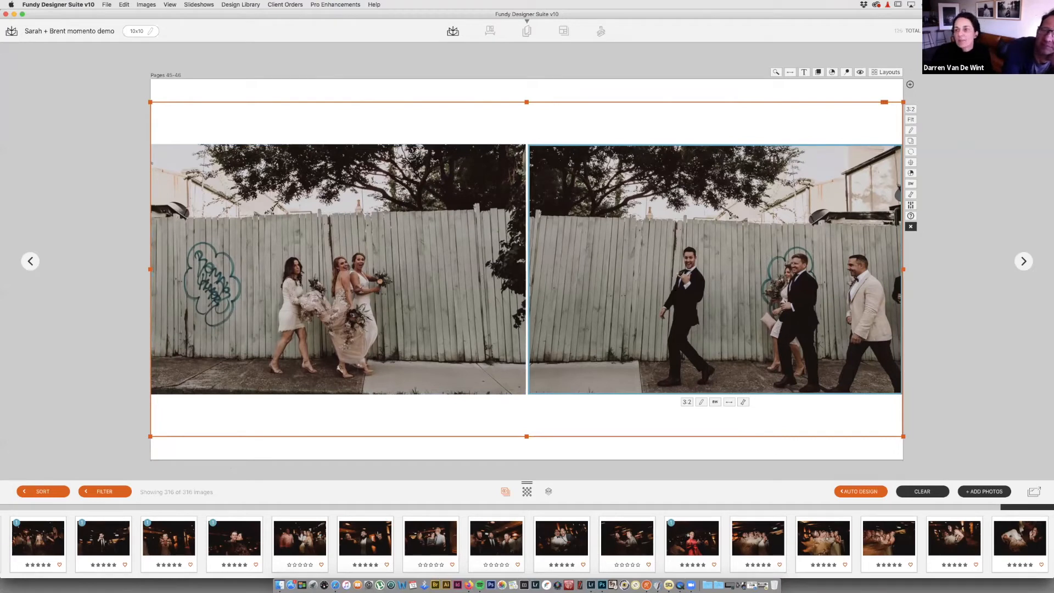
Step: Back in the overview, move through Pages 47-50 and delete the Pages 51-52 spread
key(Escape)
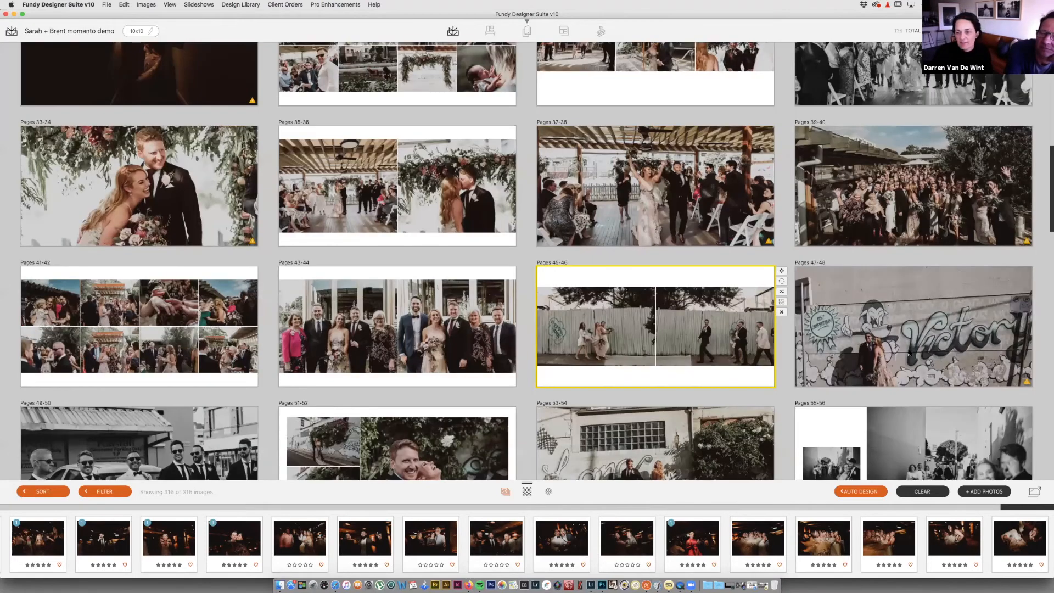
click(911, 337)
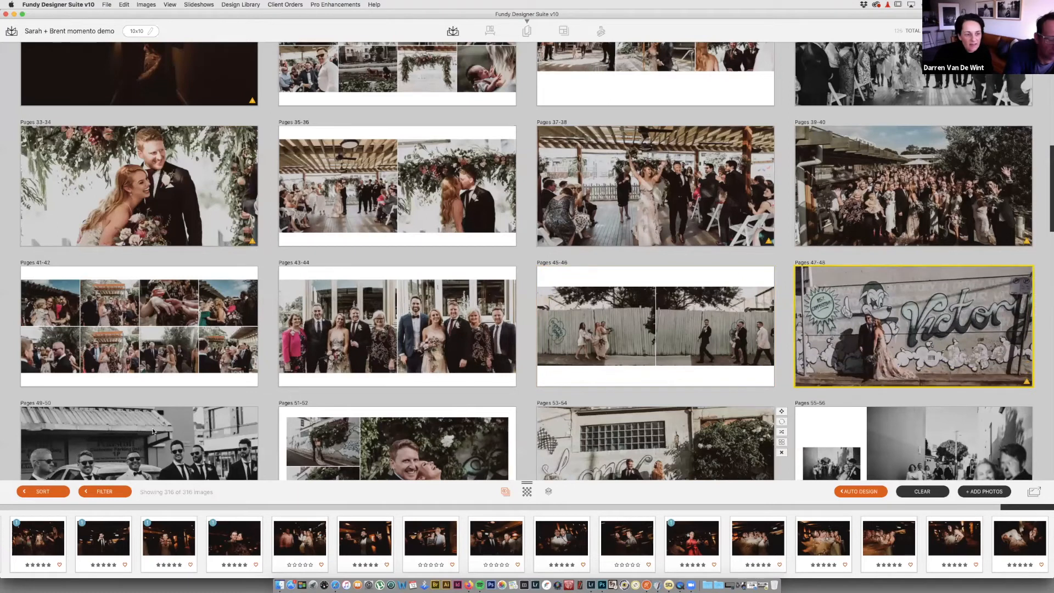
key(Right)
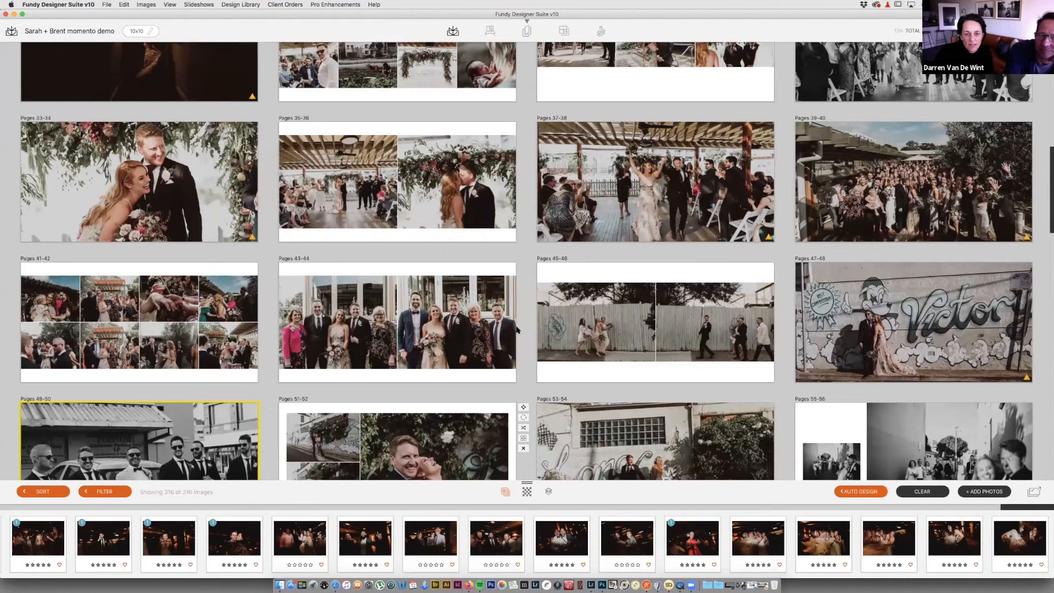
scroll(523, 316, down, 3)
scroll(471, 337, down, 4)
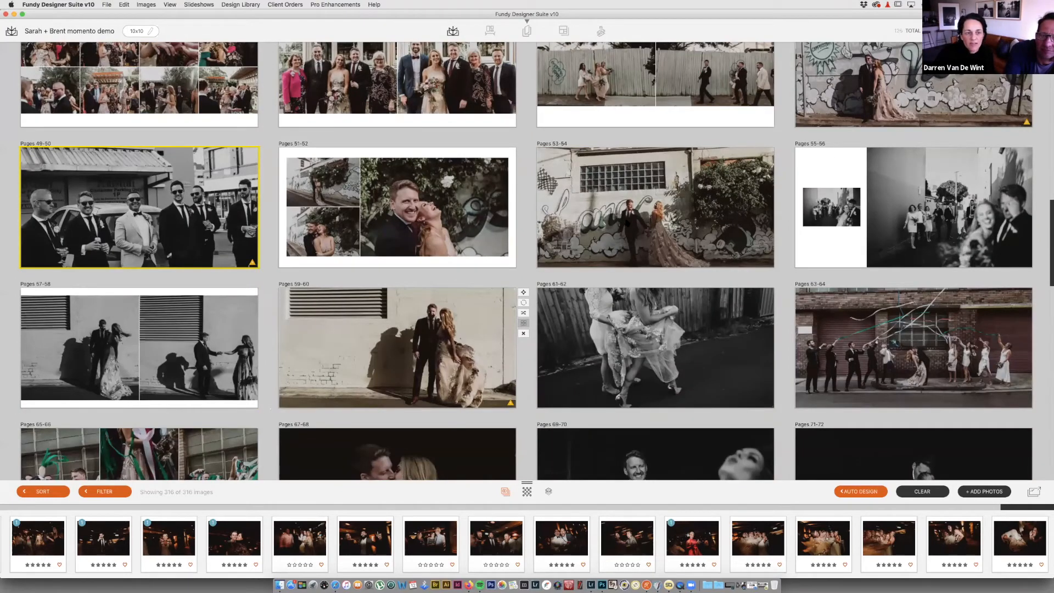
mouse_move(514, 198)
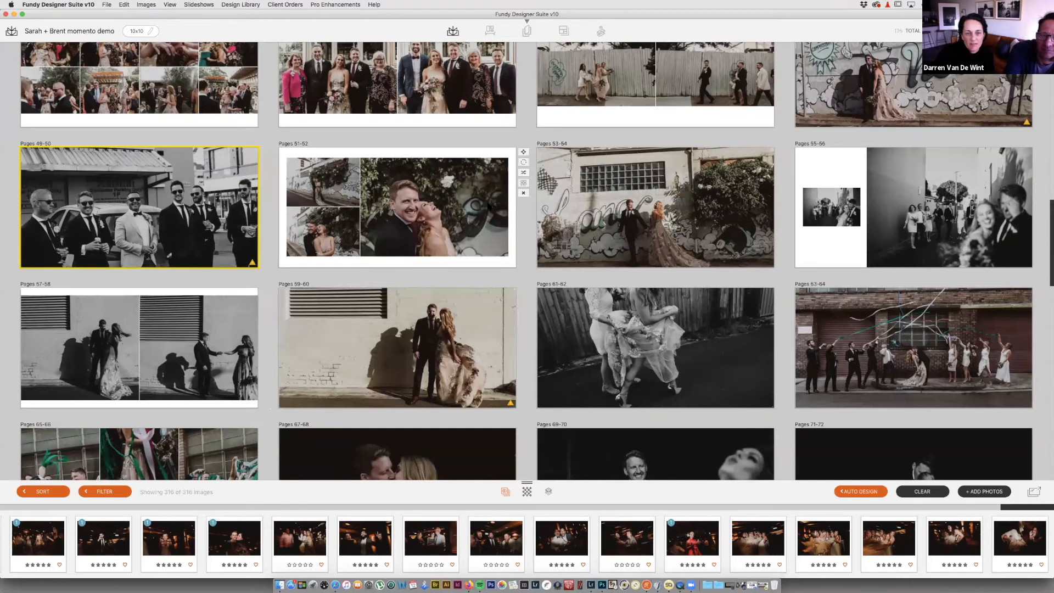
click(522, 195)
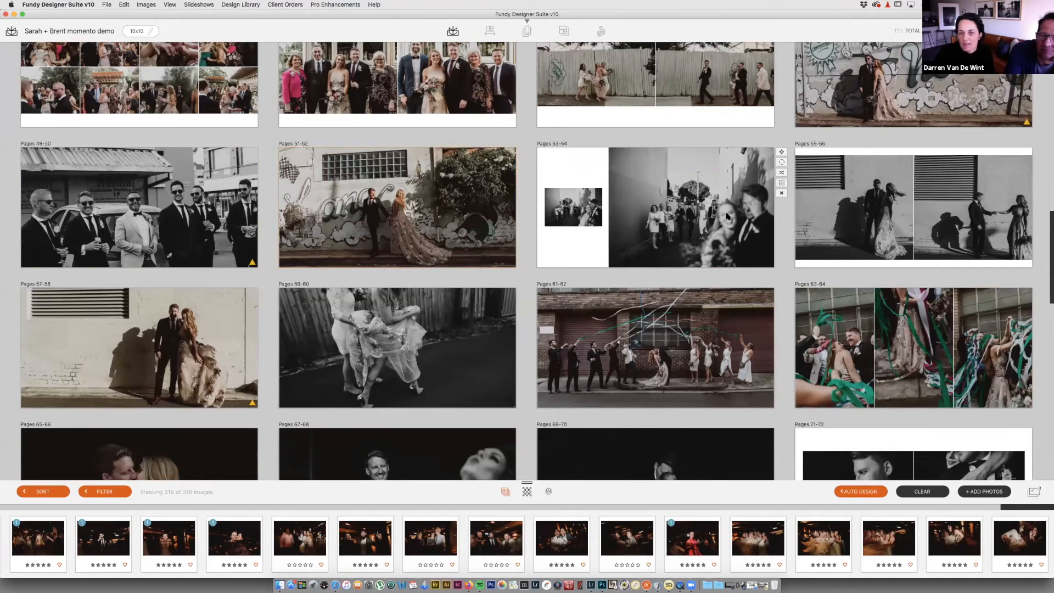
Step: On Pages 53-54, swap the left and right photos and delete the small left-page photo
double_click(628, 247)
click(548, 287)
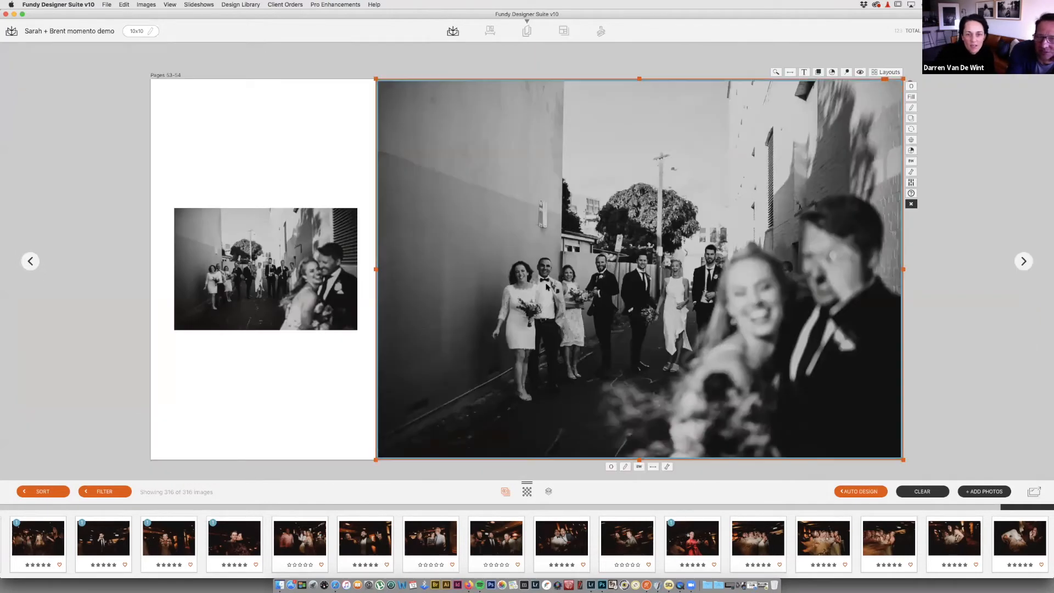
drag(313, 281, 585, 278)
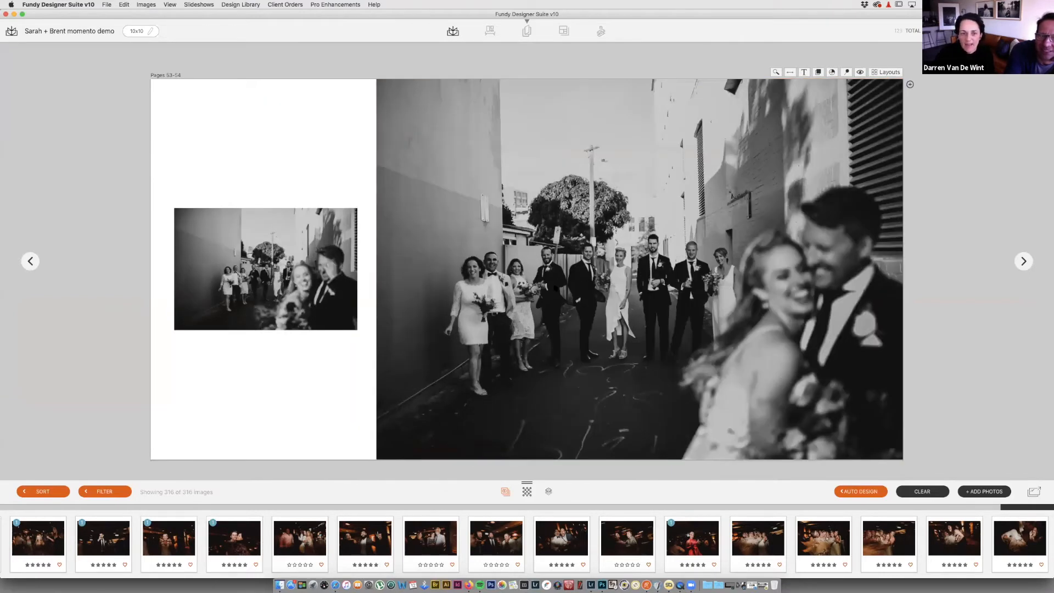
click(344, 252)
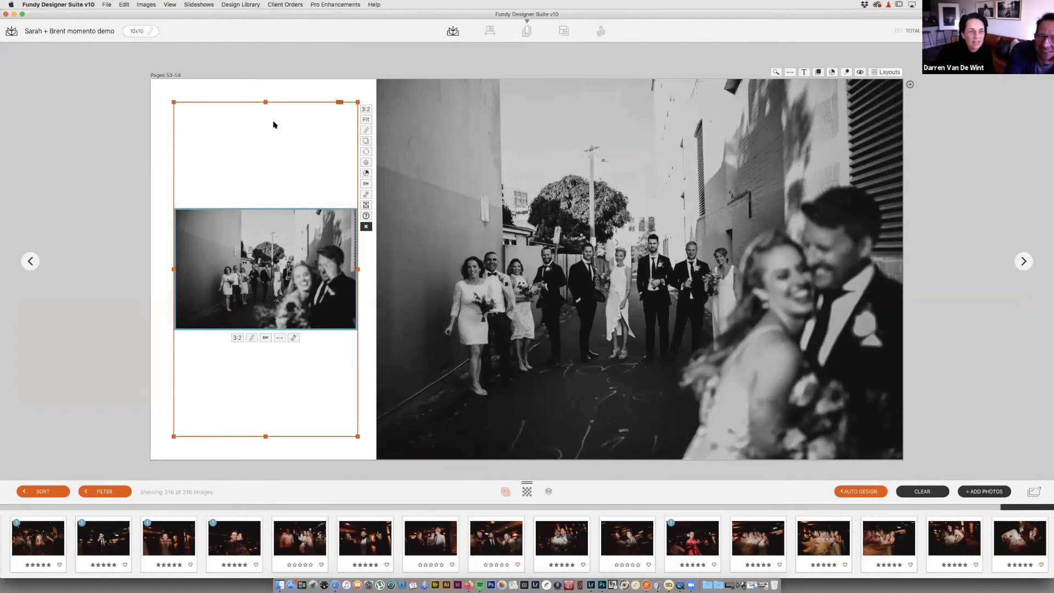
key(Delete)
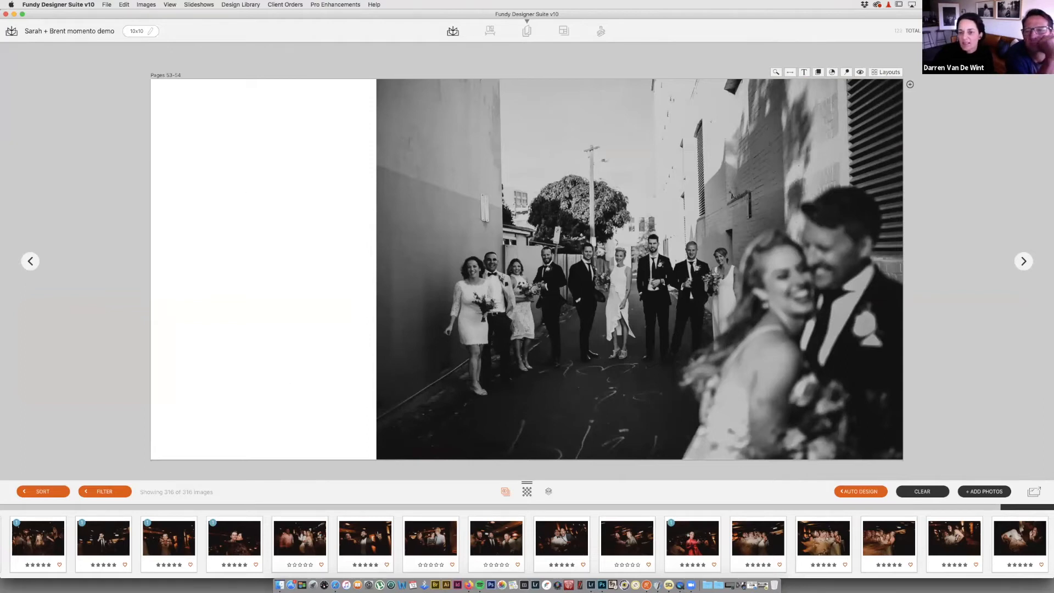
double_click(933, 307)
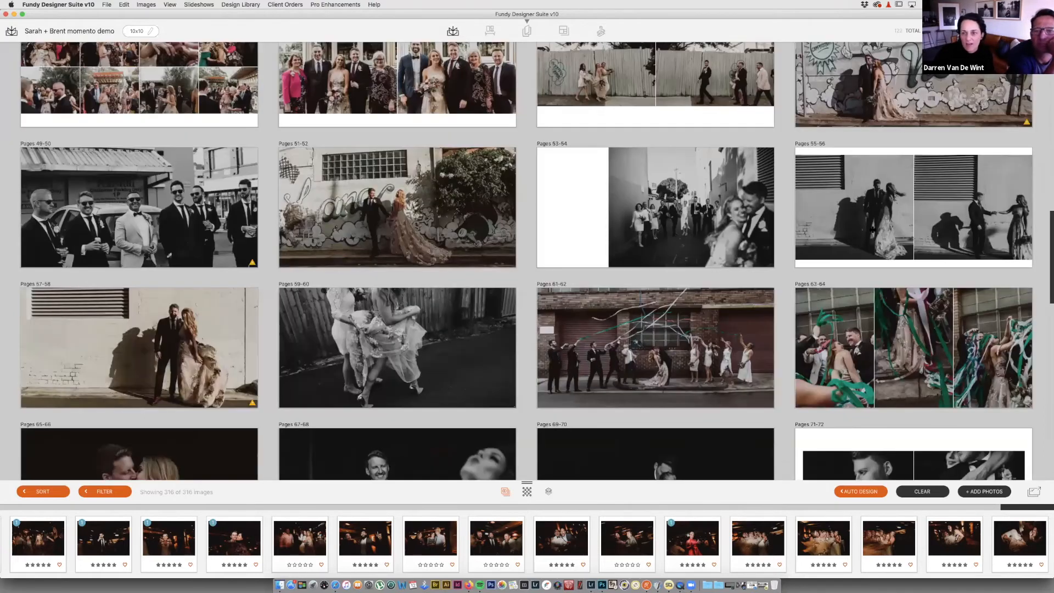
Step: Inspect the Pages 55-56 couple-by-the-wall spread, then delete it
double_click(919, 236)
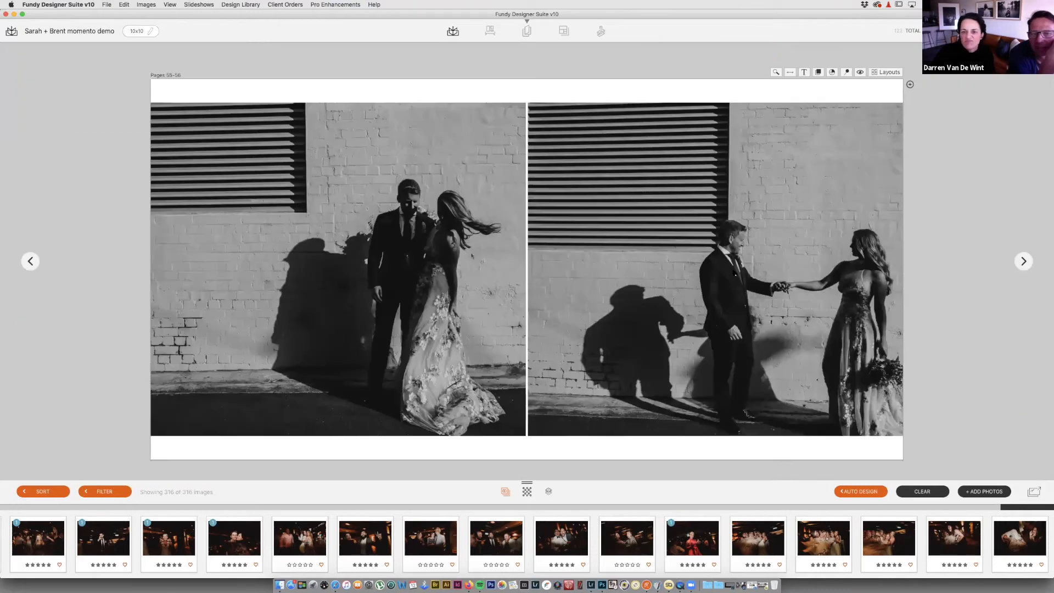
double_click(932, 99)
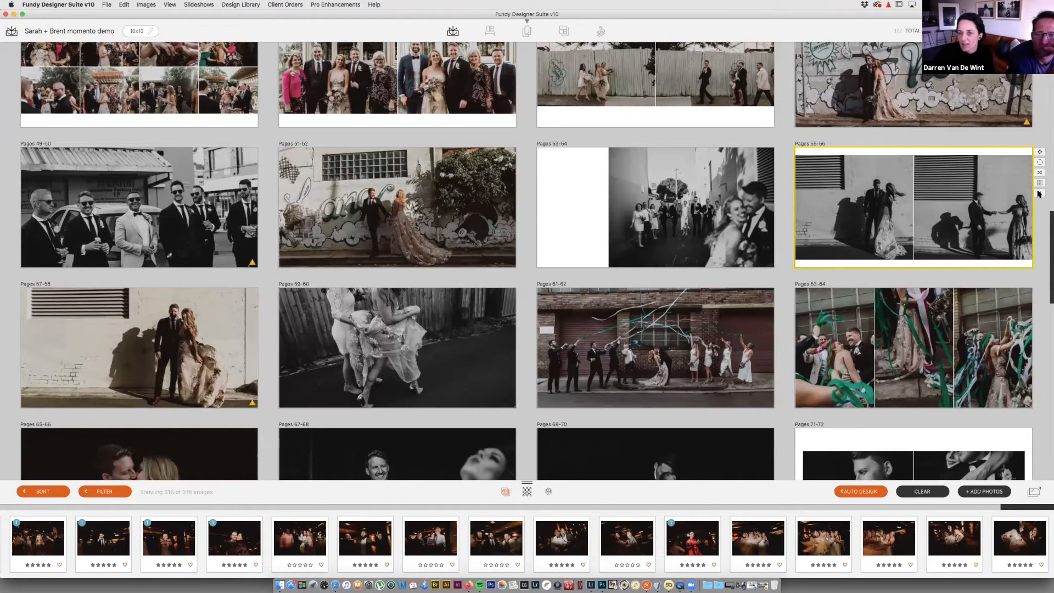
click(1039, 194)
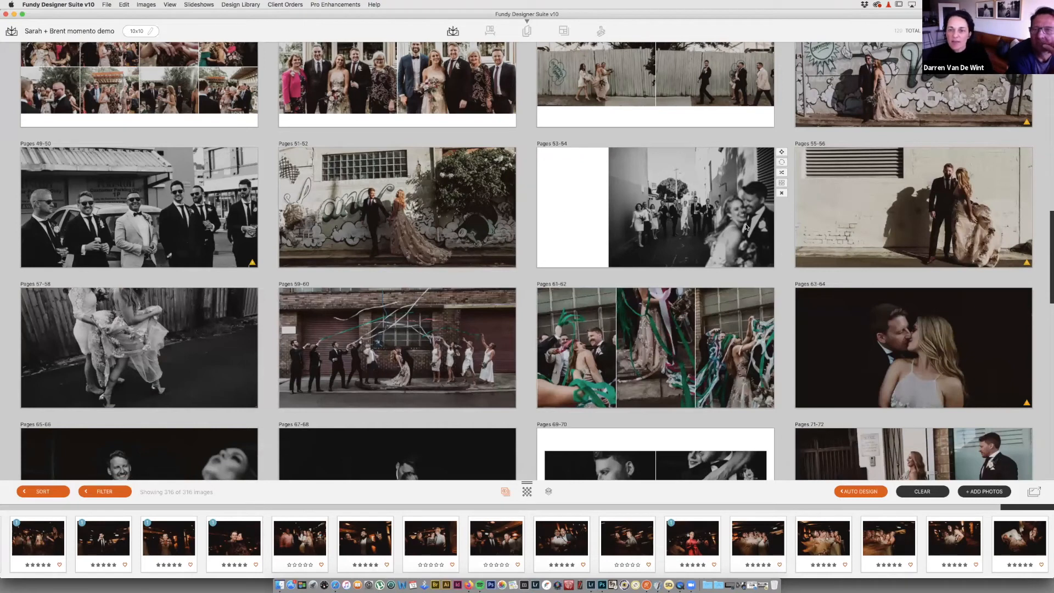
Step: Shift the Pages 59-60 photo down slightly and open Pages 61-62
click(229, 344)
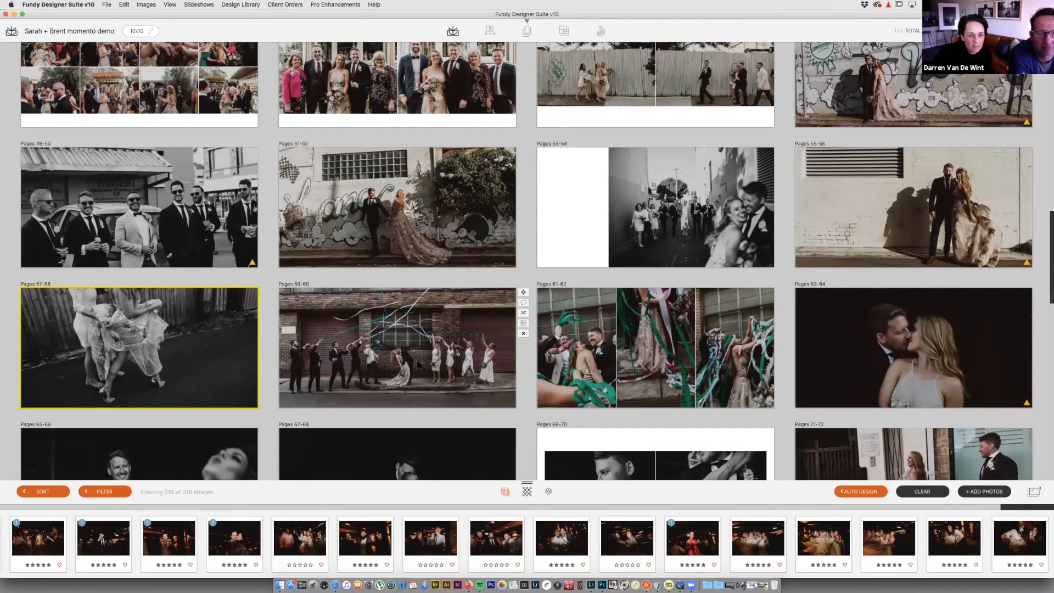
drag(423, 363, 428, 365)
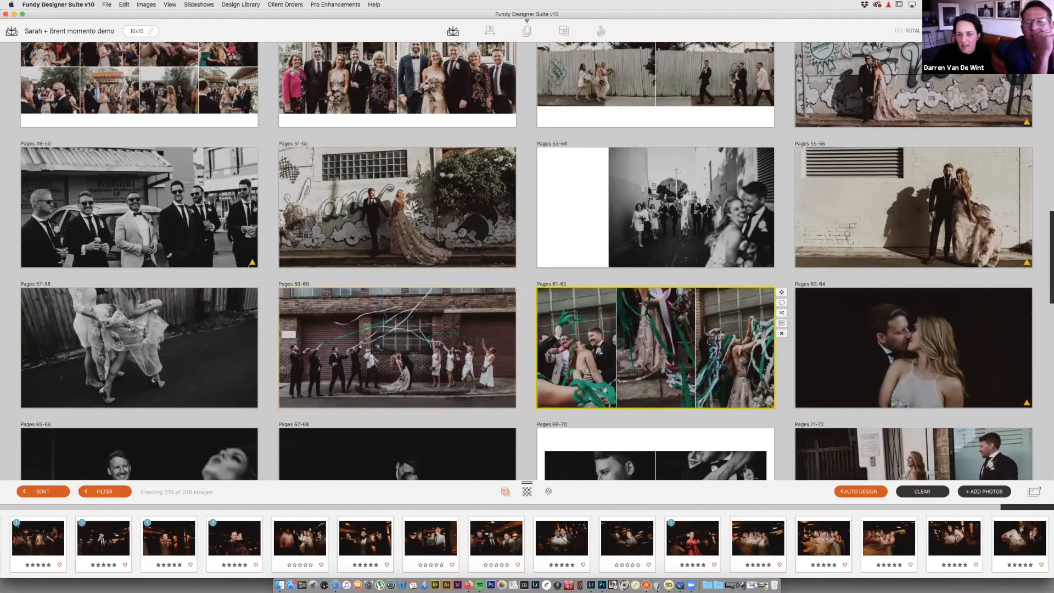
double_click(723, 329)
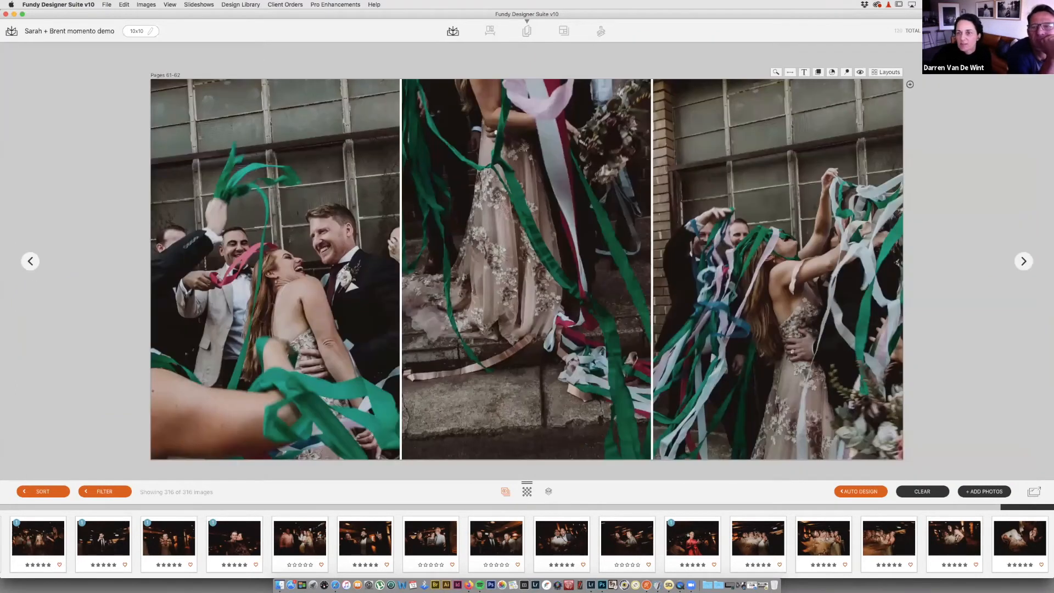
Step: Apply a two-stacked-left layout, delete the lower-left photo, and reframe the remaining two
click(890, 72)
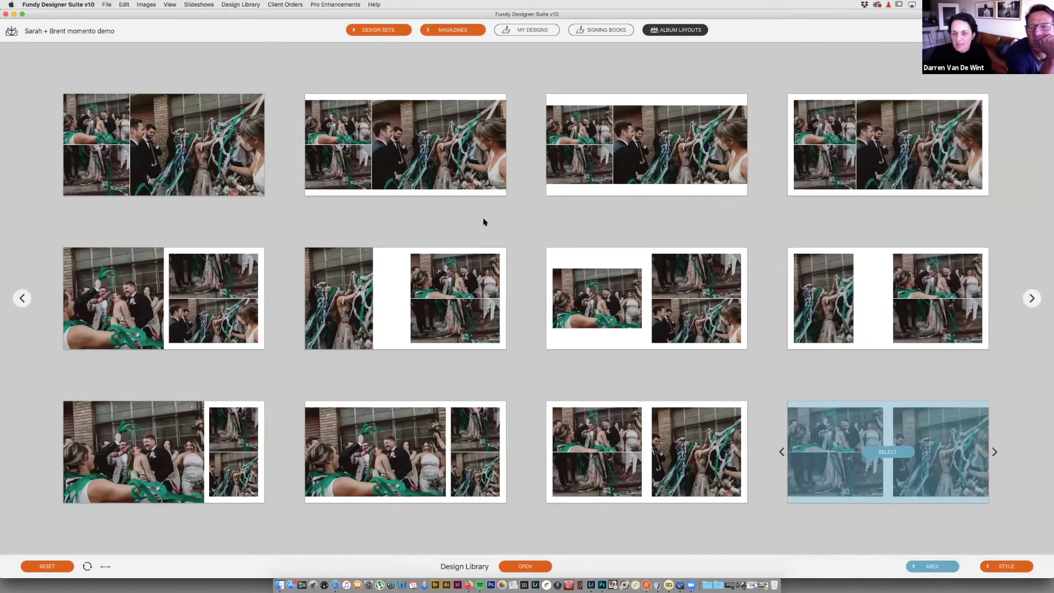
click(585, 254)
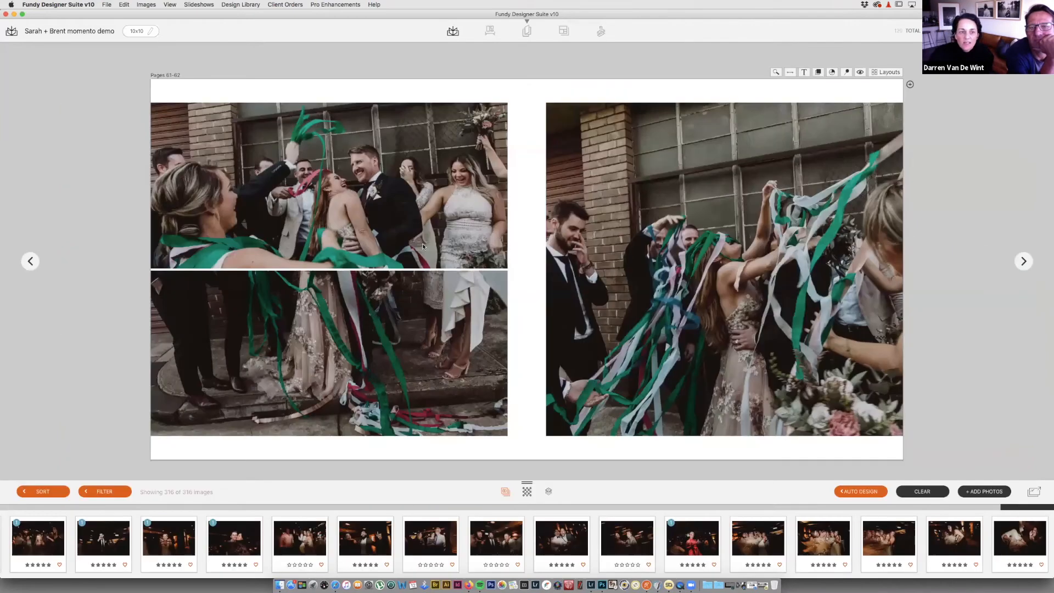
click(362, 321)
key(Delete)
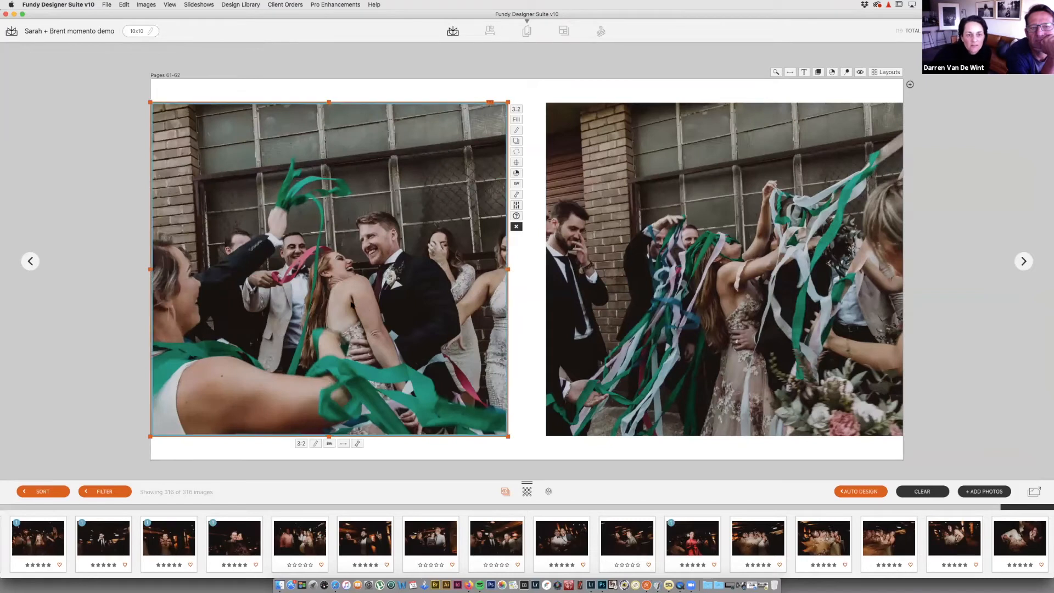
drag(358, 304, 344, 302)
drag(726, 301, 716, 302)
Step: Switch to the two equal photos with white margins layout and pan the left photo left
click(888, 73)
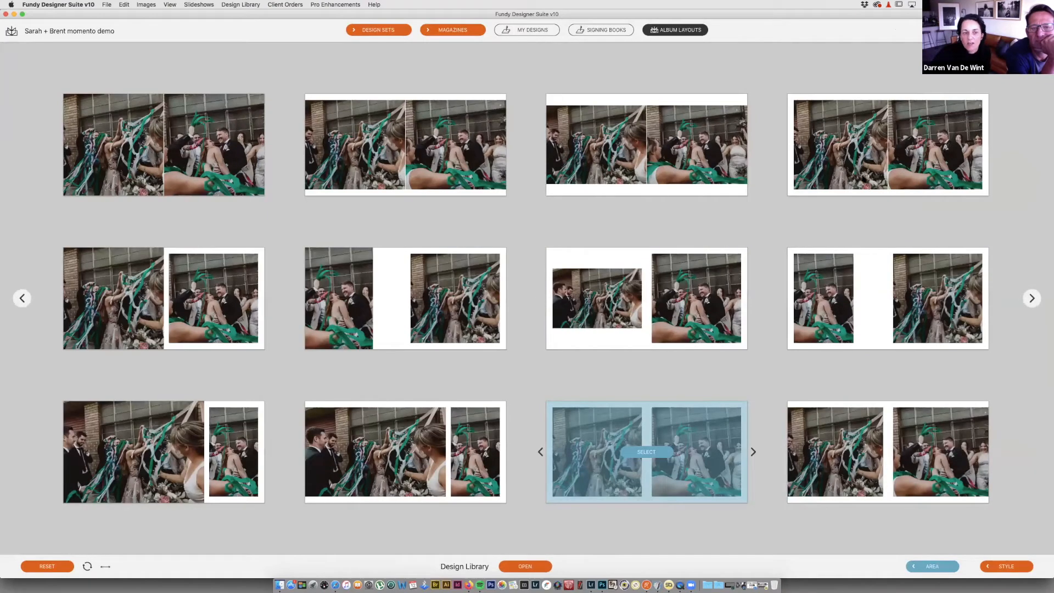
click(646, 452)
drag(394, 256, 376, 250)
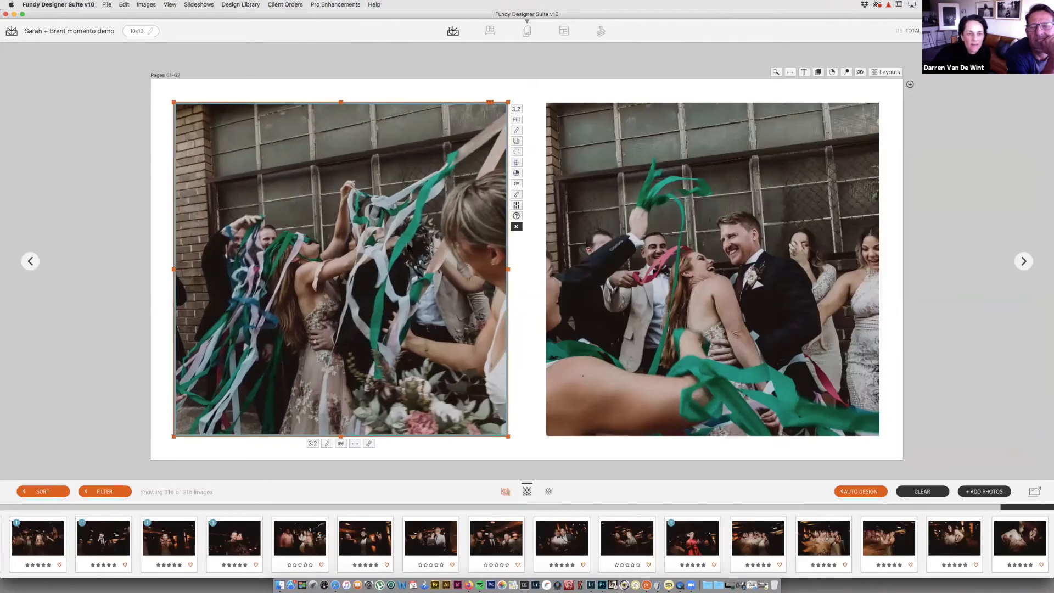
key(Escape)
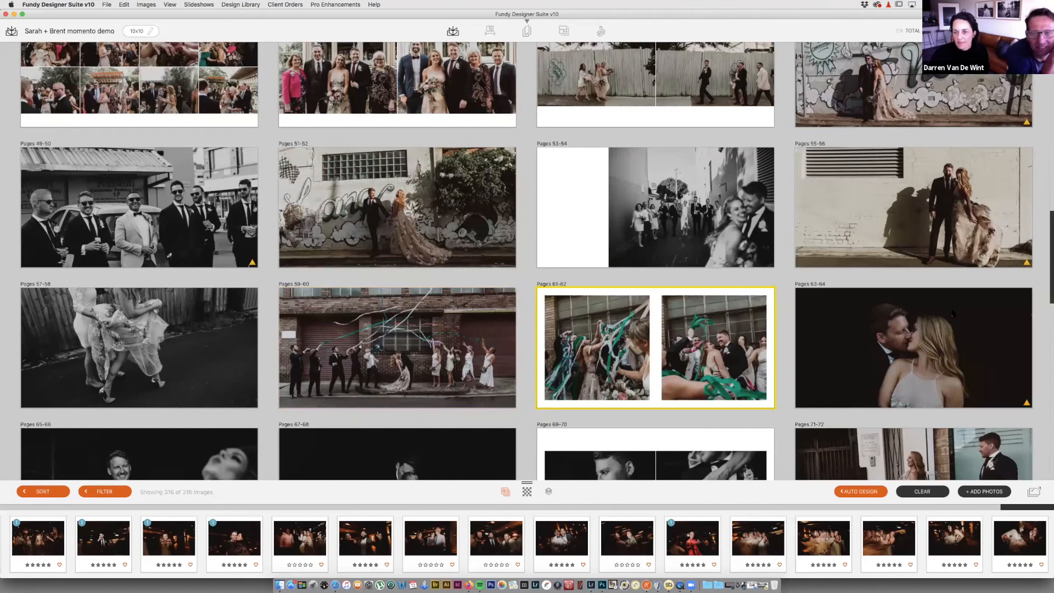
Step: Move the dark bride-from-behind spread from pages 67-68 up to the 63-64 slot
scroll(953, 314, down, 2)
scroll(954, 314, down, 1)
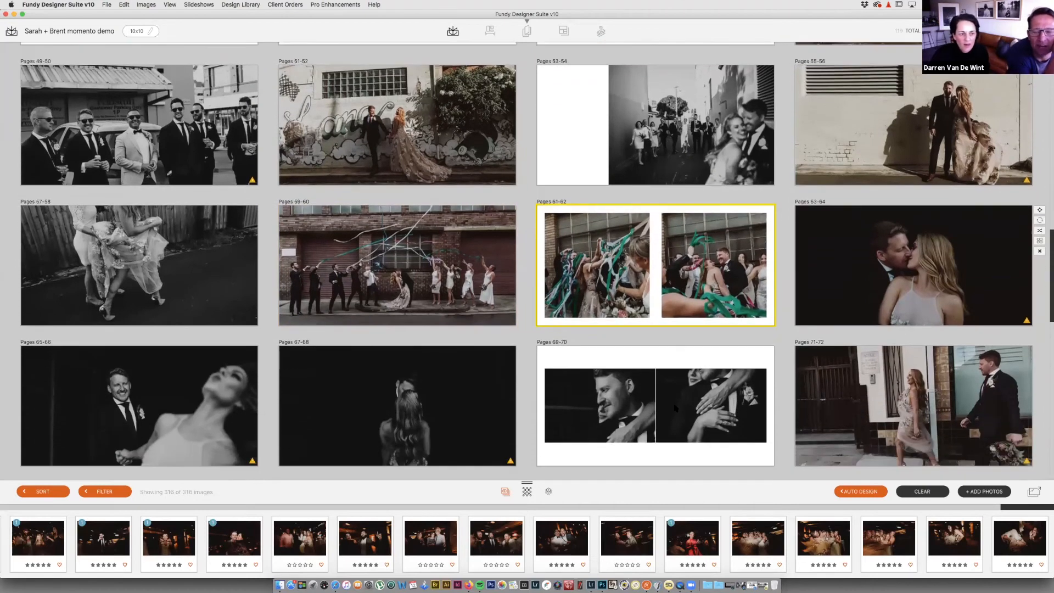
scroll(905, 330, down, 1)
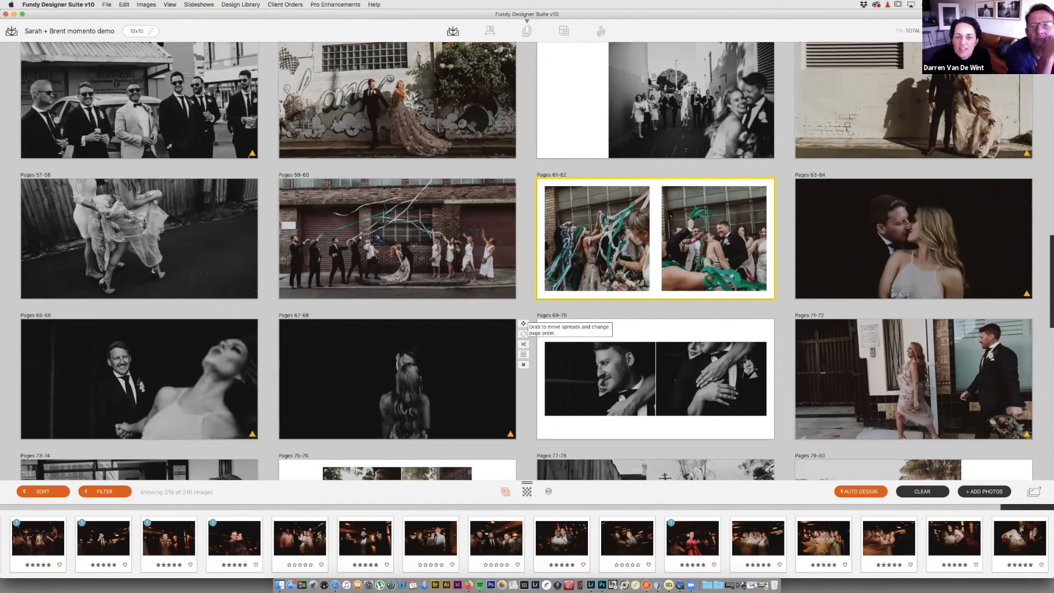
mouse_move(523, 325)
drag(523, 323, 1035, 185)
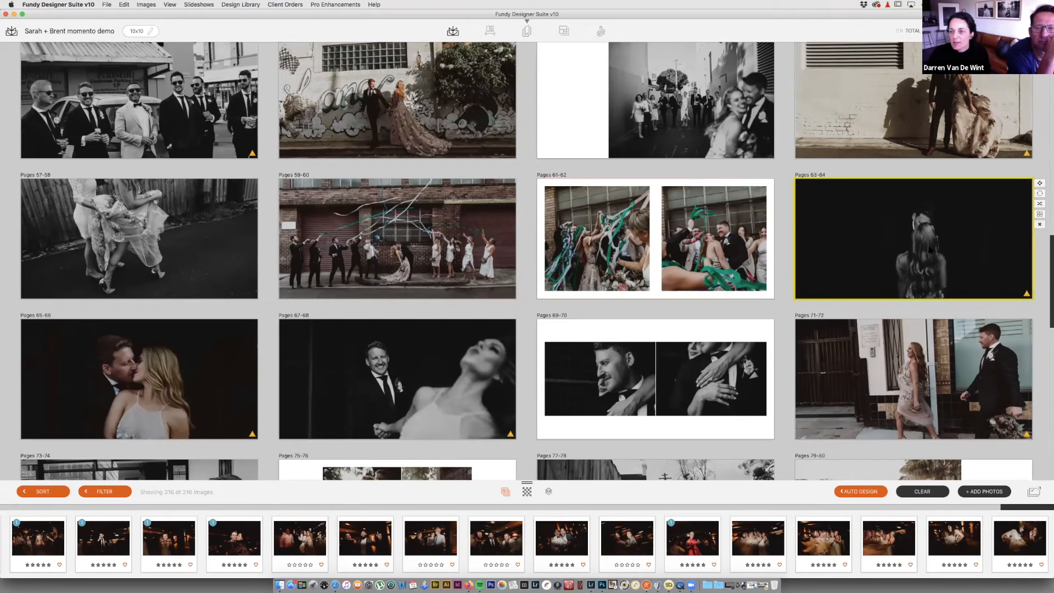
Step: Review the reordered spreads 63-64 and 67-68 in the large view
double_click(929, 250)
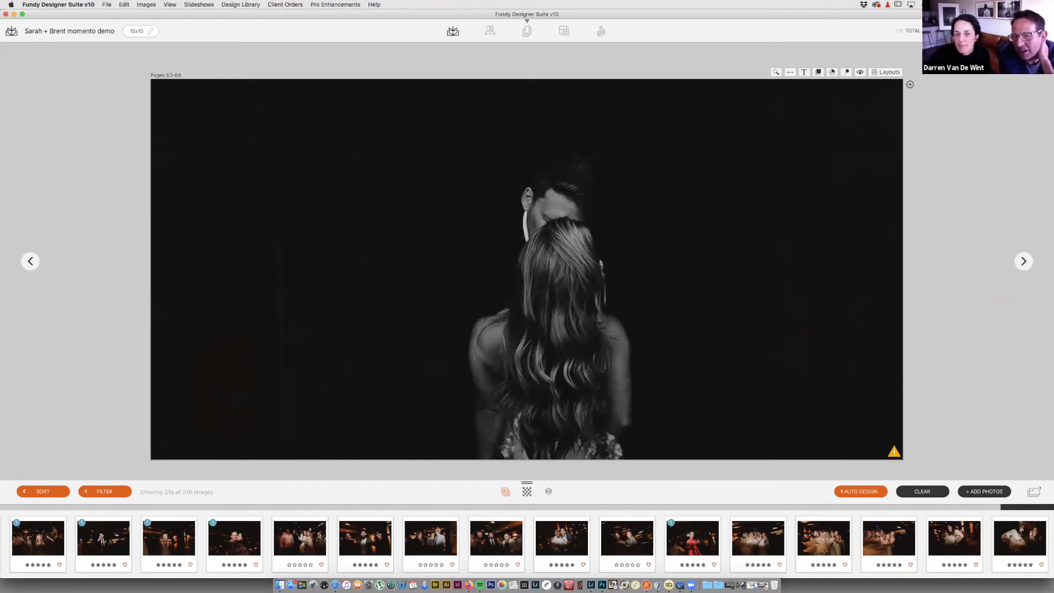
key(Escape)
double_click(933, 230)
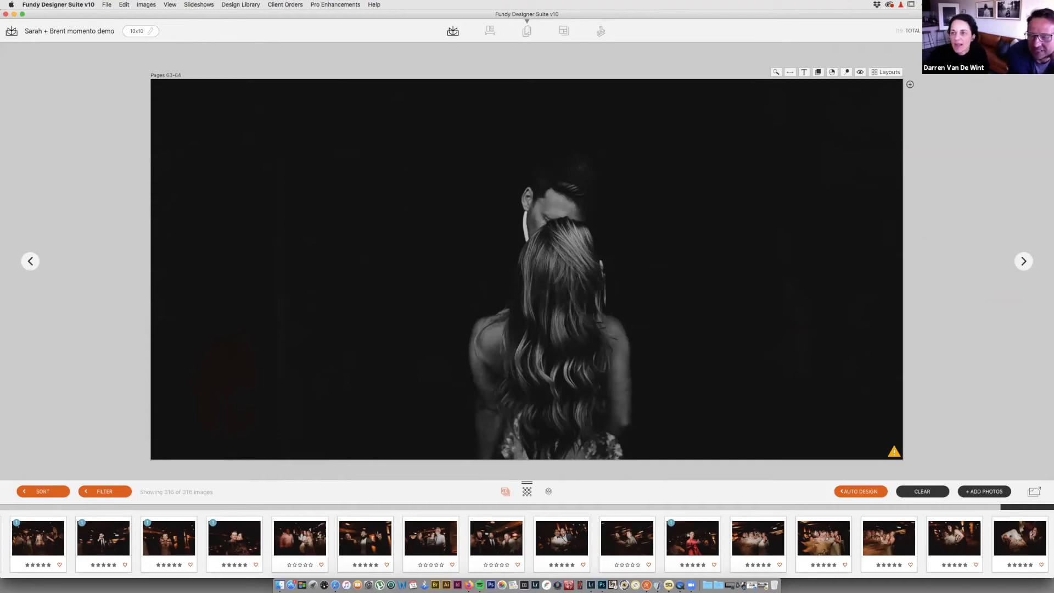
key(Escape)
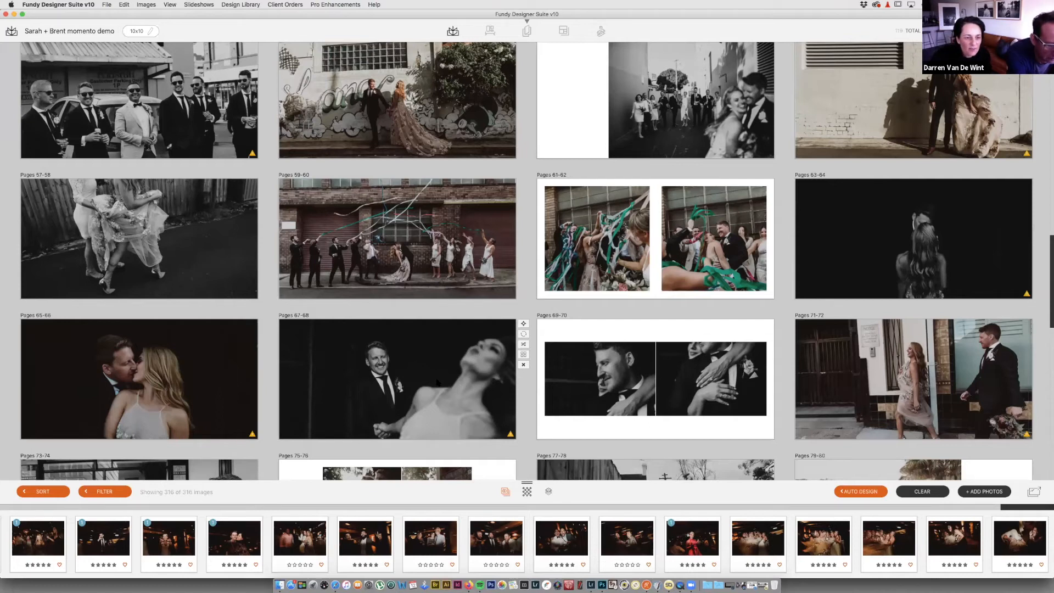
scroll(438, 379, down, 2)
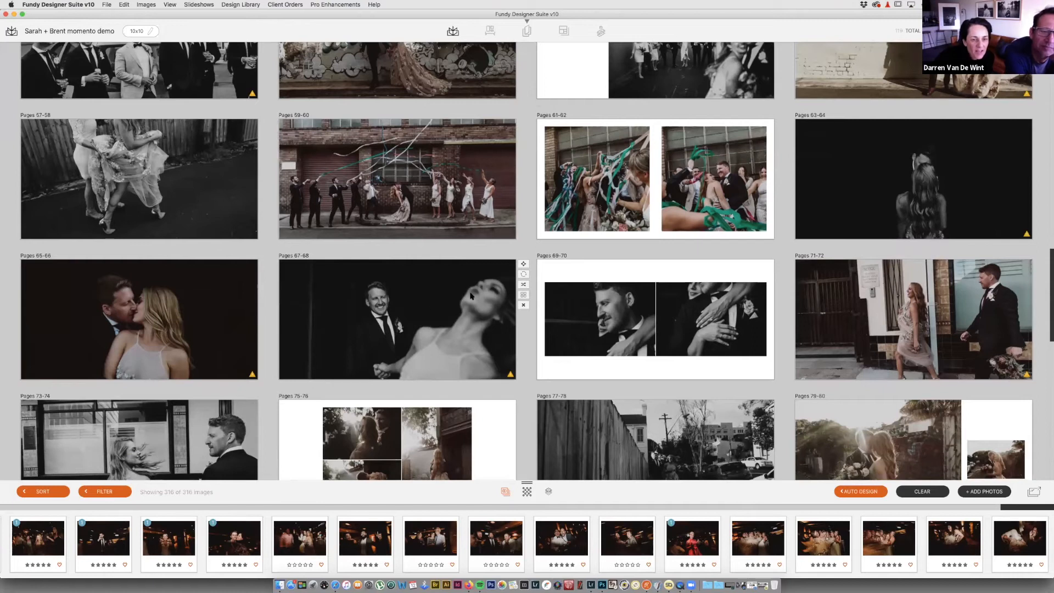
double_click(439, 316)
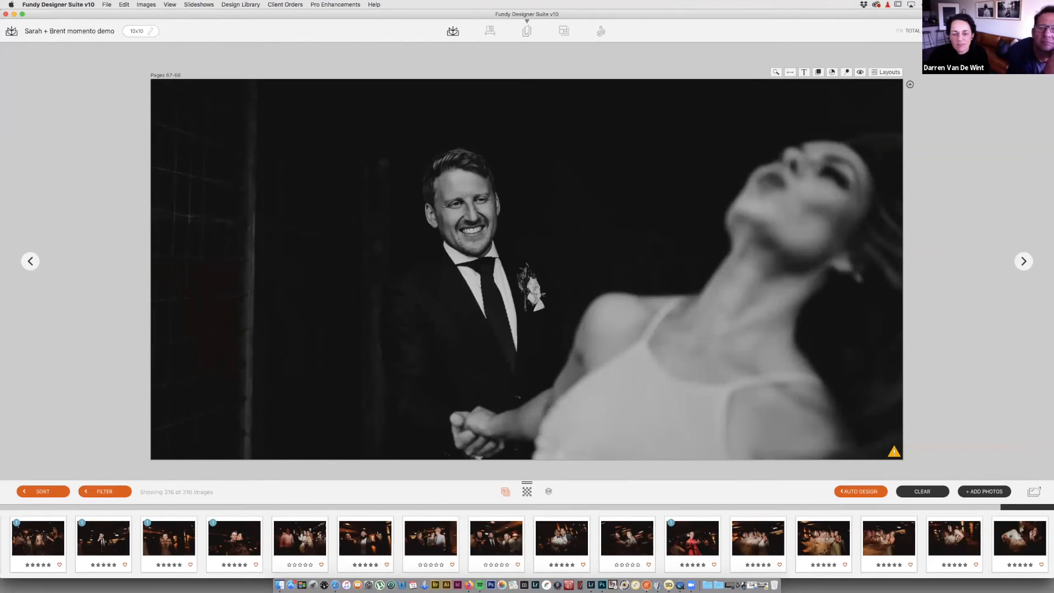
double_click(818, 203)
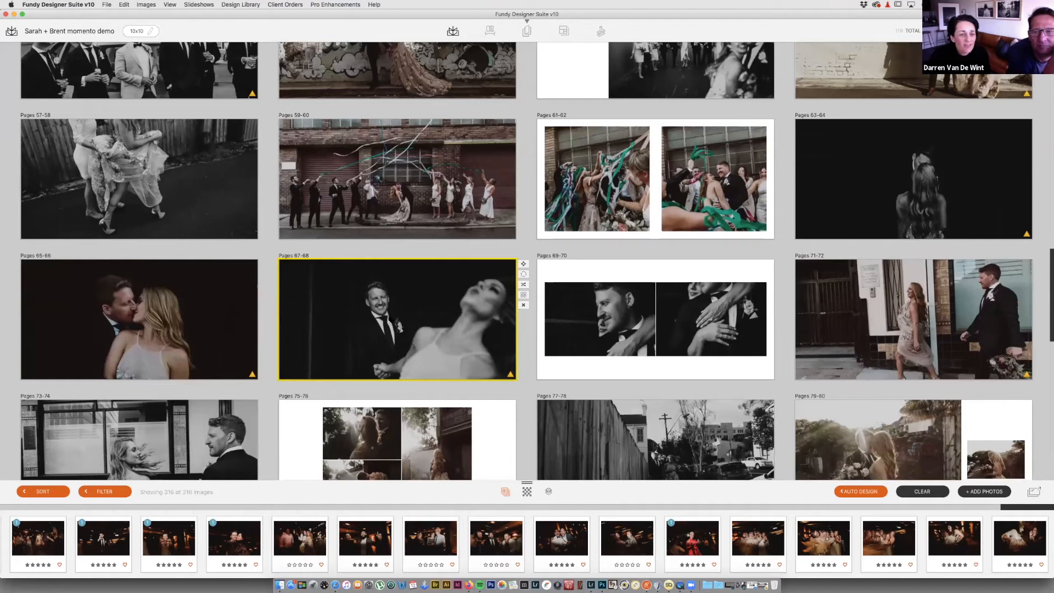
Step: Check spread 69-70, then delete the walking-couple spread at pages 71-72
click(647, 319)
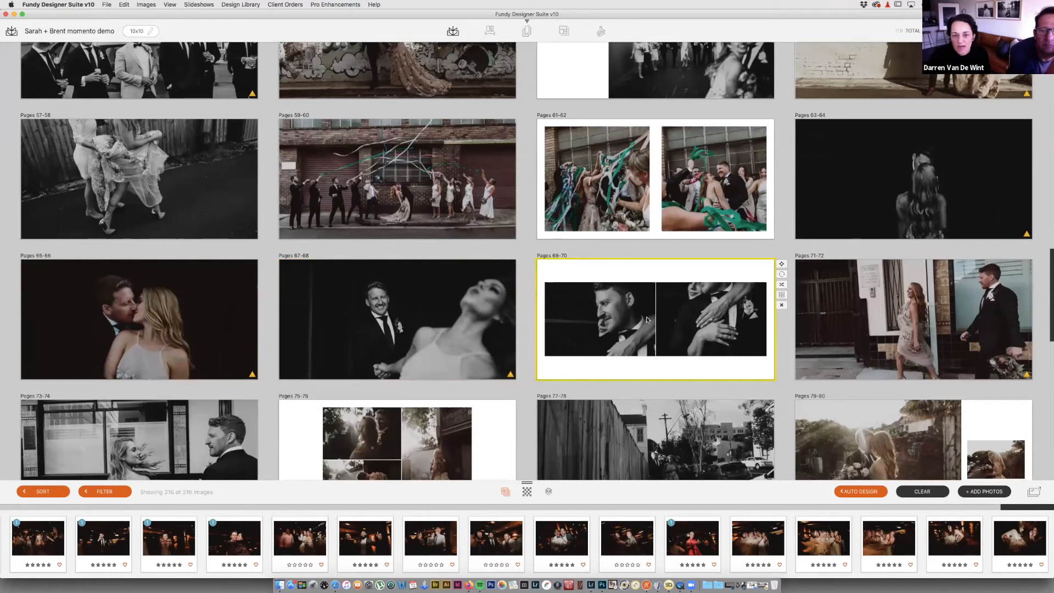
double_click(647, 320)
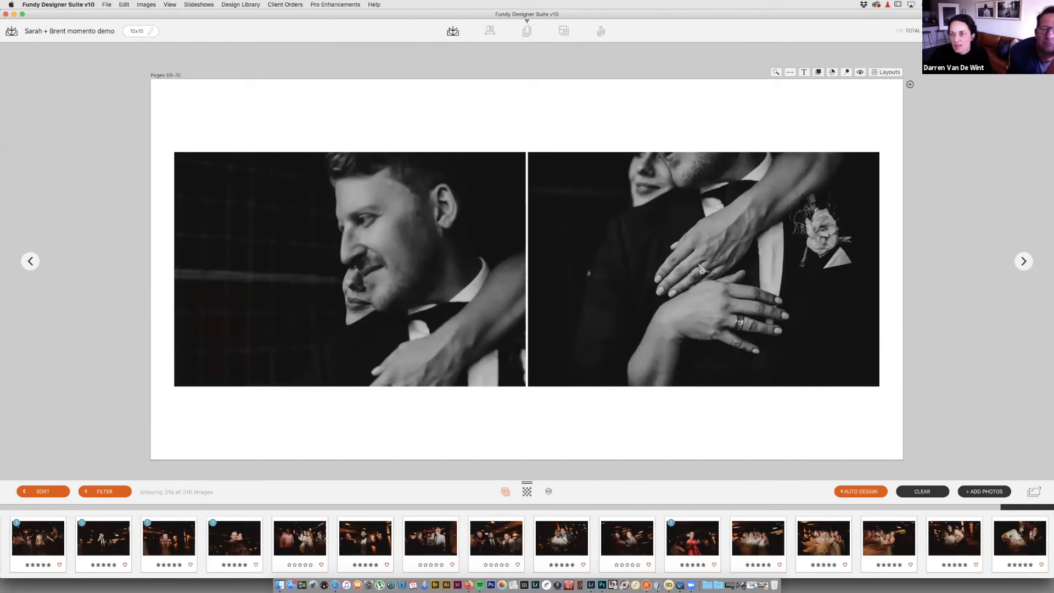
double_click(902, 336)
click(941, 307)
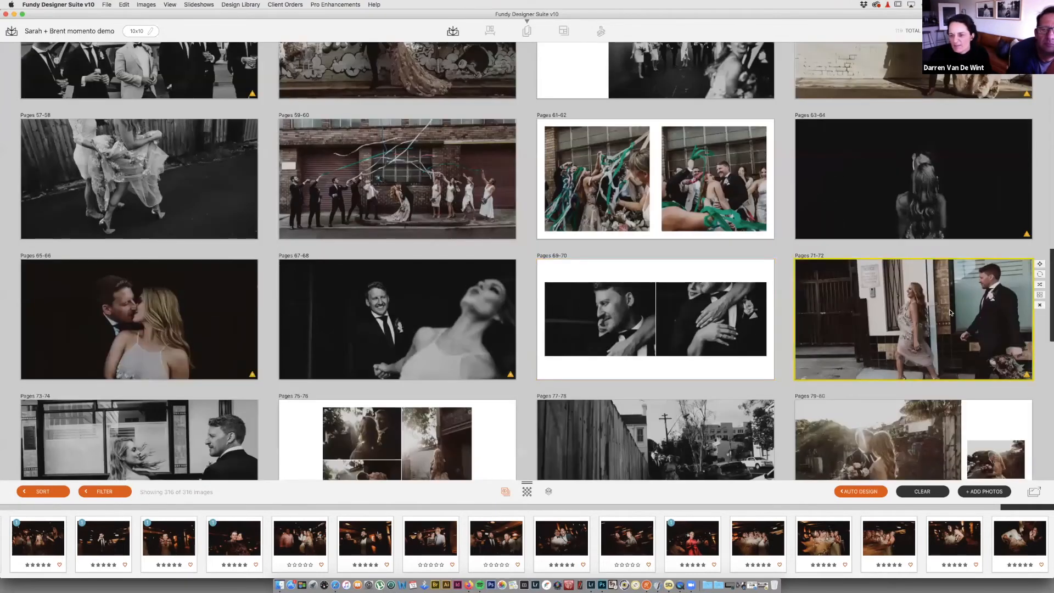
click(1039, 305)
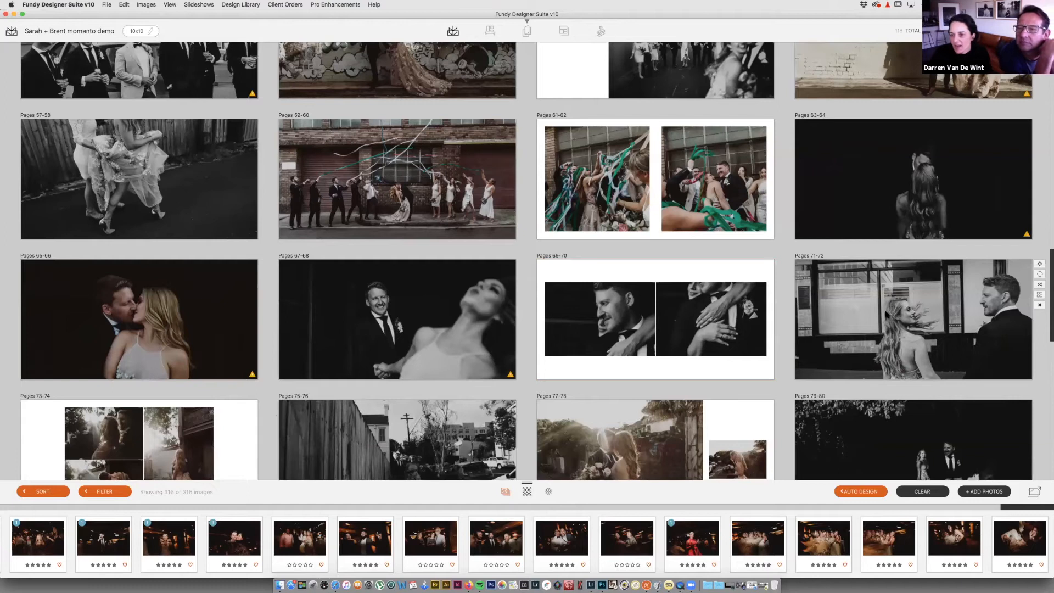
Step: Apply the wide photo plus placeholder layout to pages 71-72
drag(887, 325, 895, 313)
double_click(895, 312)
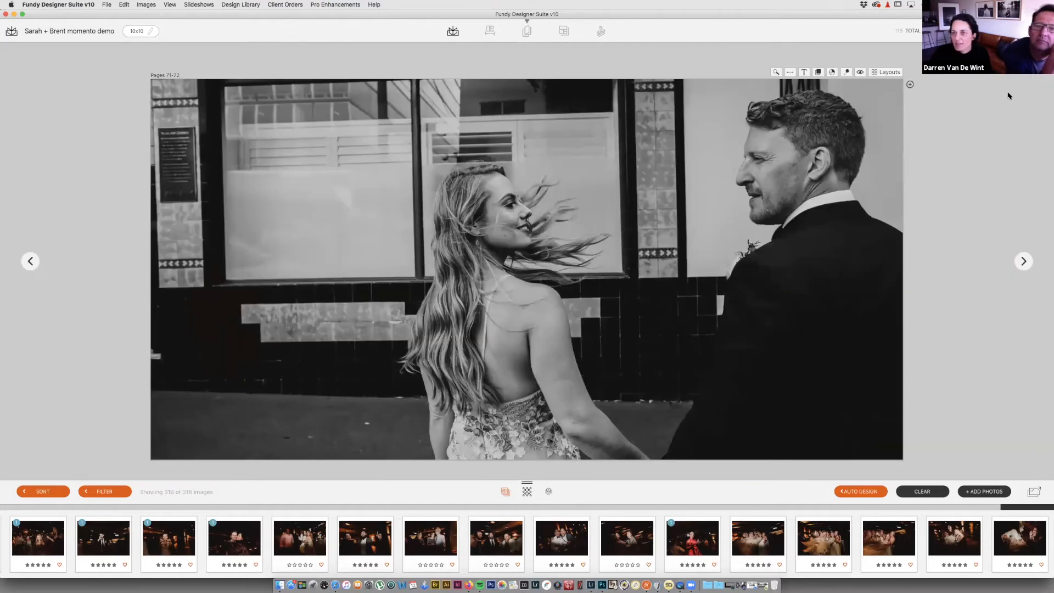
click(887, 72)
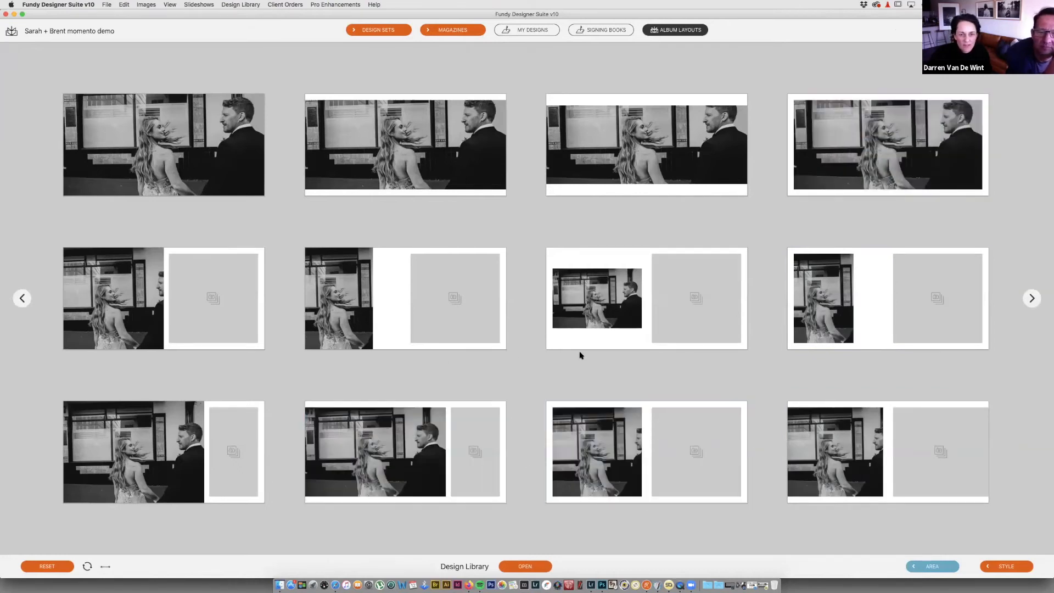
click(435, 454)
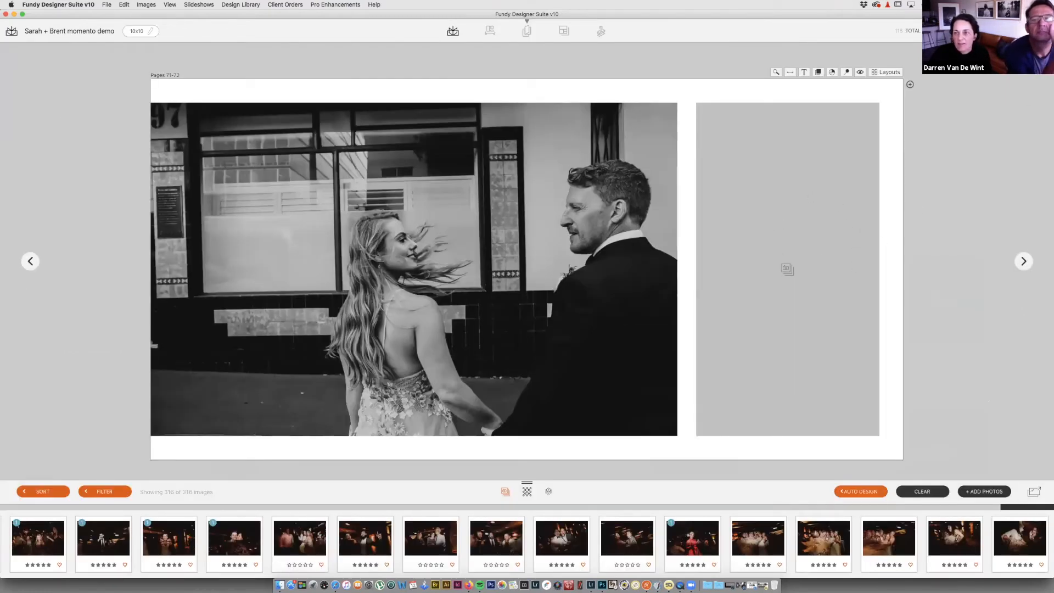
key(Escape)
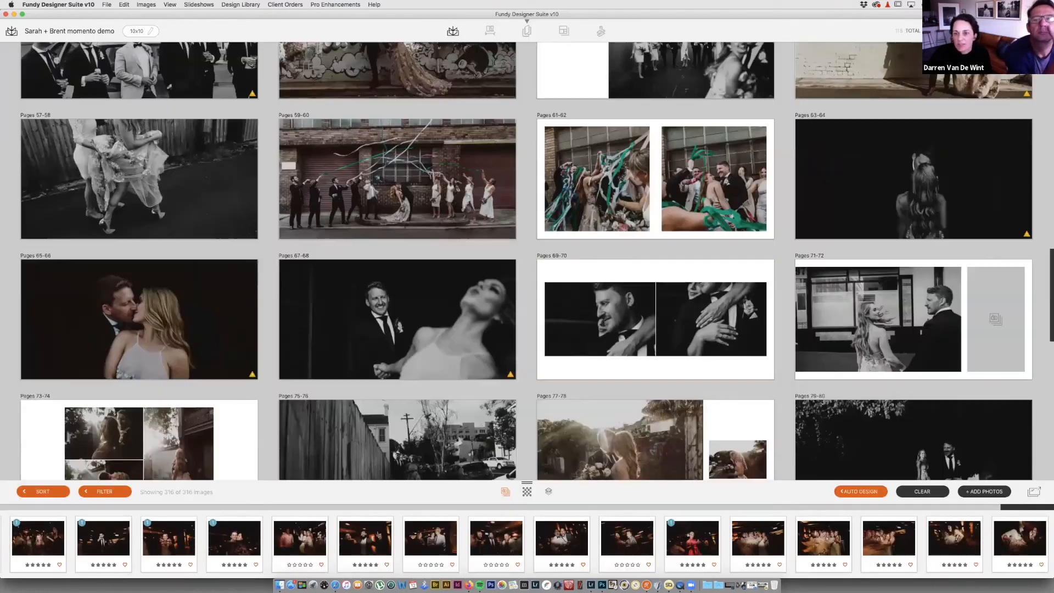
Step: Inspect the empty placeholder on the right page of pages 71-72
double_click(998, 325)
click(793, 141)
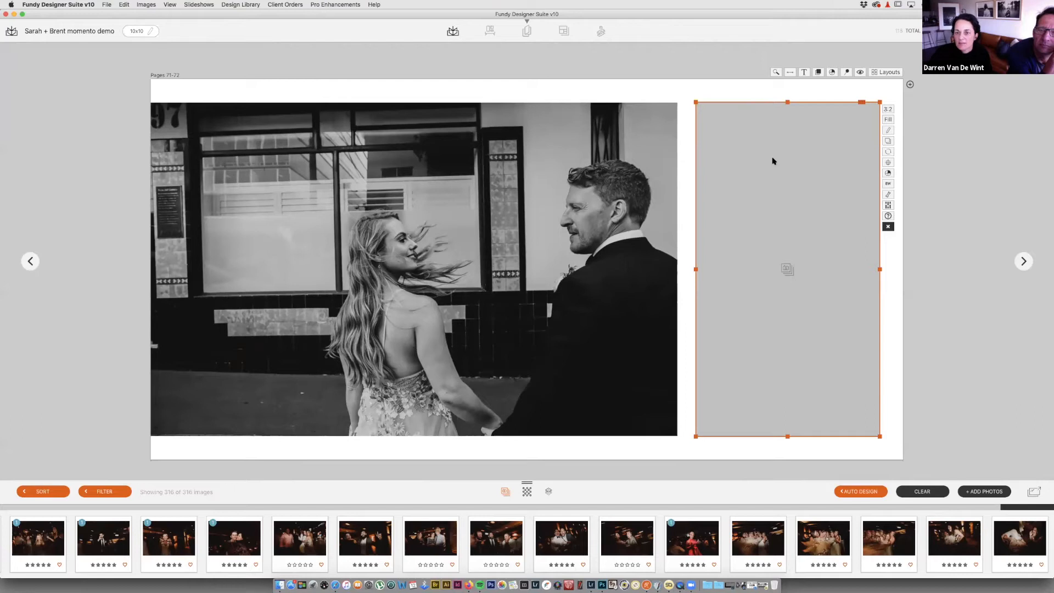
click(762, 80)
click(787, 158)
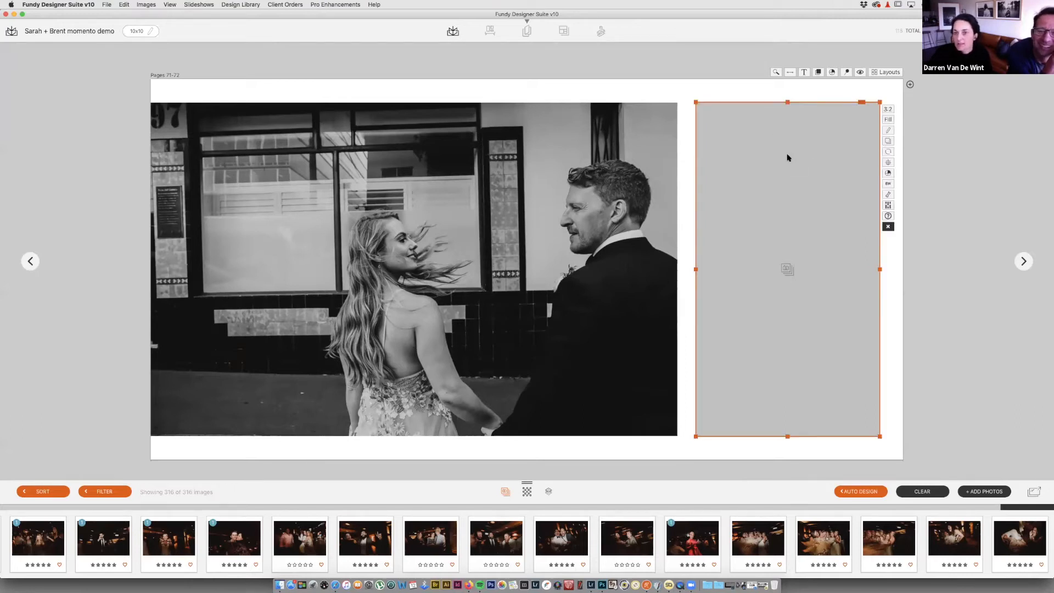
double_click(948, 262)
scroll(280, 388, down, 1)
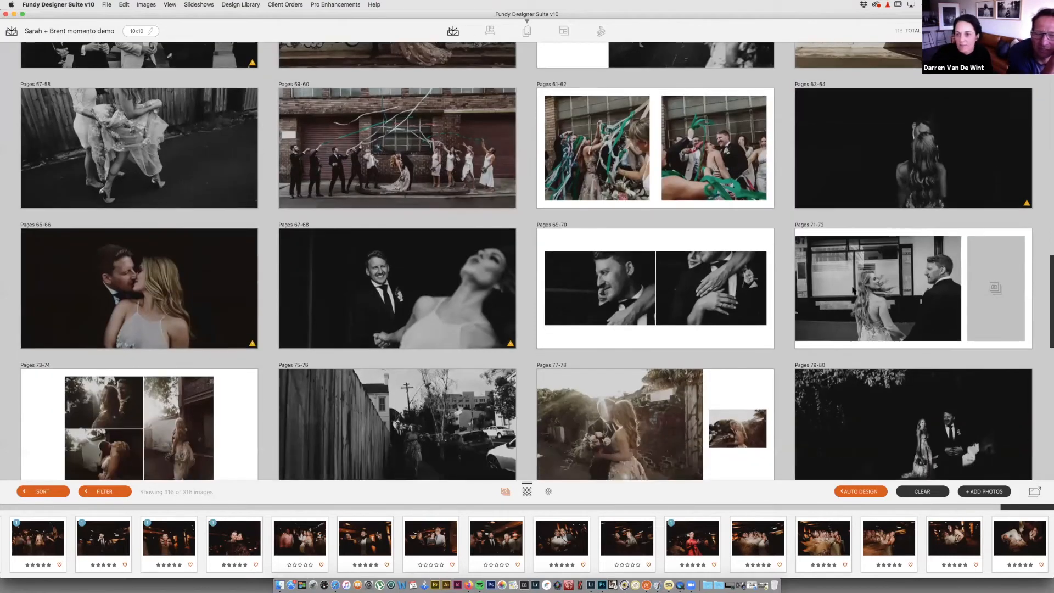
Step: Switch pages 71-72 to the single full-spread photo layout and shift the photo upward
double_click(890, 278)
click(896, 73)
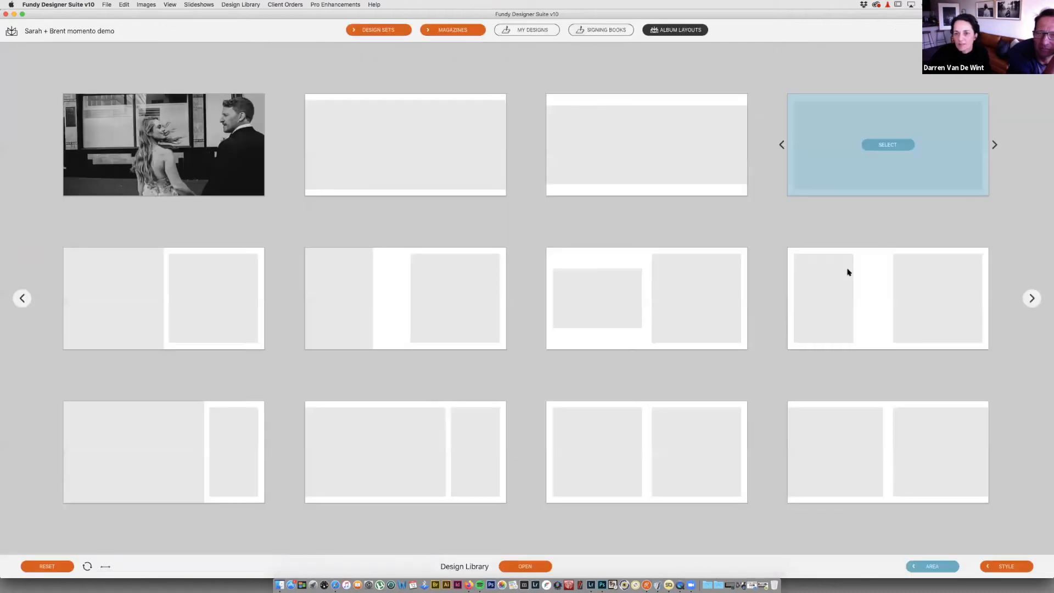
click(879, 187)
drag(773, 264, 760, 243)
mouse_move(757, 199)
mouse_down()
mouse_move(756, 217)
mouse_move(754, 190)
mouse_up()
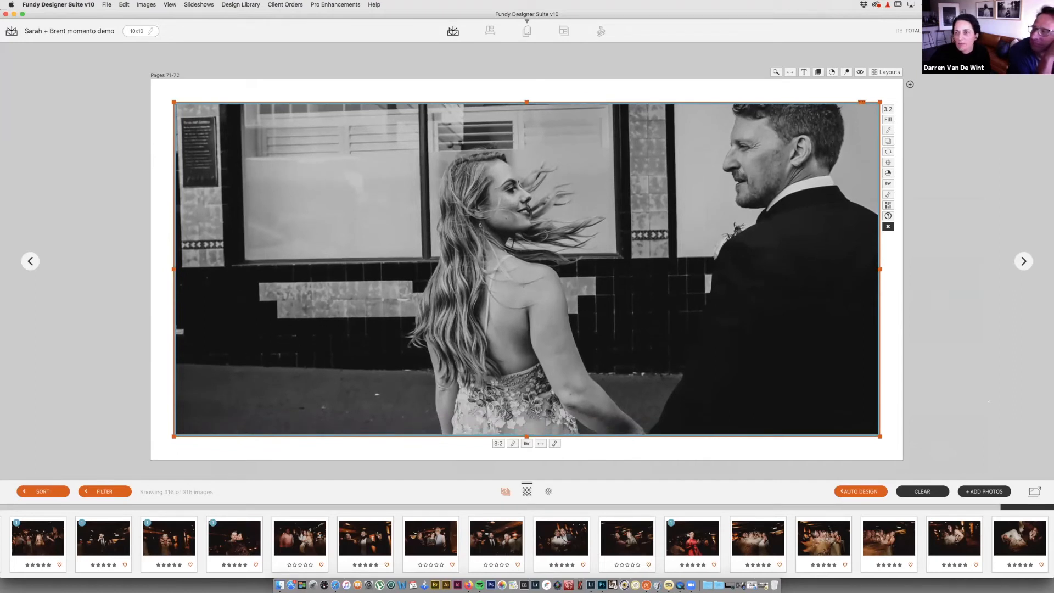
key(Escape)
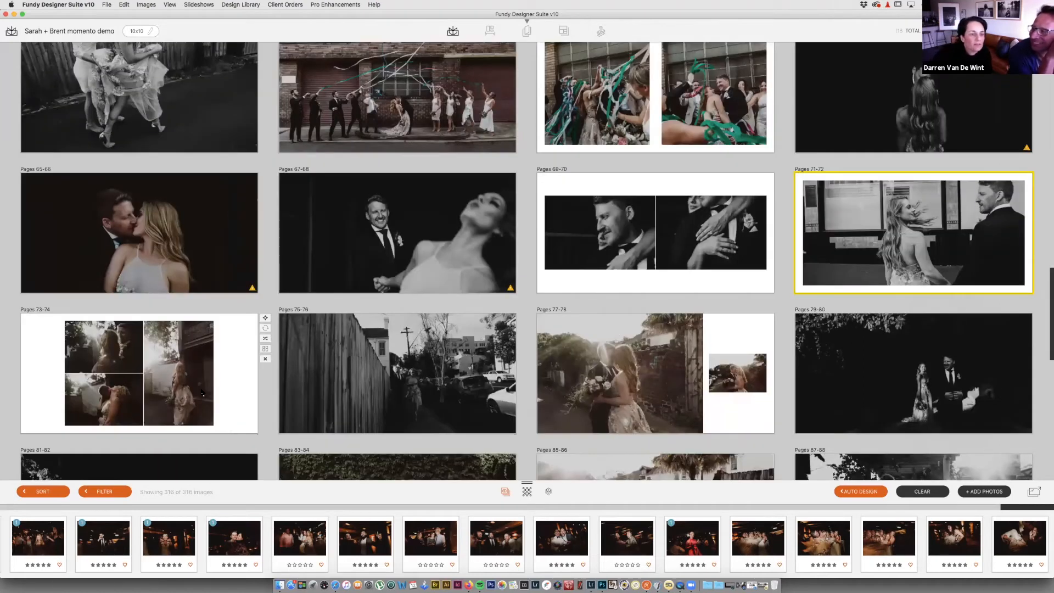
Step: Drag both pages 77-78 photos onto spread 73-74 and delete the emptied 77-78 spread
click(201, 391)
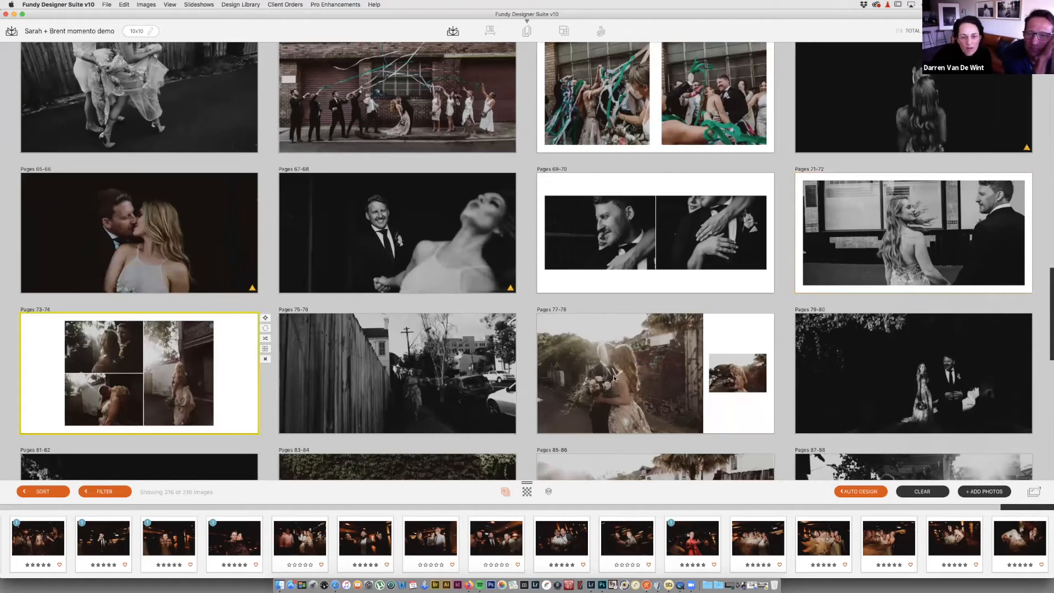
drag(615, 378, 228, 377)
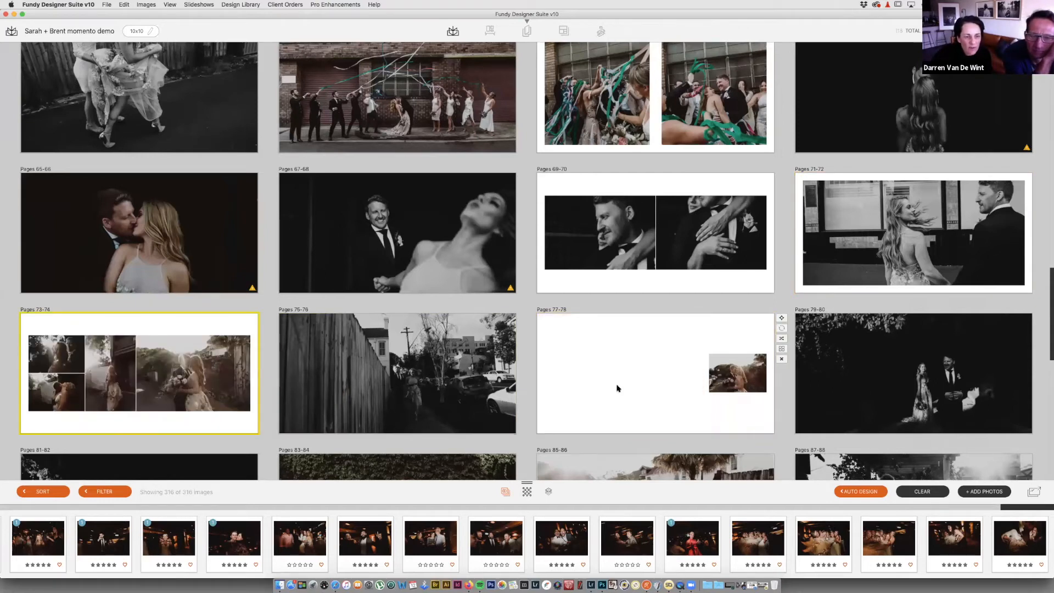
drag(747, 379, 251, 393)
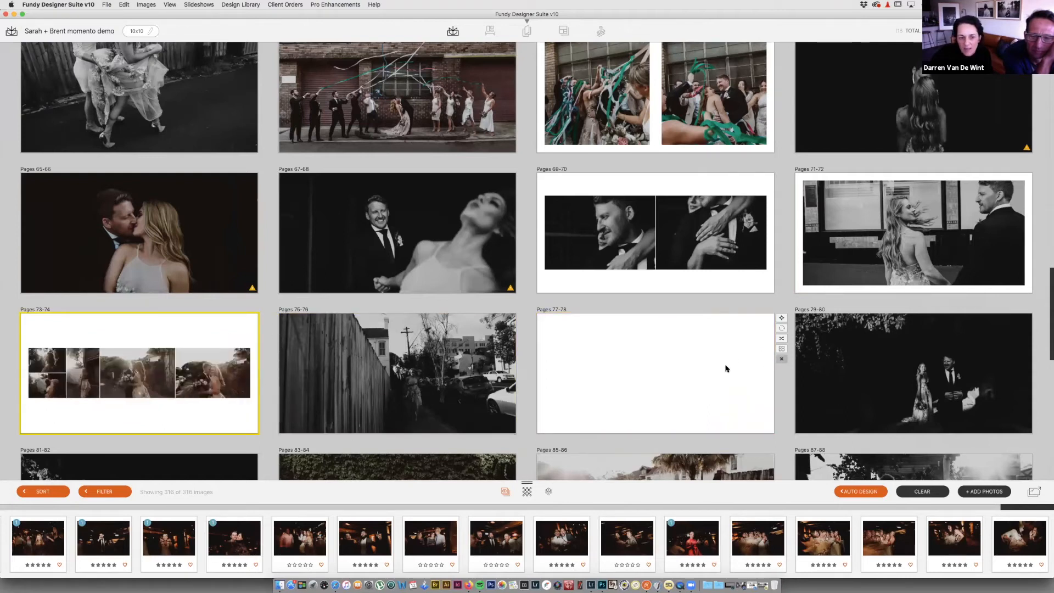
click(781, 358)
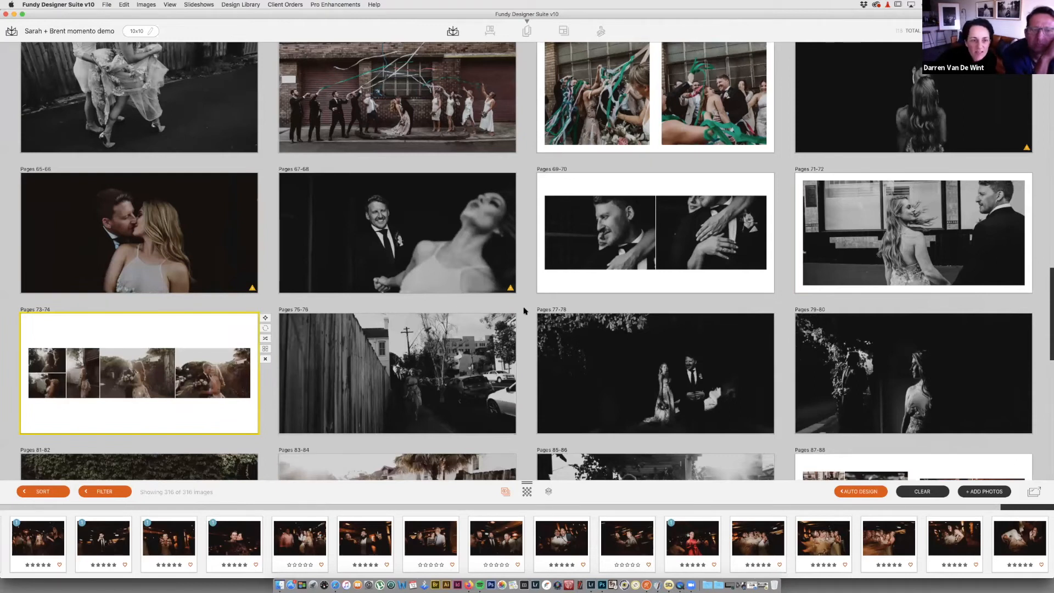
key(space)
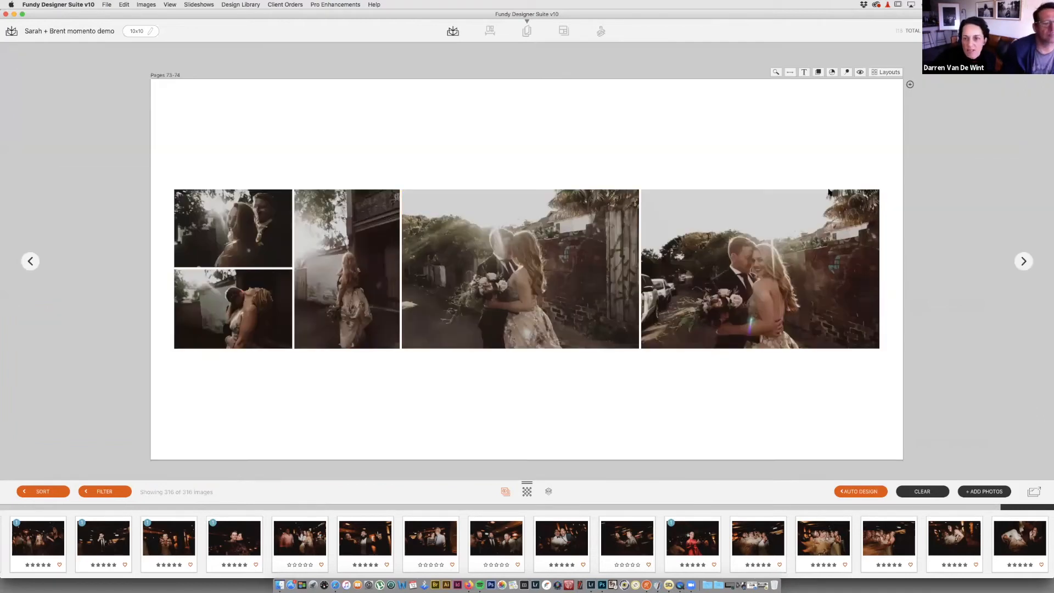
Step: Apply the two, tall middle, two layout to pages 73-74 and delete the extra photos
click(888, 73)
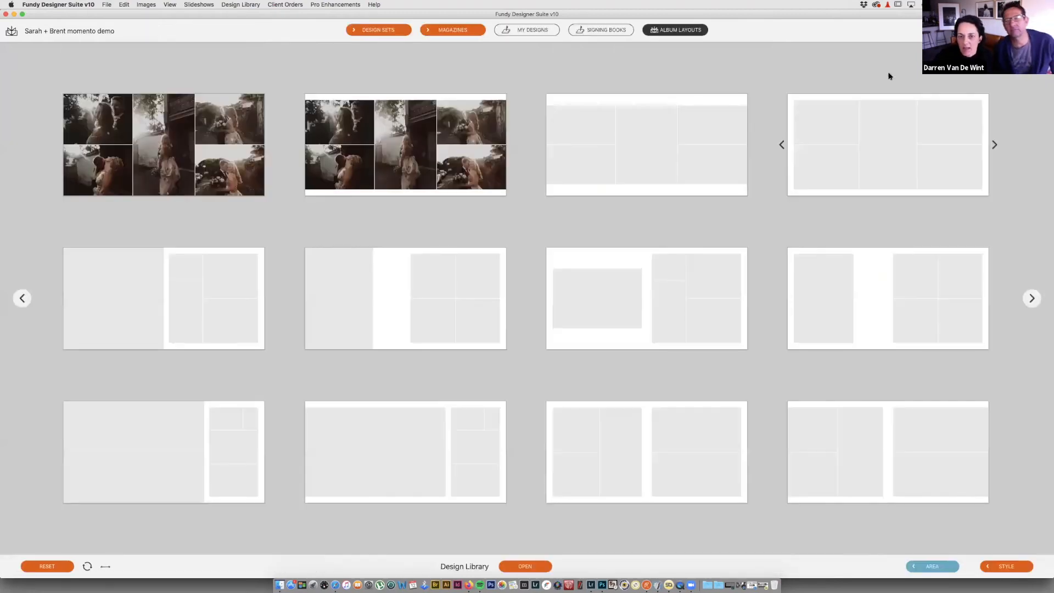
mouse_move(884, 137)
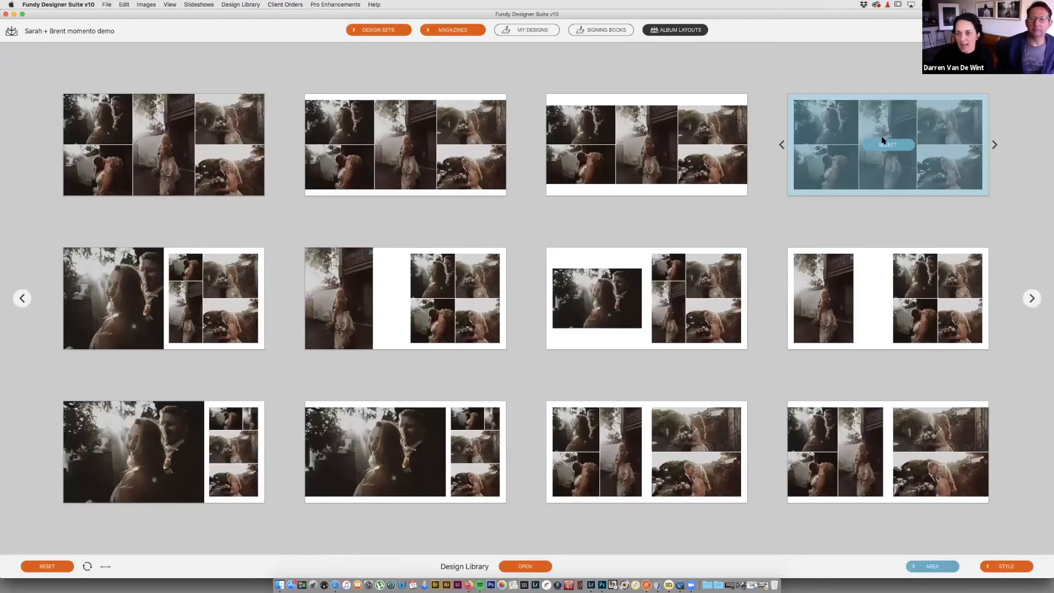
click(884, 142)
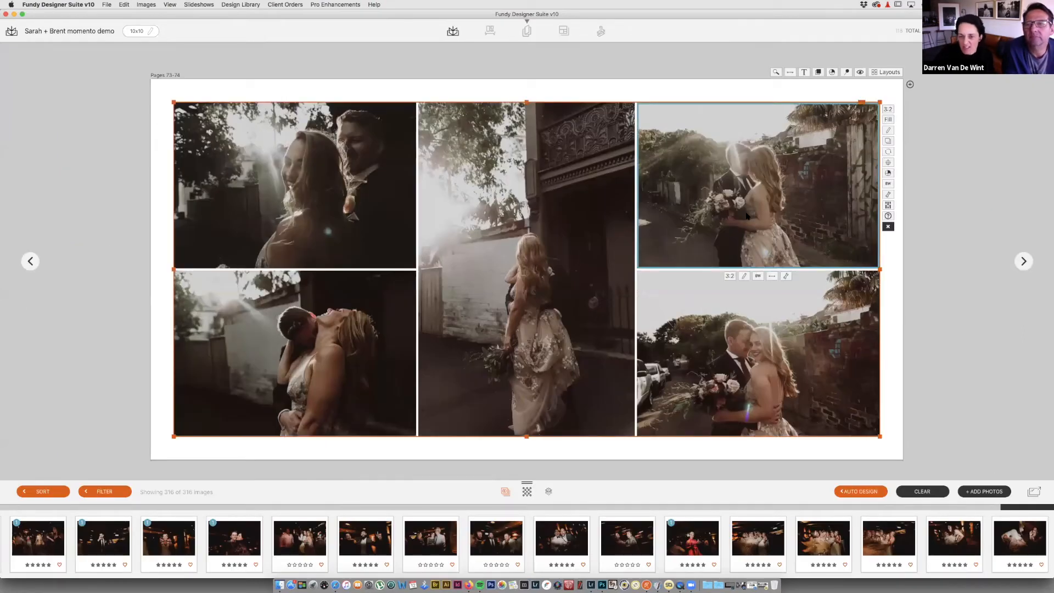
key(Delete)
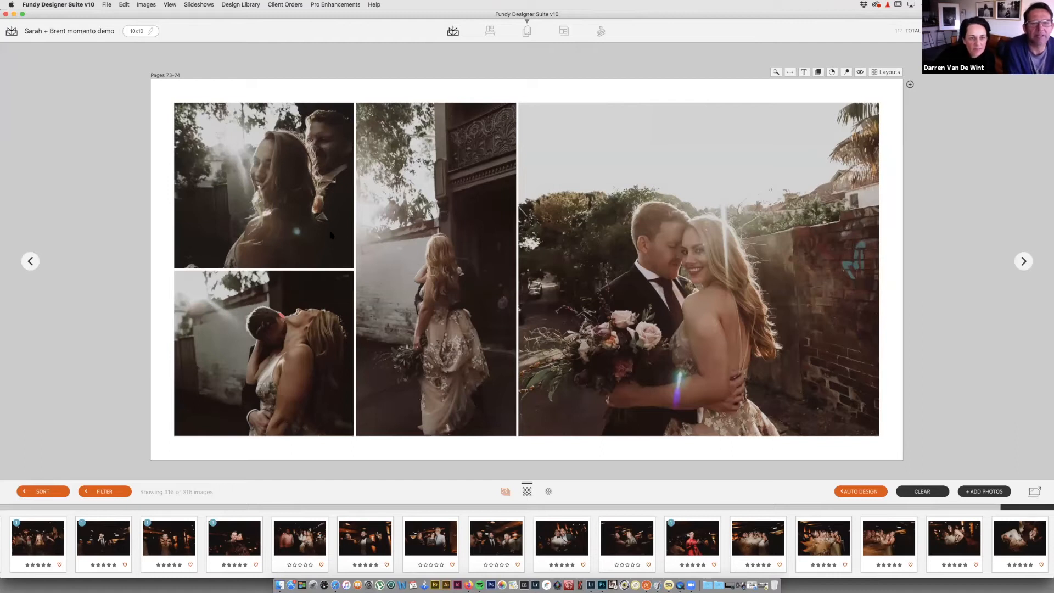
key(super+a)
key(Delete)
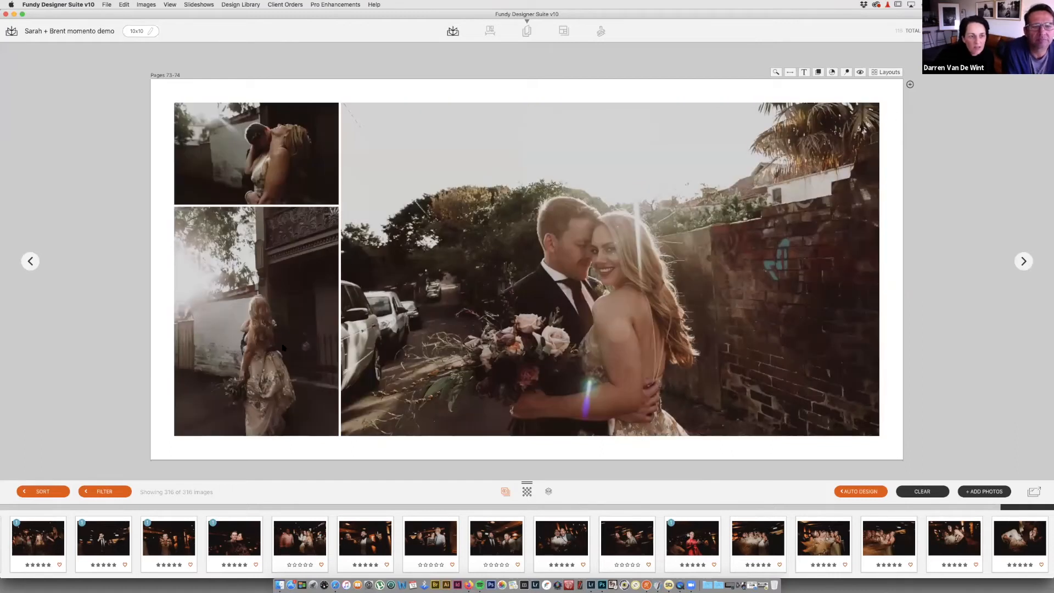
click(278, 354)
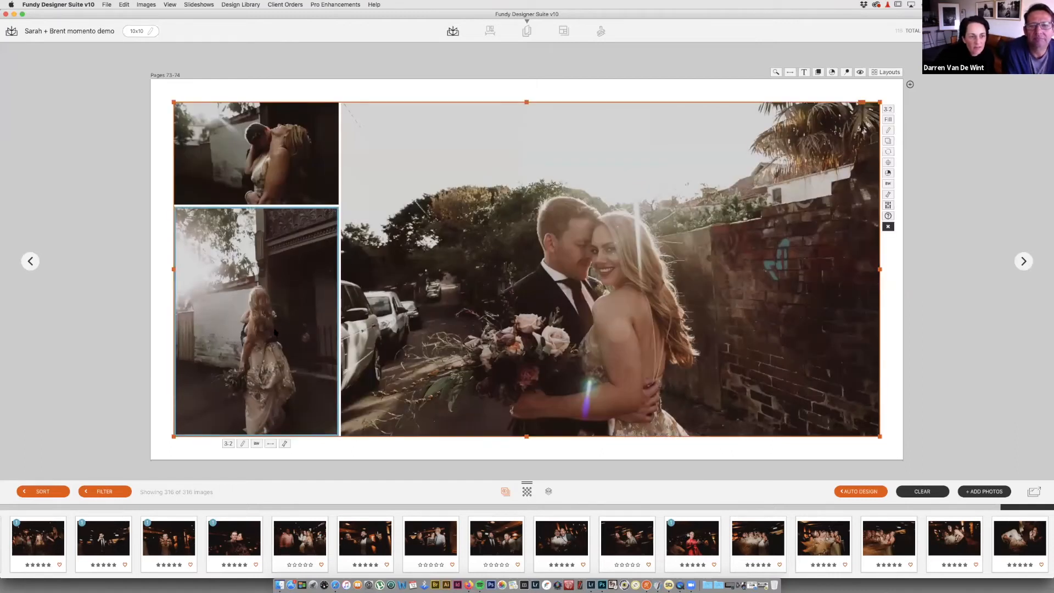
Step: Apply the three-photo layout with a narrow centre and show the cut and safe zone guides
click(893, 73)
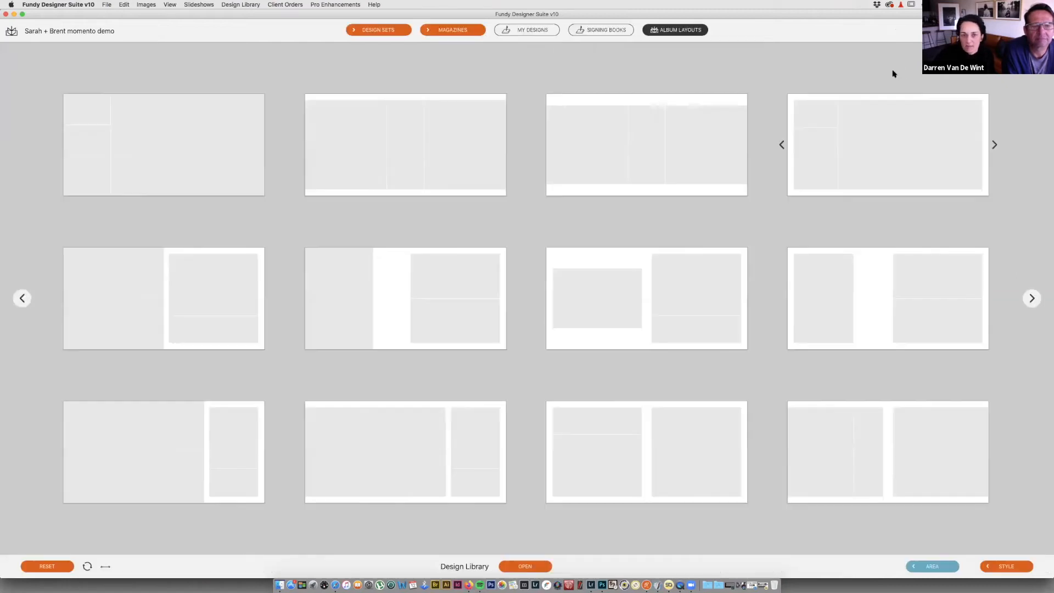
click(646, 145)
click(523, 284)
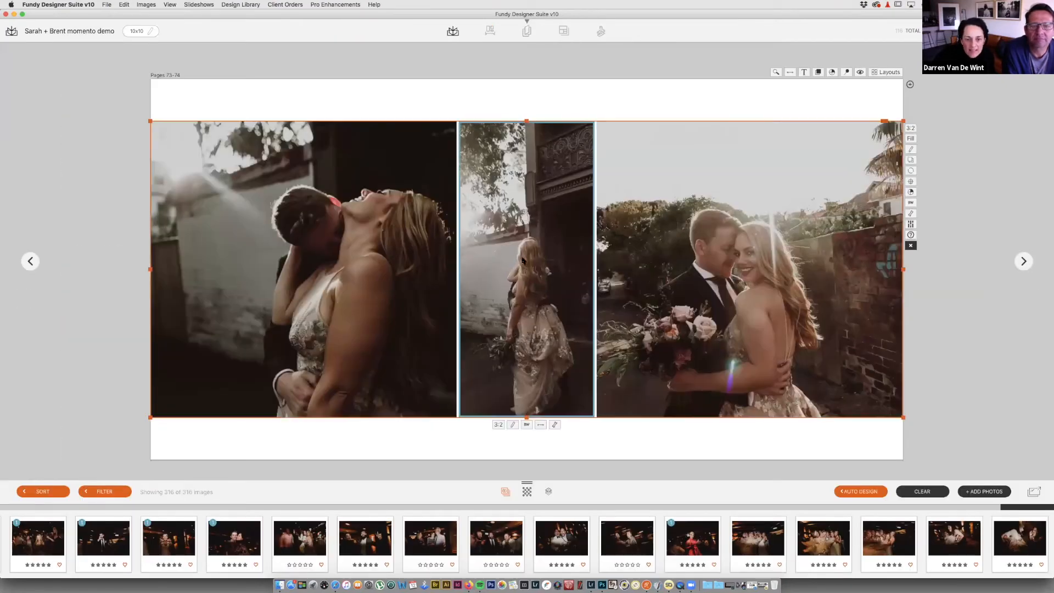
click(860, 73)
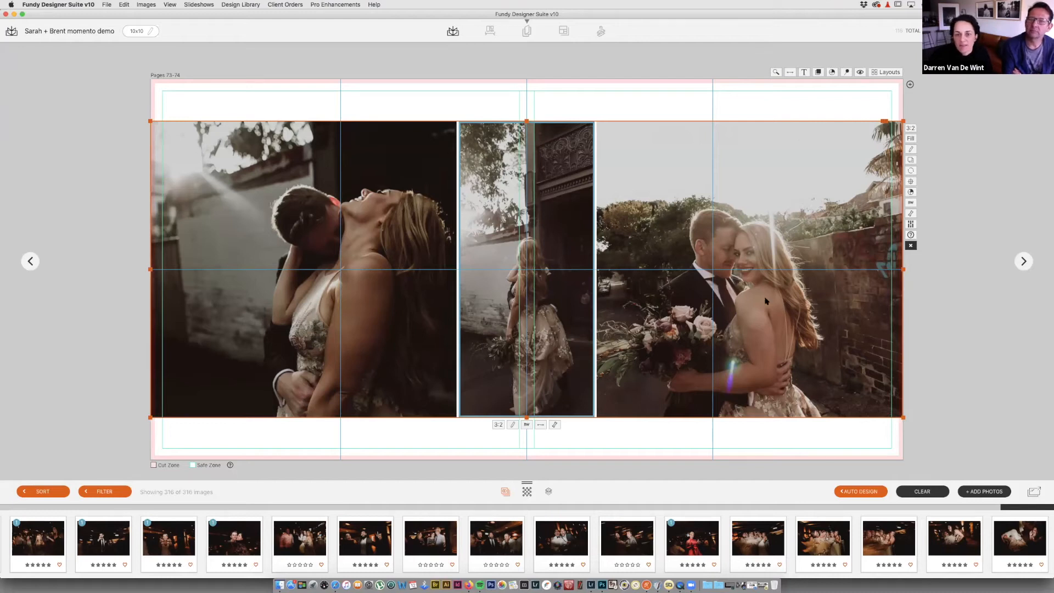
key(Escape)
Step: Delete the night-time couple spread at pages 75-76
scroll(636, 338, down, 3)
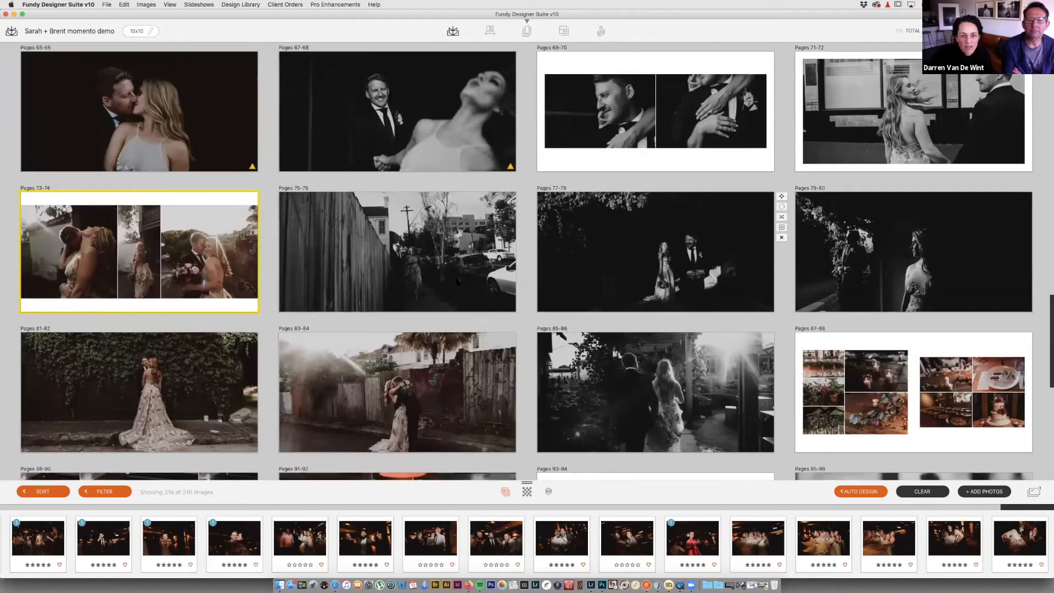
double_click(457, 282)
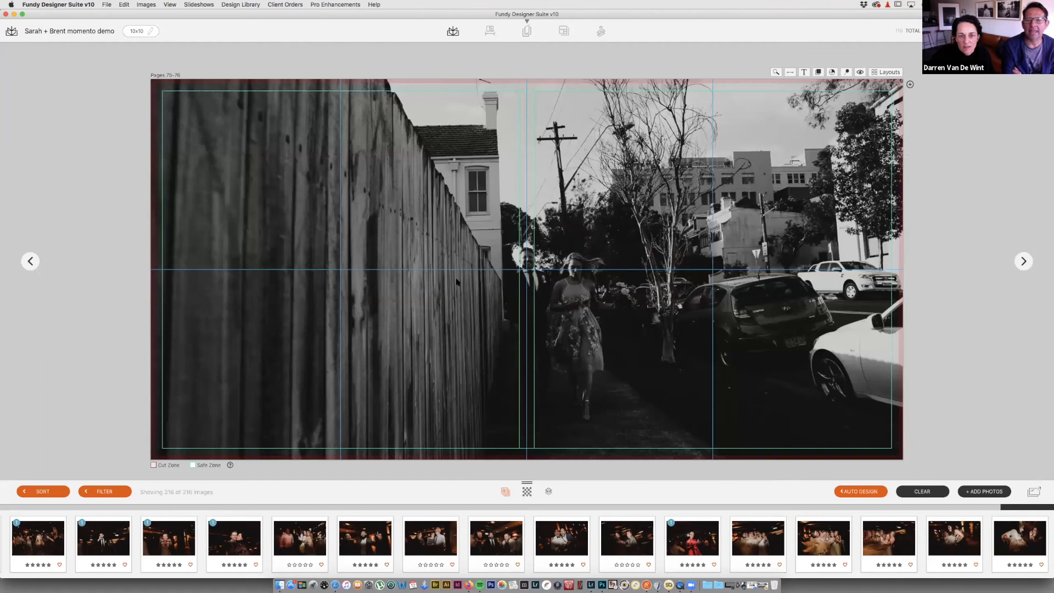
key(Escape)
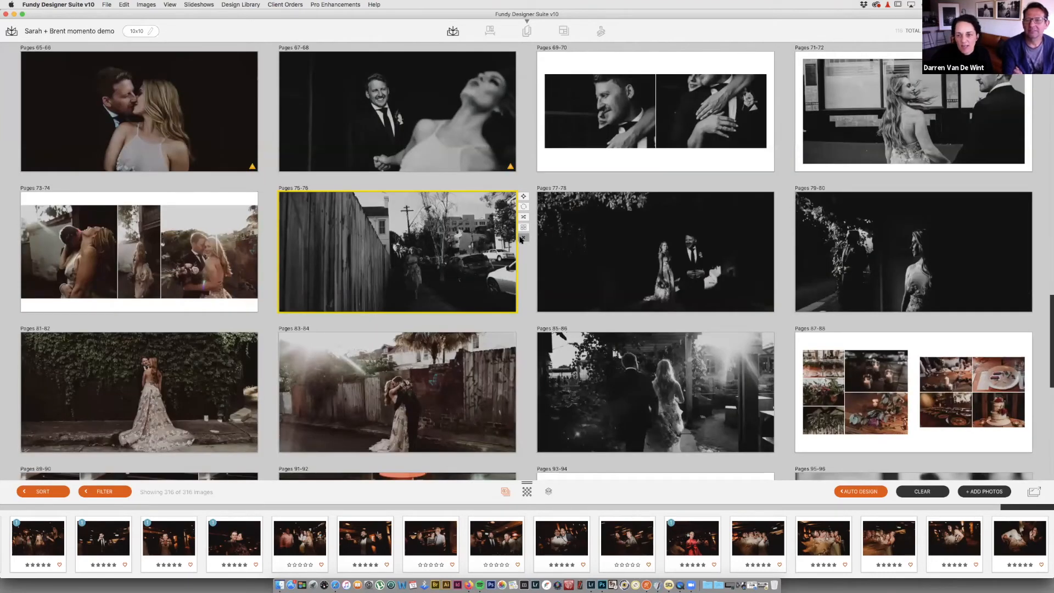
click(522, 238)
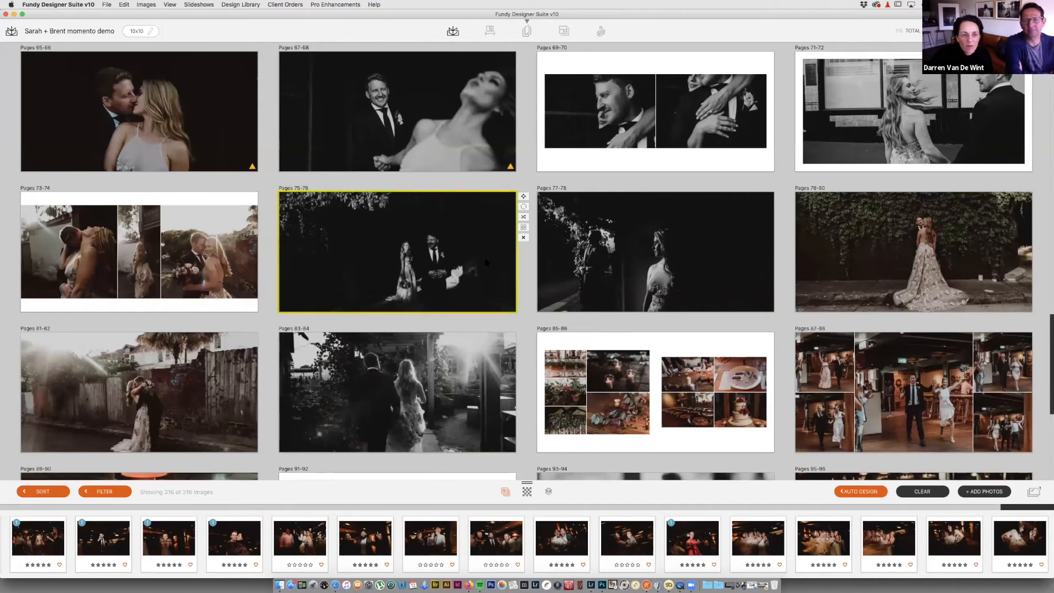
Step: Try a full-bleed single-photo layout on the next 75-76 spread, then delete it too
double_click(493, 253)
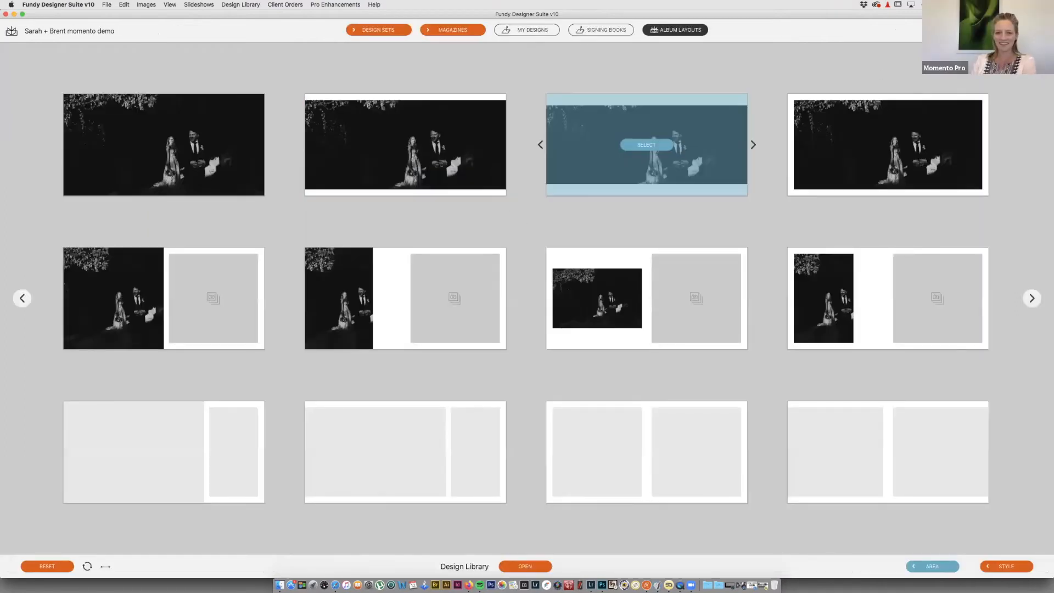
click(164, 144)
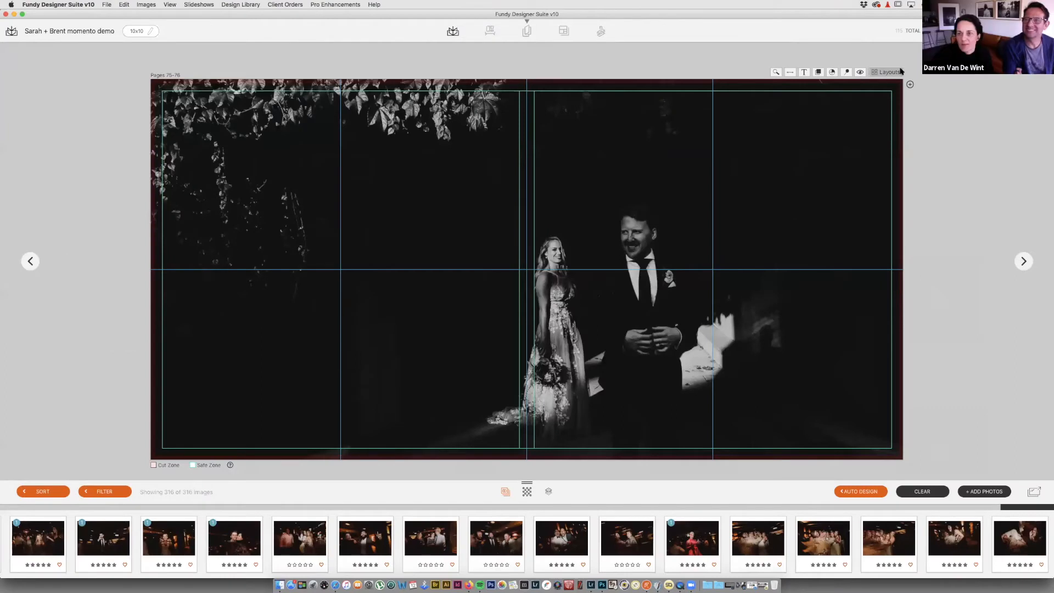
key(Escape)
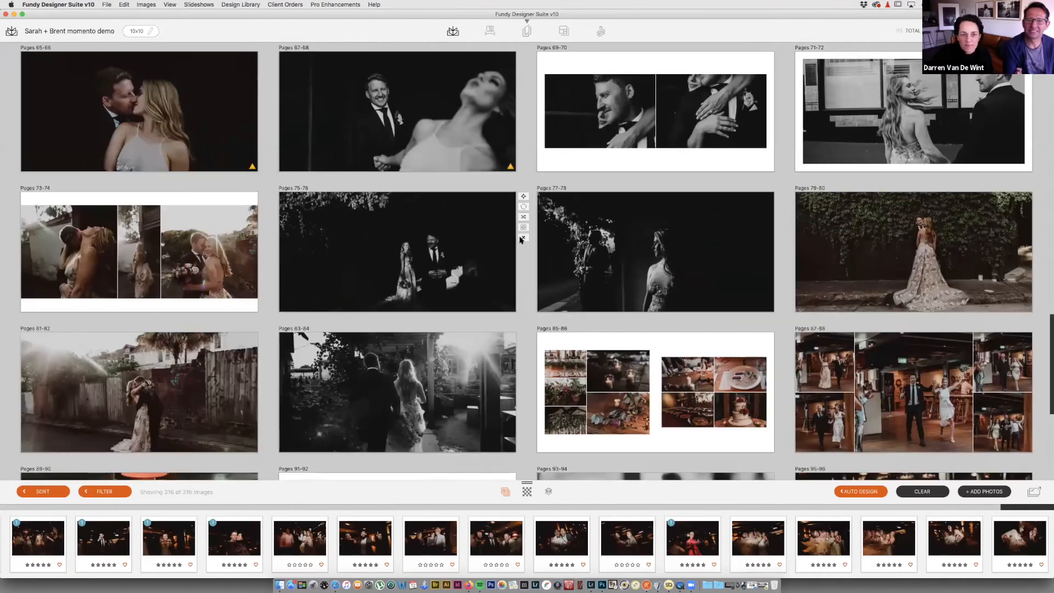
click(523, 238)
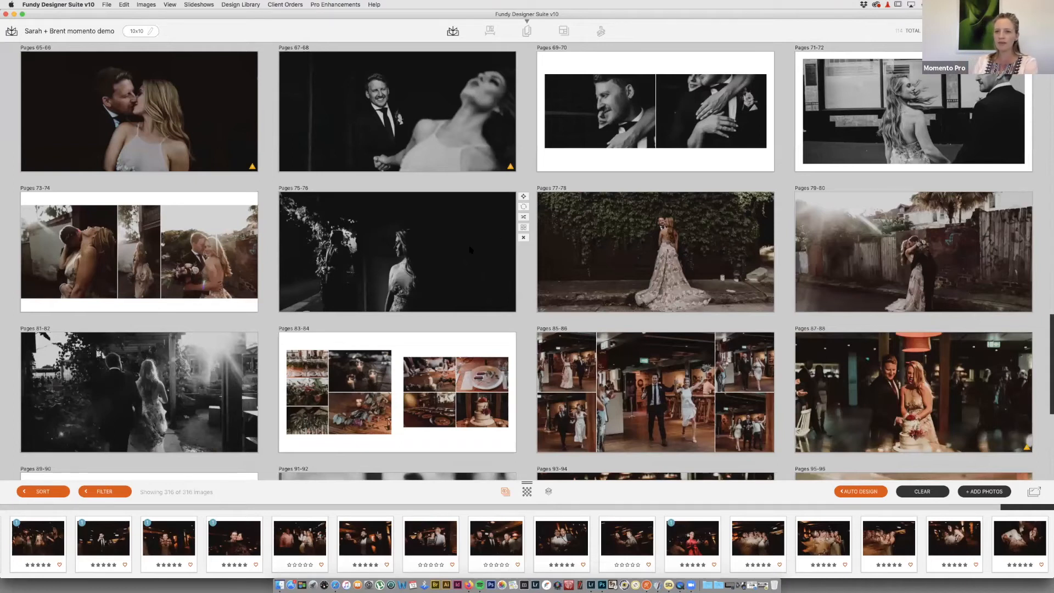
Step: Browse the later spreads and open the cake-and-food spread at pages 83-84
scroll(470, 249, down, 4)
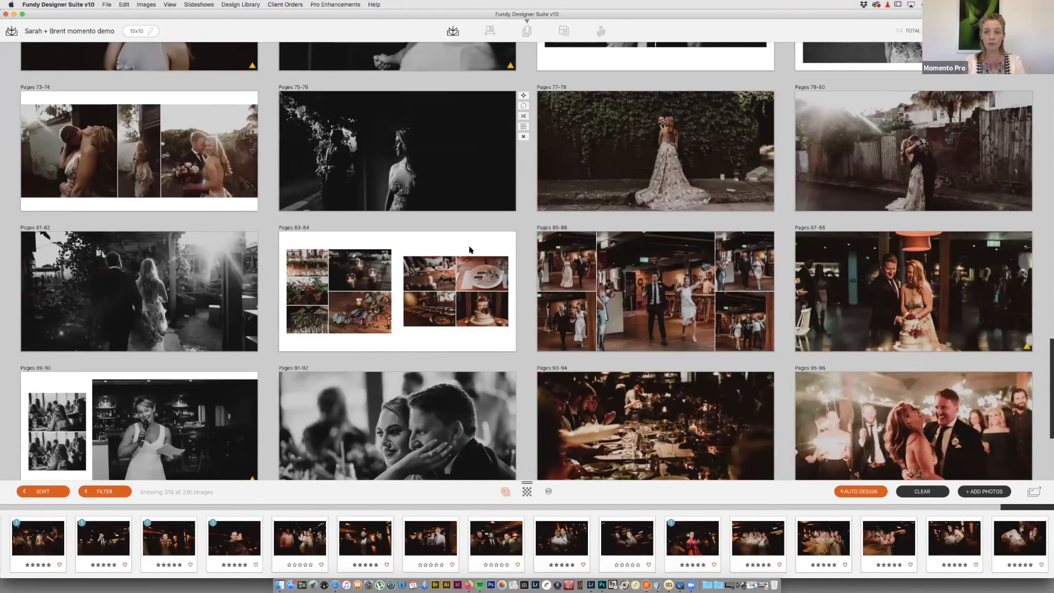
scroll(469, 250, down, 3)
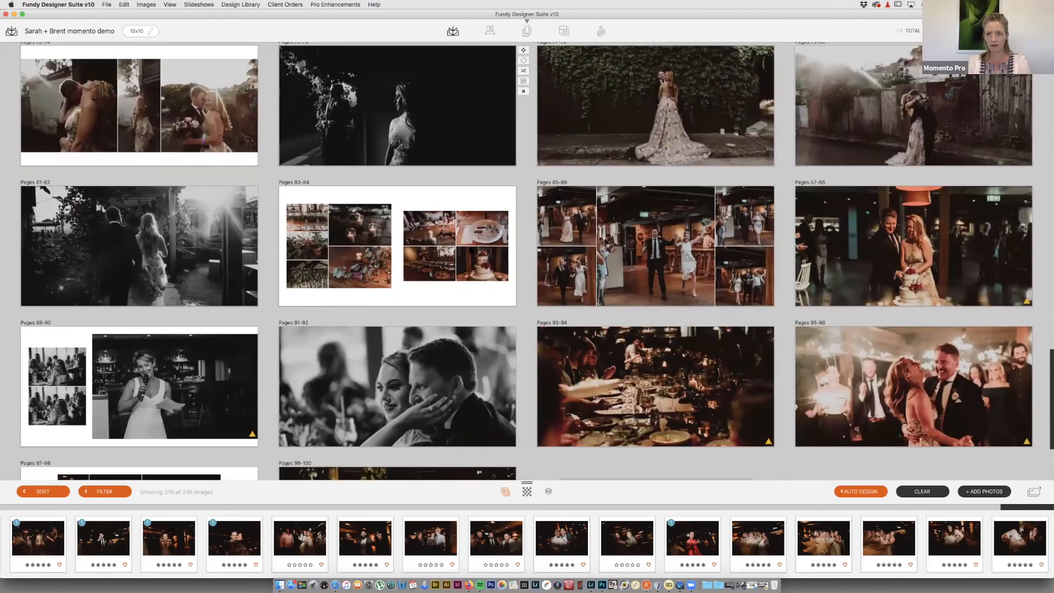
scroll(470, 250, up, 6)
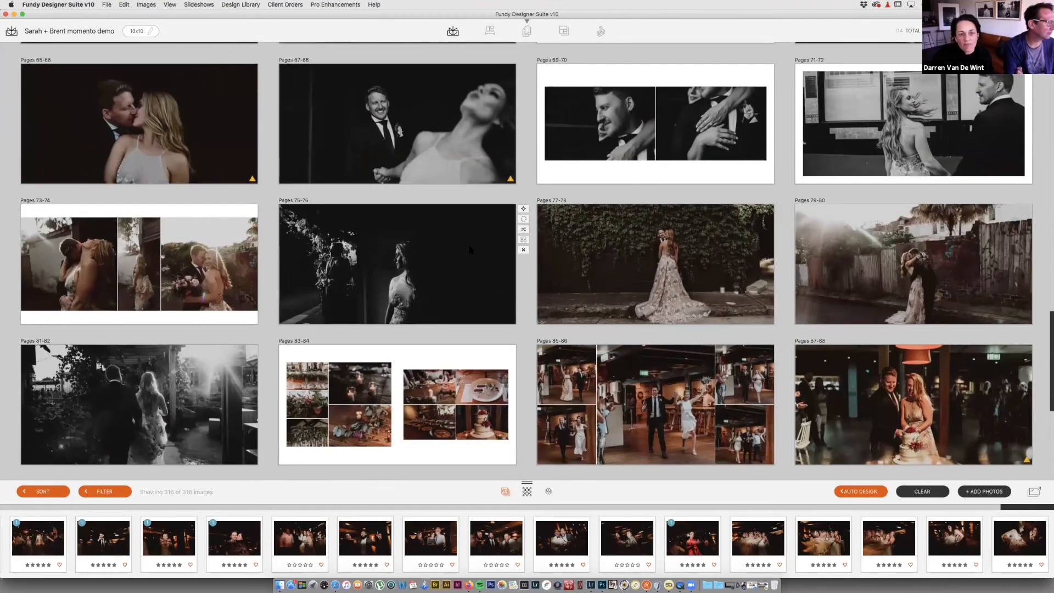
scroll(470, 249, up, 5)
scroll(644, 252, down, 6)
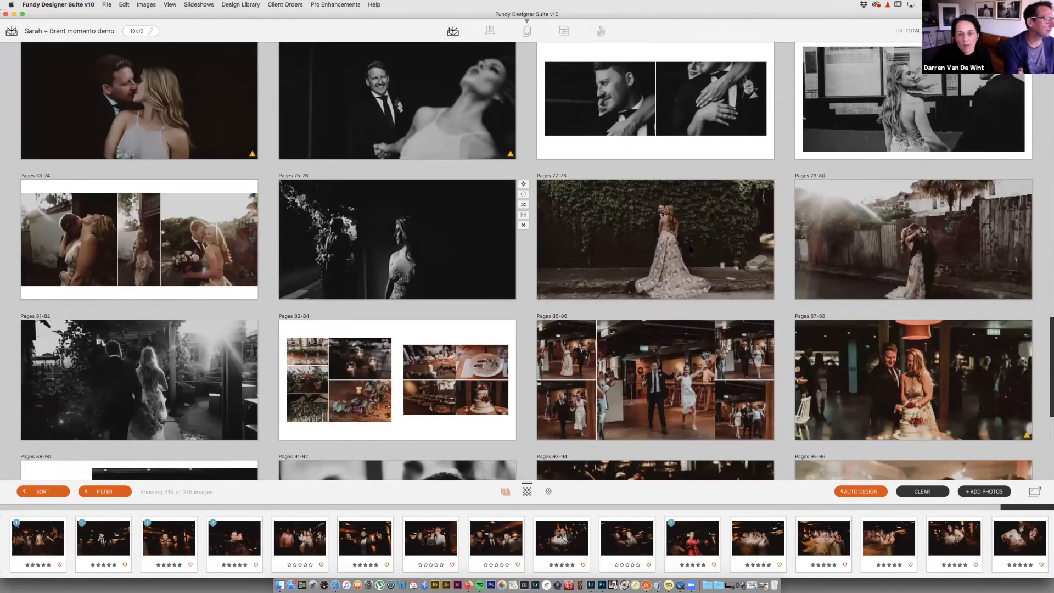
click(695, 245)
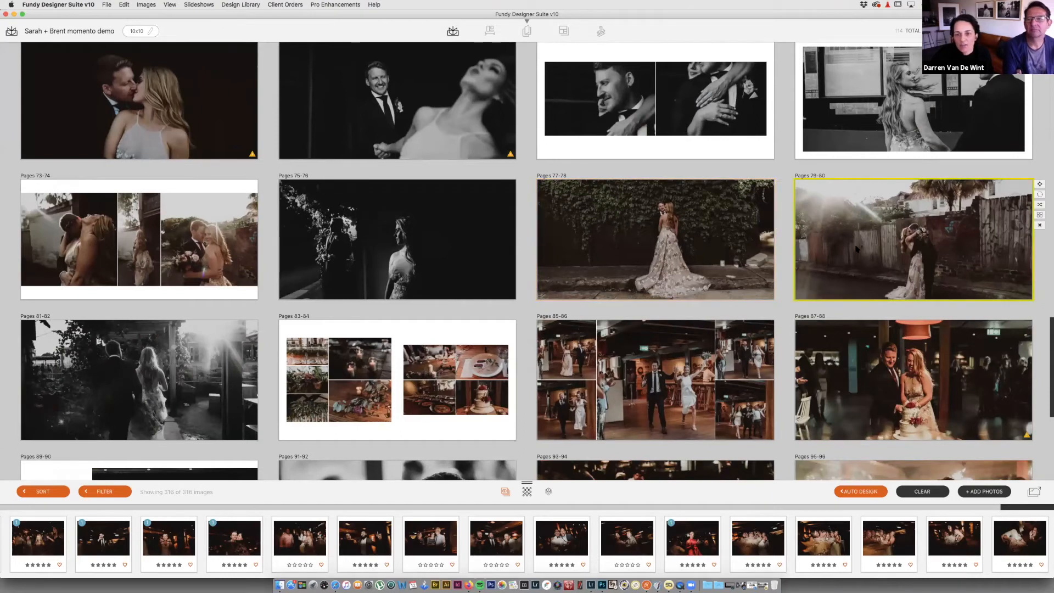
click(855, 248)
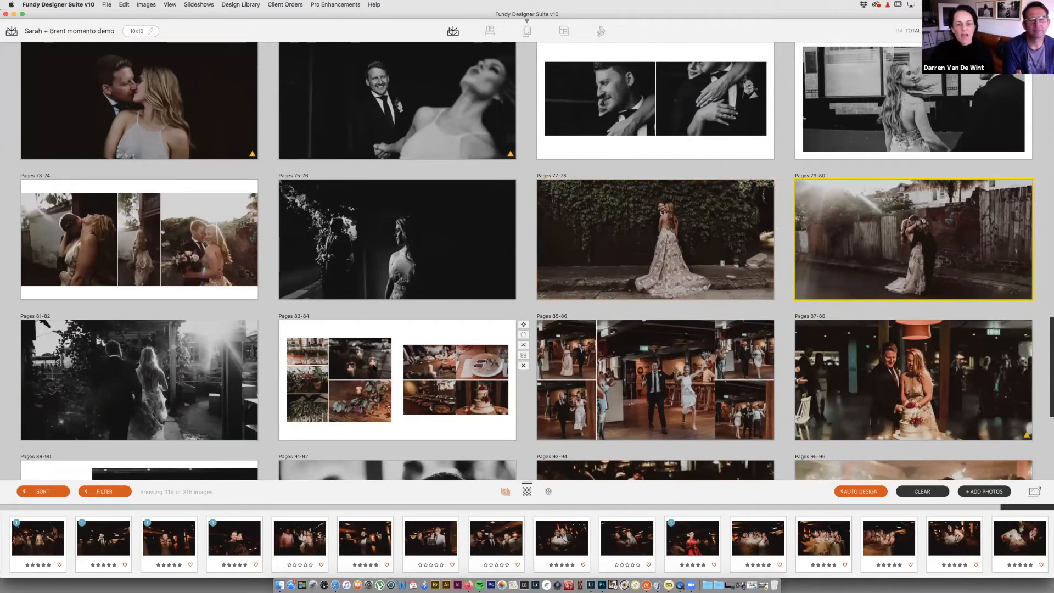
double_click(374, 367)
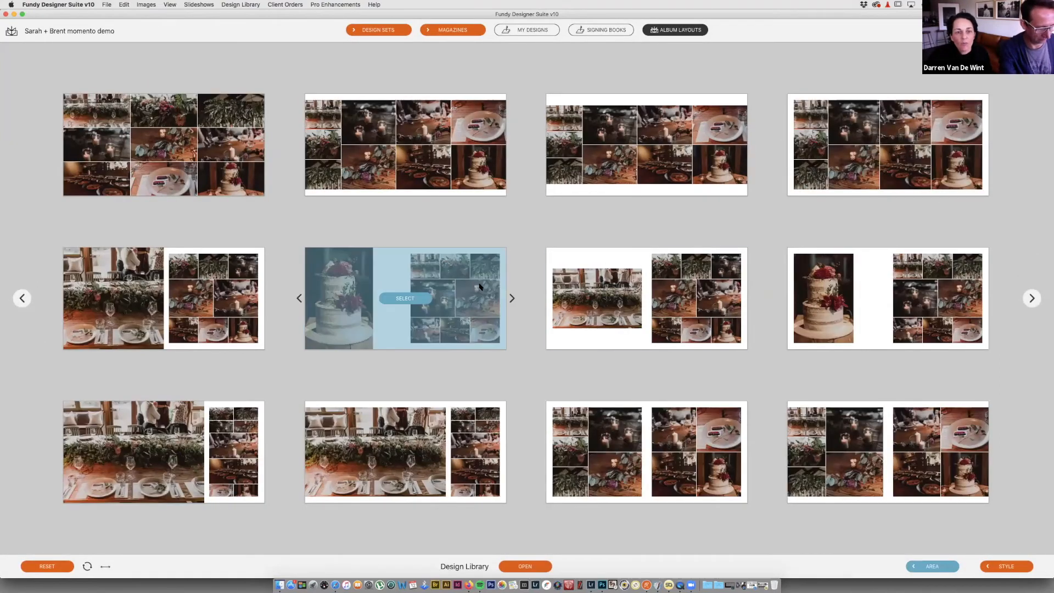
Step: Apply the large-cake layout to pages 83-84 and swap the plate and leaves photos
click(501, 288)
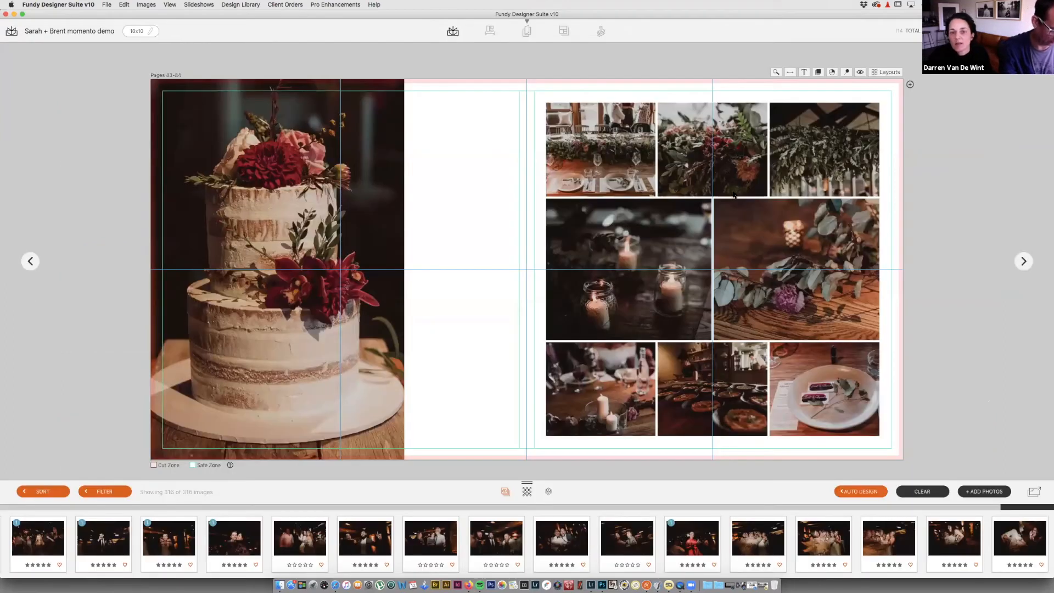
drag(815, 374, 807, 301)
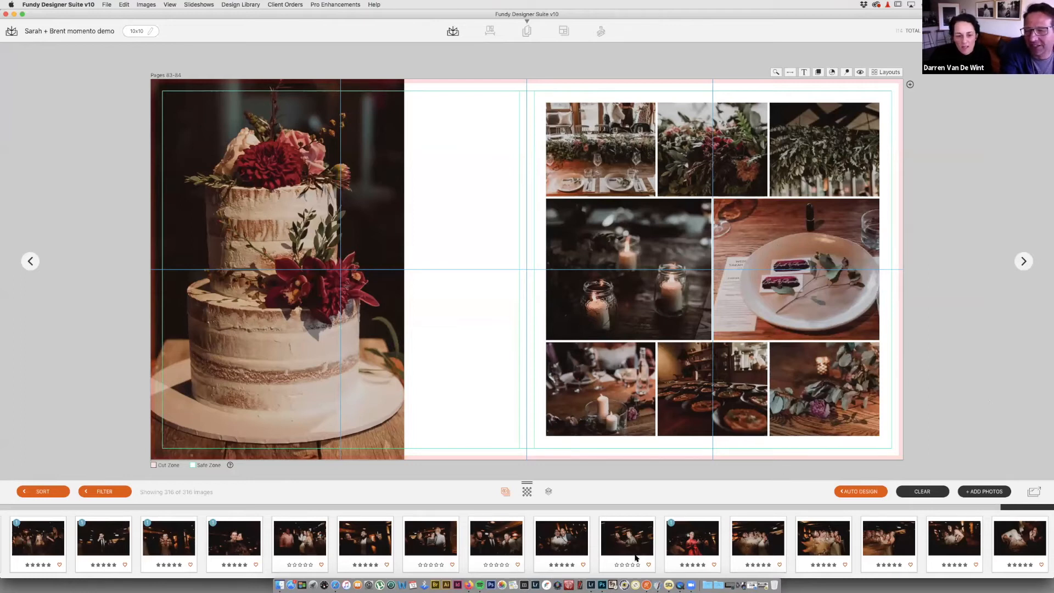
scroll(635, 557, left, 5)
scroll(635, 557, left, 10)
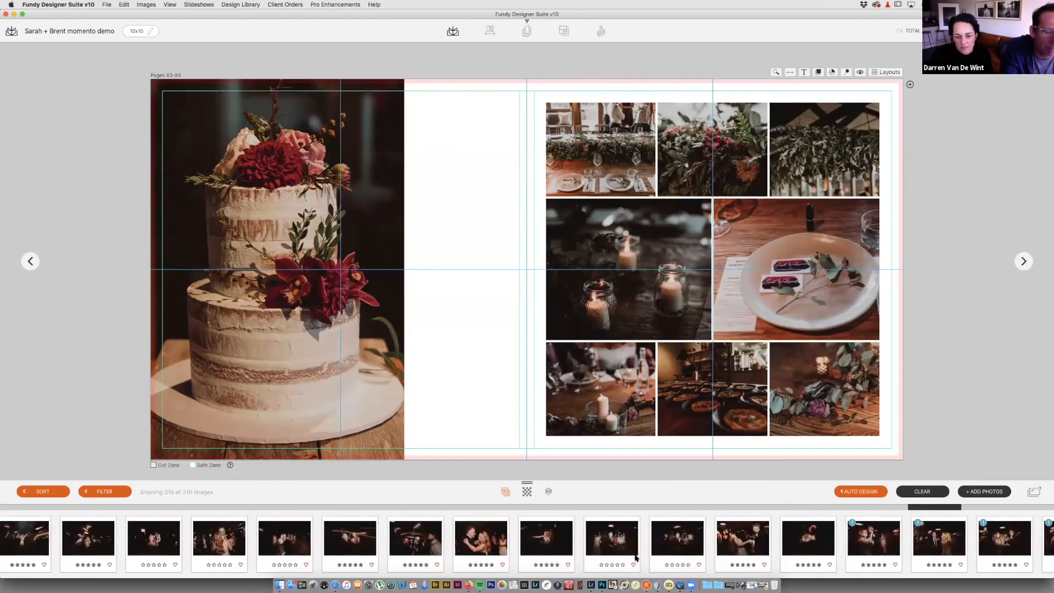
scroll(635, 557, left, 8)
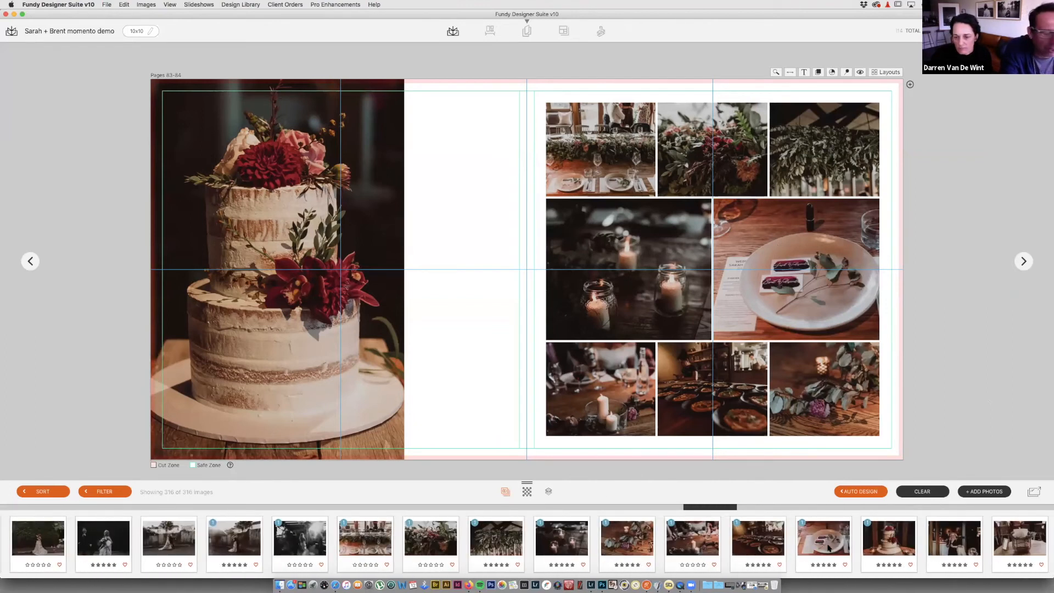
drag(818, 535, 817, 537)
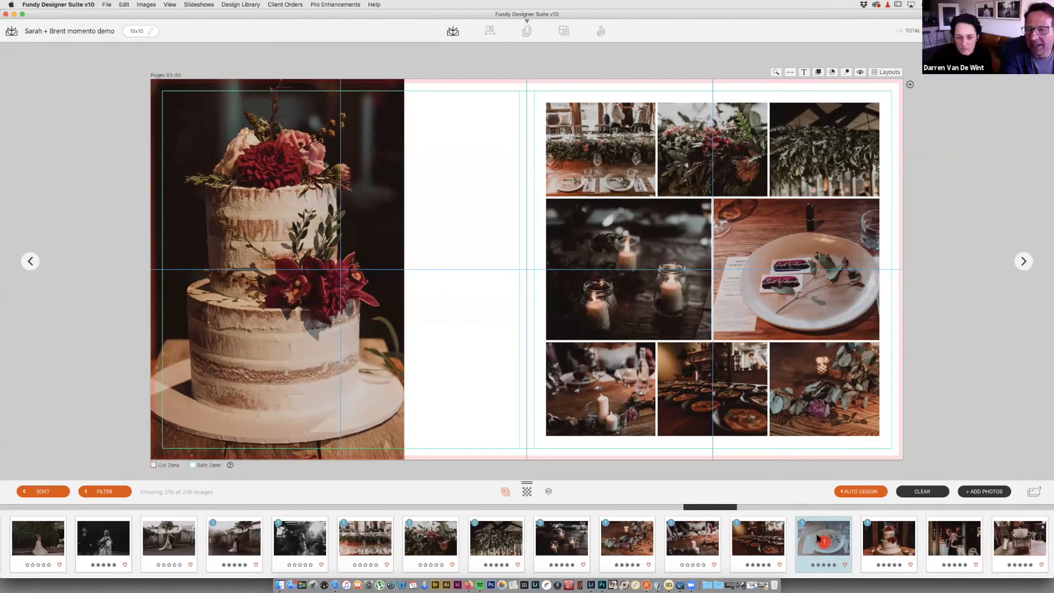
drag(817, 536, 817, 537)
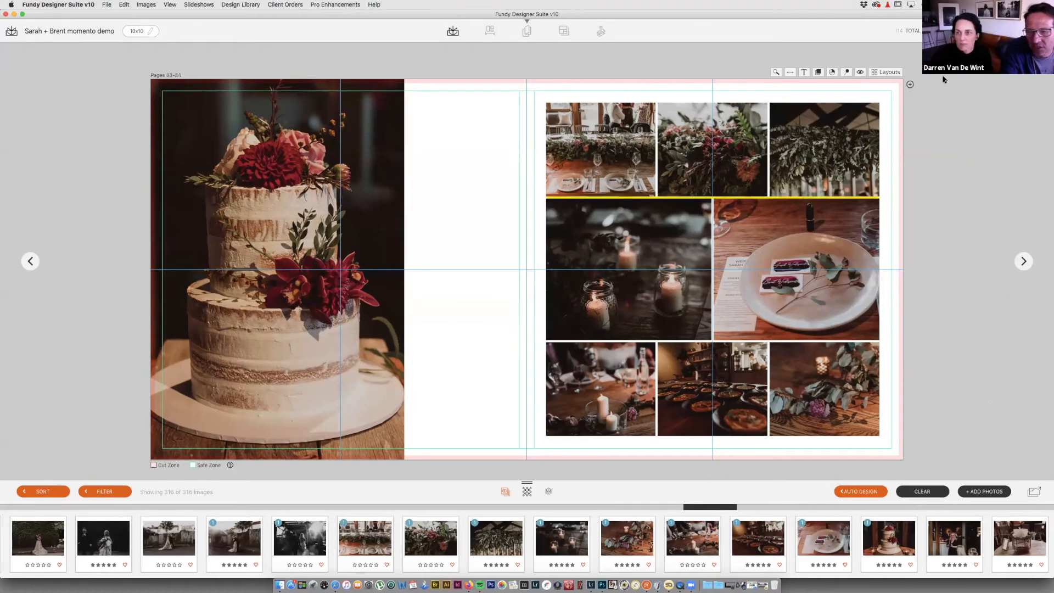
Step: In the overview, move the cake photo into the detail grid and an 85-86 entrance photo onto 83-84
double_click(1008, 79)
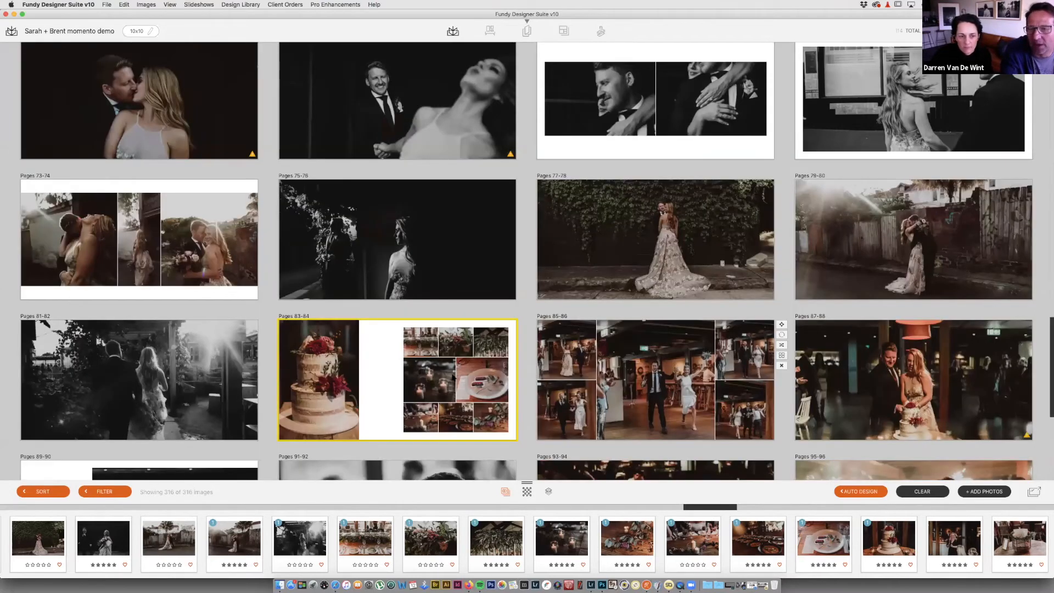
drag(314, 381, 451, 377)
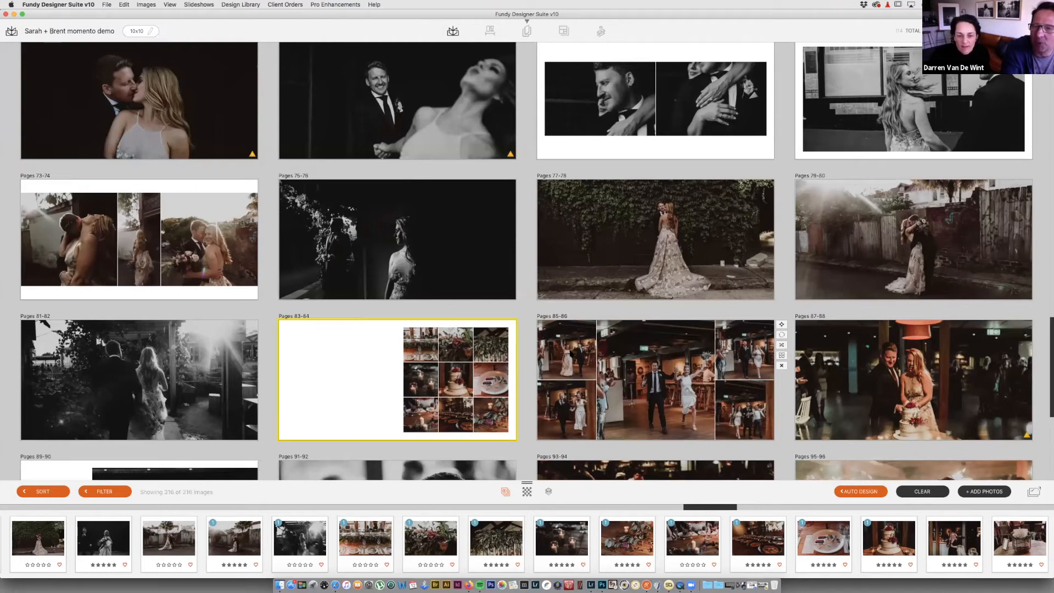
drag(543, 352, 320, 368)
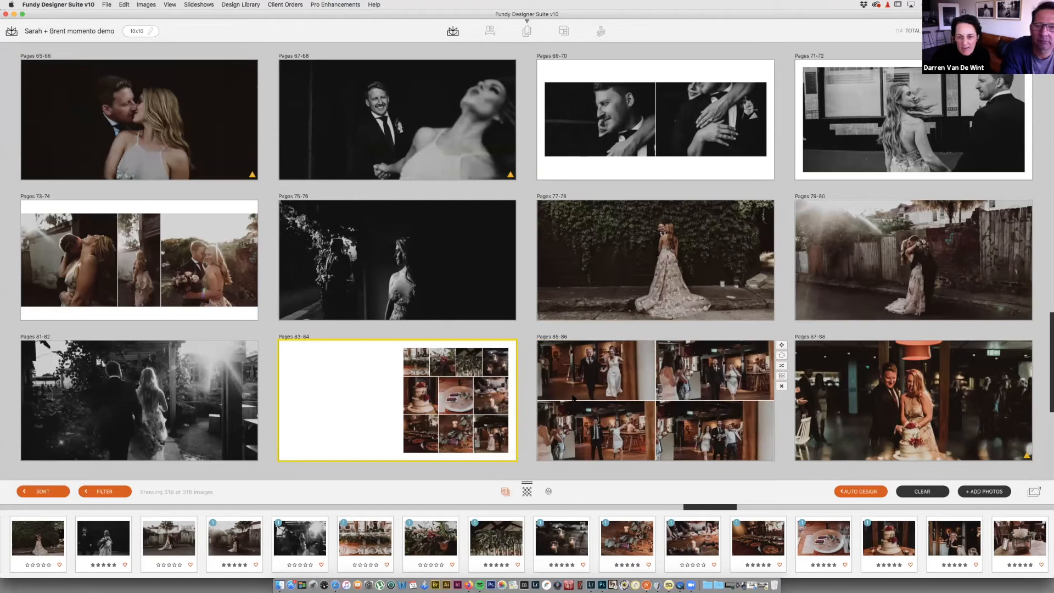
Step: Place the entrance photo on the left page and arrange the detail photos into an even 3x3 grid
double_click(497, 395)
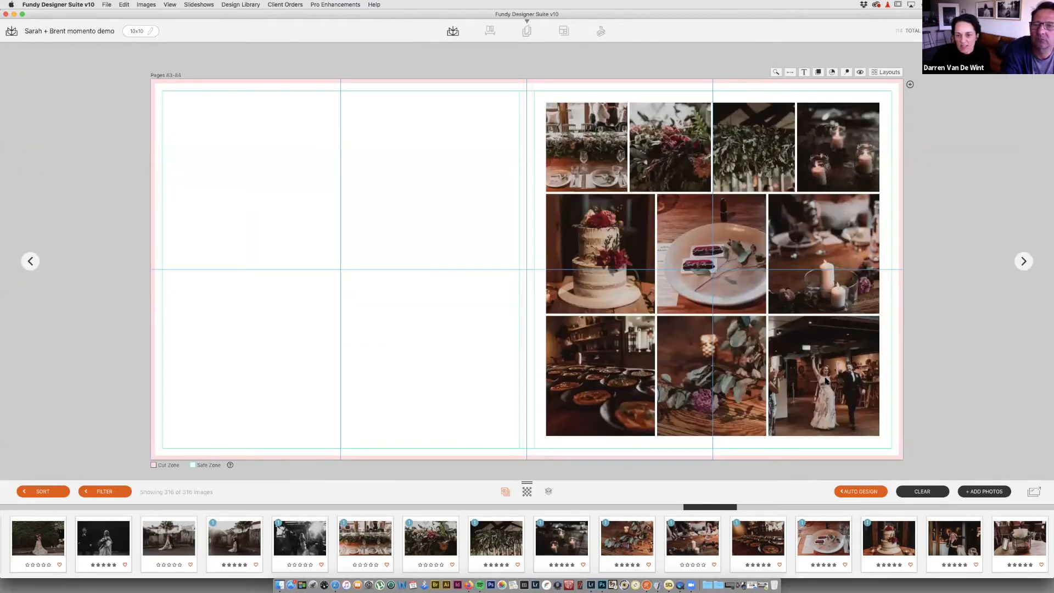
drag(825, 380, 319, 285)
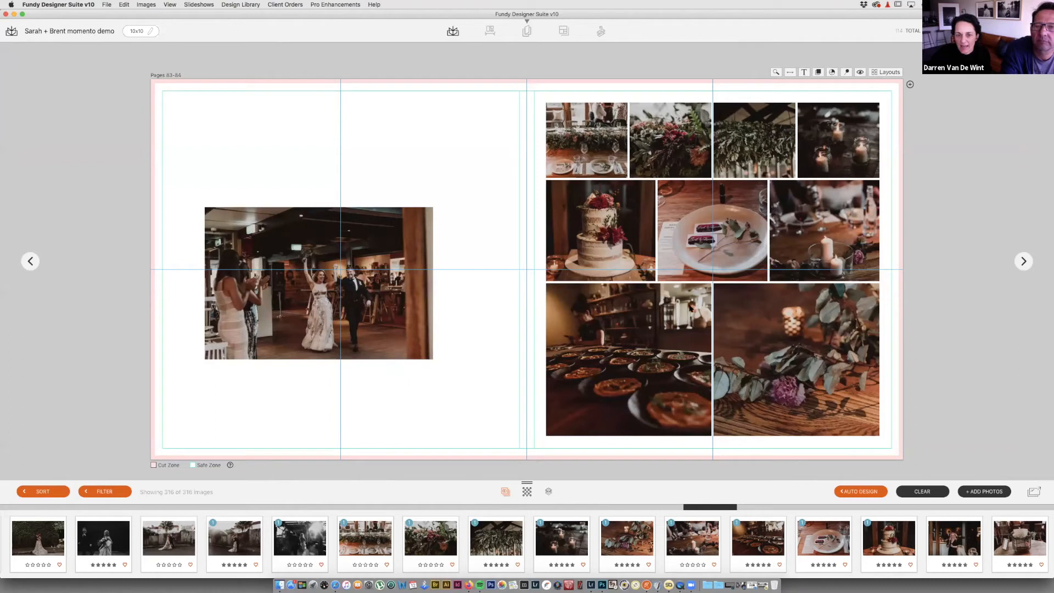
click(690, 308)
key(space)
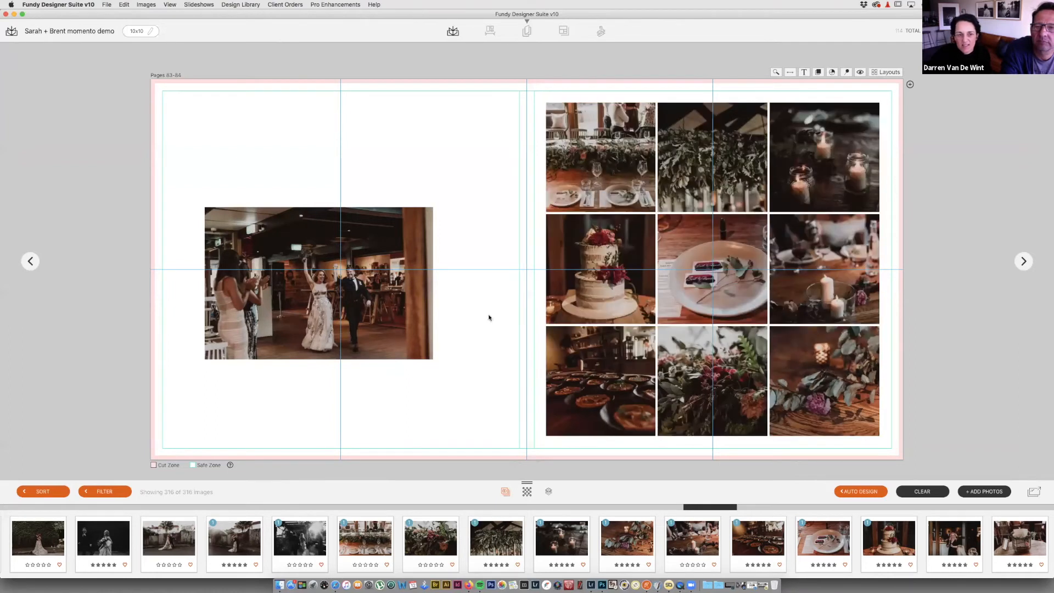
Step: Enlarge the entrance photo to cover the whole left page and fill its frame
click(406, 311)
drag(487, 176, 527, 56)
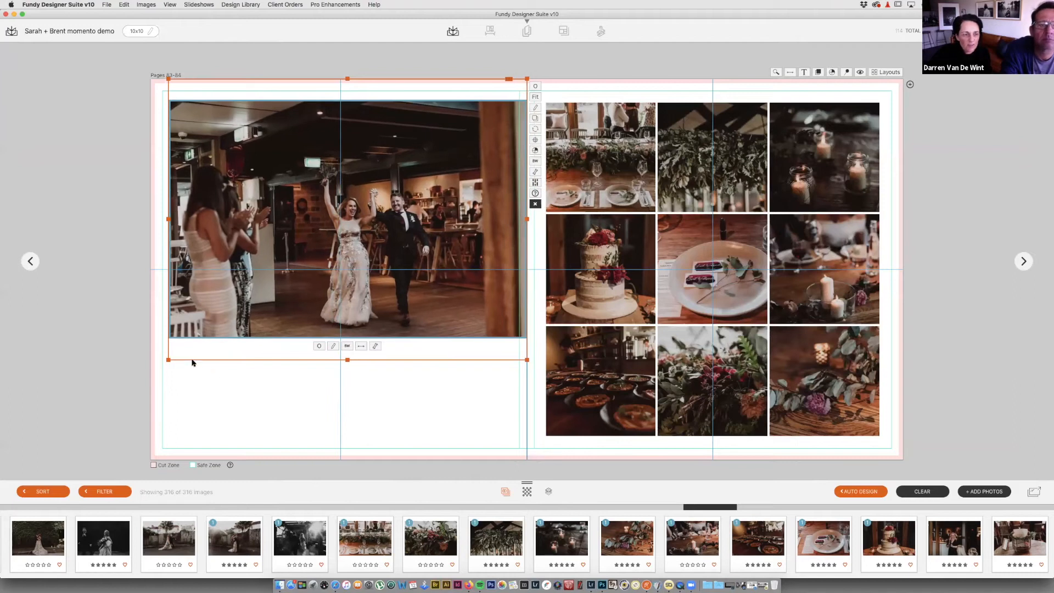
drag(168, 359, 152, 464)
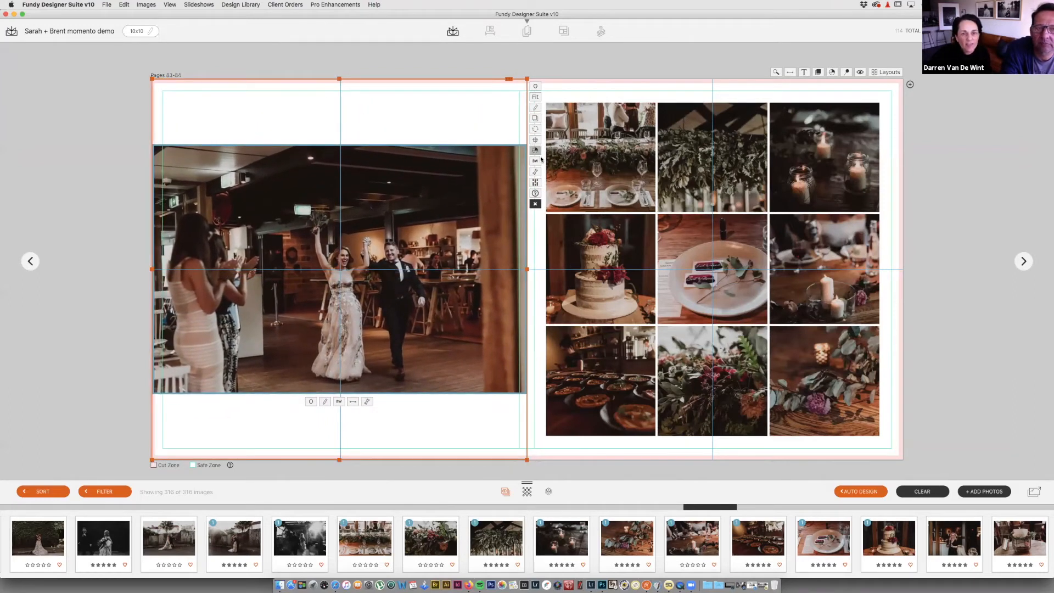
click(535, 96)
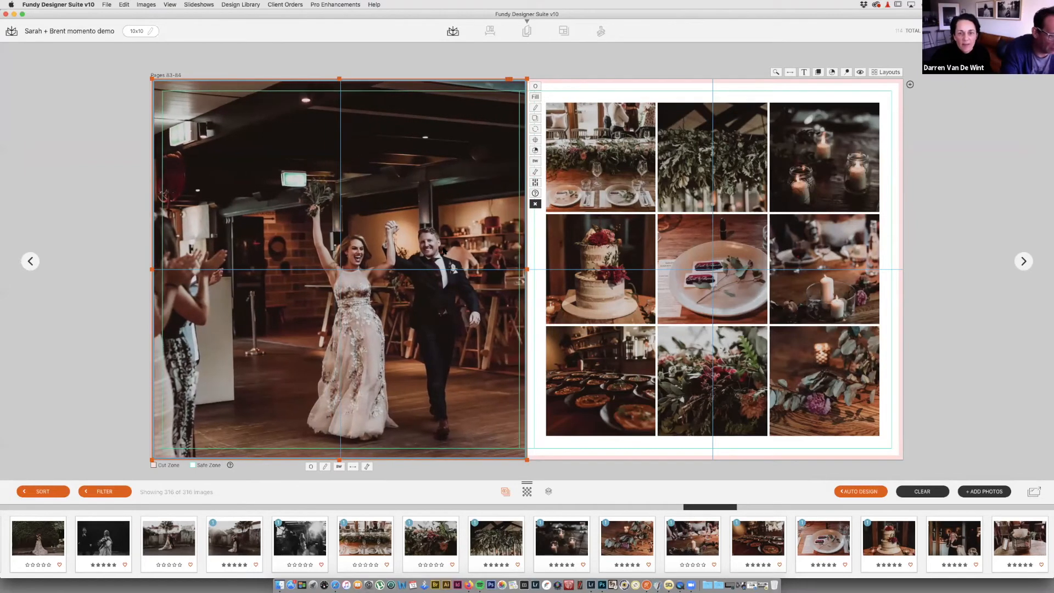
click(860, 72)
click(859, 72)
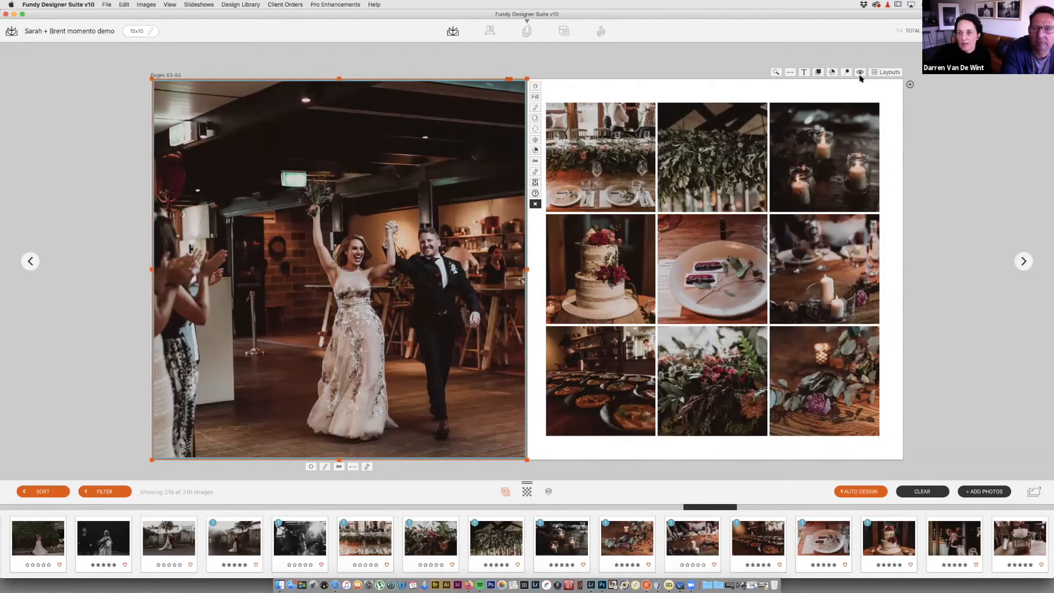
Step: Mirror the spread, put the plate top-left and cake centre, and refine the couple photo's frame
click(791, 73)
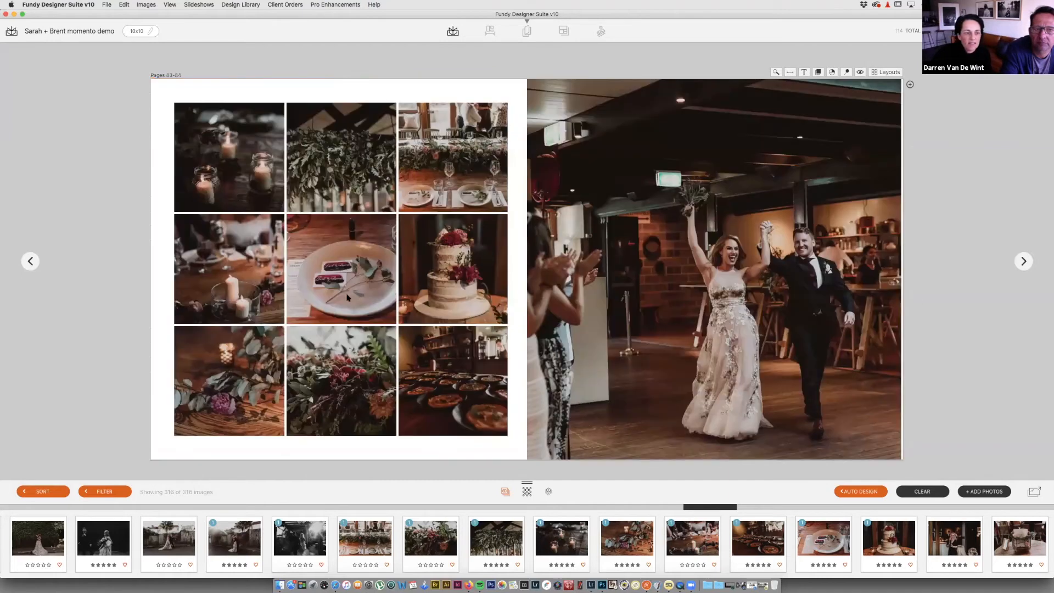
drag(347, 278, 249, 171)
drag(449, 269, 343, 268)
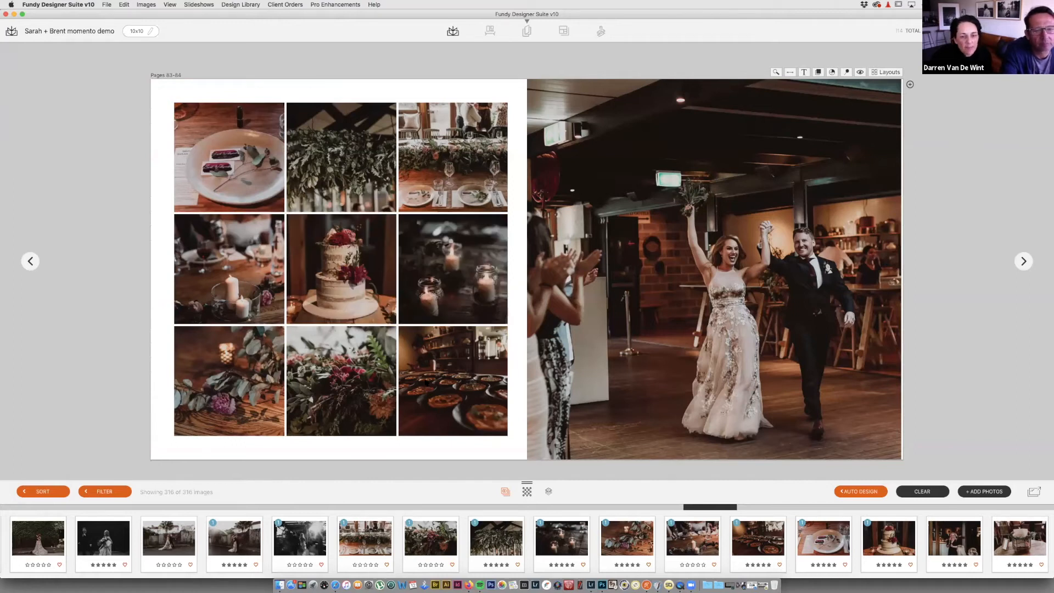
click(764, 280)
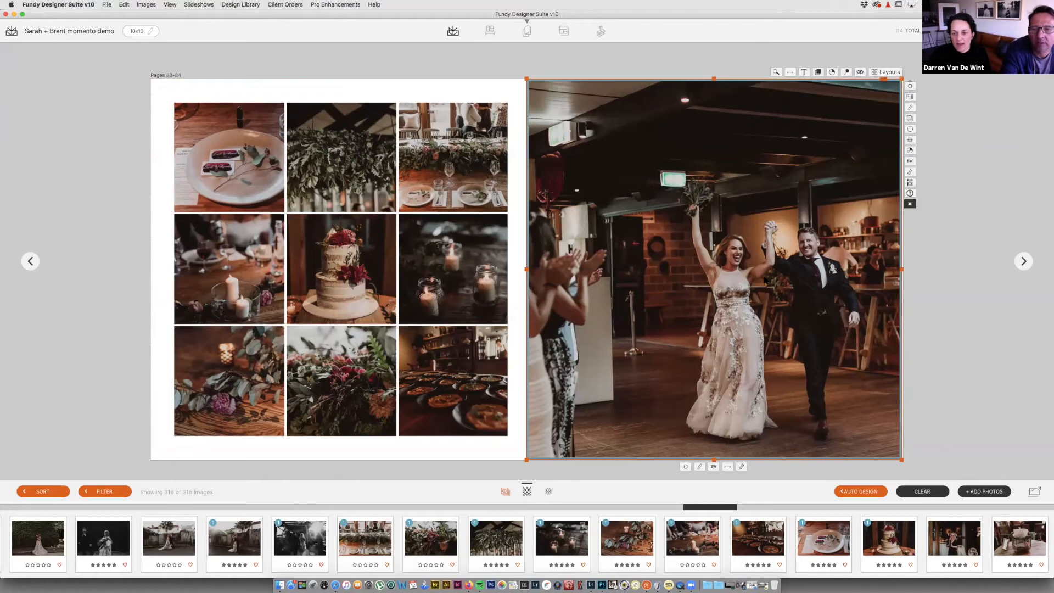
drag(901, 460, 908, 460)
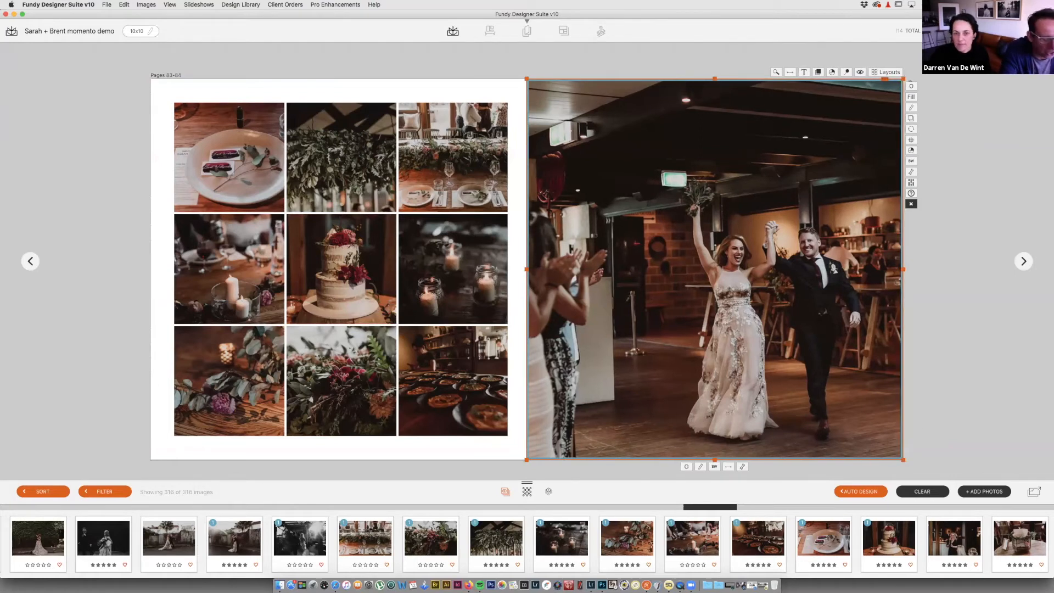
drag(850, 155, 853, 155)
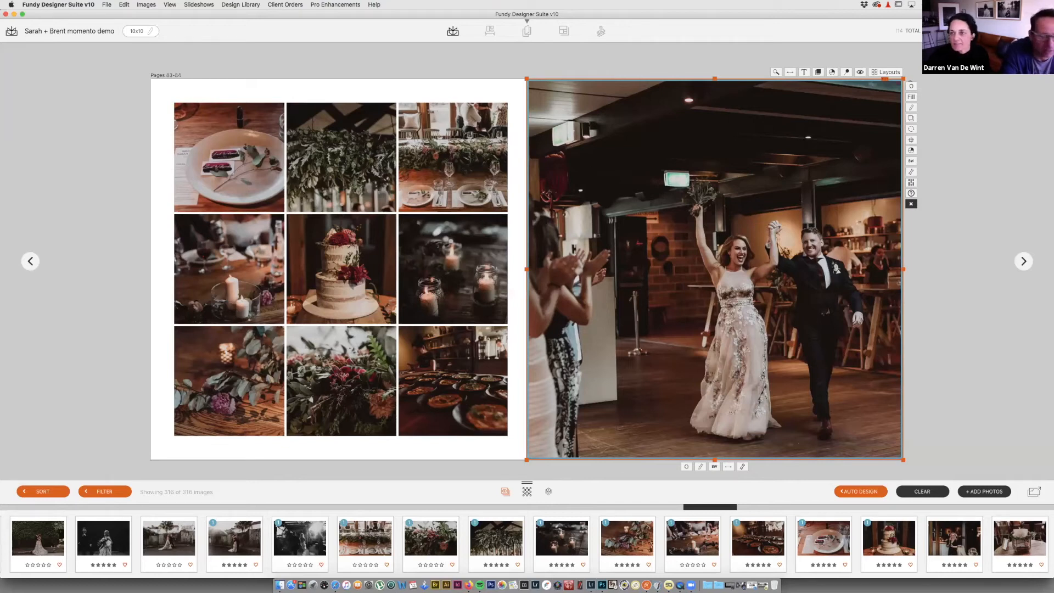
Step: Delete the Pages 85-86 dance collage and put the couple close-up onto Pages 87-88
double_click(846, 243)
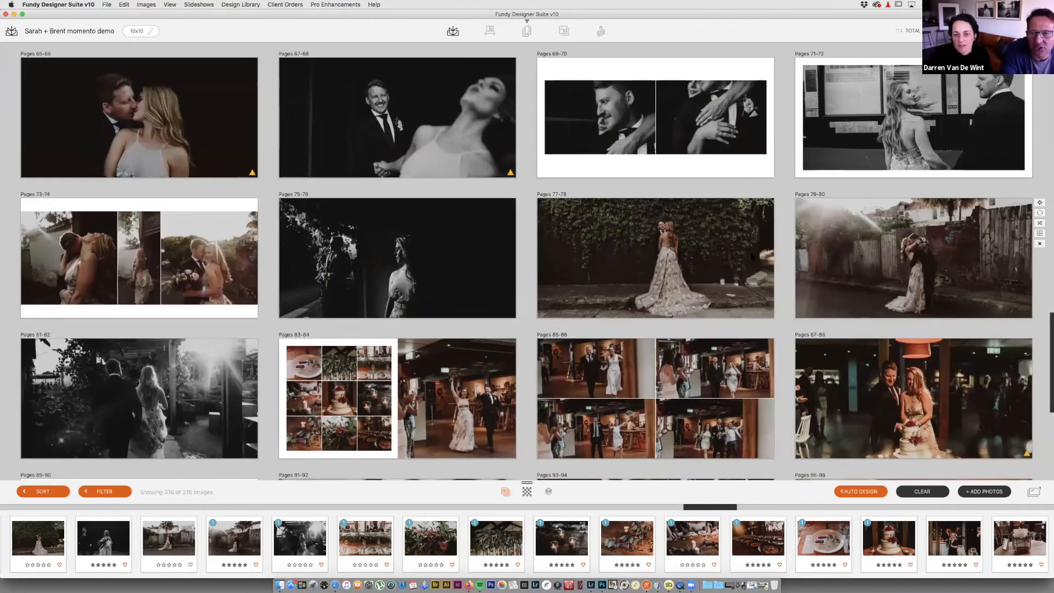
scroll(771, 227, down, 3)
click(781, 226)
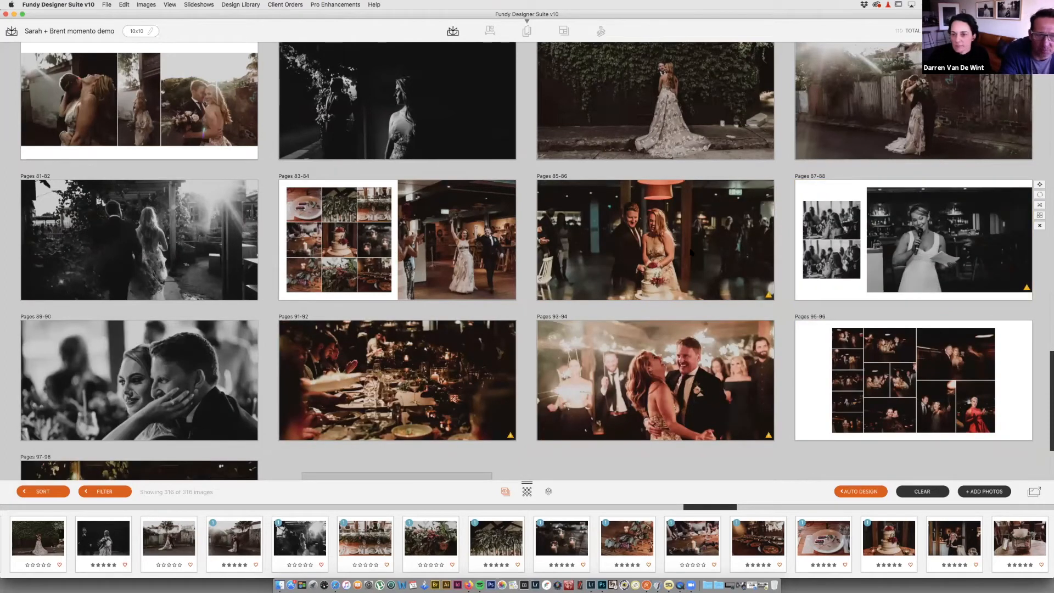
drag(193, 376, 938, 247)
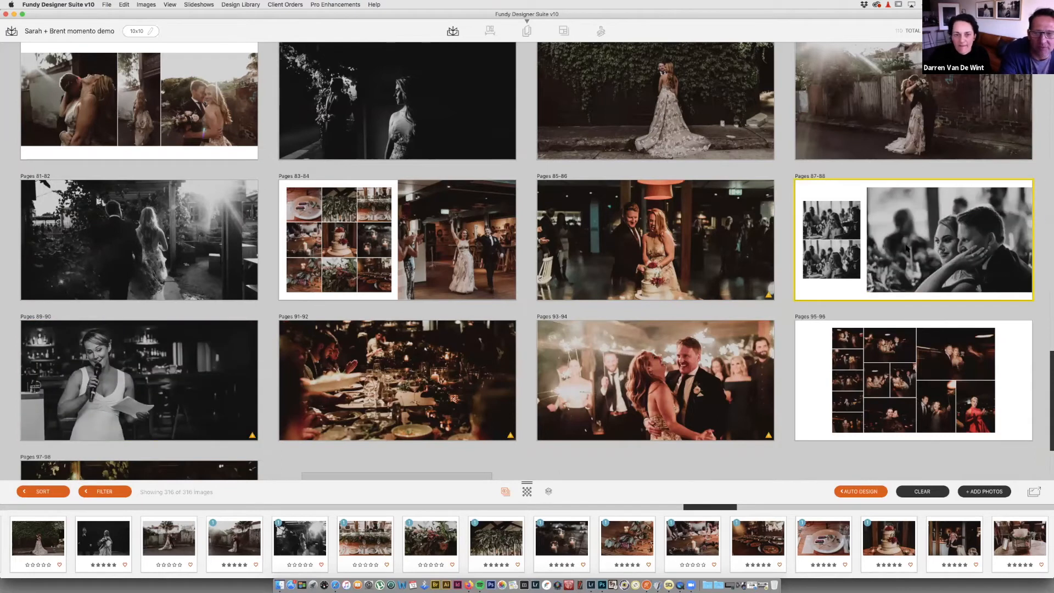
Step: Review the reworked Pages 87-88 spread on its own
double_click(942, 200)
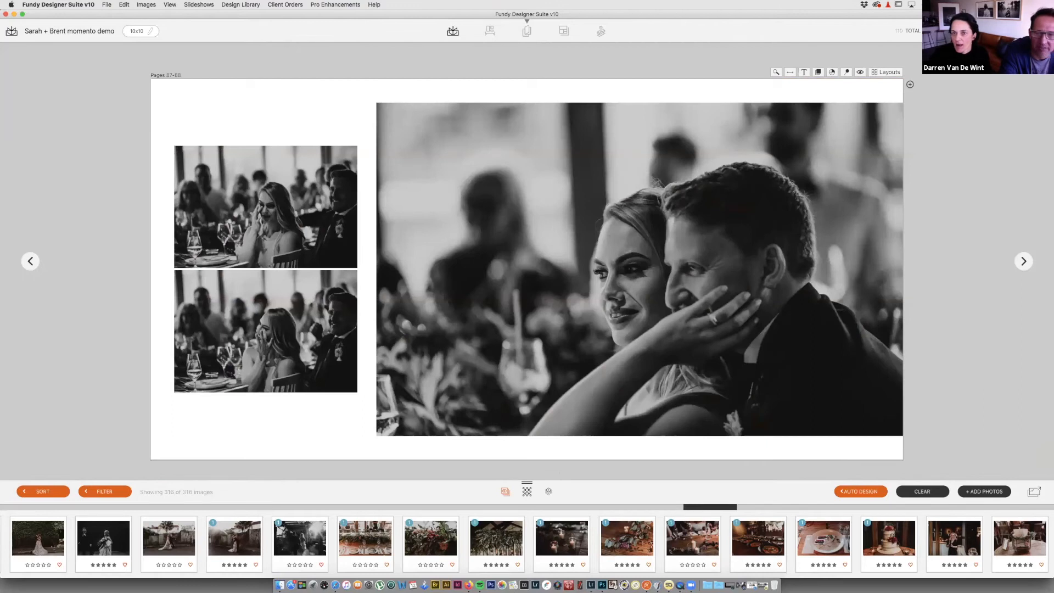
double_click(940, 104)
double_click(927, 239)
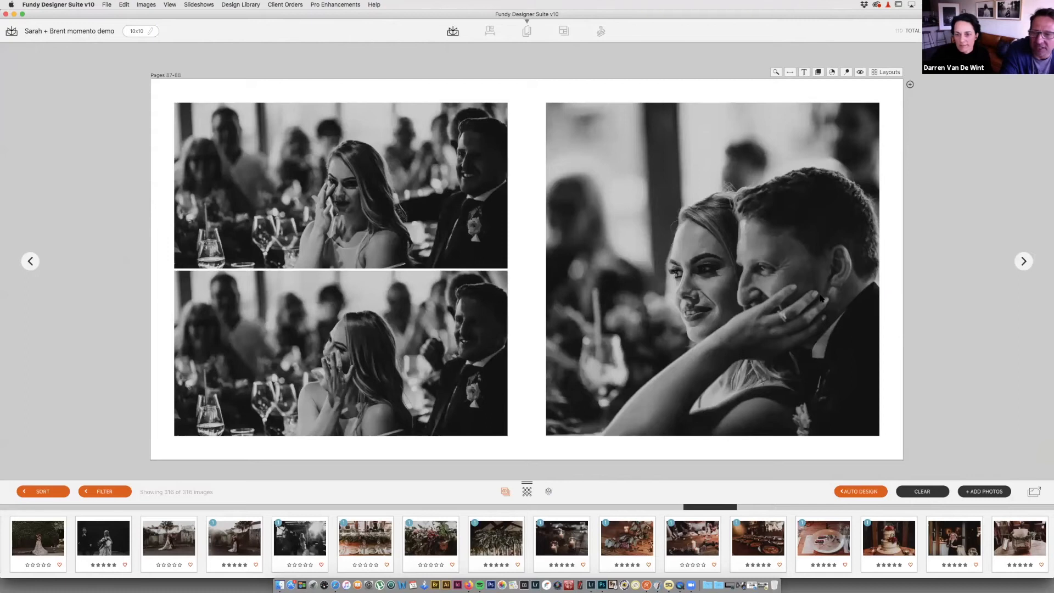
double_click(971, 141)
scroll(819, 297, down, 3)
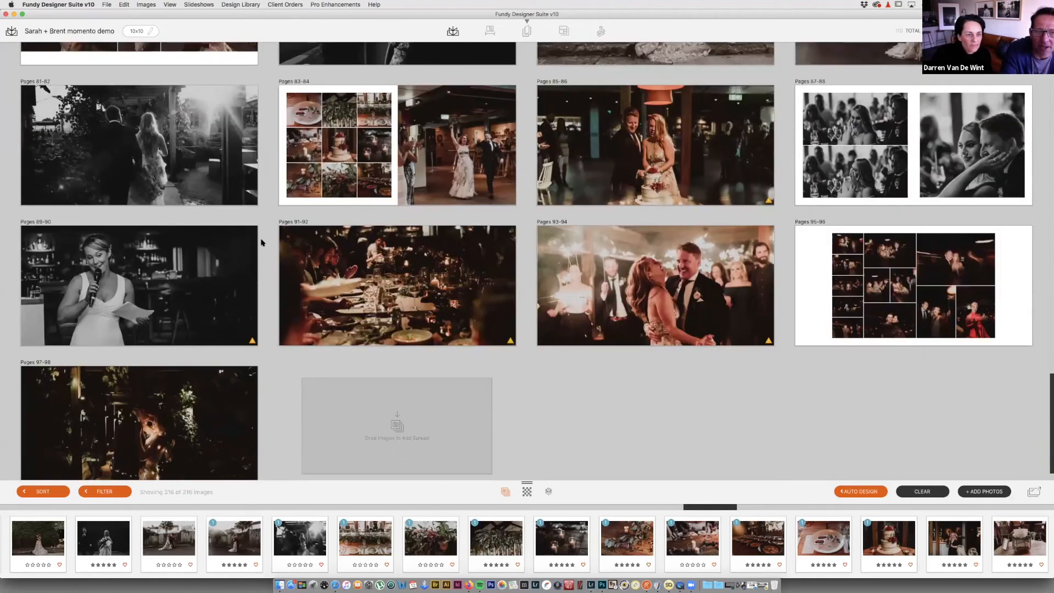
Step: Remove the Pages 89-90 speech spread using its X button
click(265, 271)
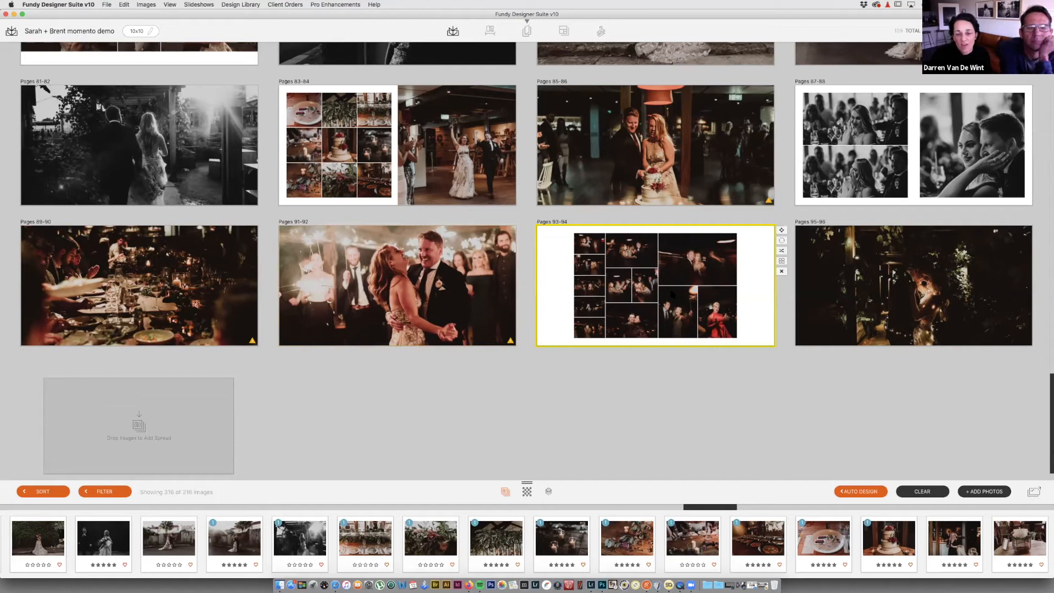
Step: Apply the even 4x3 twelve-photo grid layout to pages 93-94
double_click(672, 295)
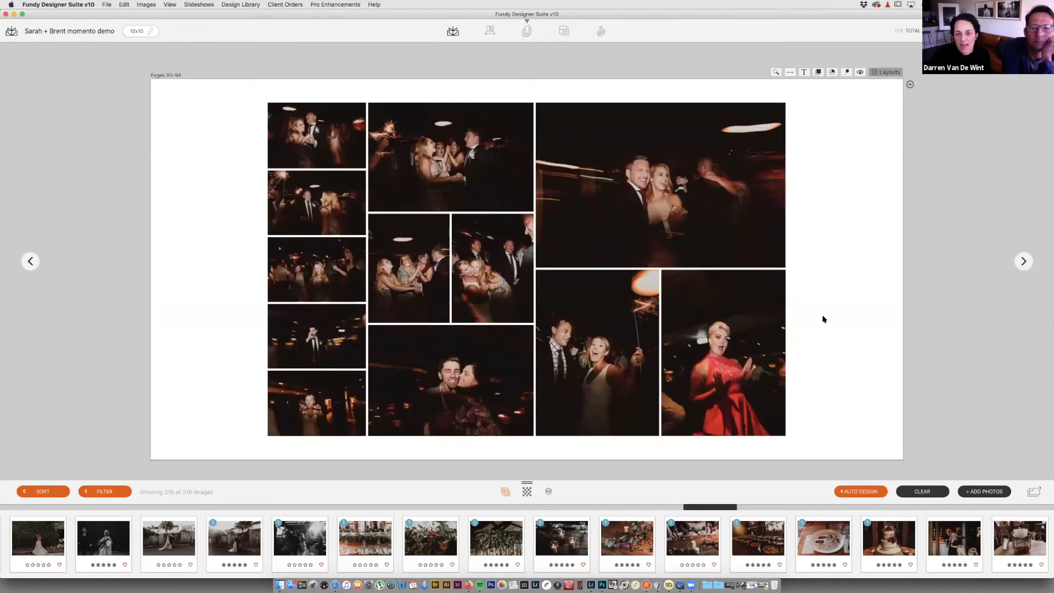
key(d)
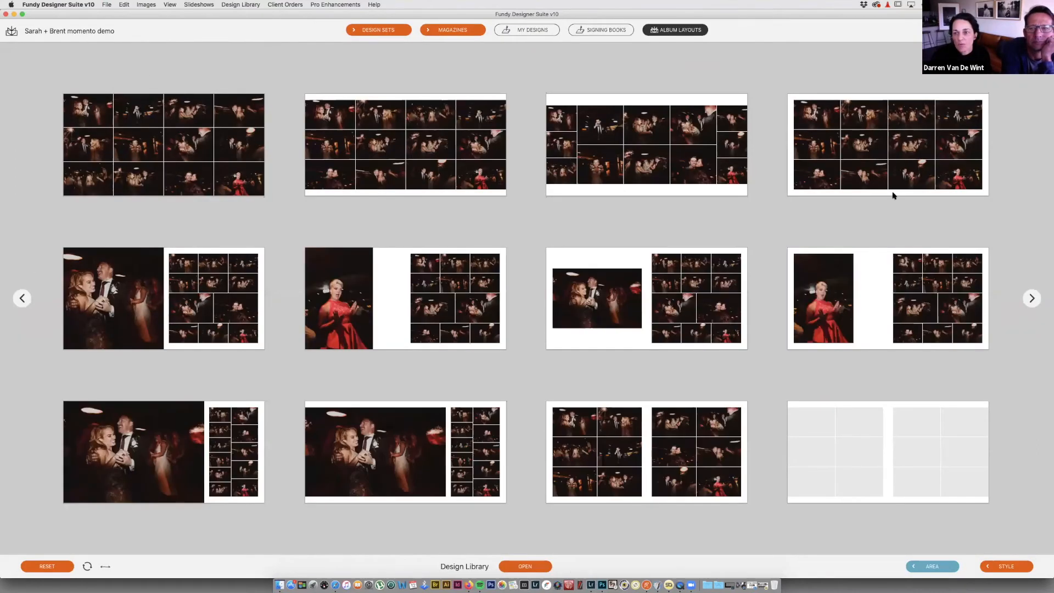
double_click(889, 188)
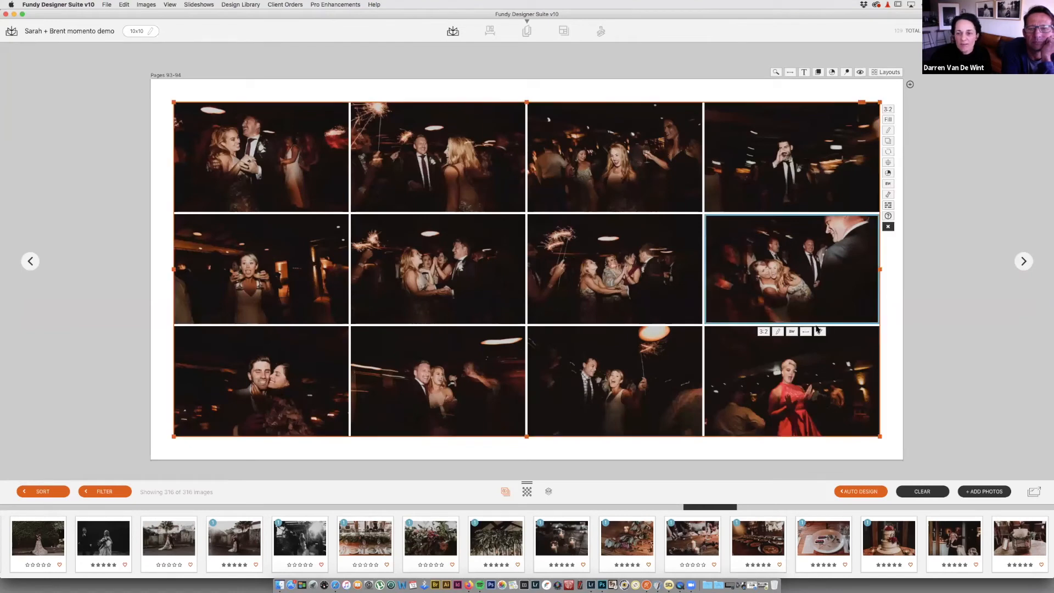
Step: Zoom in on three middle-row photos and zoom the left middle-row photo out
click(820, 332)
drag(787, 356, 791, 356)
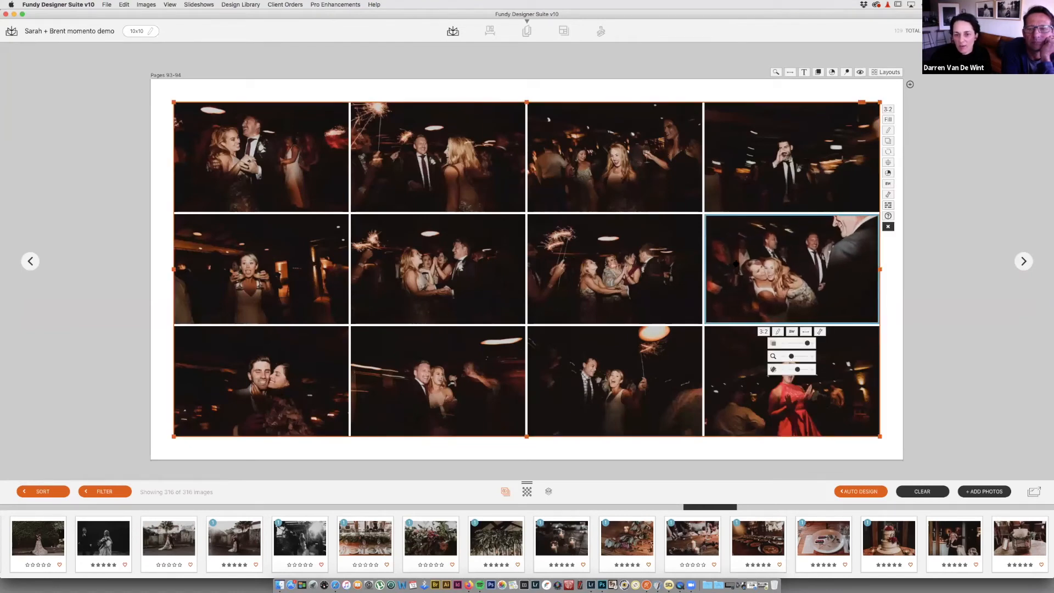
click(613, 282)
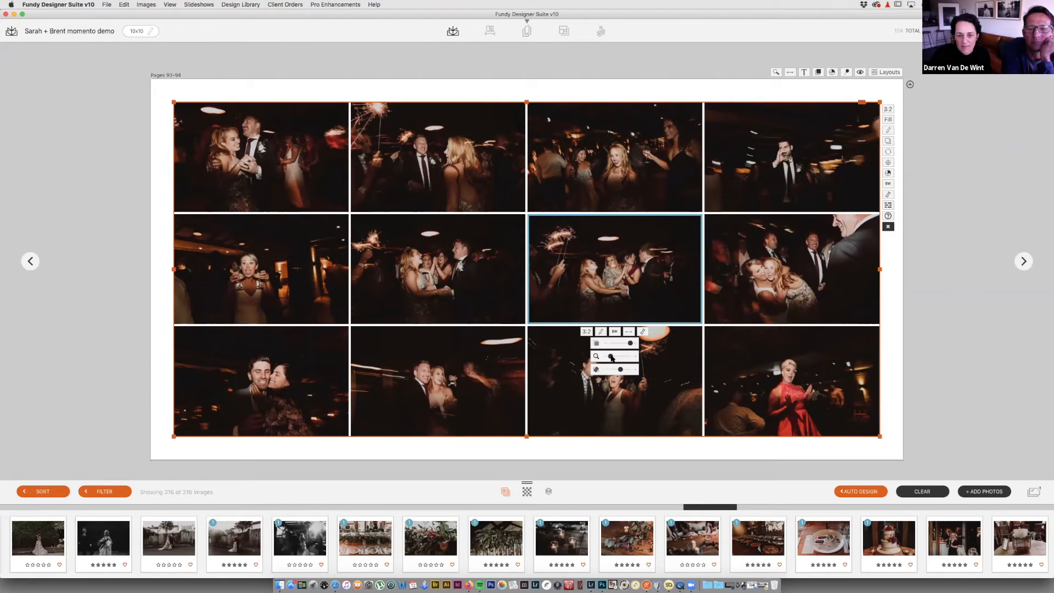
drag(611, 358, 611, 283)
click(435, 266)
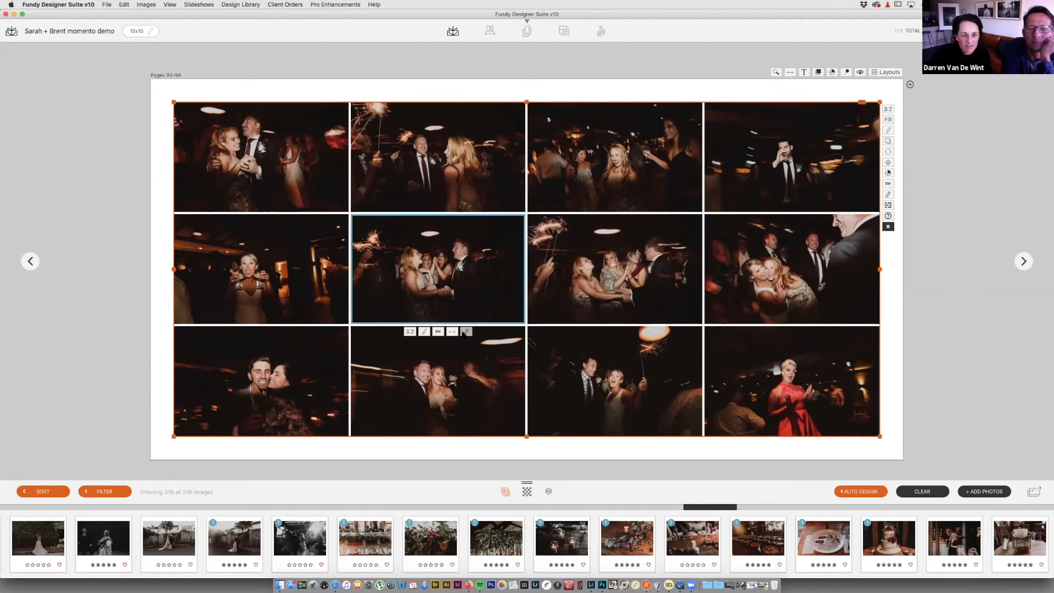
click(466, 331)
drag(432, 358, 437, 358)
click(294, 318)
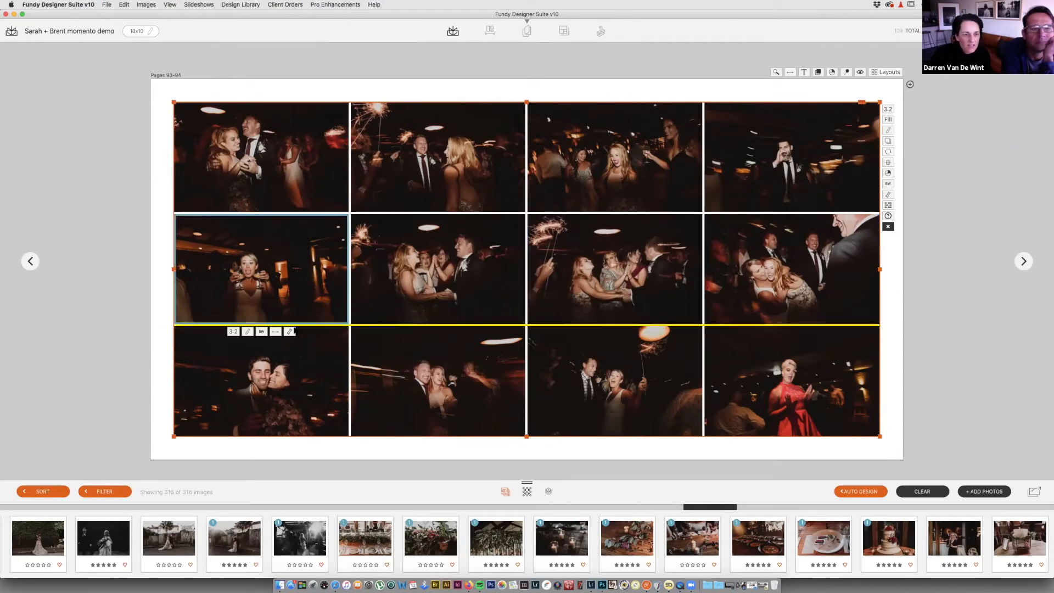
click(290, 331)
drag(269, 356, 260, 355)
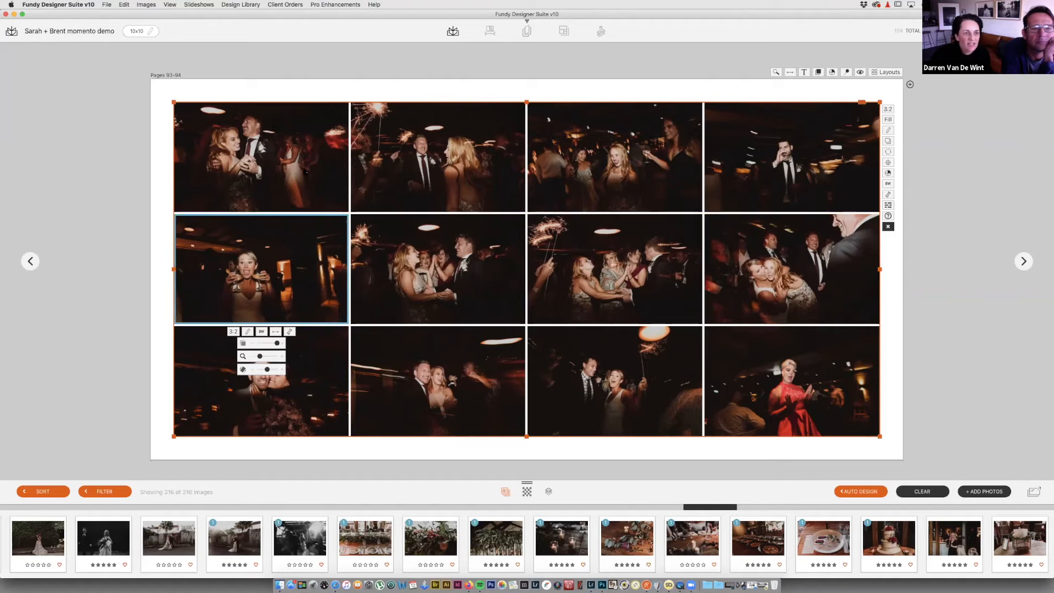
Step: Zoom out the third and right top-row photos and zoom in slightly on the bottom-row second
click(340, 203)
click(635, 181)
click(642, 220)
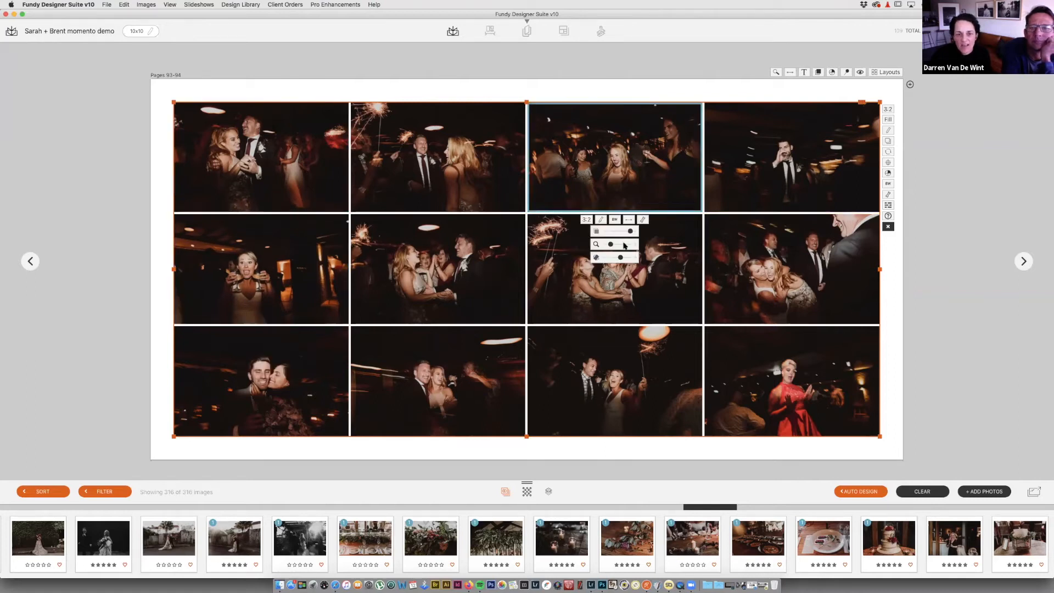
drag(610, 243, 606, 244)
click(826, 206)
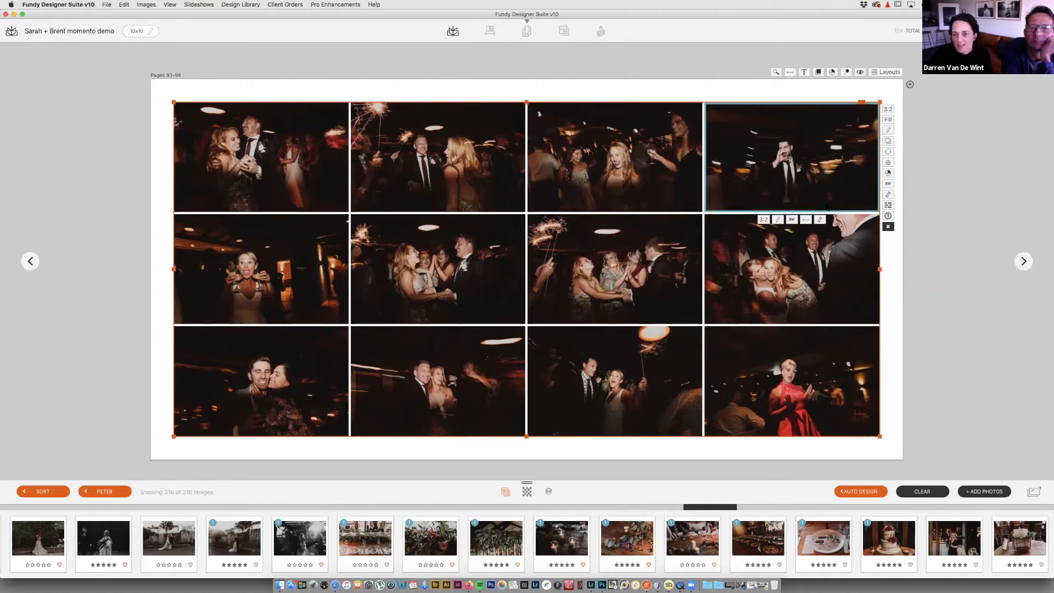
click(819, 219)
drag(806, 244, 791, 244)
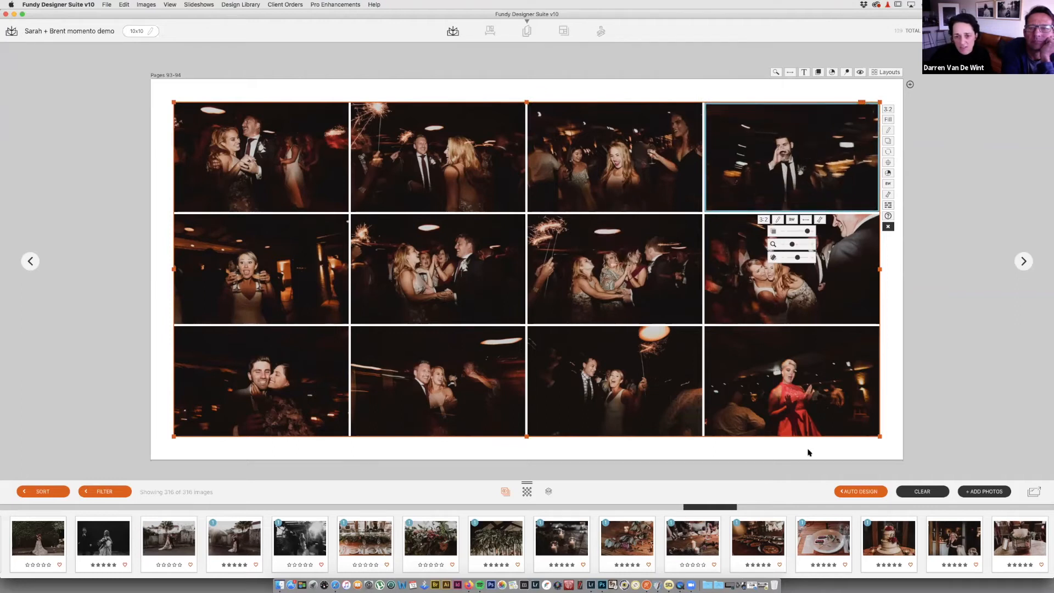
click(464, 433)
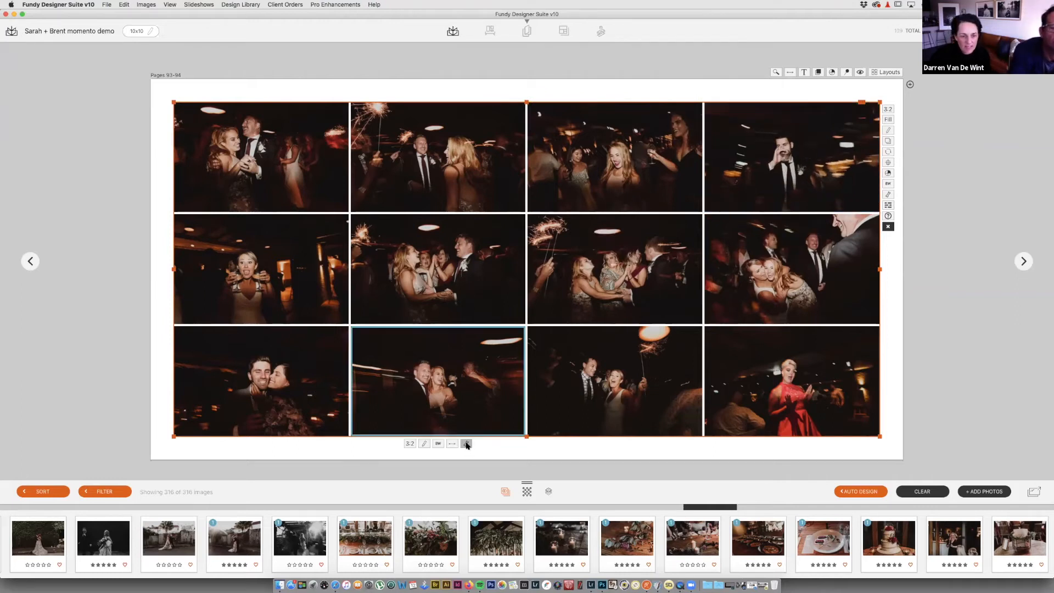
click(466, 443)
drag(432, 468, 437, 468)
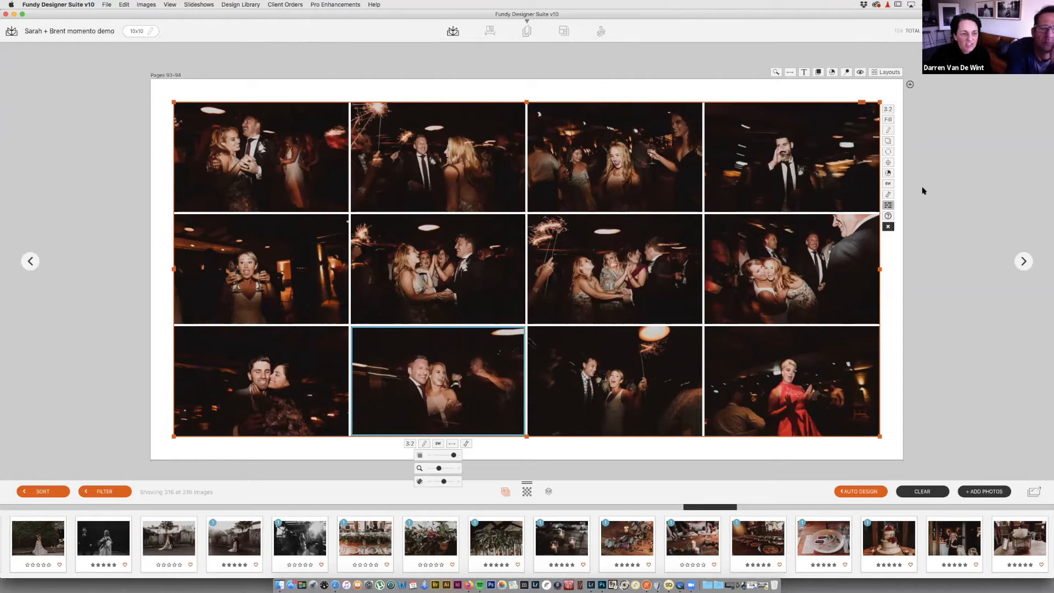
click(956, 227)
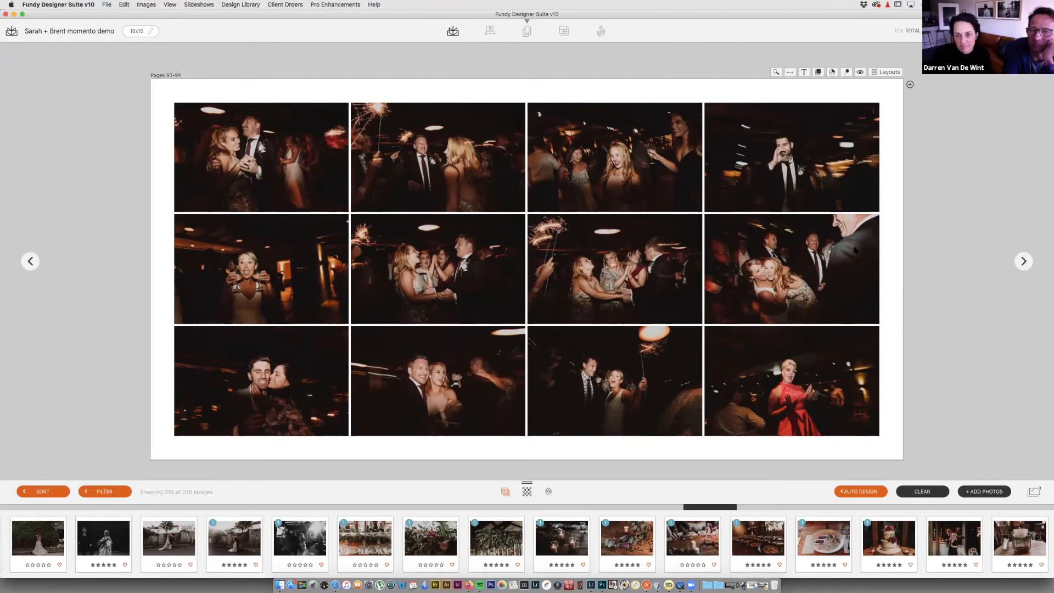
double_click(855, 250)
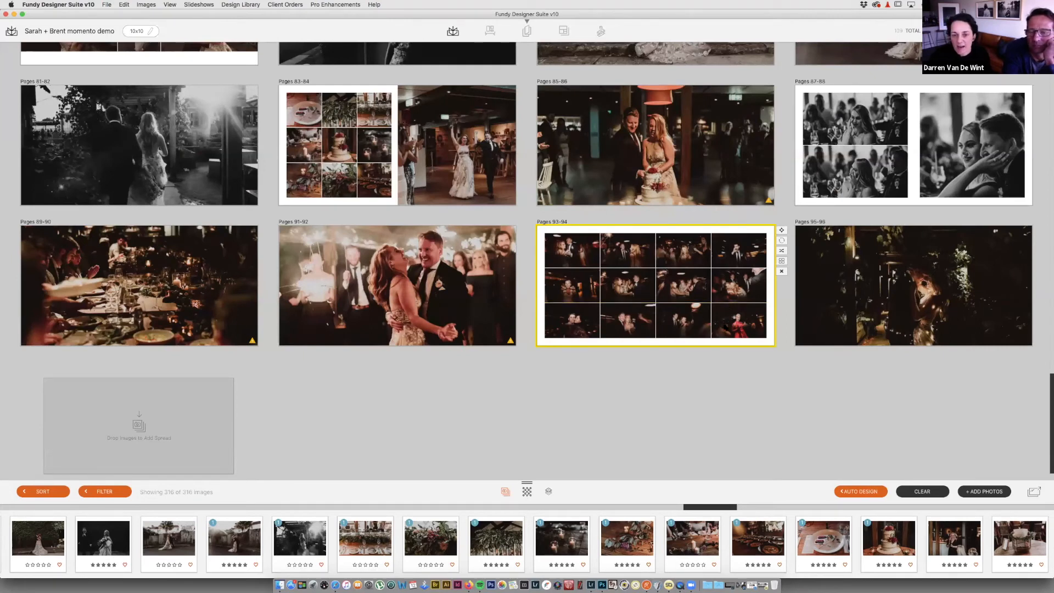
drag(931, 294, 932, 279)
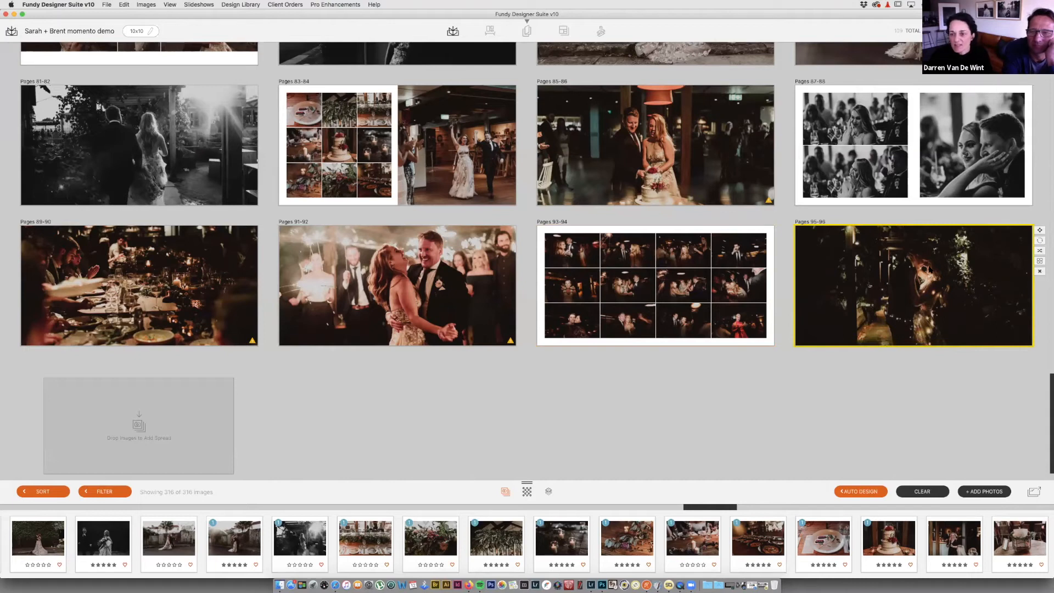
double_click(928, 269)
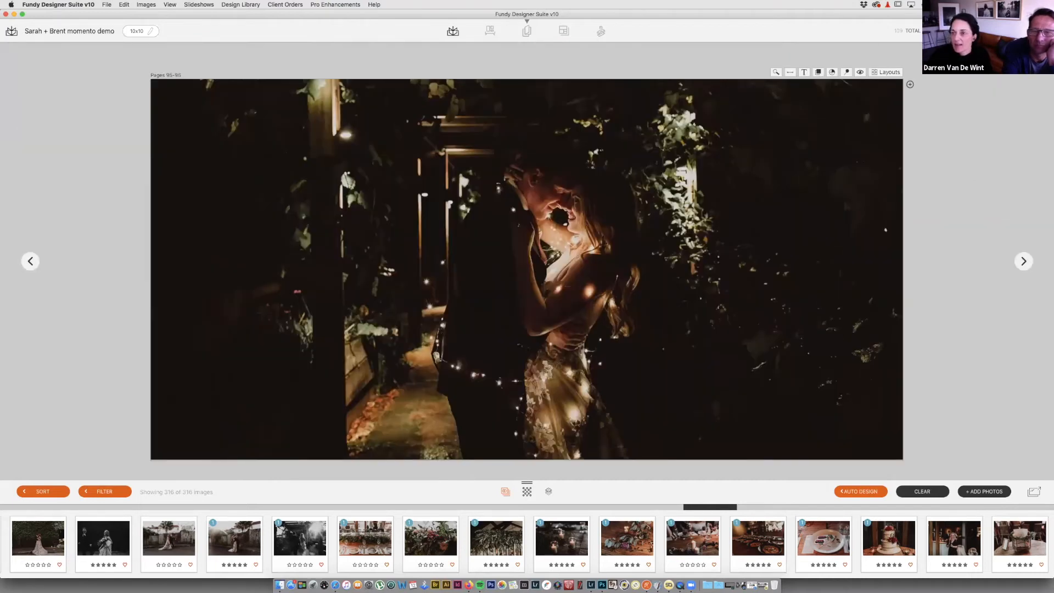
double_click(815, 304)
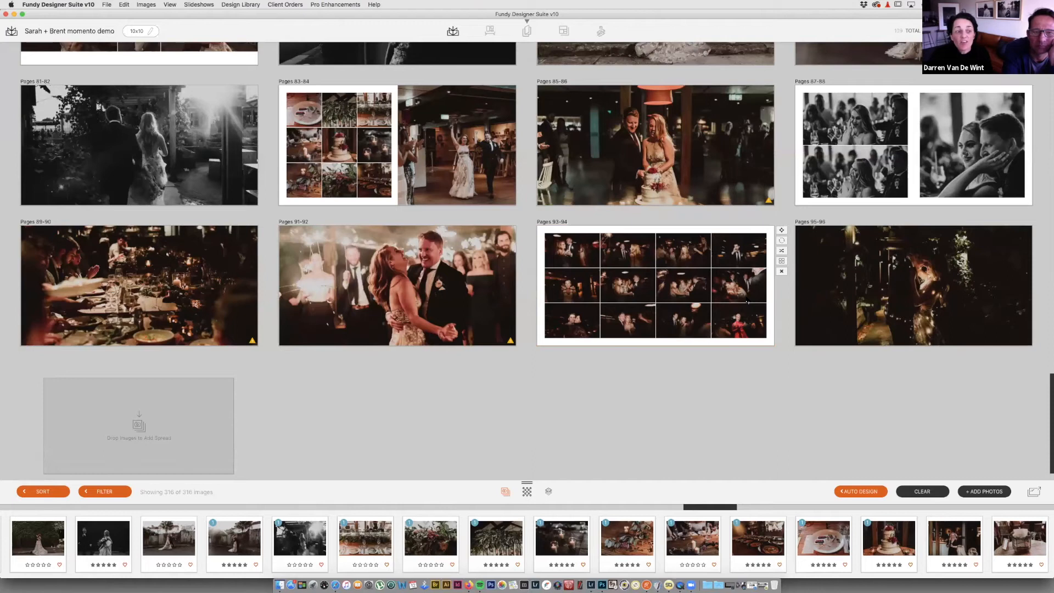
scroll(747, 302, up, 5)
scroll(747, 302, up, 5)
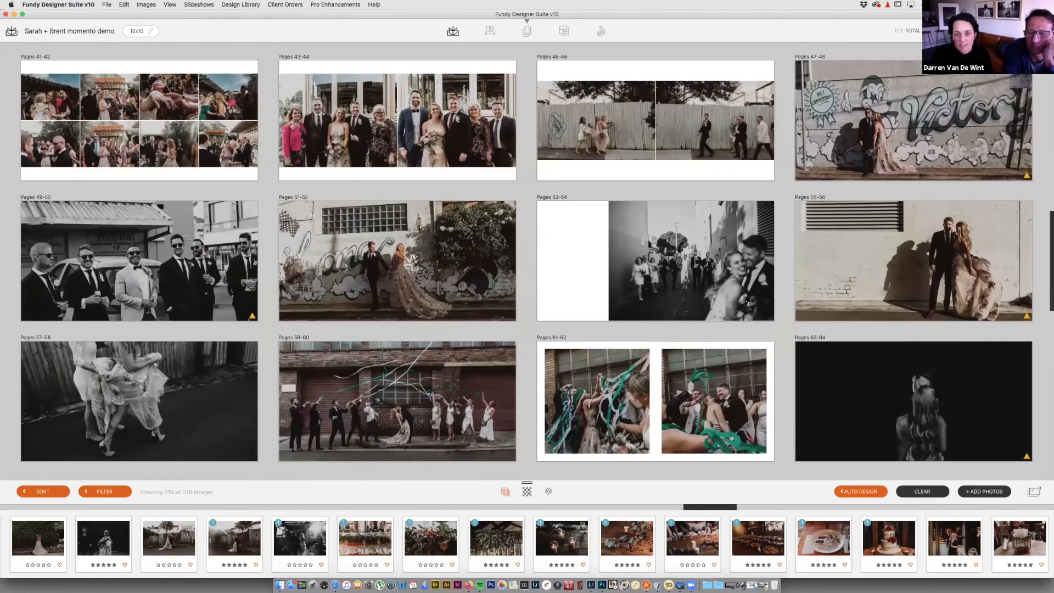
scroll(746, 300, up, 1)
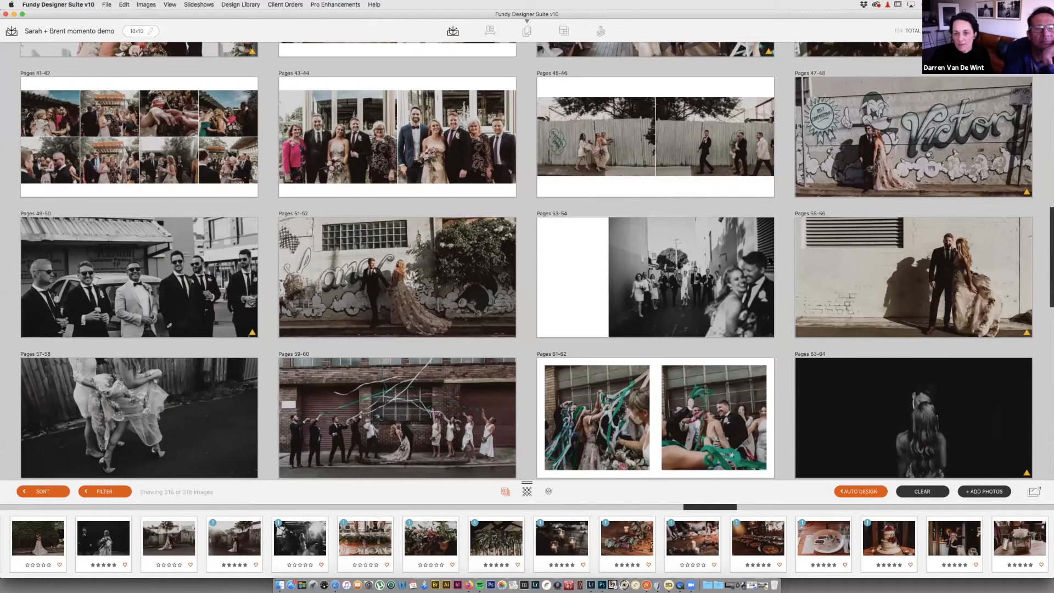
scroll(770, 261, up, 10)
mouse_move(770, 261)
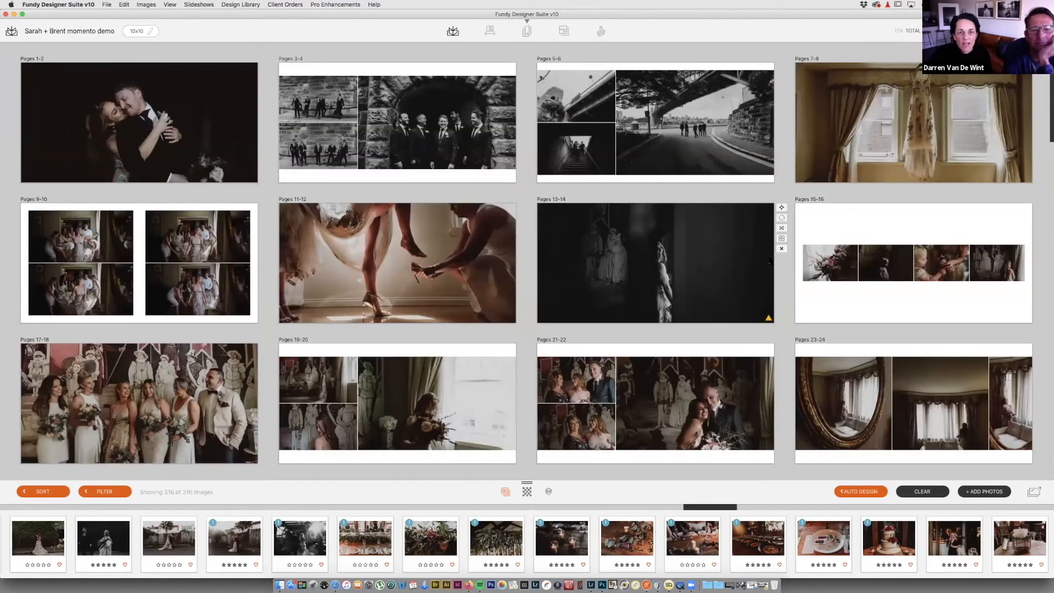
scroll(770, 261, down, 1)
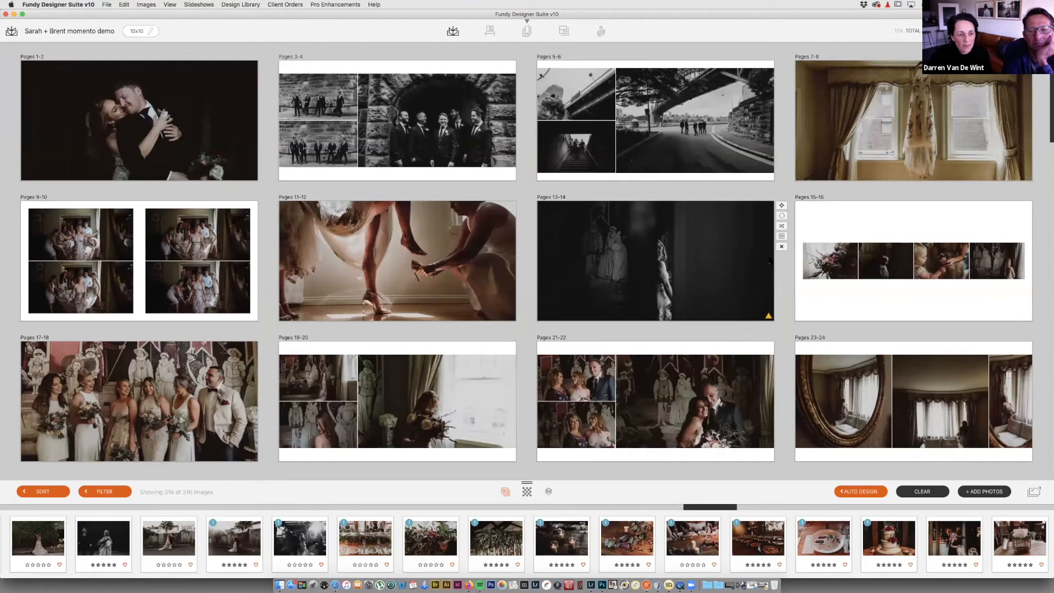
scroll(329, 374, down, 2)
mouse_move(966, 267)
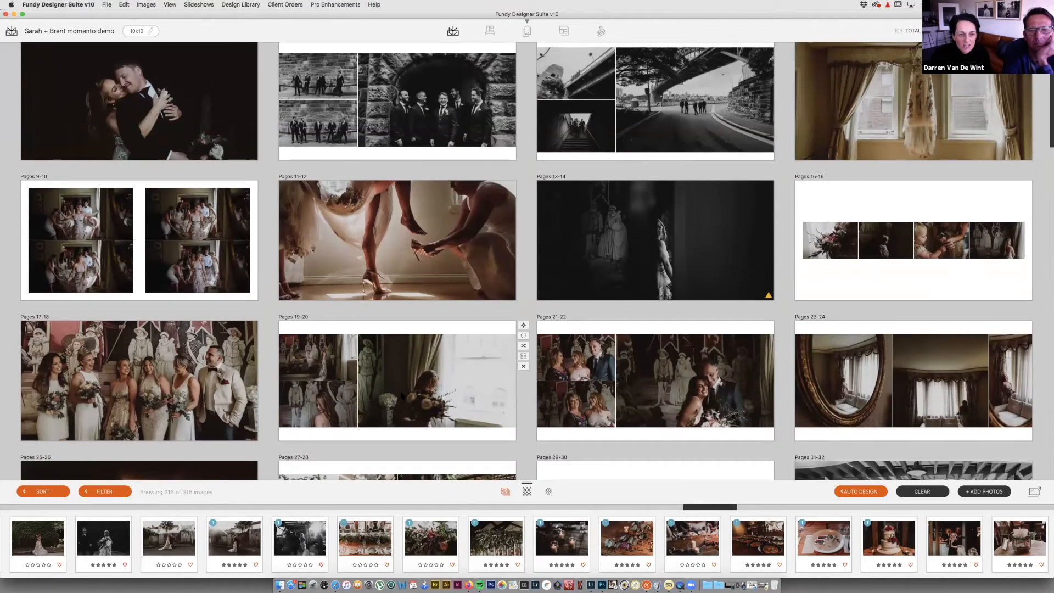
Step: Move the window-light flower photo from Pages 19-20 into Pages 15-16, then view Pages 15-16 full size
mouse_move(426, 399)
mouse_down()
mouse_move(829, 299)
mouse_move(861, 264)
mouse_move(860, 251)
mouse_up()
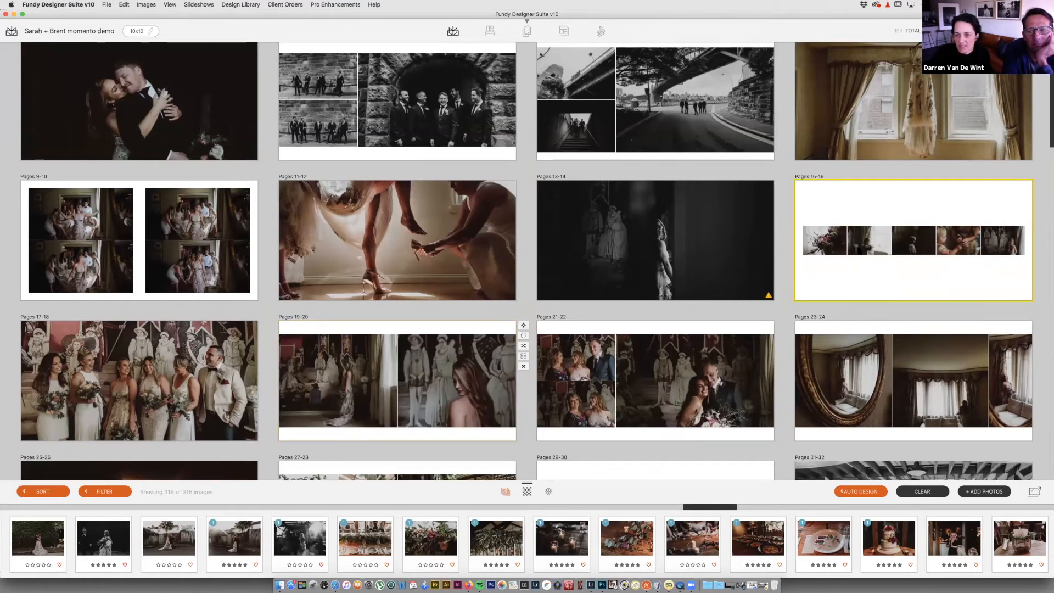
double_click(436, 397)
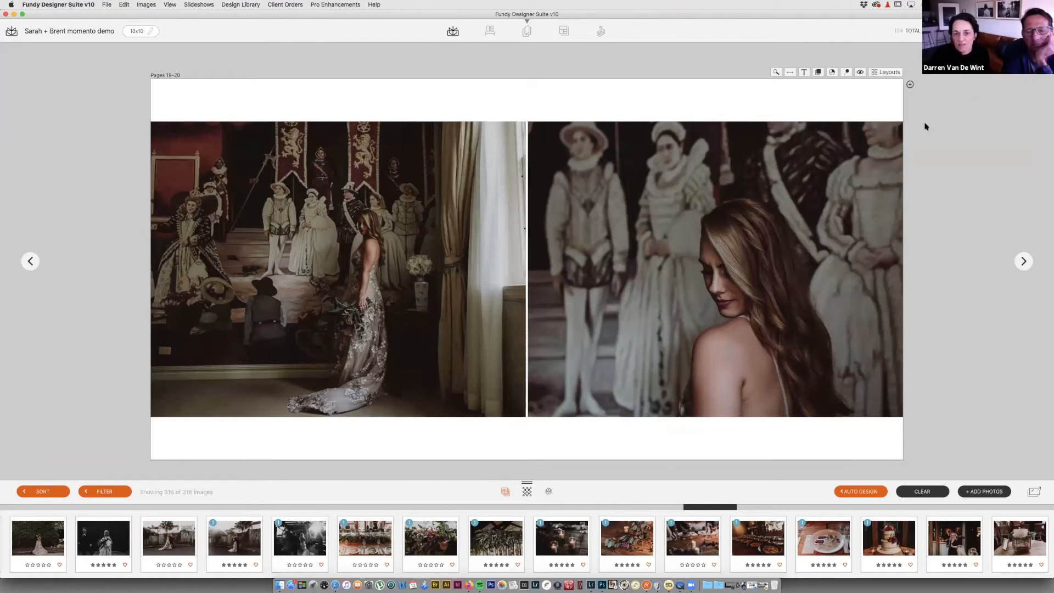
key(Left)
key(Left)
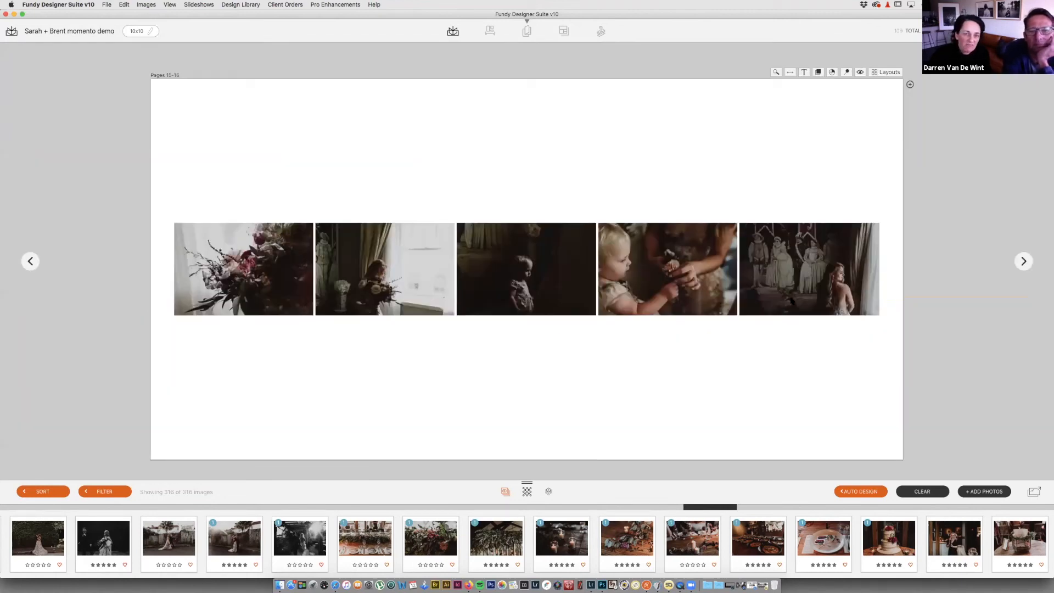
Step: Apply a flowers-left, four-photos-right layout to Pages 15-16, then delete three of its photos
click(886, 72)
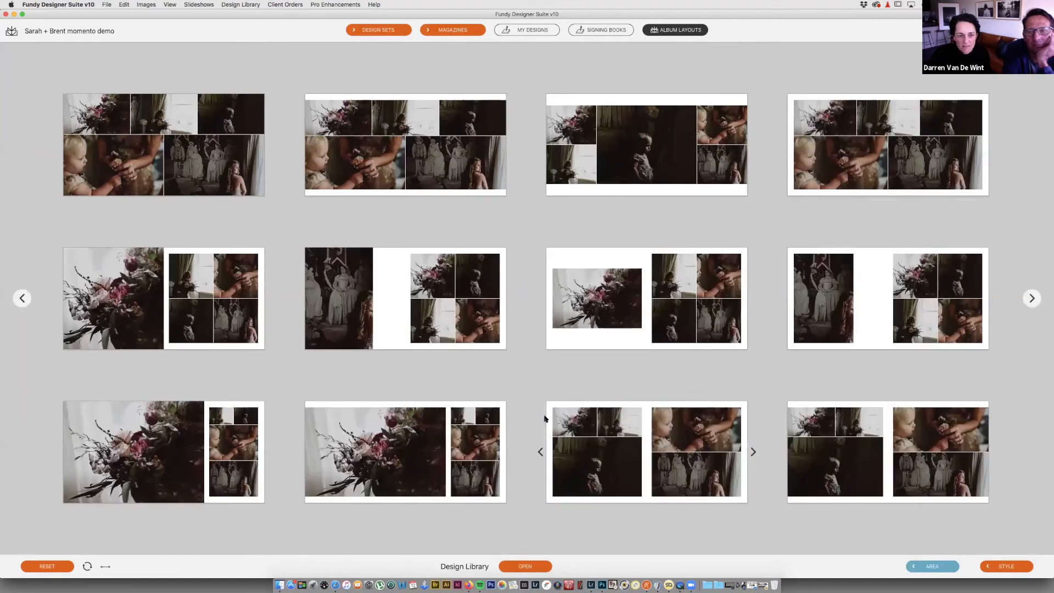
click(703, 307)
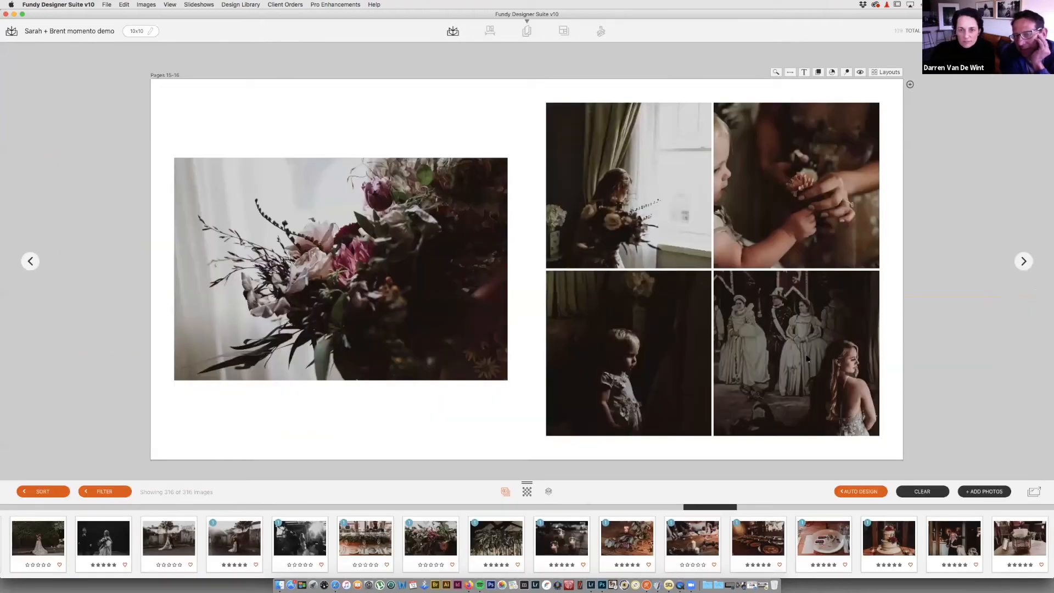
click(671, 354)
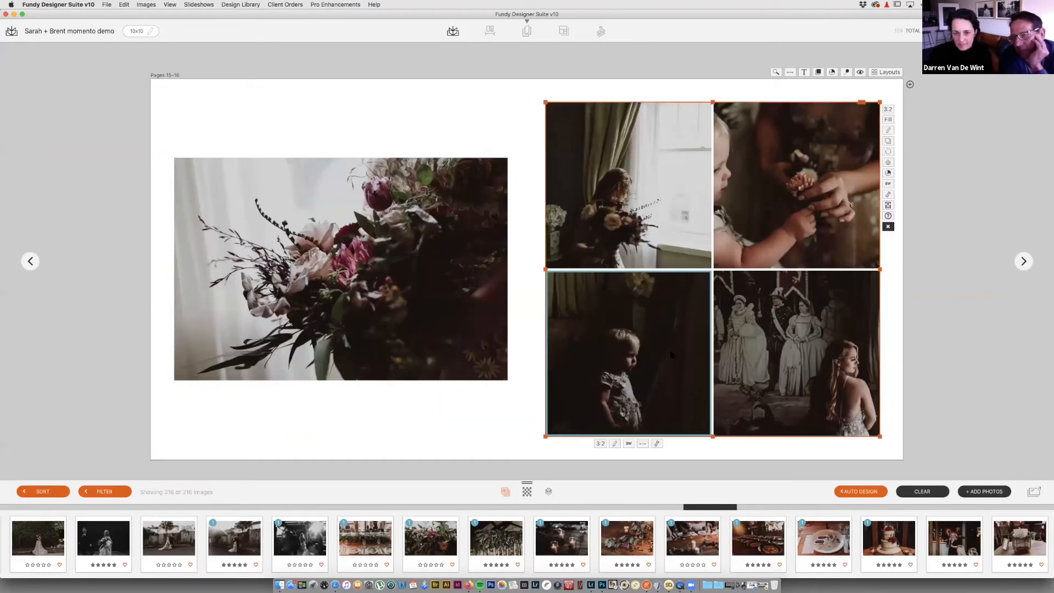
key(Delete)
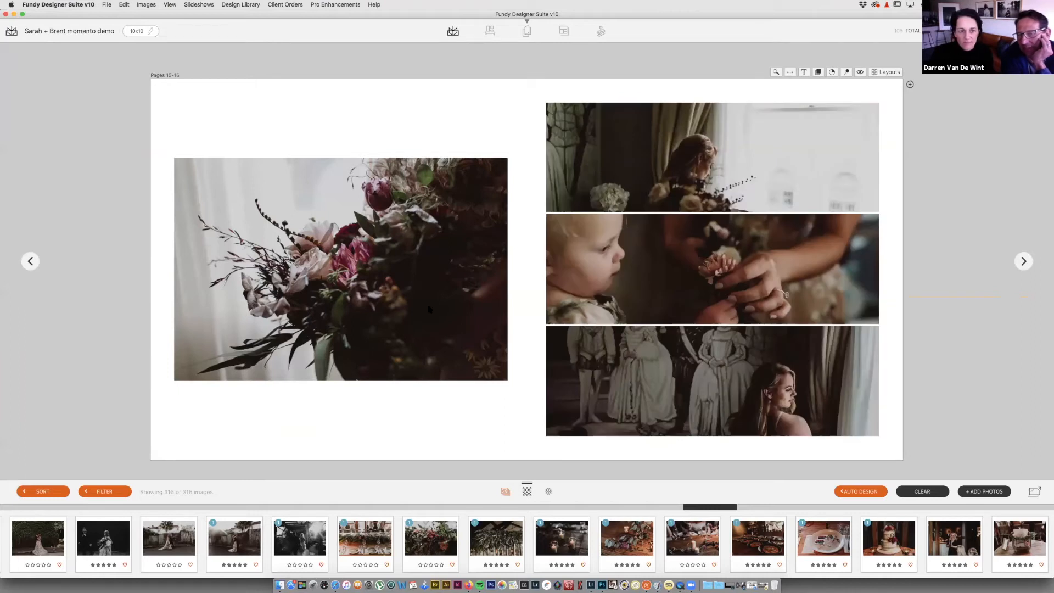
click(429, 309)
key(Delete)
click(739, 381)
key(Delete)
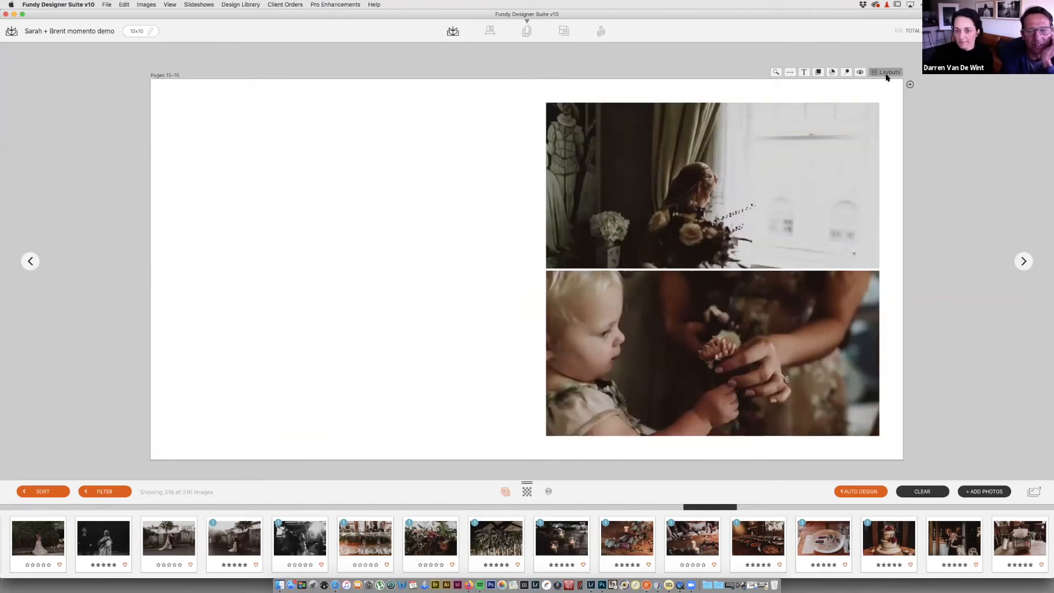
Step: Apply a two-photo layout with a smaller left image and return to the spread overview
click(886, 72)
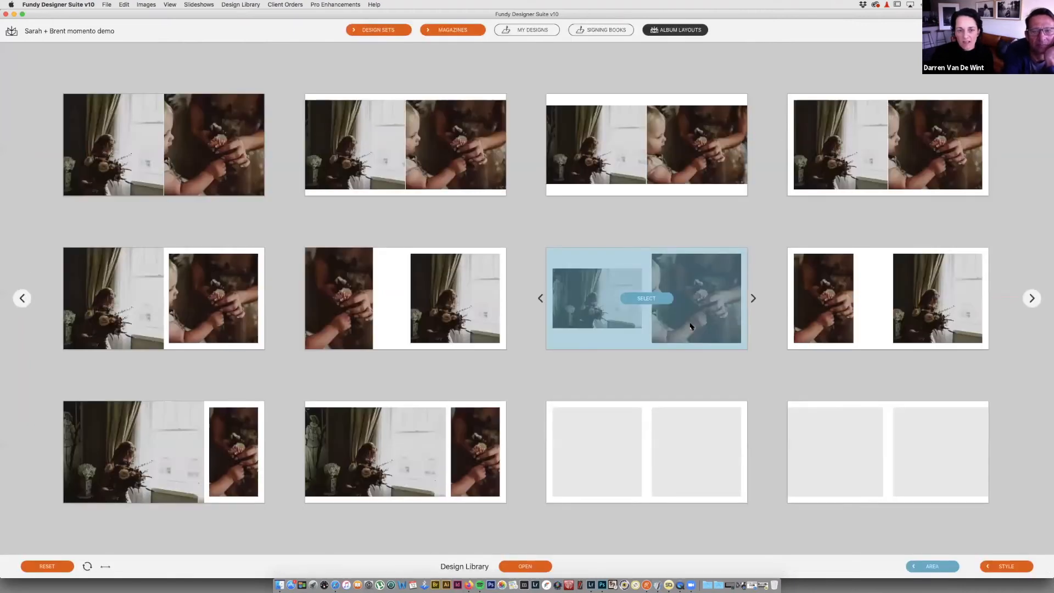
click(690, 326)
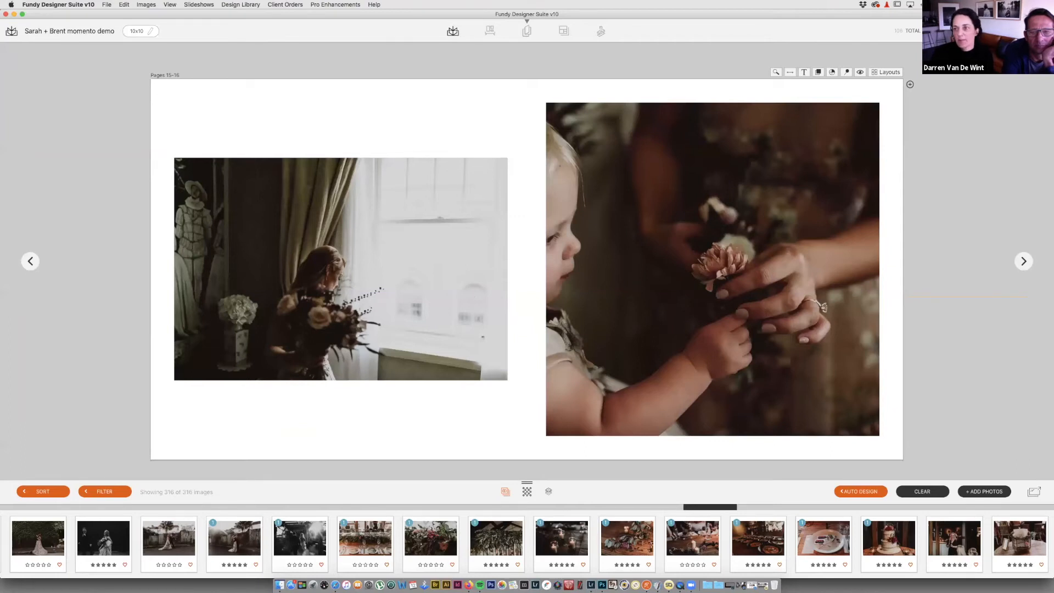
click(776, 72)
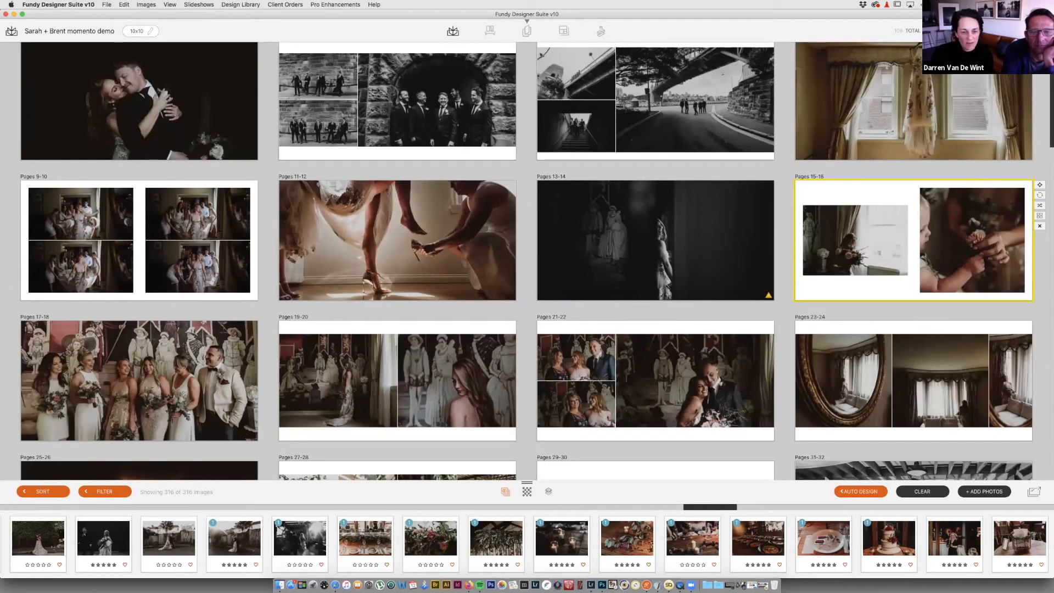
scroll(824, 544, left, 10)
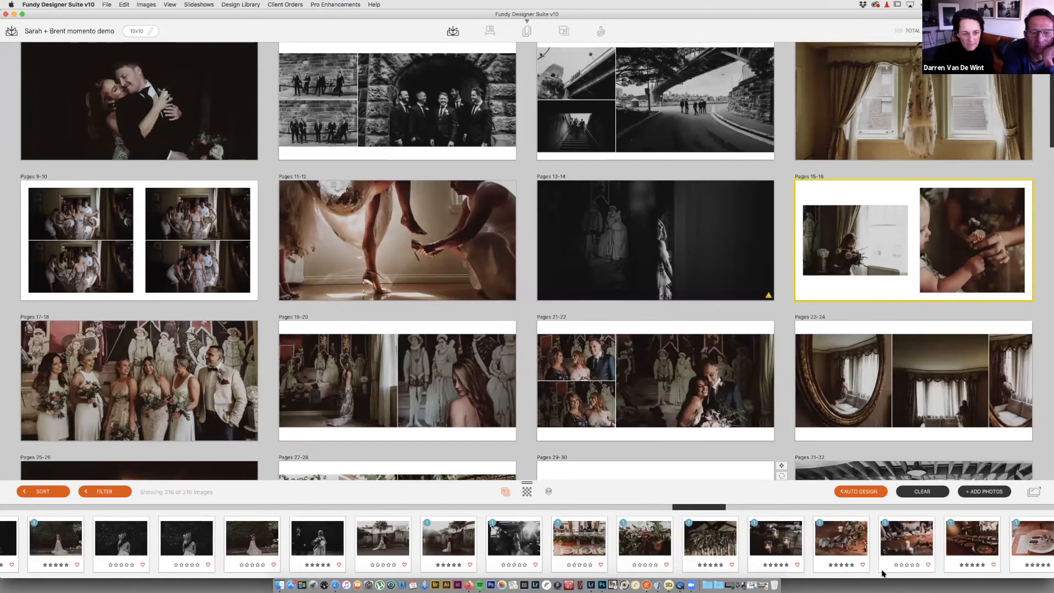
scroll(883, 548, left, 10)
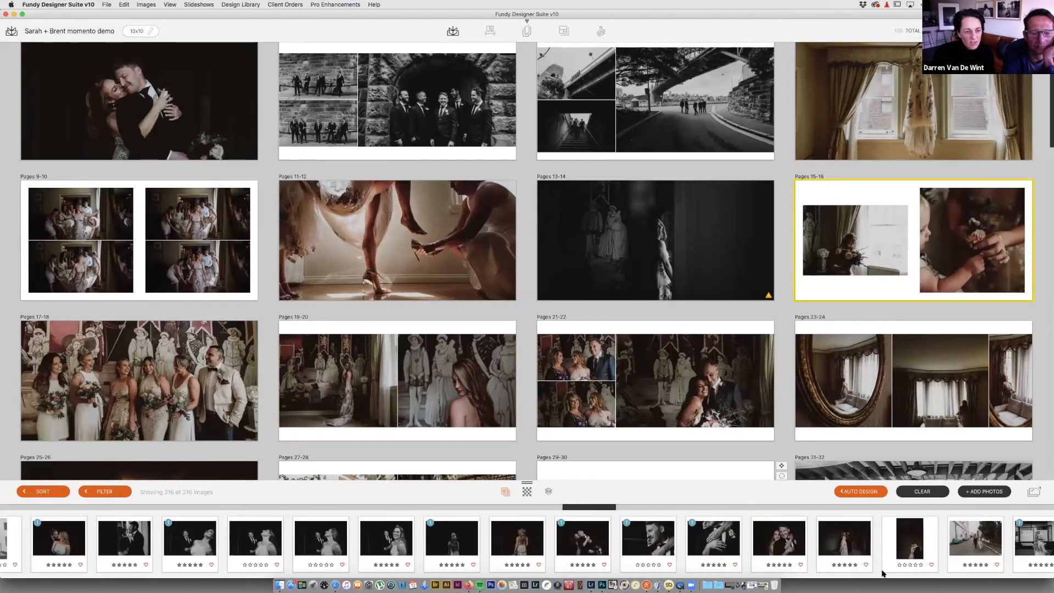
scroll(725, 127, up, 1)
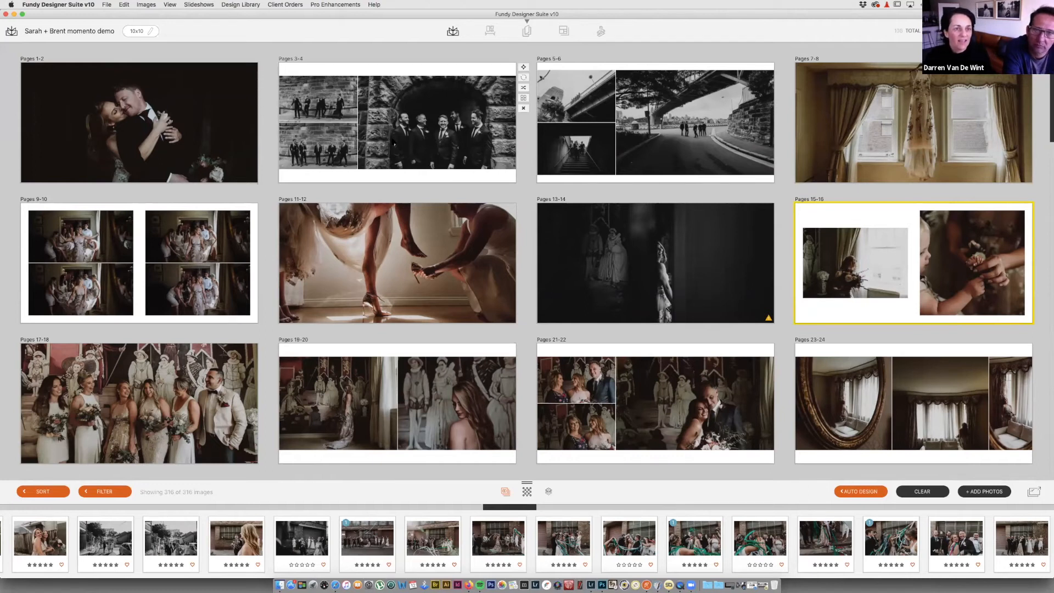
click(393, 144)
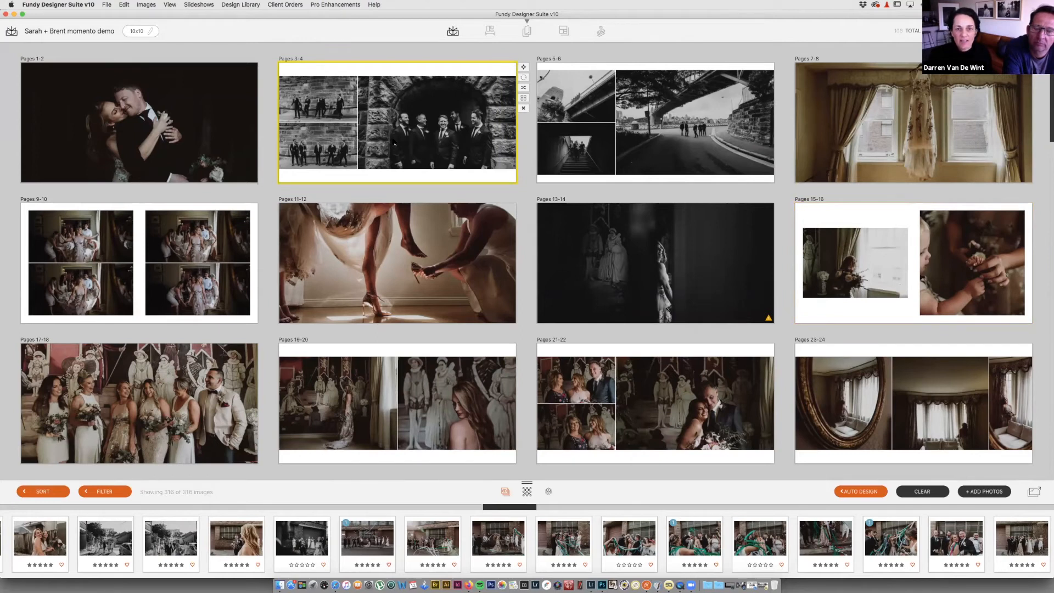
double_click(394, 144)
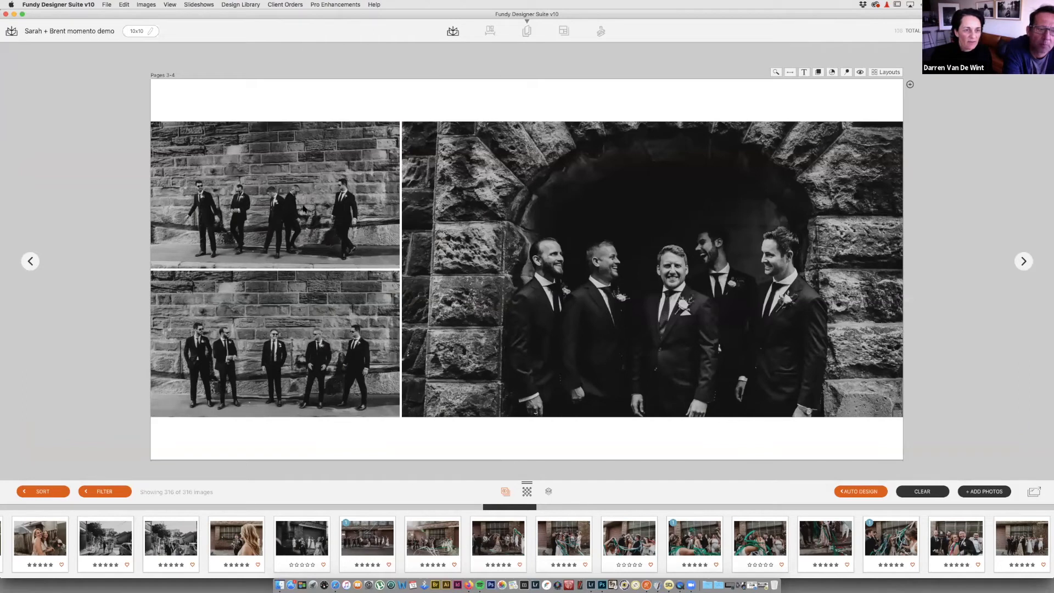
click(1024, 261)
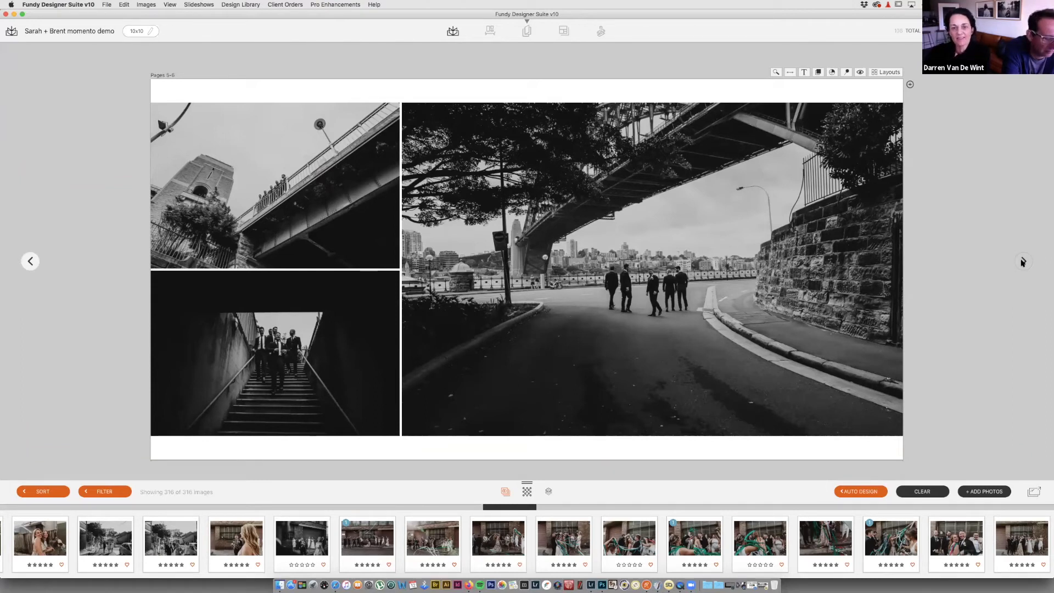
click(1023, 261)
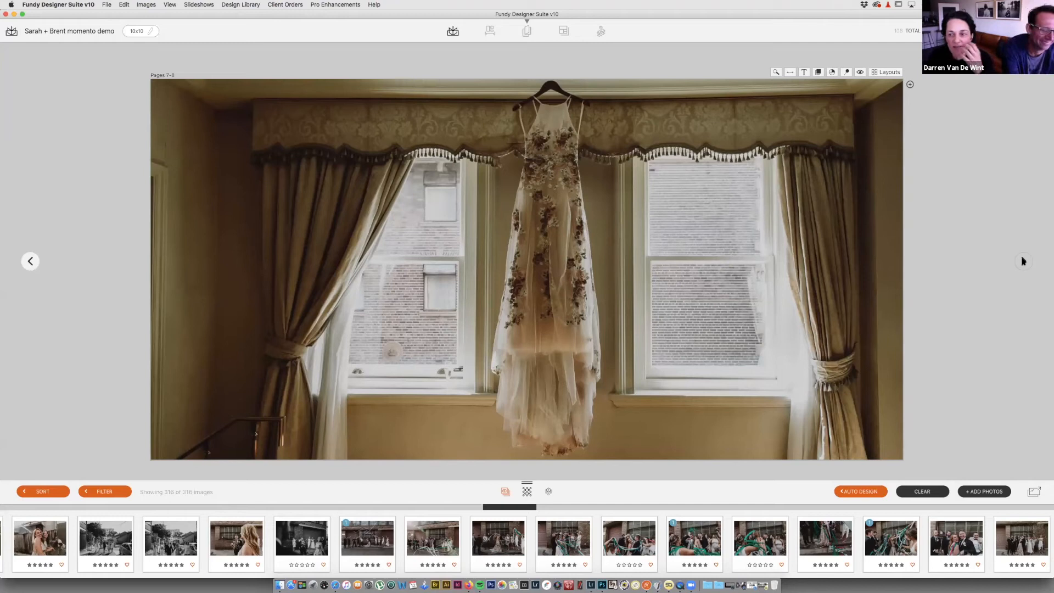
click(1024, 261)
click(1024, 262)
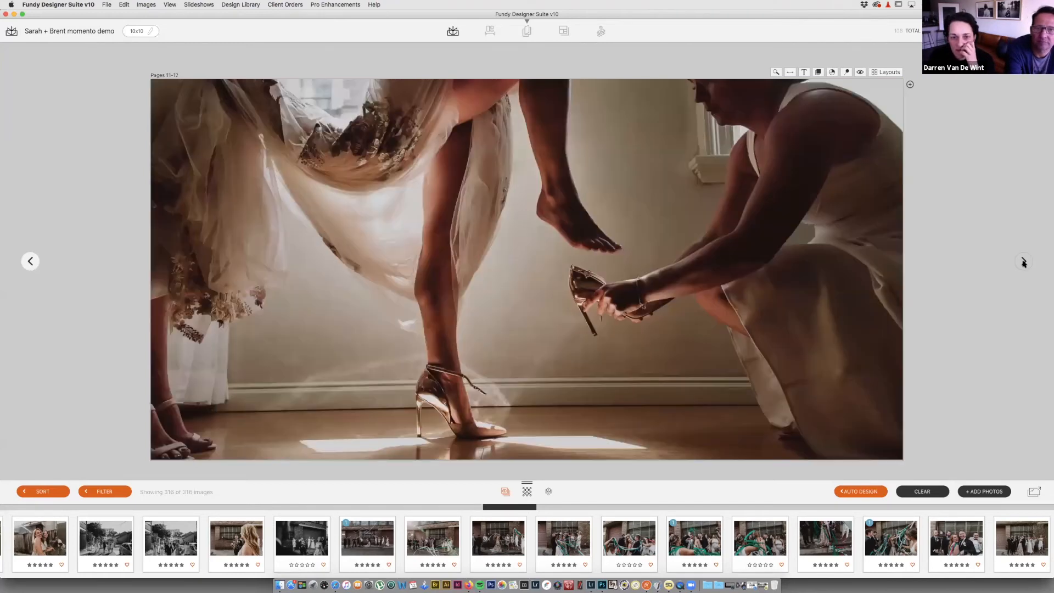
key(space)
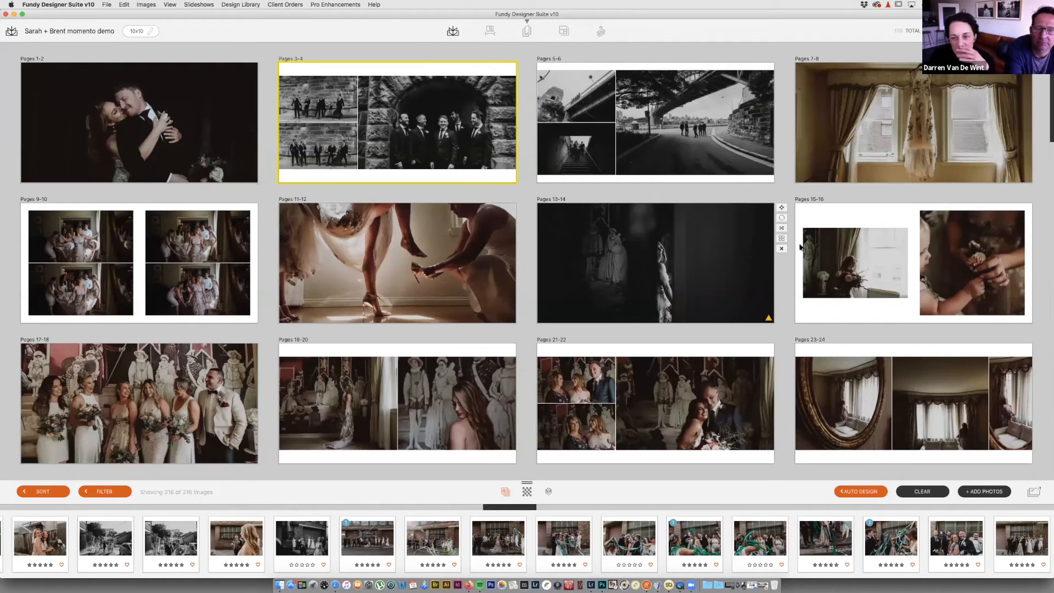
Step: Scroll the overview grid down from Pages 25-26 to the Pages 47-48 graffiti-wall spread
scroll(801, 247, down, 2)
scroll(801, 247, down, 4)
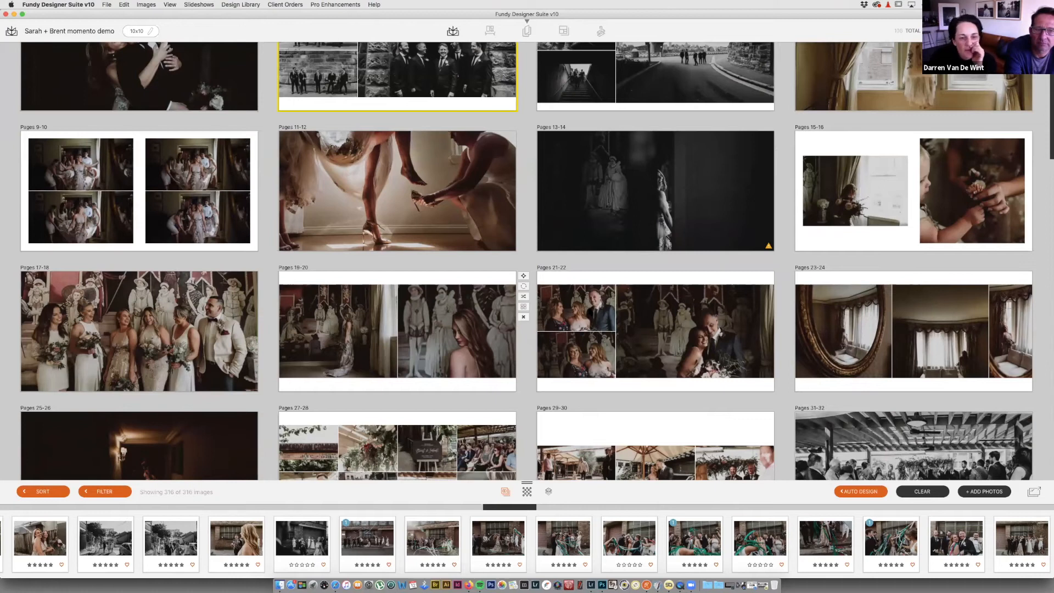
scroll(594, 311, down, 5)
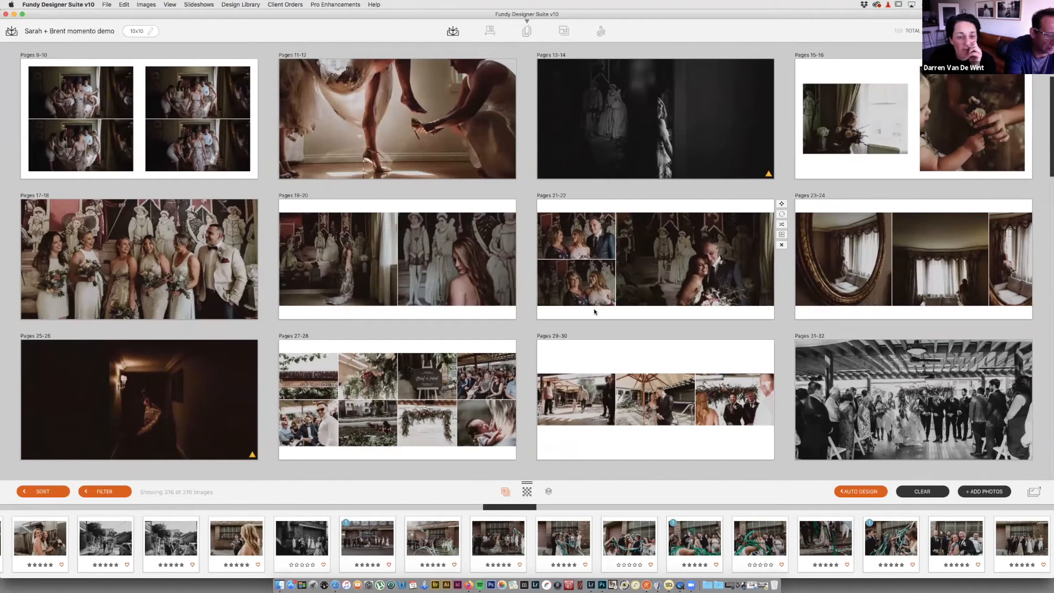
scroll(594, 311, down, 6)
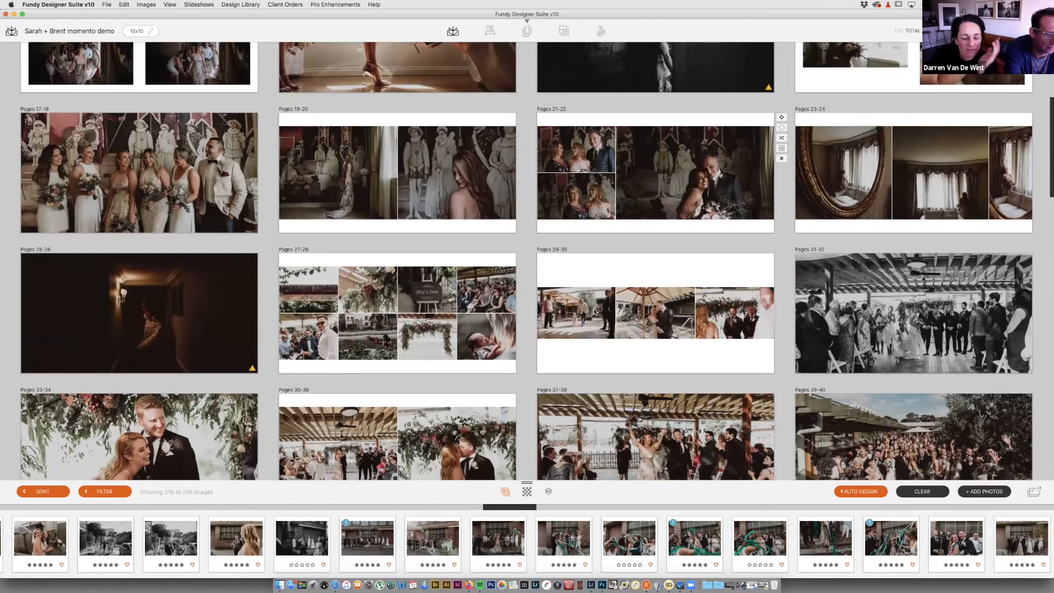
scroll(594, 311, down, 1)
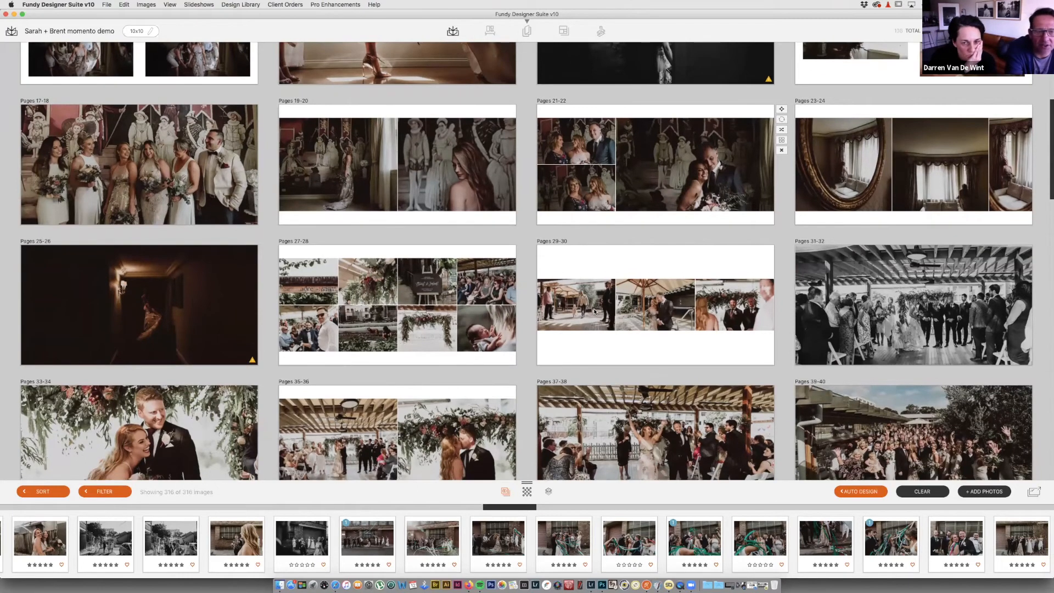
scroll(594, 311, down, 1)
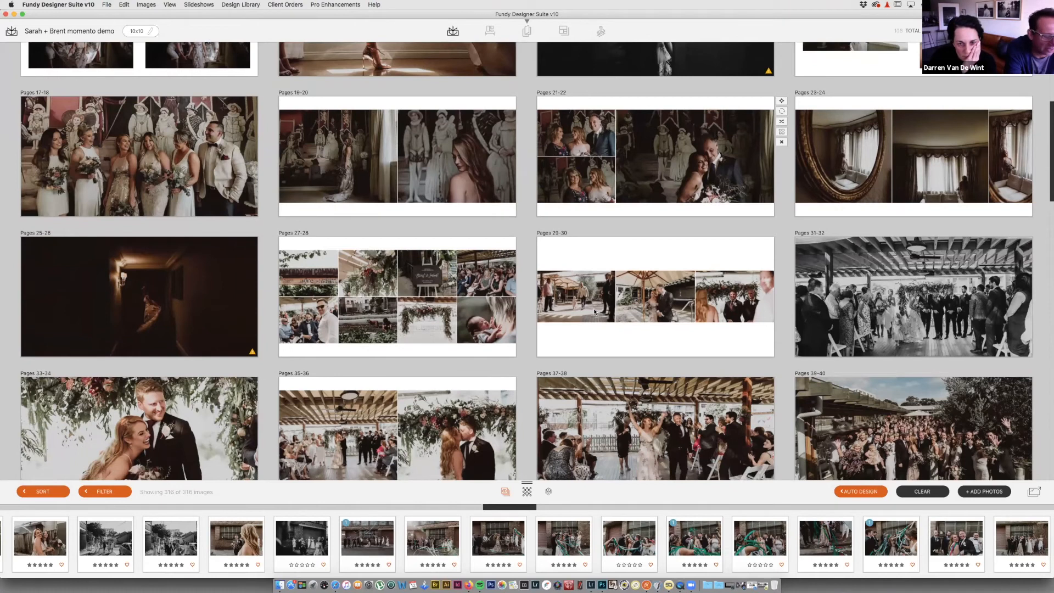
scroll(595, 311, down, 2)
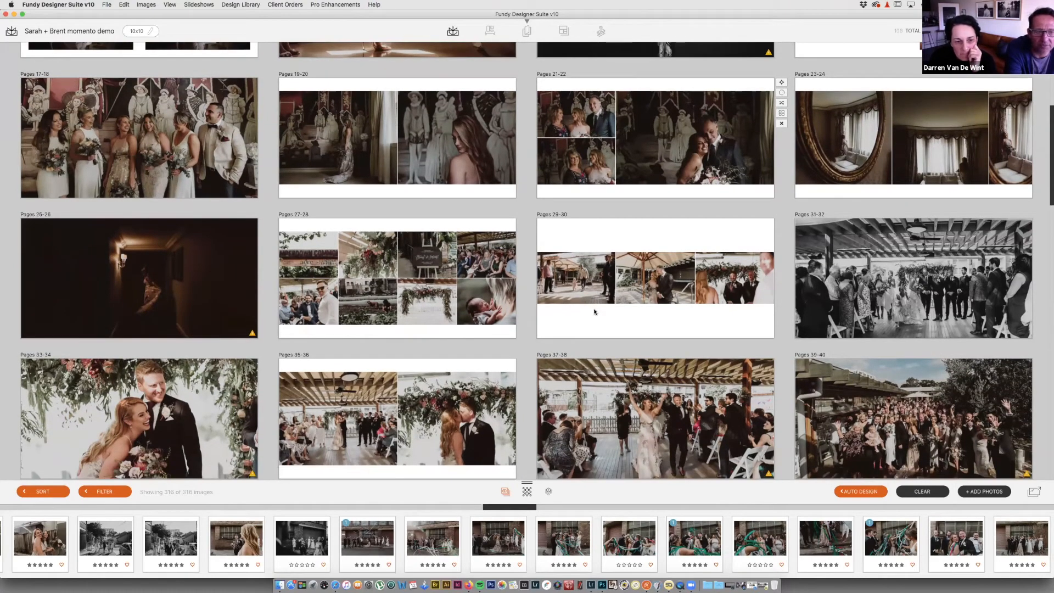
scroll(595, 311, down, 2)
scroll(595, 311, down, 1)
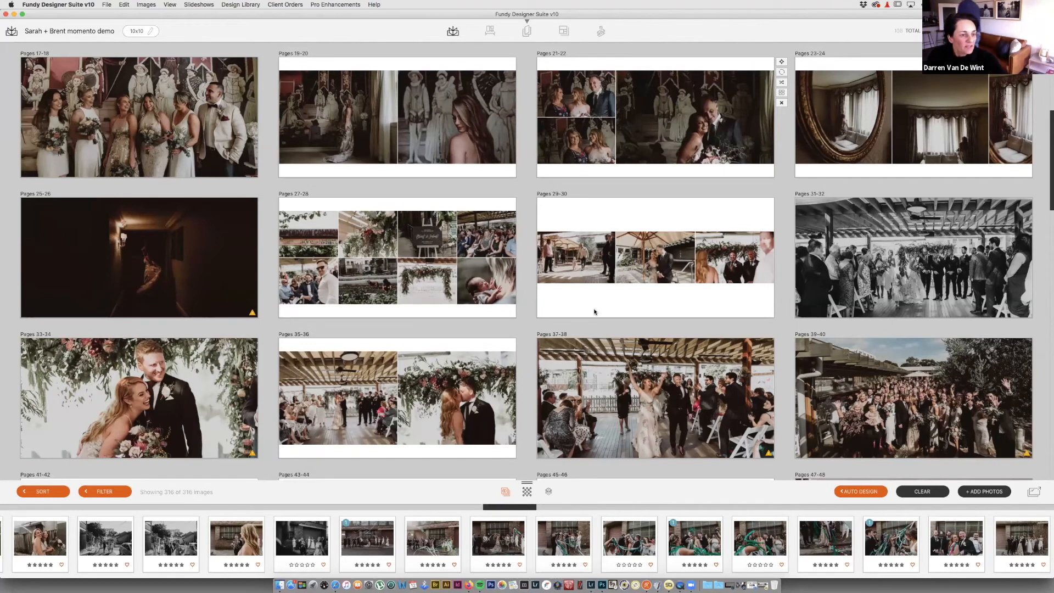
scroll(510, 313, down, 3)
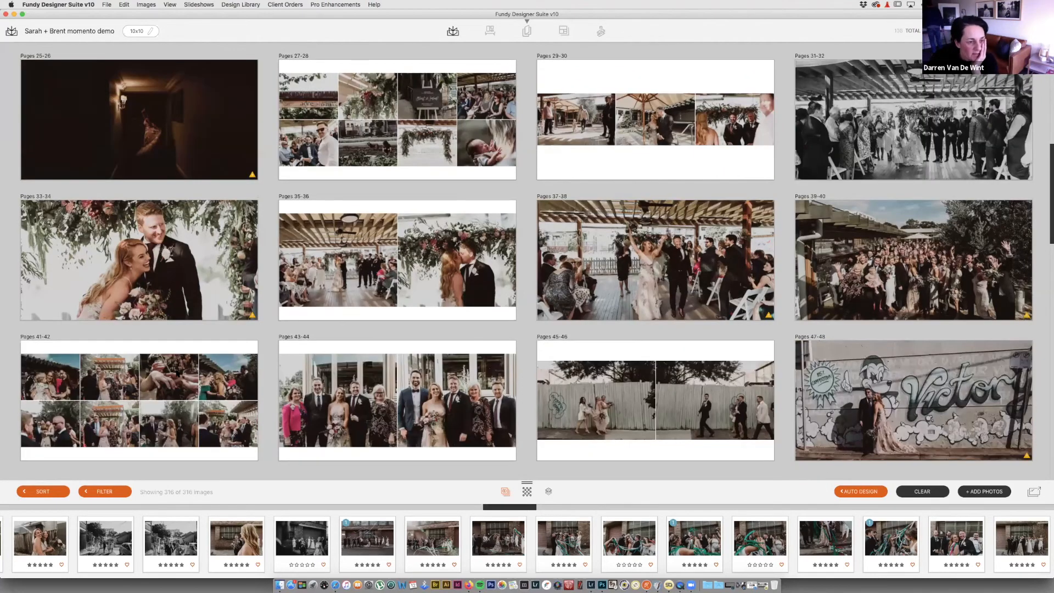
scroll(527, 260, down, 1)
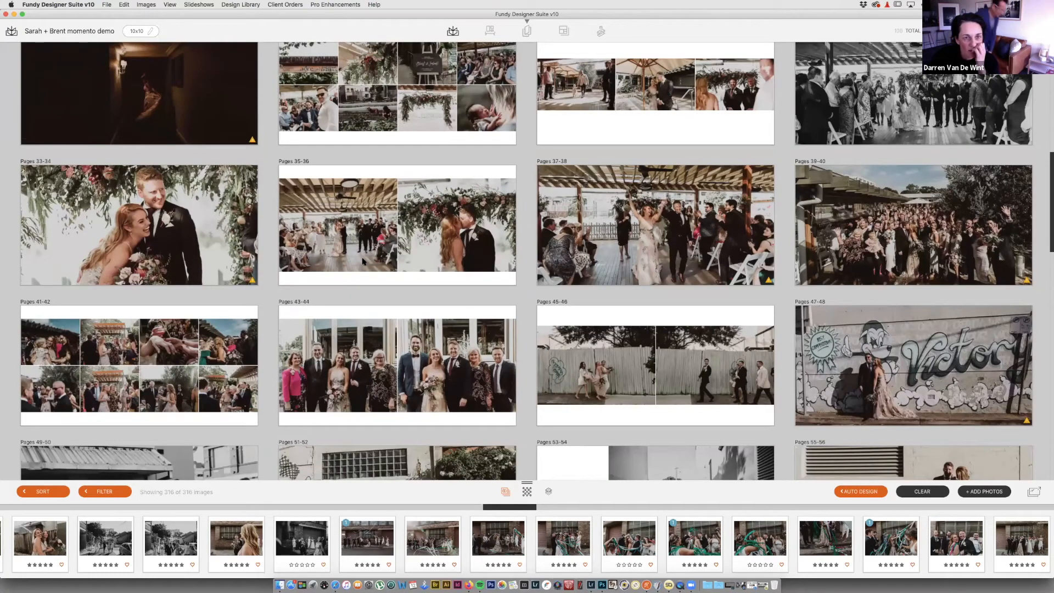
Step: Scroll through Pages 57-58 to the final Pages 95-96, ending at the reception-table and dancing spreads
scroll(384, 258, down, 15)
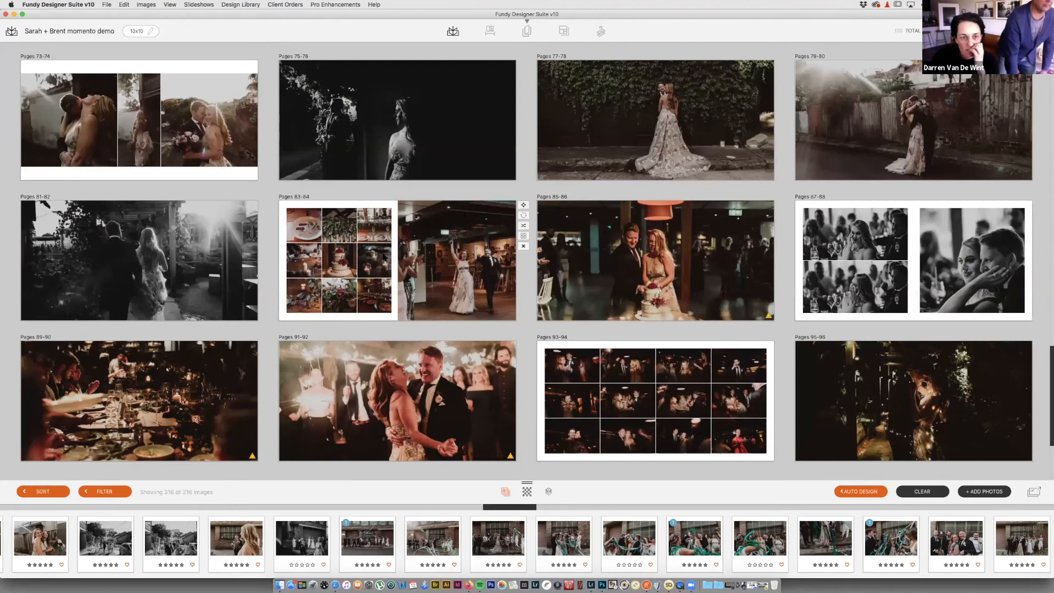
scroll(384, 257, up, 4)
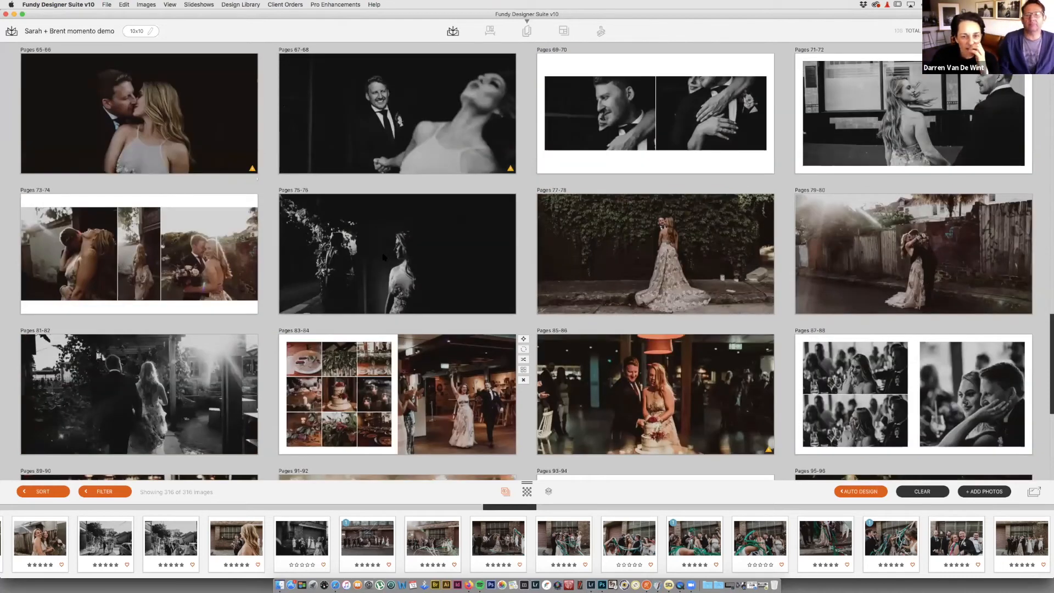
scroll(383, 257, up, 5)
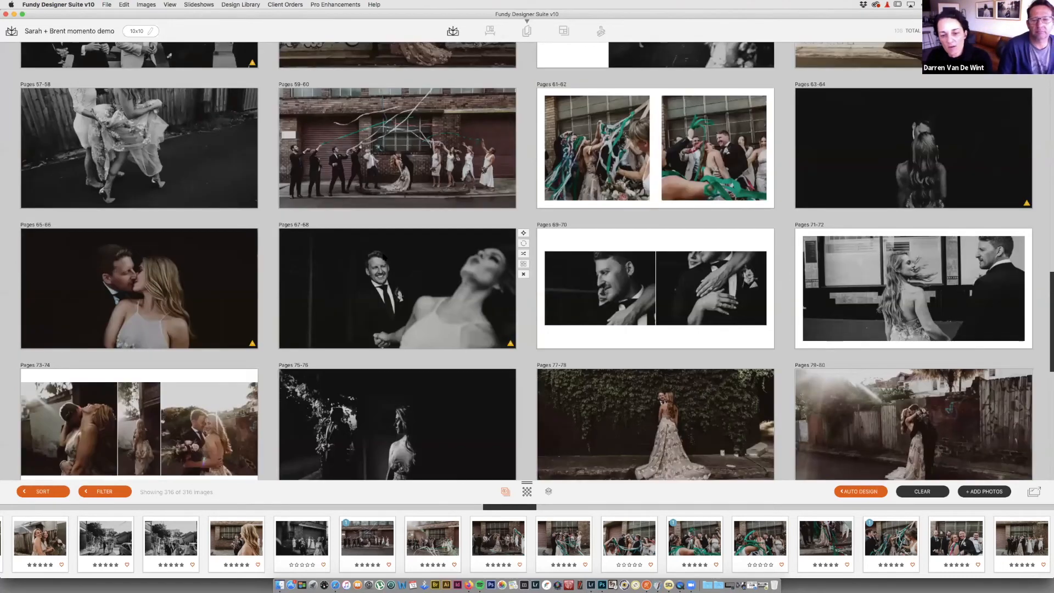
scroll(384, 257, up, 3)
scroll(384, 257, down, 2)
scroll(383, 257, down, 2)
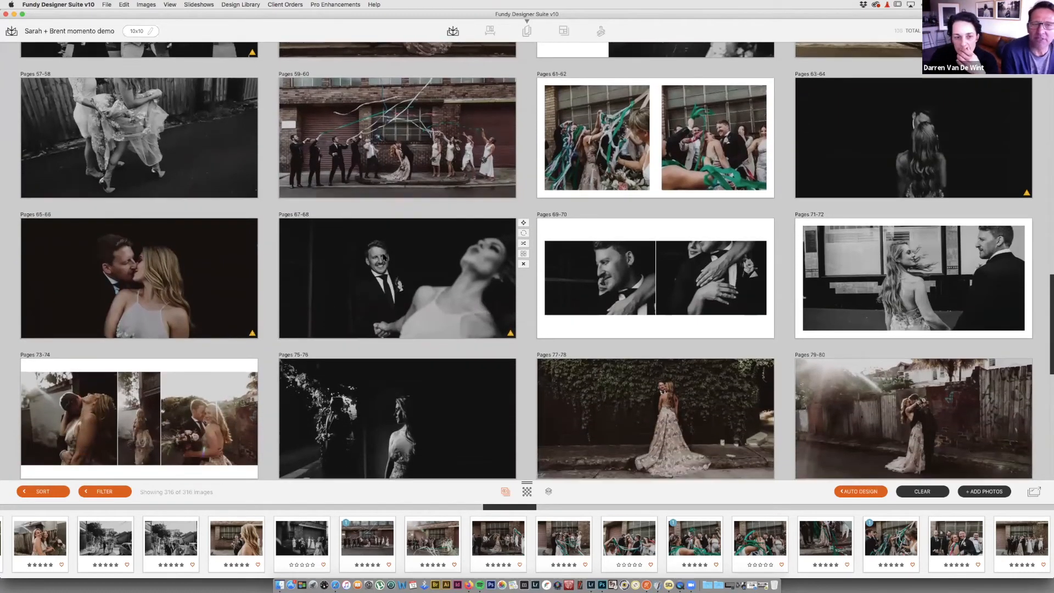
scroll(384, 257, down, 2)
scroll(383, 257, down, 2)
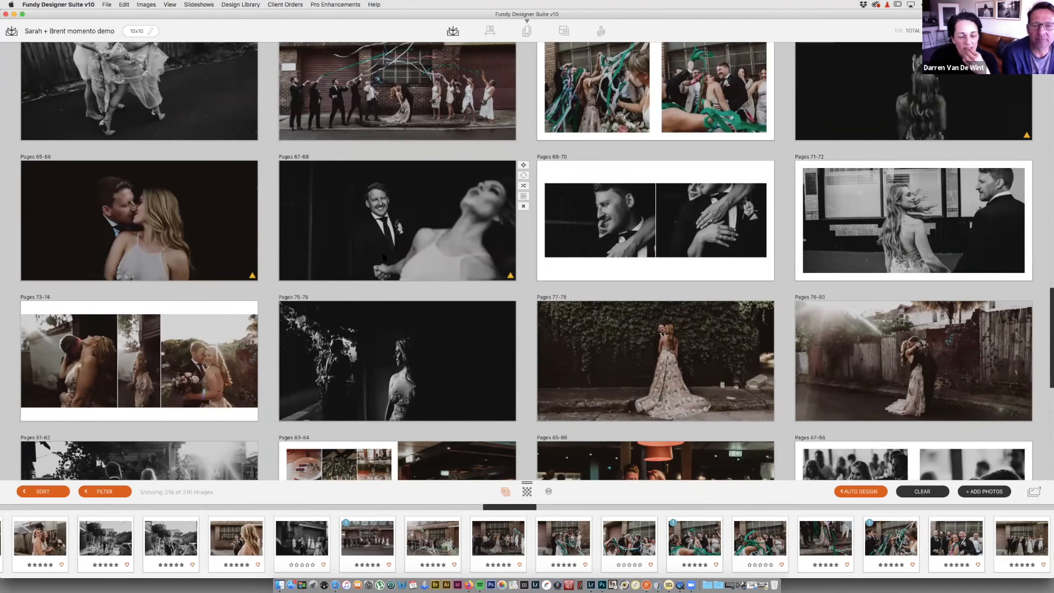
scroll(384, 257, down, 1)
scroll(384, 257, down, 2)
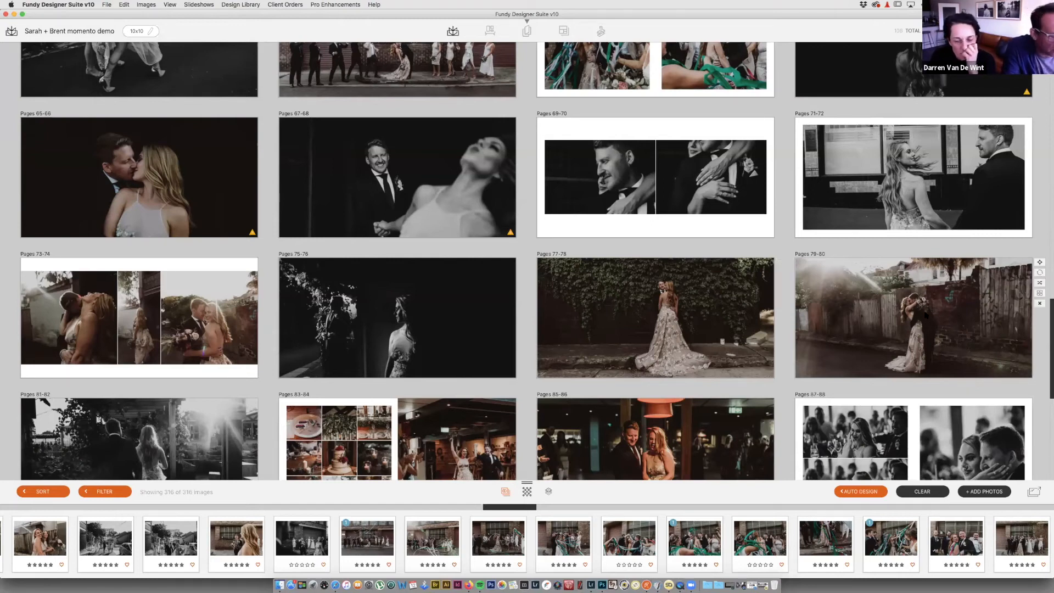
scroll(925, 314, down, 3)
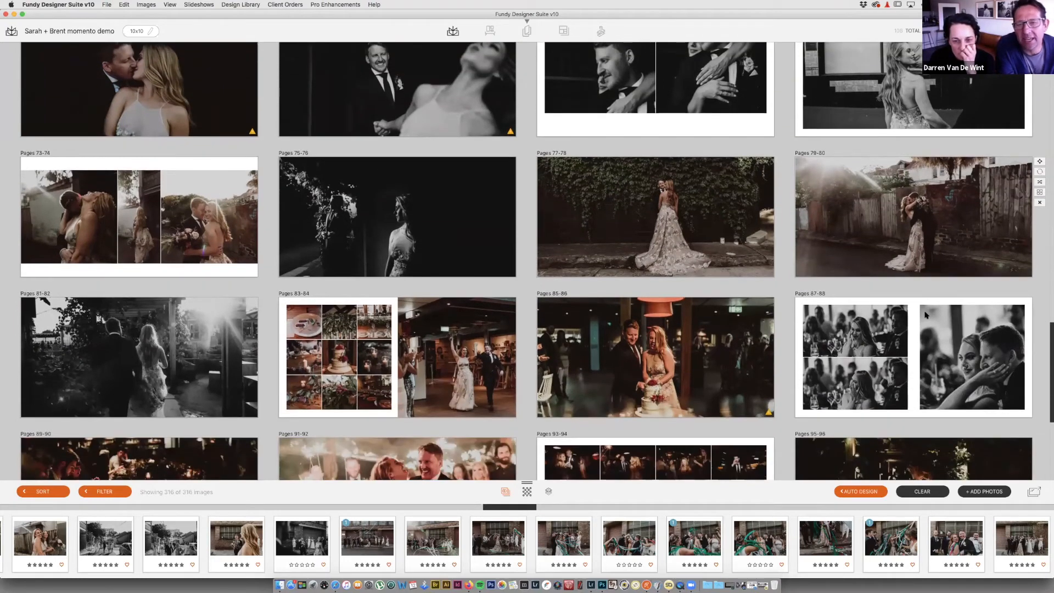
scroll(927, 316, down, 1)
scroll(926, 314, down, 4)
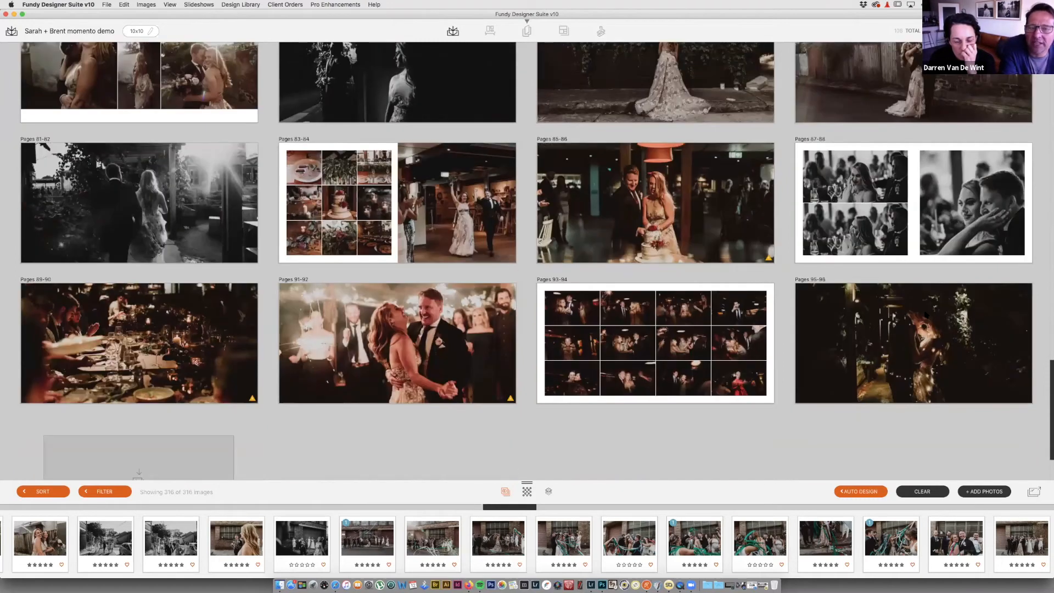
scroll(926, 315, up, 3)
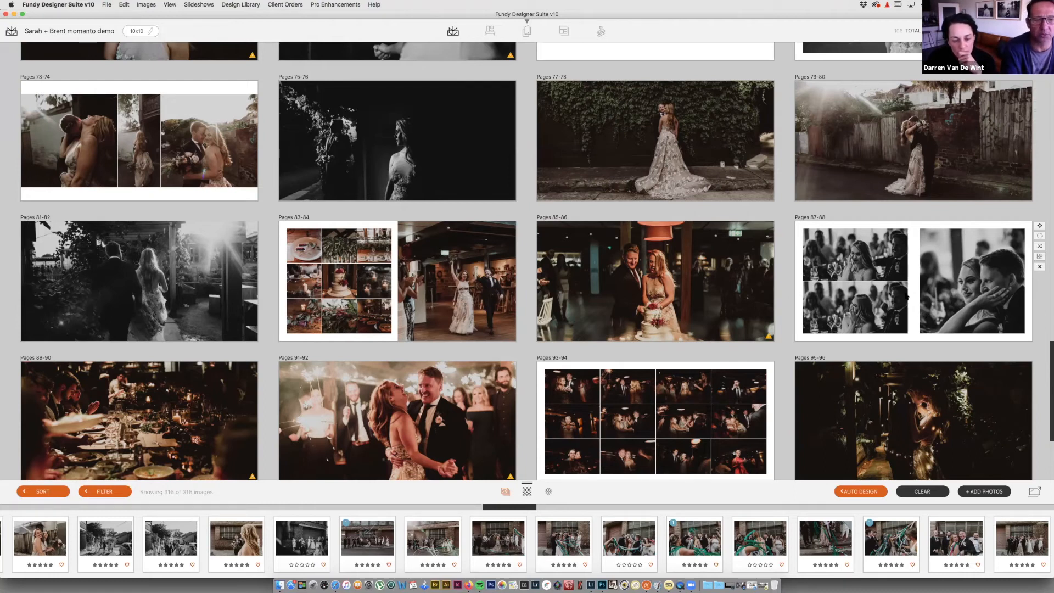
Step: Scroll down past Pages 95-96 to recheck the album's last spreads
scroll(907, 296, up, 2)
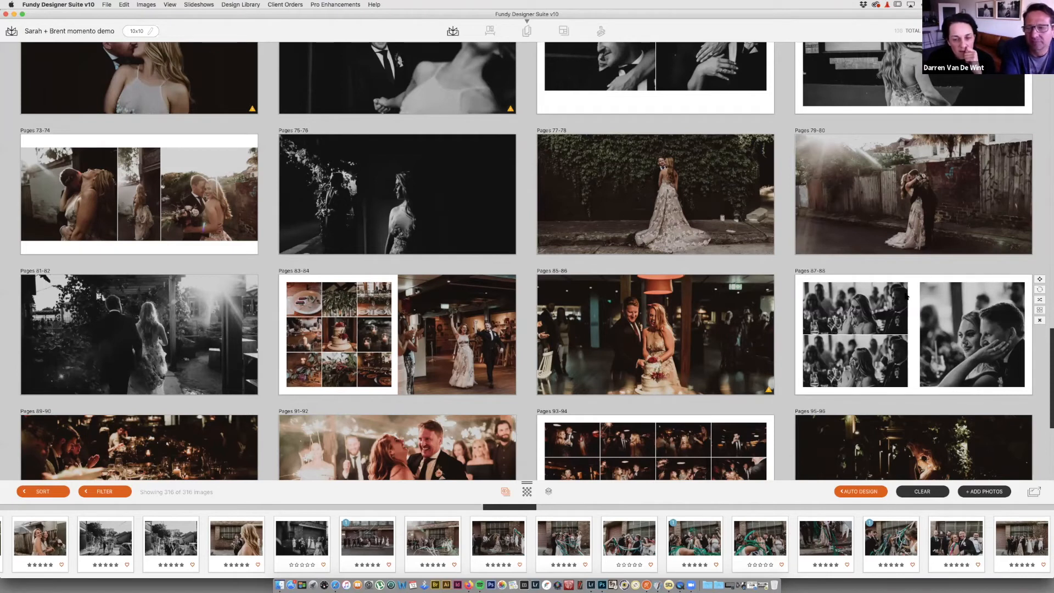
scroll(906, 297, up, 2)
scroll(906, 296, up, 1)
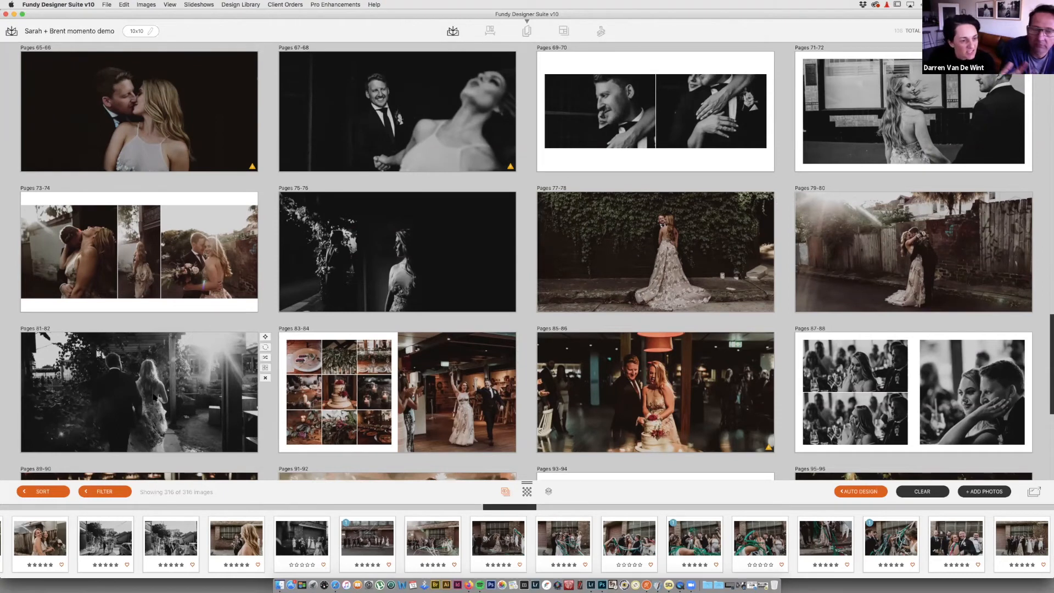
scroll(527, 365, down, 2)
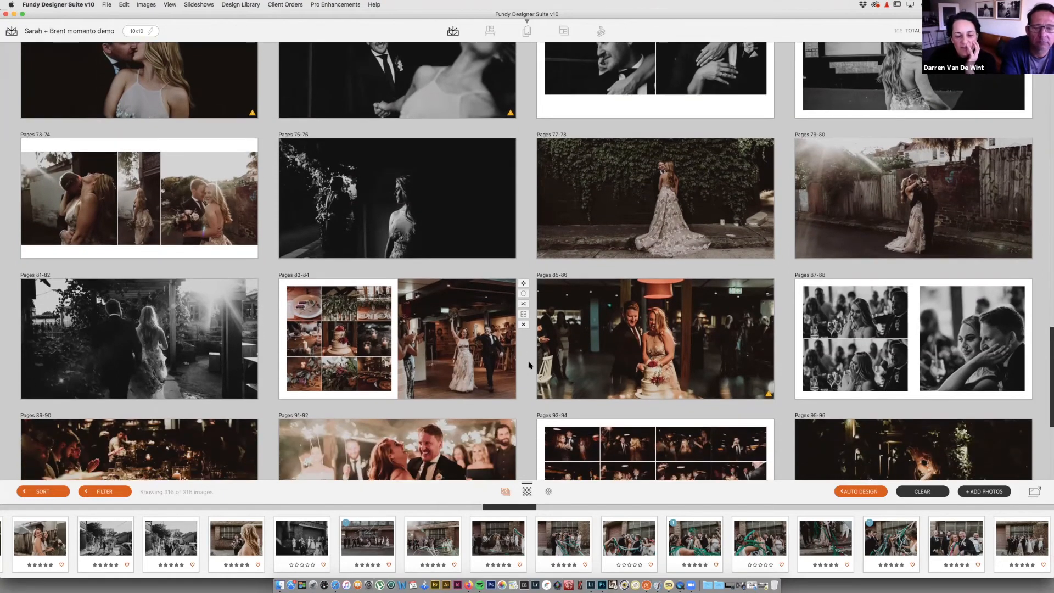
scroll(528, 365, down, 1)
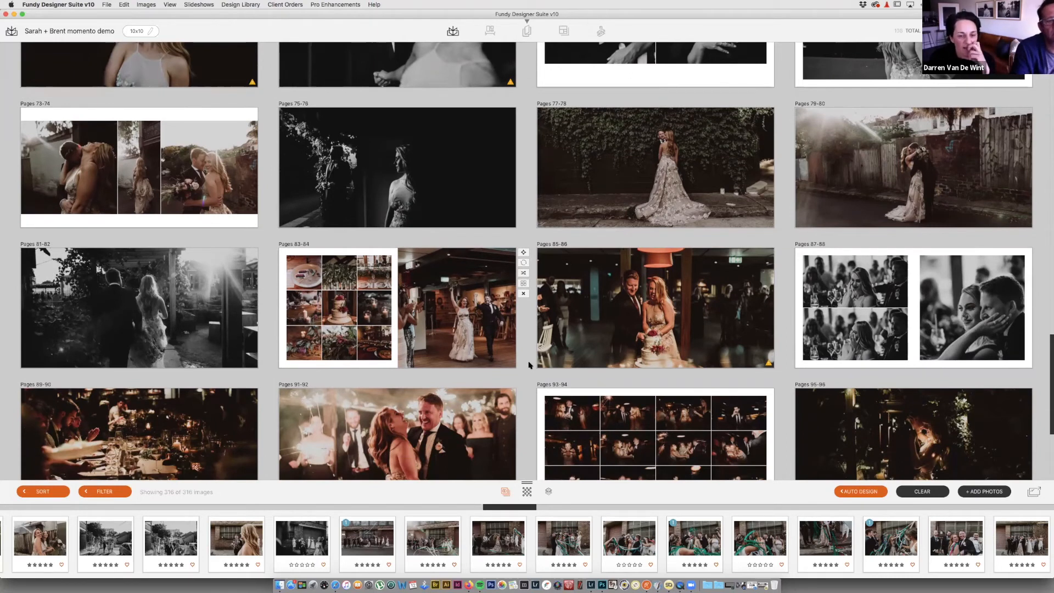
scroll(529, 365, down, 4)
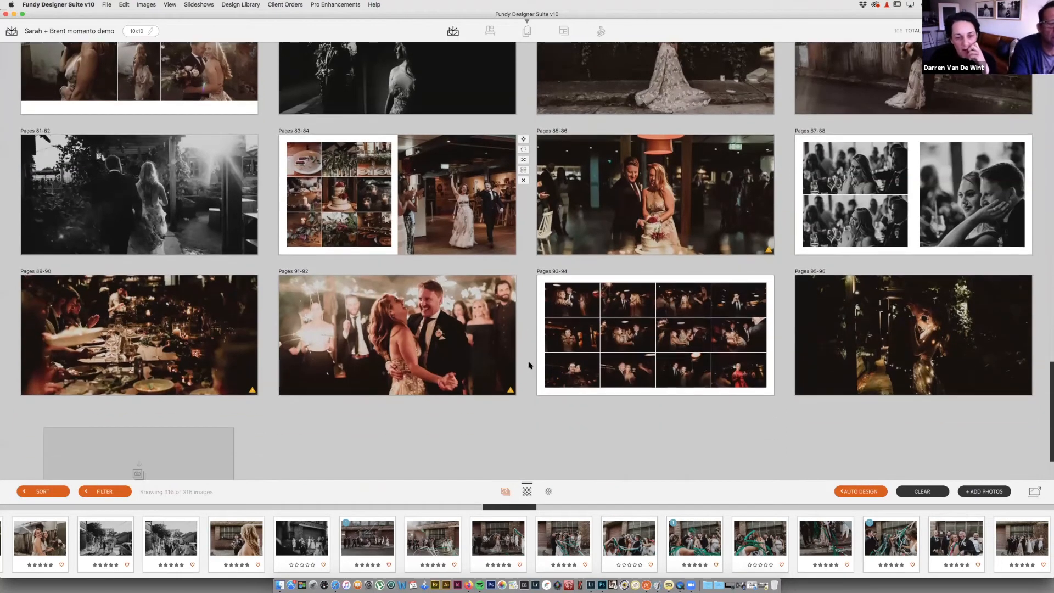
scroll(529, 365, down, 1)
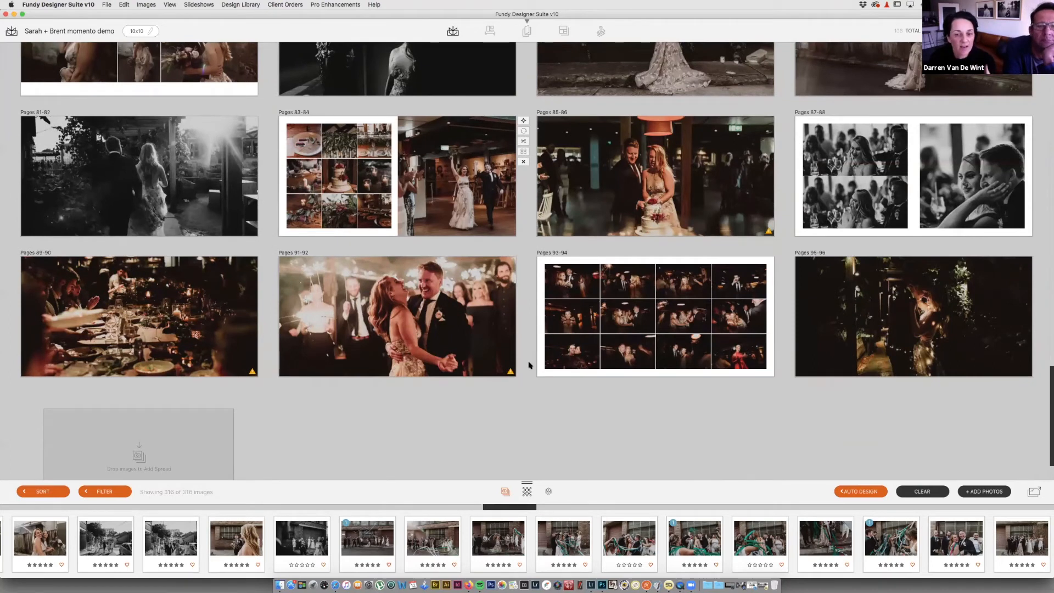
Step: Scroll back up through the grid toward the opening spreads, Pages 1-24
scroll(528, 365, up, 3)
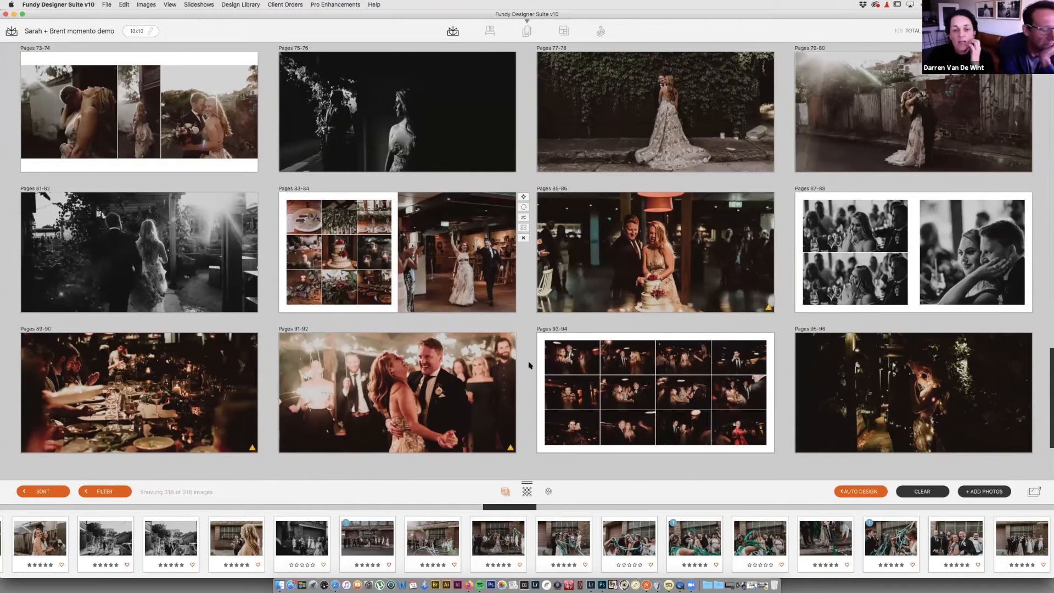
scroll(521, 236, up, 2)
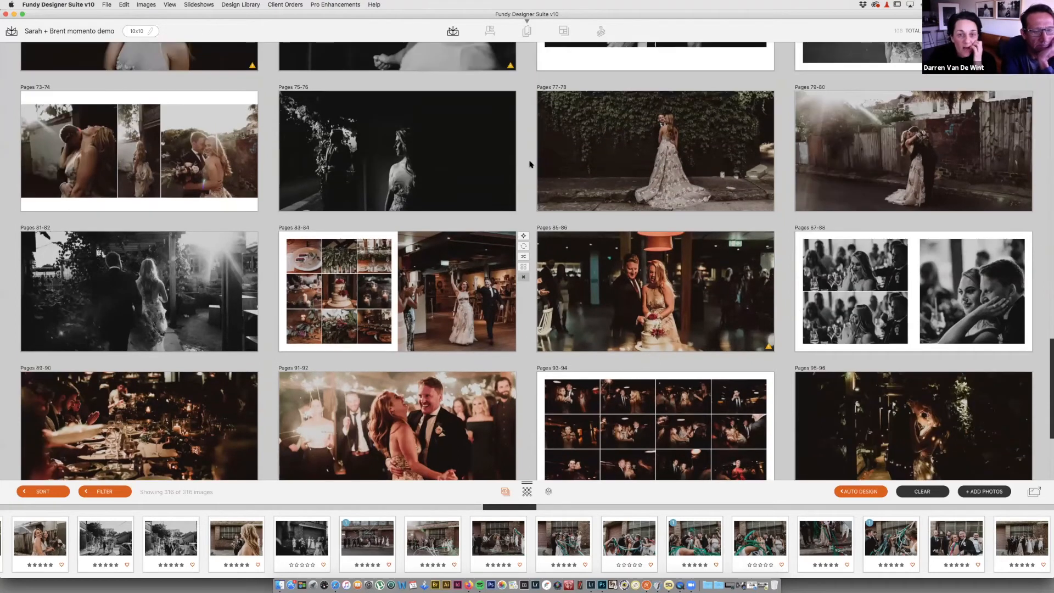
scroll(530, 164, up, 4)
scroll(530, 164, up, 10)
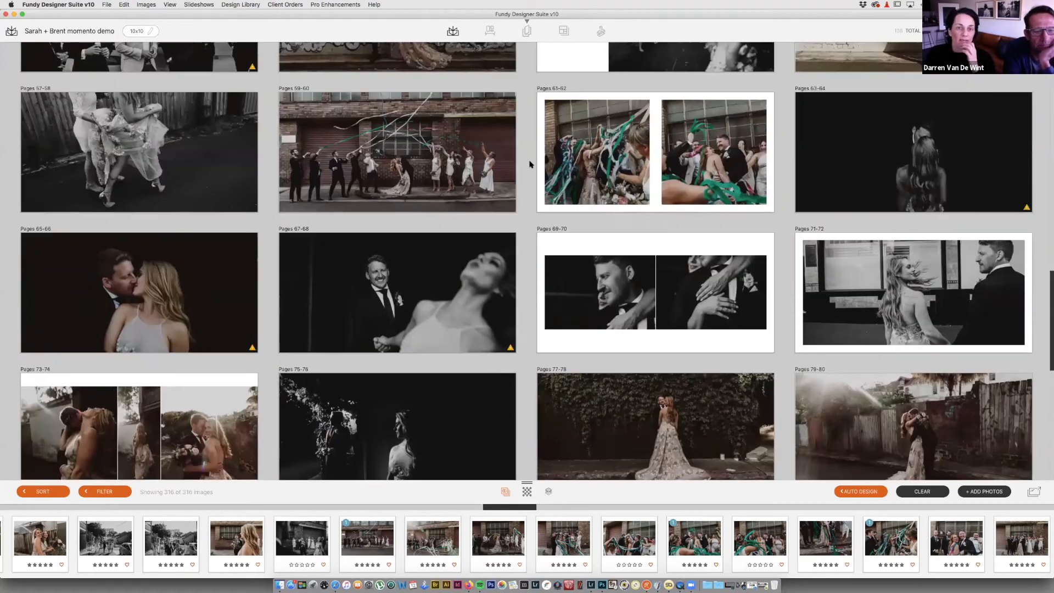
scroll(530, 163, up, 4)
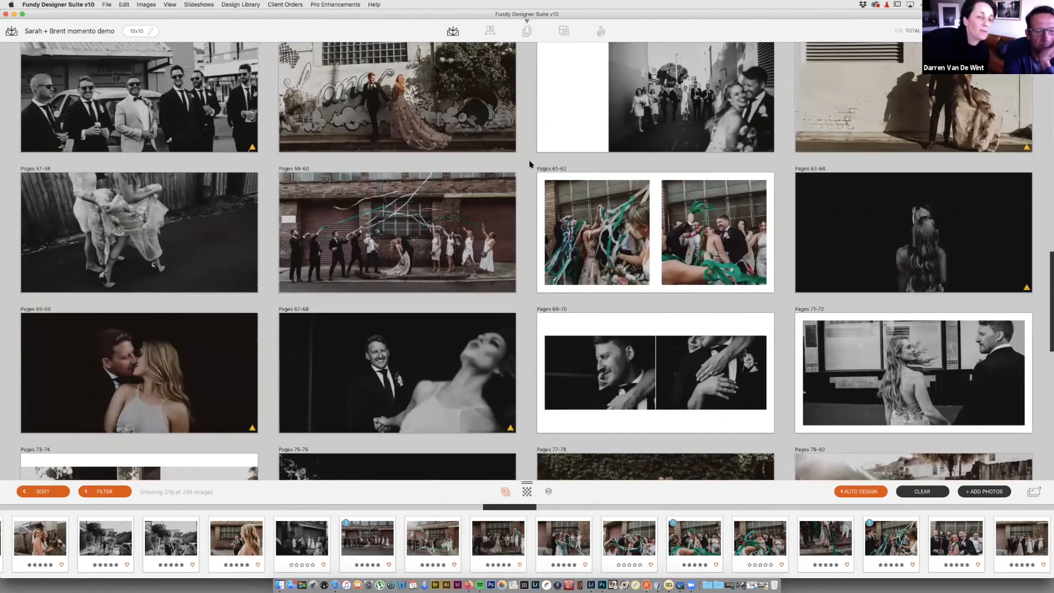
scroll(530, 164, up, 20)
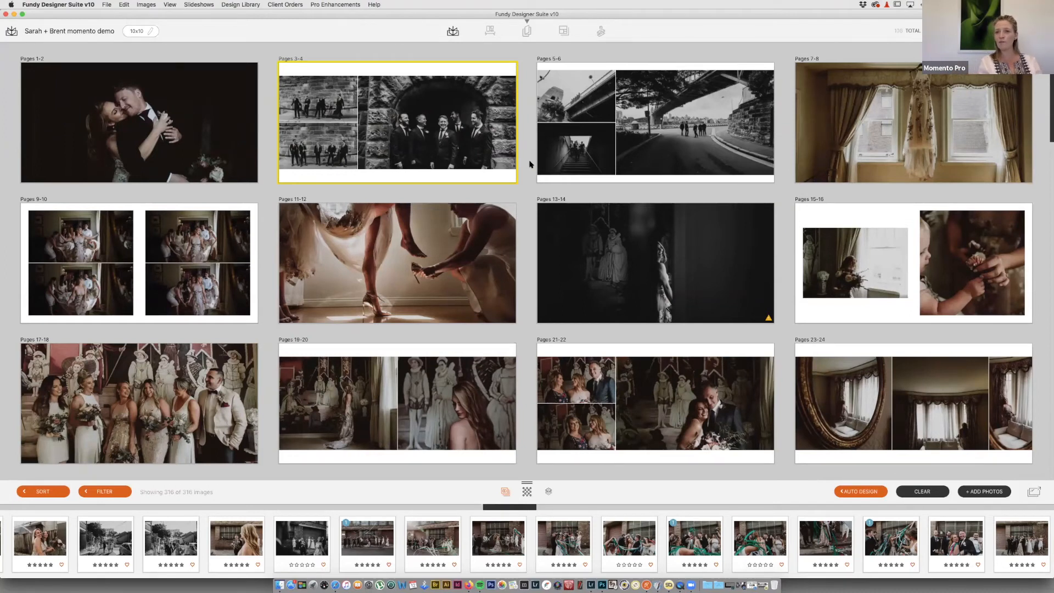
Step: Check the saved Cards and Collage lists, then open the Slideshows menu
click(526, 32)
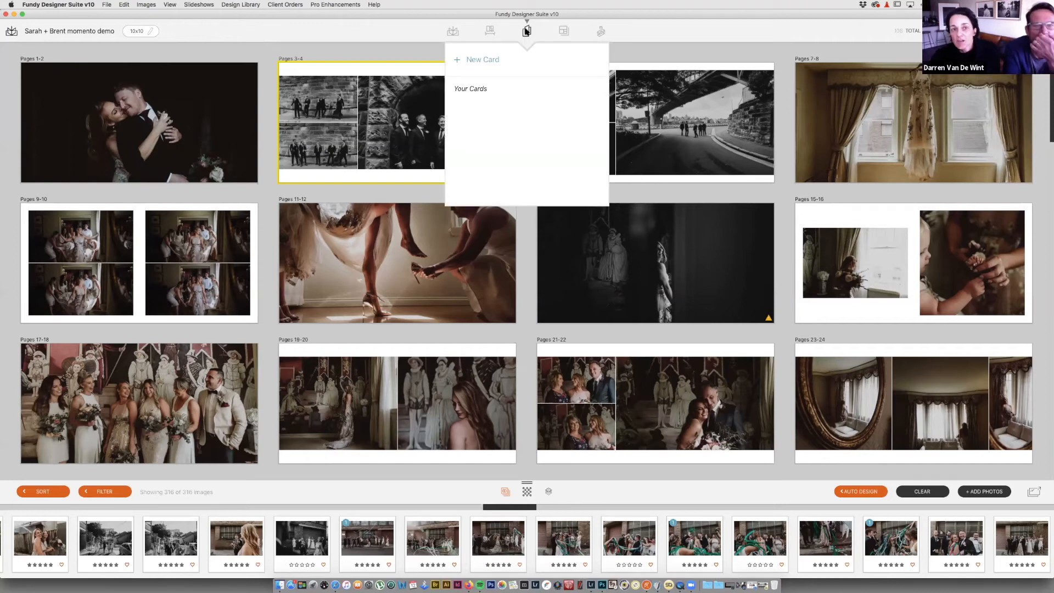
click(564, 31)
click(564, 32)
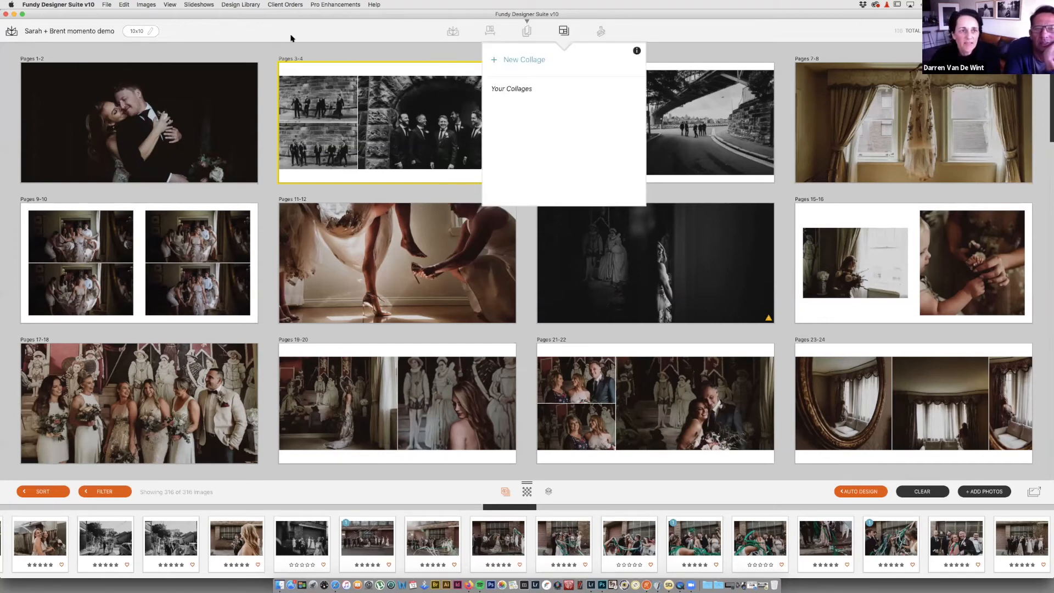
click(199, 4)
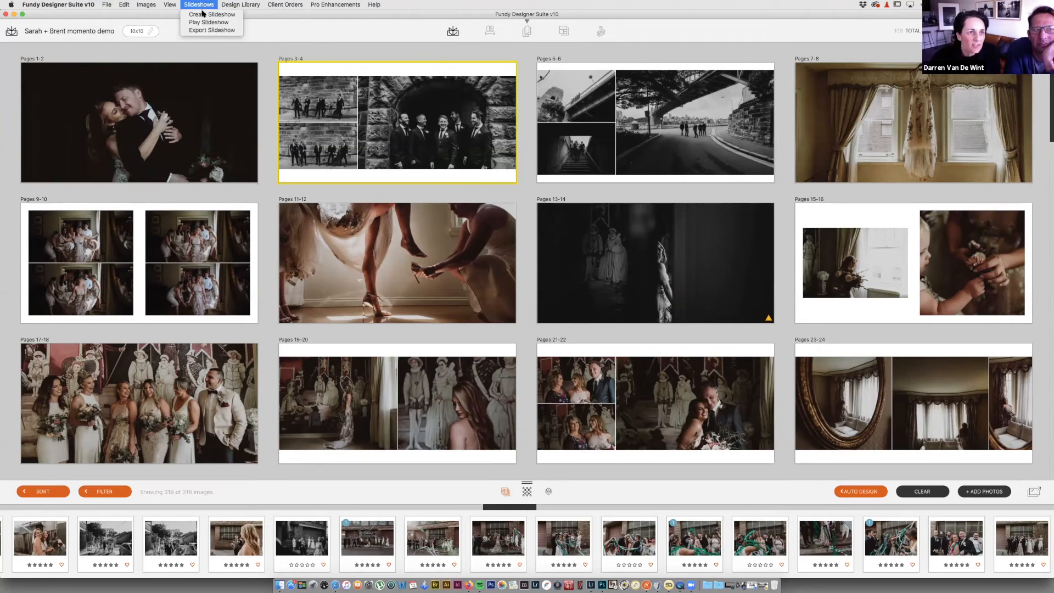
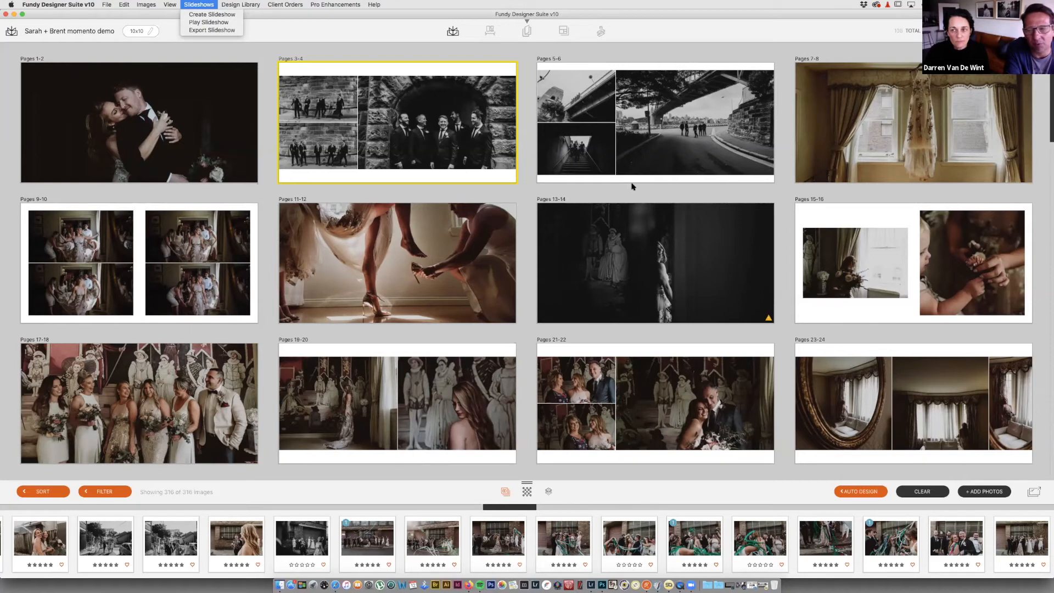
Step: Close the open menu, delete the dark Pages 13-14 spread, and move the toddler photo onto Pages 15-16
click(1047, 135)
drag(1048, 141, 1047, 117)
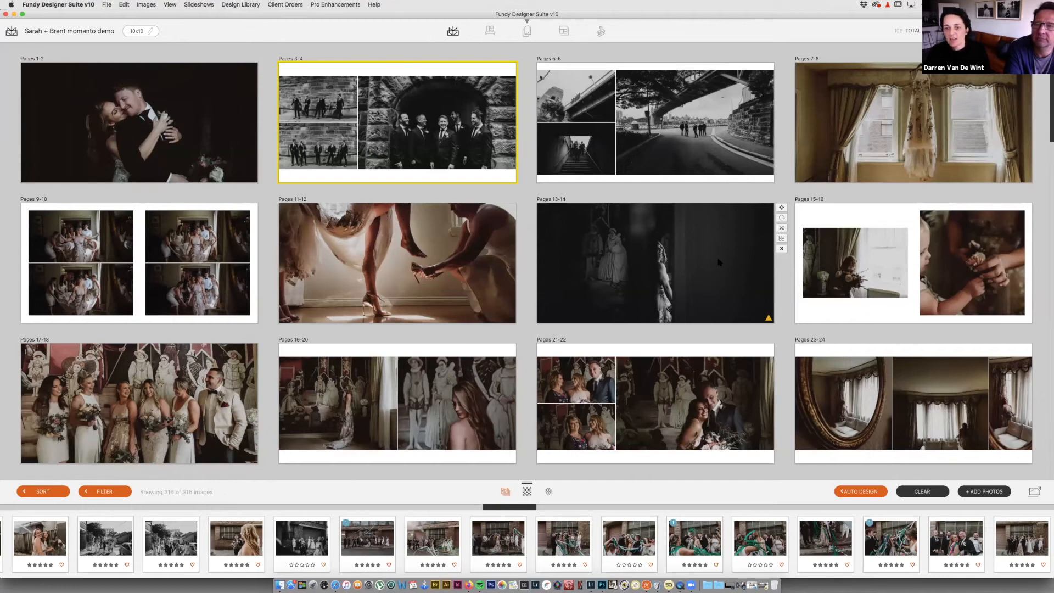
click(782, 250)
mouse_move(714, 272)
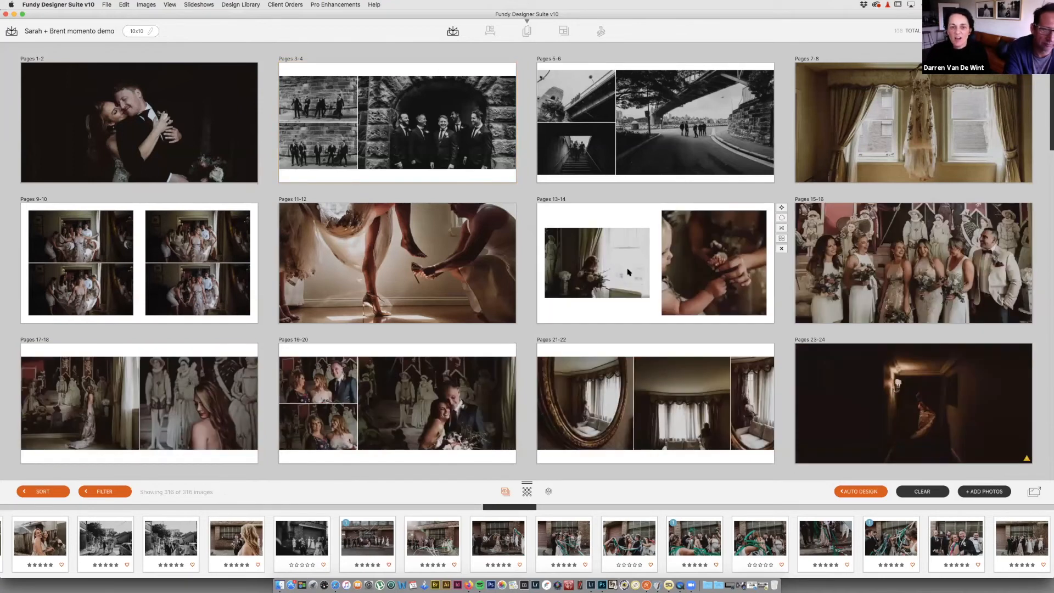
drag(720, 267, 857, 278)
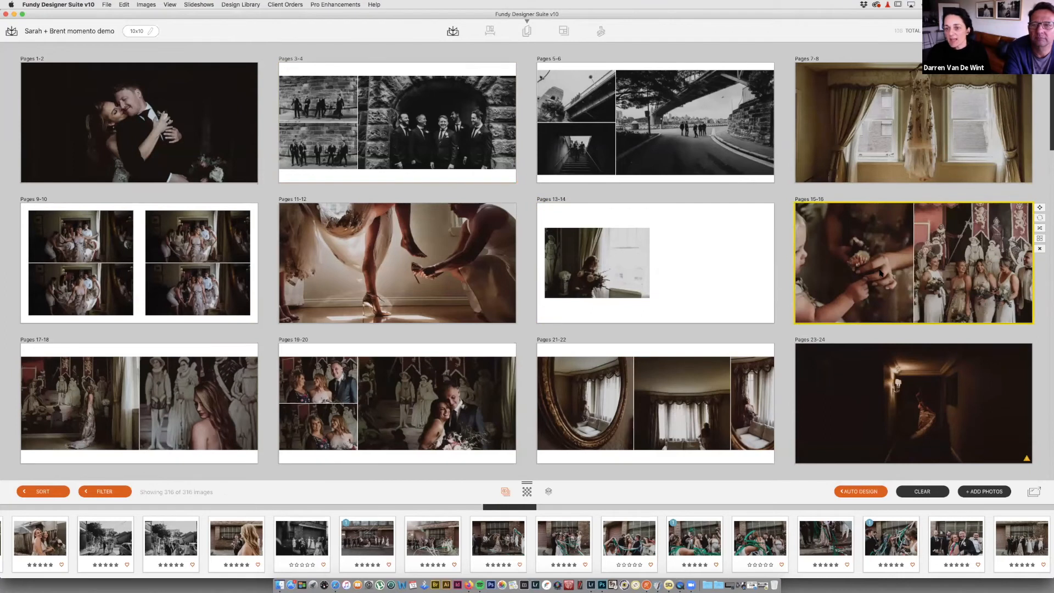
Step: Give Pages 15-16 a side-by-side two-photo layout, then return to the spreads overview
double_click(880, 273)
click(889, 73)
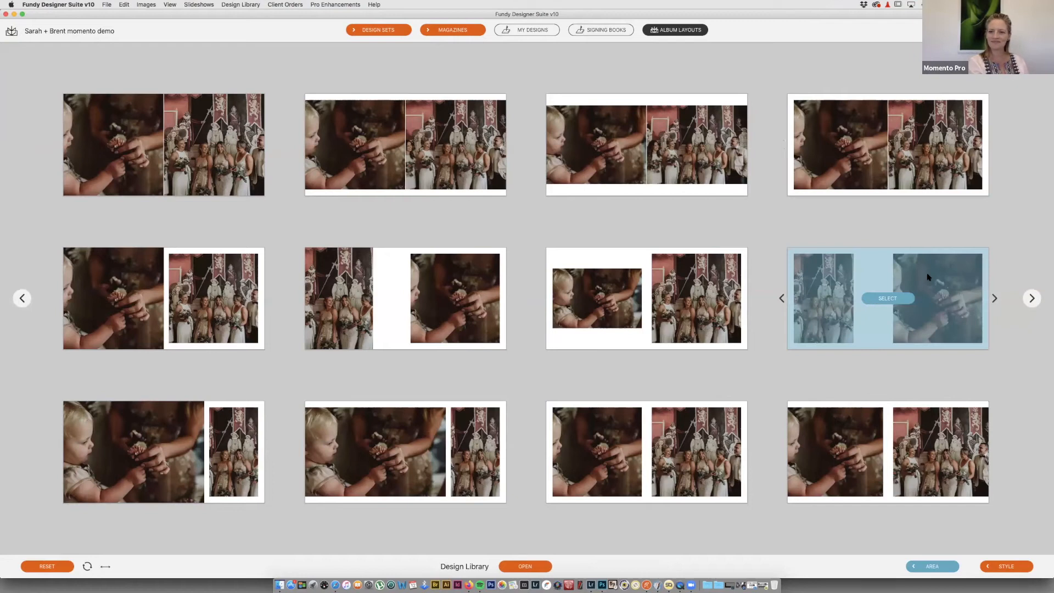
click(1031, 299)
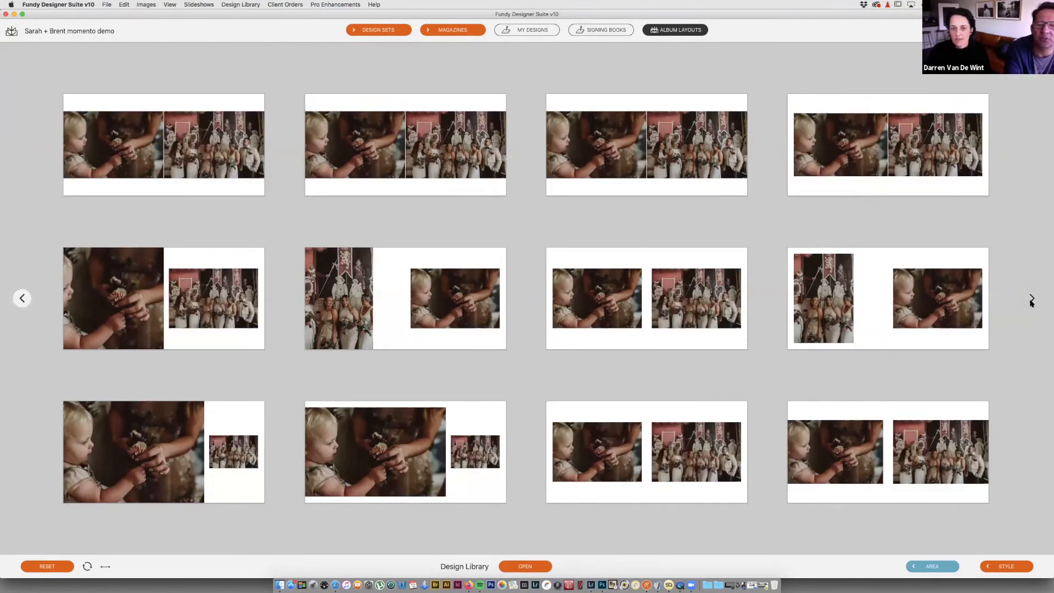
click(765, 273)
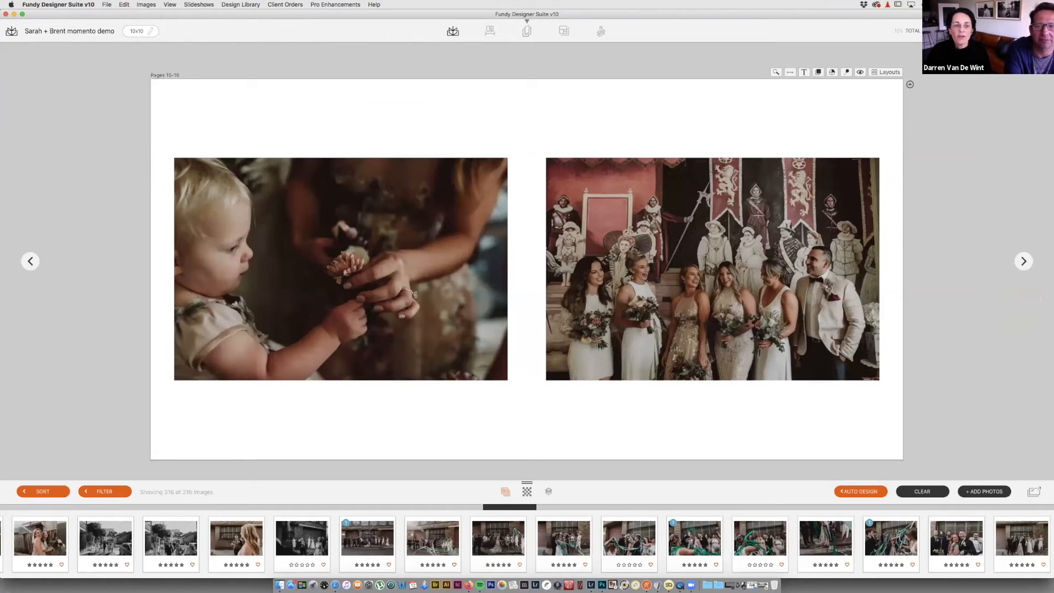
double_click(909, 270)
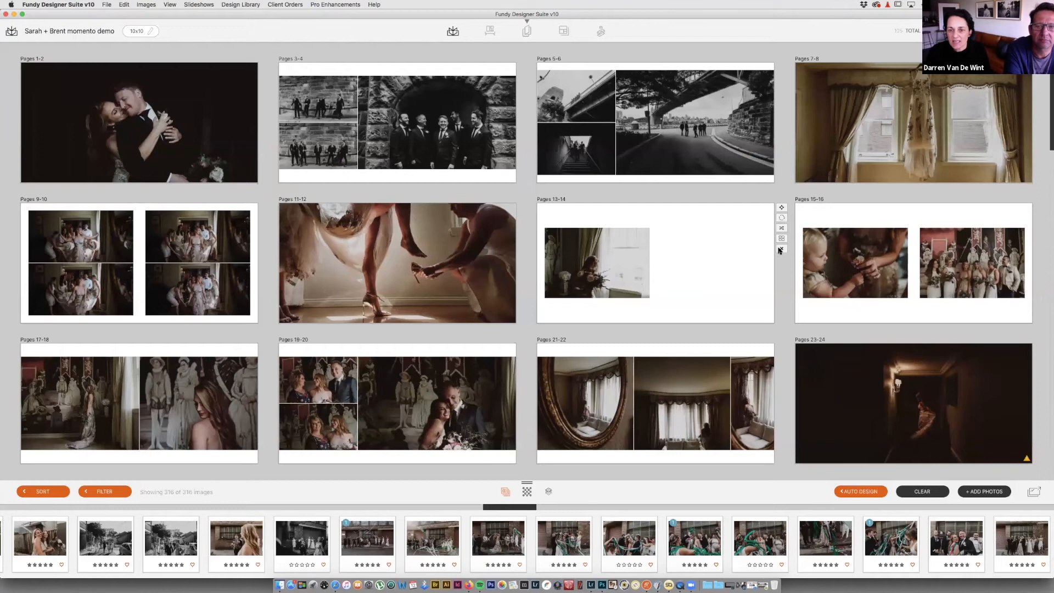
Step: Delete the leftover single-photo Pages 13-14 spread and open Pages 19-20 for editing
click(781, 249)
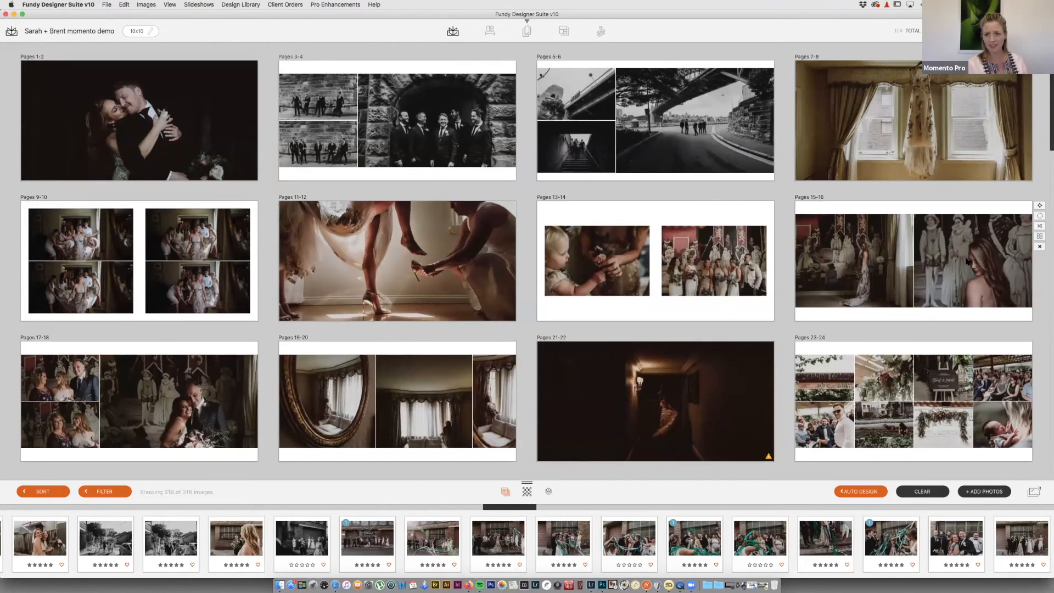
scroll(968, 262, down, 3)
scroll(967, 261, up, 3)
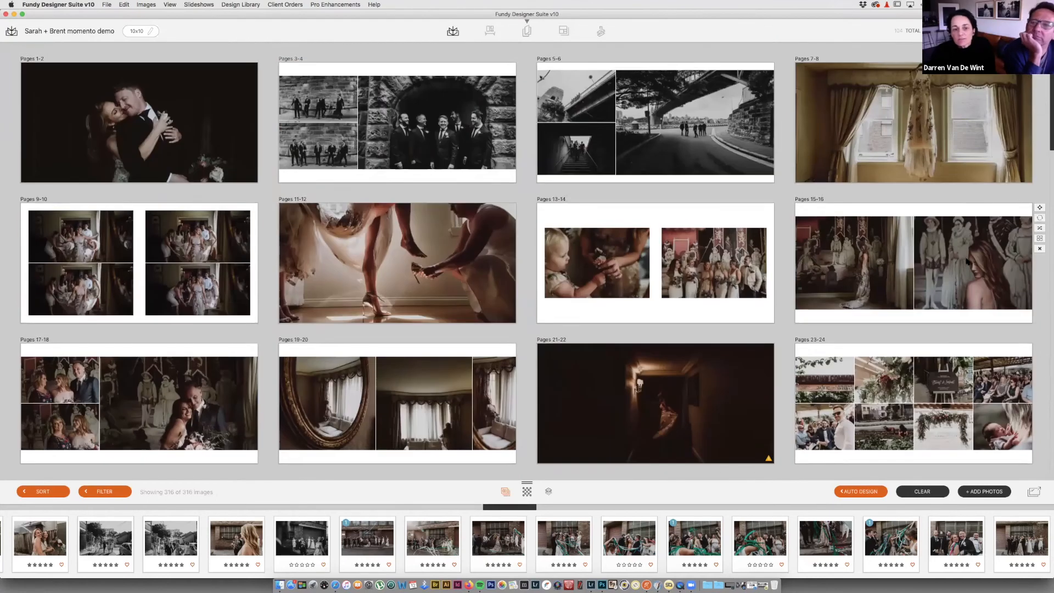
scroll(968, 261, down, 4)
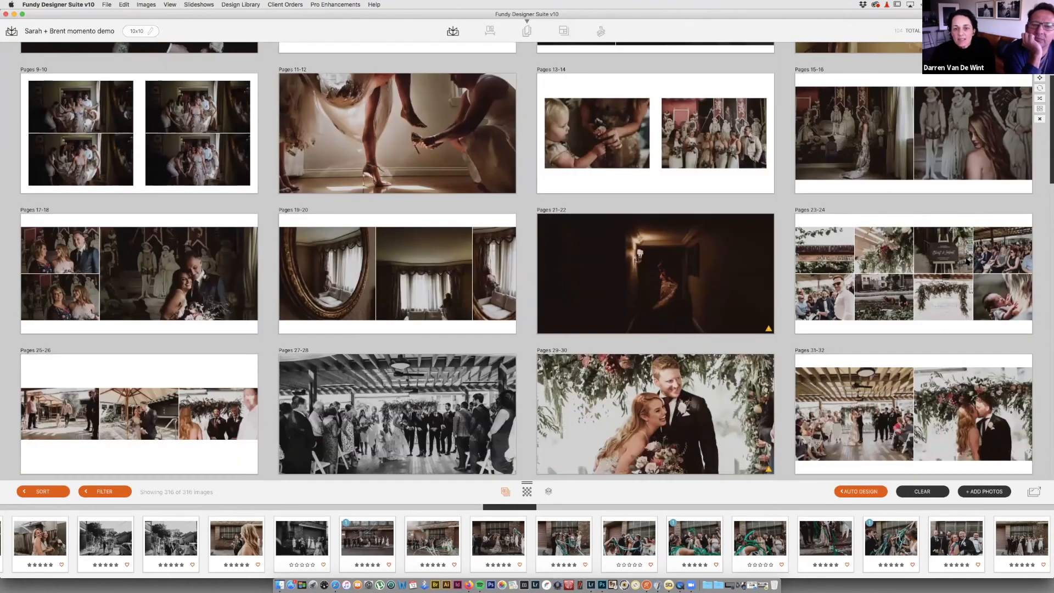
scroll(966, 261, down, 1)
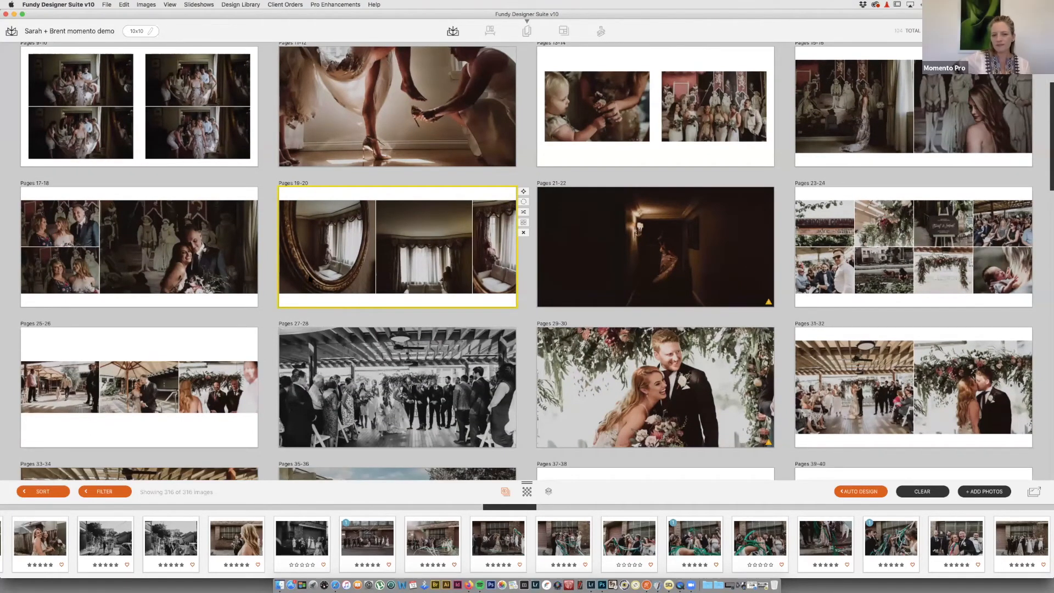
double_click(418, 277)
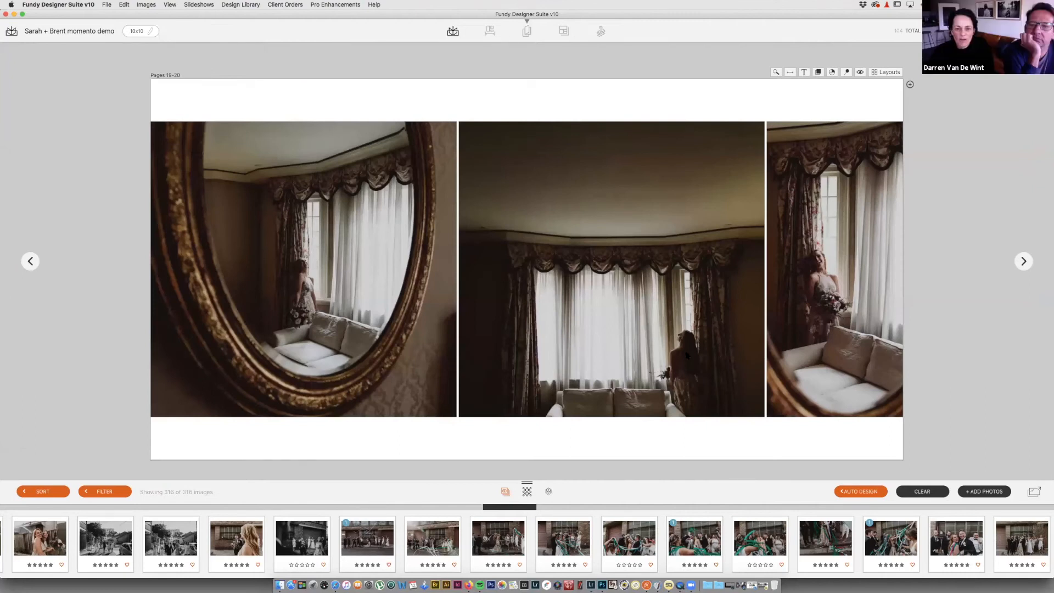
Step: Switch to Lightroom Classic and scroll through the Library grid of getting-ready shots
click(591, 578)
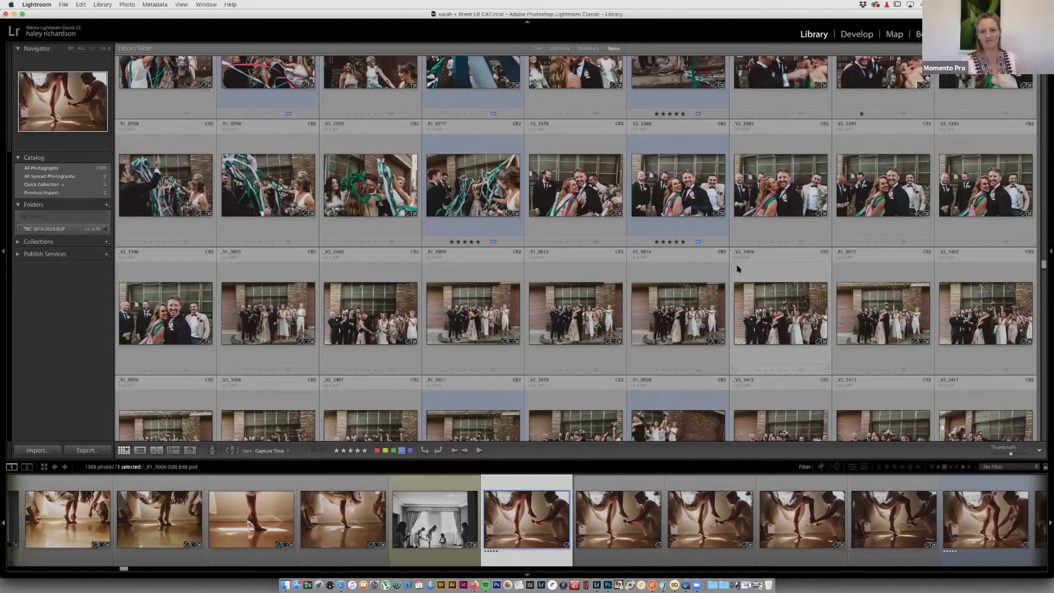
scroll(737, 269, down, 2)
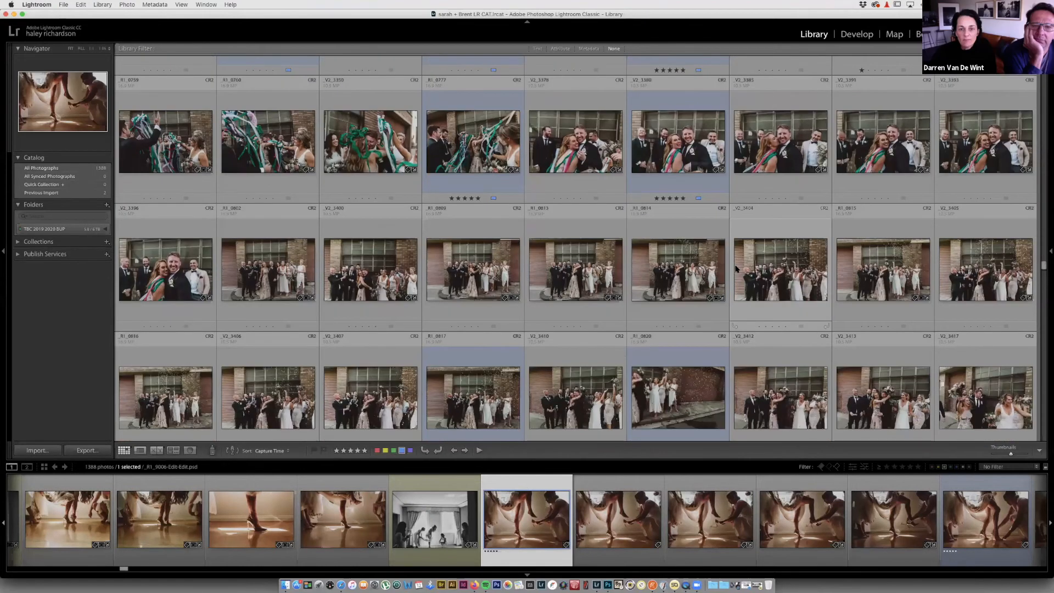
scroll(736, 268, down, 10)
scroll(737, 268, up, 10)
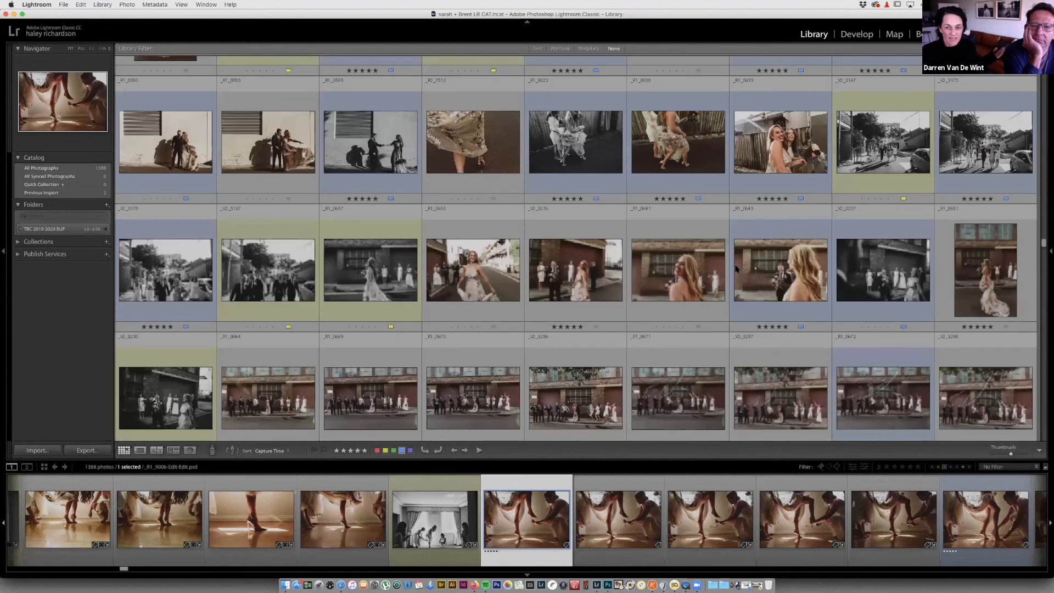
scroll(737, 269, up, 10)
scroll(737, 269, up, 10)
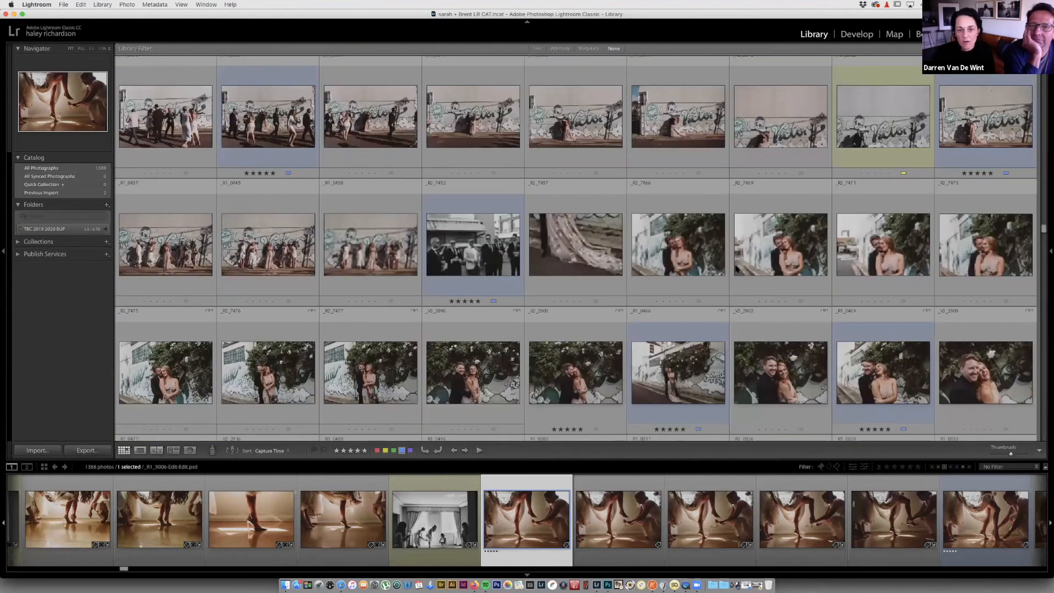
scroll(735, 267, up, 10)
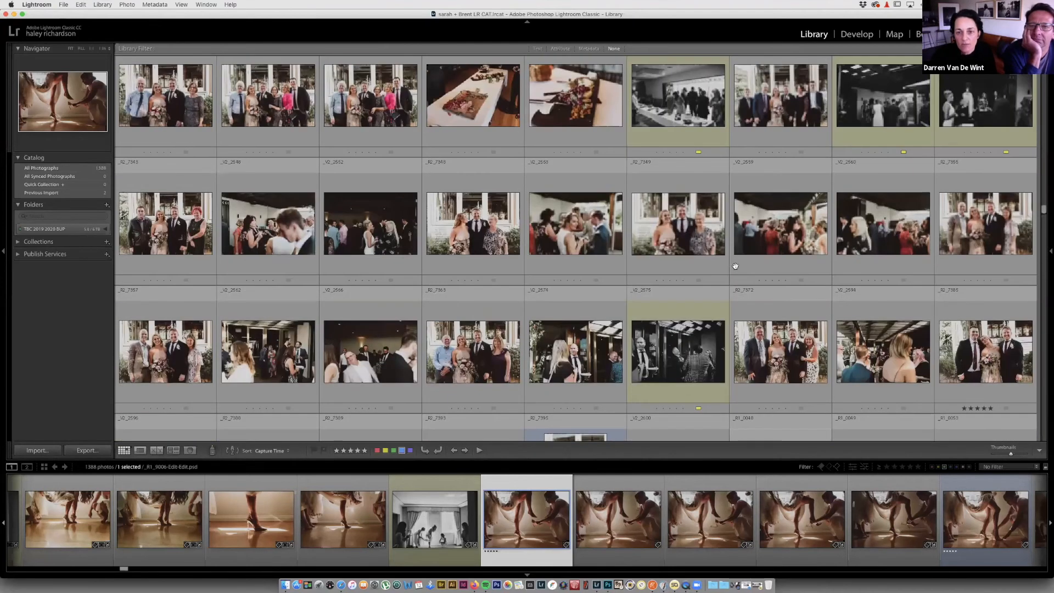
scroll(736, 267, up, 10)
scroll(736, 269, up, 10)
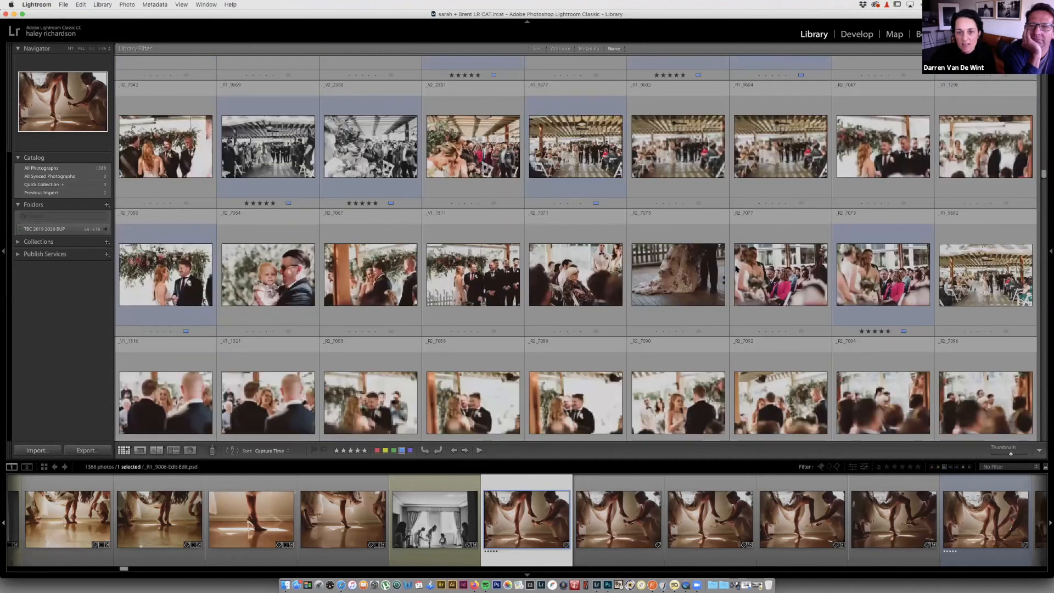
scroll(736, 266, up, 15)
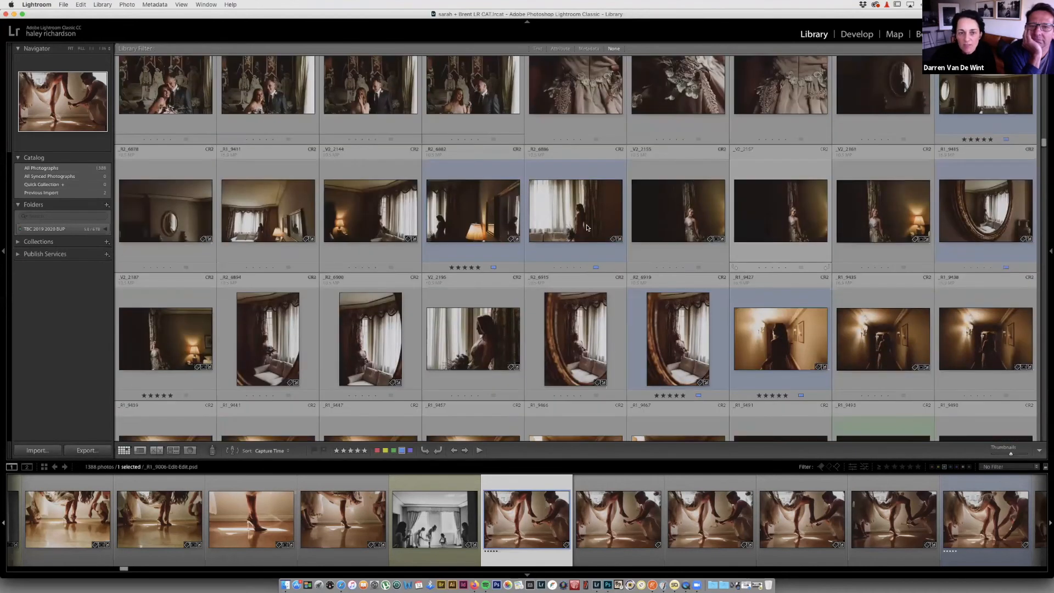
scroll(588, 227, down, 5)
Step: Enlarge the thumbnails and select the bride-at-the-window photo _R2_6894
click(1020, 454)
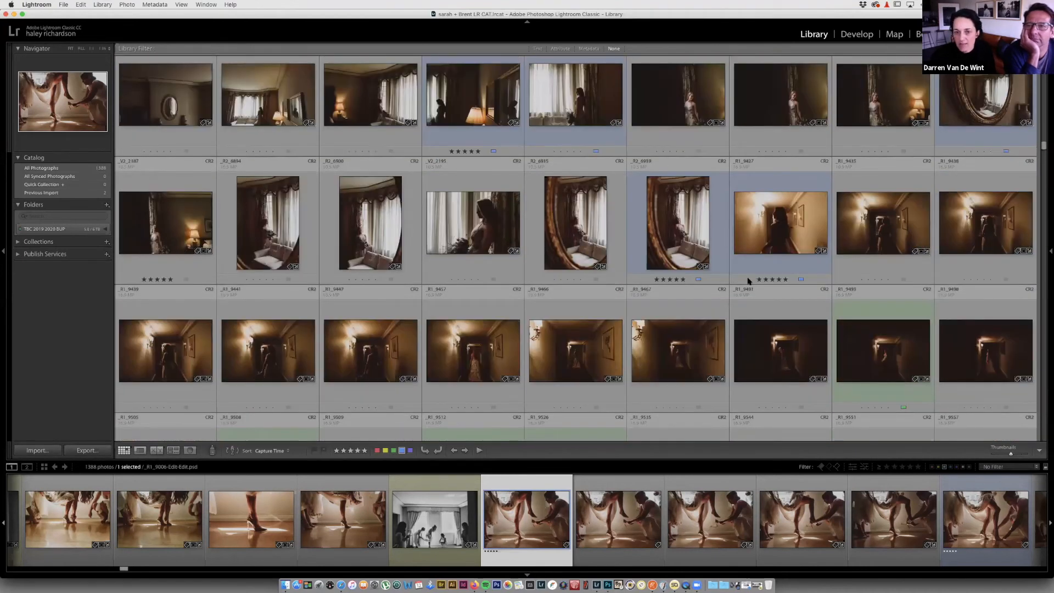
scroll(749, 280, down, 5)
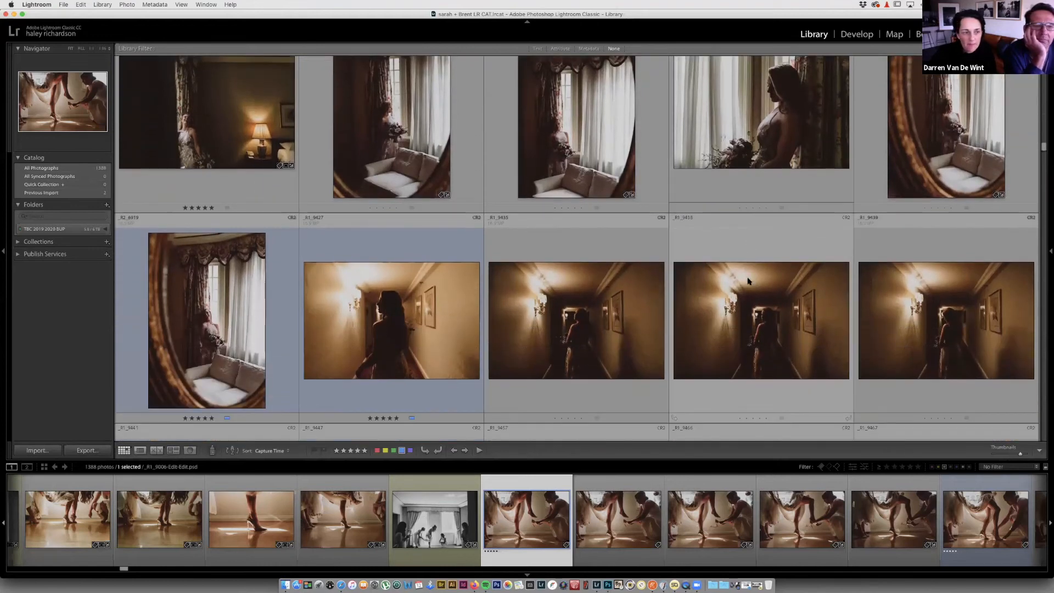
scroll(747, 280, up, 6)
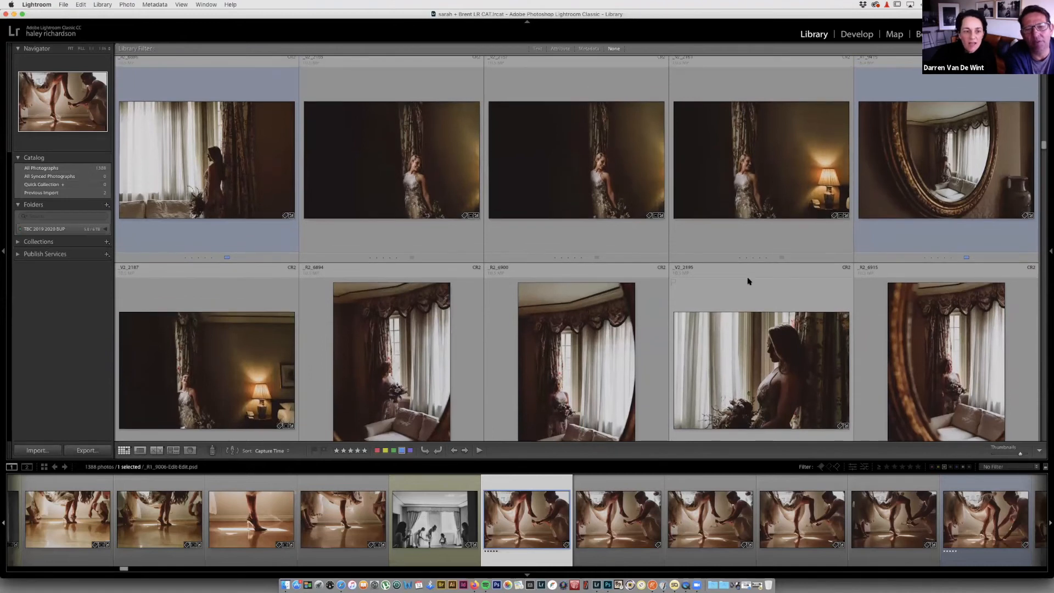
scroll(748, 278, down, 2)
click(379, 303)
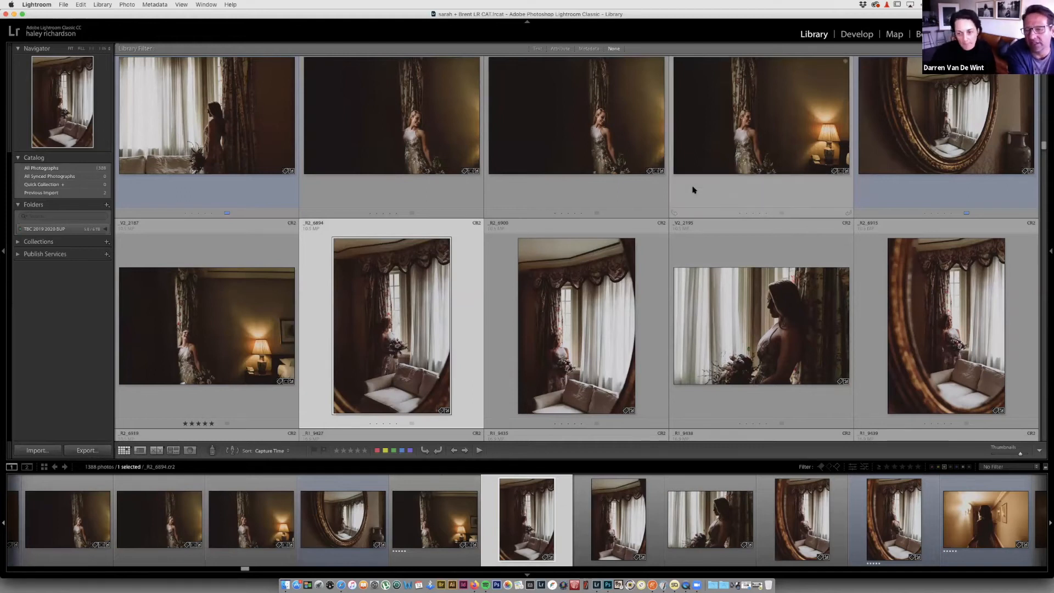
Step: Select couple portrait _V2_2105 and the portrait beside it in the Library grid
scroll(693, 190, down, 3)
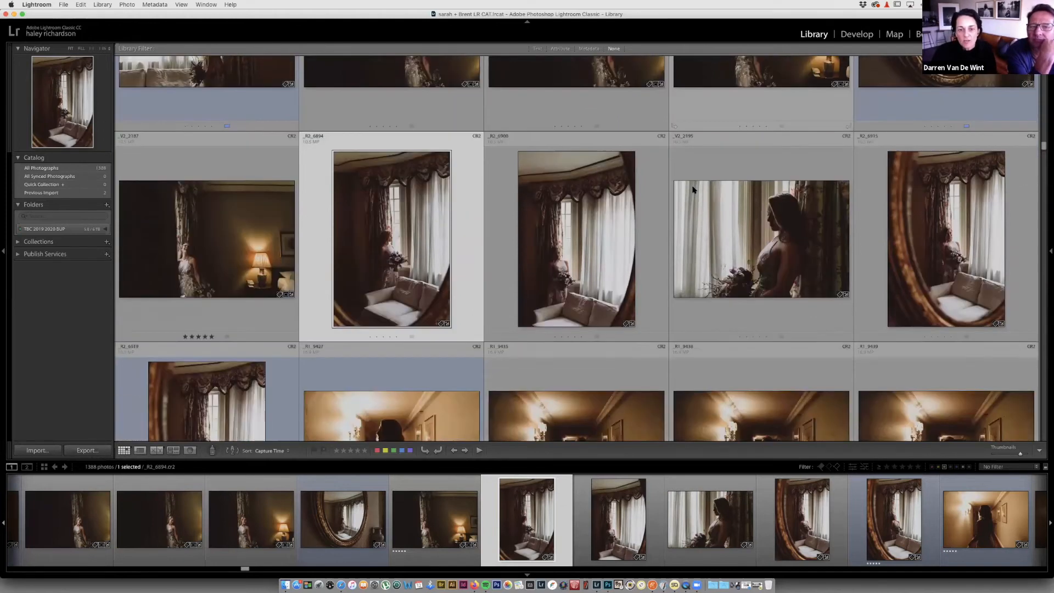
scroll(693, 190, down, 5)
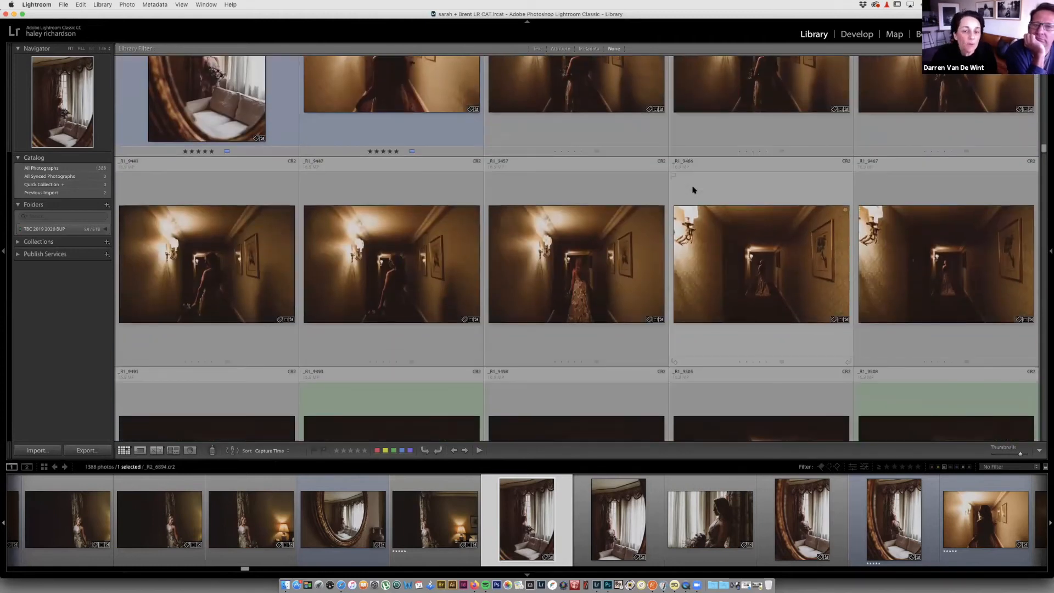
scroll(693, 190, up, 5)
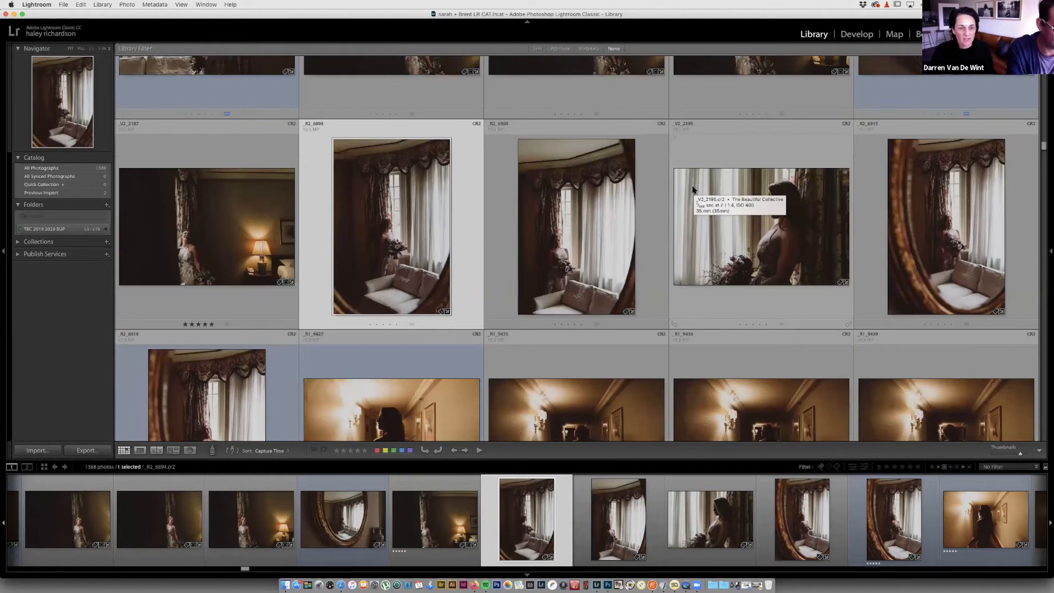
scroll(693, 190, up, 5)
scroll(693, 190, up, 3)
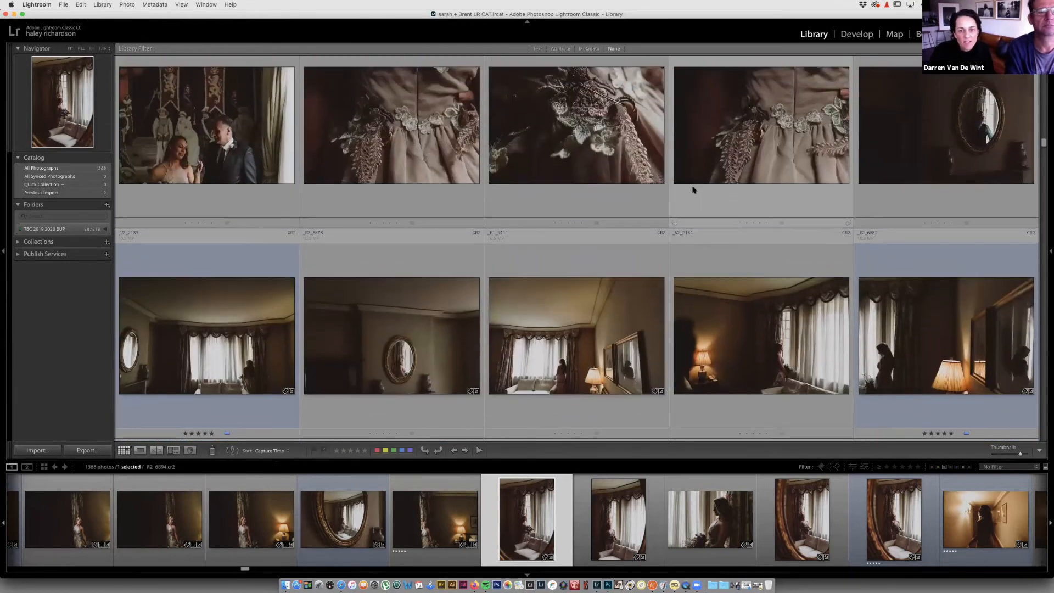
scroll(693, 190, up, 3)
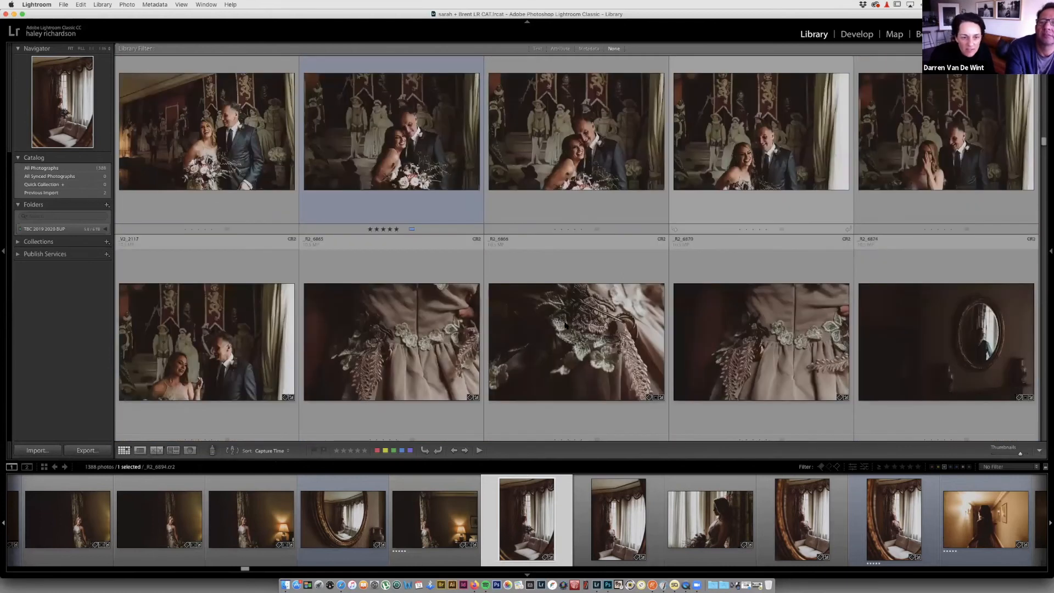
scroll(565, 325, up, 3)
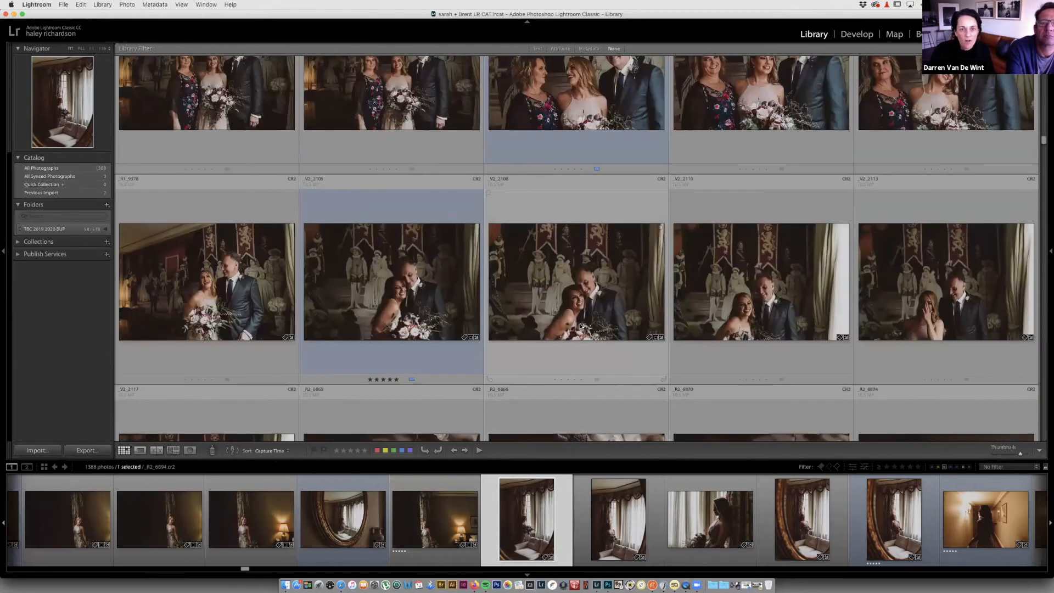
scroll(426, 324, up, 1)
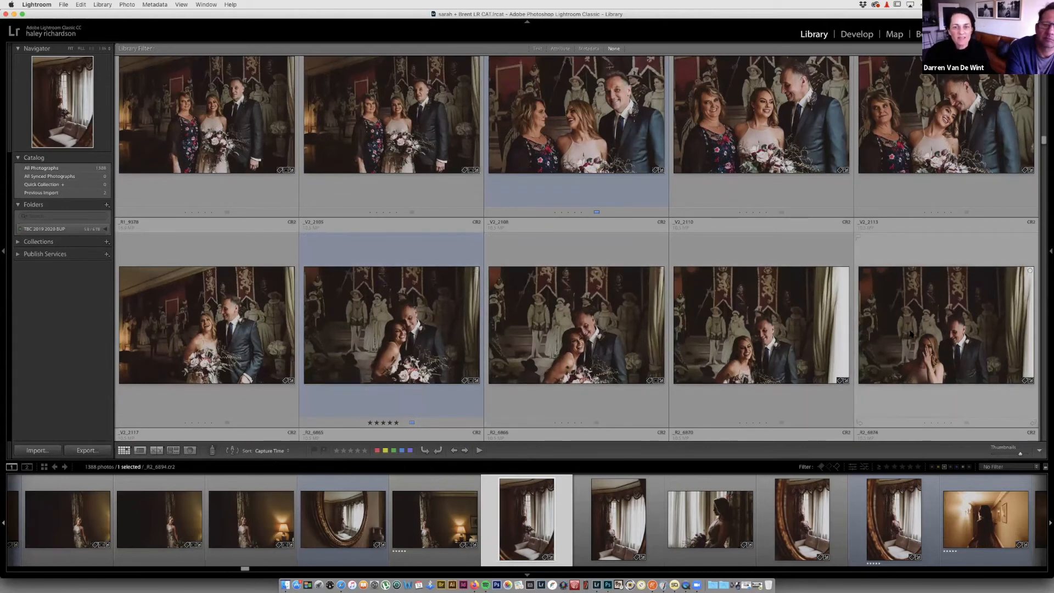
scroll(911, 333, down, 2)
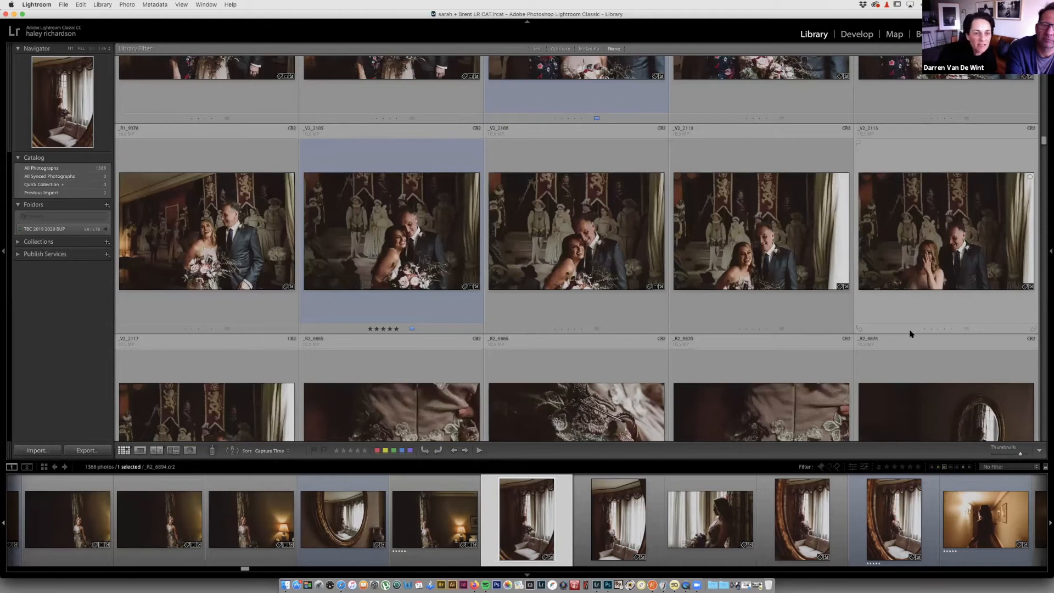
scroll(910, 334, down, 1)
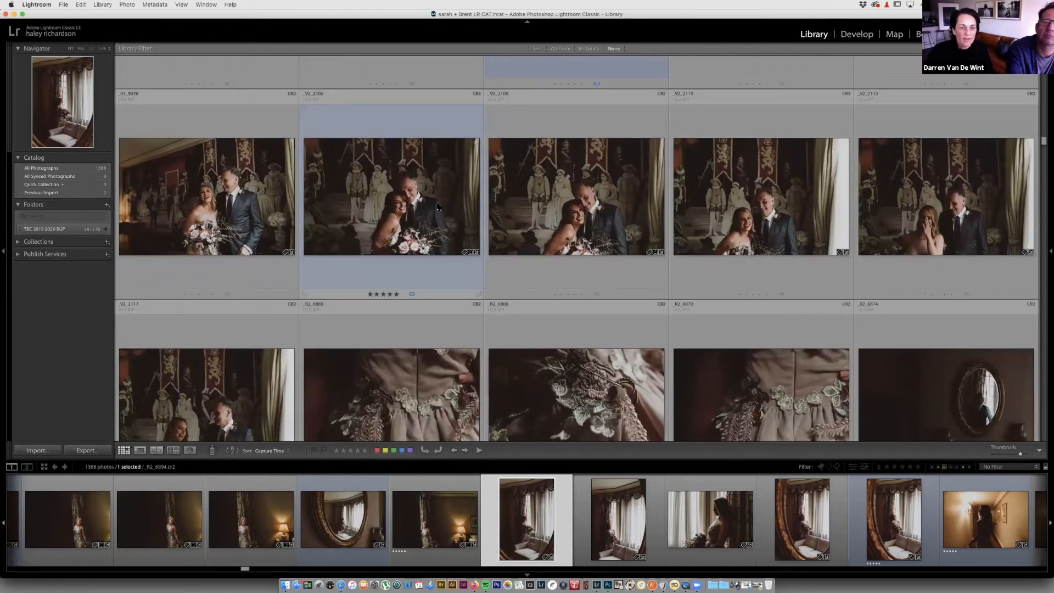
click(428, 211)
super+click(546, 210)
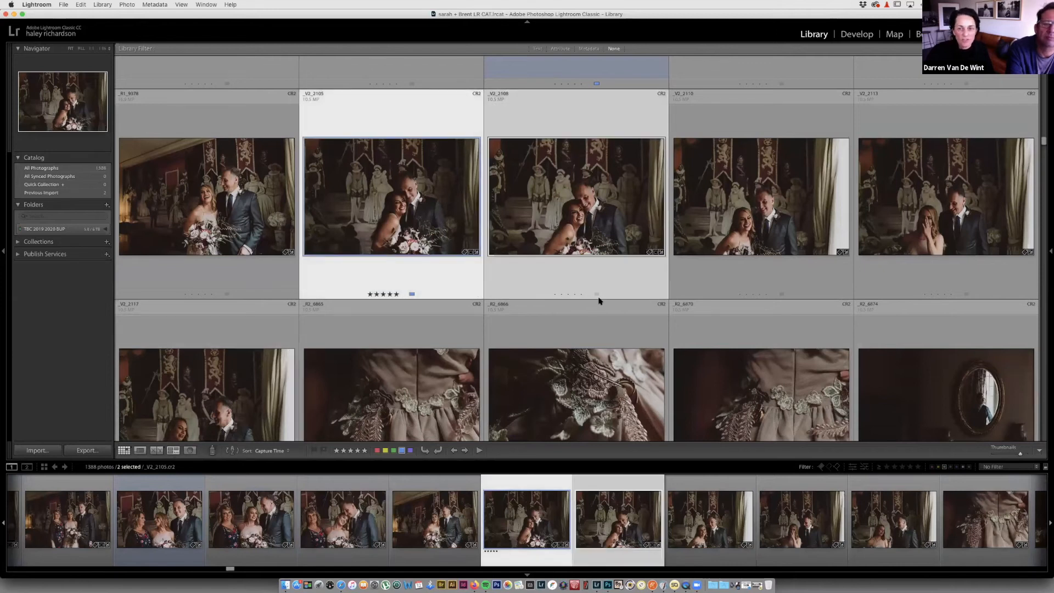
Step: Compare the two portraits in Survey view, step through them, and return to Grid
key(n)
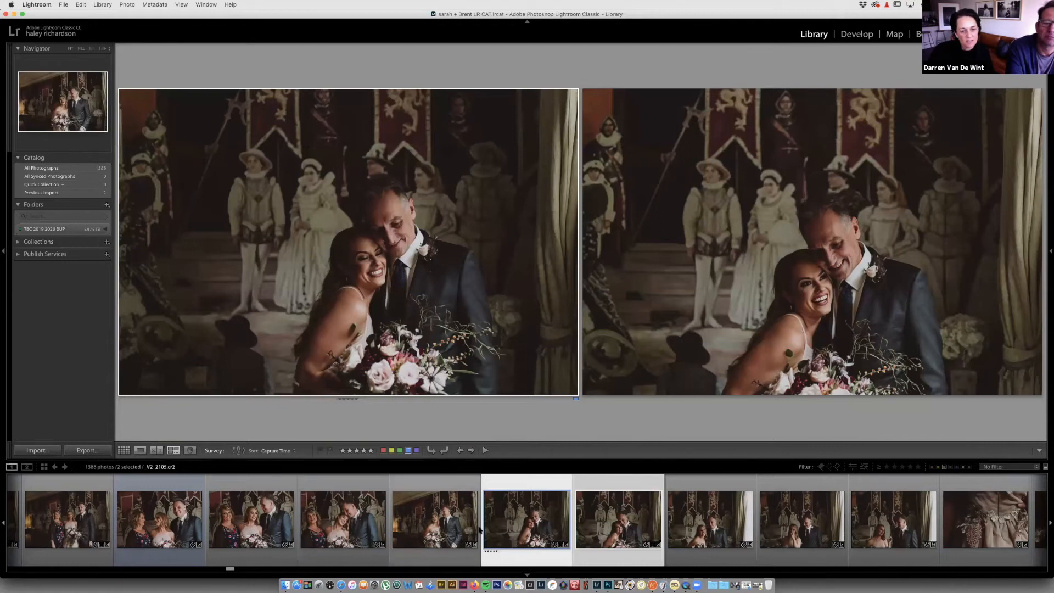
key(Left)
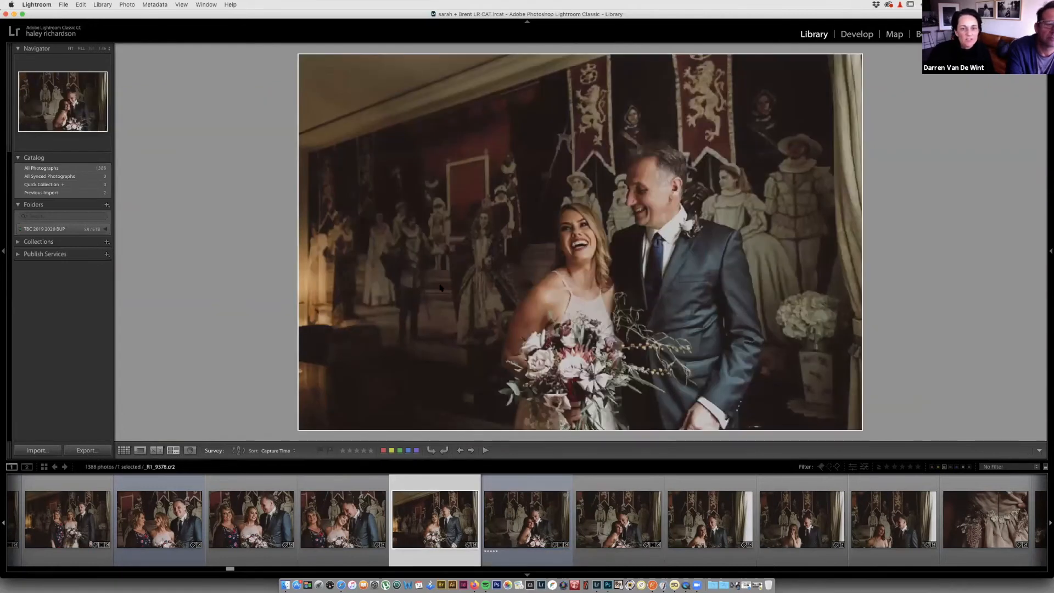
key(Right)
key(g)
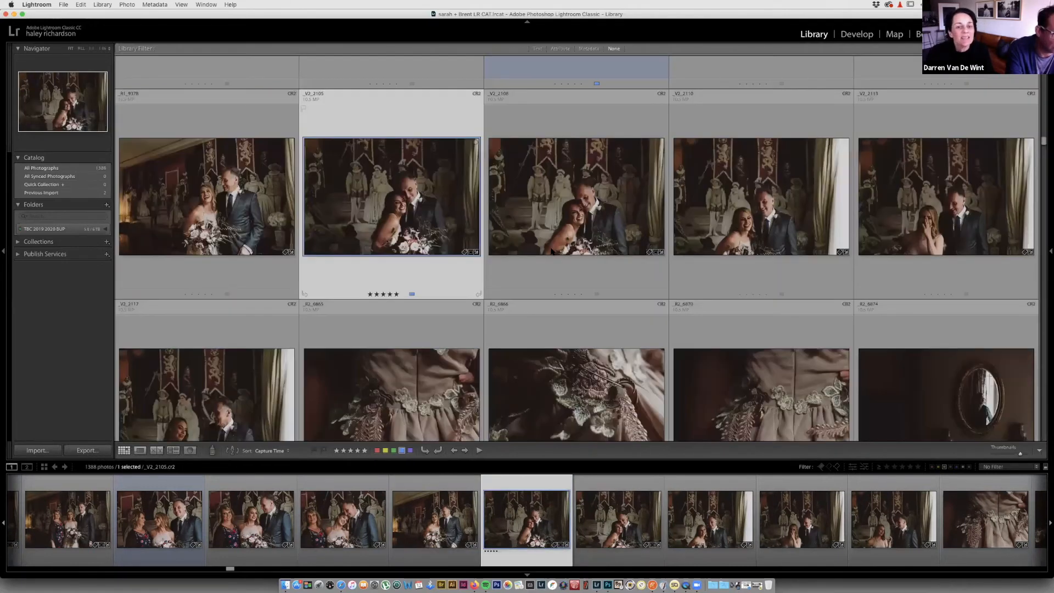
Step: Look through the earlier bridal photos full size in Loupe view, then return to Grid
scroll(552, 251, up, 3)
scroll(551, 251, up, 2)
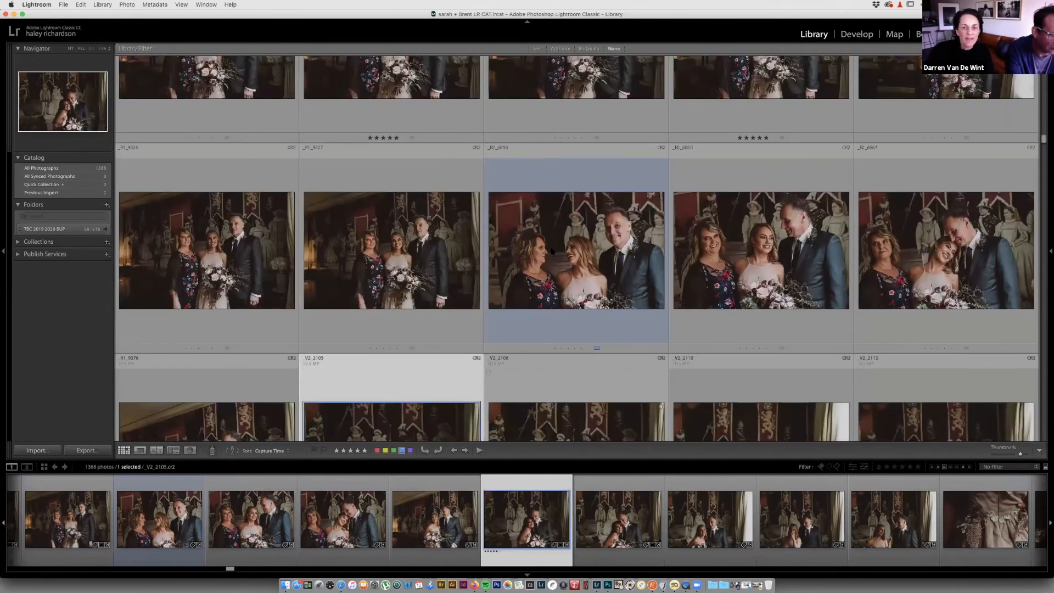
scroll(552, 251, up, 6)
scroll(431, 231, up, 2)
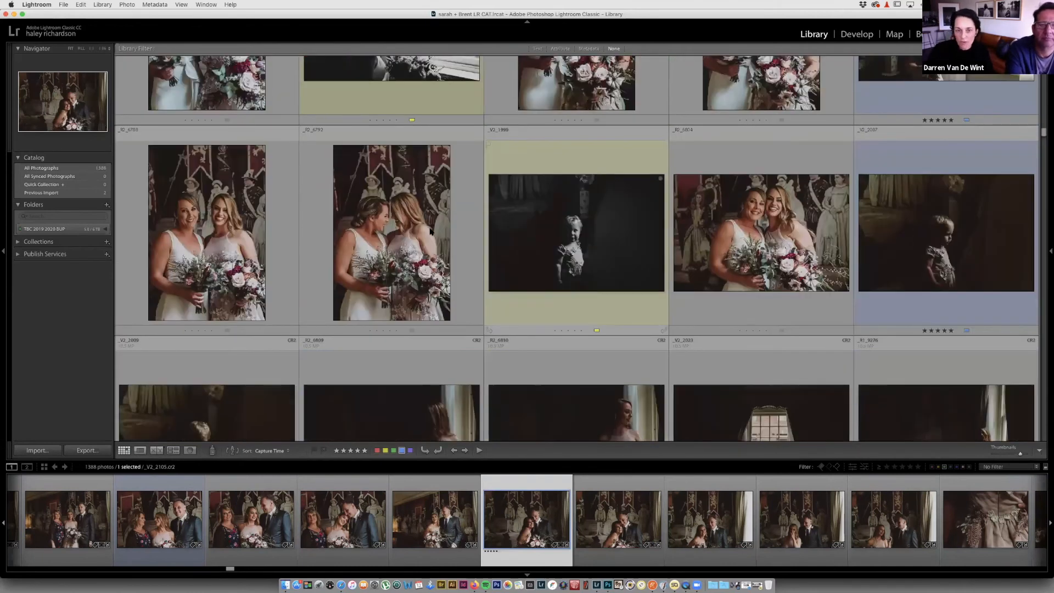
click(430, 231)
key(Right)
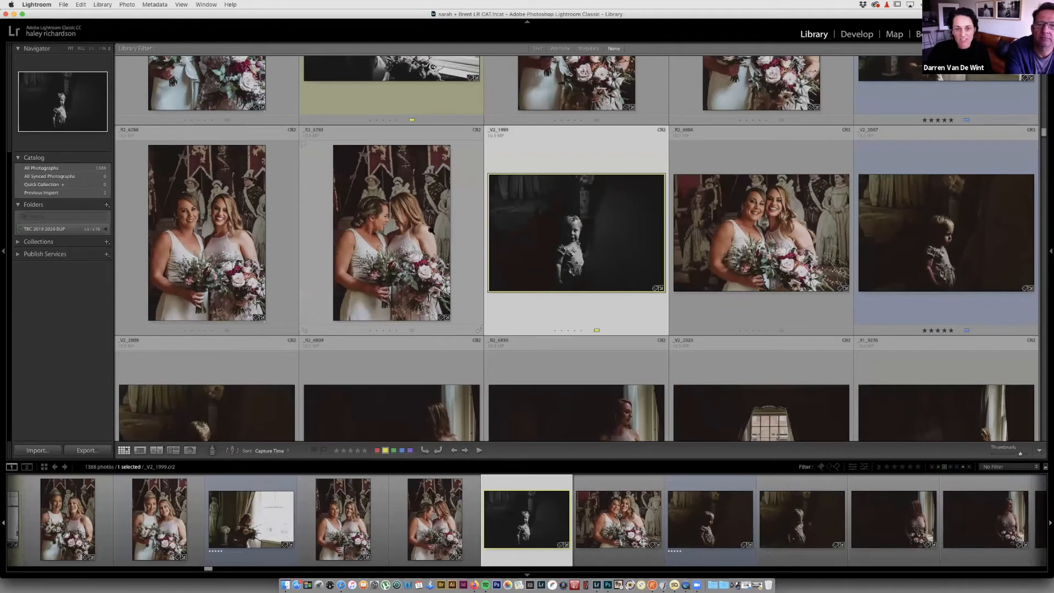
key(e)
key(Right)
key(Right)
key(Right)
key(Right)
key(Right)
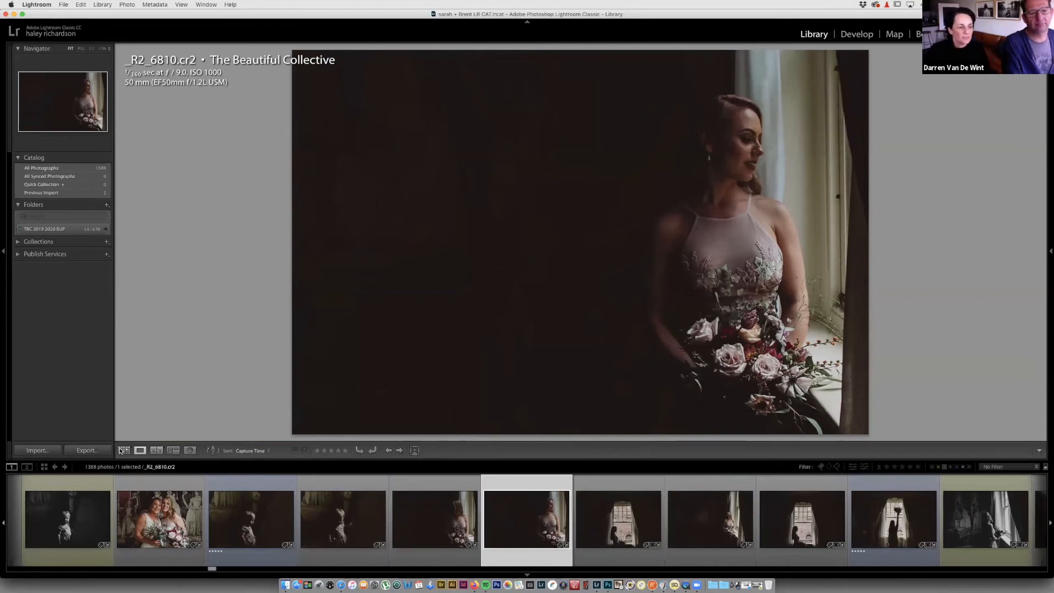
key(g)
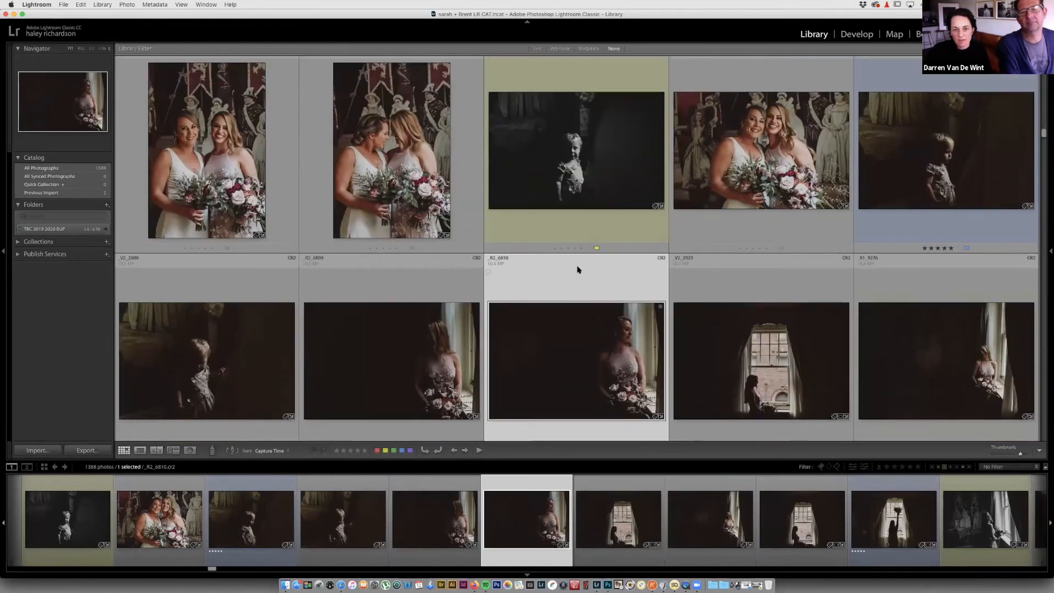
scroll(577, 270, up, 8)
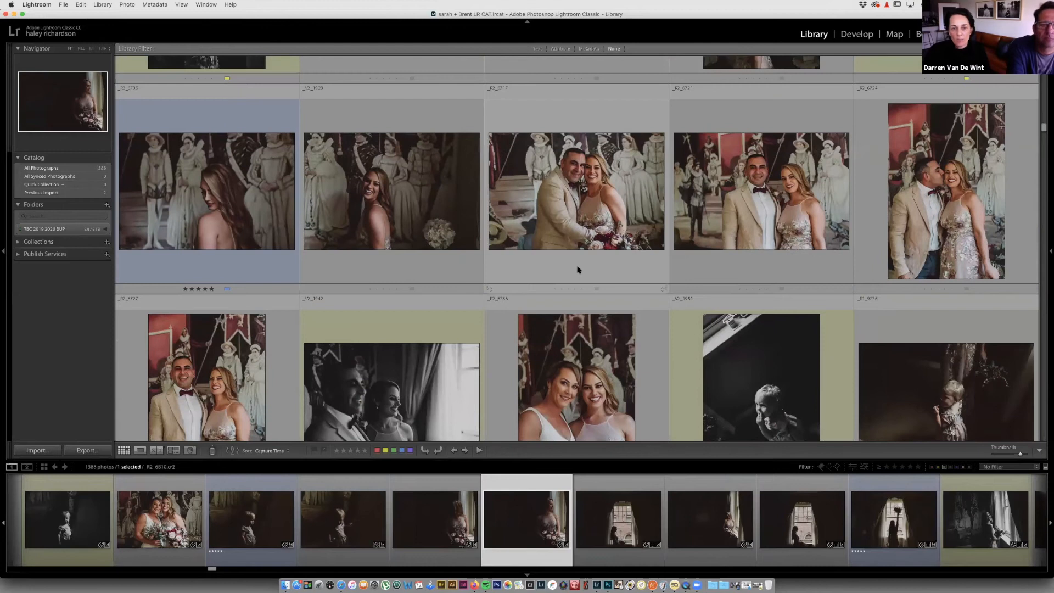
scroll(578, 270, up, 10)
scroll(677, 452, up, 10)
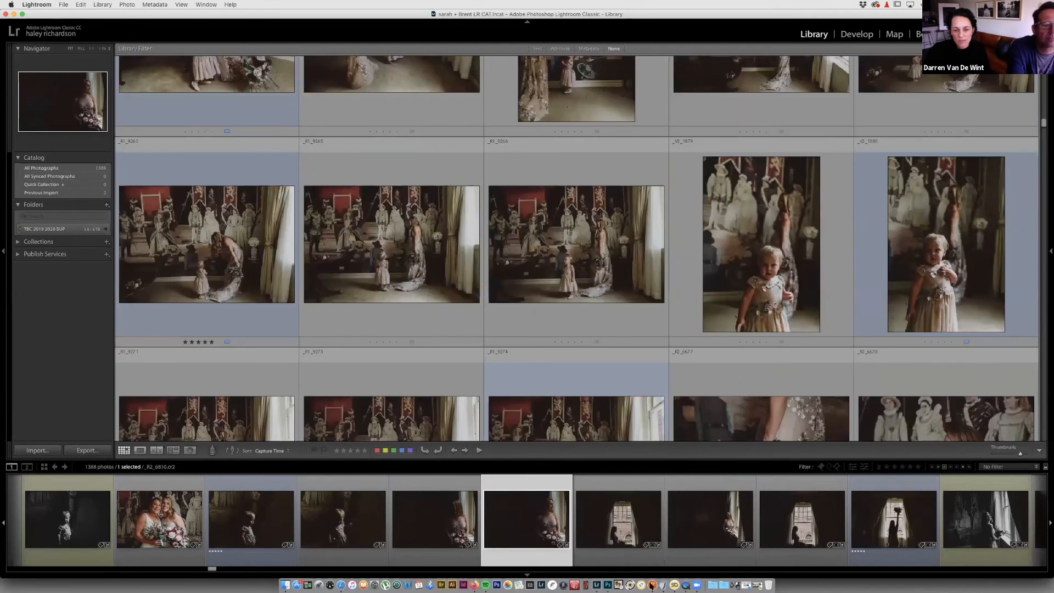
scroll(741, 365, up, 10)
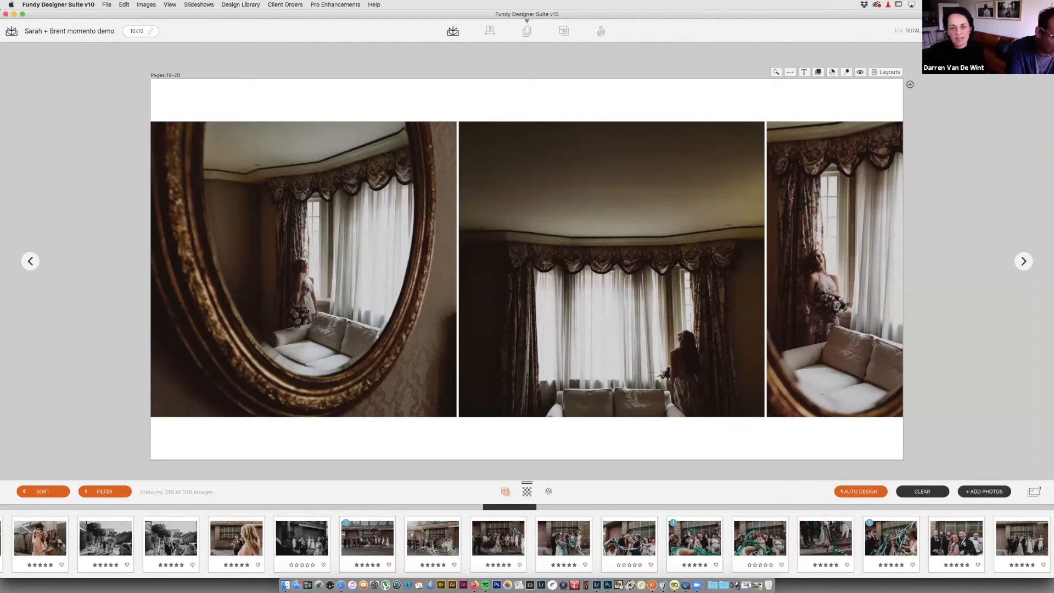
Step: Switch to the spreads overview and scroll down to the final dark Pages 91-92 spread
key(Escape)
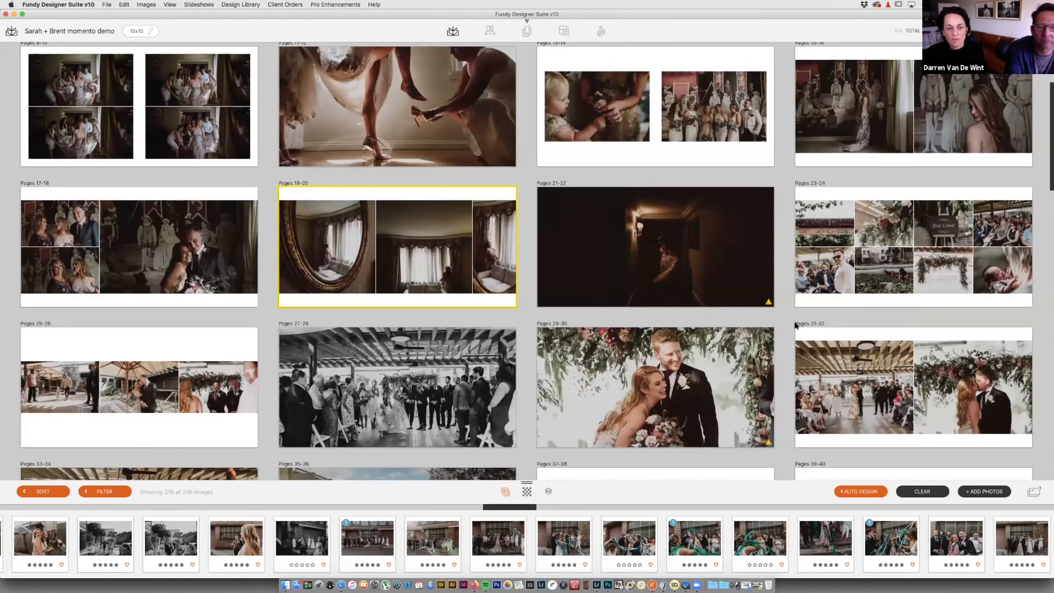
scroll(796, 325, down, 2)
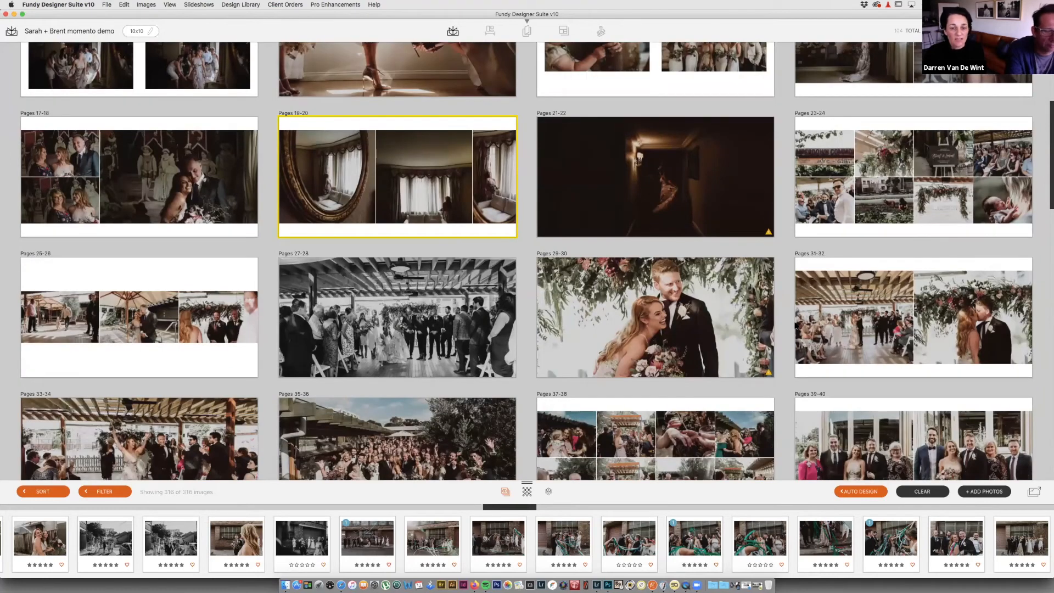
scroll(796, 325, down, 1)
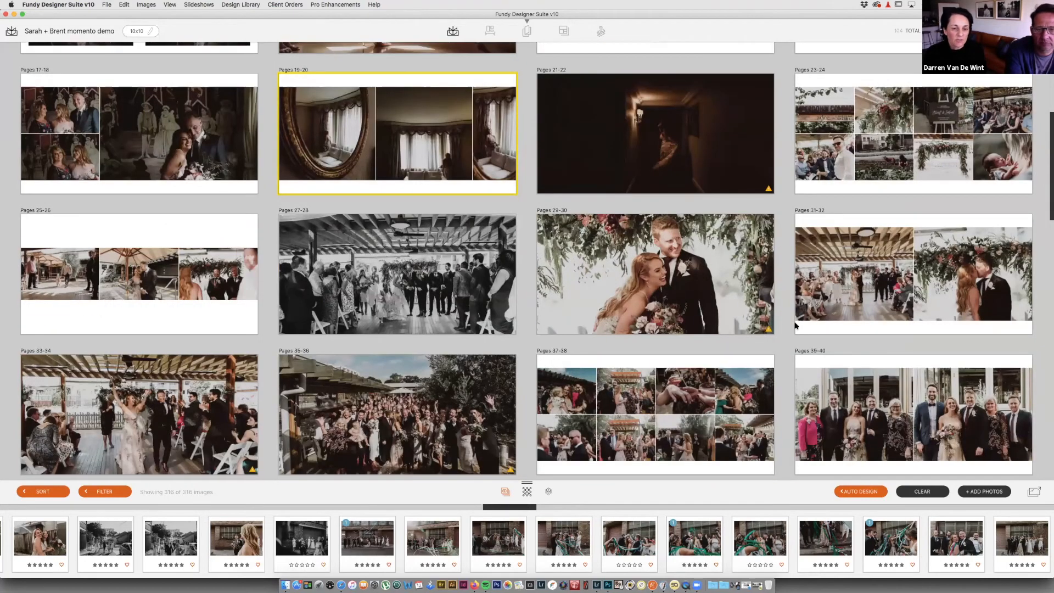
scroll(796, 325, down, 6)
scroll(796, 327, down, 5)
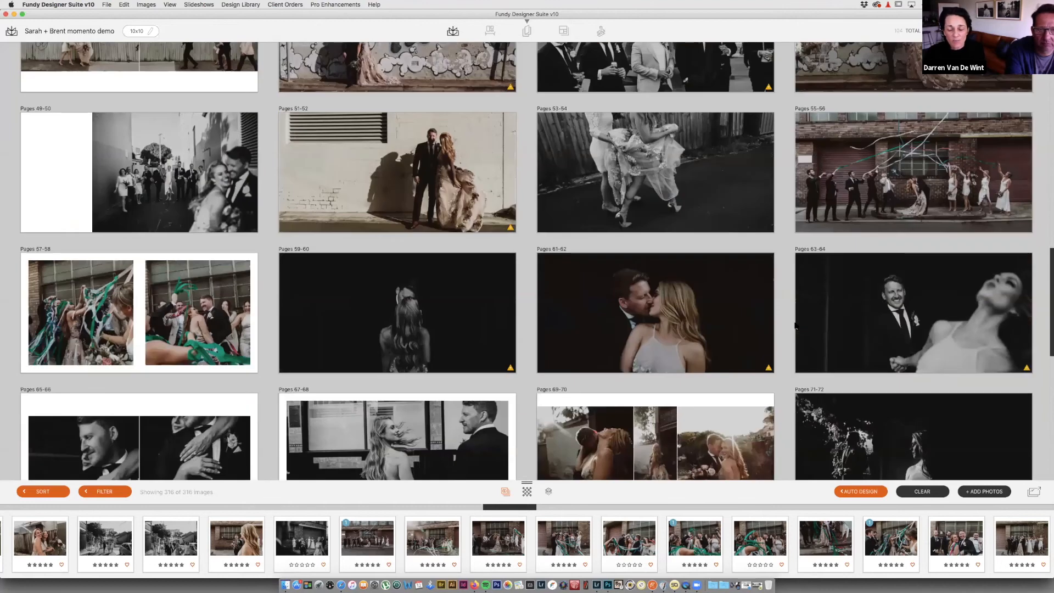
scroll(796, 326, down, 4)
scroll(795, 325, down, 3)
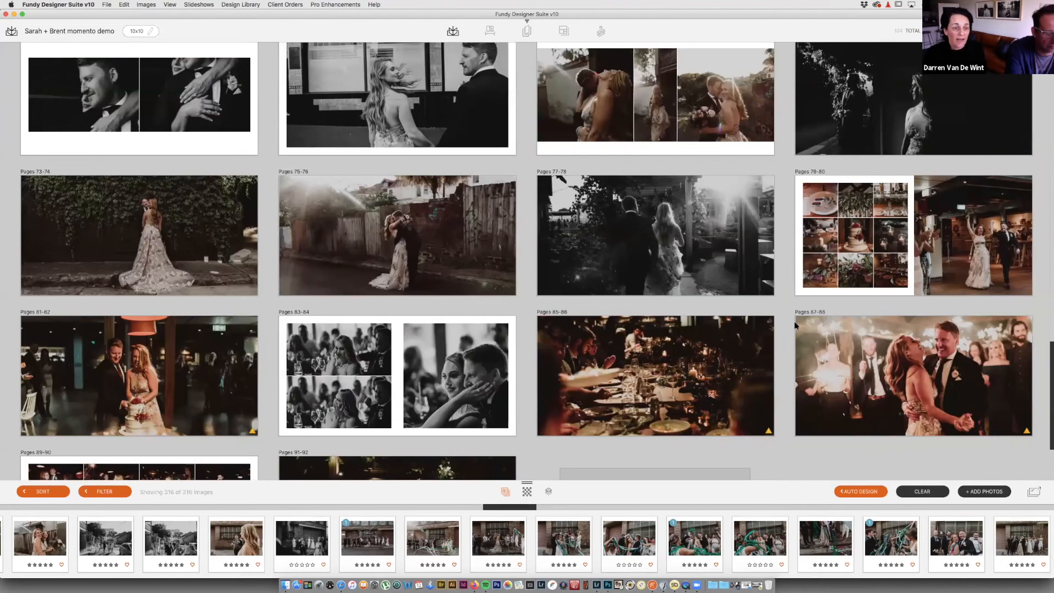
scroll(794, 325, down, 2)
mouse_move(469, 398)
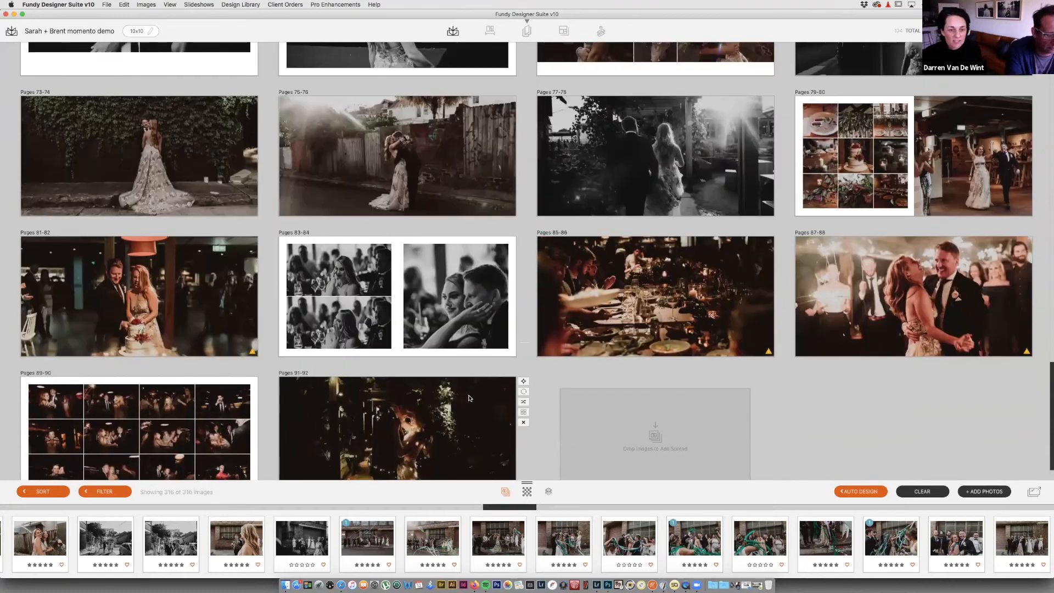
scroll(469, 398, up, 1)
scroll(469, 398, down, 2)
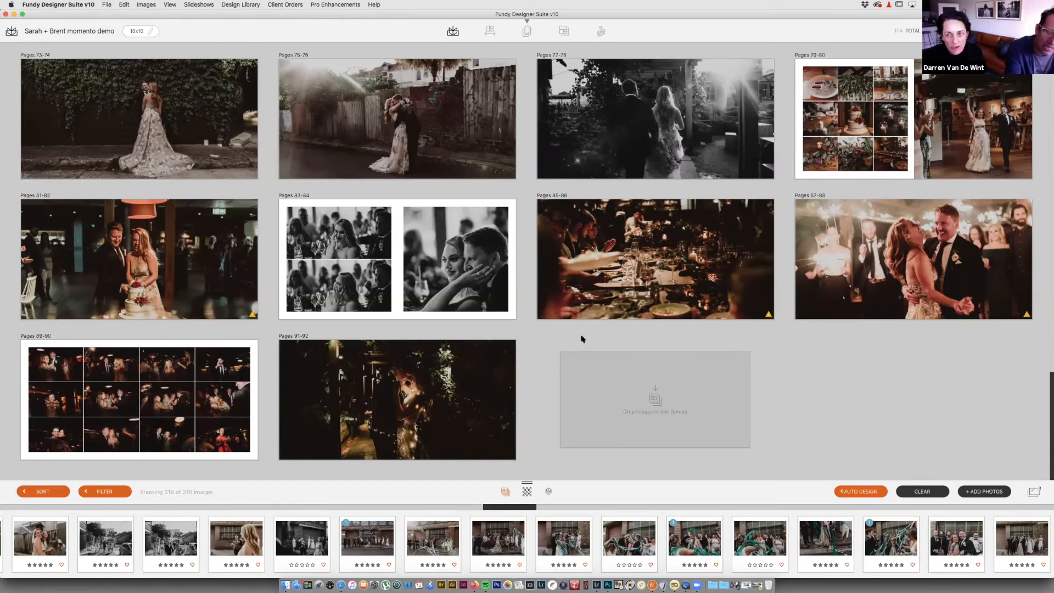
Step: Delete the bride-by-the-ivy-wall spread at Pages 73-74
scroll(582, 339, up, 5)
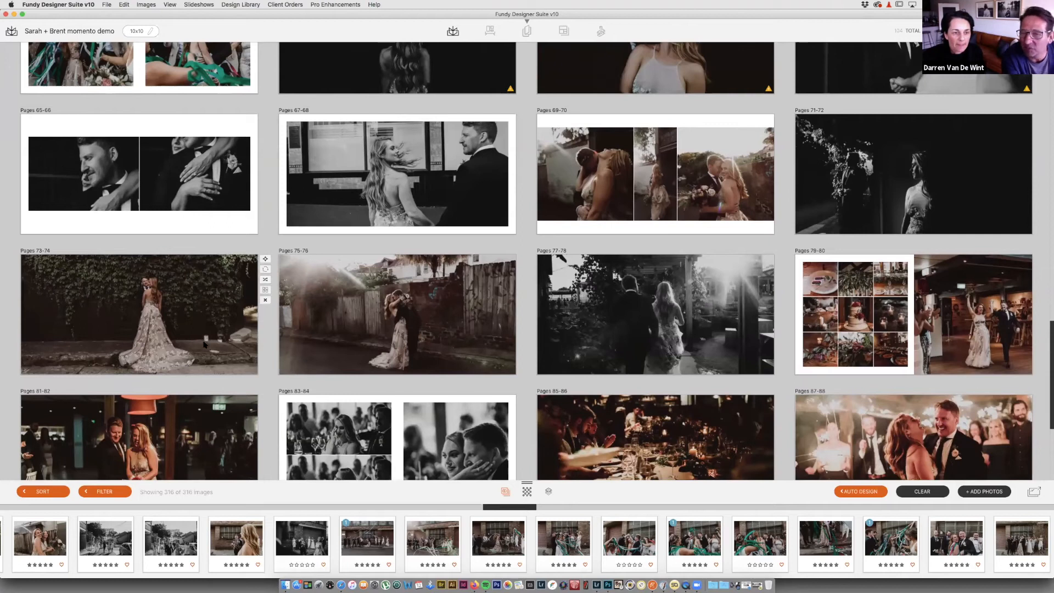
click(266, 301)
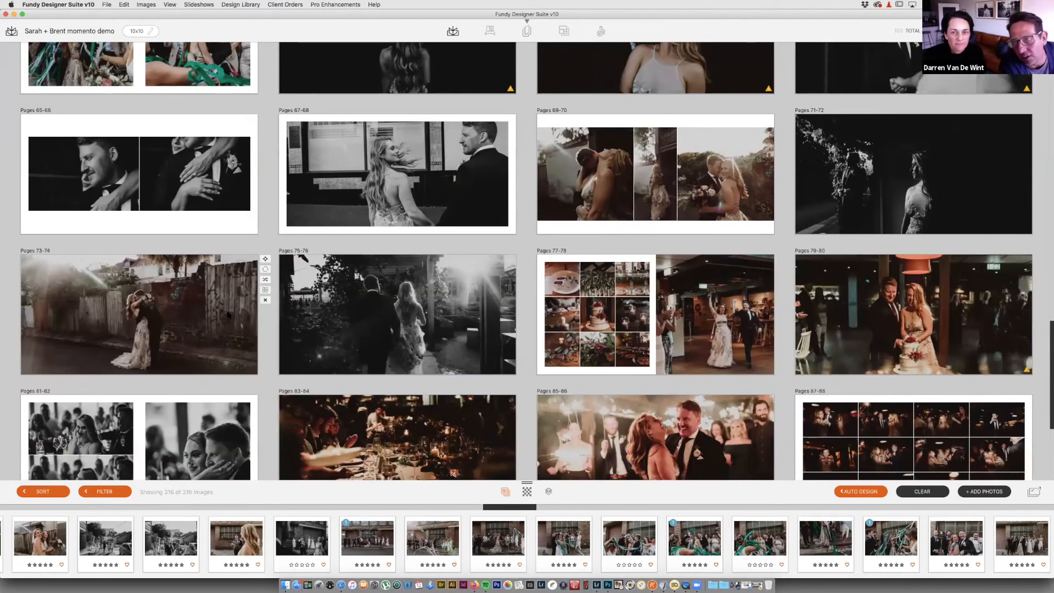
scroll(574, 200, up, 5)
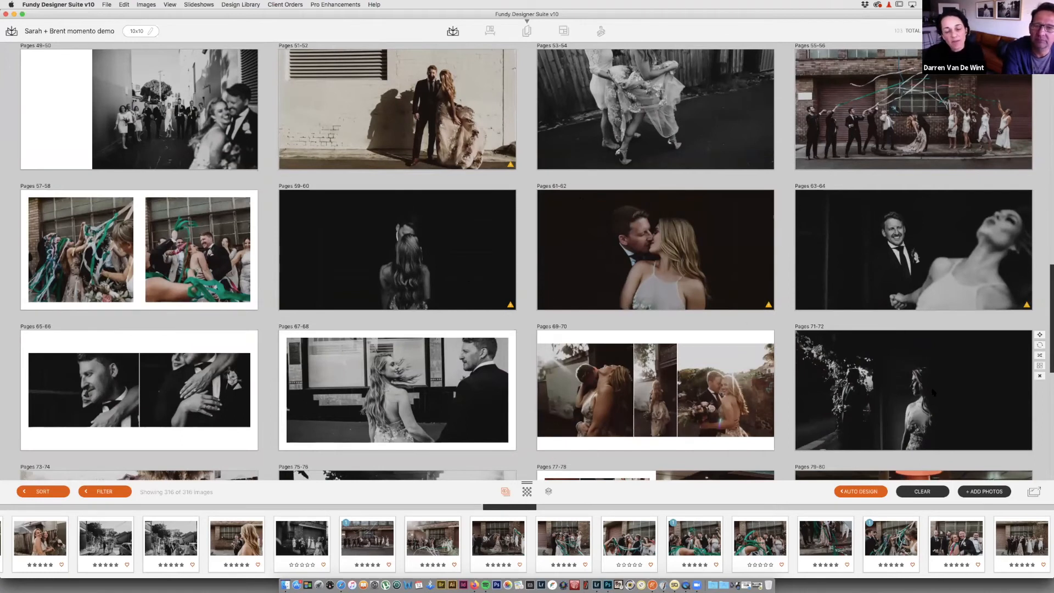
scroll(933, 392, down, 2)
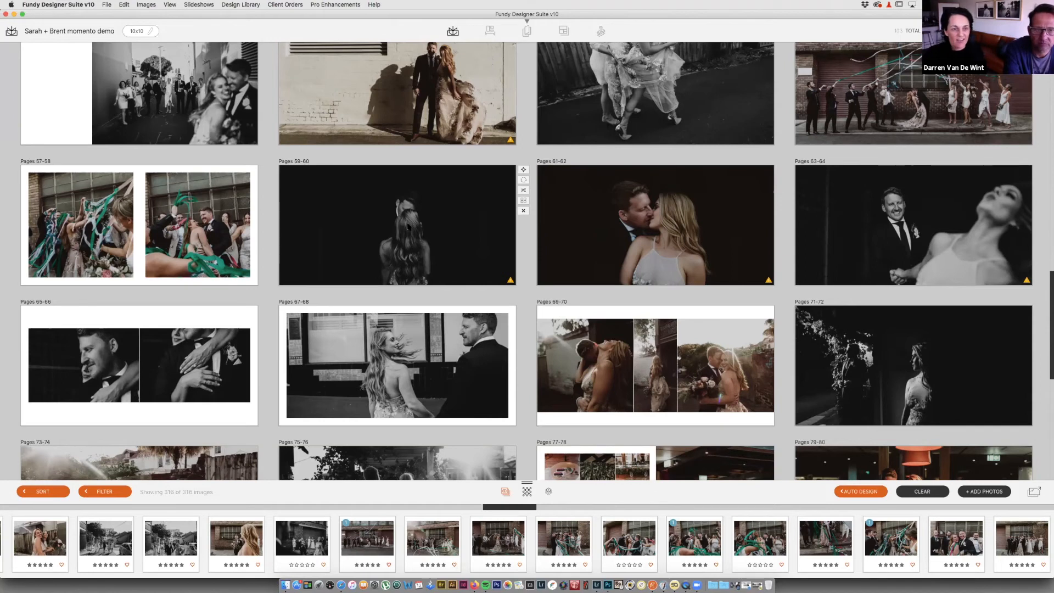
double_click(409, 266)
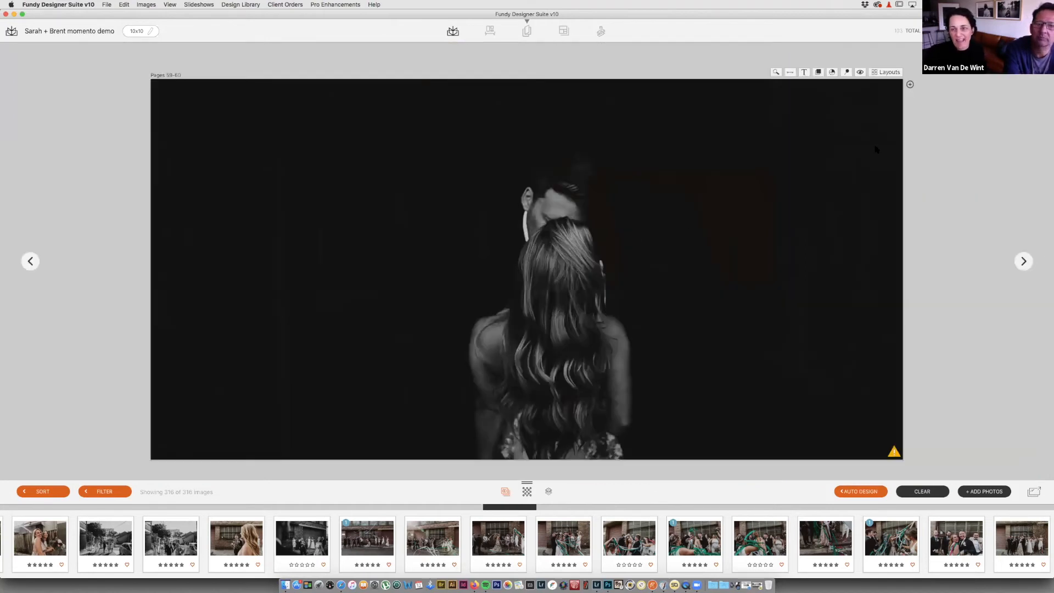
key(Escape)
double_click(645, 225)
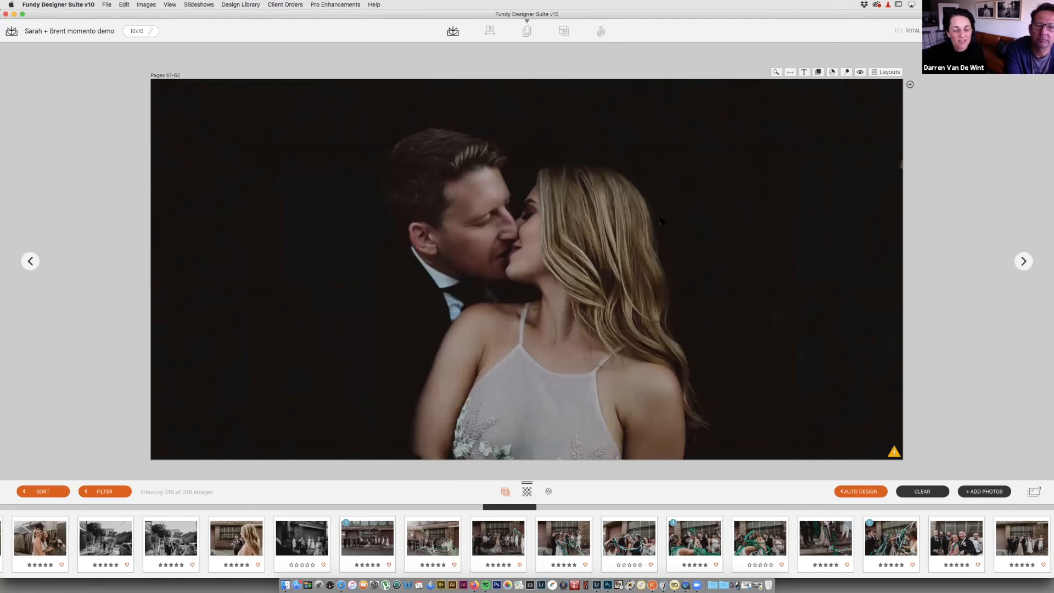
key(Escape)
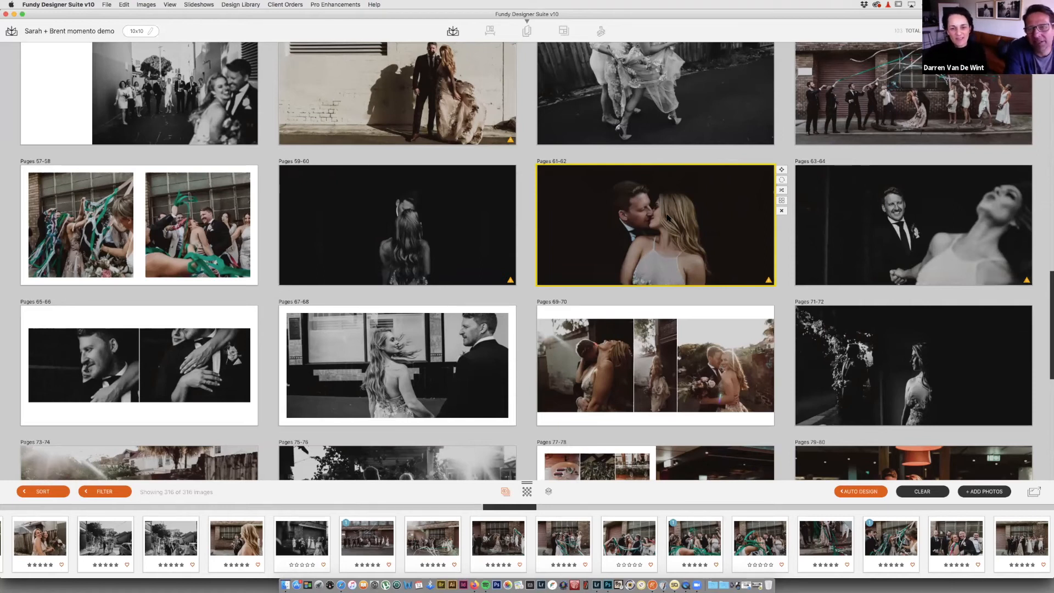
Step: Delete the black-and-white couple-at-the-window spread at Pages 67-68
scroll(667, 218, down, 3)
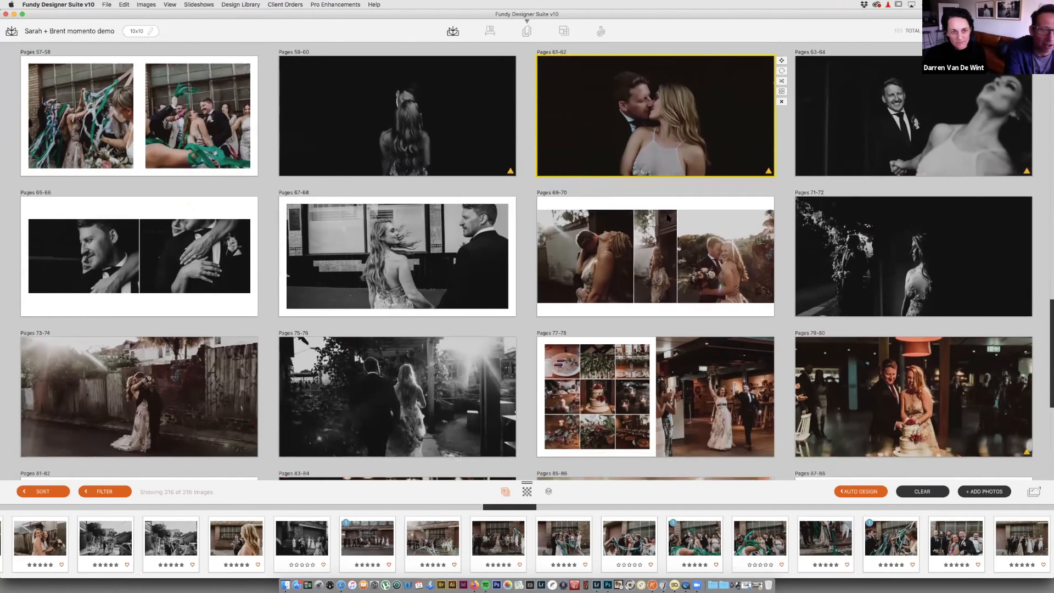
mouse_move(513, 242)
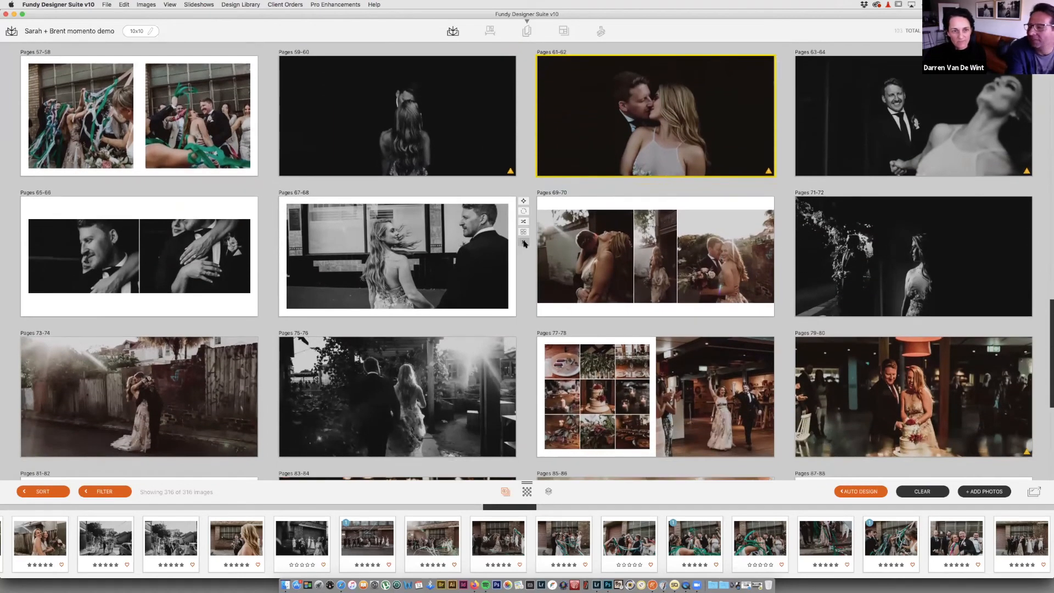
mouse_move(1039, 243)
mouse_move(639, 281)
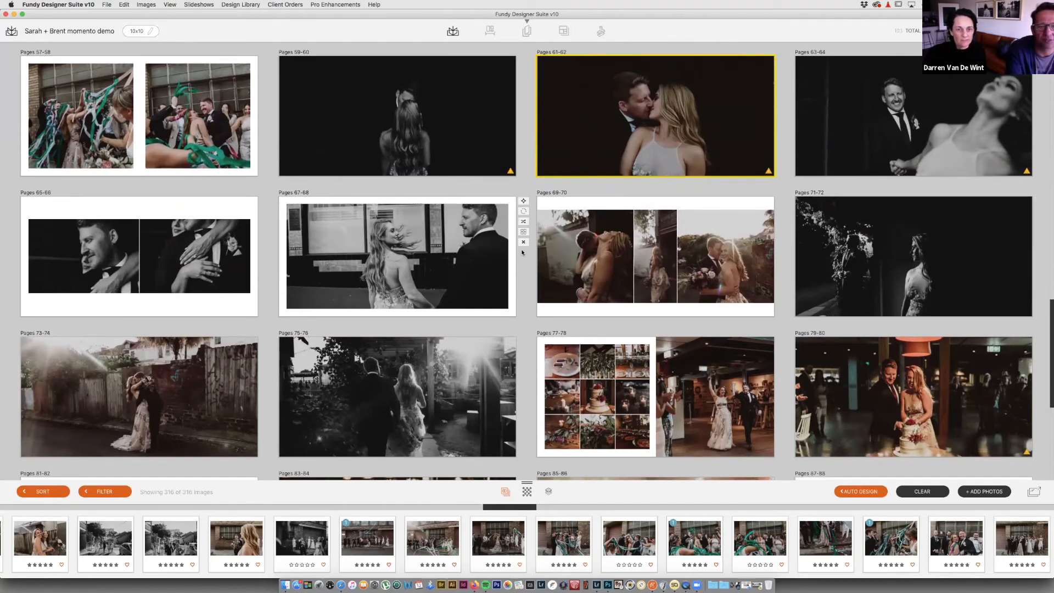
click(523, 242)
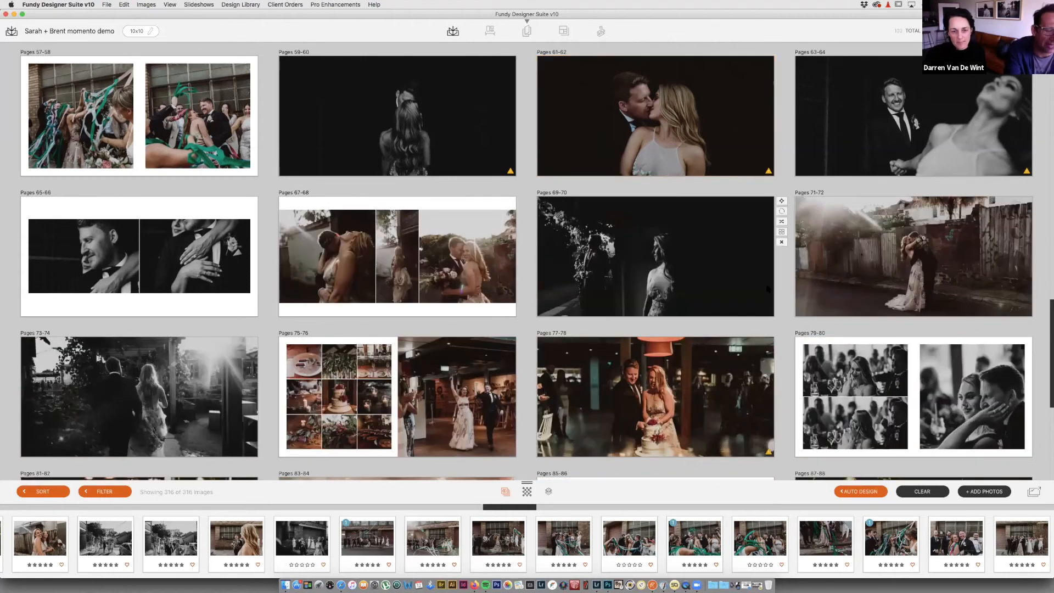
Step: Review the remaining spreads and scroll back up to the top of the album
scroll(767, 288, down, 3)
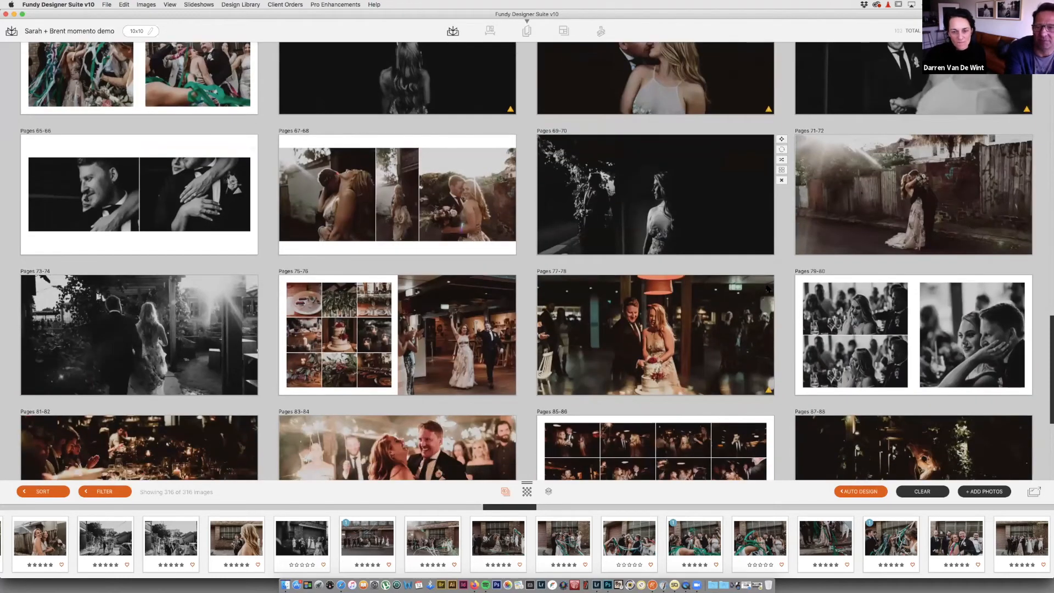
scroll(767, 288, down, 2)
scroll(768, 288, down, 3)
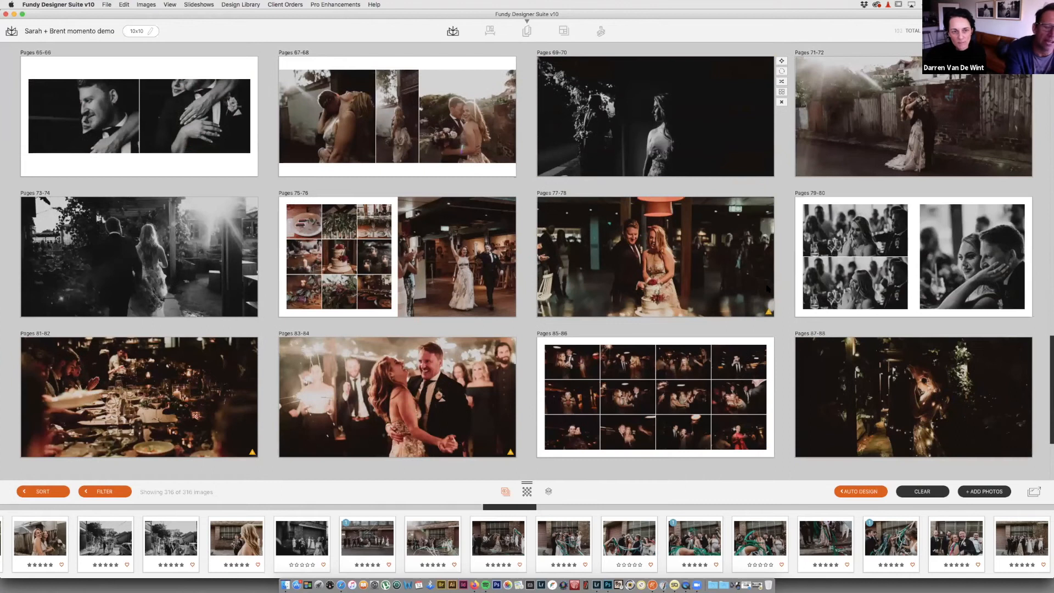
scroll(768, 289, up, 7)
scroll(767, 288, up, 7)
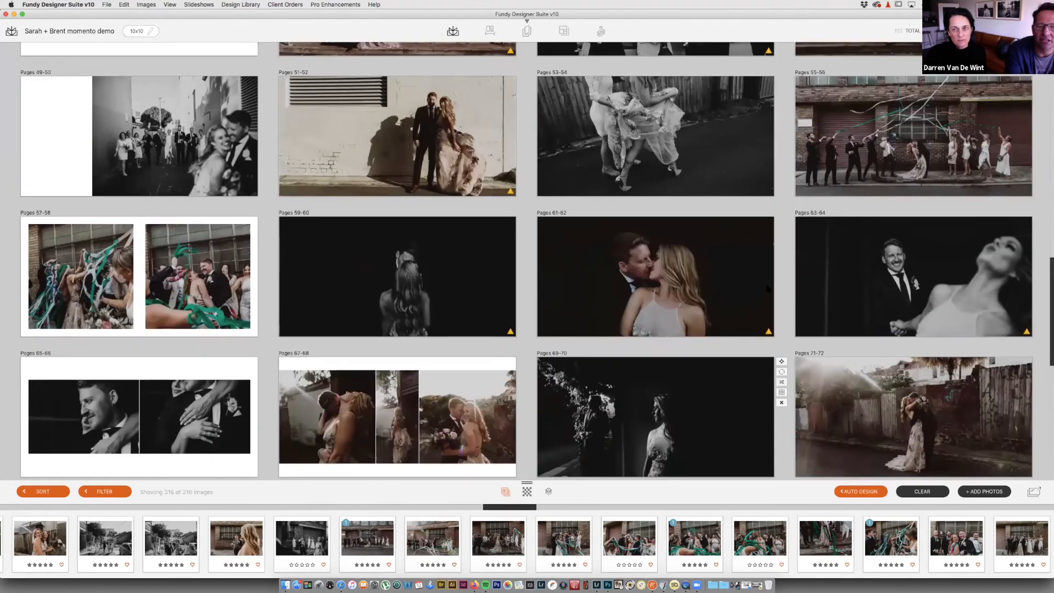
scroll(767, 288, up, 2)
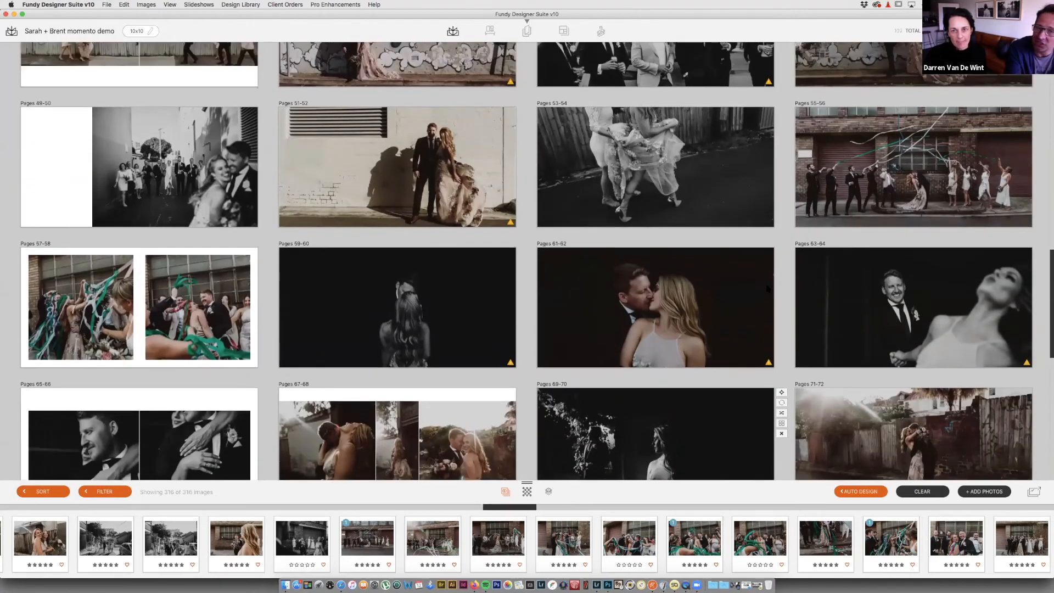
scroll(768, 288, up, 10)
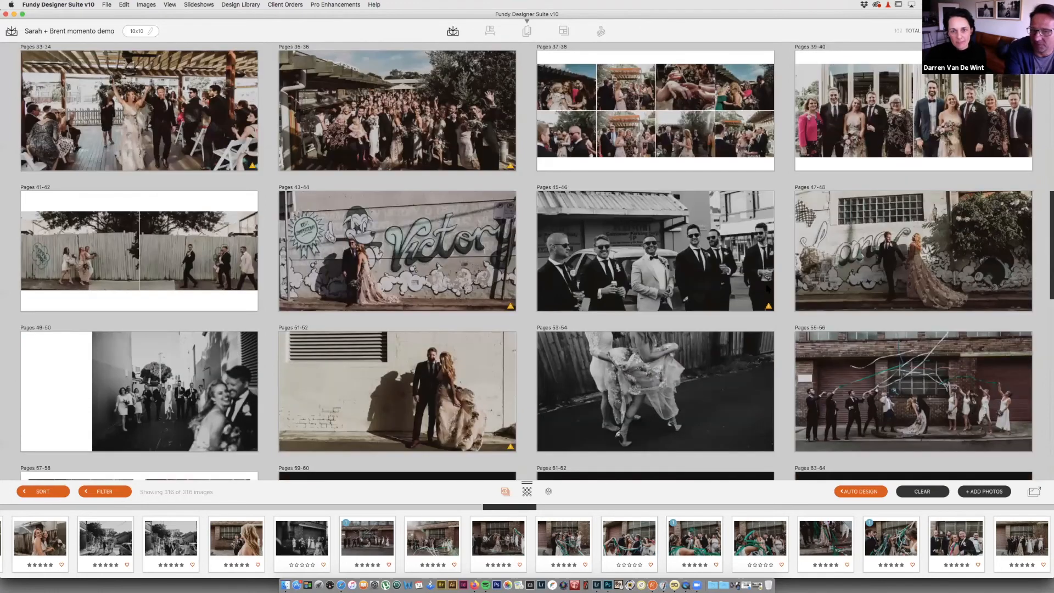
scroll(767, 288, up, 8)
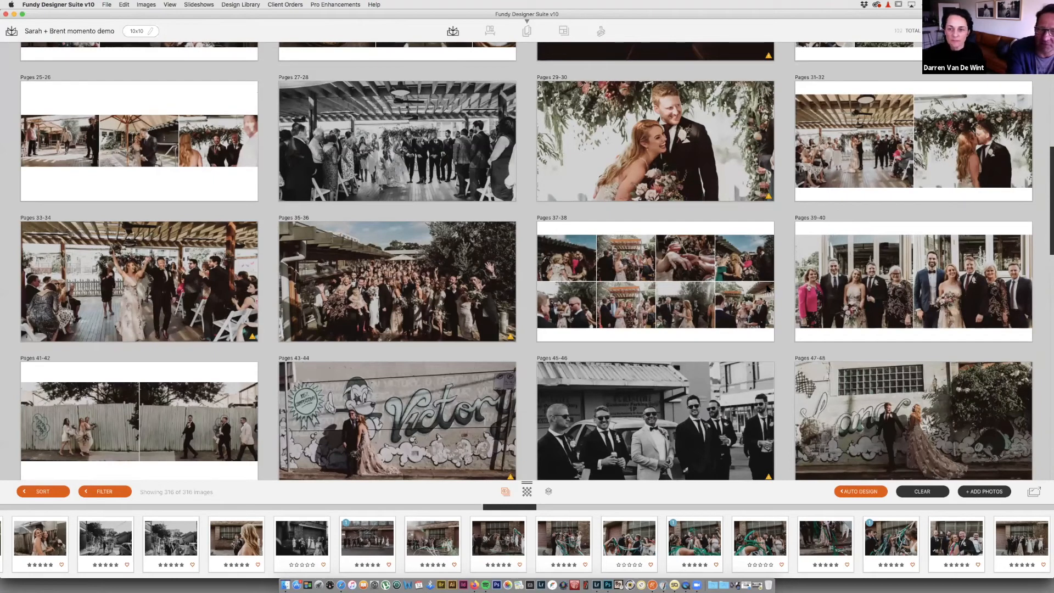
mouse_move(823, 286)
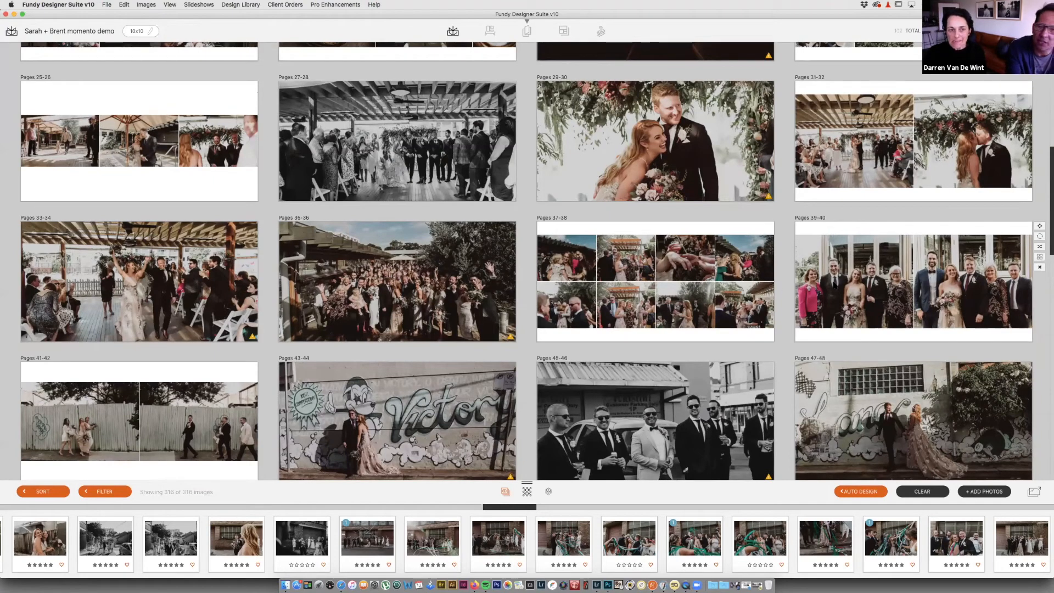
mouse_move(736, 280)
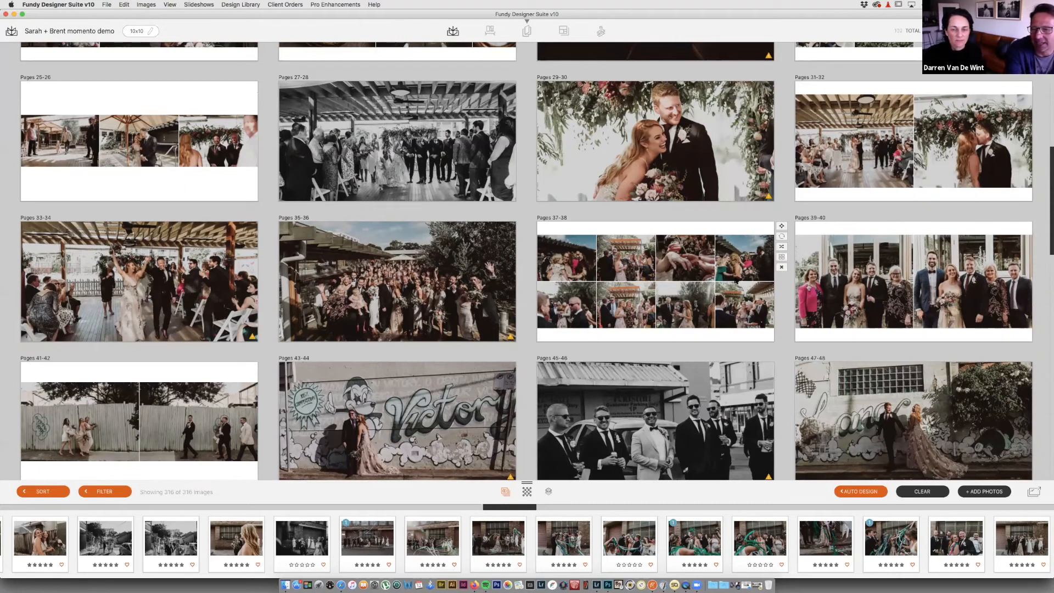
scroll(735, 280, down, 1)
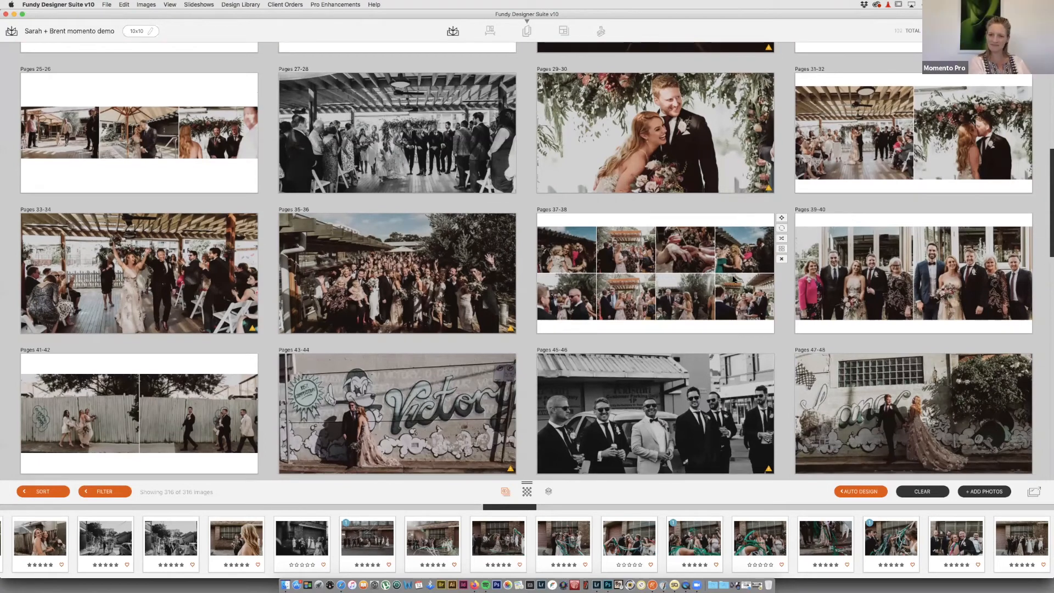
scroll(734, 279, down, 5)
scroll(777, 244, down, 6)
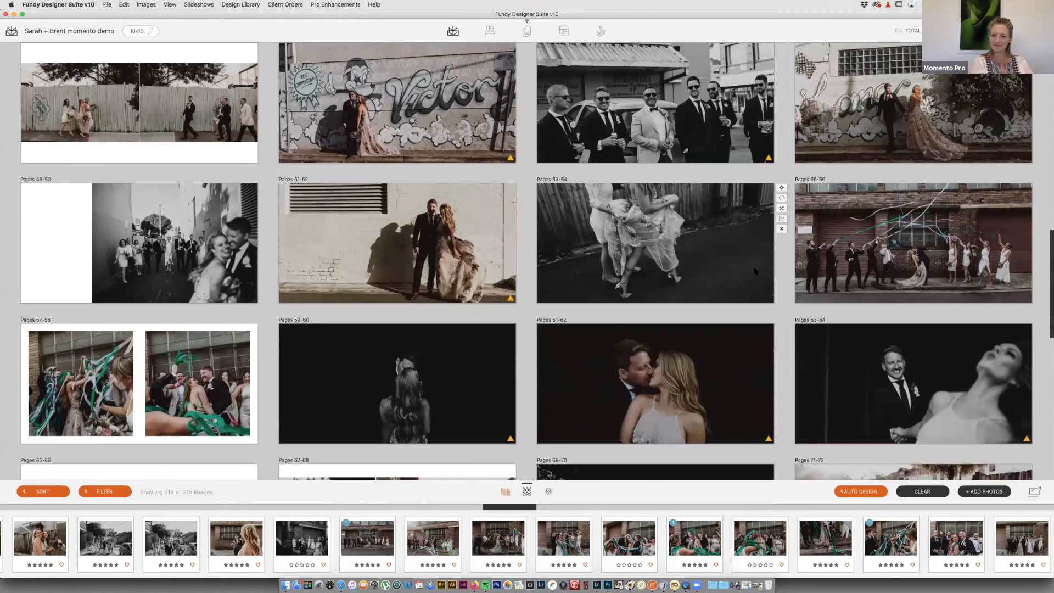
scroll(755, 270, down, 2)
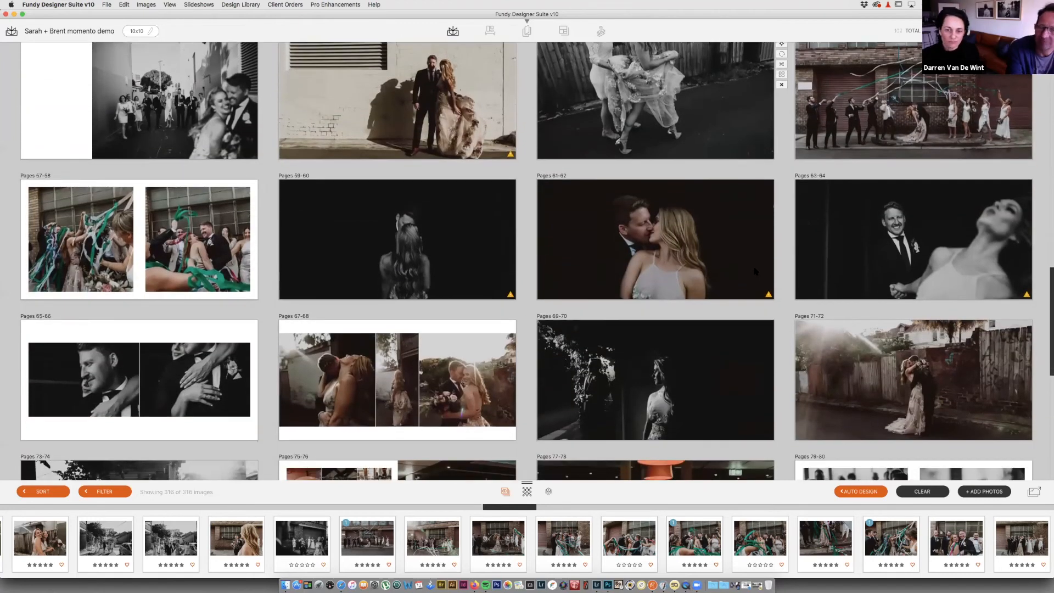
scroll(755, 271, down, 2)
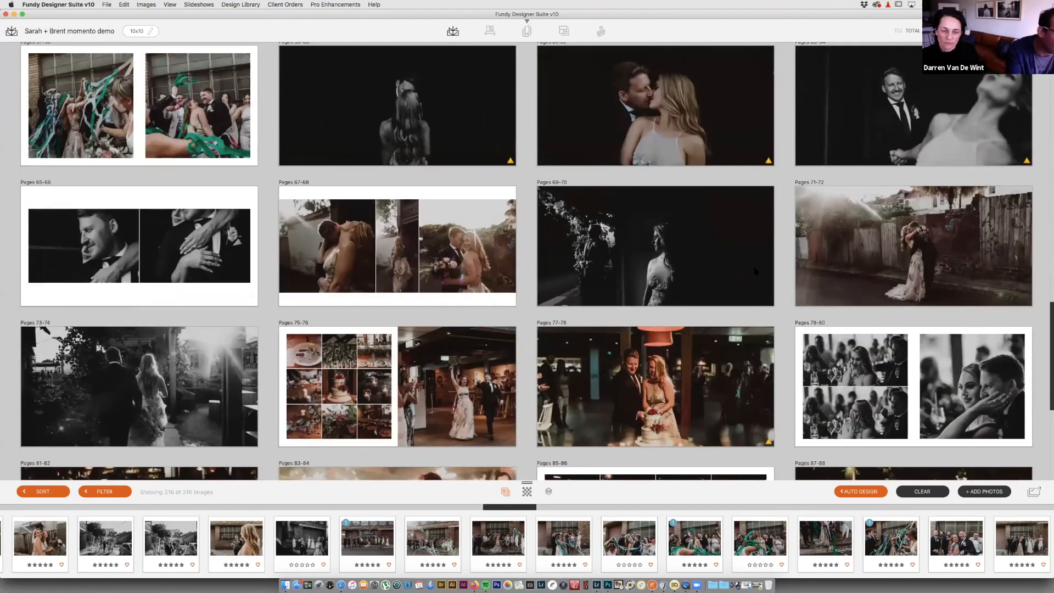
scroll(754, 271, down, 4)
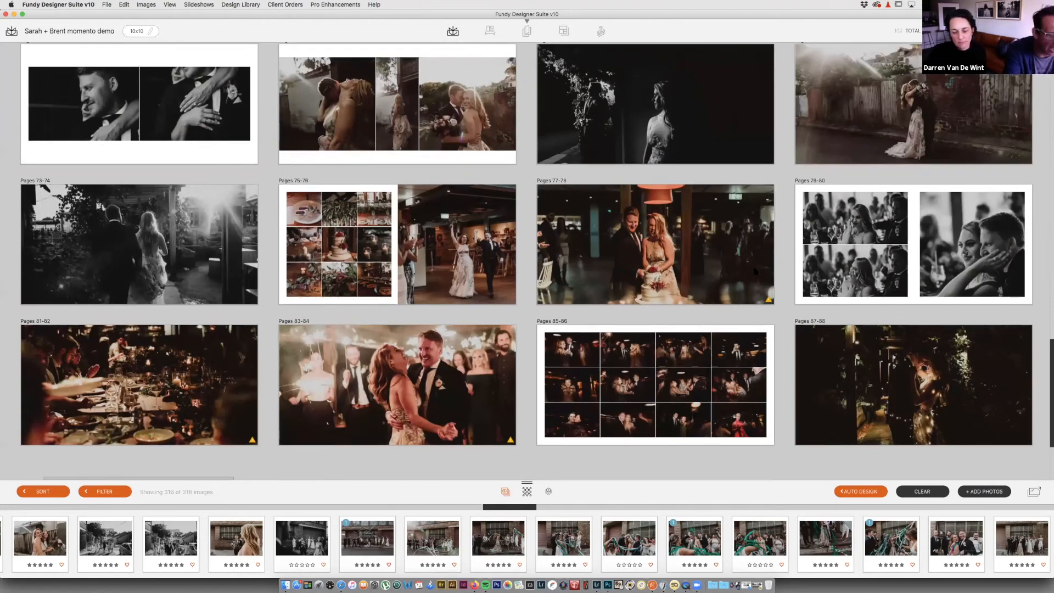
scroll(754, 271, up, 1)
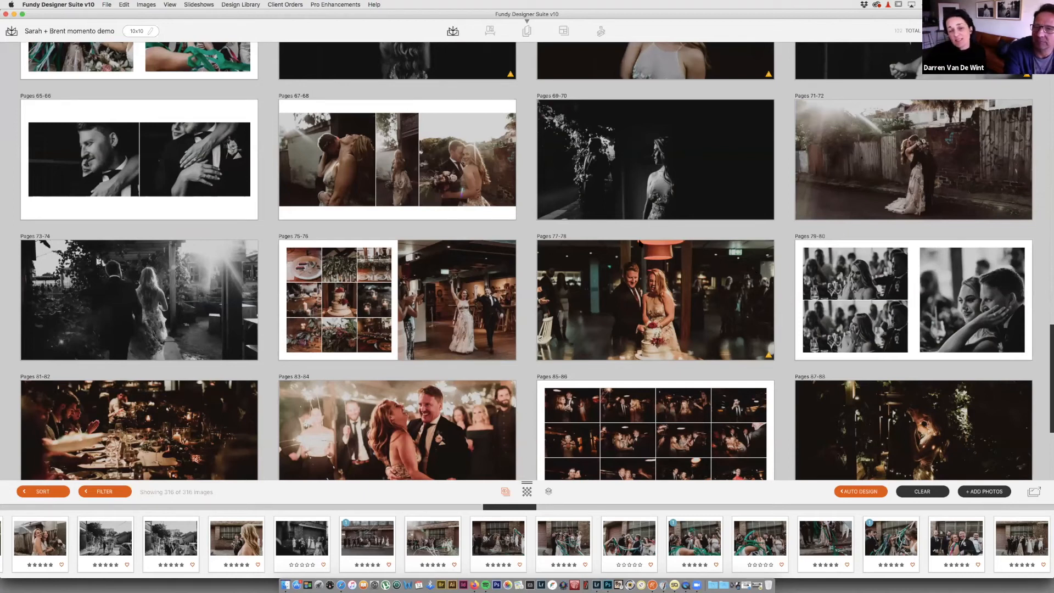
scroll(639, 243, up, 5)
scroll(639, 243, up, 9)
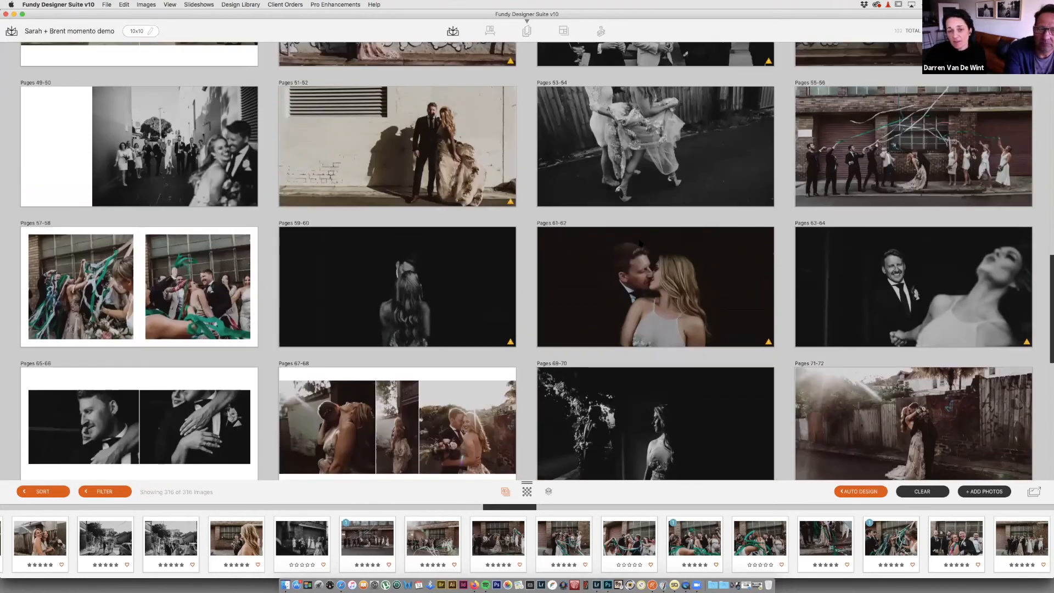
scroll(639, 244, up, 13)
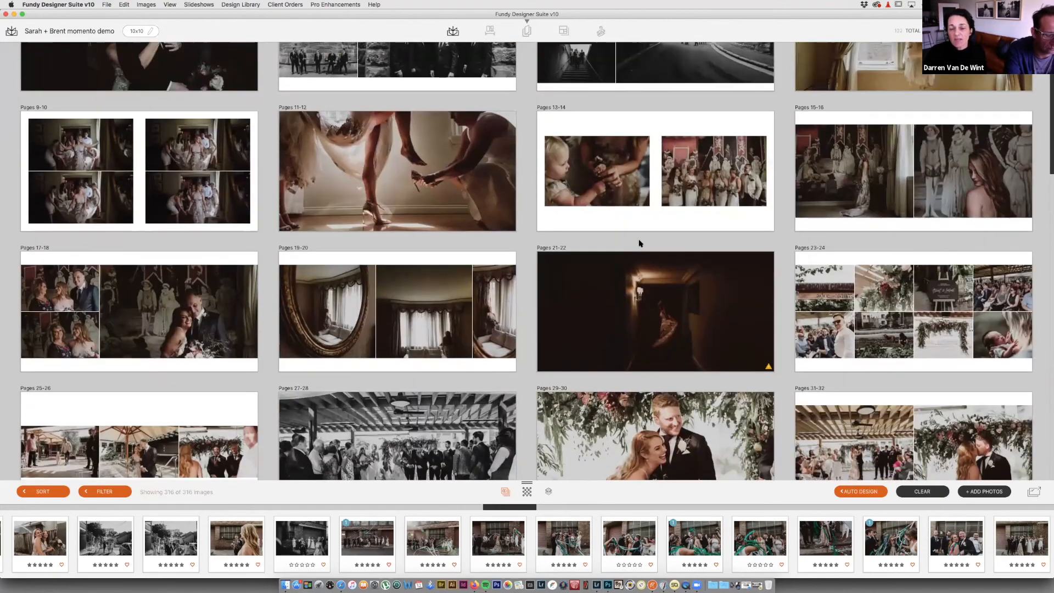
scroll(640, 243, up, 3)
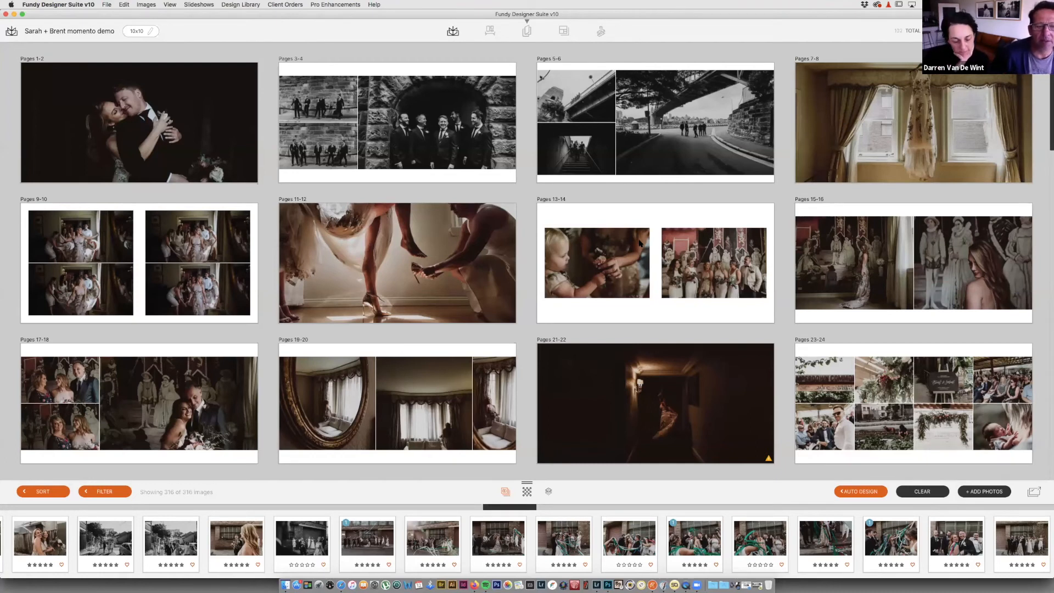
mouse_move(626, 243)
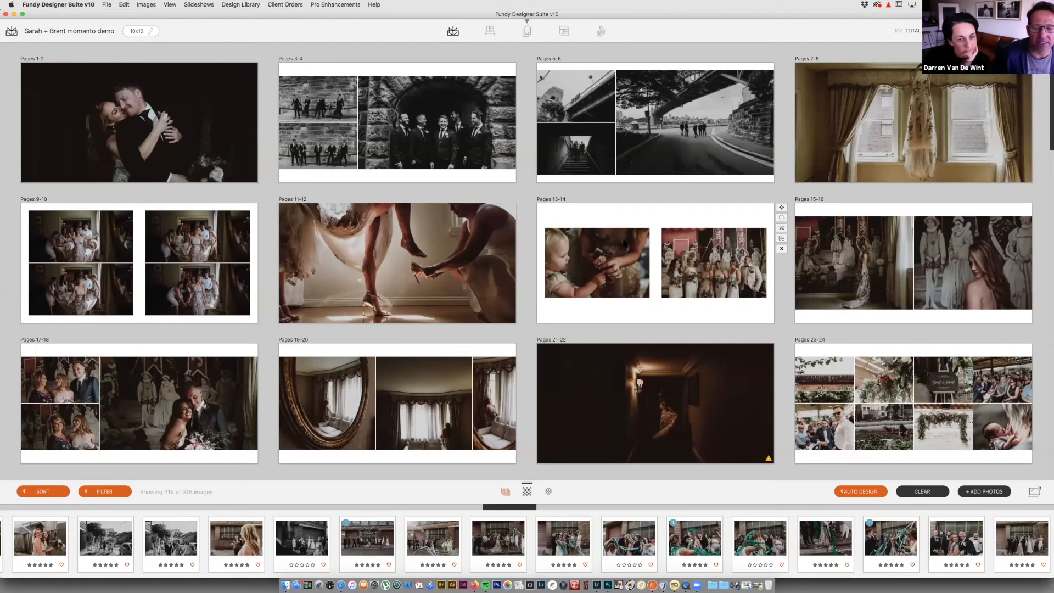
scroll(624, 243, down, 2)
scroll(625, 243, down, 3)
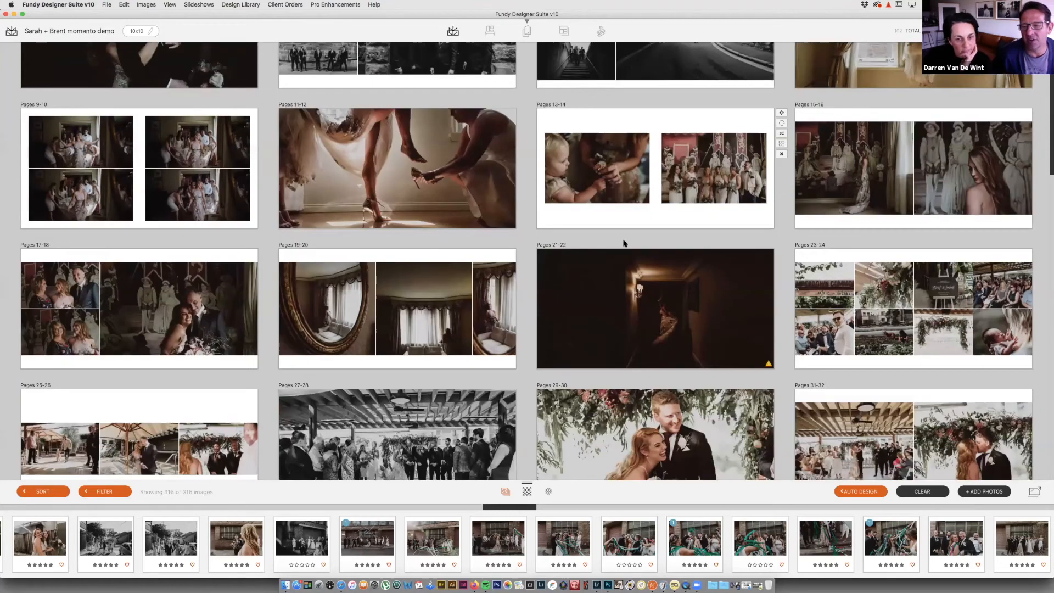
scroll(625, 243, down, 3)
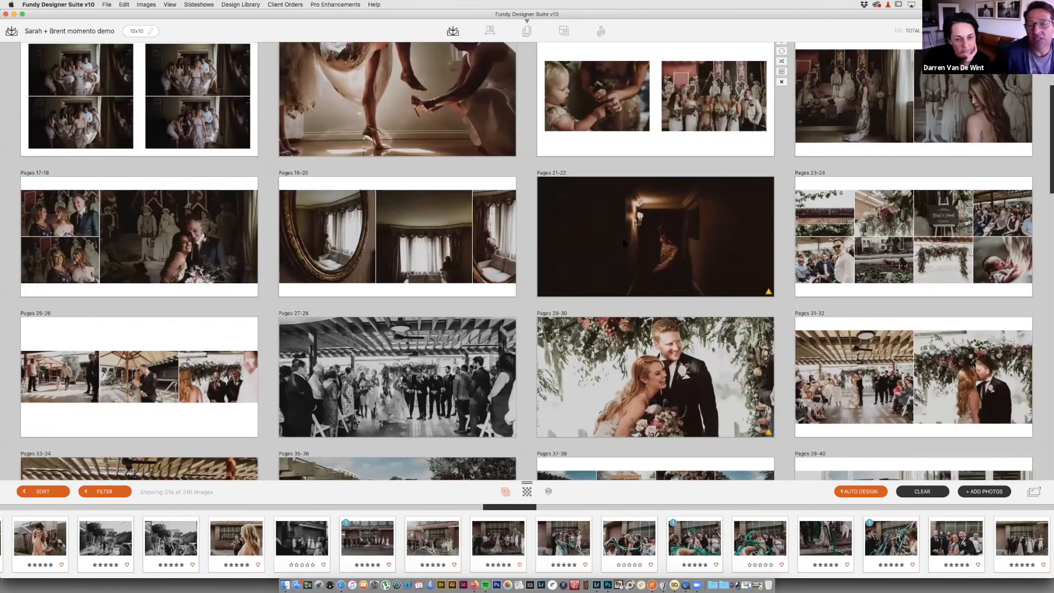
scroll(625, 243, down, 5)
scroll(625, 244, down, 5)
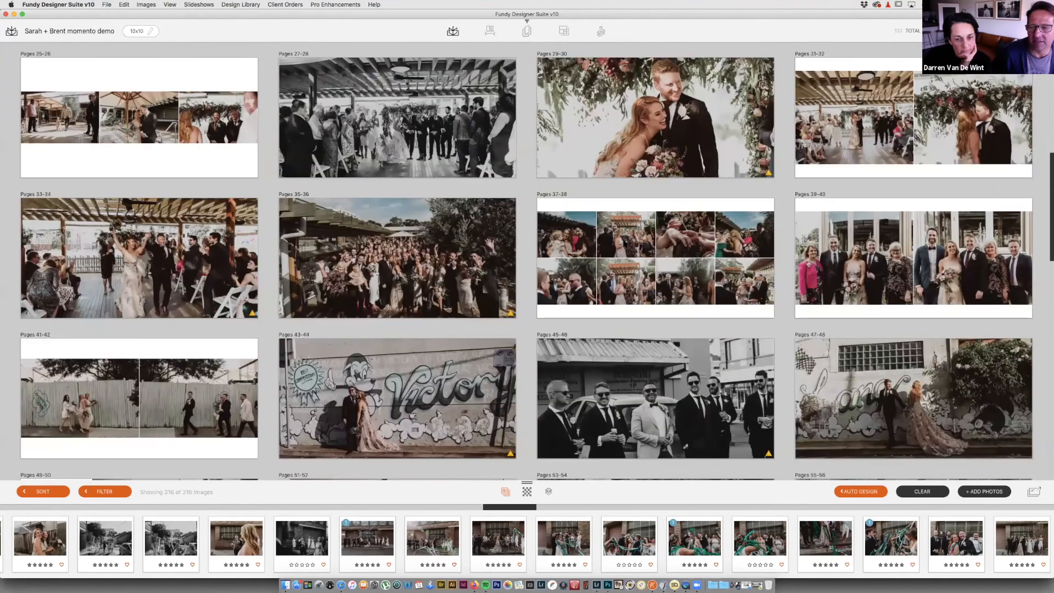
scroll(625, 243, down, 4)
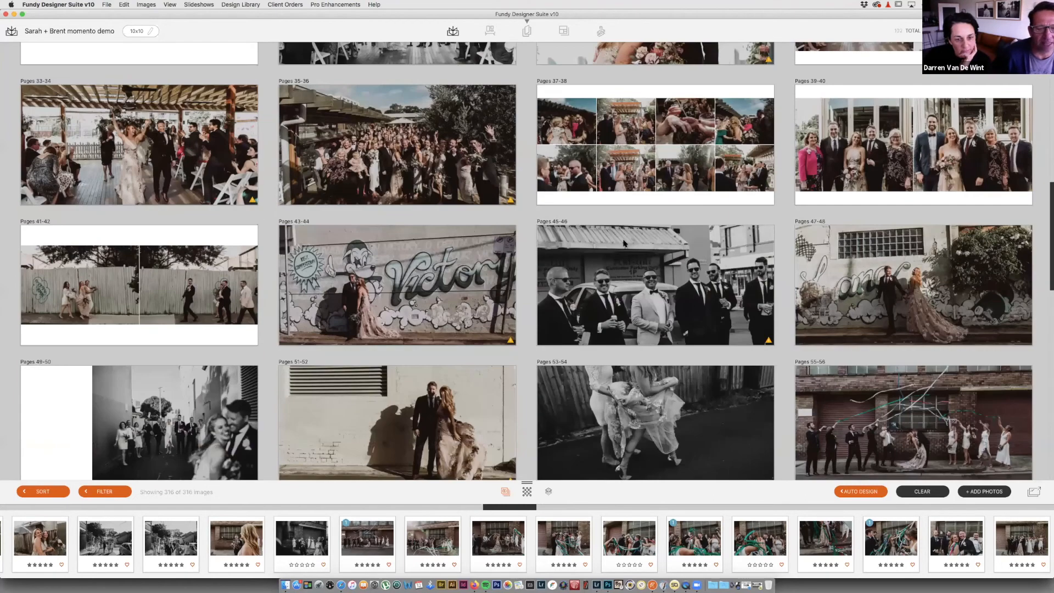
scroll(624, 243, down, 14)
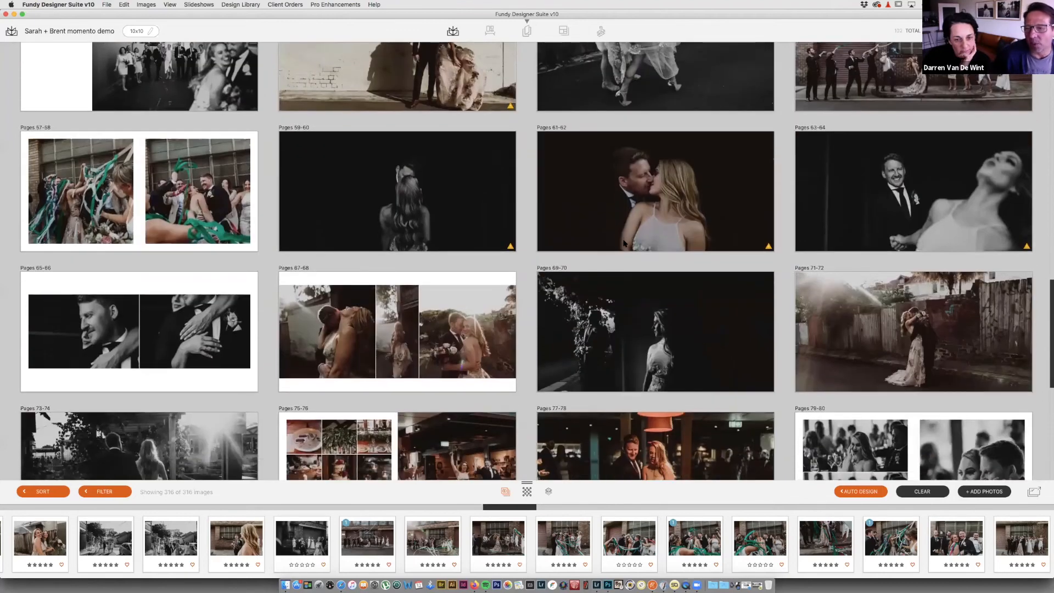
scroll(624, 243, down, 2)
scroll(623, 243, down, 7)
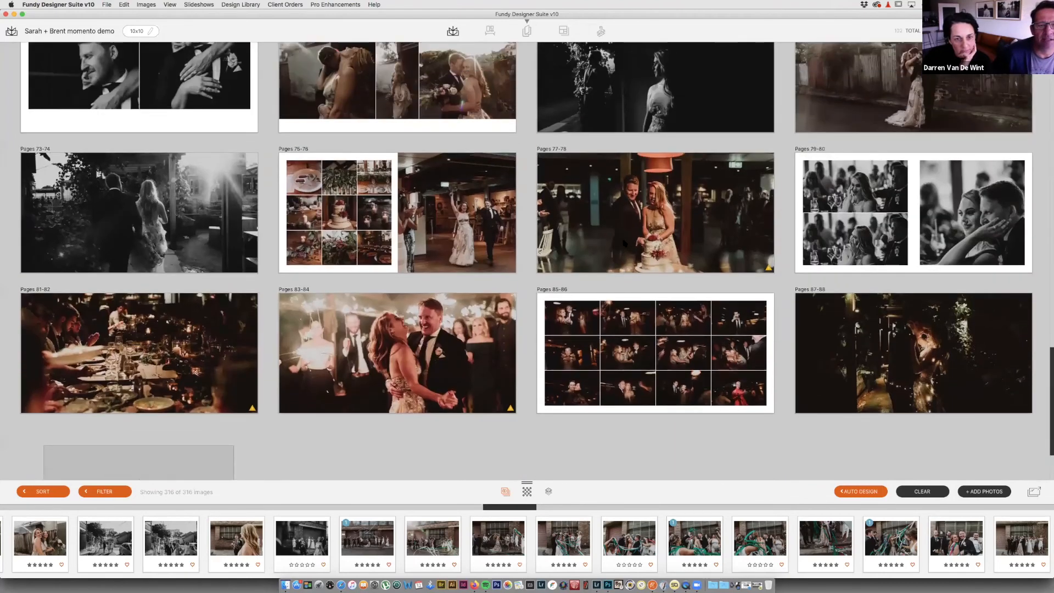
scroll(623, 243, up, 5)
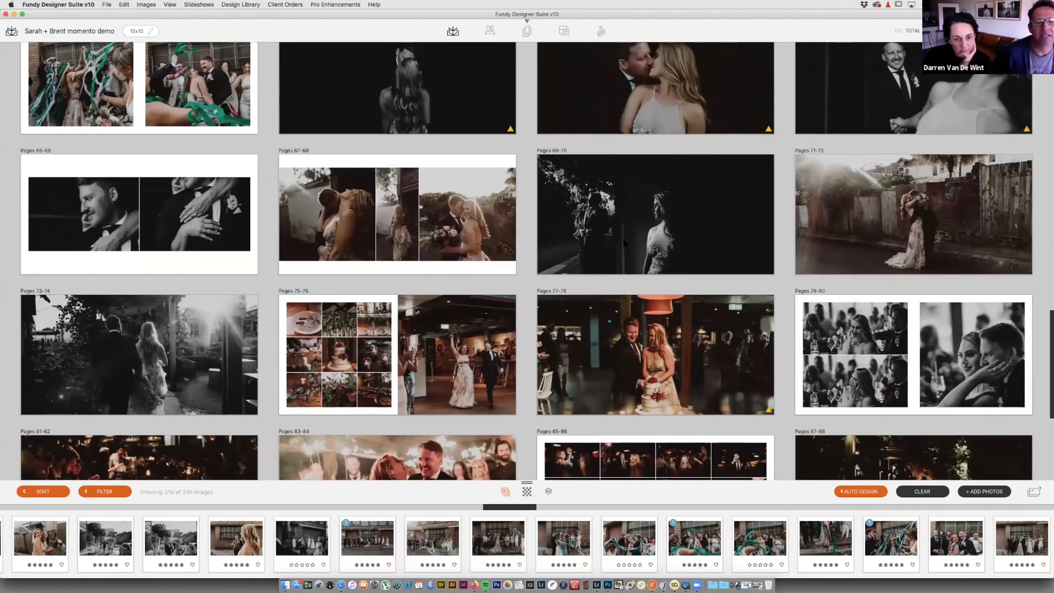
scroll(624, 243, up, 7)
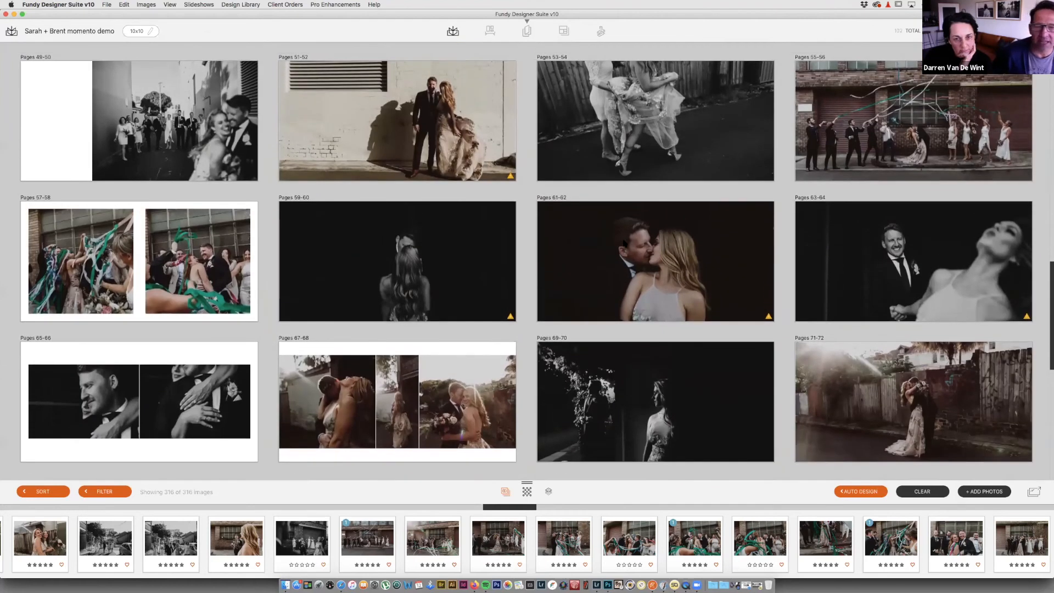
scroll(624, 243, up, 6)
scroll(624, 243, up, 5)
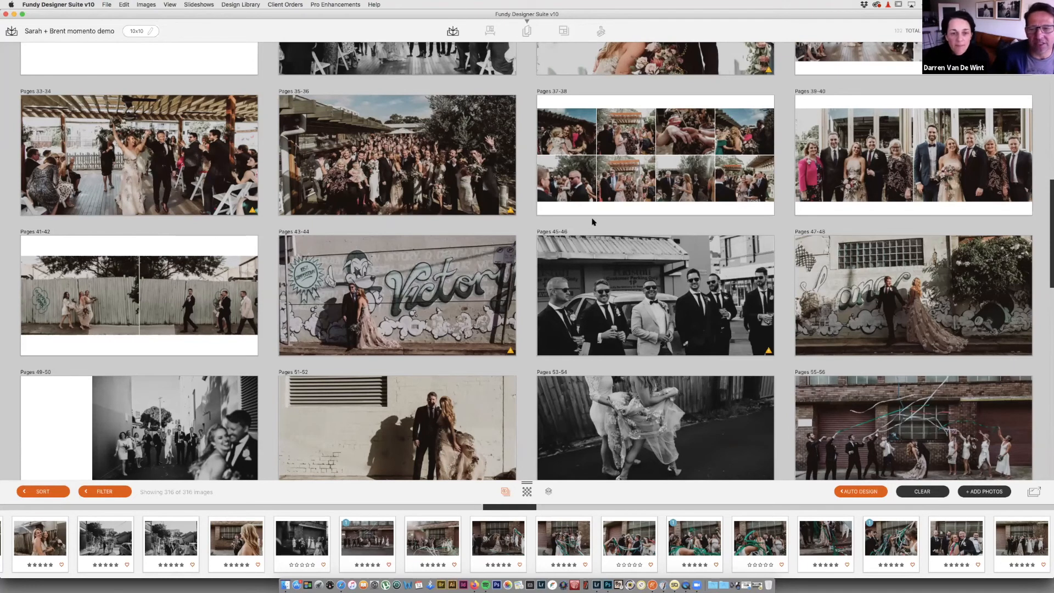
scroll(629, 235, down, 3)
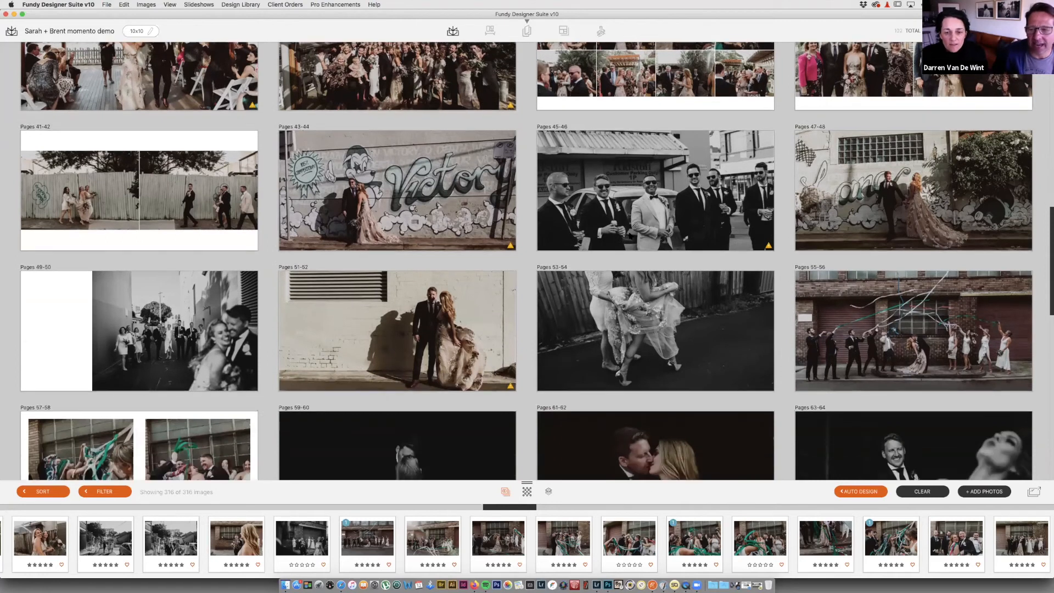
scroll(629, 235, down, 6)
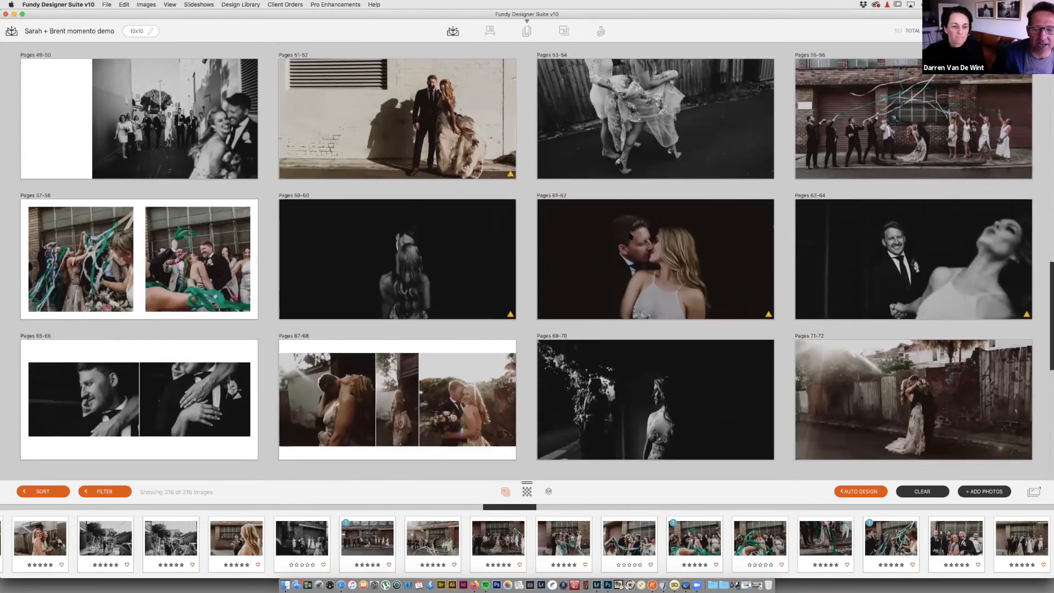
scroll(629, 235, down, 4)
scroll(629, 234, down, 4)
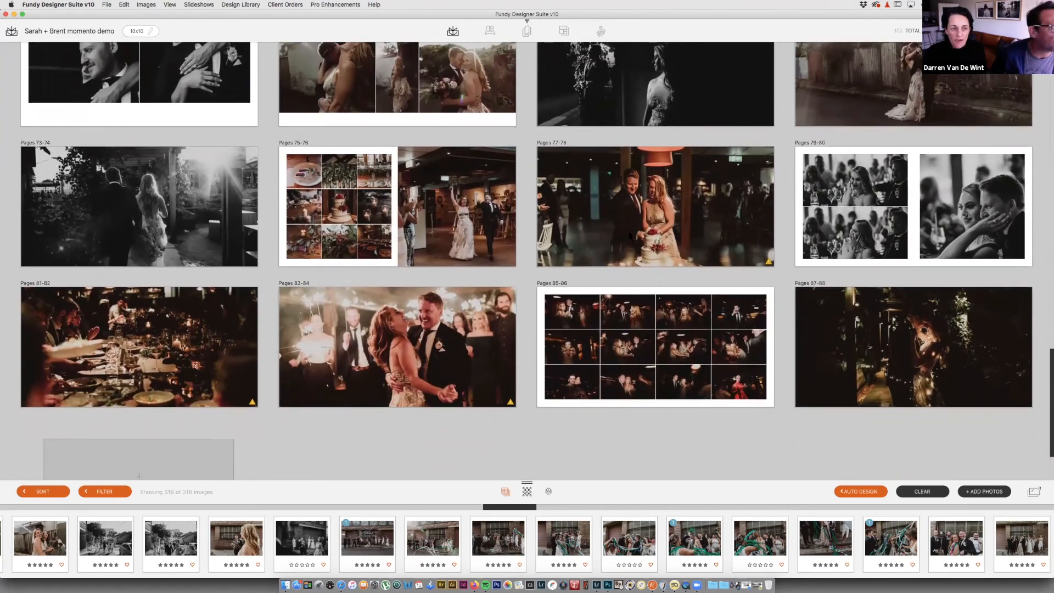
scroll(629, 234, up, 5)
scroll(630, 236, up, 5)
mouse_move(636, 242)
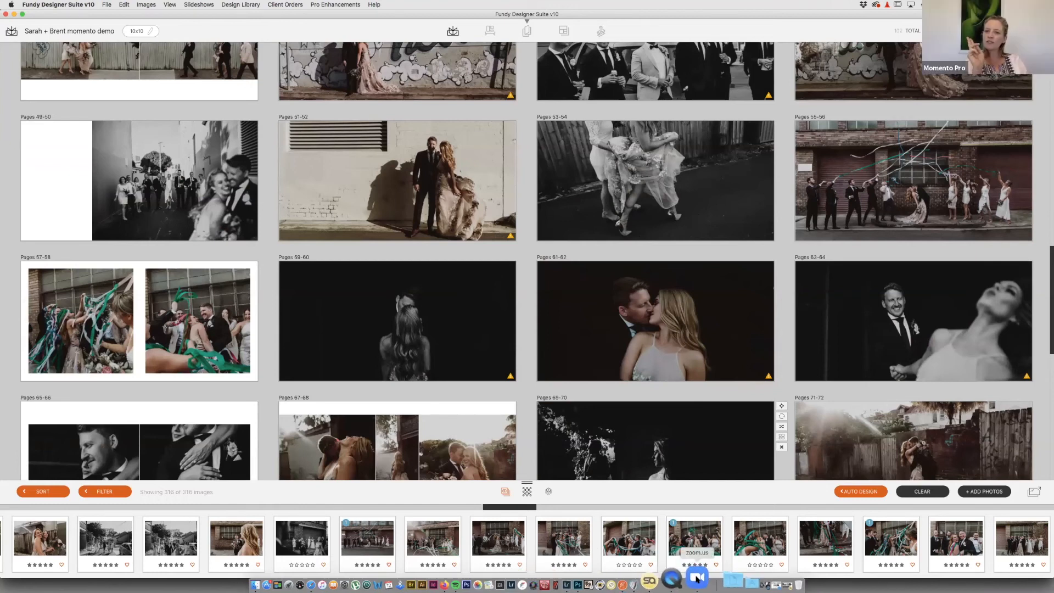
click(669, 576)
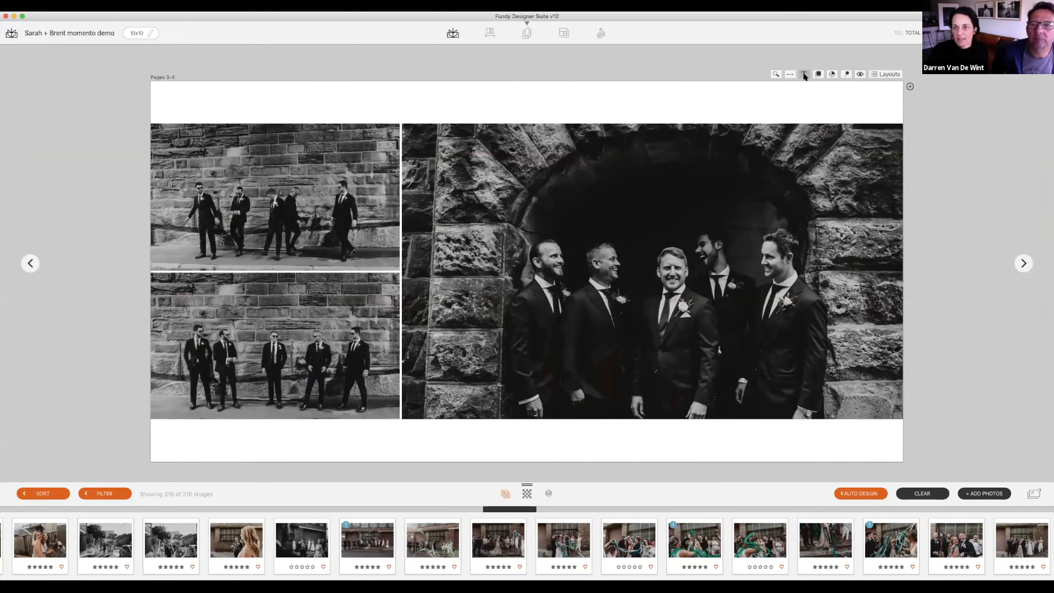
Step: Add a text box to Pages 3-4 and colour its text white sampled from the page margin
click(804, 76)
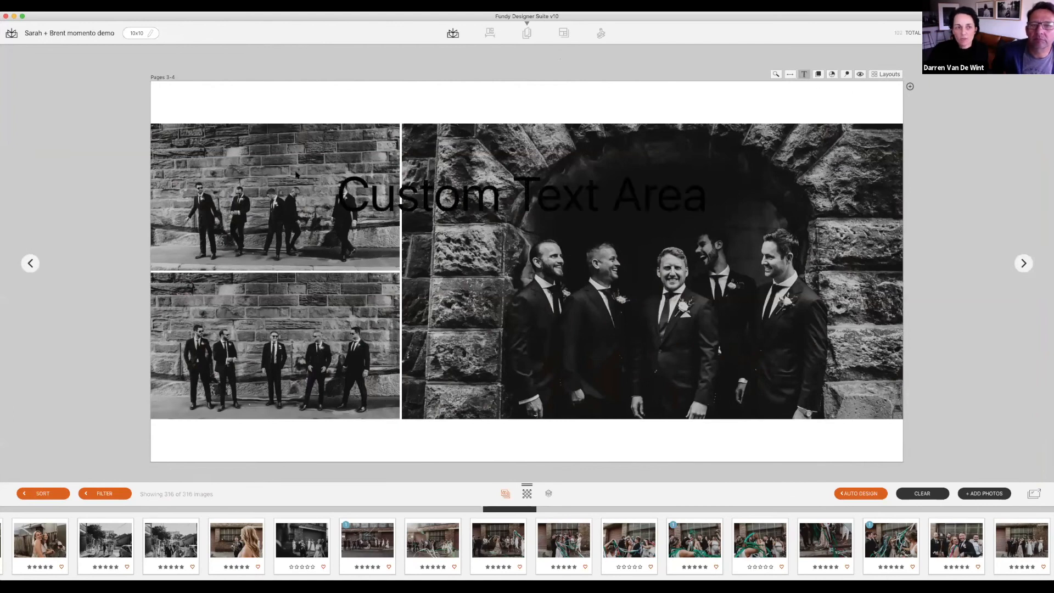
click(380, 207)
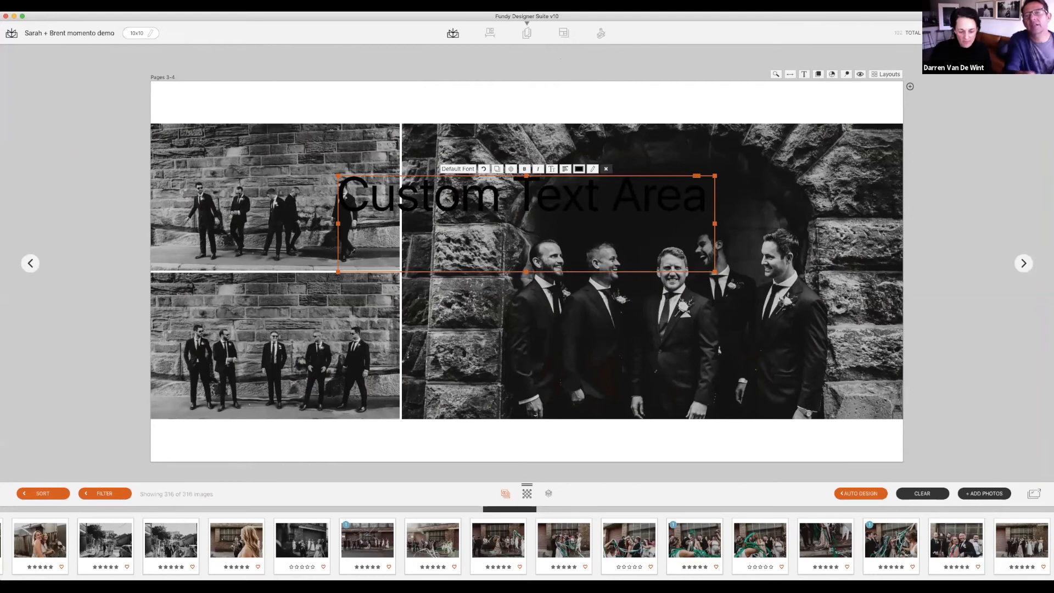
click(578, 169)
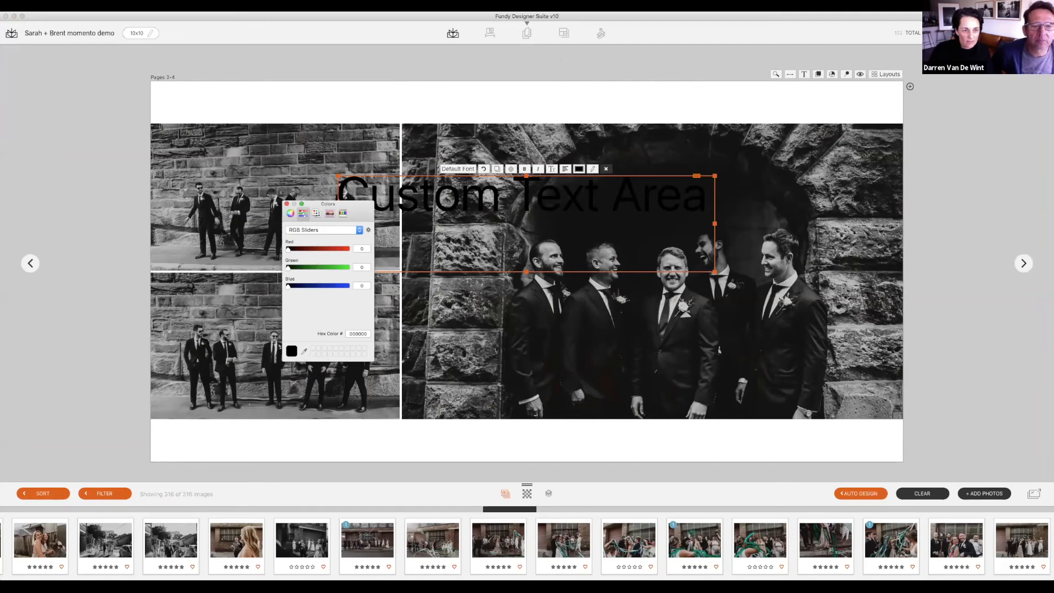
click(303, 352)
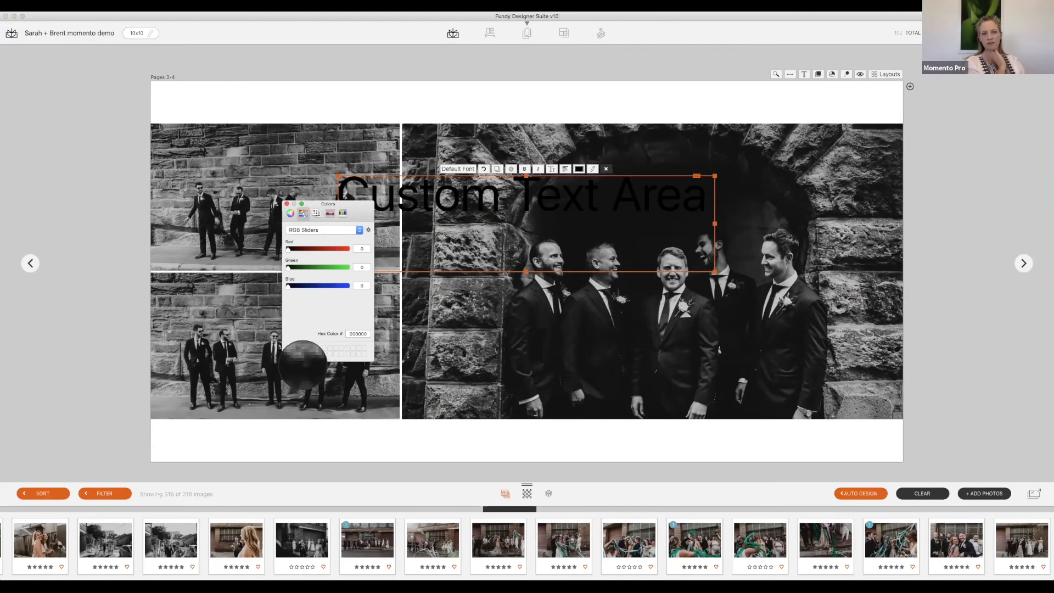
click(297, 431)
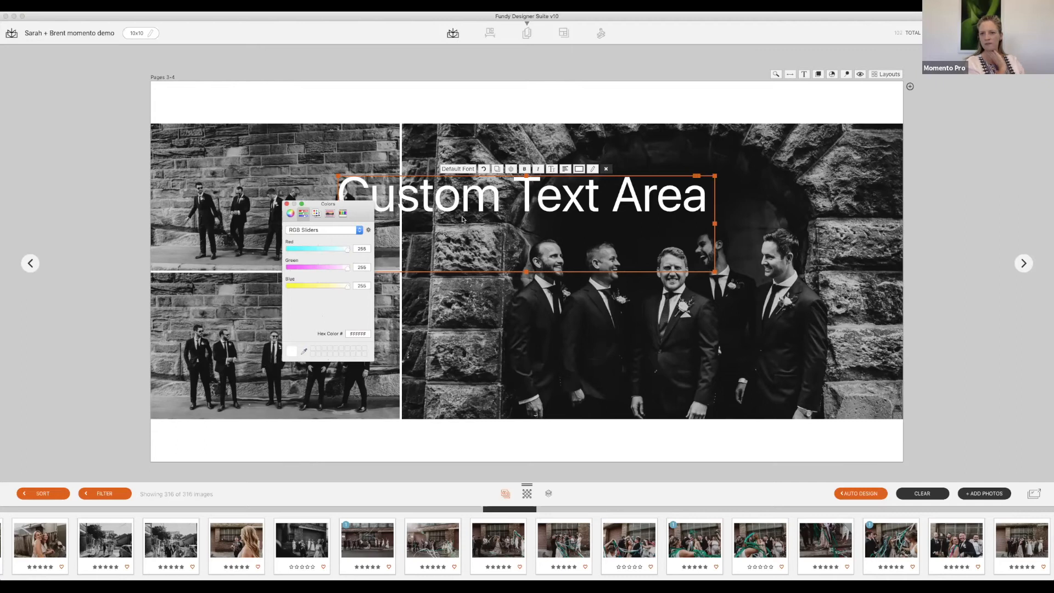
click(286, 203)
Step: Shrink the text box to just 'Custom' and set its font to Damascus PUA
drag(714, 271, 586, 217)
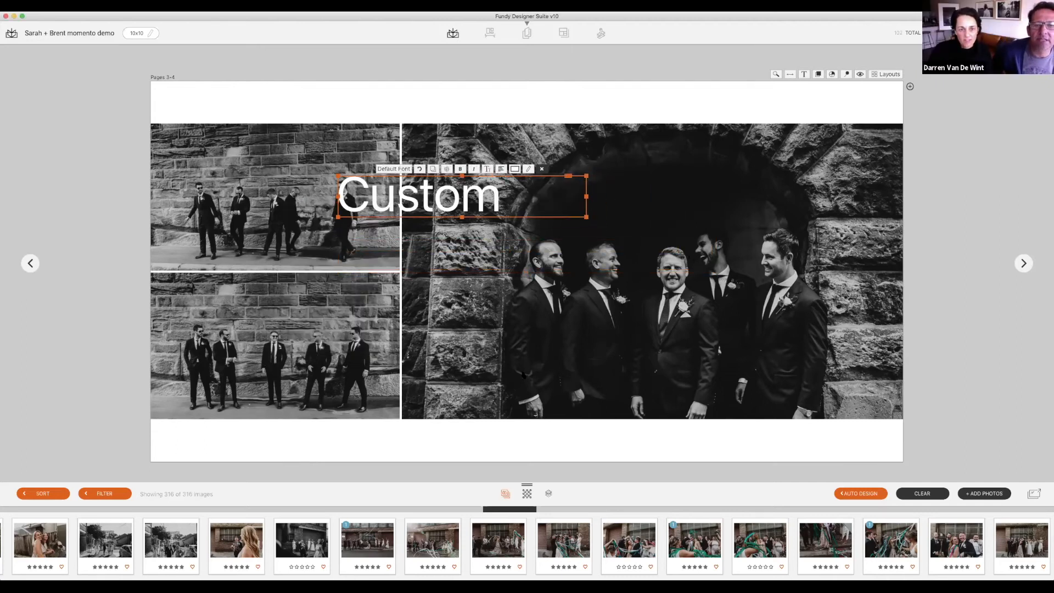
click(400, 170)
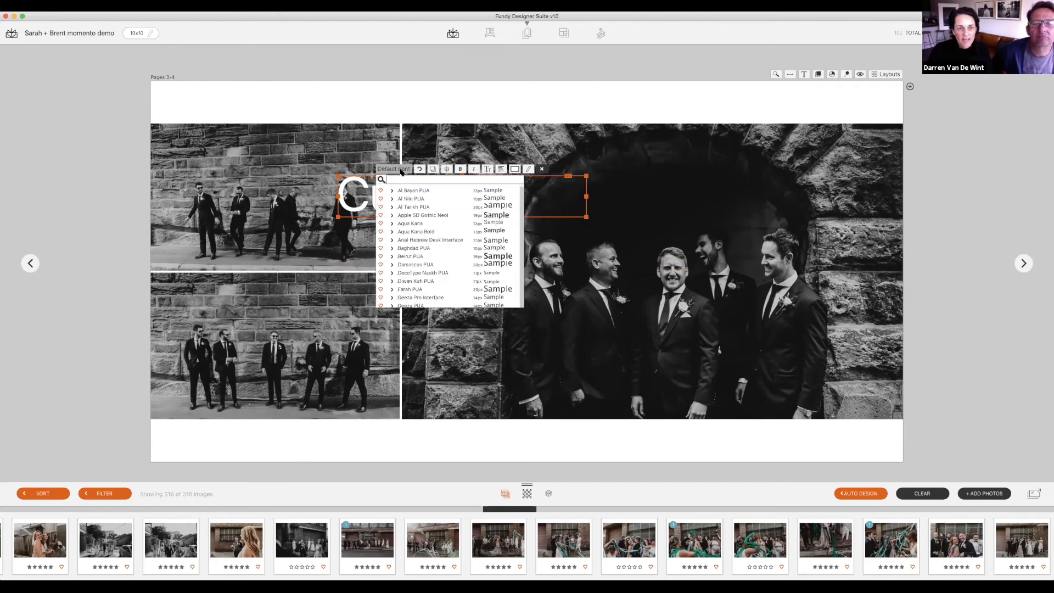
click(411, 264)
click(629, 154)
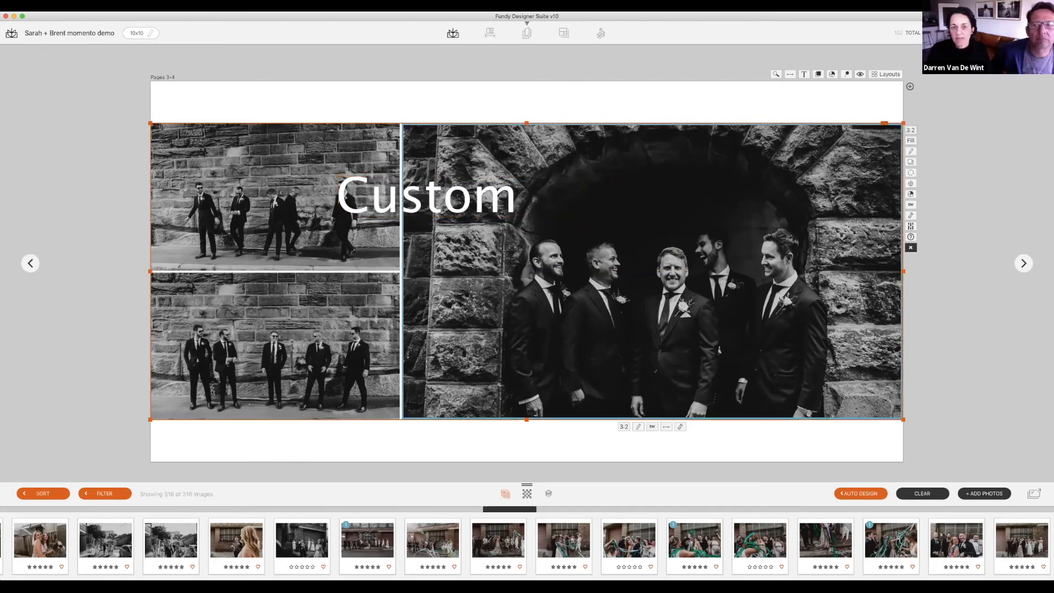
Step: Delete the 'Custom' text box from Pages 3-4 and select Pages 1-2 in the overview
key(space)
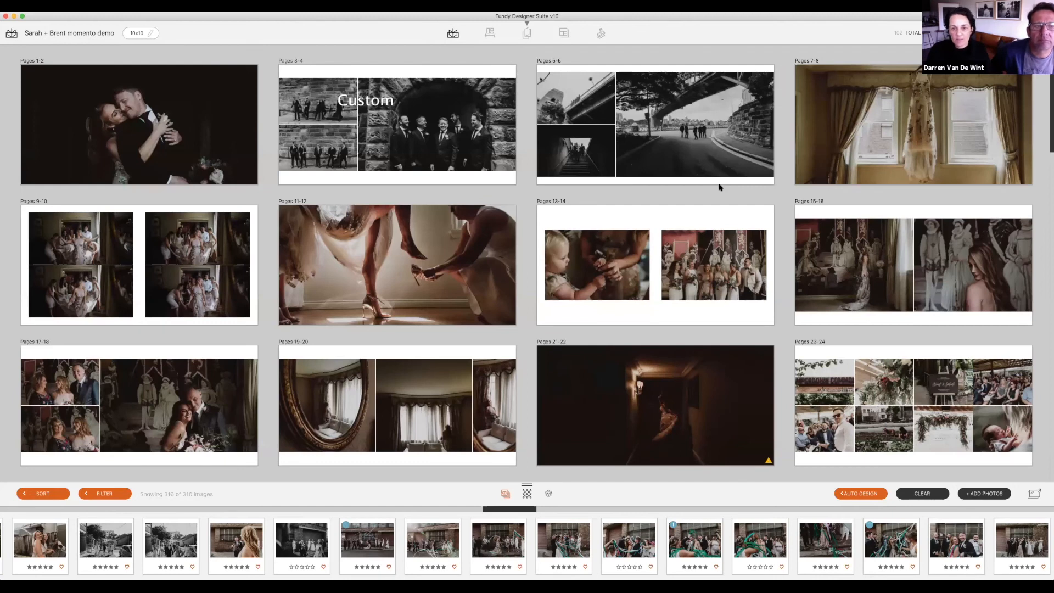
scroll(719, 187, down, 1)
scroll(719, 187, down, 5)
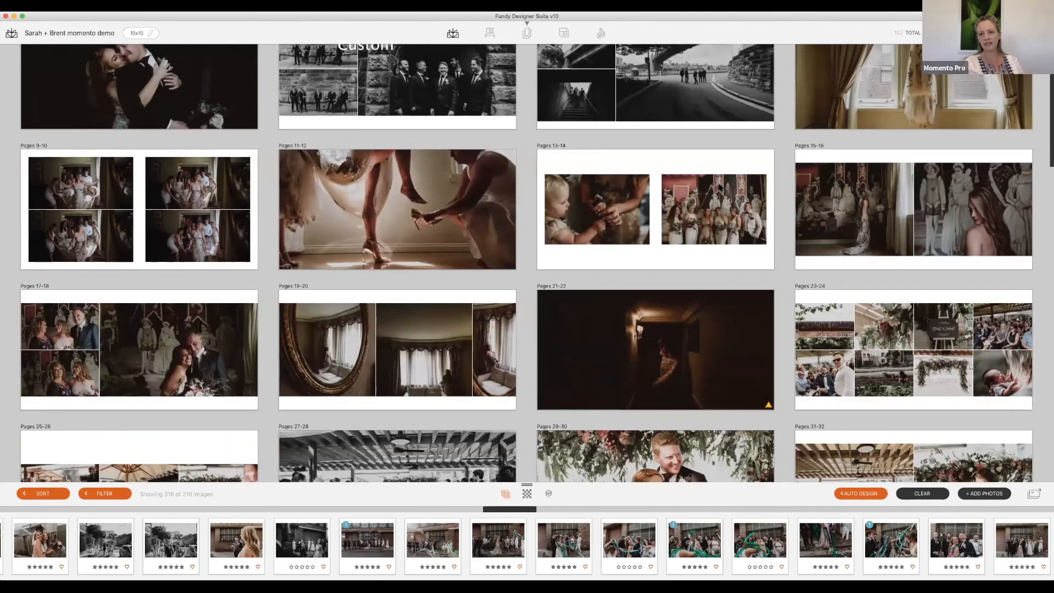
scroll(720, 187, up, 5)
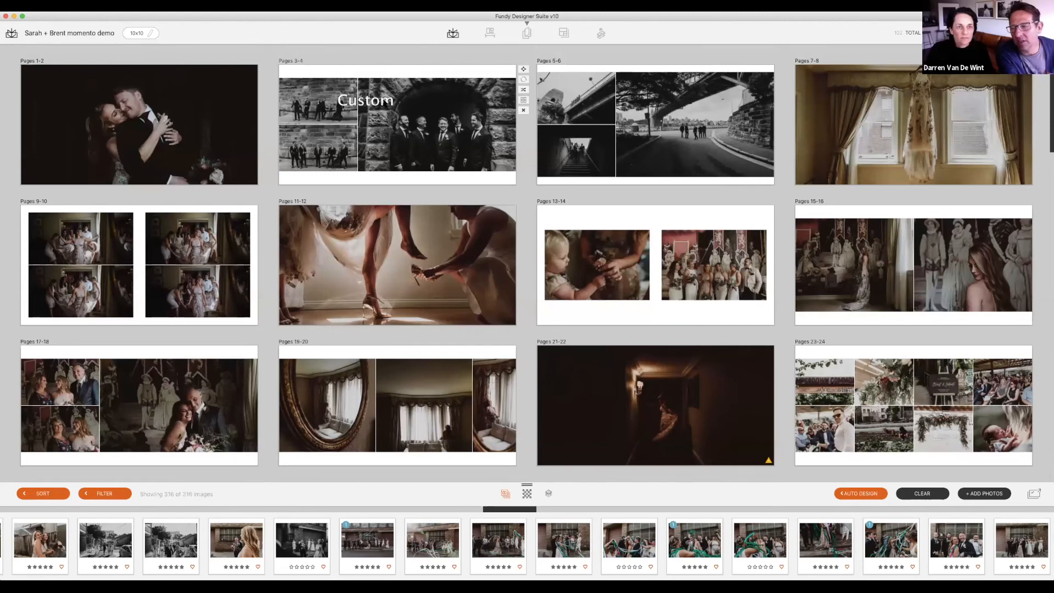
double_click(482, 192)
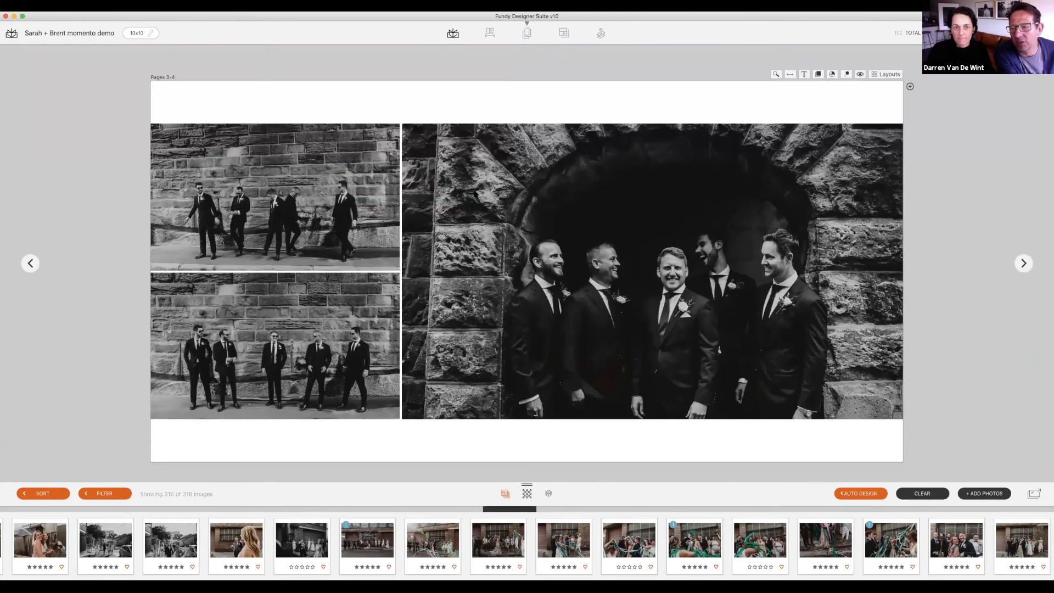
double_click(266, 108)
click(247, 107)
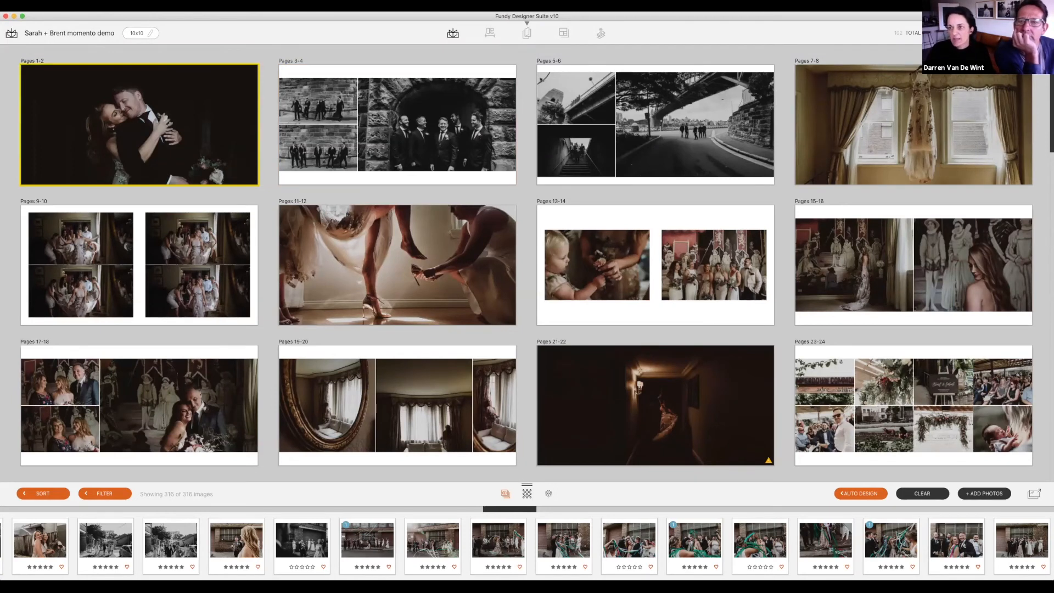
Step: Export the album pages to a new Desktop folder named for the couple's 'Momento zoom' set
click(1040, 33)
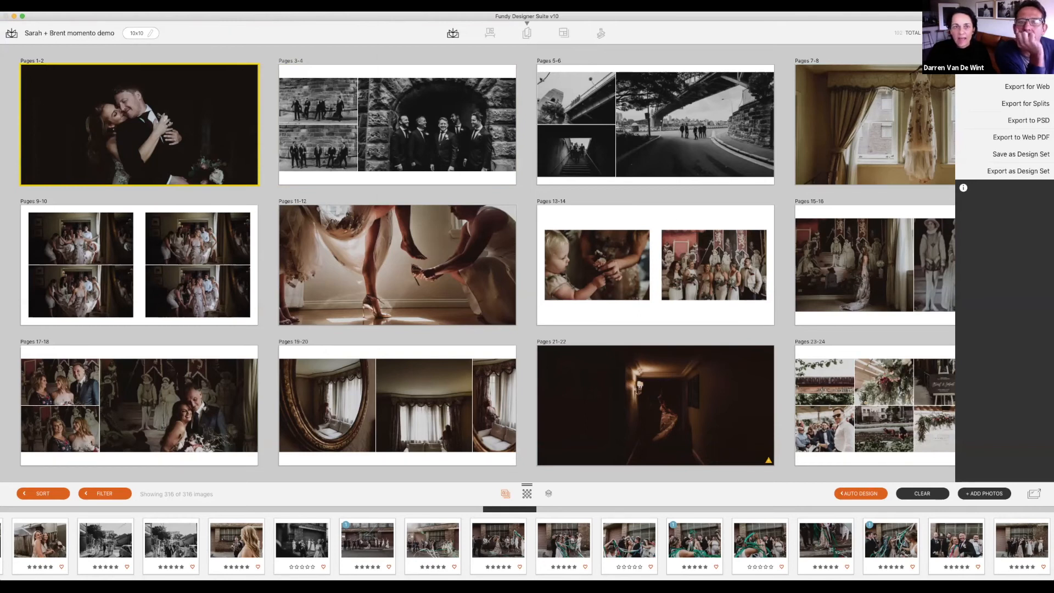
click(1026, 69)
click(414, 91)
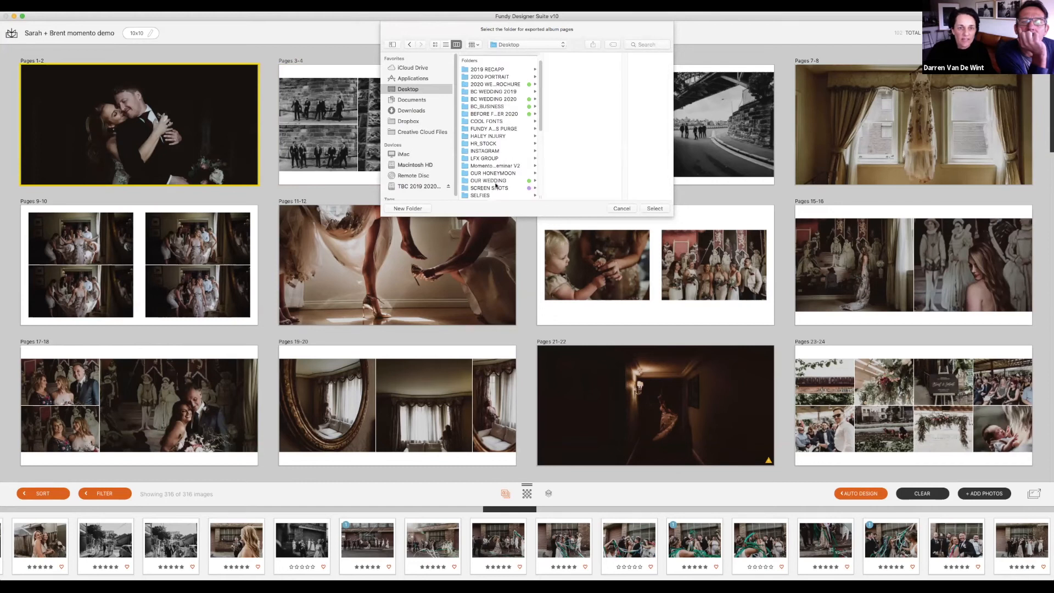
click(408, 209)
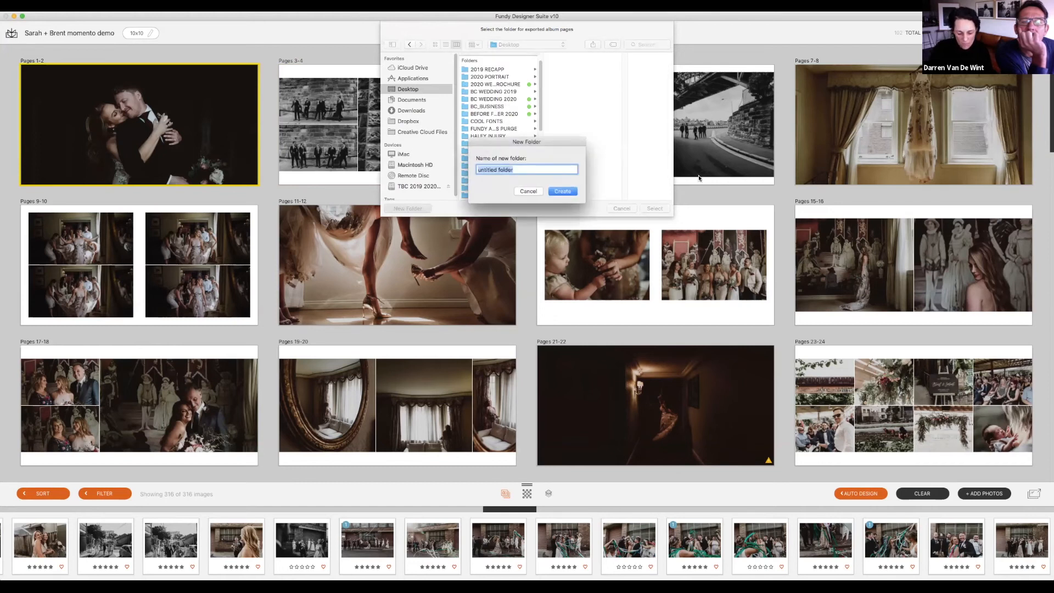
text(Sarah + Brent M)
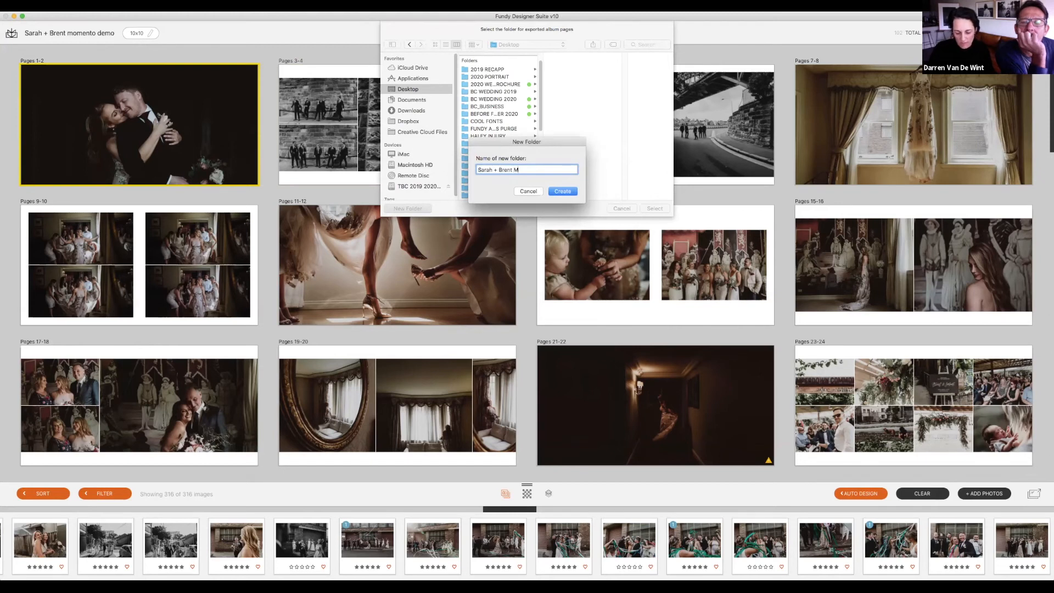
text(omento zoom)
key(Return)
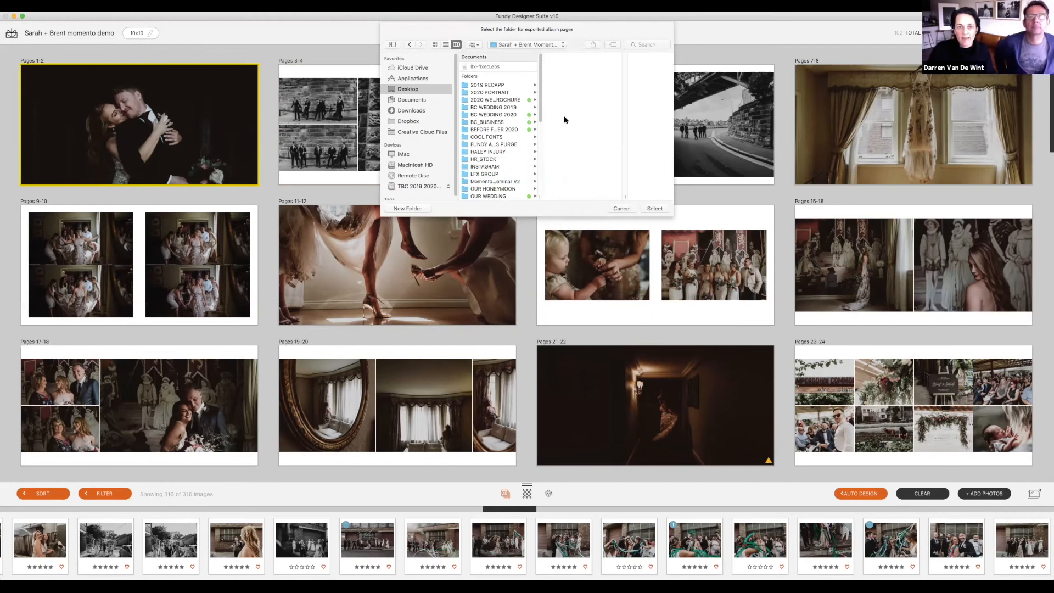
click(653, 209)
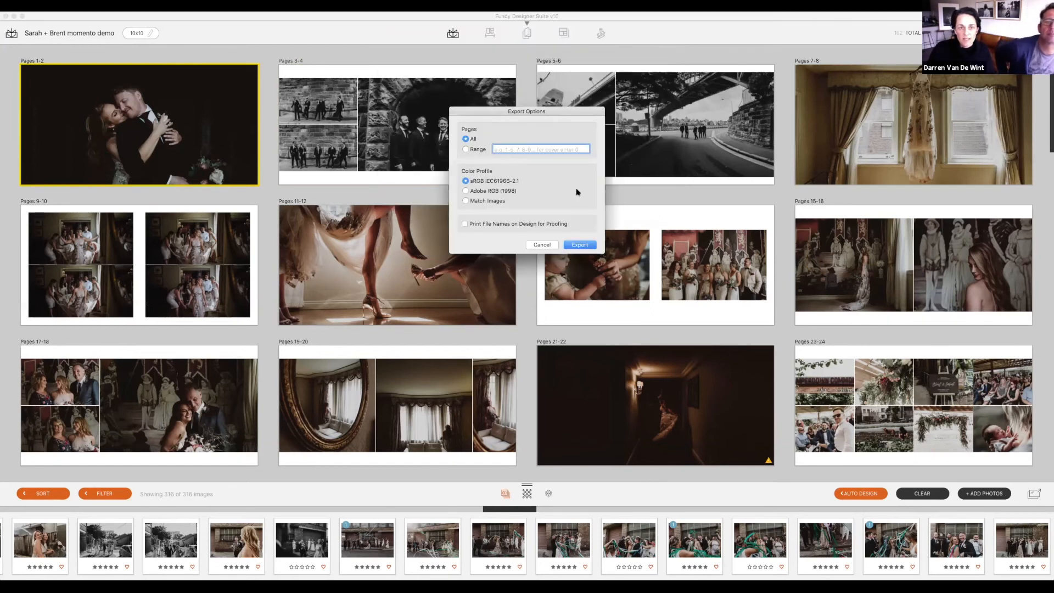
Step: Export album pages 1-16 as print files in the Adobe RGB (1998) colour profile
click(474, 150)
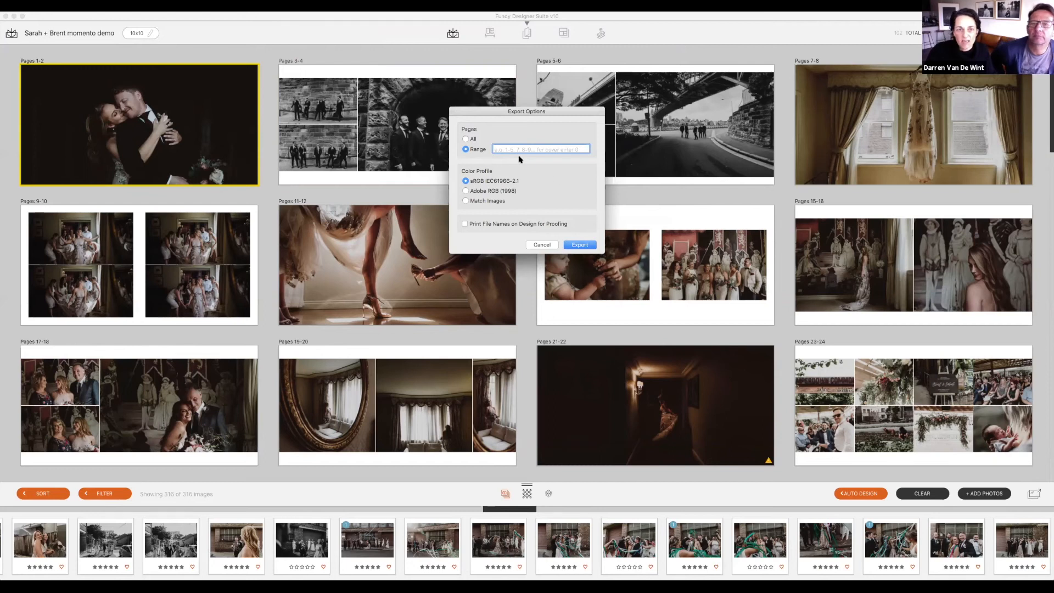
text(1-16)
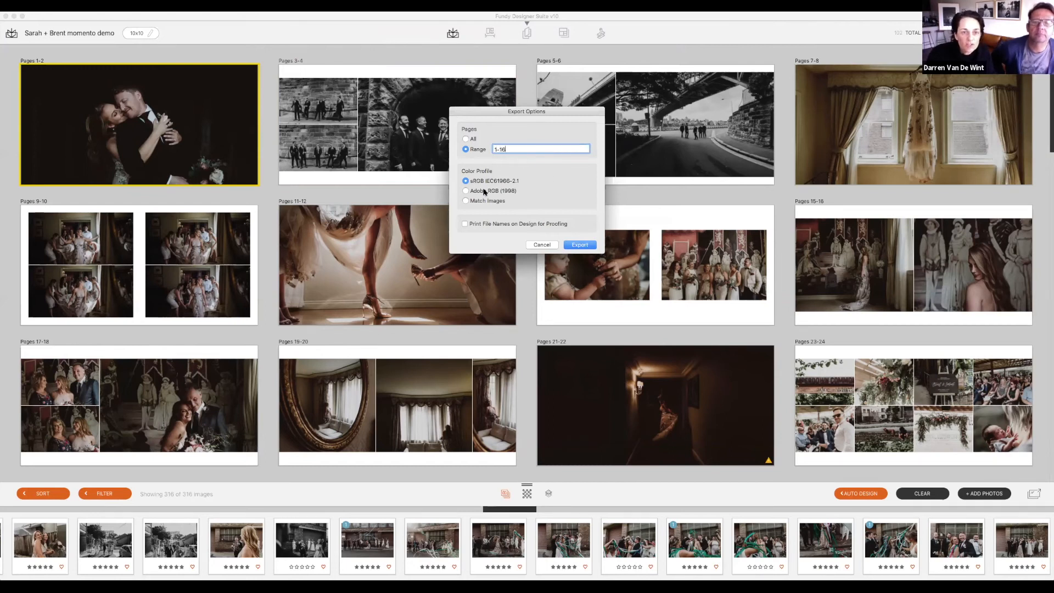
click(515, 193)
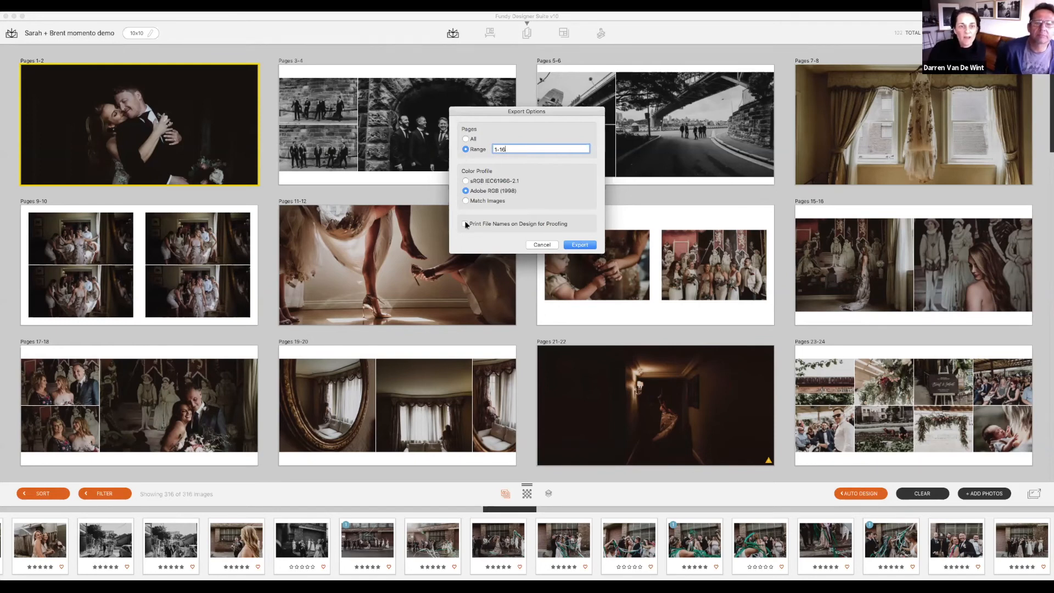
click(580, 245)
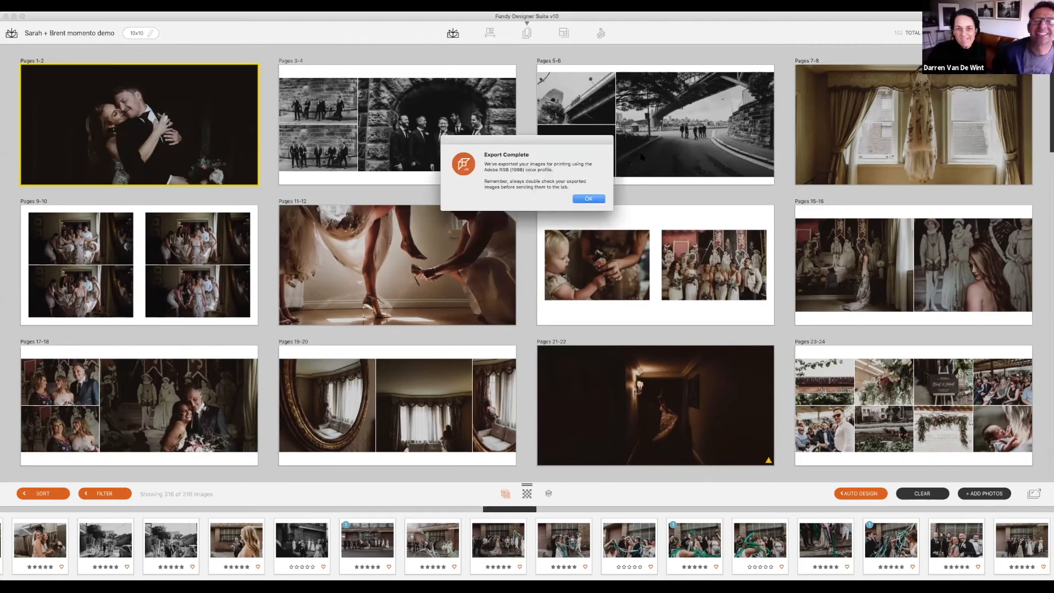
Step: Dismiss the Export Complete message and minimise the Fundy Designer album window
drag(595, 142, 579, 139)
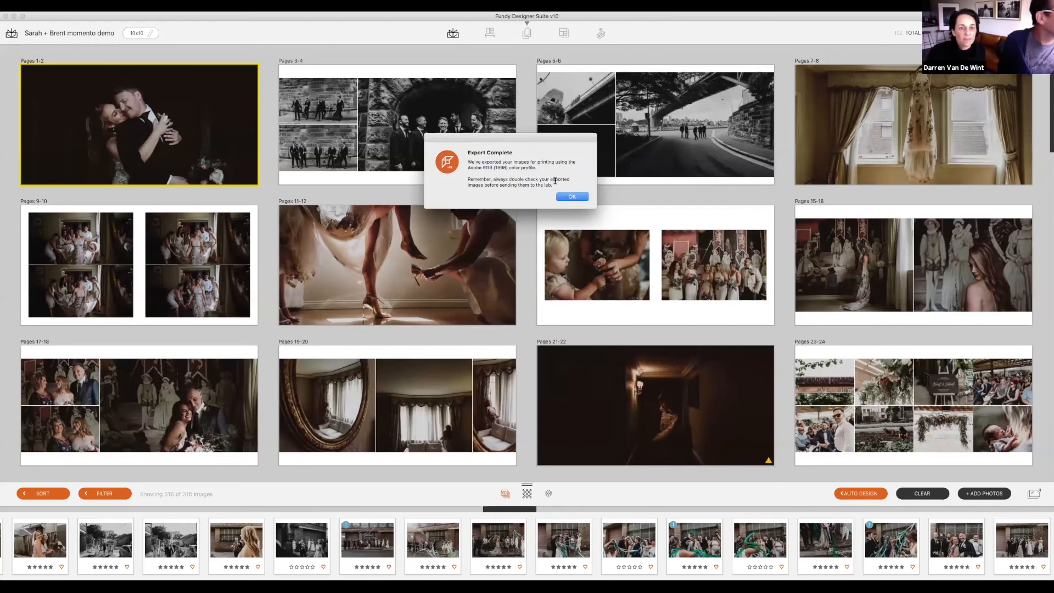
click(575, 196)
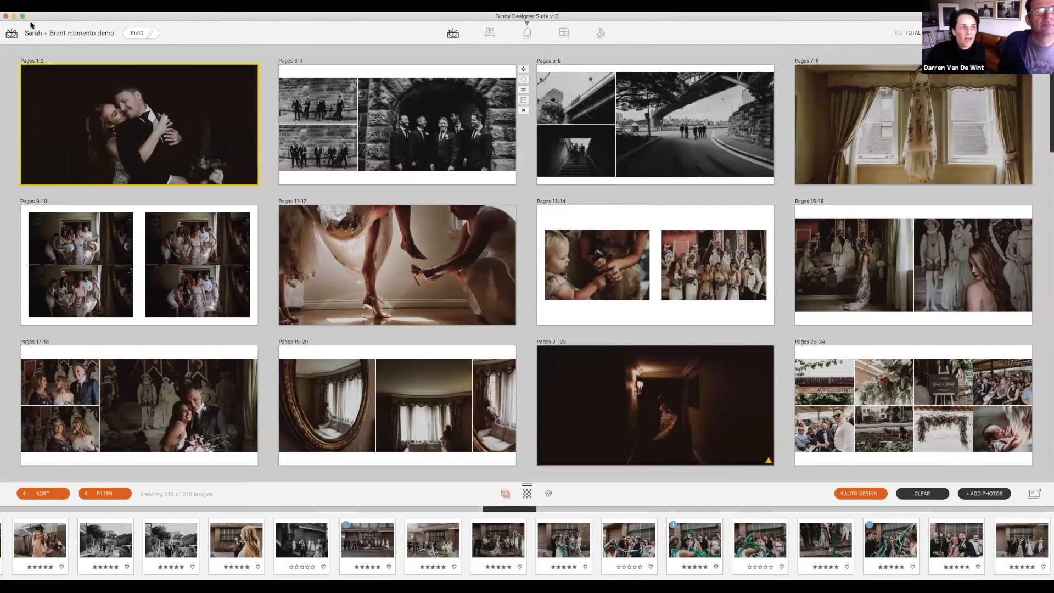
click(13, 17)
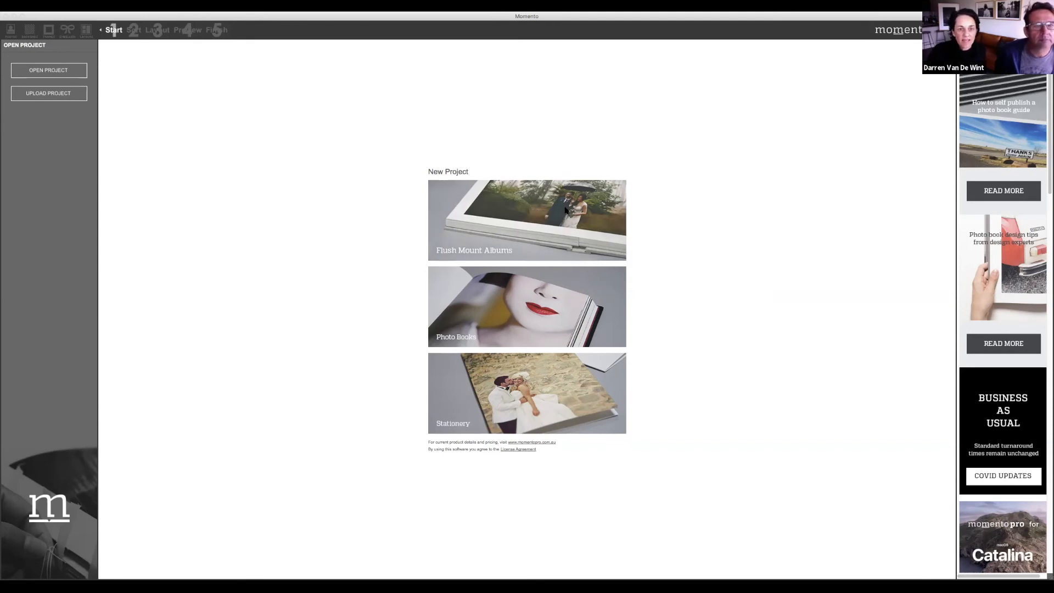
Step: Create a new Large 10 x 10" flush-mount album project
click(525, 234)
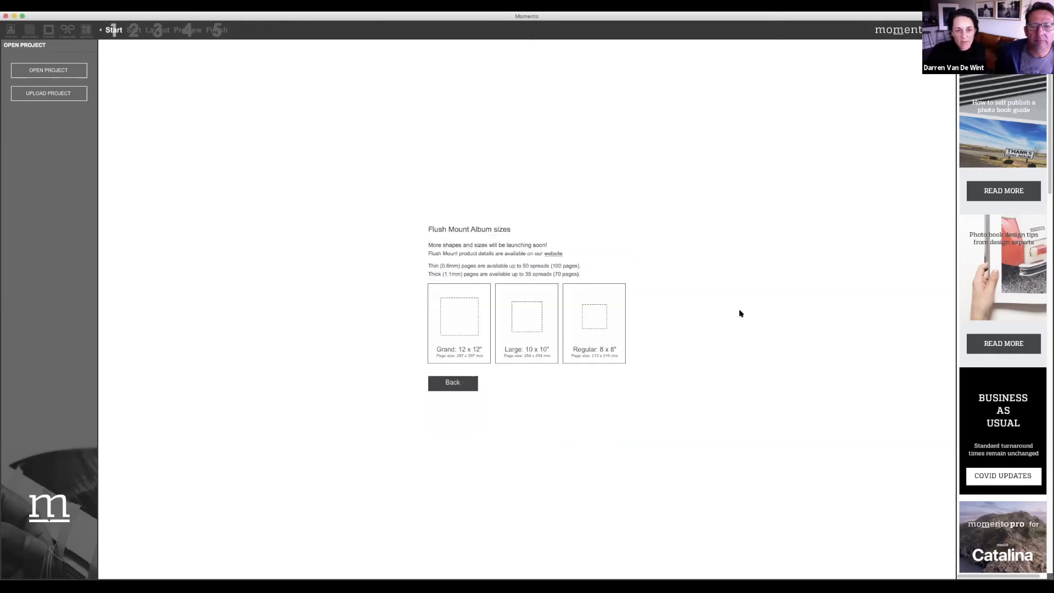
click(537, 331)
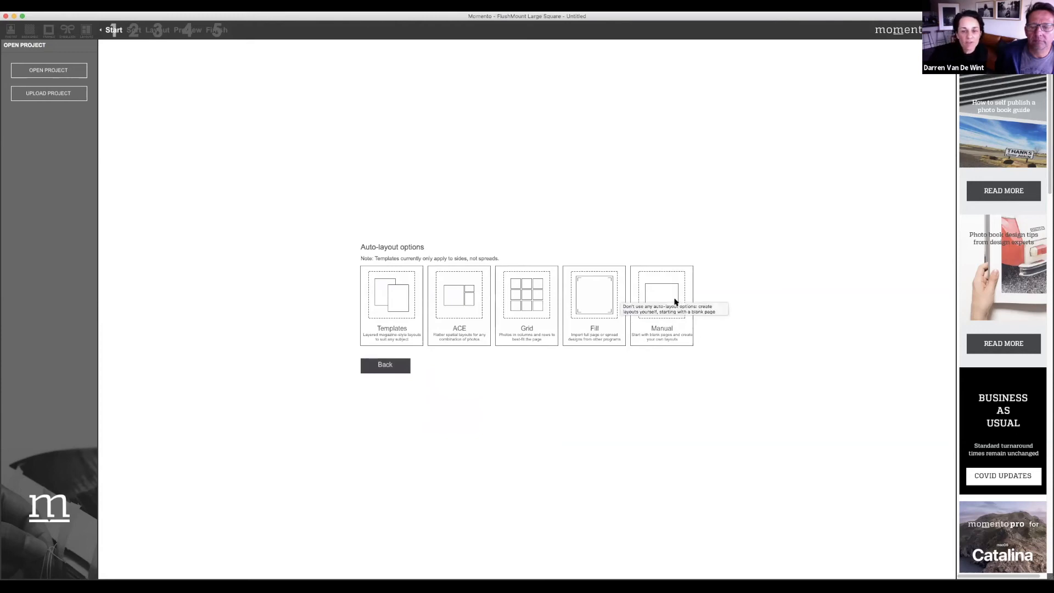
Step: Choose Manual layout and load the Desktop folder of exported spreads into the photos list
click(675, 302)
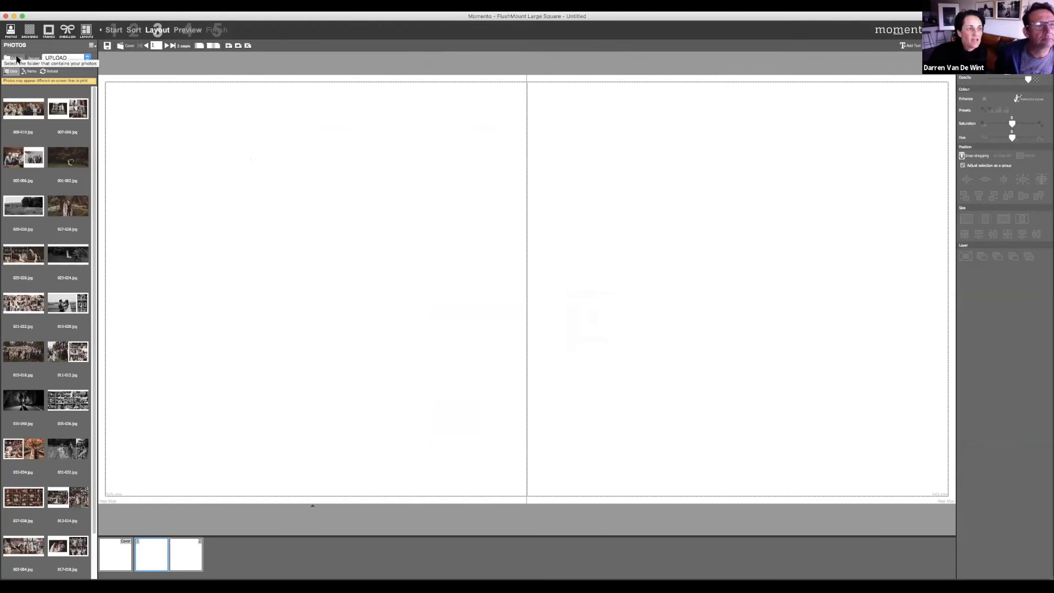
click(17, 59)
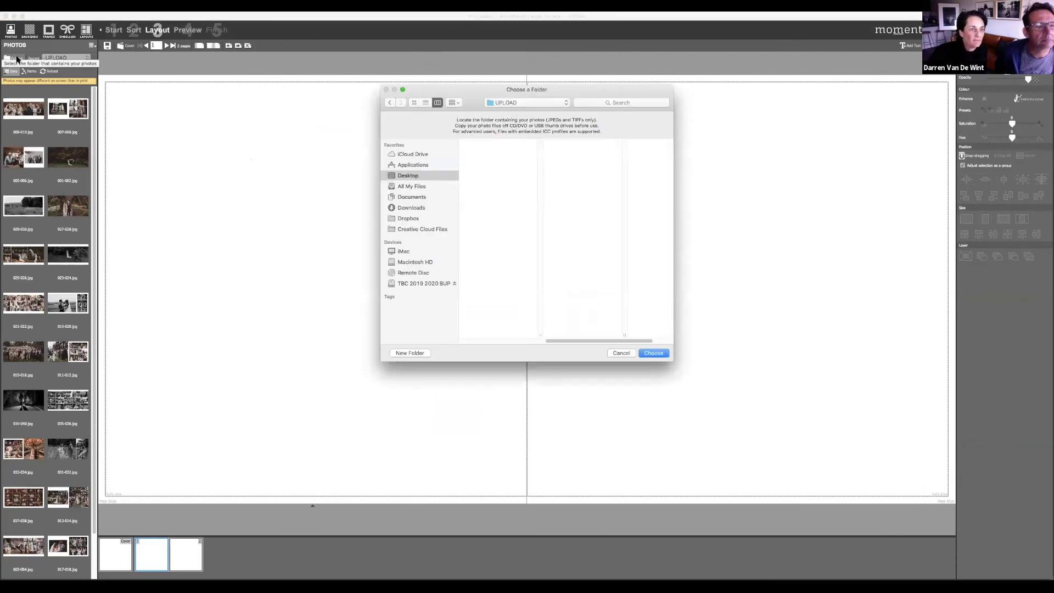
click(407, 175)
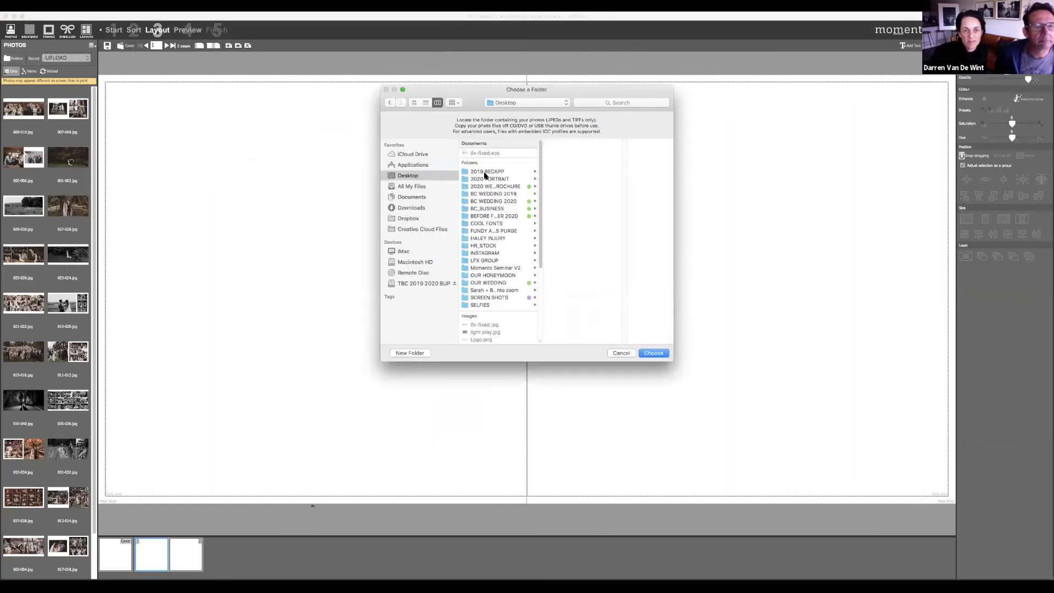
click(504, 289)
click(653, 352)
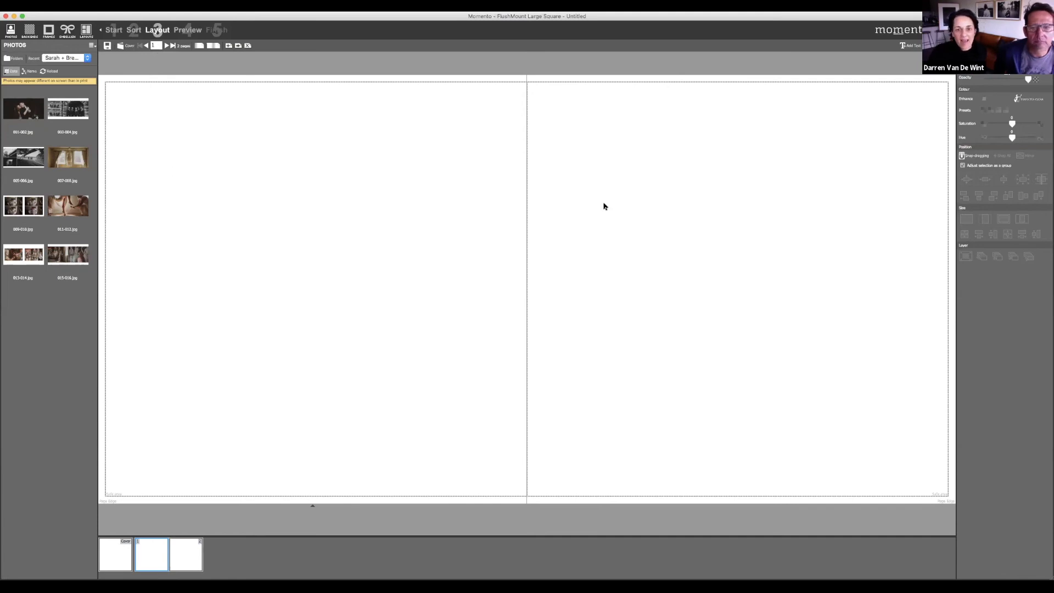
Step: Fill spreads 1-2 and 3-4 with photos 001-002 and 003-004, adding ten pages
drag(23, 109, 531, 217)
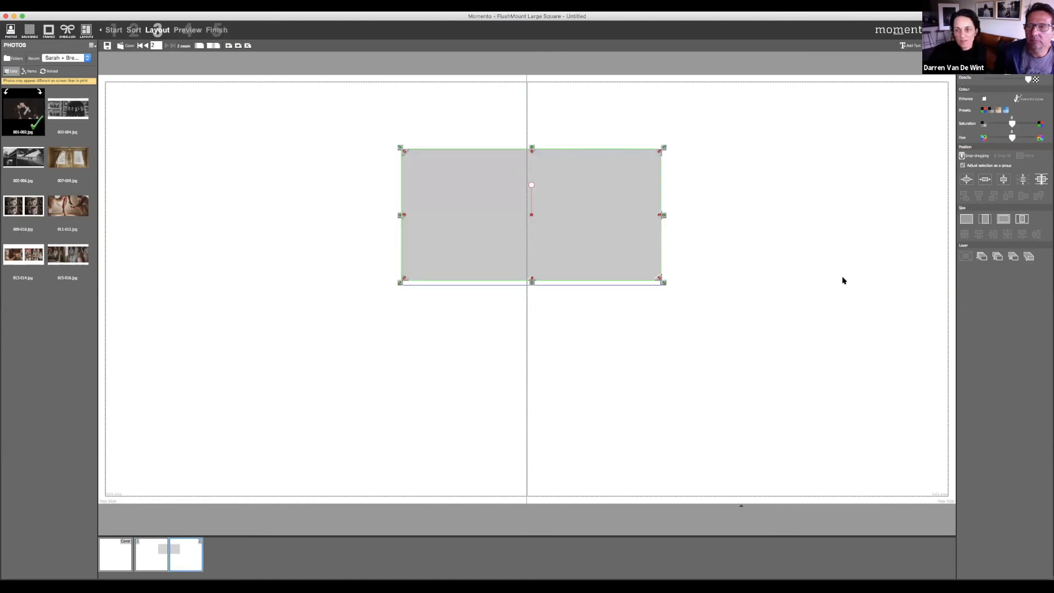
click(964, 219)
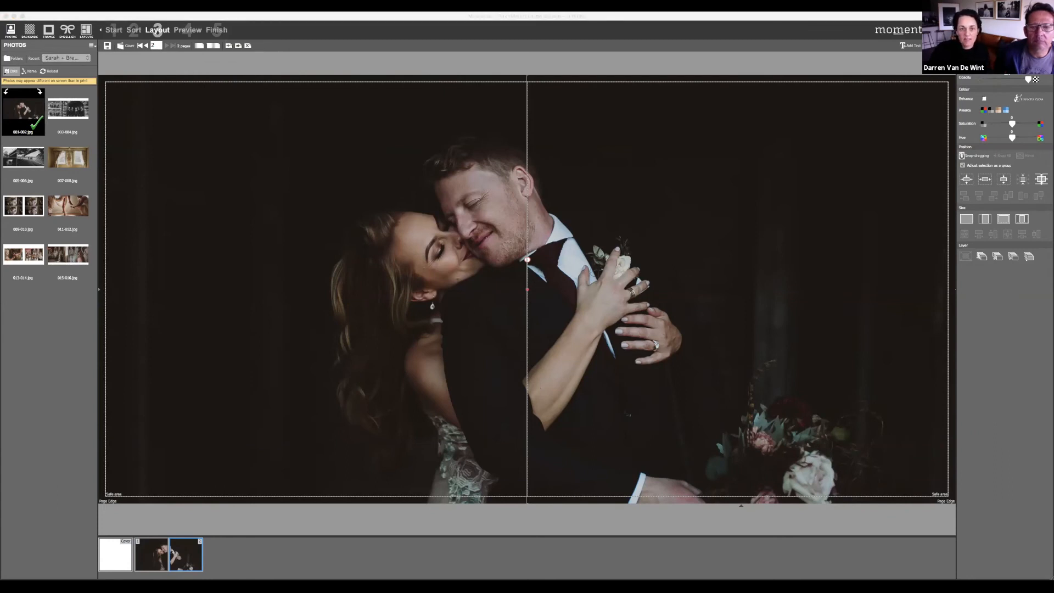
click(518, 338)
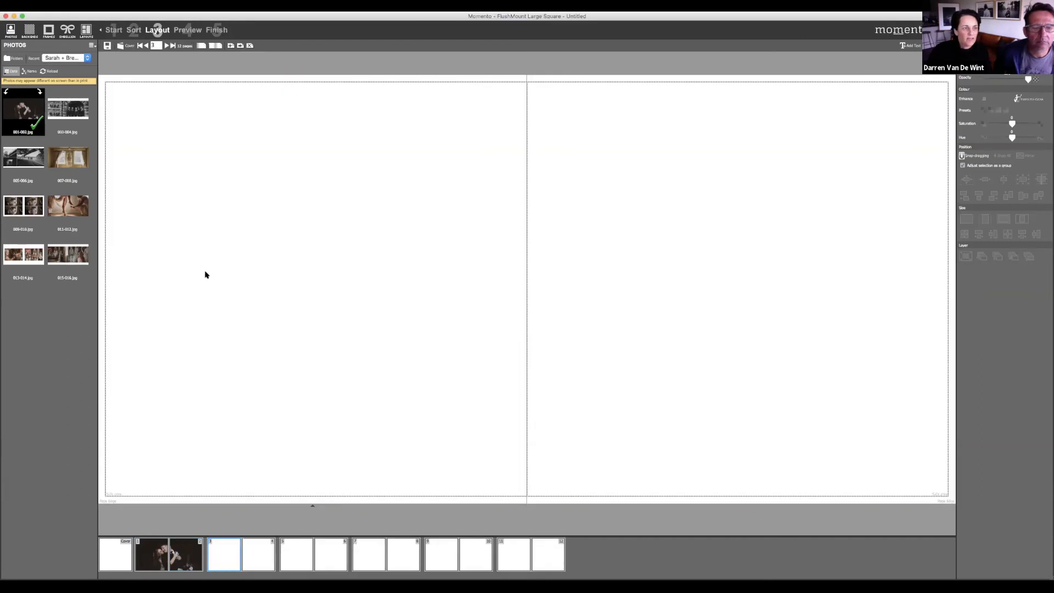
drag(67, 109, 494, 258)
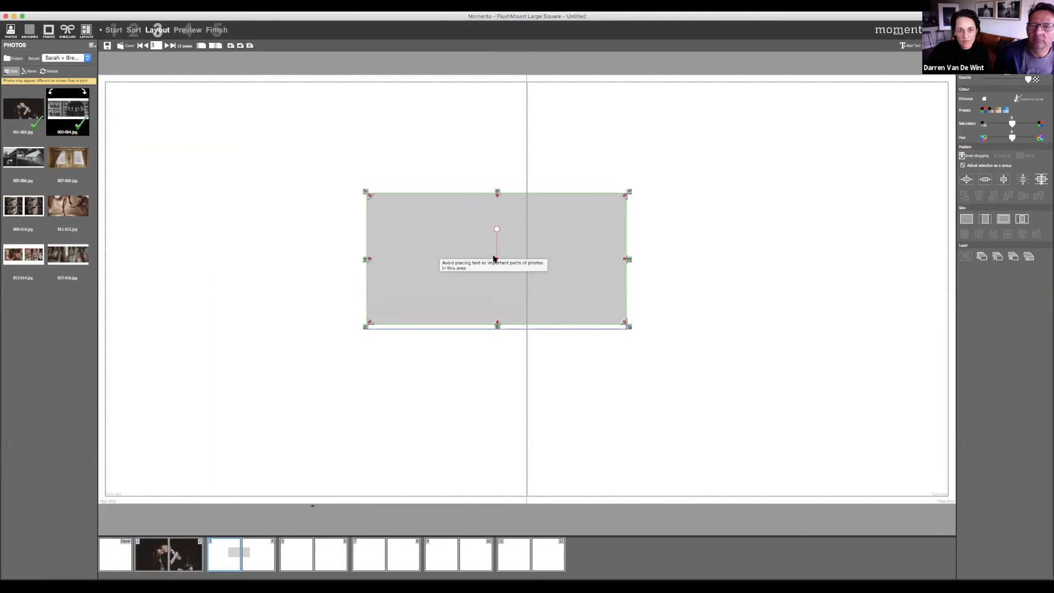
click(968, 219)
Step: Fill spreads 5-6 and 7-8 edge to edge with photos 005-006 and 007-008
click(300, 561)
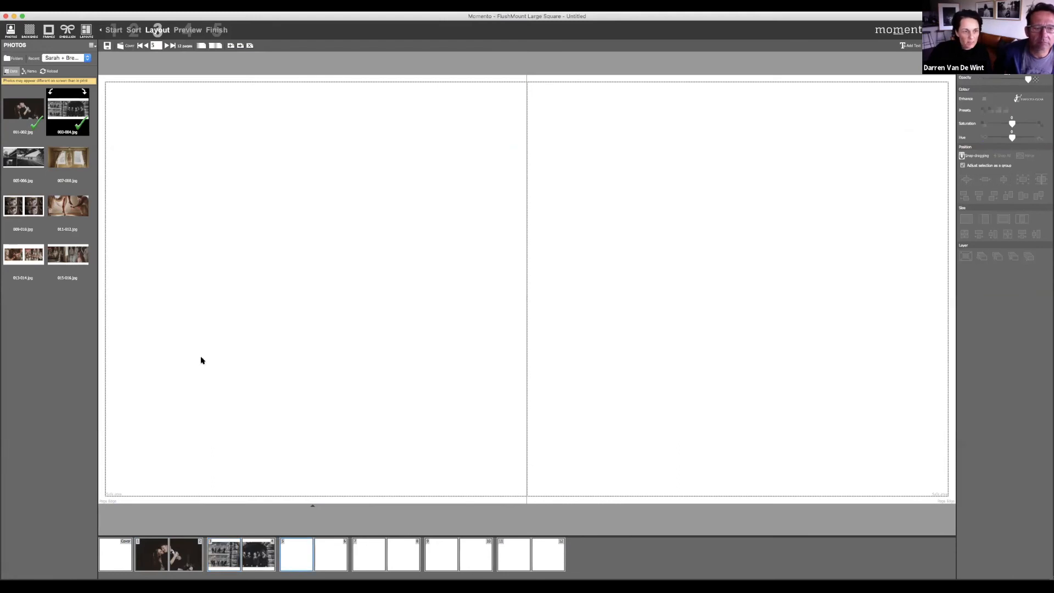
drag(32, 158, 502, 250)
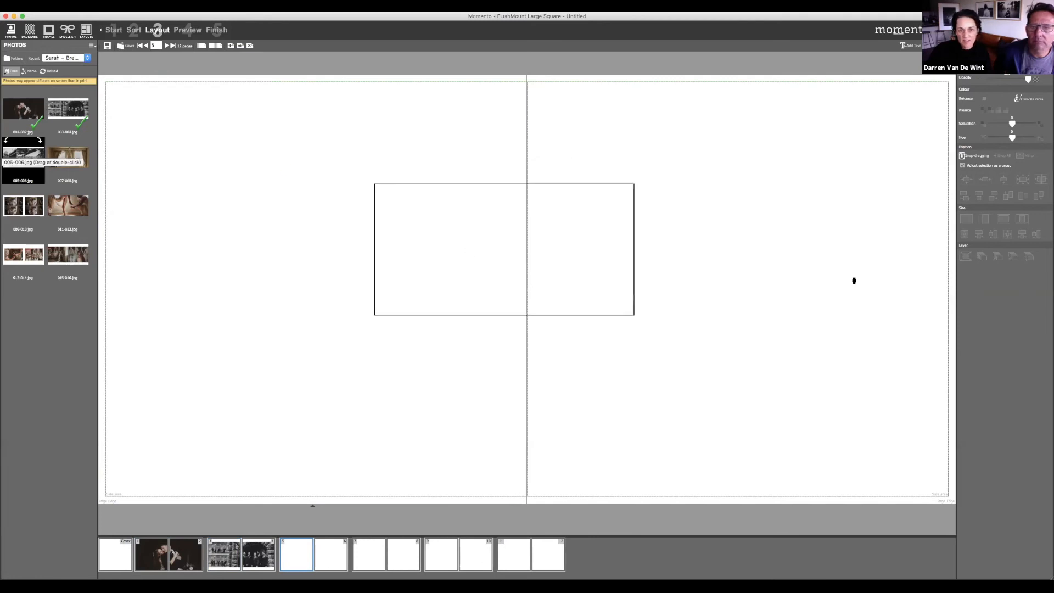
click(968, 219)
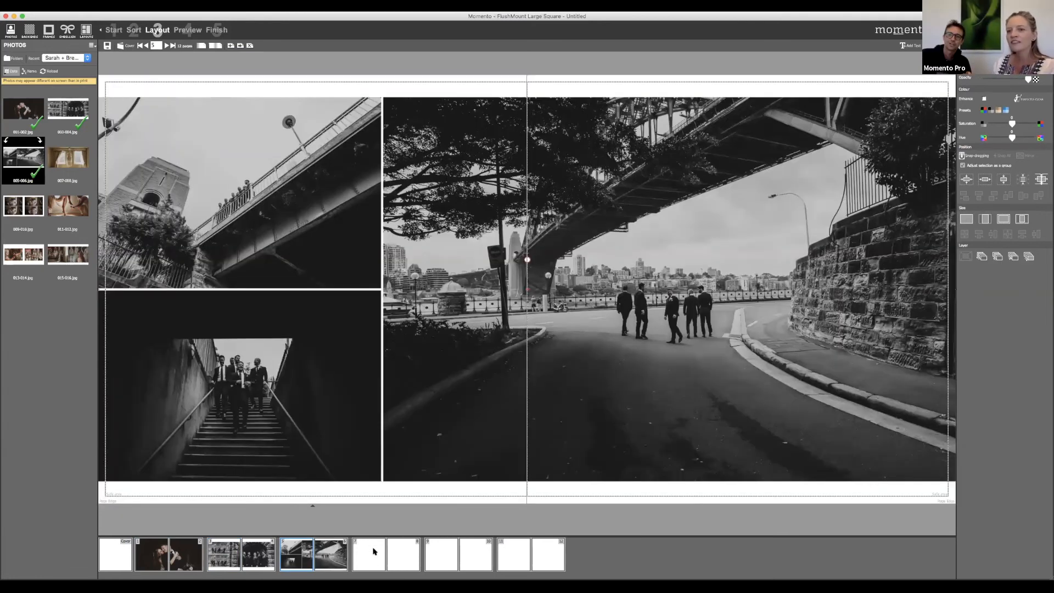
click(373, 550)
drag(85, 164, 524, 252)
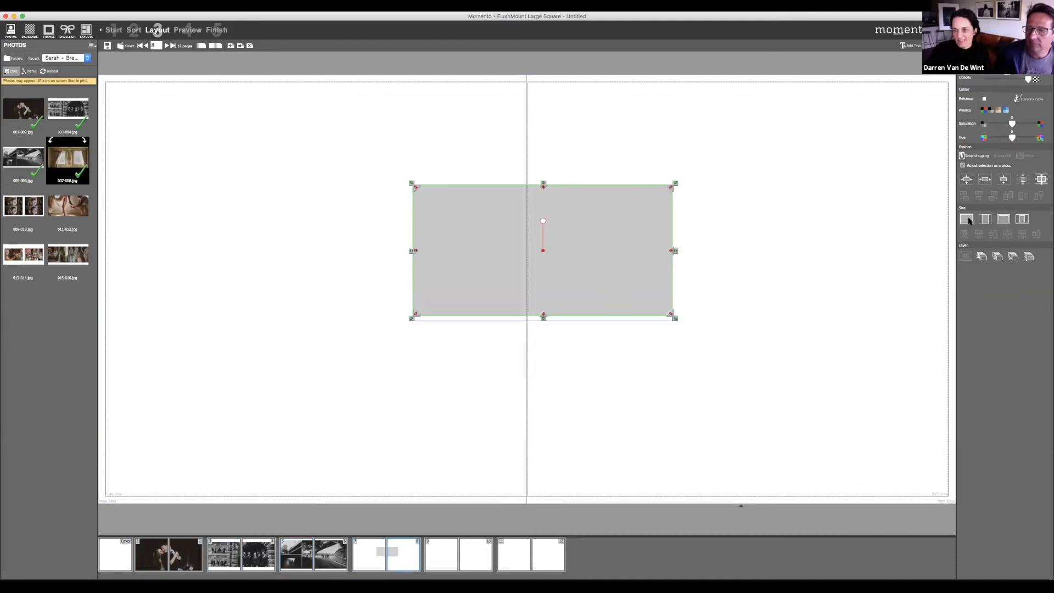
click(967, 219)
click(445, 555)
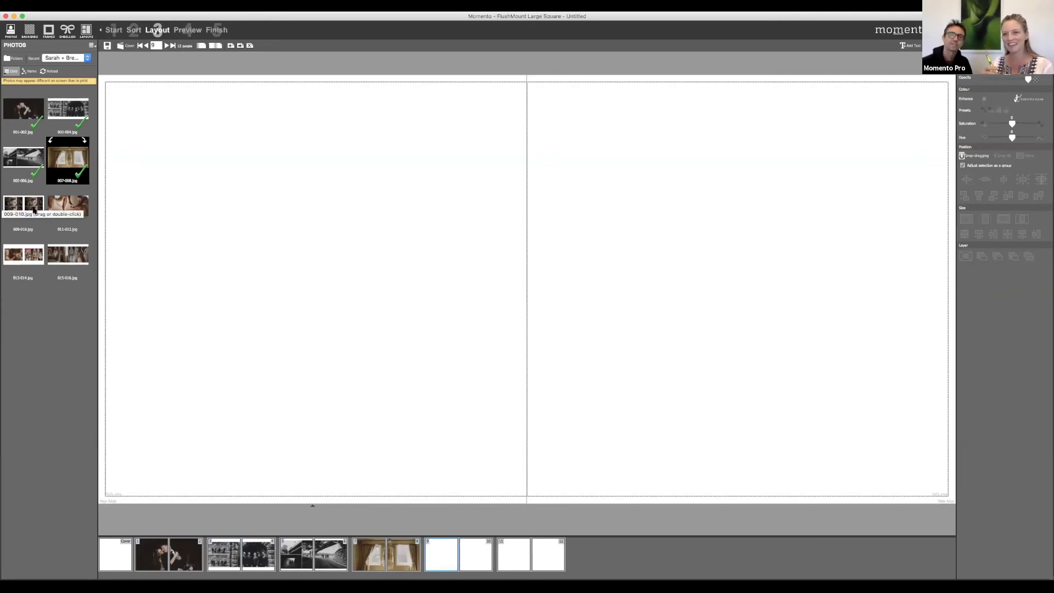
click(21, 101)
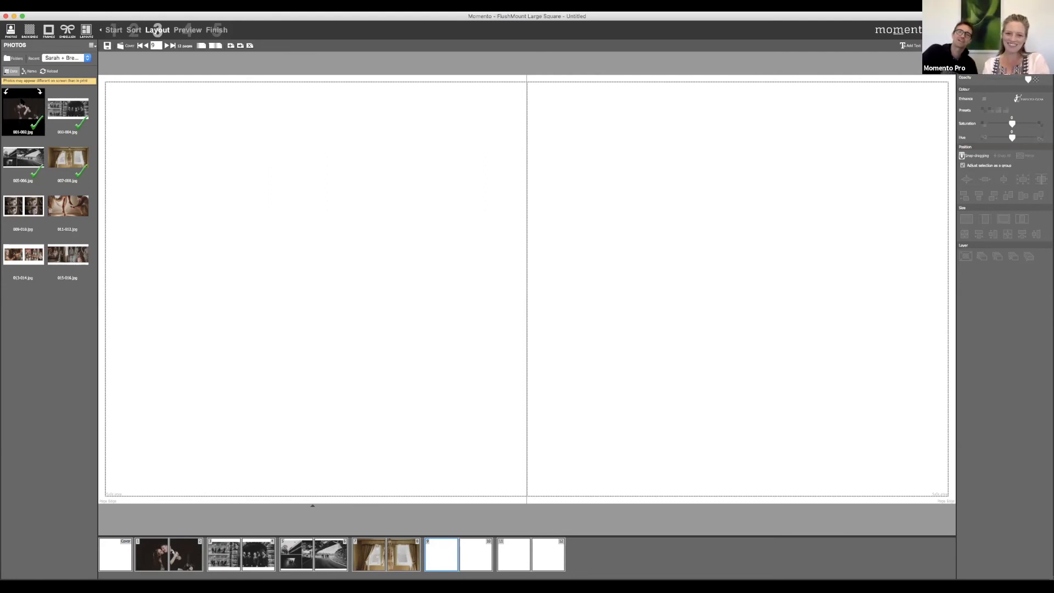
Step: Discard the current album and start a fresh Large 10 x 10" manual-layout flush-mount album
click(37, 6)
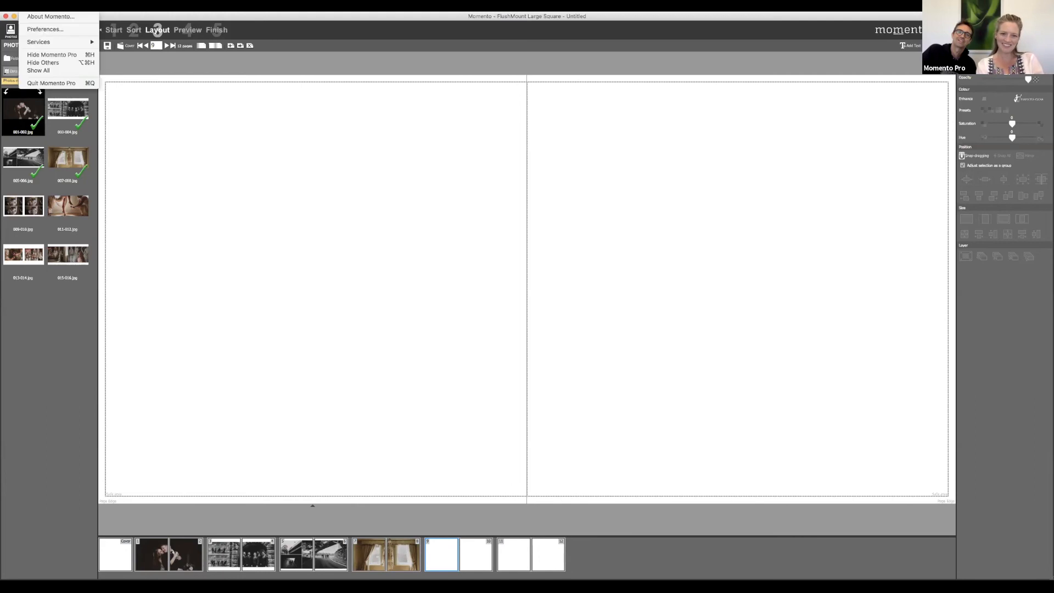
mouse_move(77, 6)
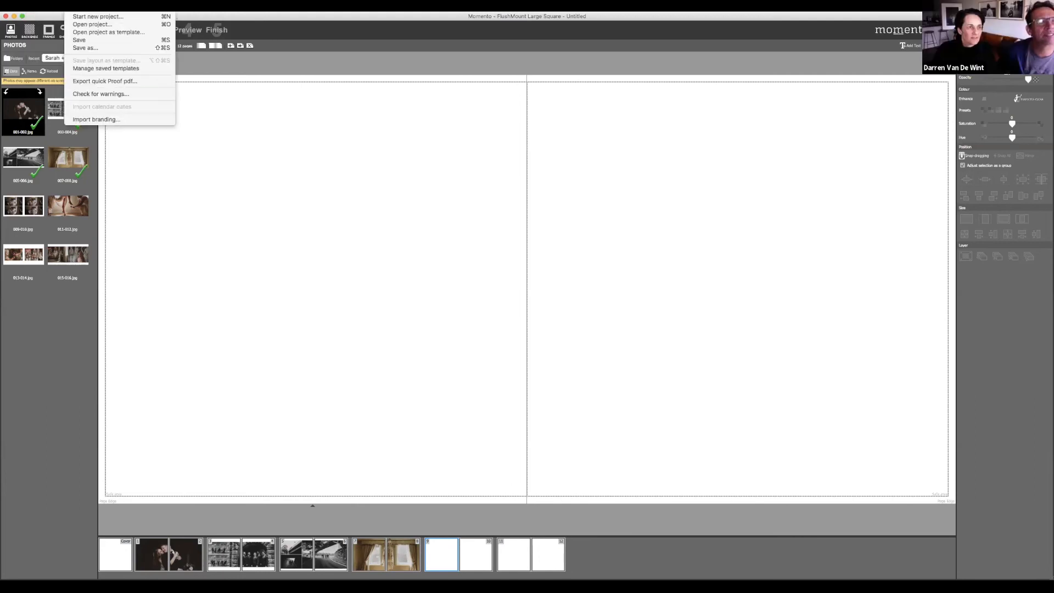
click(80, 18)
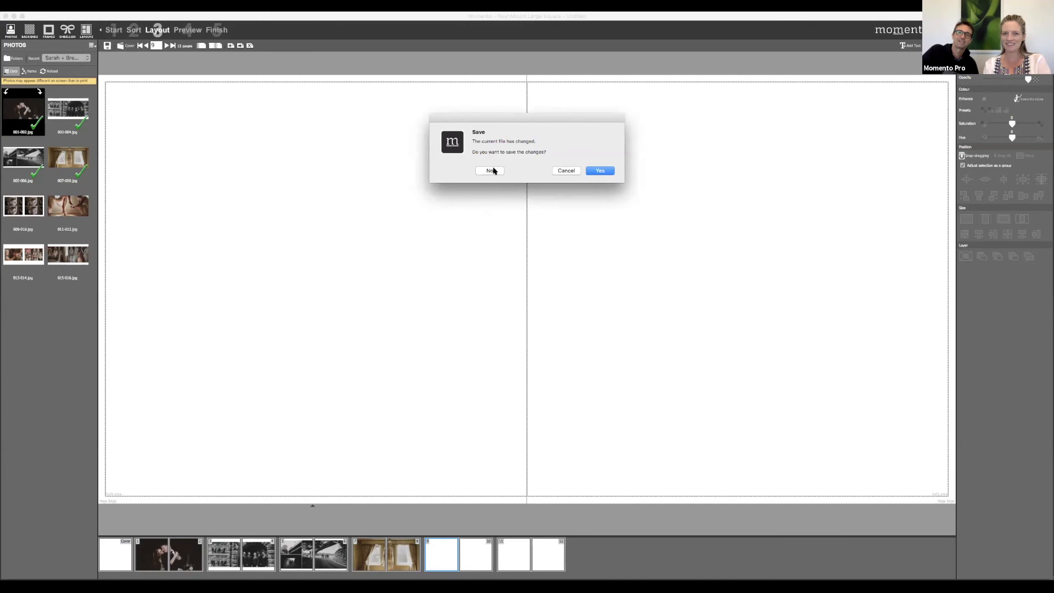
click(494, 171)
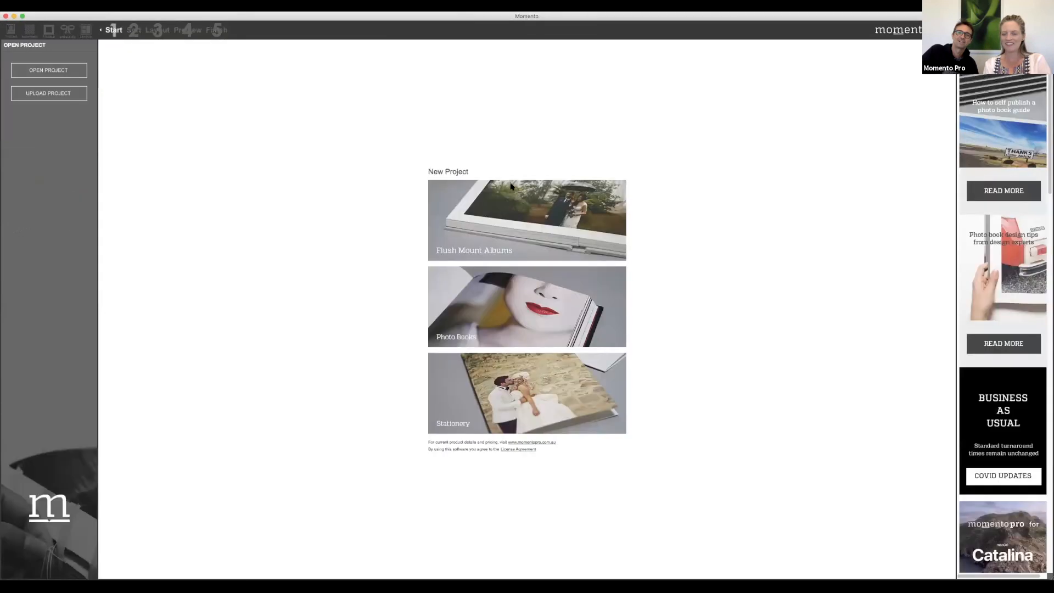
click(523, 227)
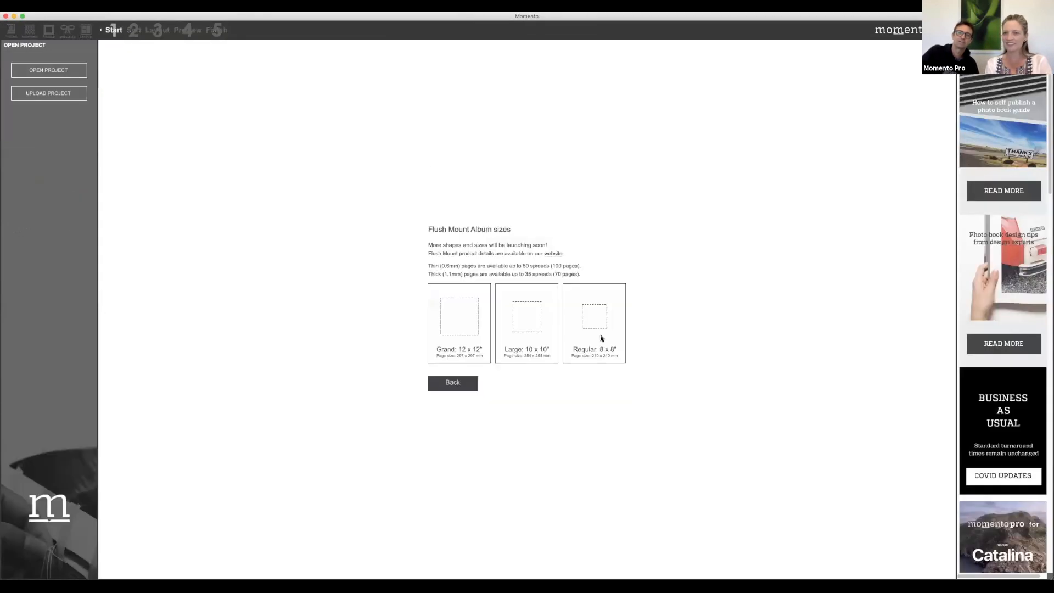
click(526, 331)
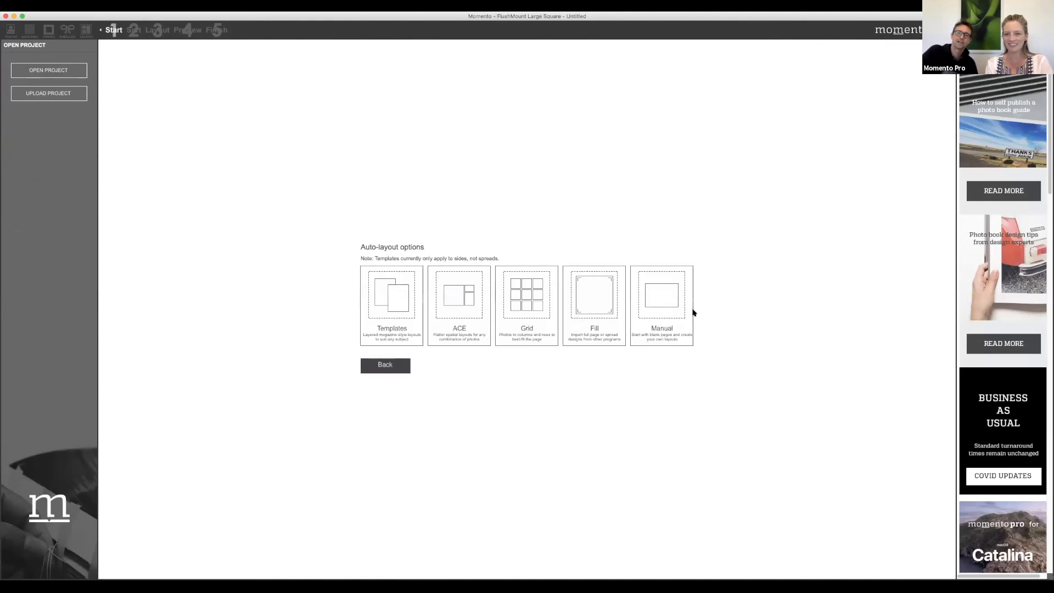
click(677, 303)
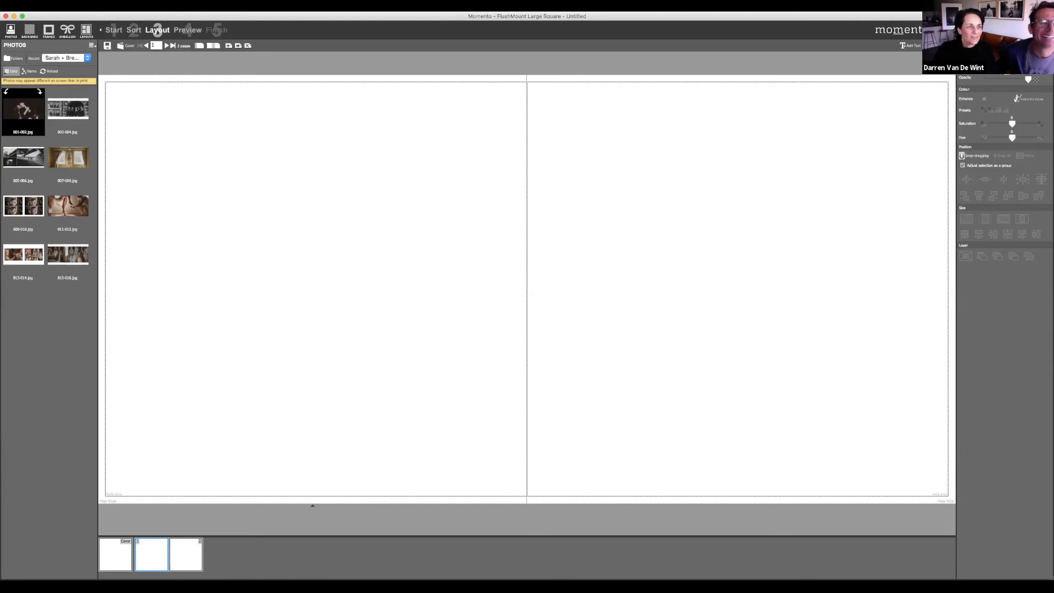
Step: Start another Large 10 x 10" flush-mount album, this time choosing the Fill auto-layout
click(70, 7)
click(82, 16)
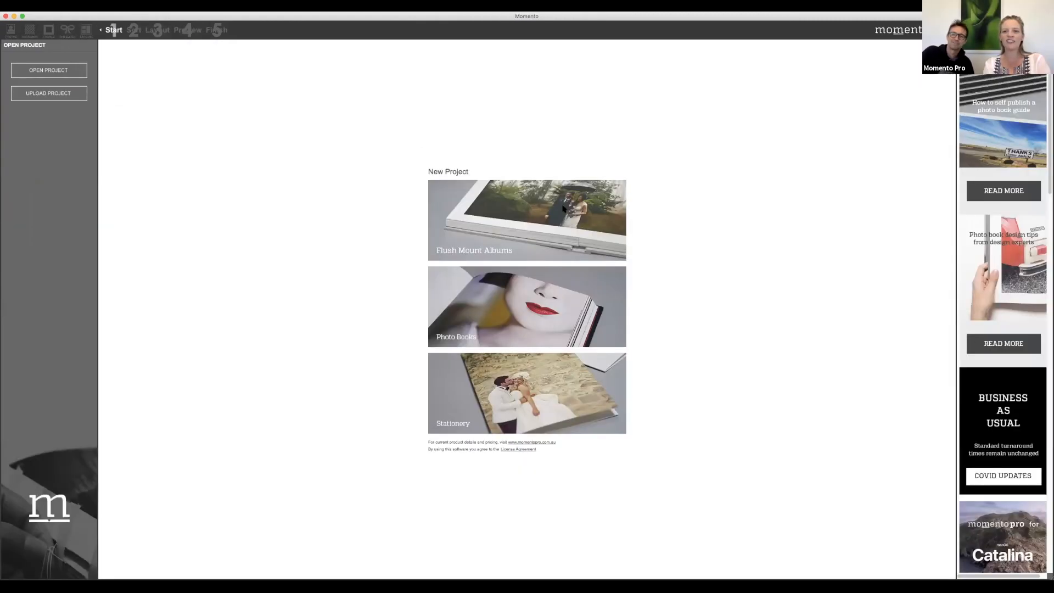
click(550, 233)
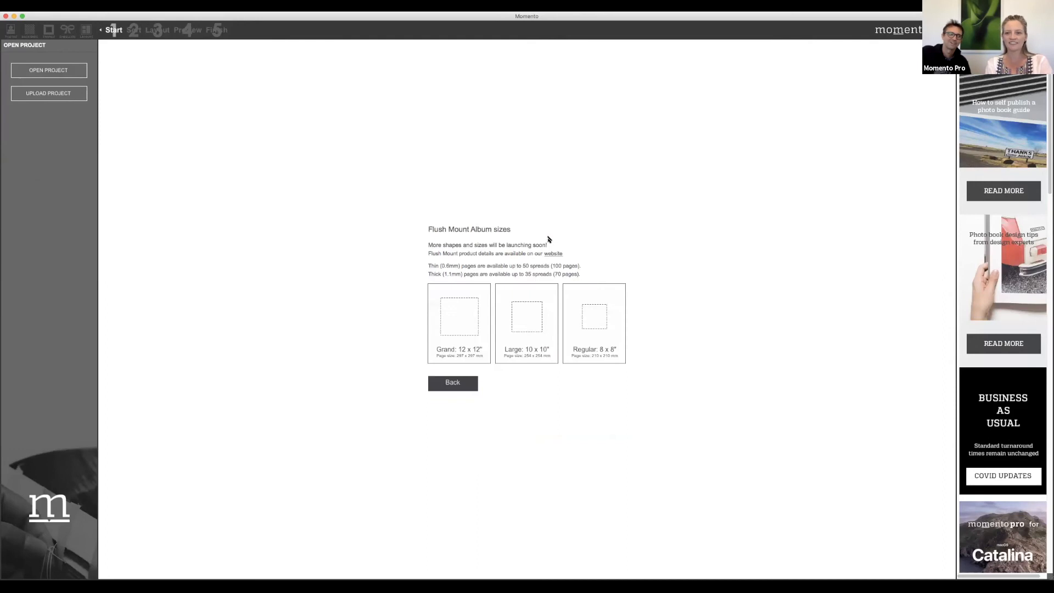
click(531, 329)
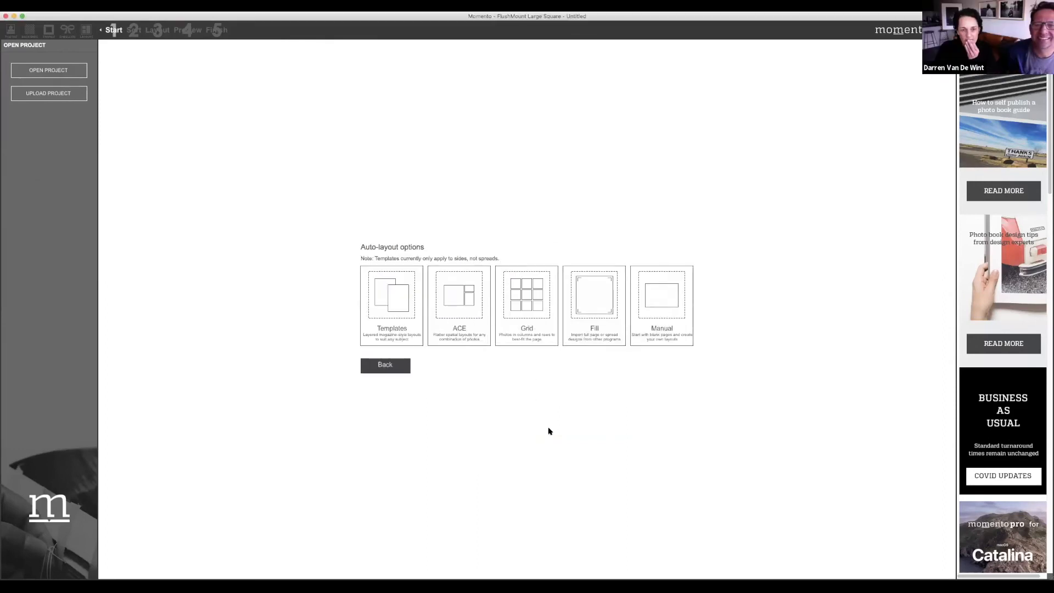
click(601, 308)
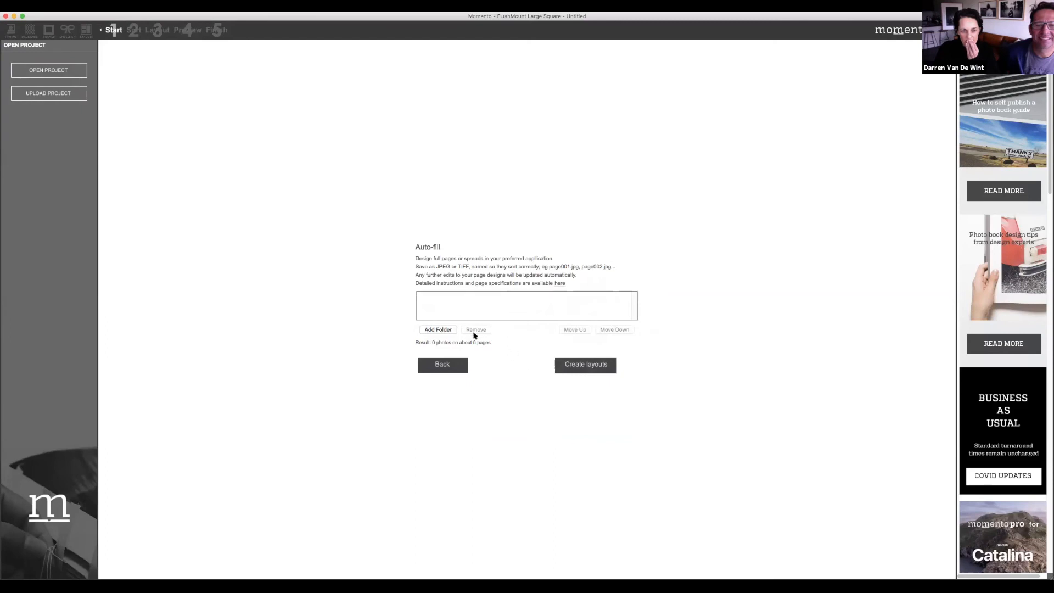
Step: Add the Desktop folder of exported spread JPEGs as the auto-fill source
click(443, 329)
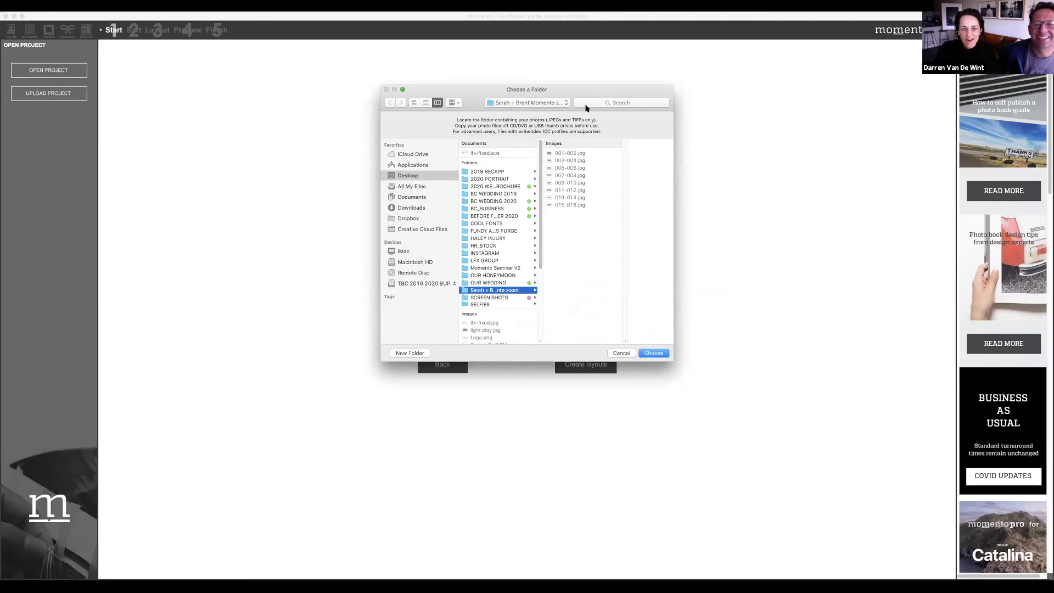
click(654, 353)
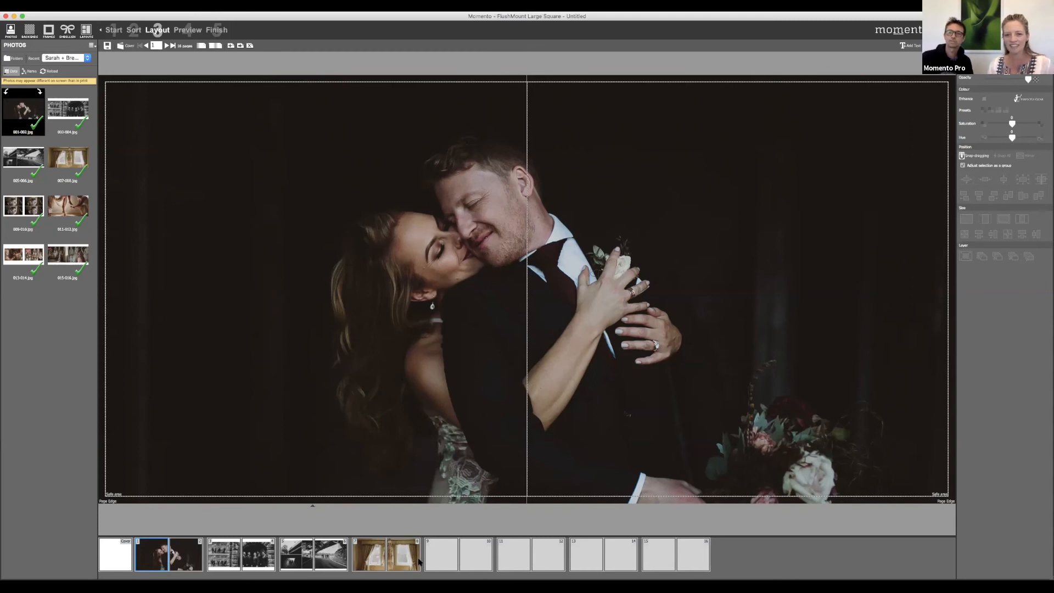
Step: Shift the shoe photo on pages 11–12 so it covers the spread with no white left strip
click(446, 560)
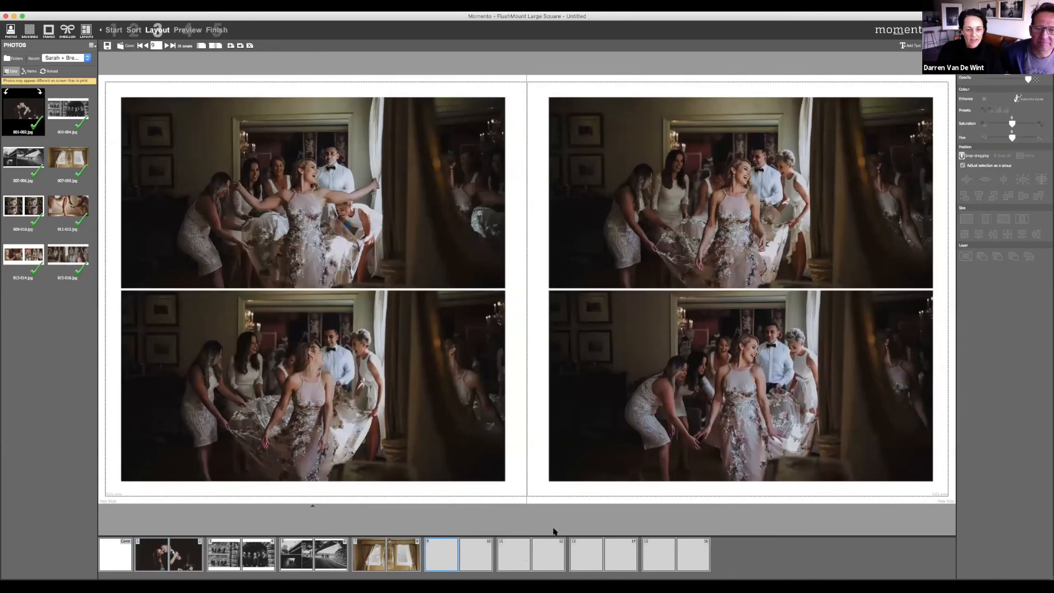
click(516, 553)
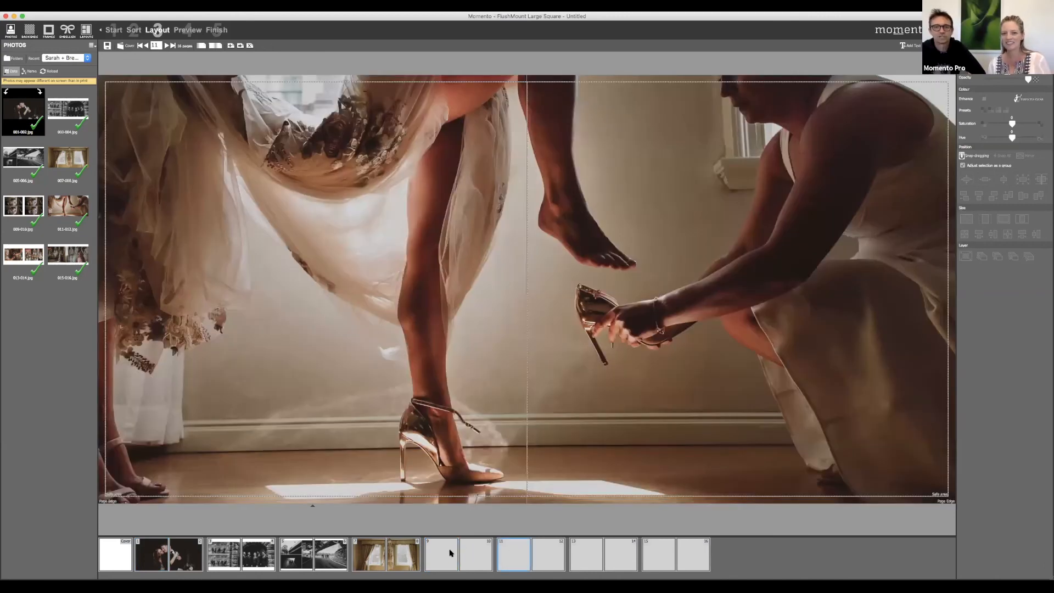
click(597, 371)
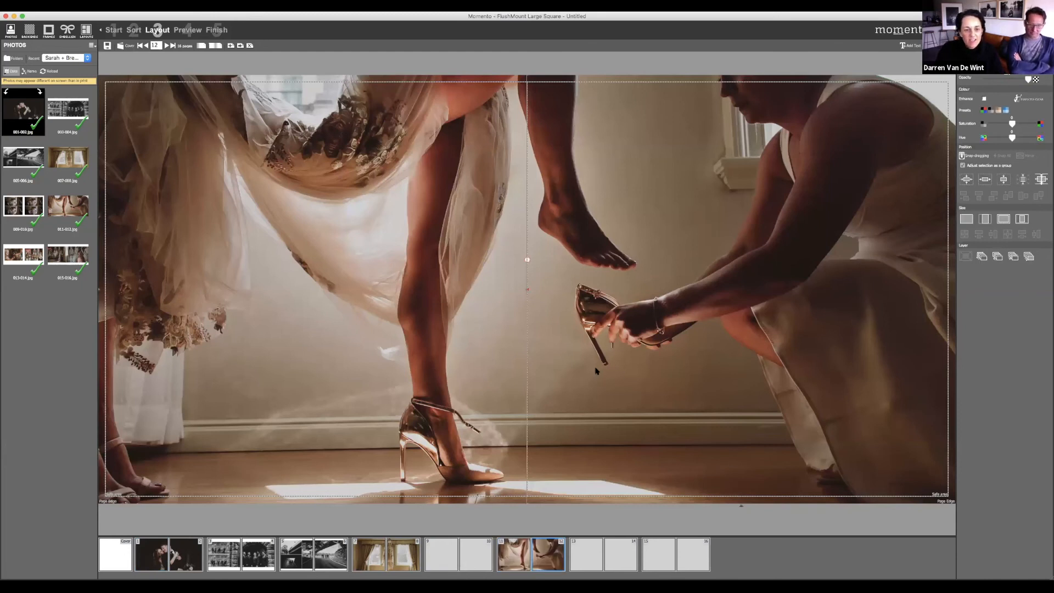
drag(597, 372, 602, 369)
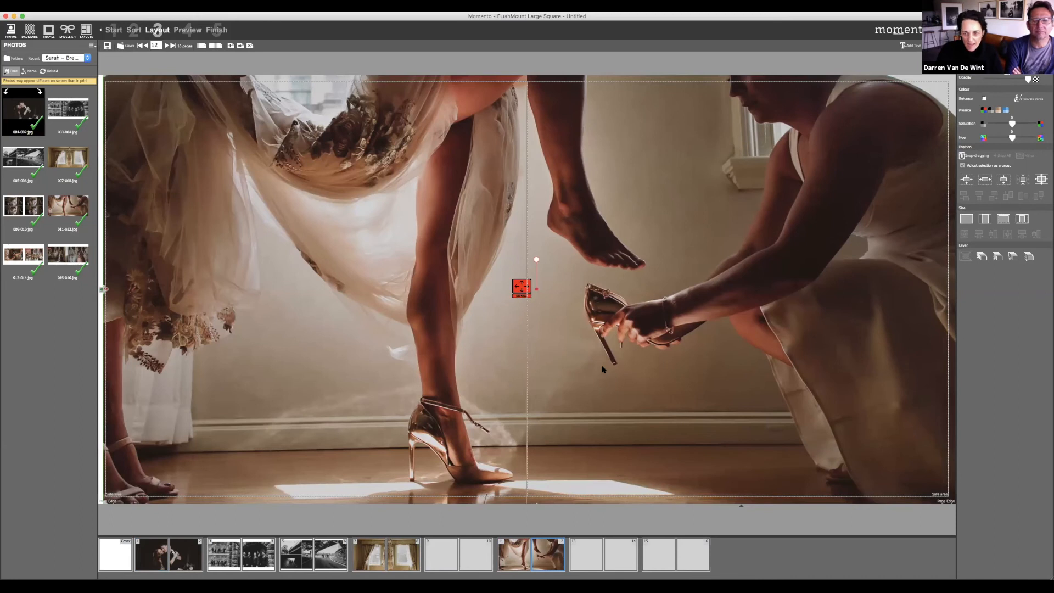
drag(602, 369, 645, 367)
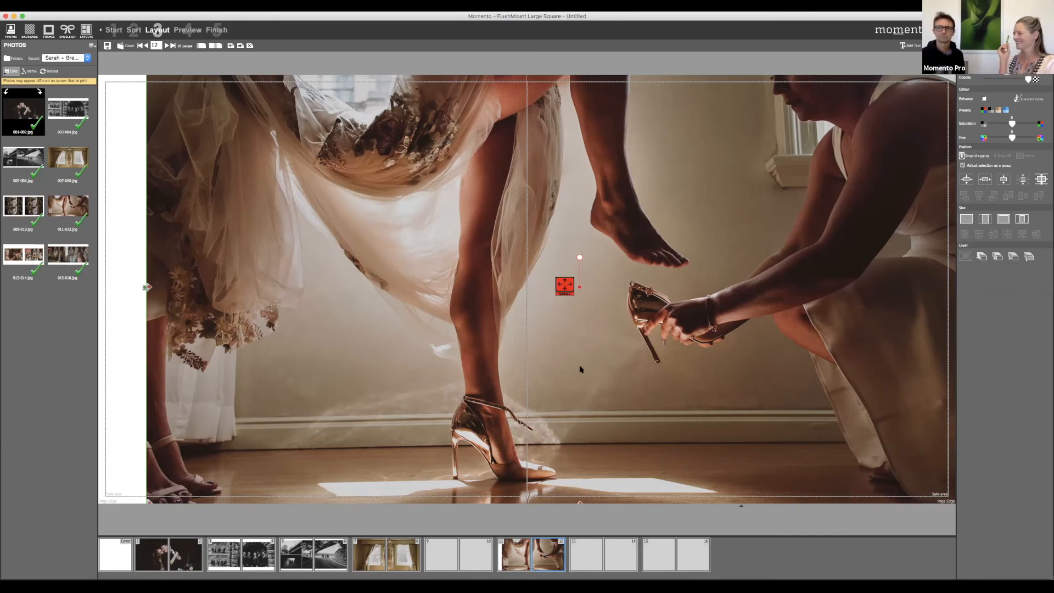
drag(569, 368, 523, 371)
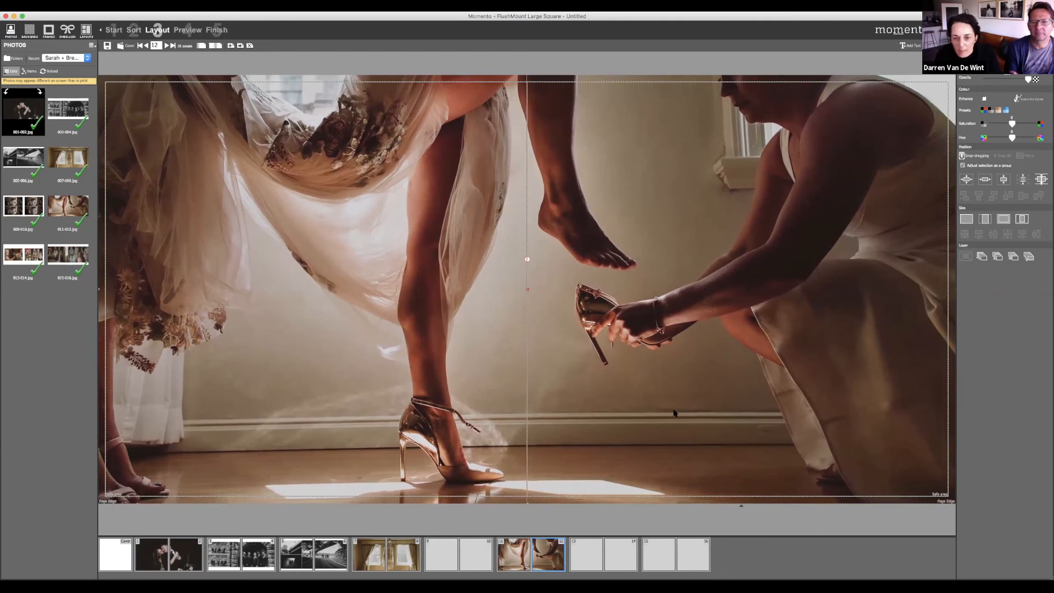
click(587, 555)
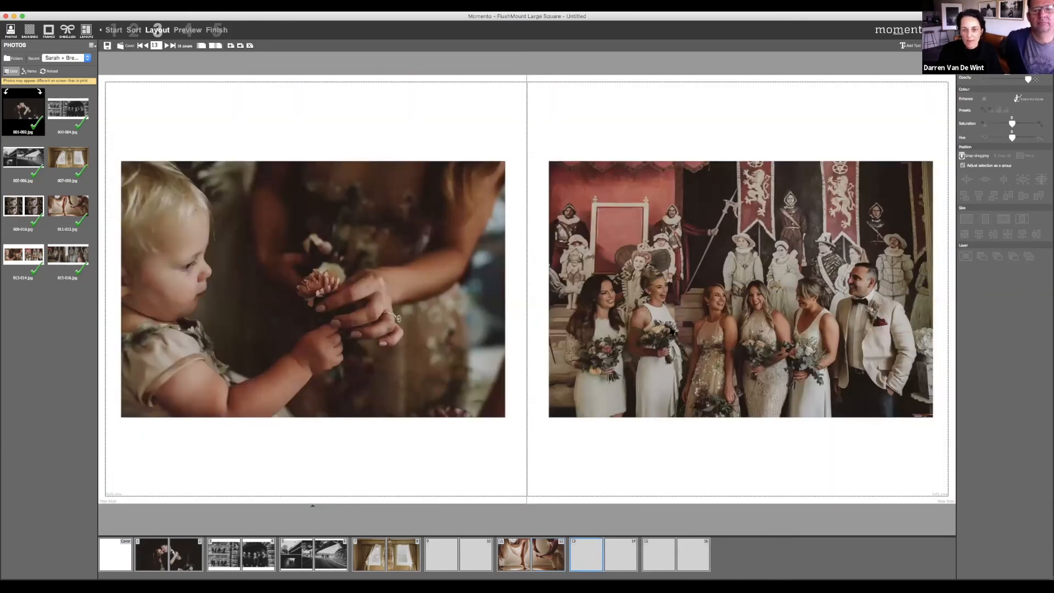
Step: Review the filled spreads on pages 9–16 in the filmstrip
click(665, 550)
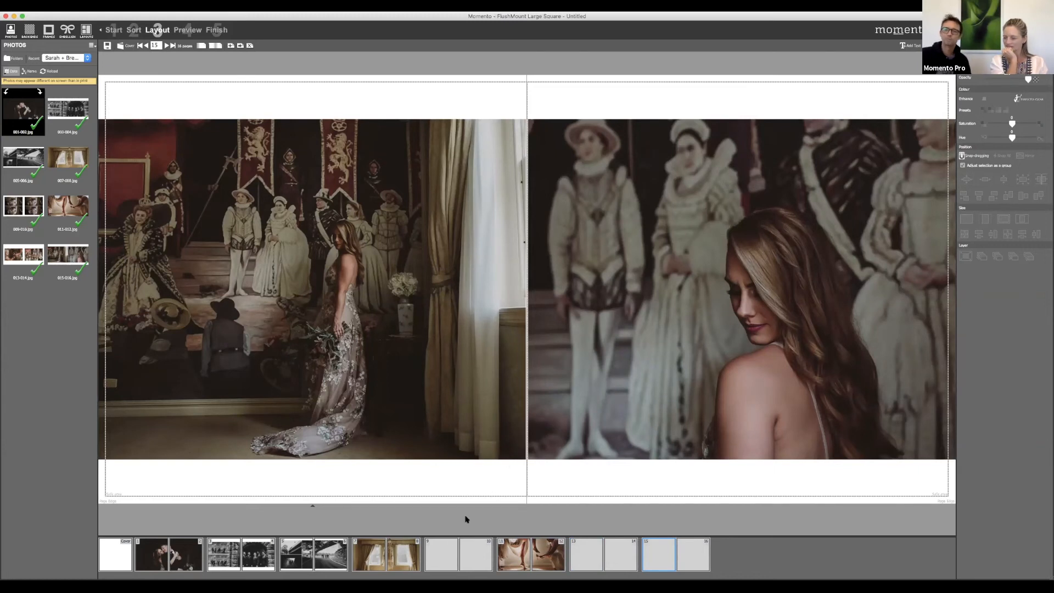
click(439, 553)
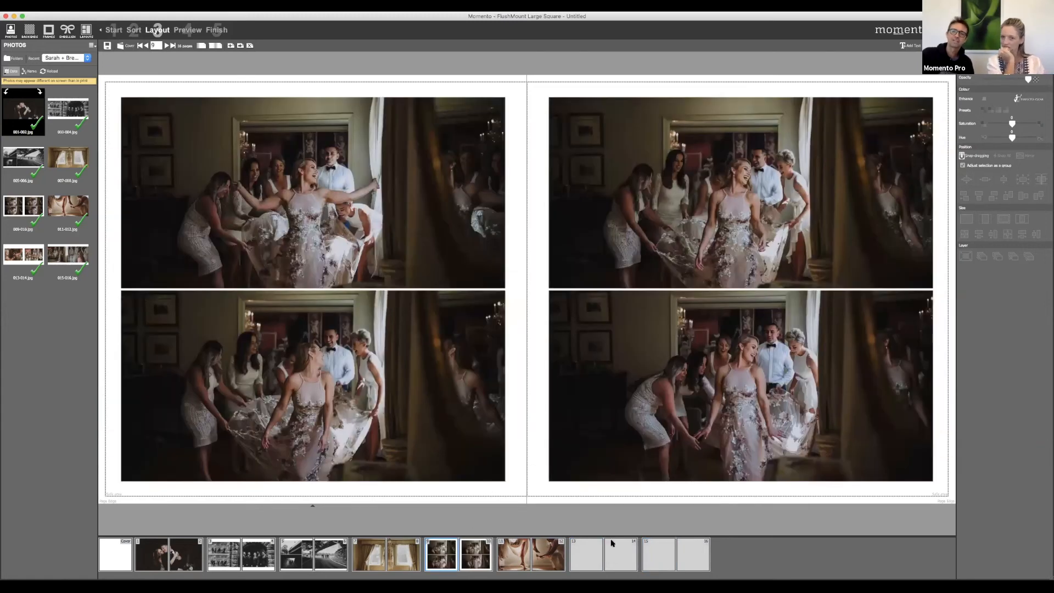
click(595, 554)
click(664, 559)
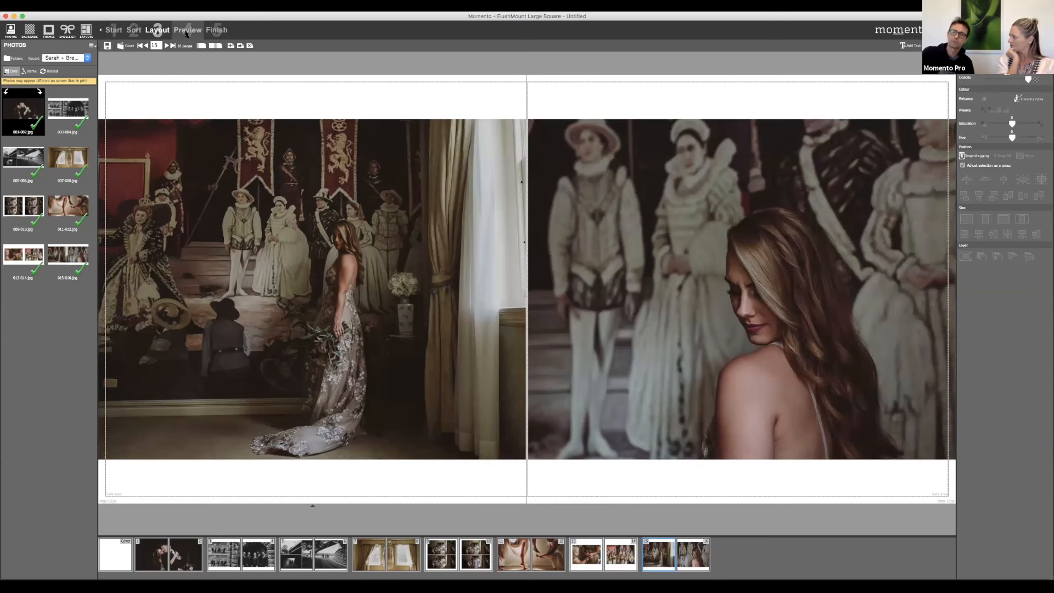
Step: Preview the whole album, then close the preview to return to Layout
click(187, 33)
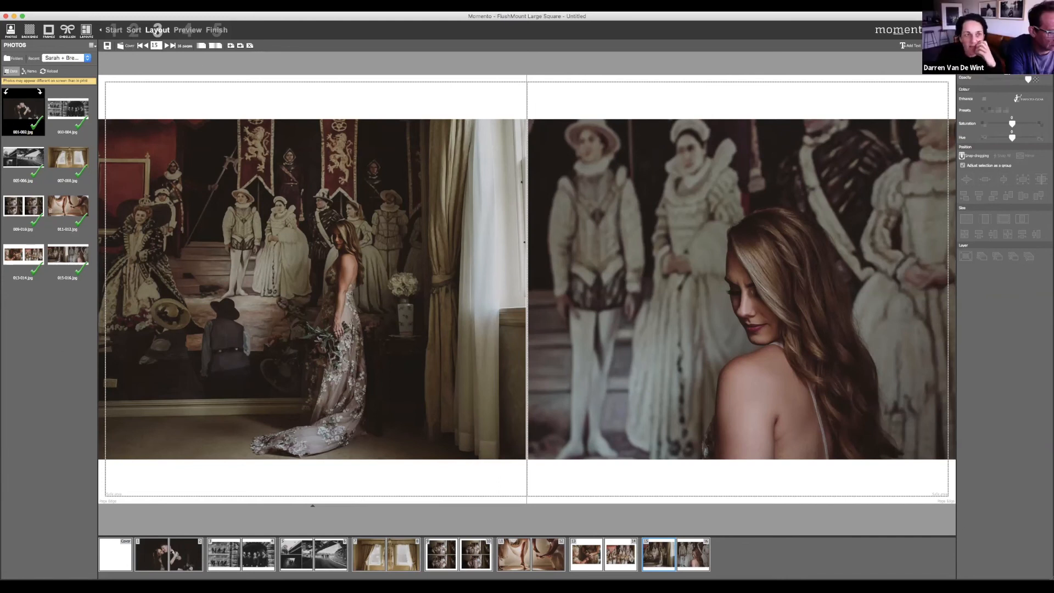
click(192, 35)
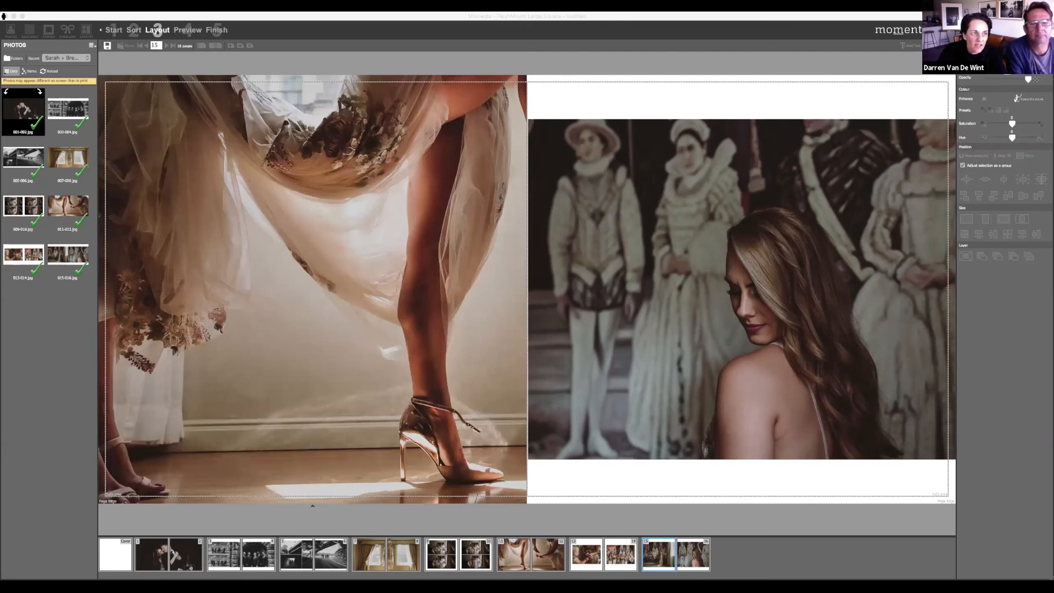
click(5, 17)
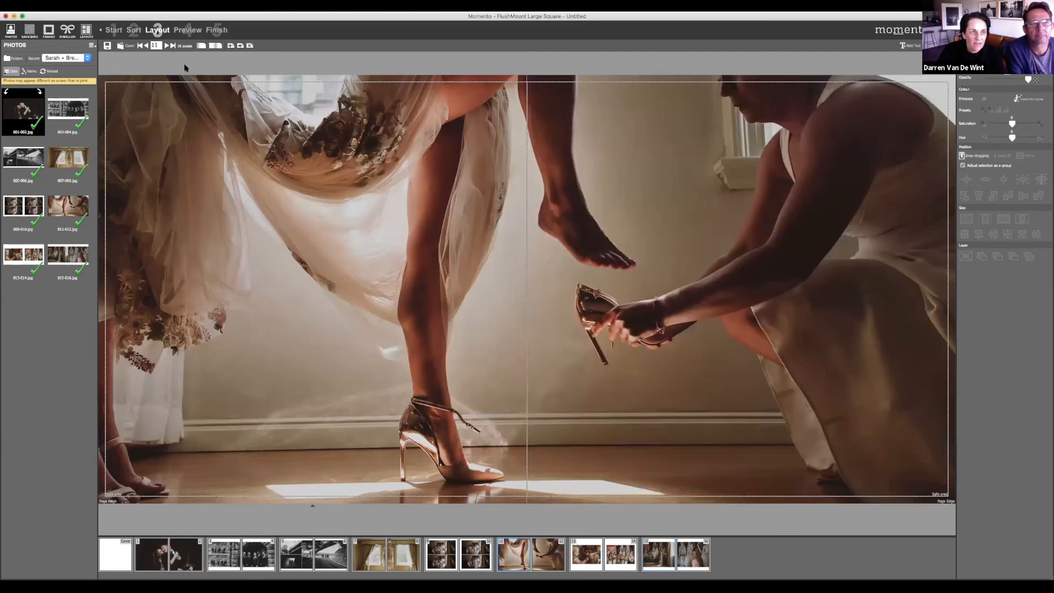
Step: Save the album as an .mbk project named after the couple's wedding album
click(217, 31)
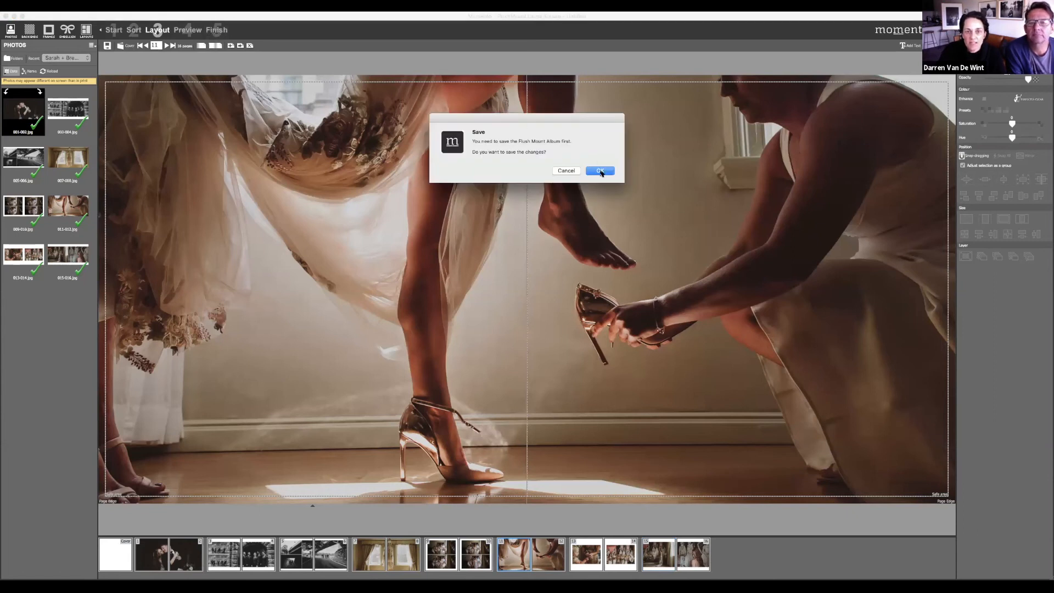
click(600, 171)
text(Sarah + Brent wedding album.mbk)
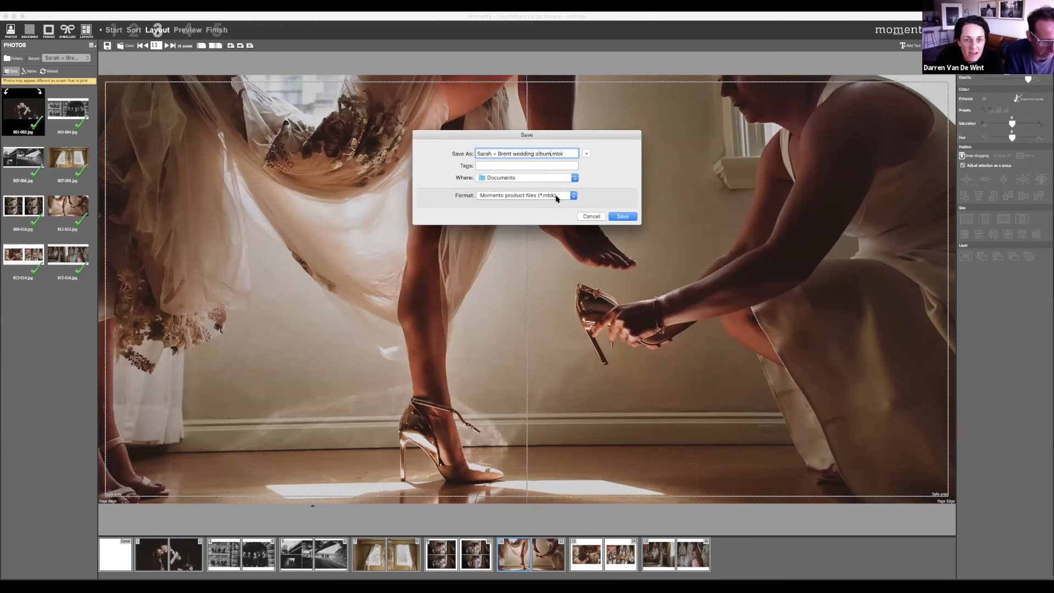
click(626, 219)
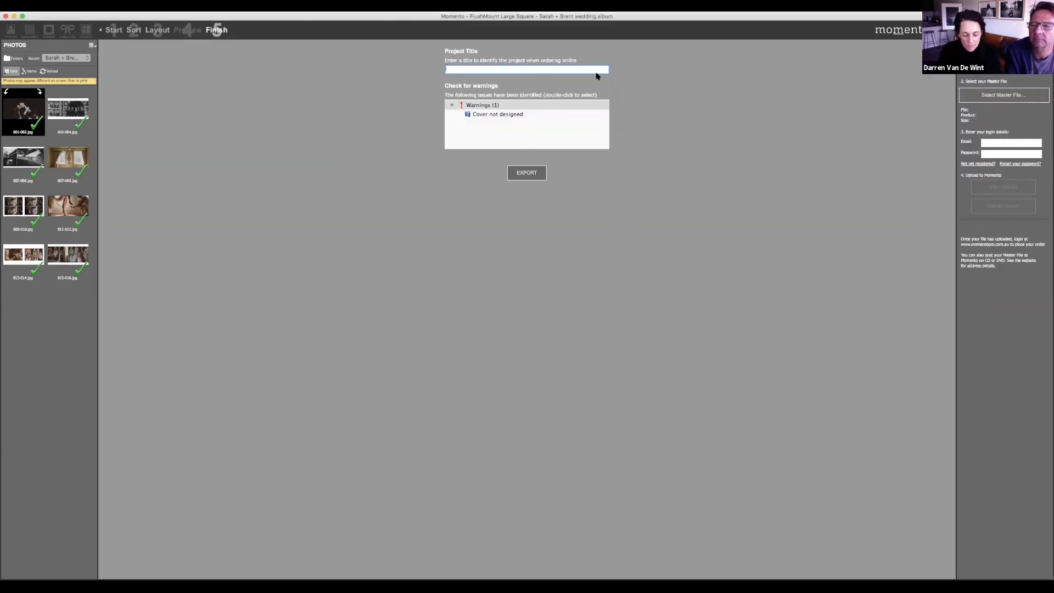
Step: Give the project a wedding title naming the couple and export the master file
text(Sar)
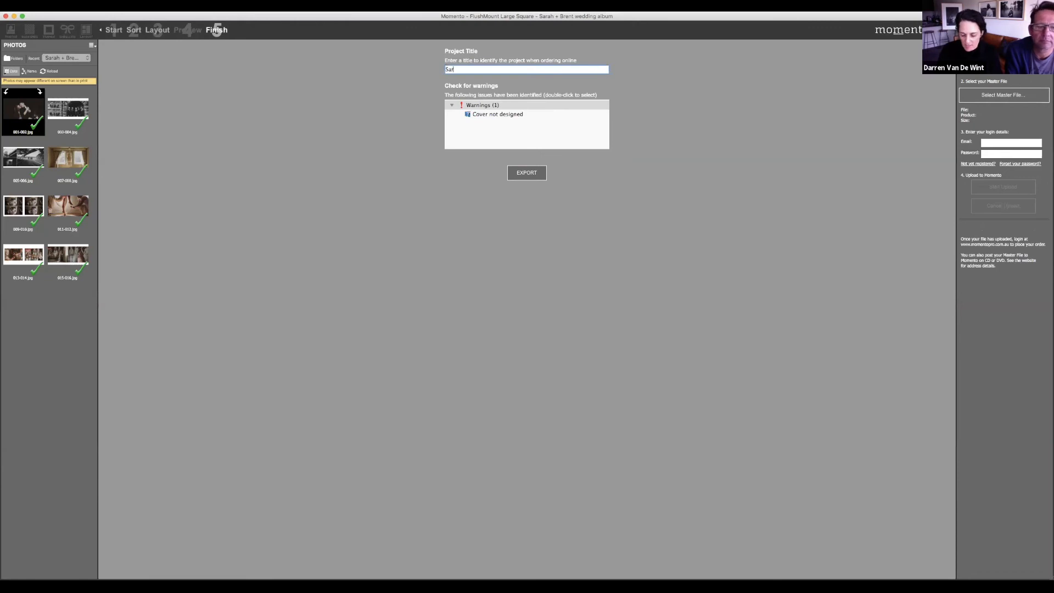
text(ah + Brent wedding)
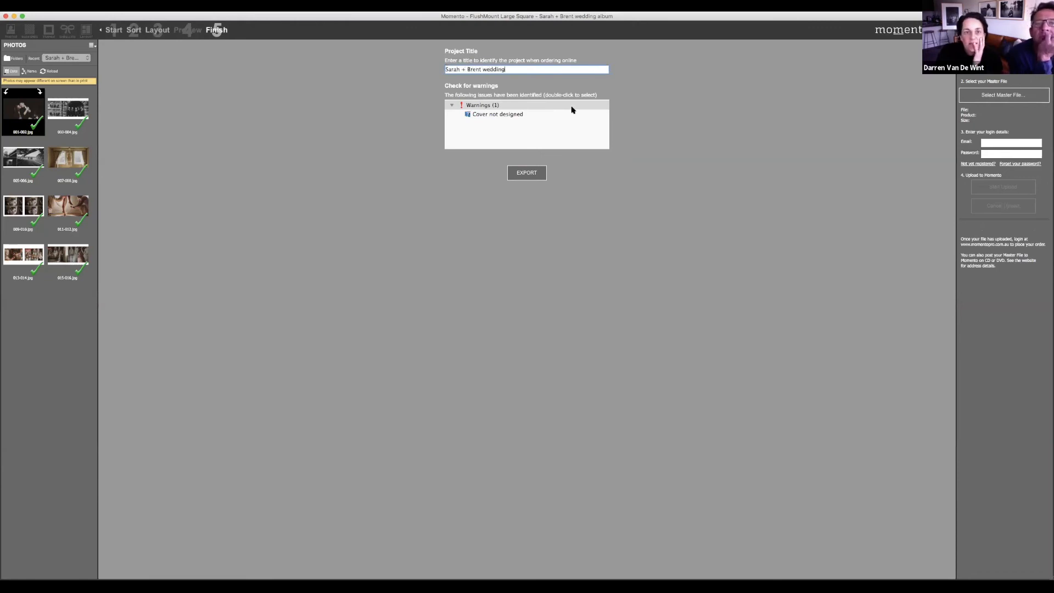
click(531, 173)
click(593, 185)
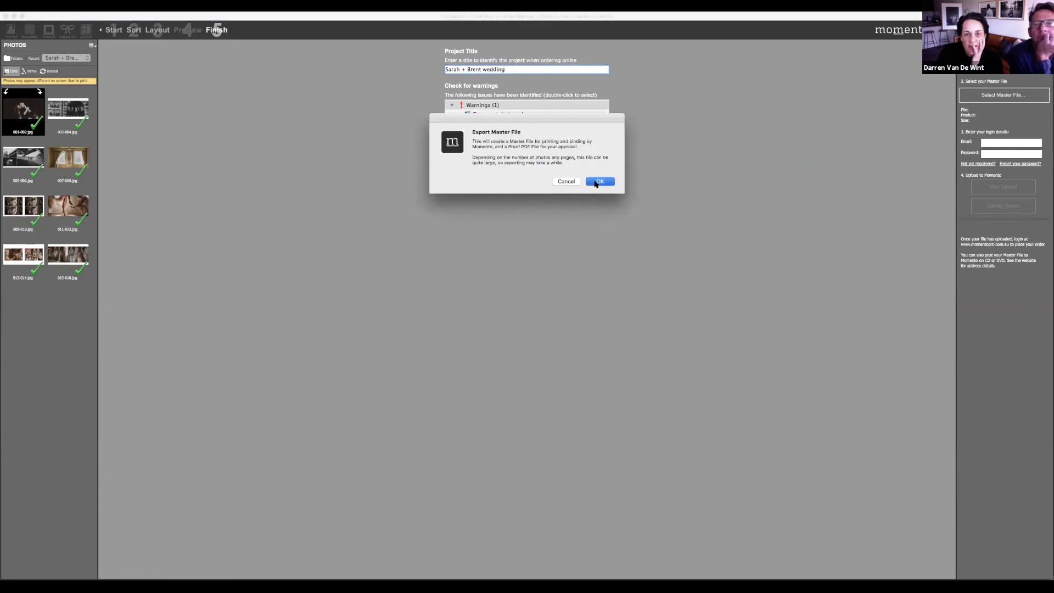
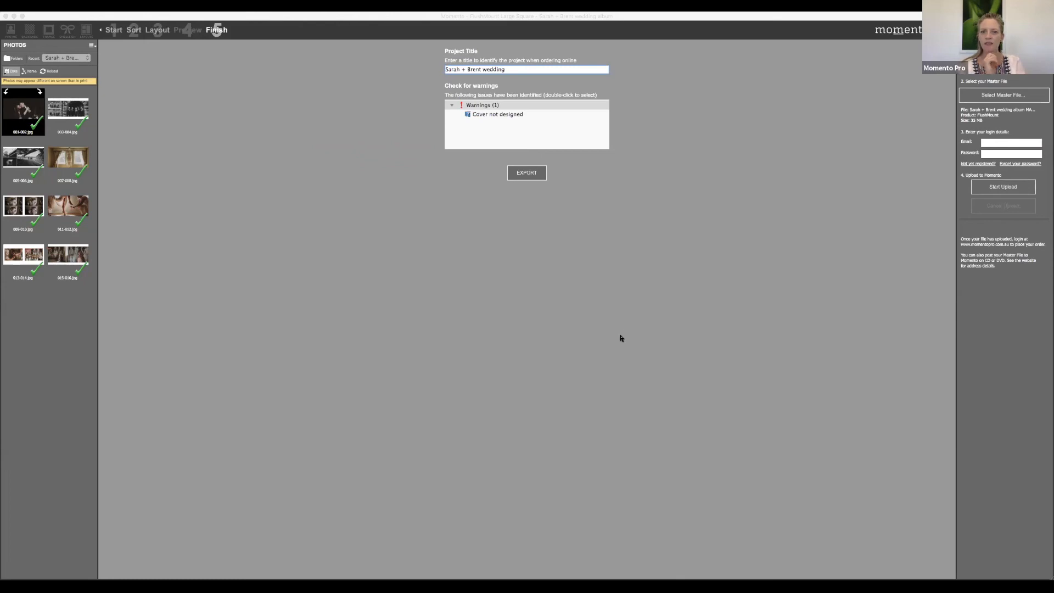
Step: Start uploading the exported album in Momento Pro and dismiss the login alert
click(659, 328)
click(997, 189)
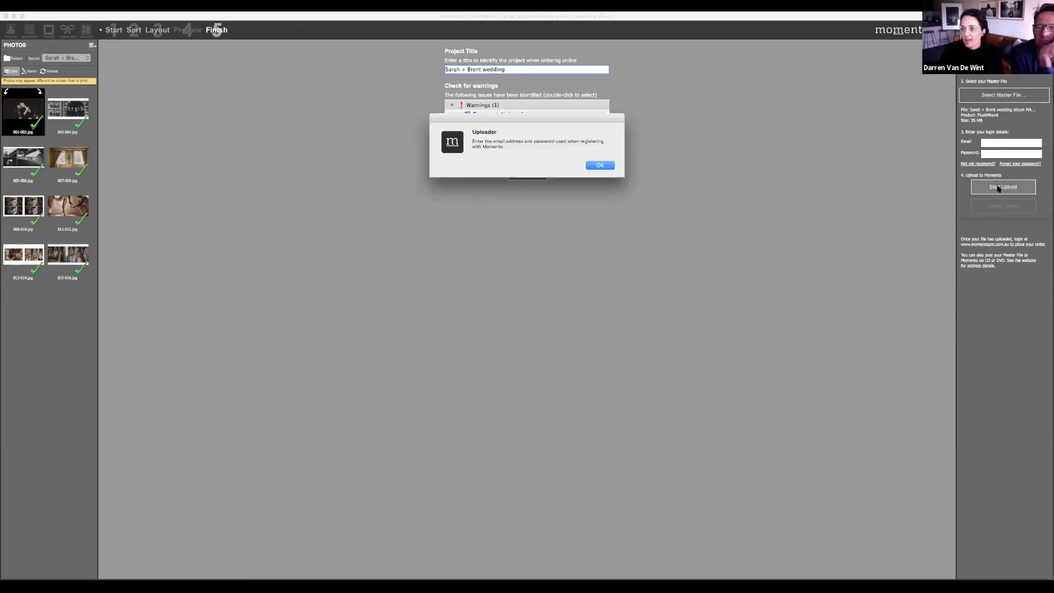
click(603, 164)
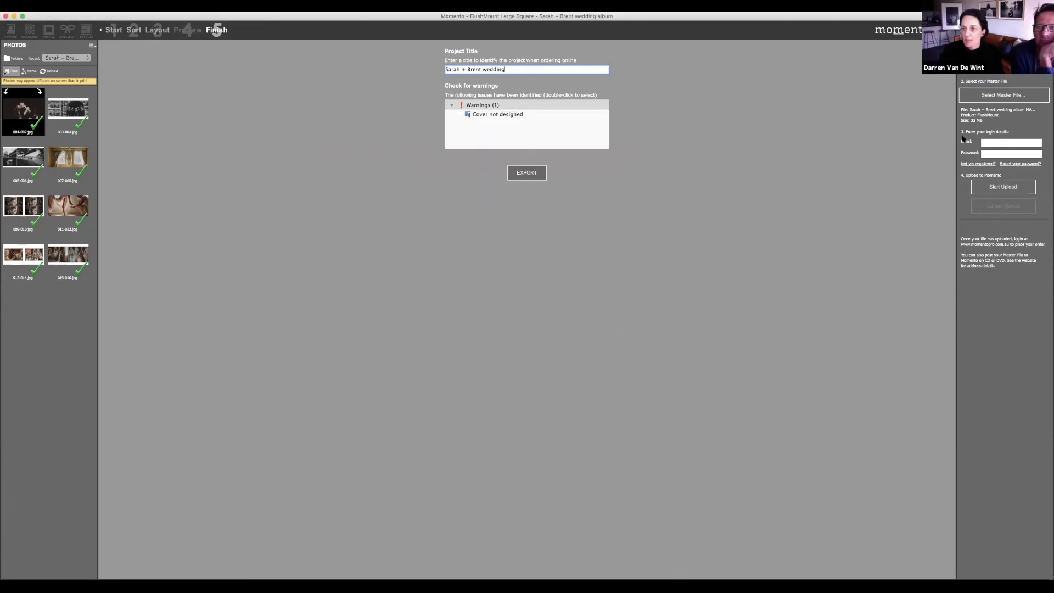
Step: Enter the member account e-mail in the Email field, then minimize Momento Pro
click(1007, 142)
text(hale)
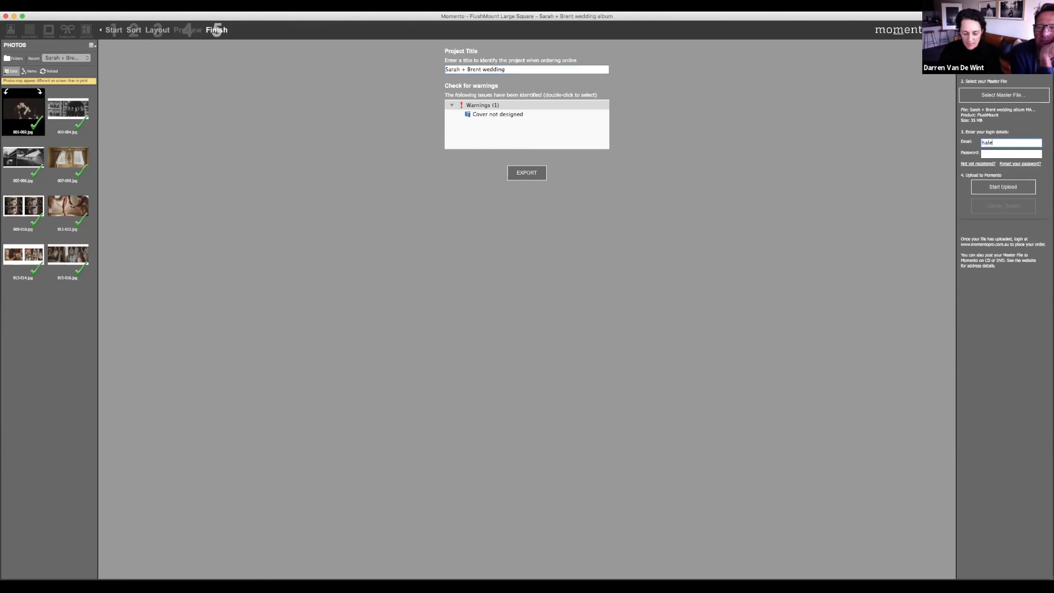
key(BackSpace)
key(BackSpace)
key(BackSpace)
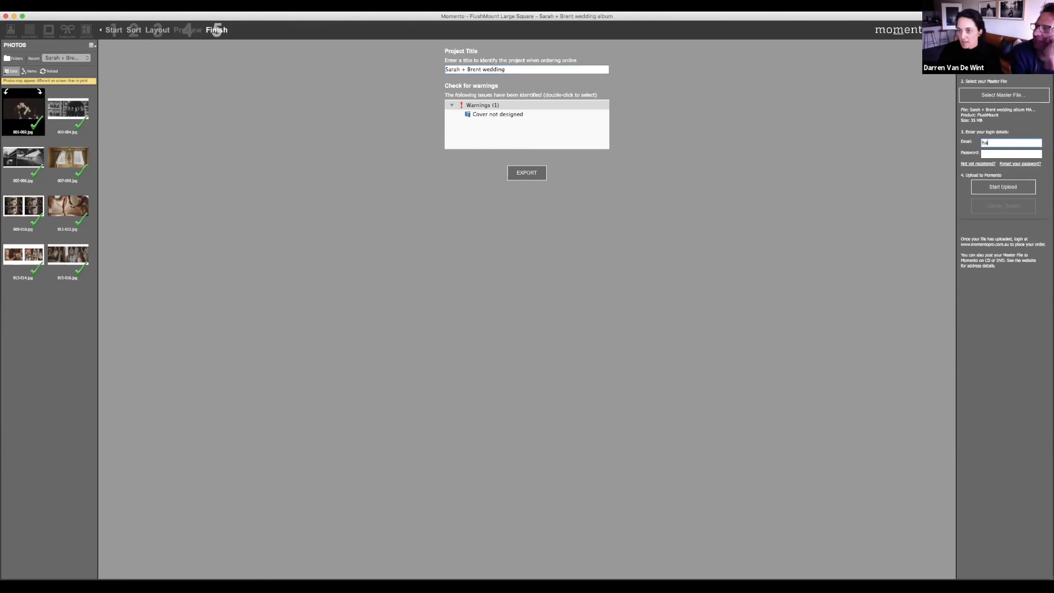
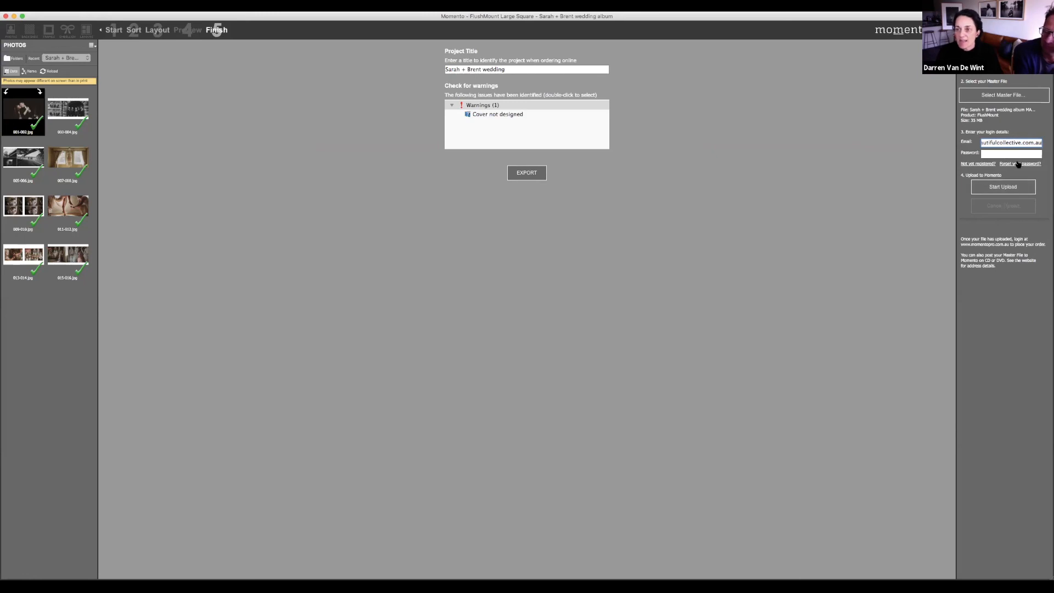
click(13, 16)
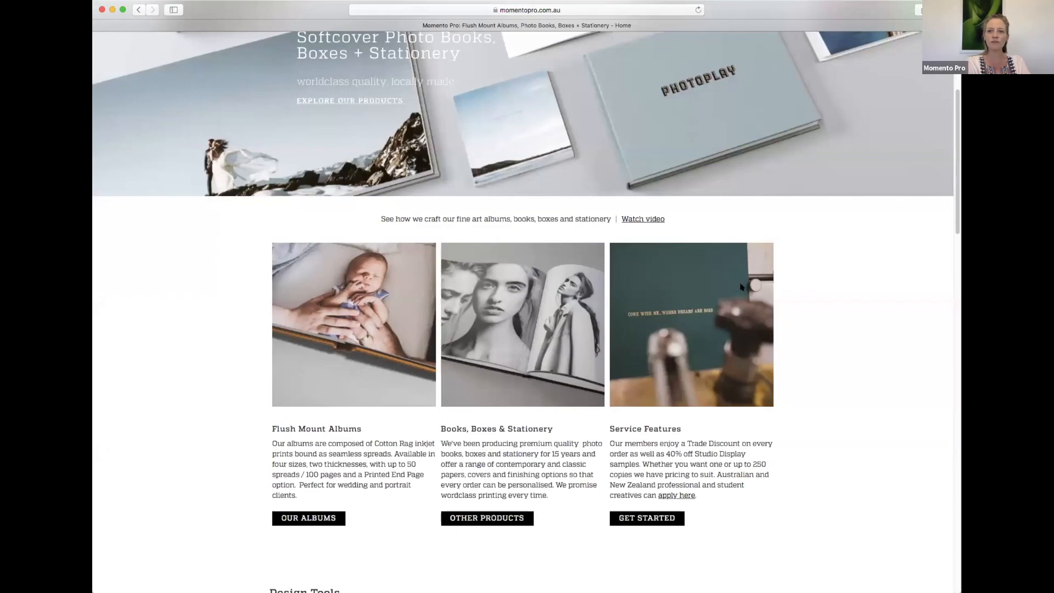
Step: Scroll back to the top of the momentopro.com.au home page in Safari
scroll(782, 232, up, 5)
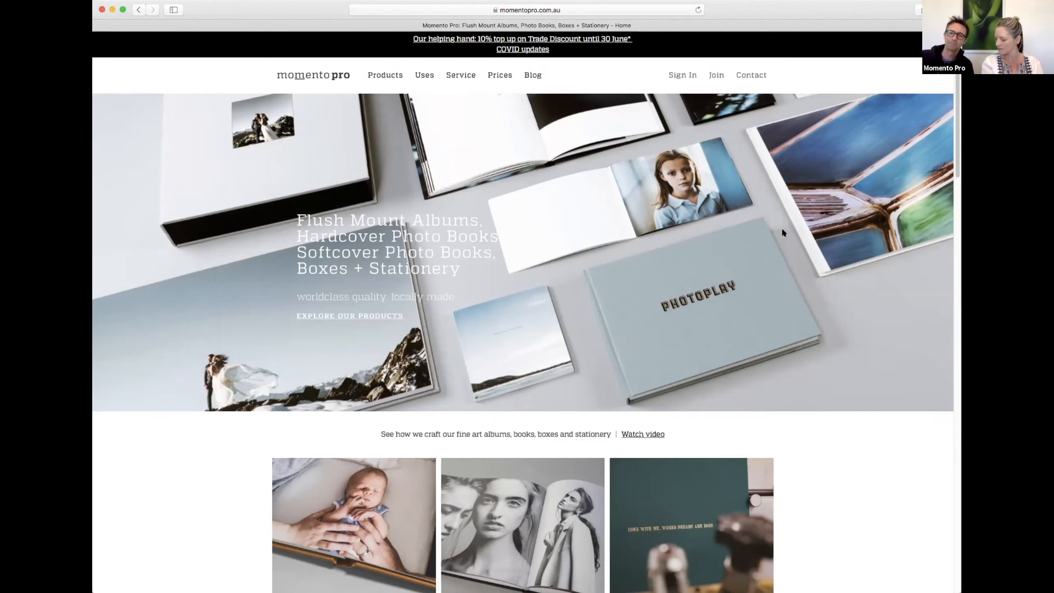
Step: Sign in with the saved autofill login and browse the Projects list of Flush Mount Albums
click(684, 75)
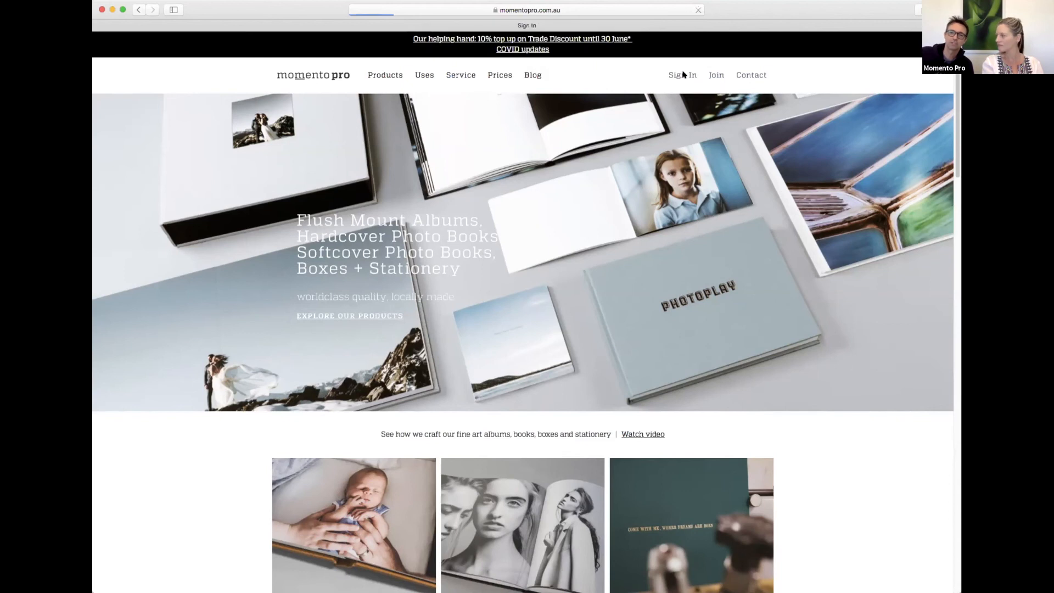
click(368, 375)
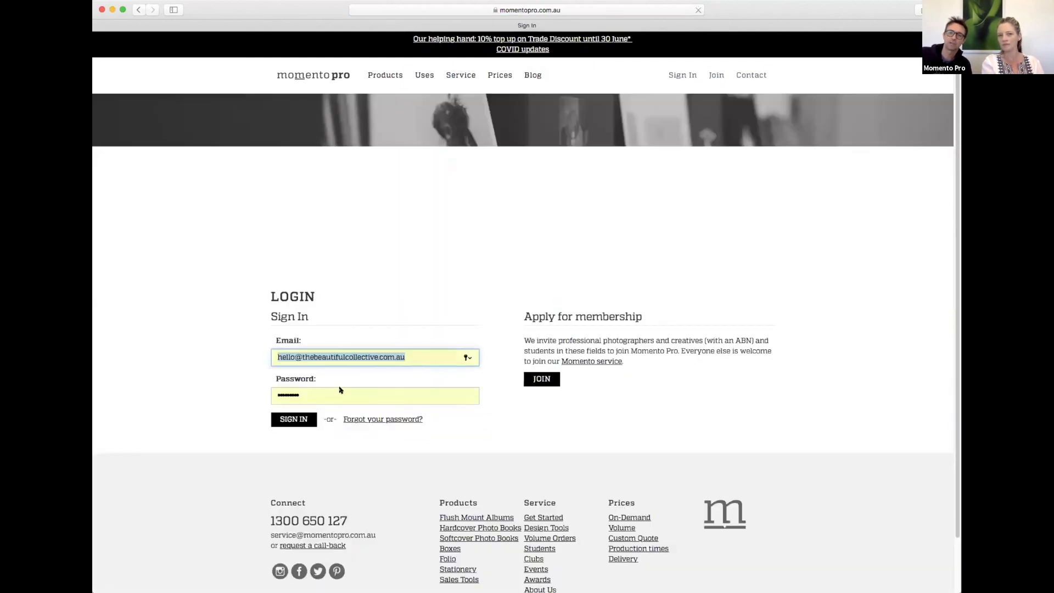
click(293, 419)
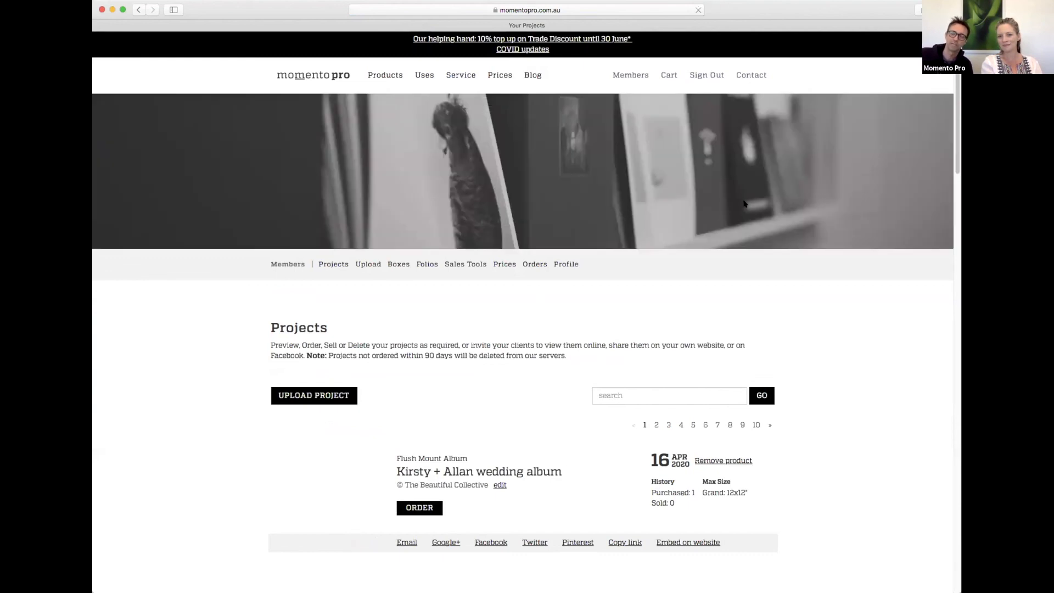
scroll(744, 203, down, 1)
scroll(744, 204, down, 4)
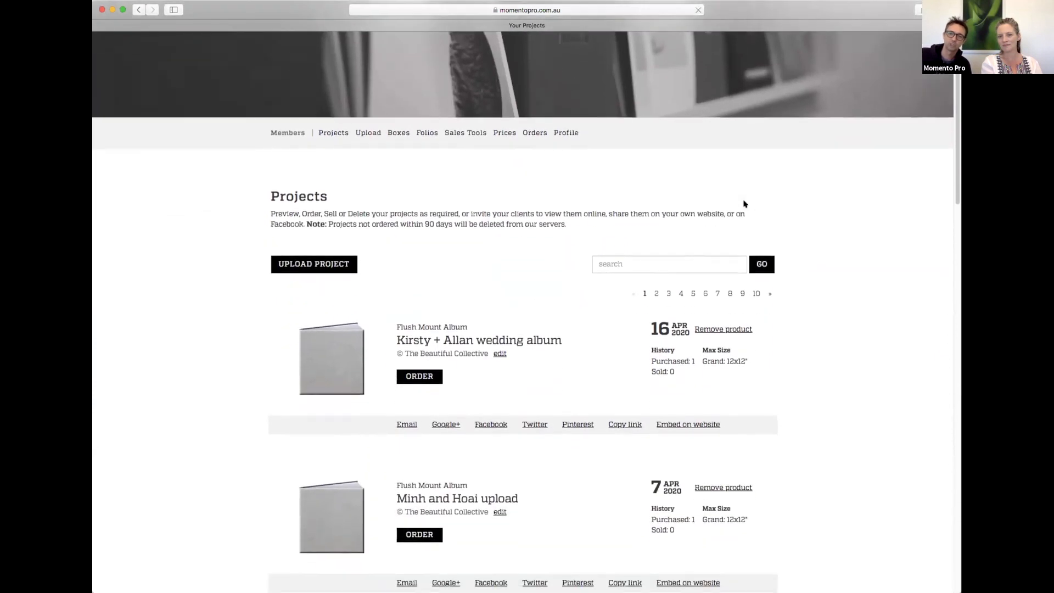
scroll(745, 204, up, 4)
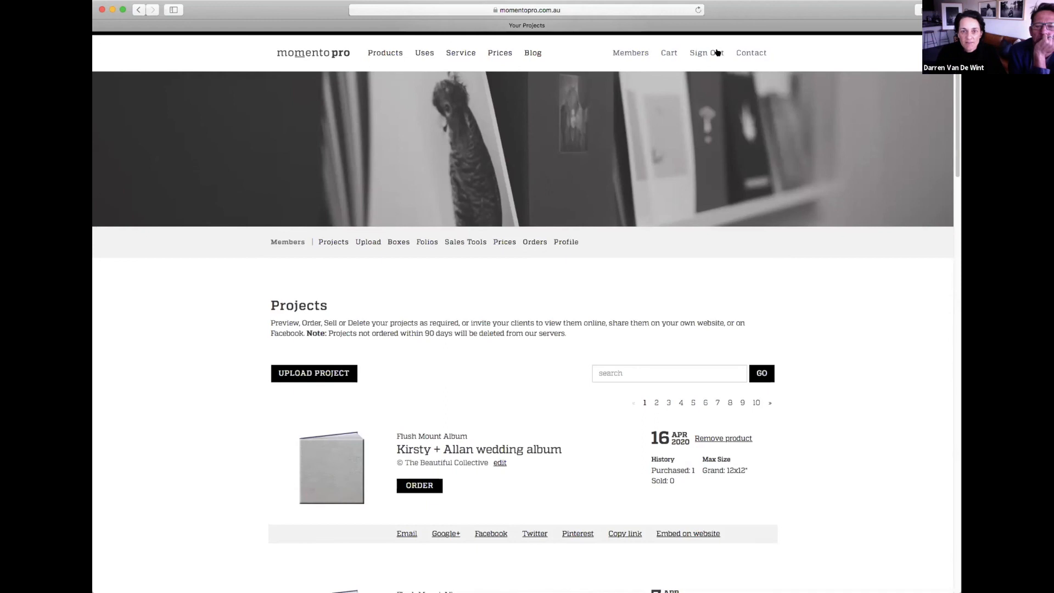
scroll(500, 438, down, 2)
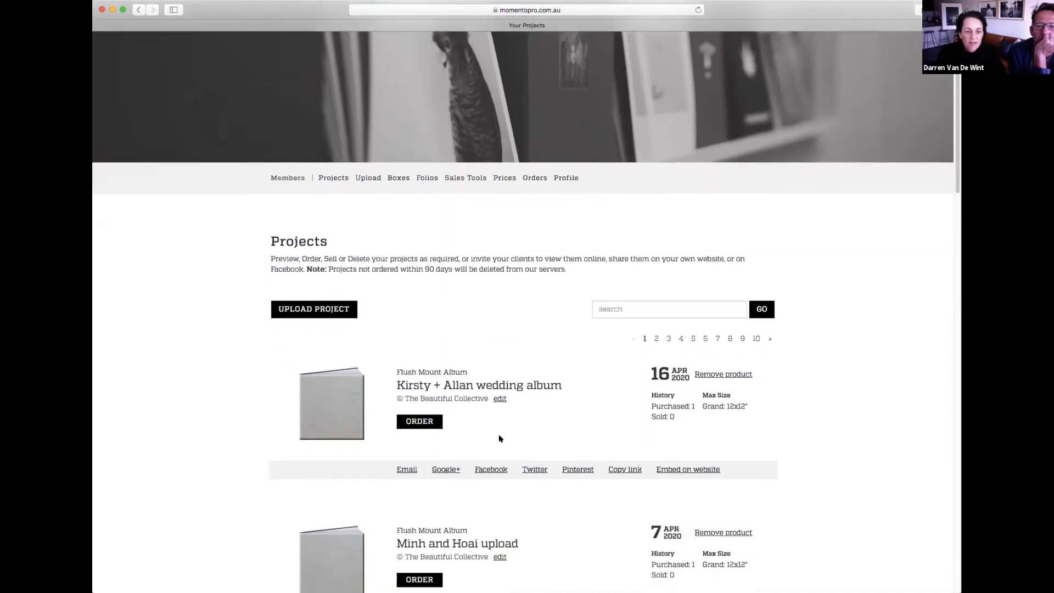
Step: Order the top wedding album as Large 10x10" with Prestige cover style in Deluxe Rust
click(427, 420)
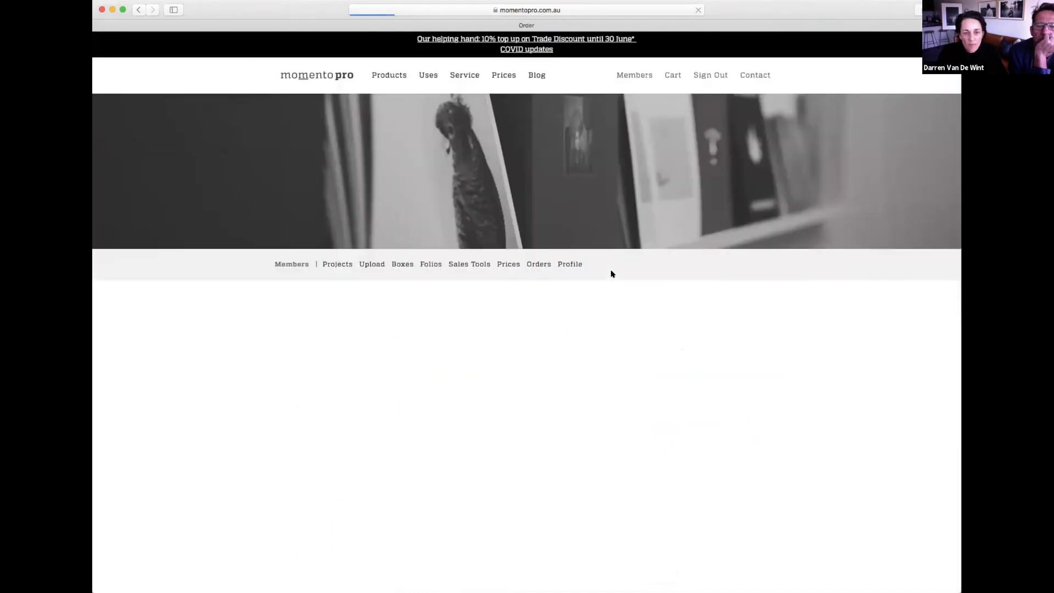
scroll(620, 266, down, 3)
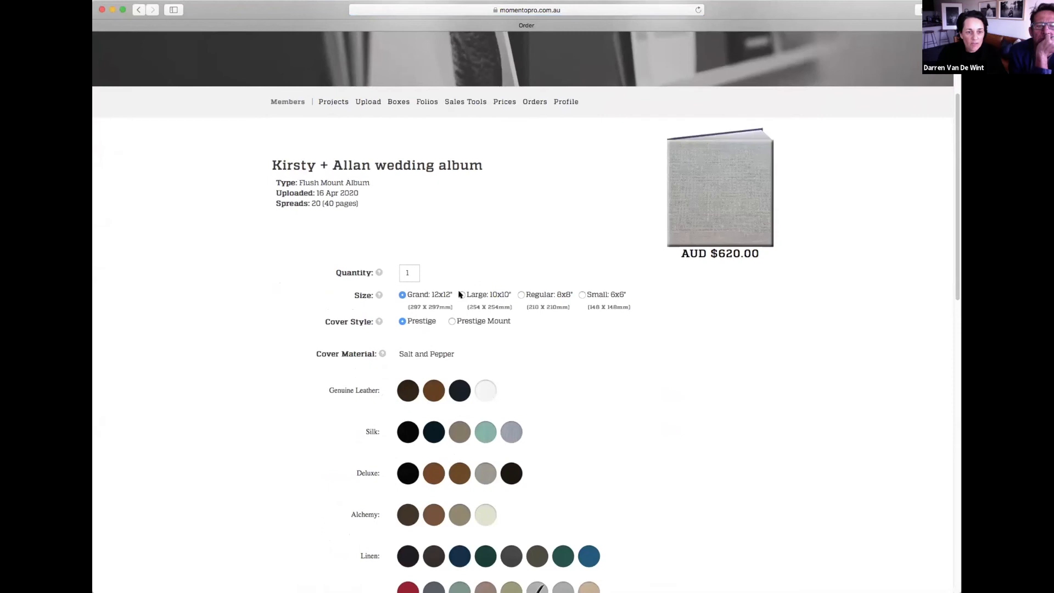
click(463, 295)
click(488, 324)
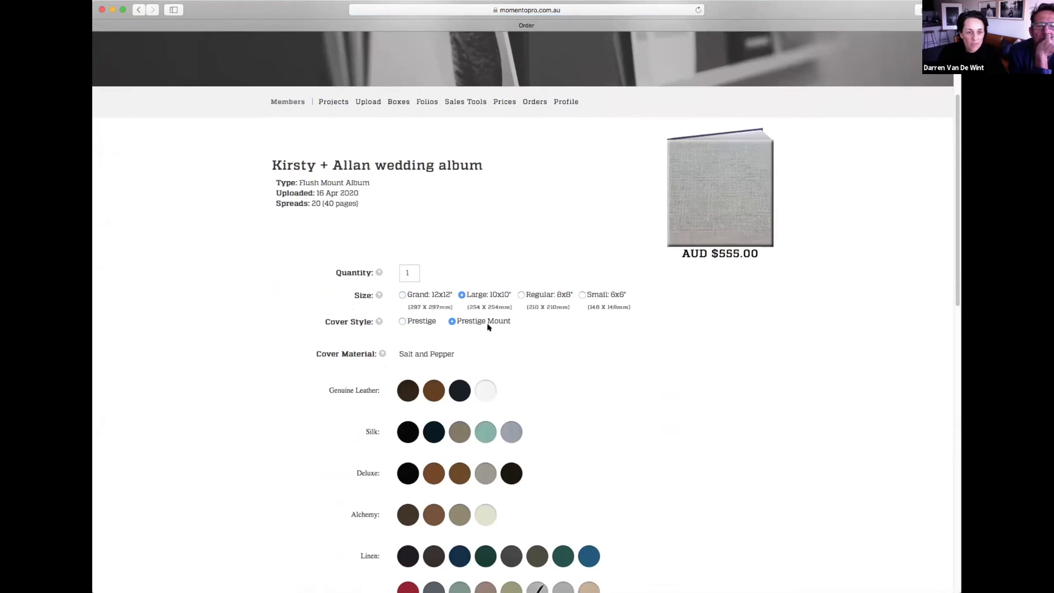
click(402, 322)
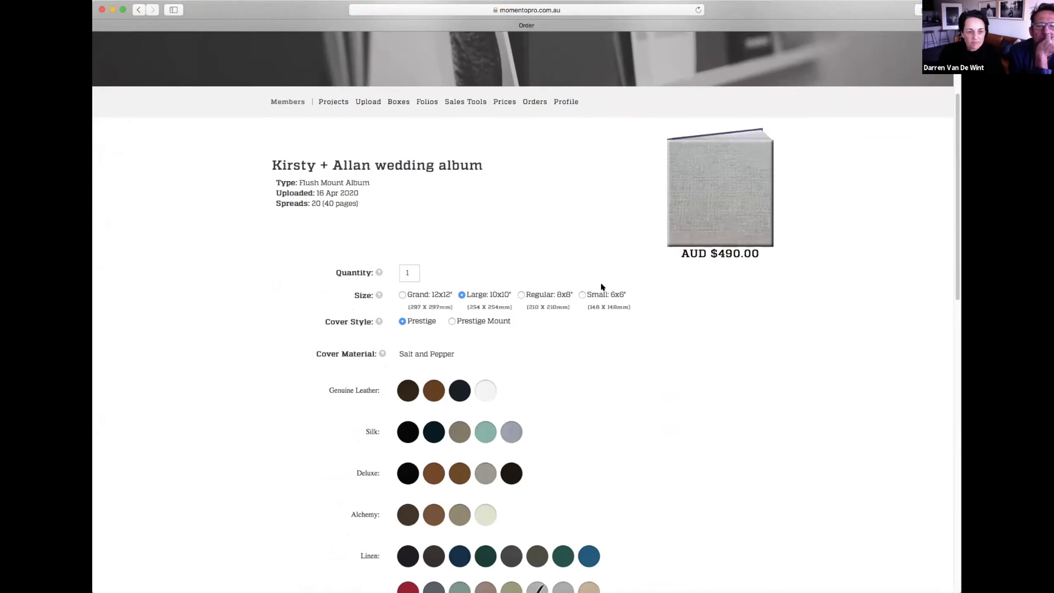
scroll(600, 282, down, 5)
click(427, 232)
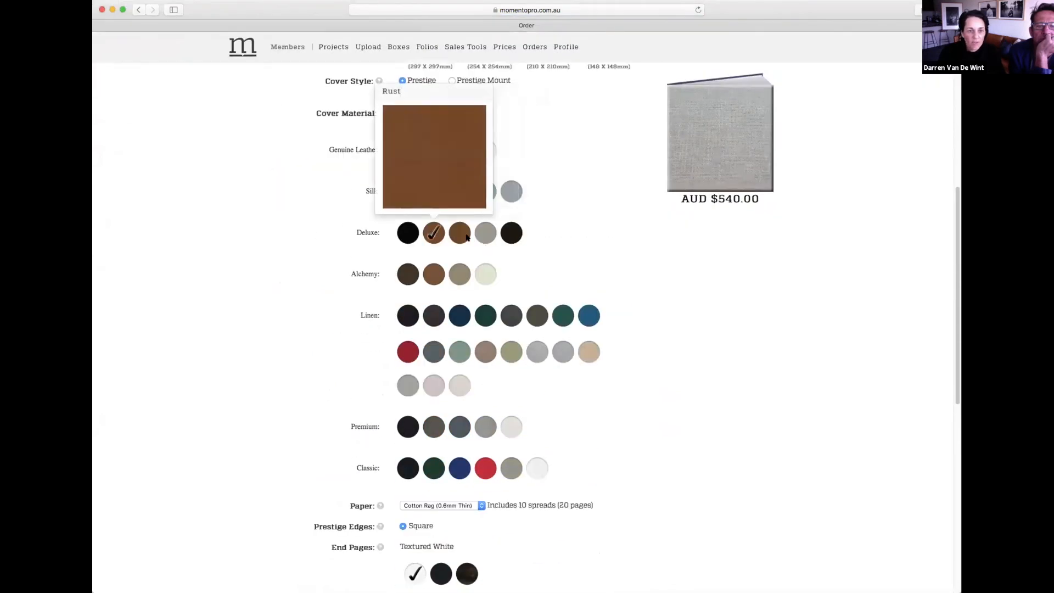
scroll(667, 233, up, 2)
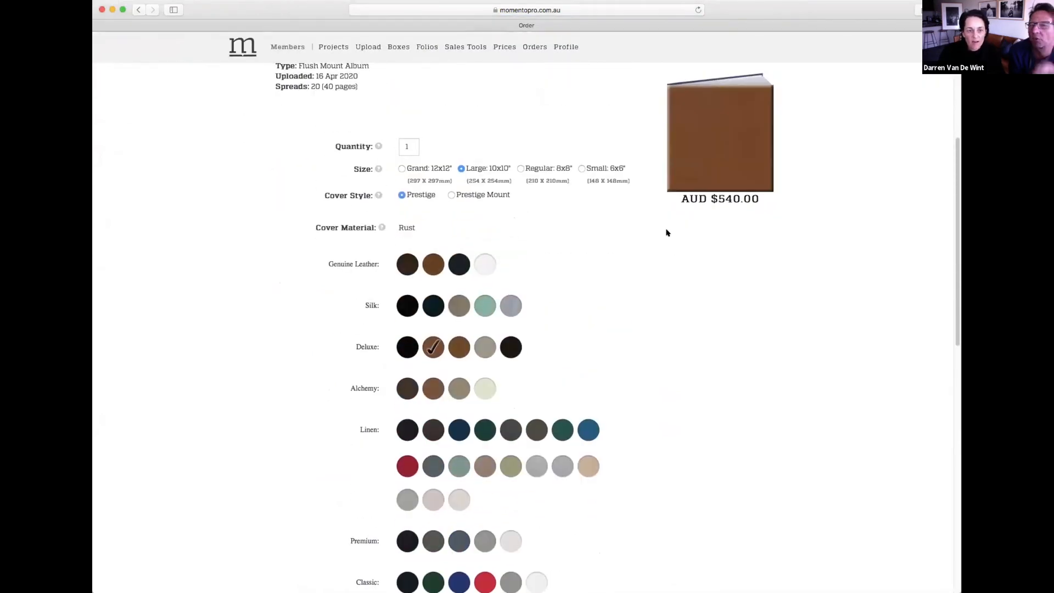
scroll(667, 233, down, 3)
scroll(667, 233, down, 5)
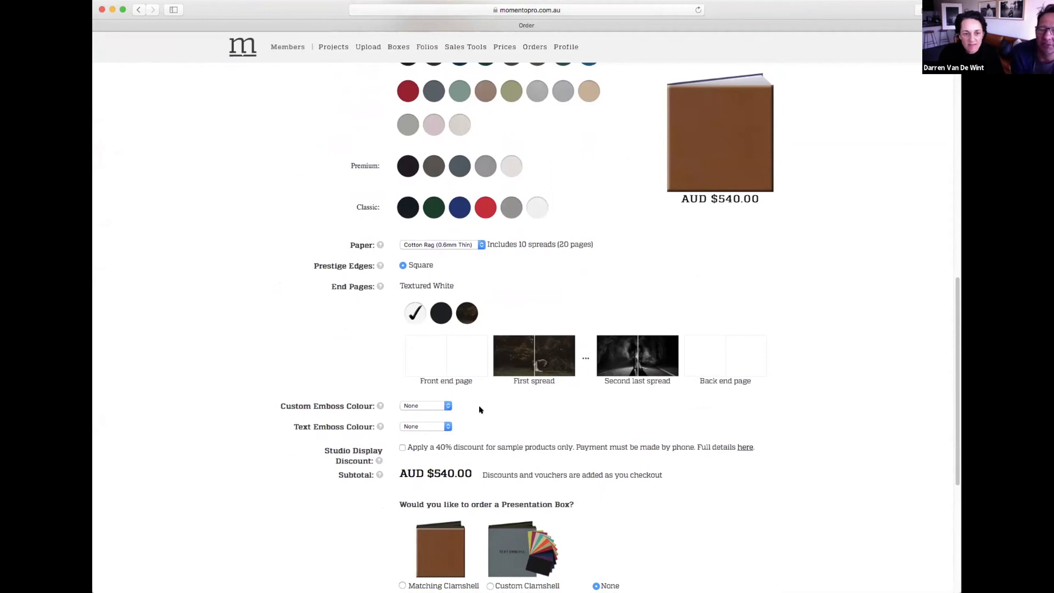
Step: Set the custom emboss to Black at back bottom-centre and the text emboss colour to Black
click(420, 407)
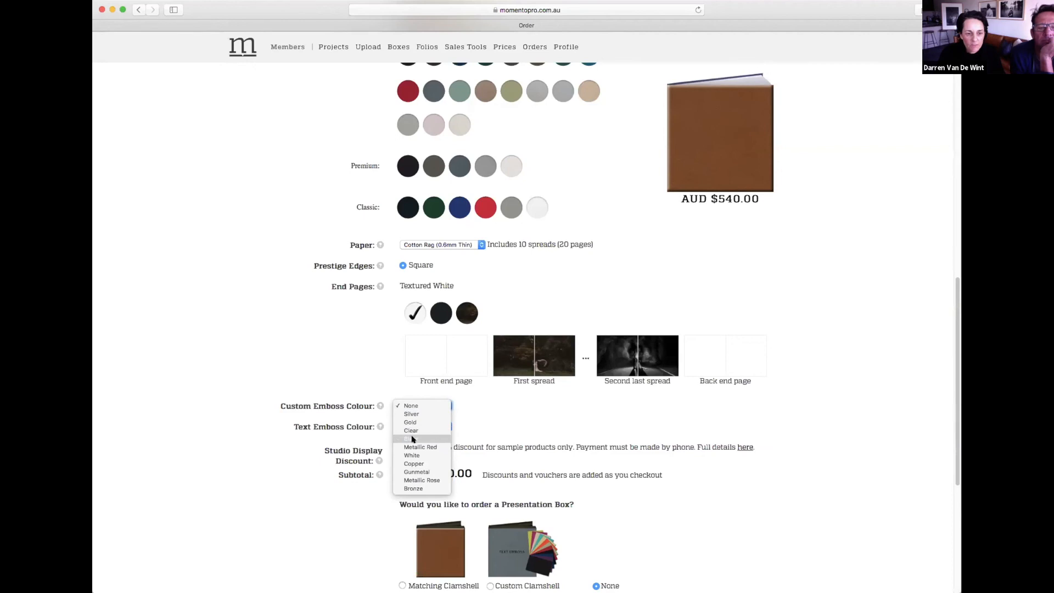
click(413, 439)
click(418, 427)
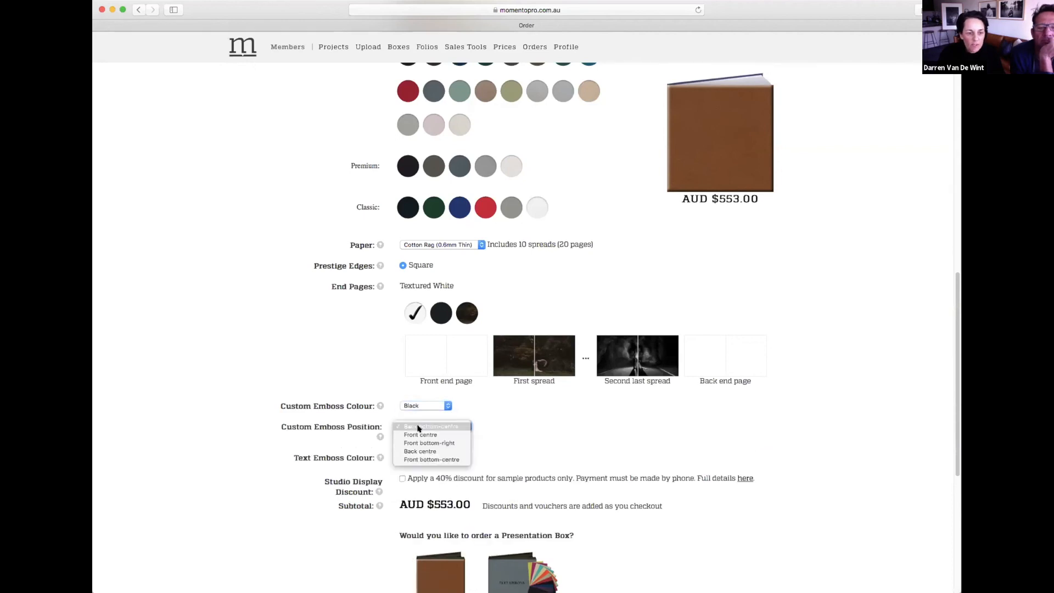
click(419, 428)
click(419, 457)
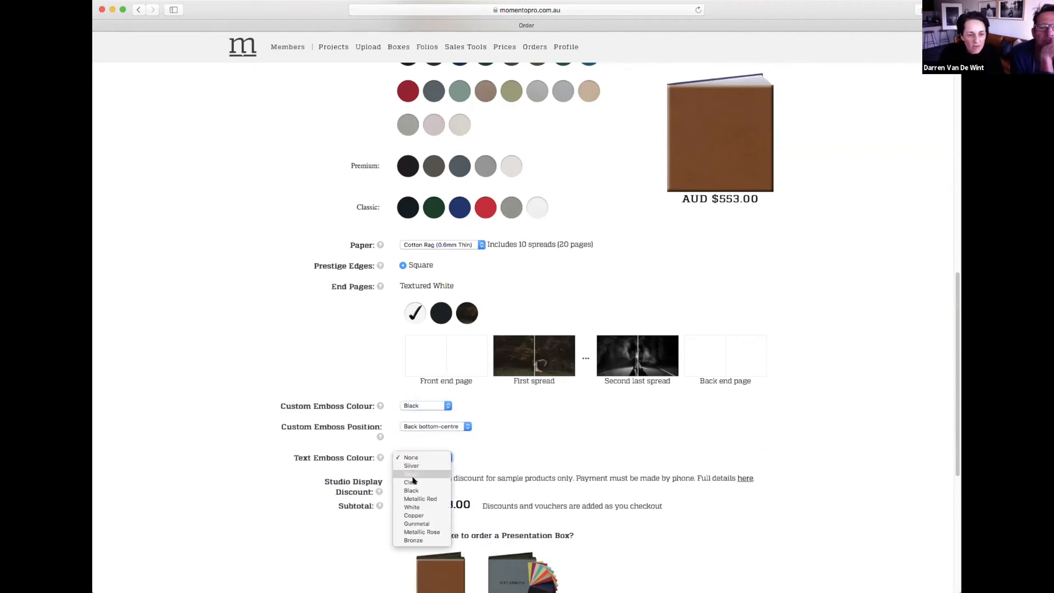
click(414, 492)
Step: Choose Large 42pt front-centre text emboss and enter the couple's names as the text
scroll(552, 444, down, 5)
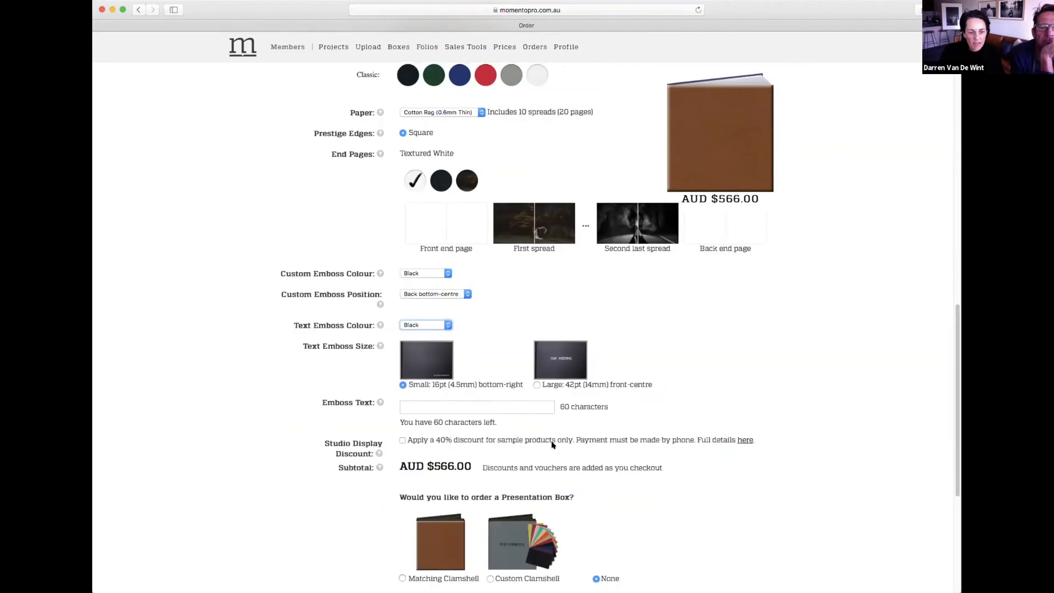
click(536, 266)
click(490, 287)
text(KIRSTY +)
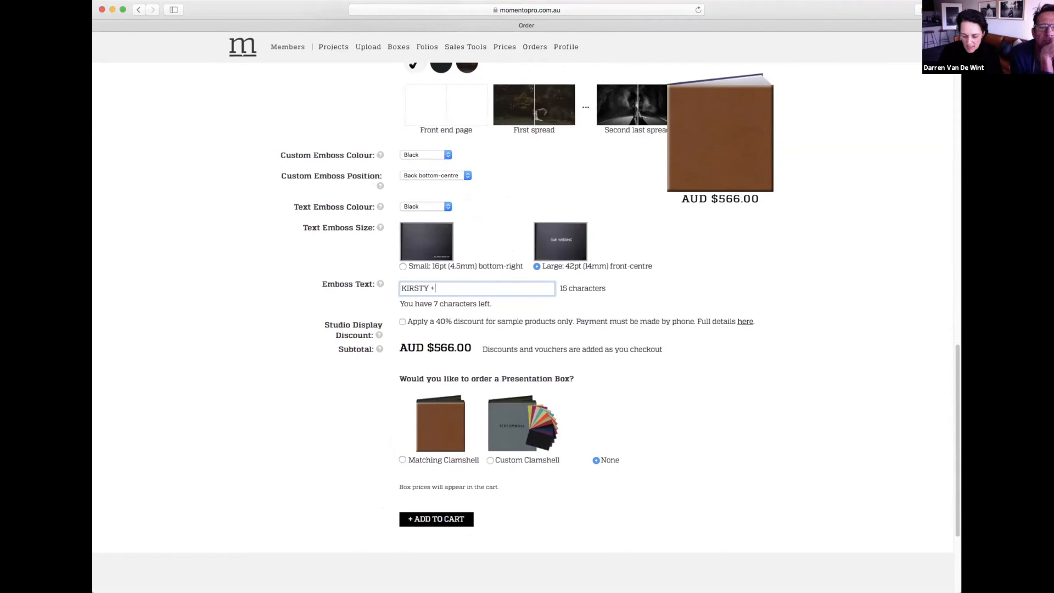
text( ALLAN)
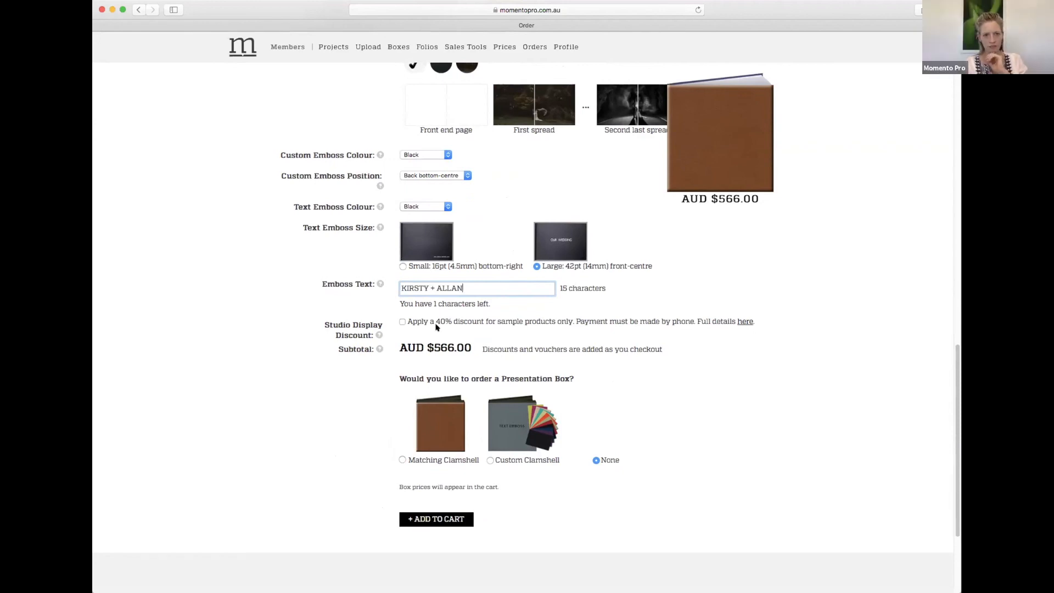
Step: Apply the 40% studio display discount and add the album to the cart
click(402, 321)
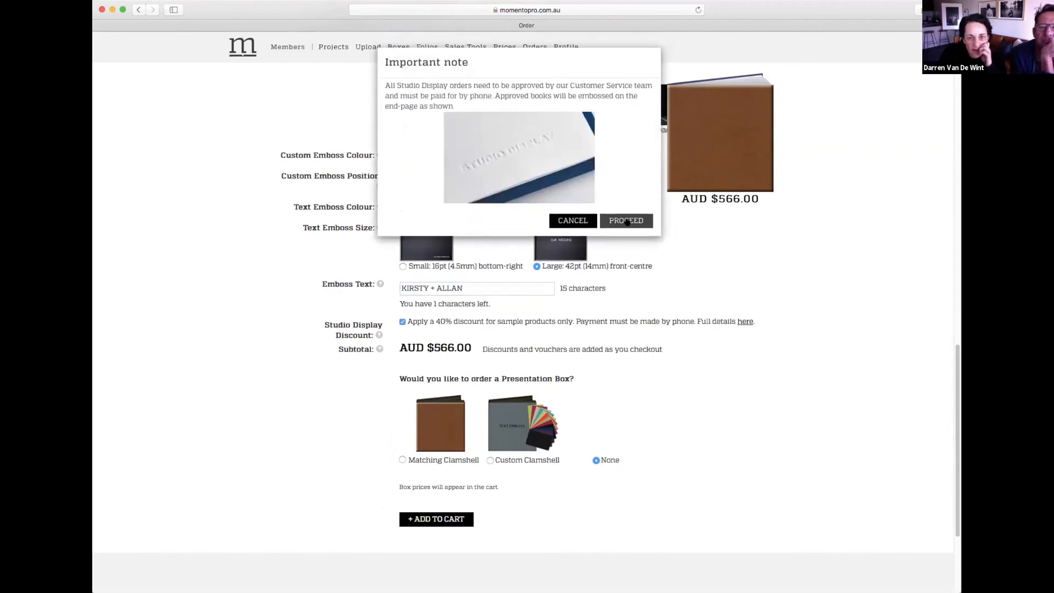
click(627, 222)
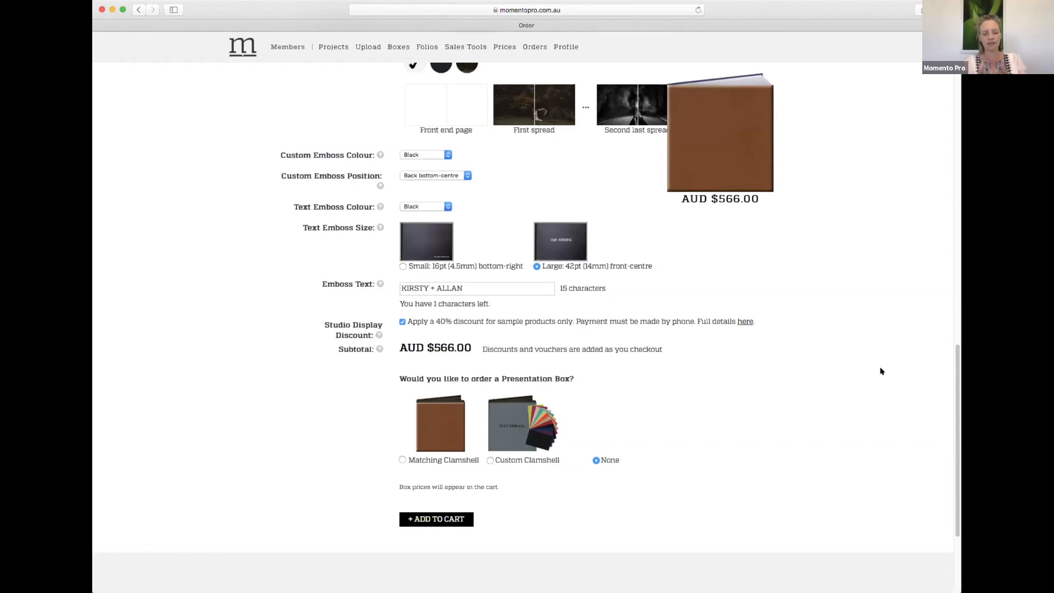
scroll(882, 371, down, 1)
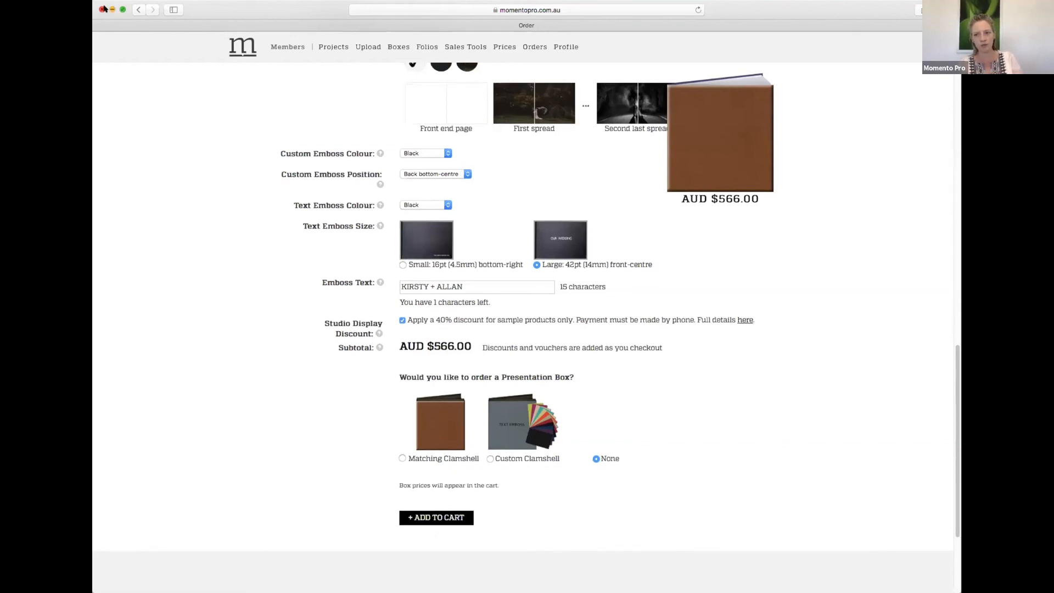
scroll(469, 311, down, 5)
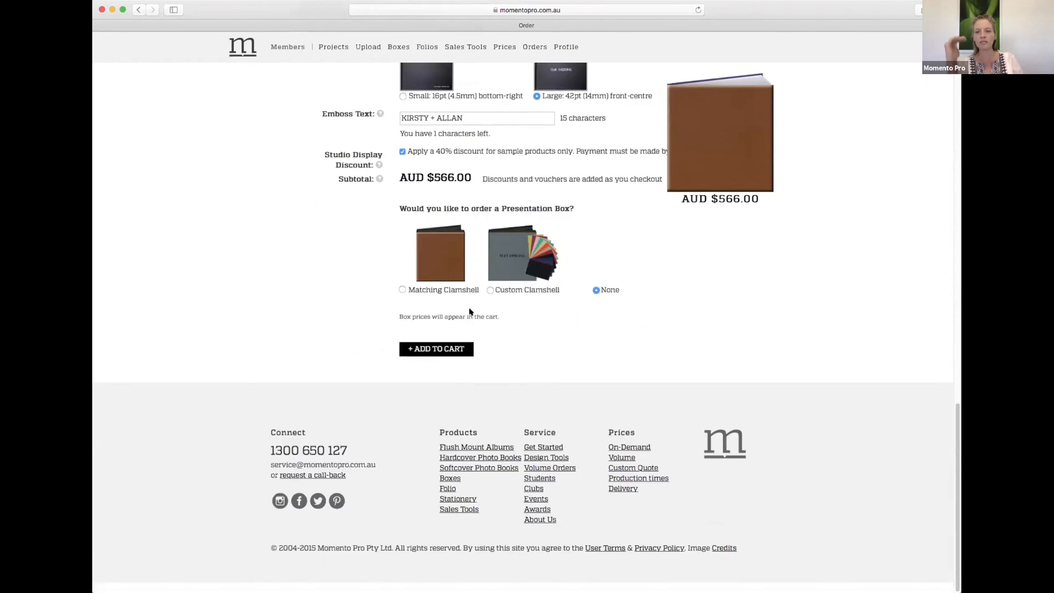
scroll(469, 311, up, 7)
scroll(469, 312, down, 4)
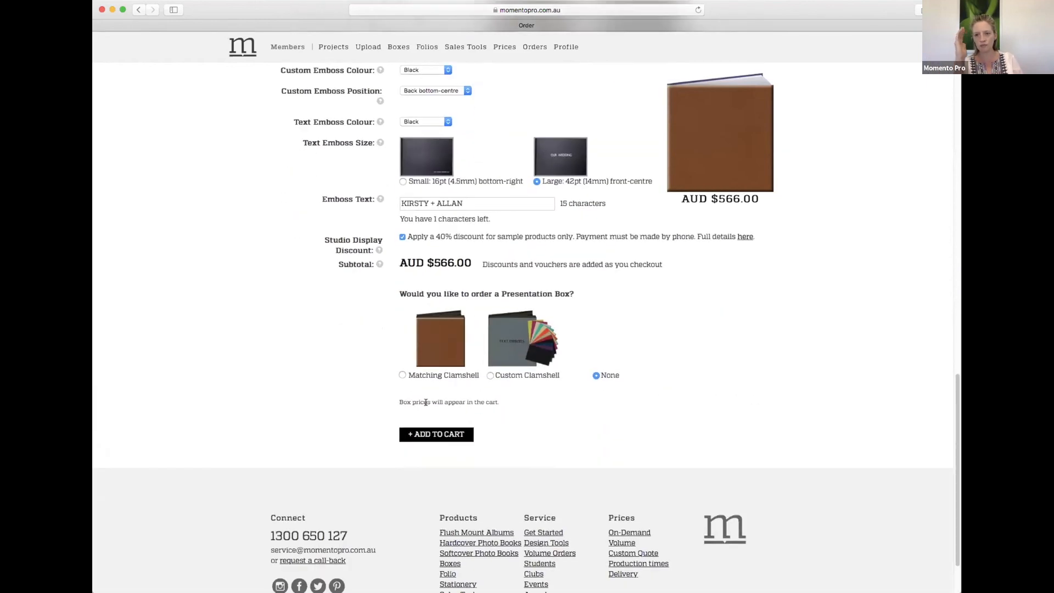
click(431, 433)
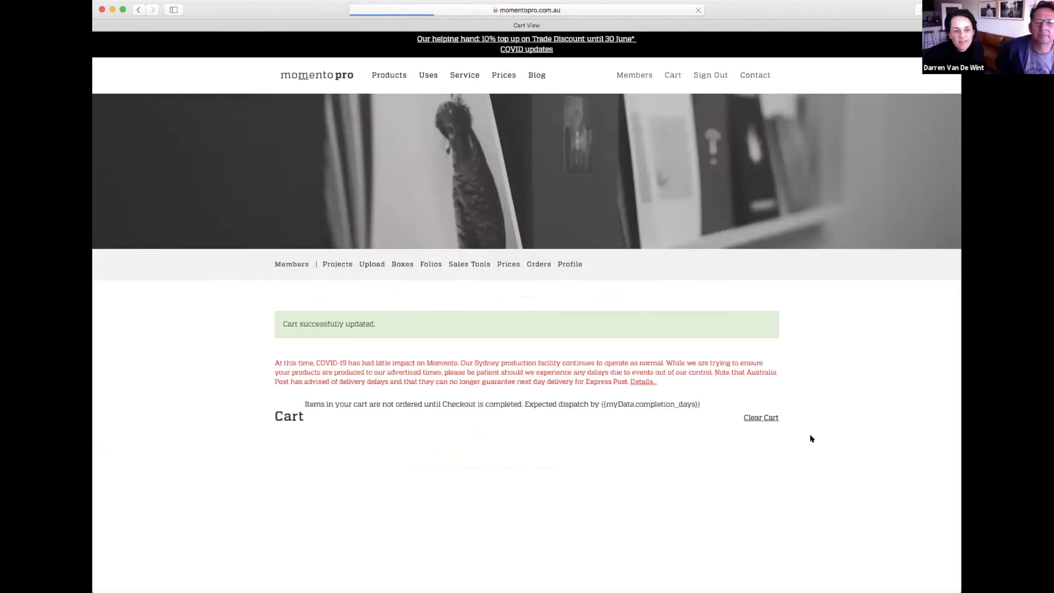
scroll(810, 437, down, 5)
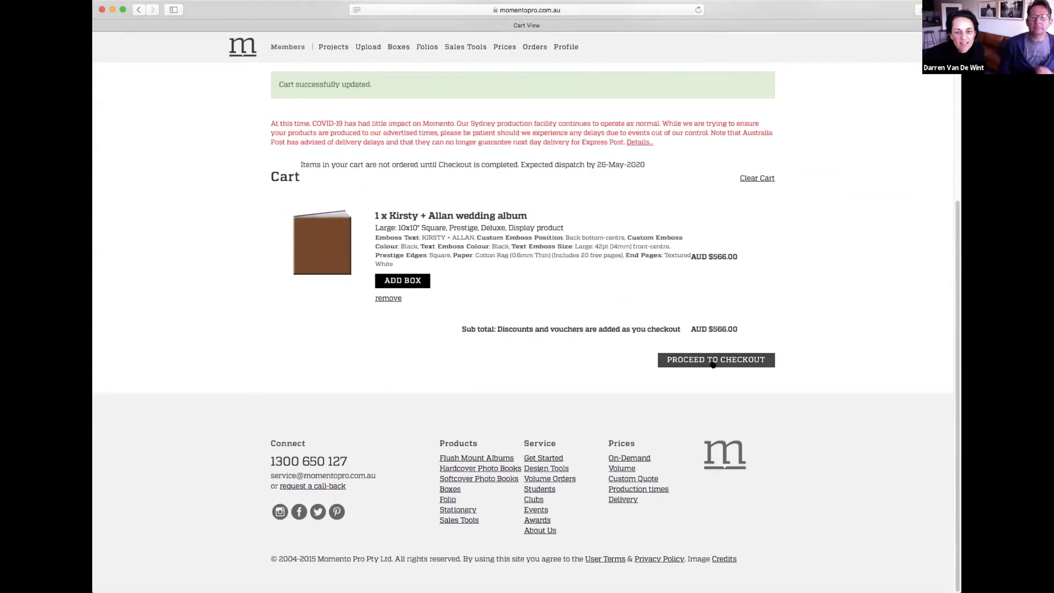